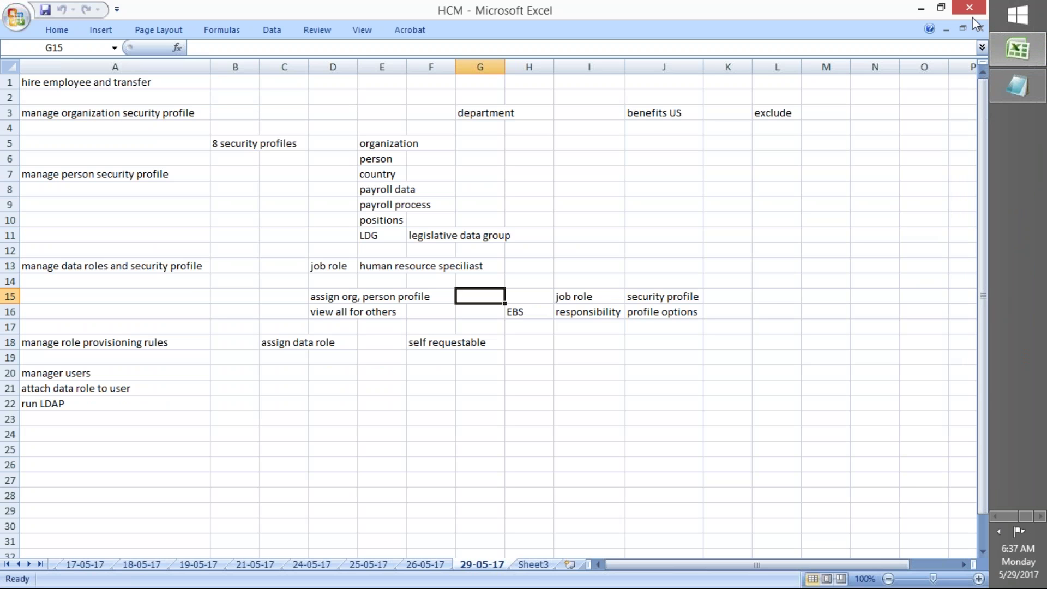
Examine the notes on role provisioning rules and on hiring and transferring employees in the 29-05-17 sheet of the HCM workbook.
click(117, 343)
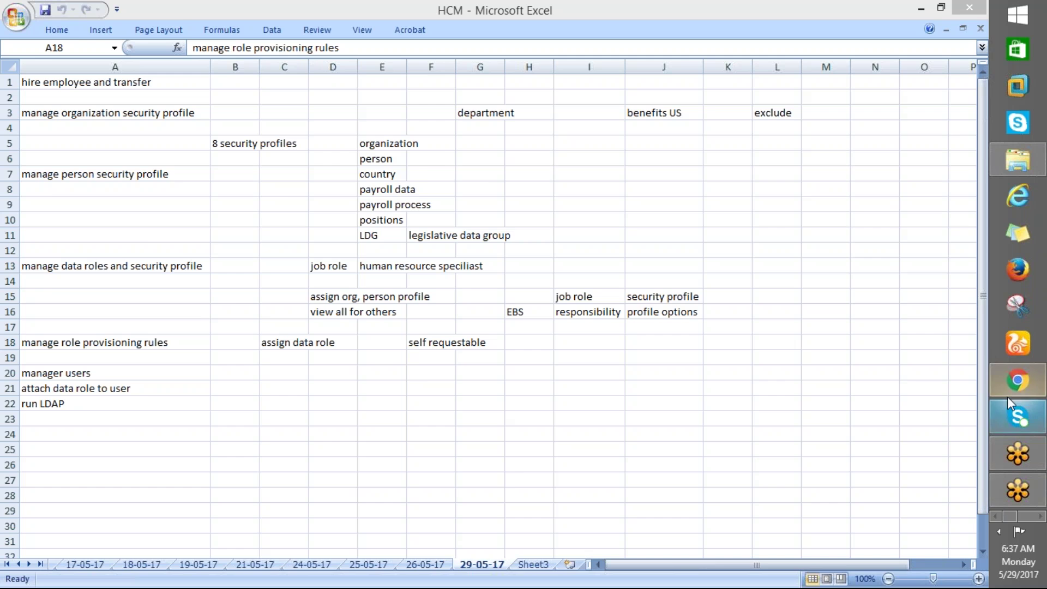
click(1006, 396)
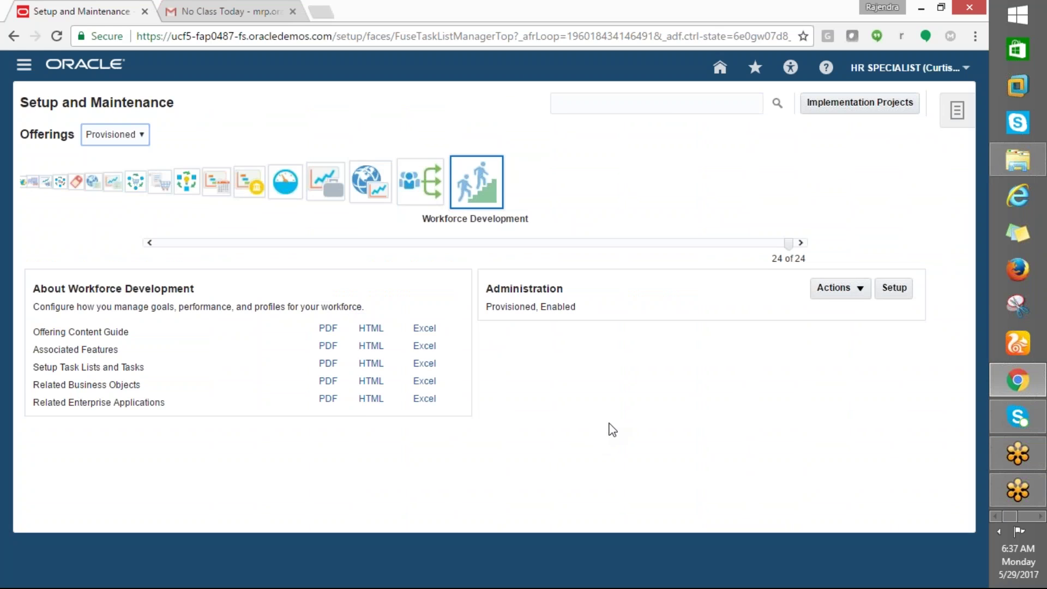
key(alt+Tab)
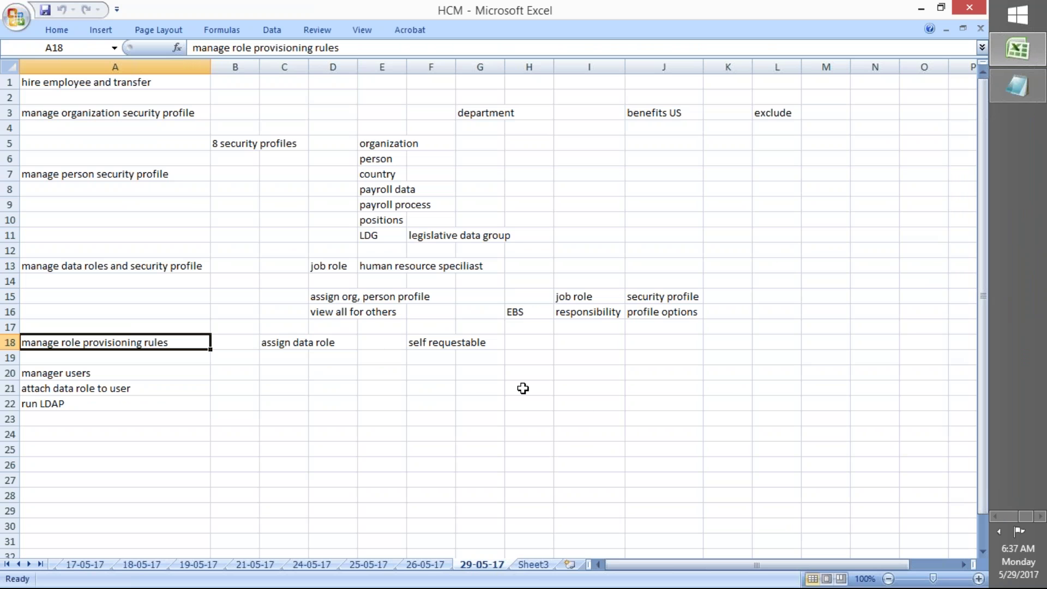
key(alt+Tab)
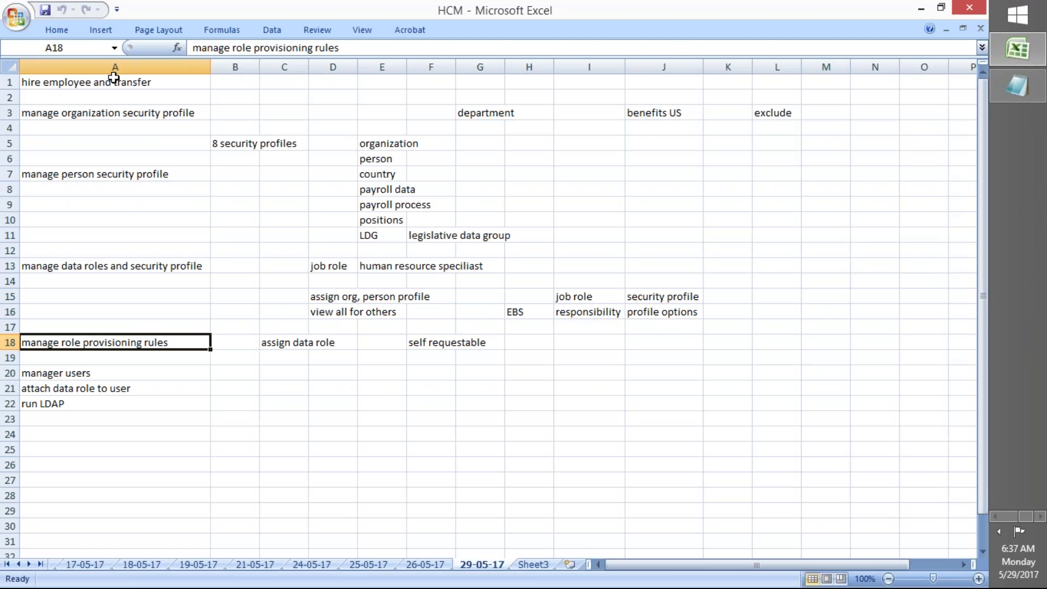
click(113, 79)
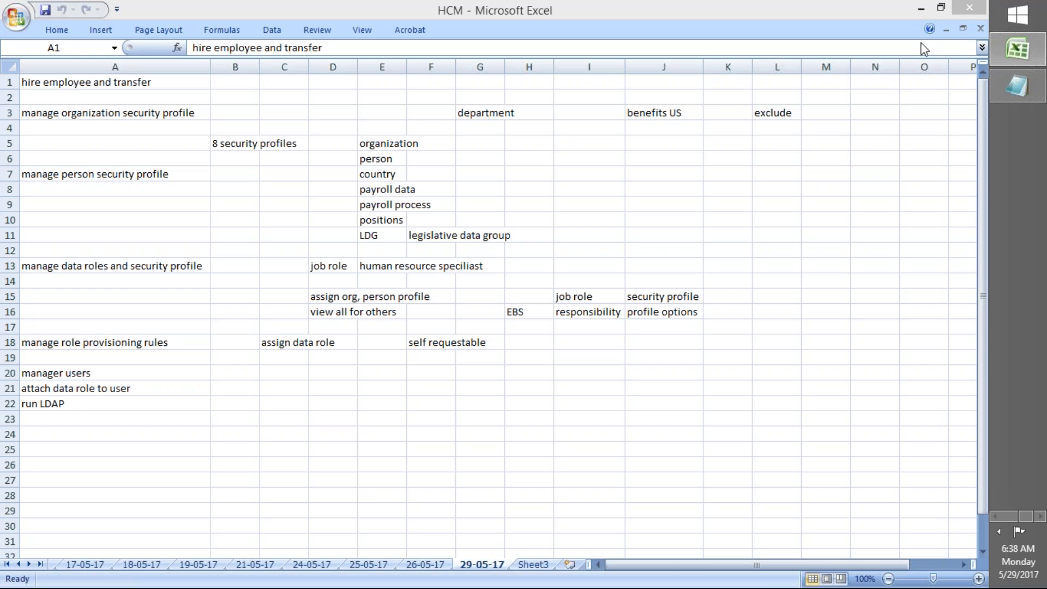
click(994, 516)
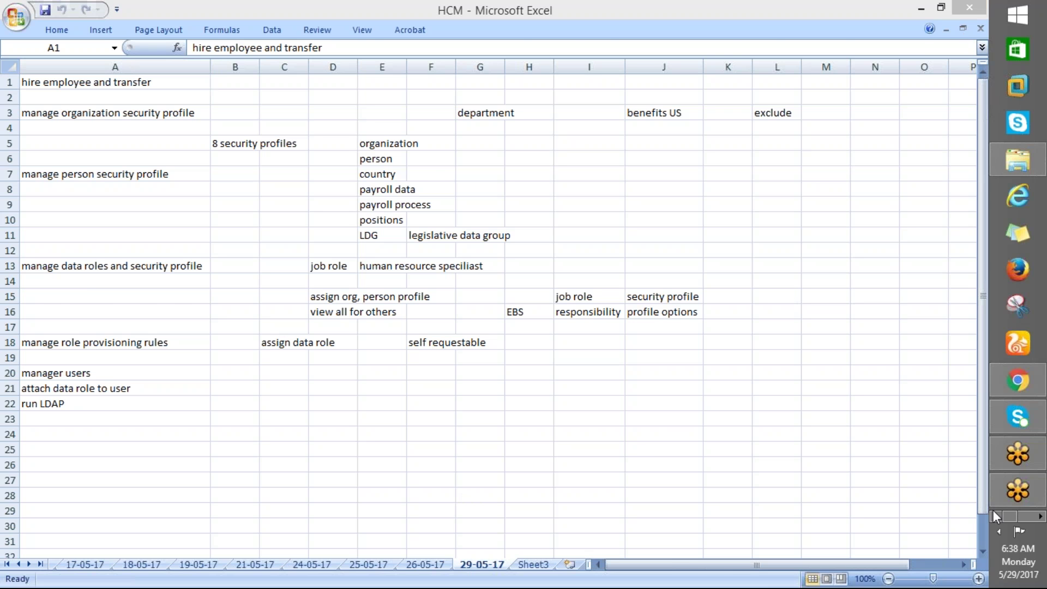
click(1017, 380)
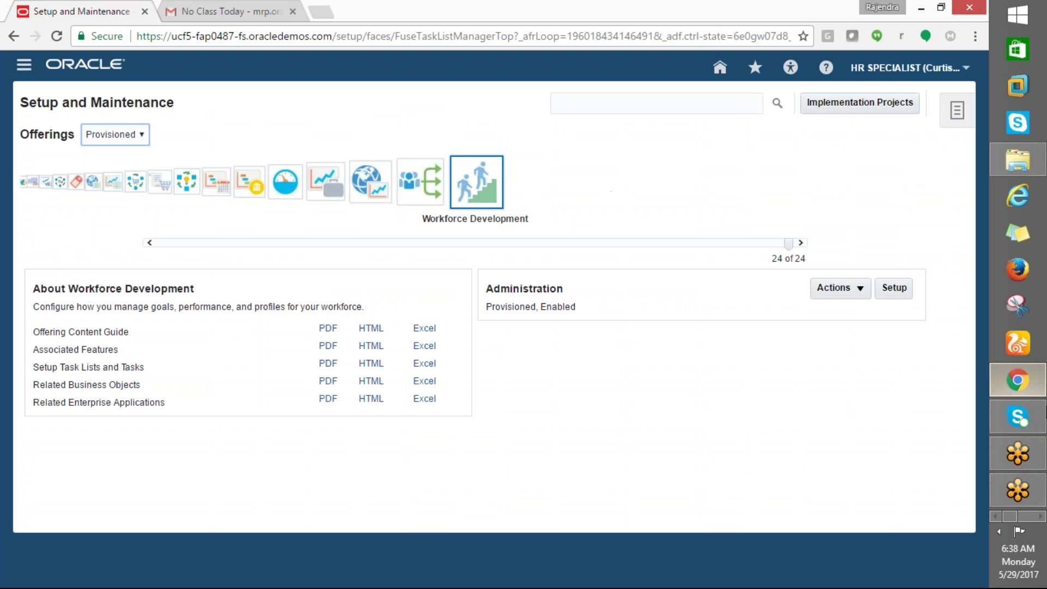
key(alt+Tab)
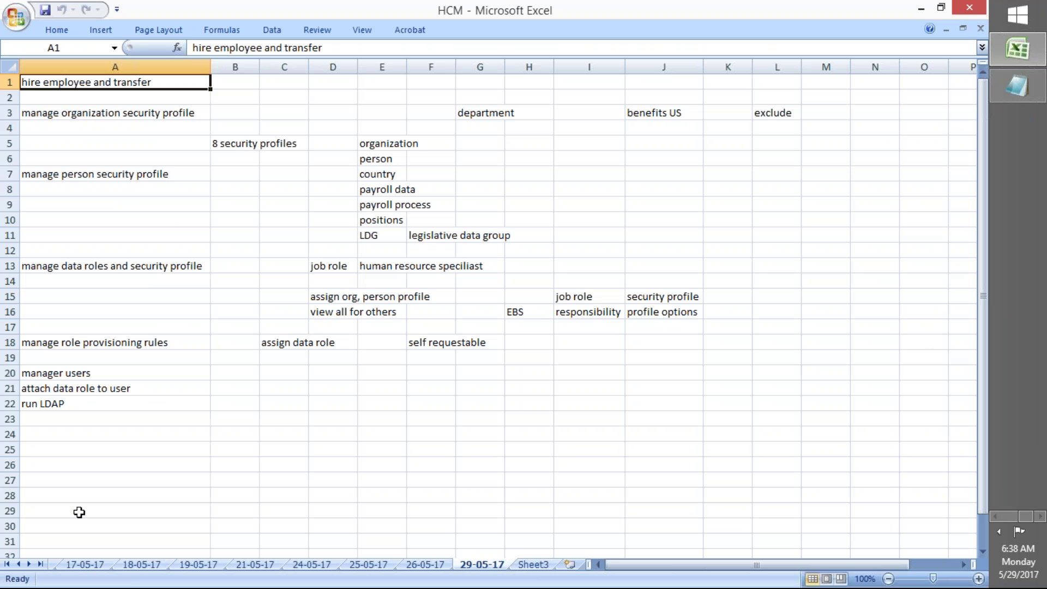
View the 26-05-17 sheet with the hire employee notes, and switch to Oracle Setup and Maintenance in Chrome.
click(427, 564)
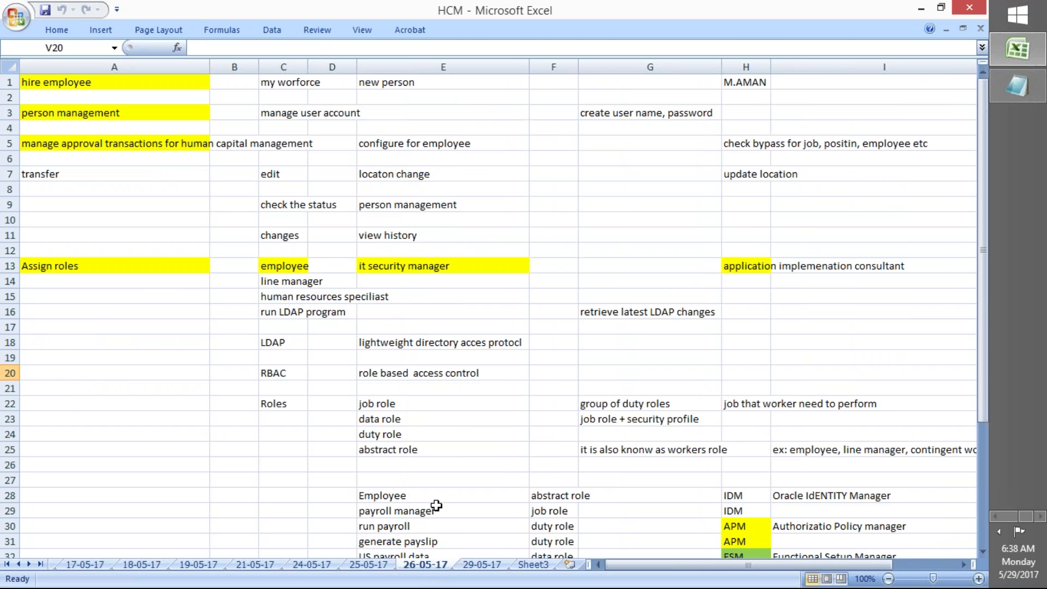
key(alt+Tab)
key(alt+Tab)
key(alt+Tab)
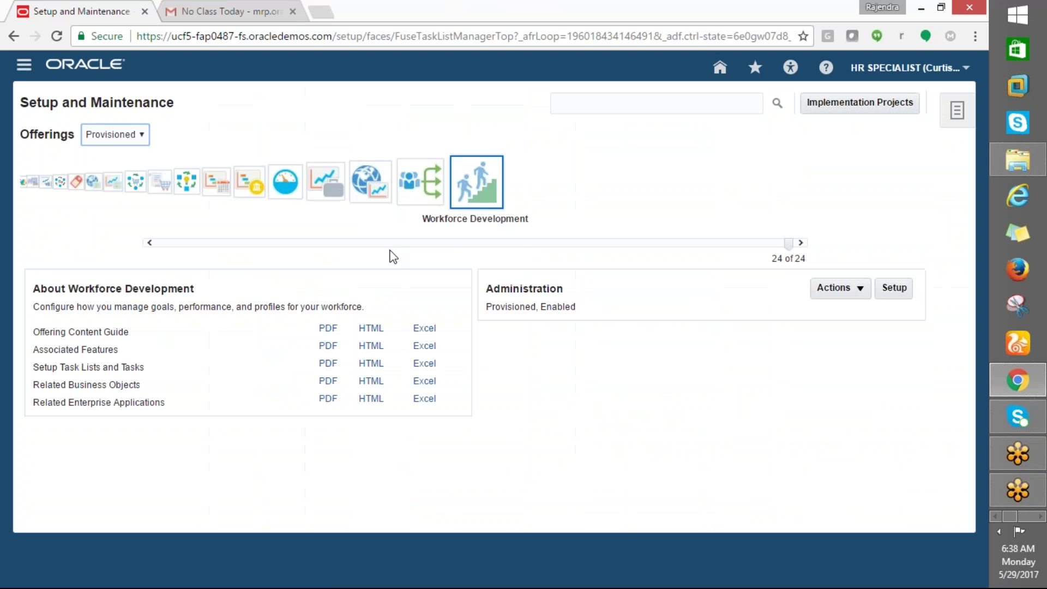
Open the New Person work area under My Workforce and start the Hire an Employee process.
click(20, 67)
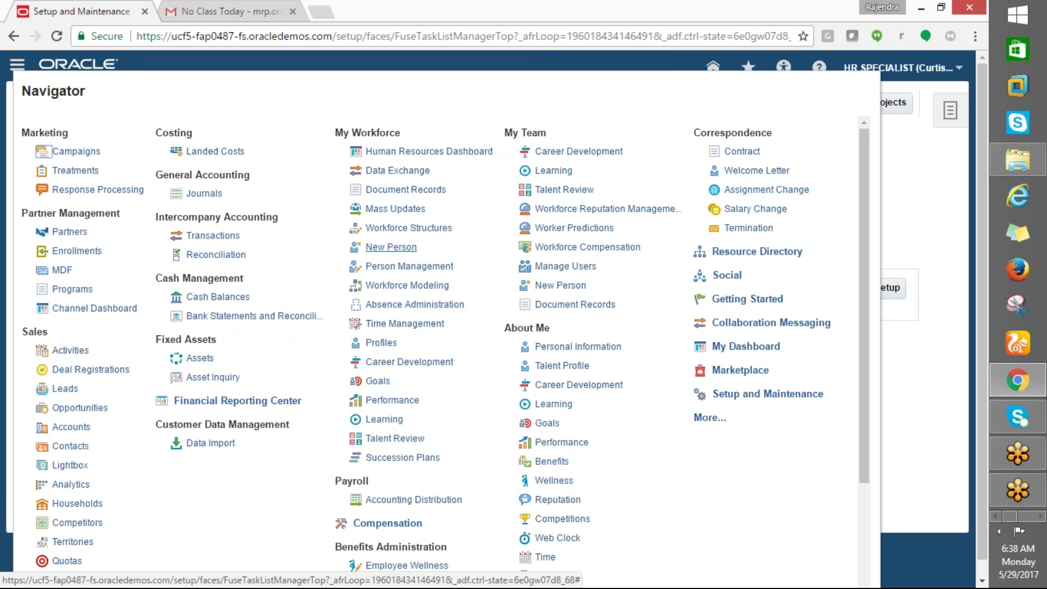
click(382, 251)
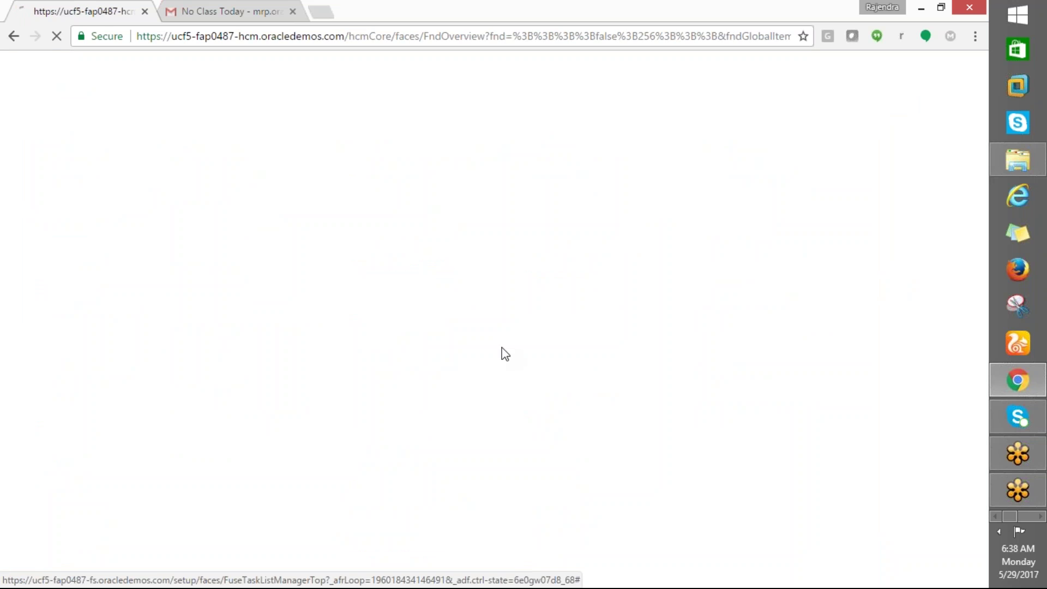
key(alt+Tab)
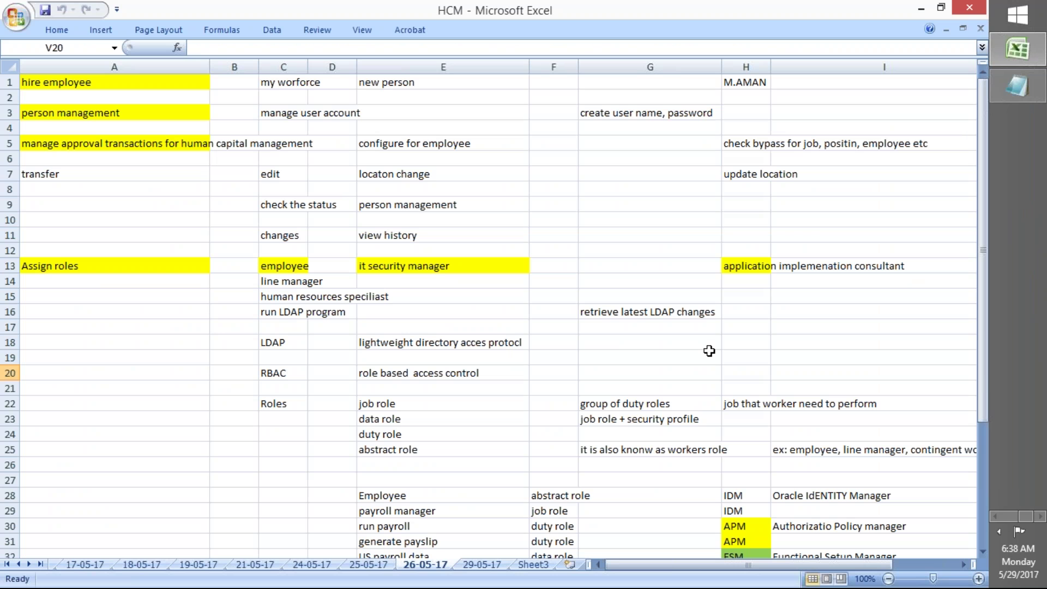
key(alt+Tab)
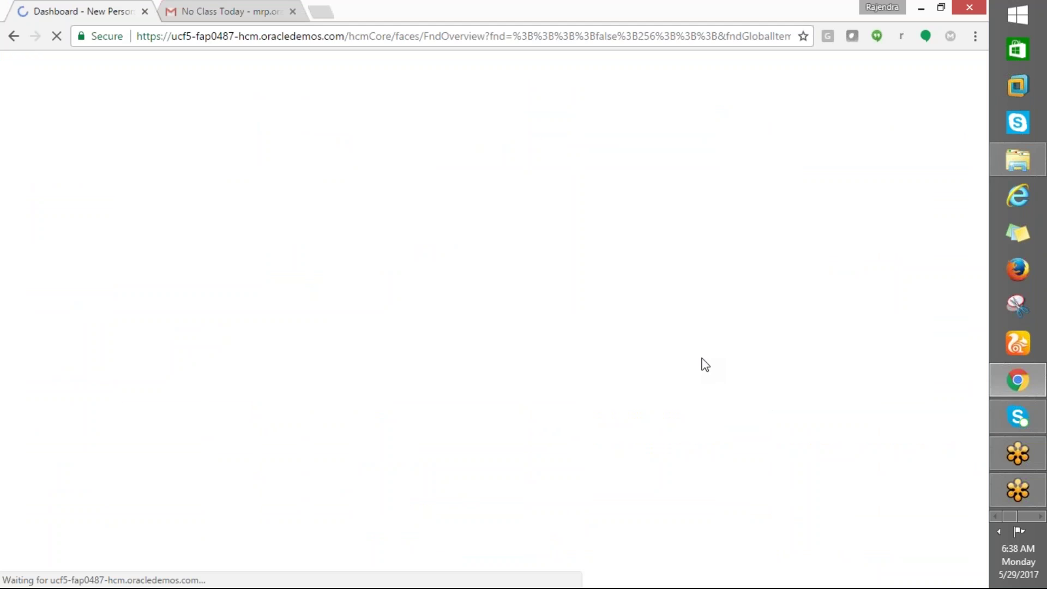
key(alt+Tab)
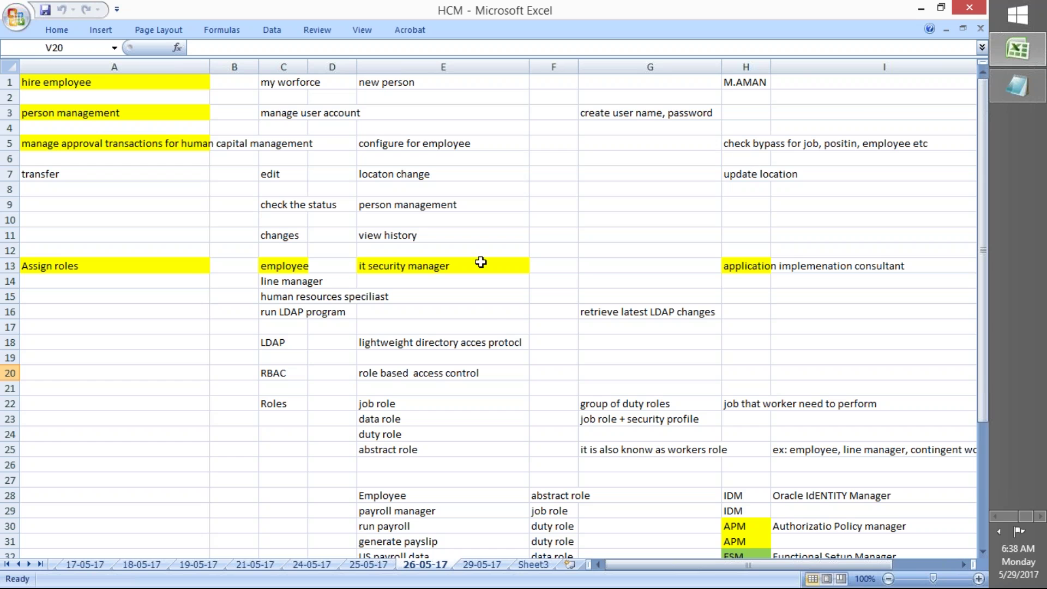
key(alt+Tab)
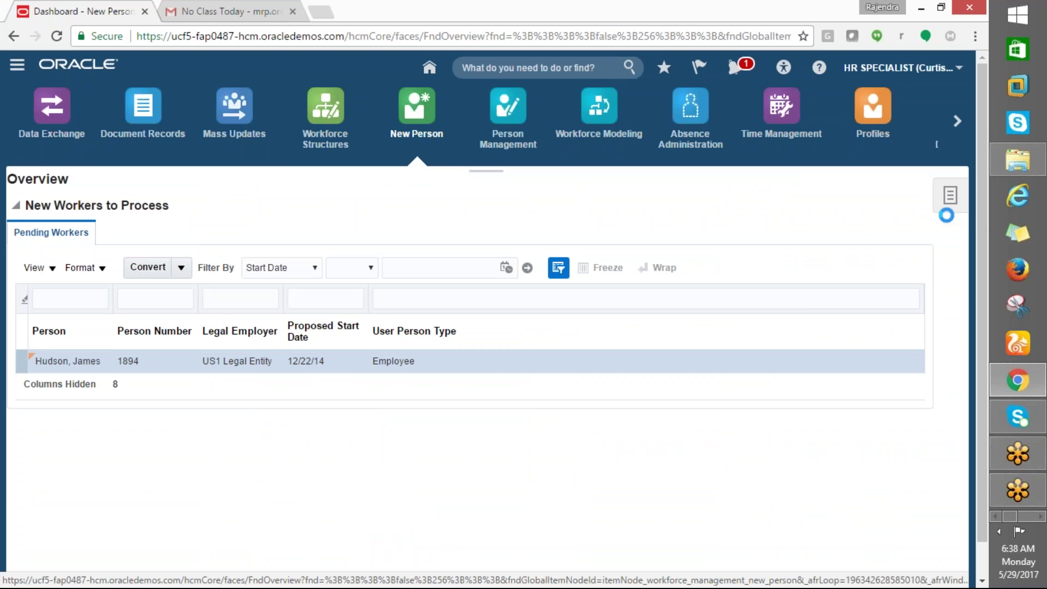
click(950, 196)
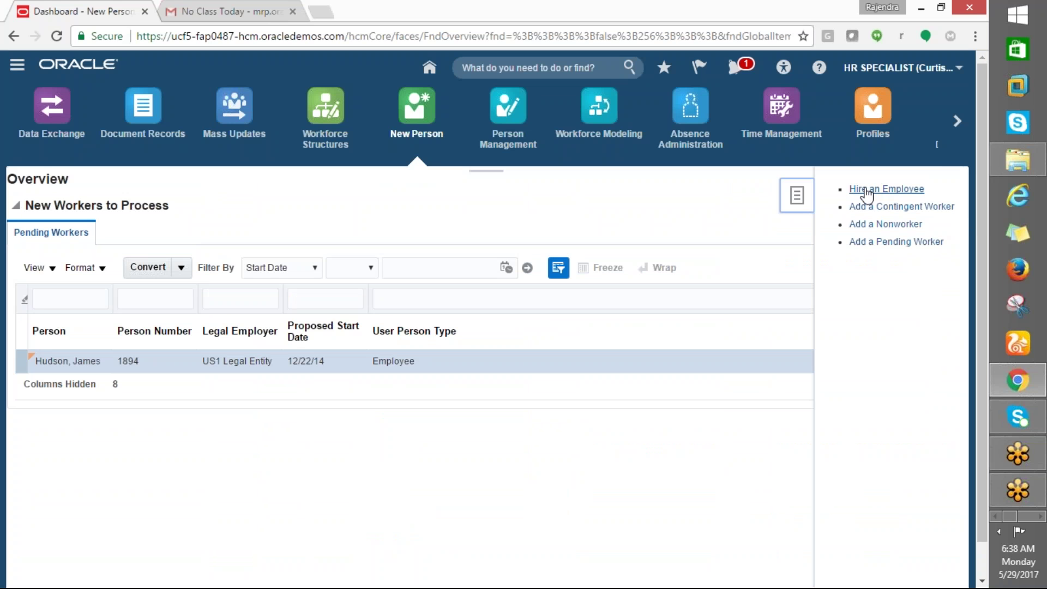
click(886, 229)
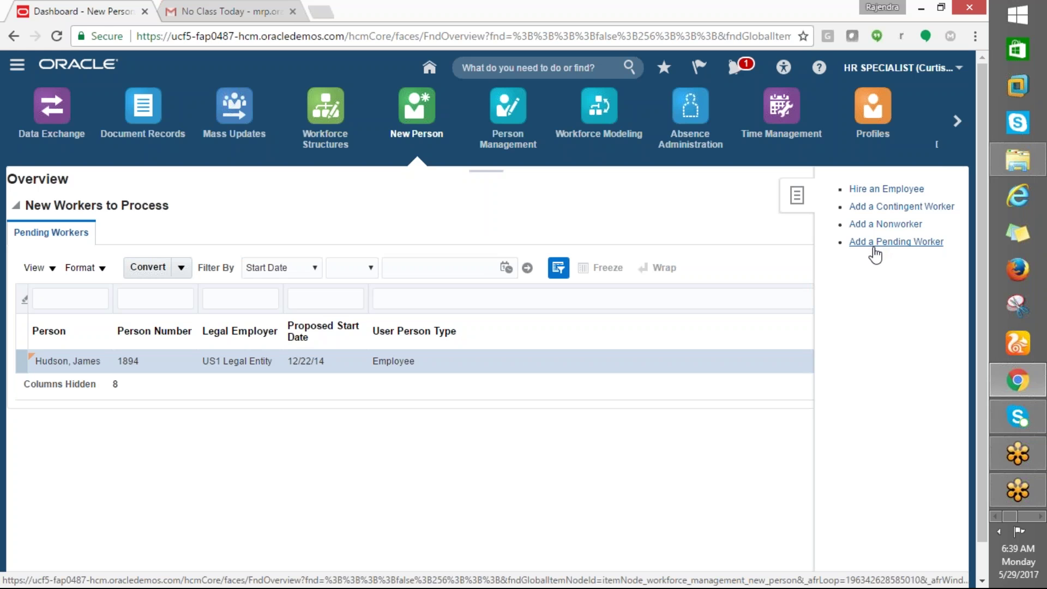
click(875, 192)
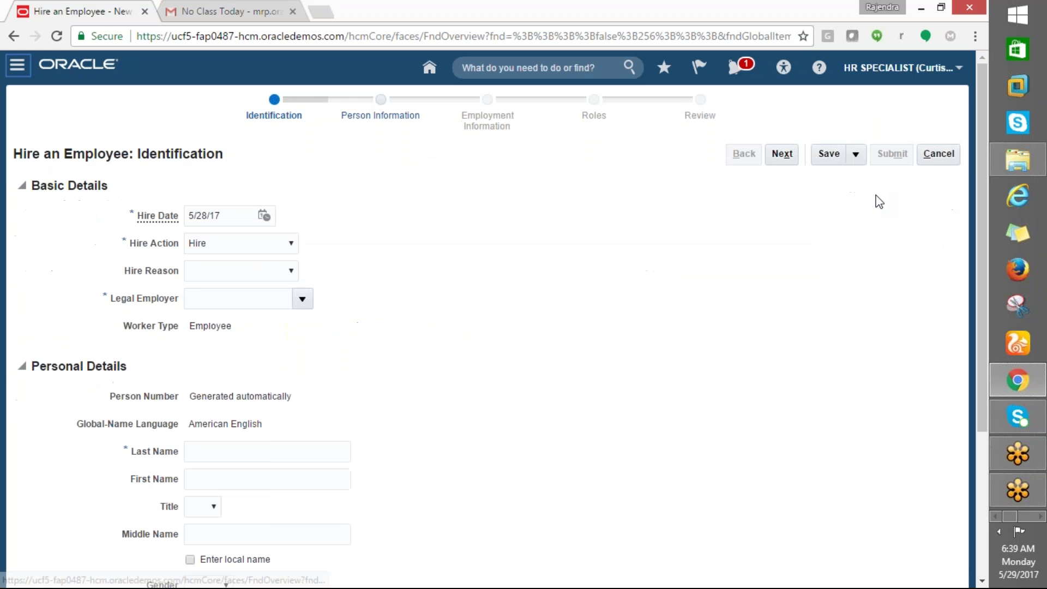
Set the hire reason to Hire to fill vacant position and view the available legal employers without choosing one.
click(231, 274)
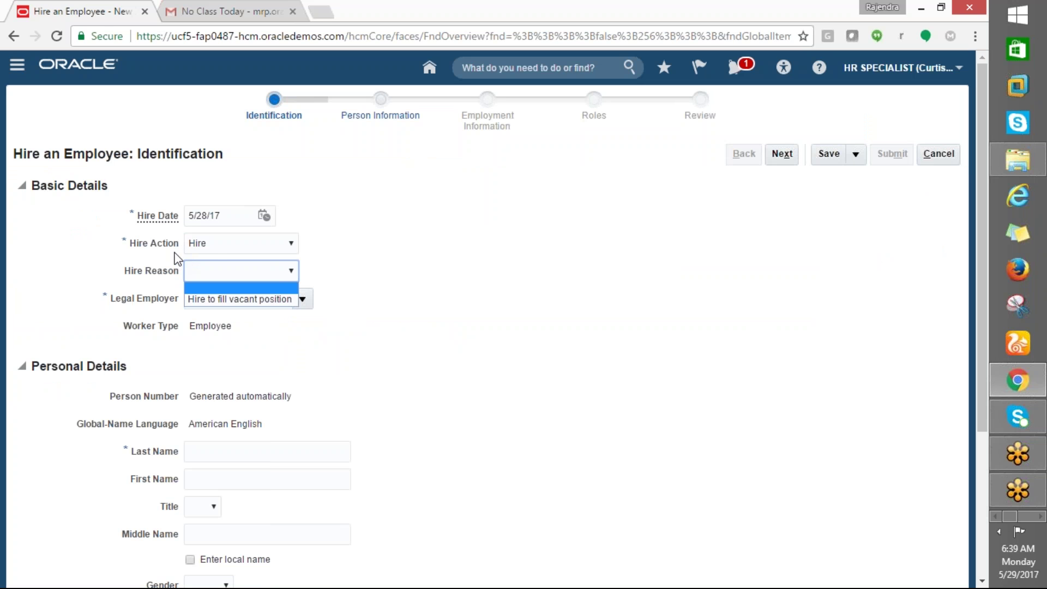
click(230, 300)
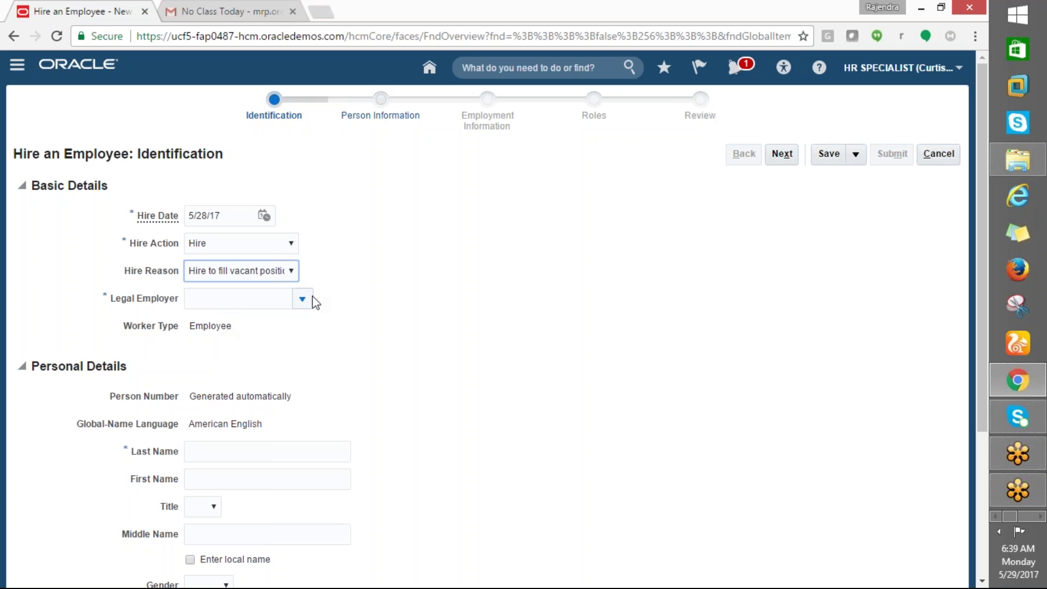
click(302, 299)
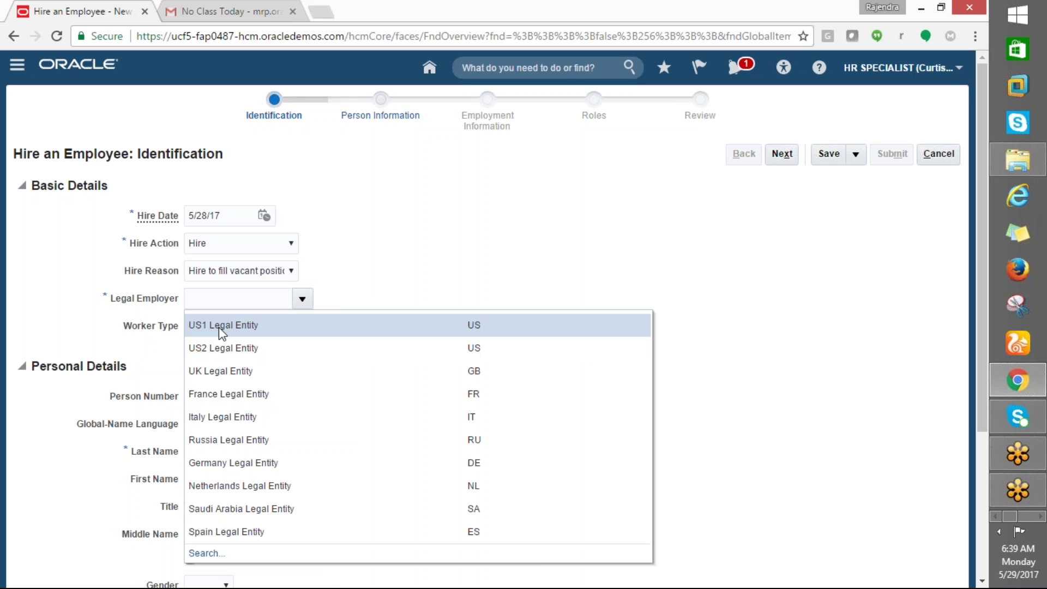
click(468, 240)
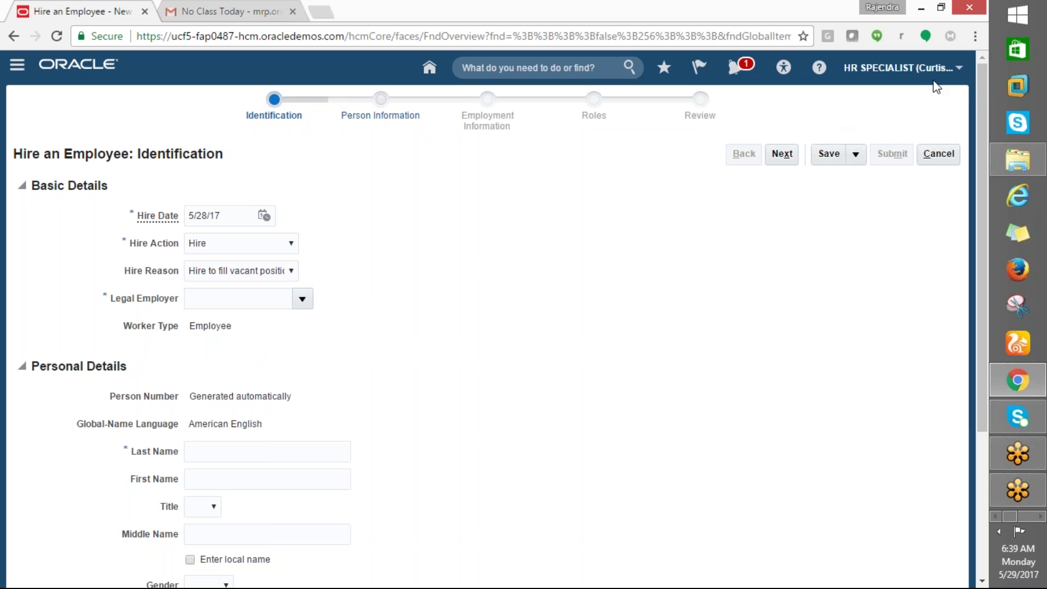
Leave the hire form for Setup and Maintenance, discarding the unsaved changes.
click(956, 67)
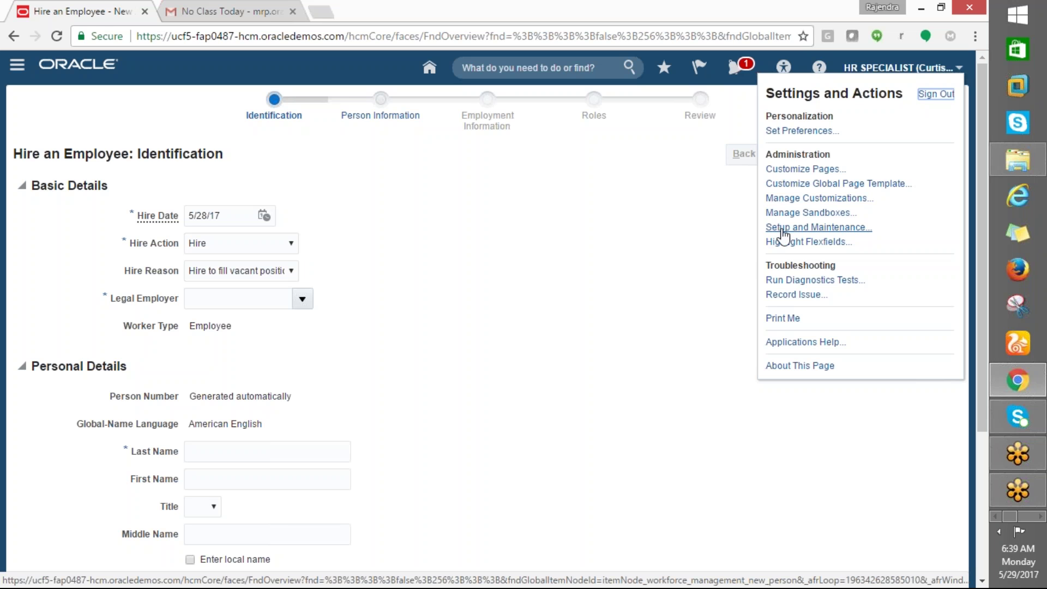
click(783, 228)
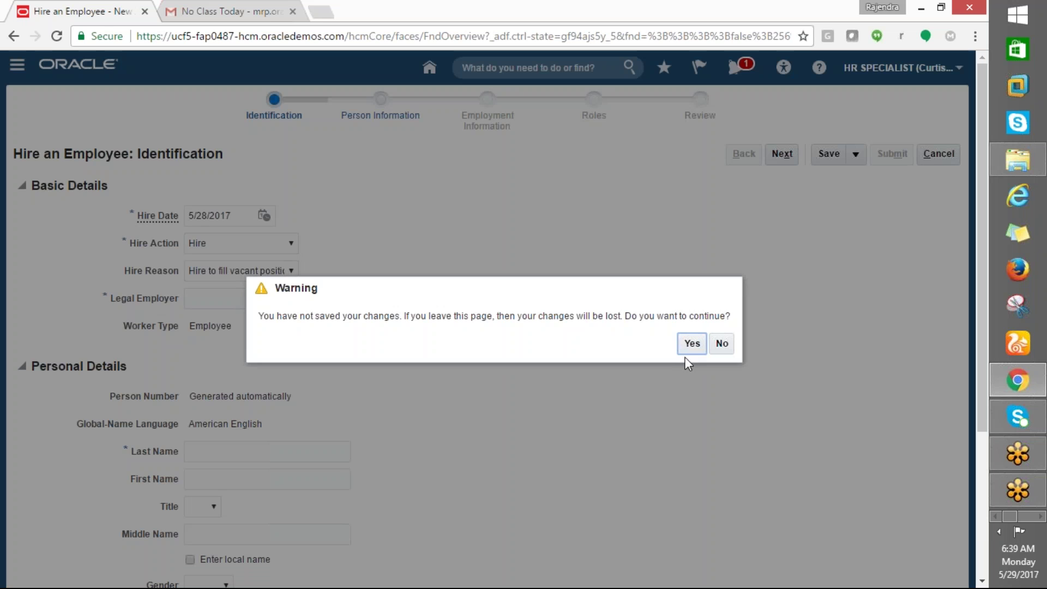
click(685, 352)
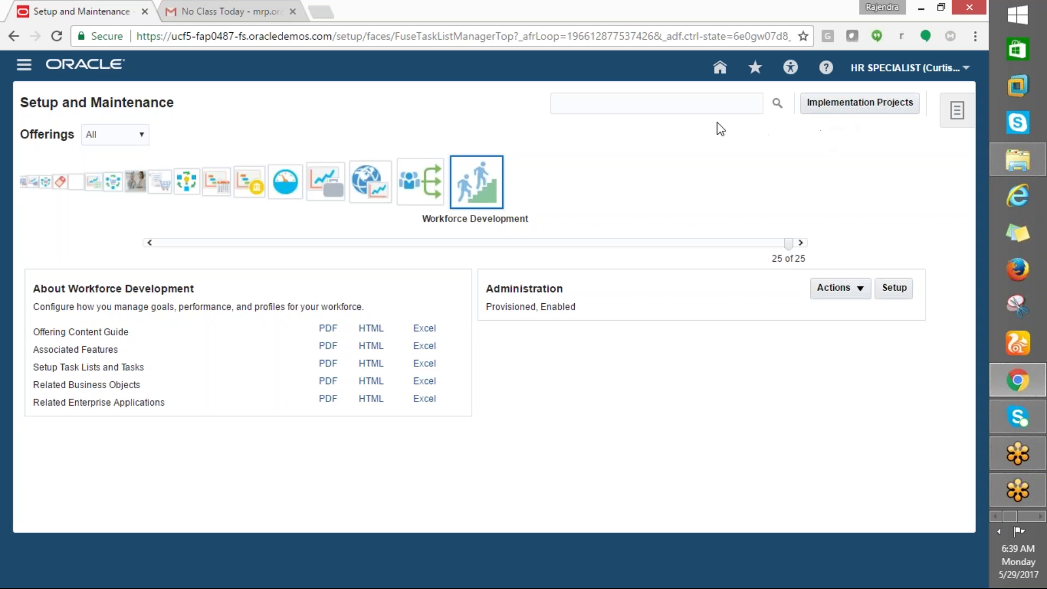
Search the setup tasks for "assign legal entity" and close the search page.
click(591, 107)
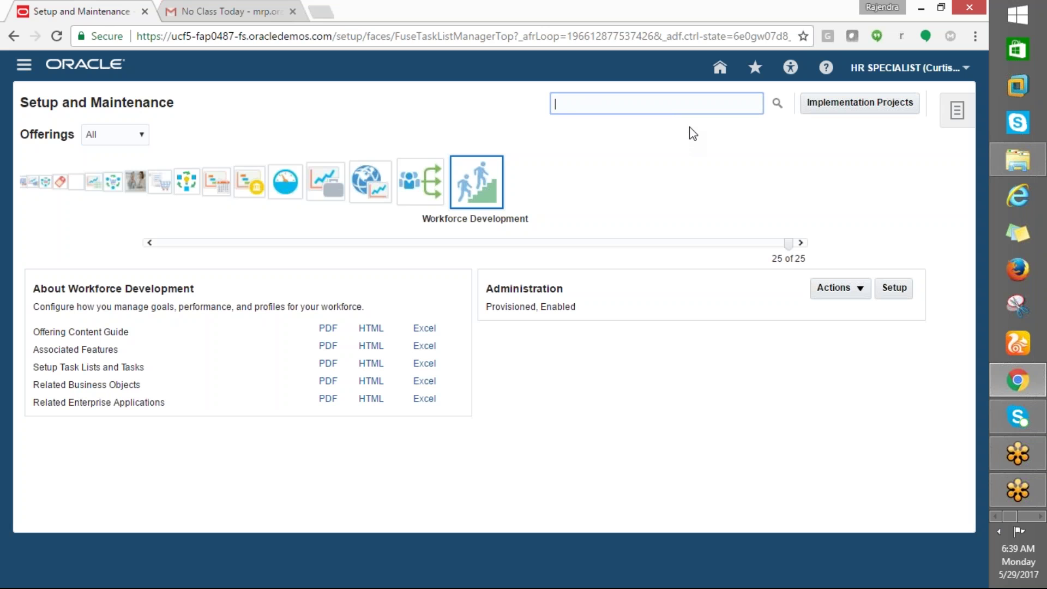
text(assign legal entity)
click(776, 105)
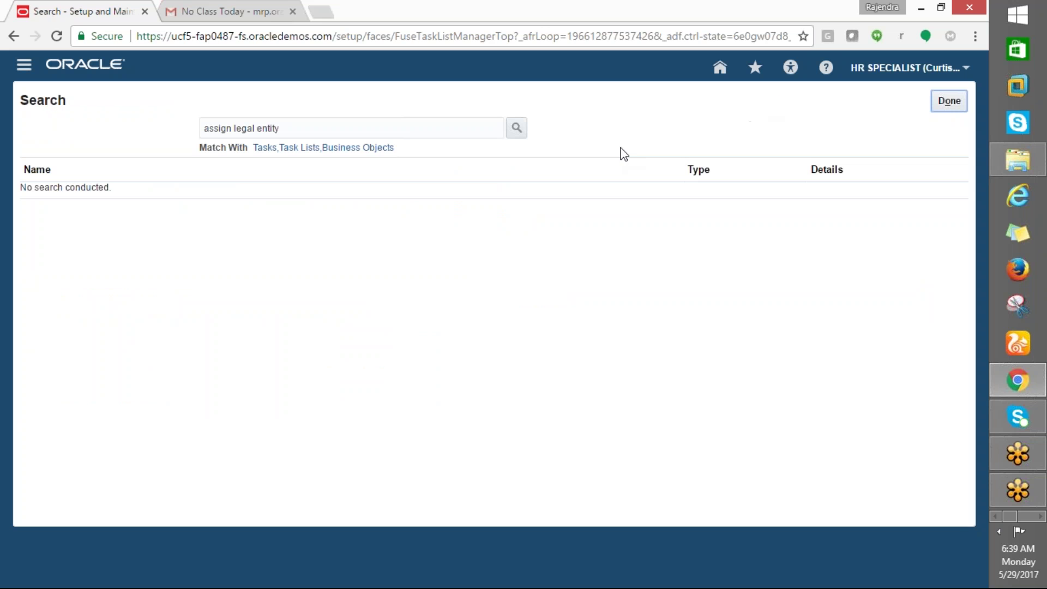
click(948, 101)
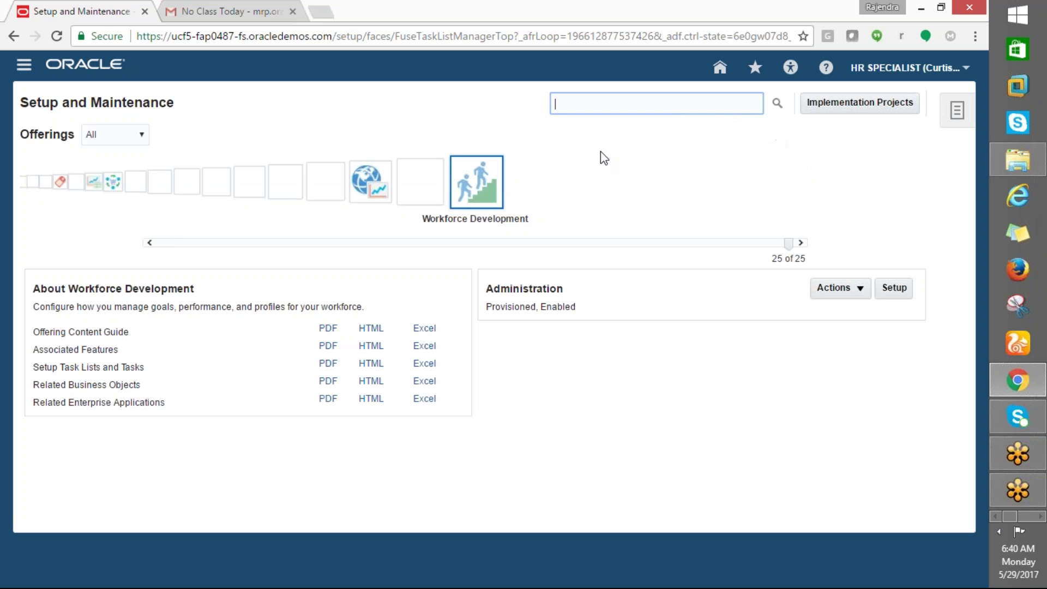
Select the Workforce Deployment offering and search the setup tasks for "assign leg%".
click(556, 103)
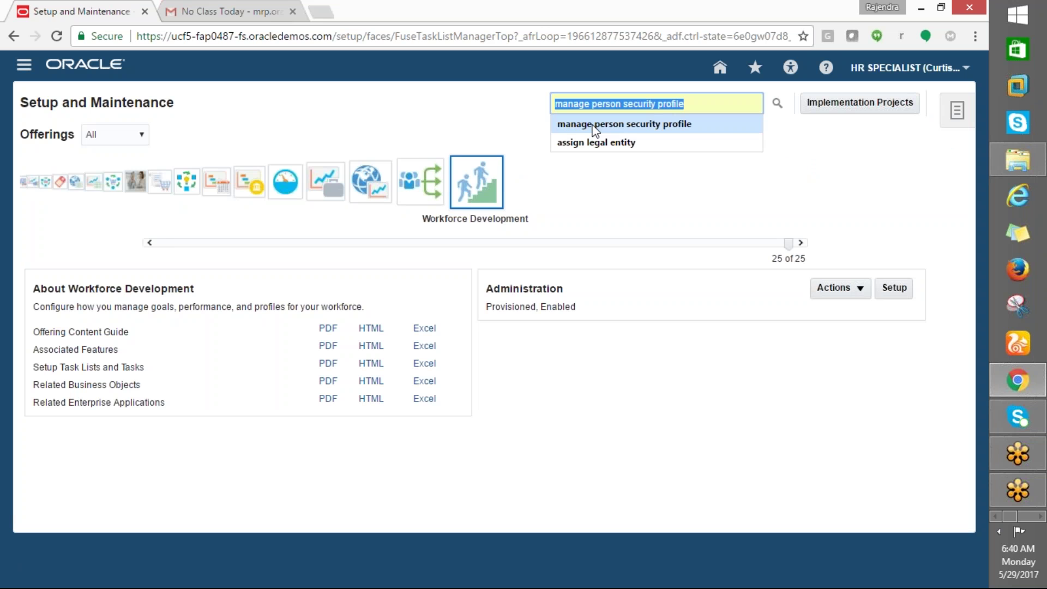
key(Escape)
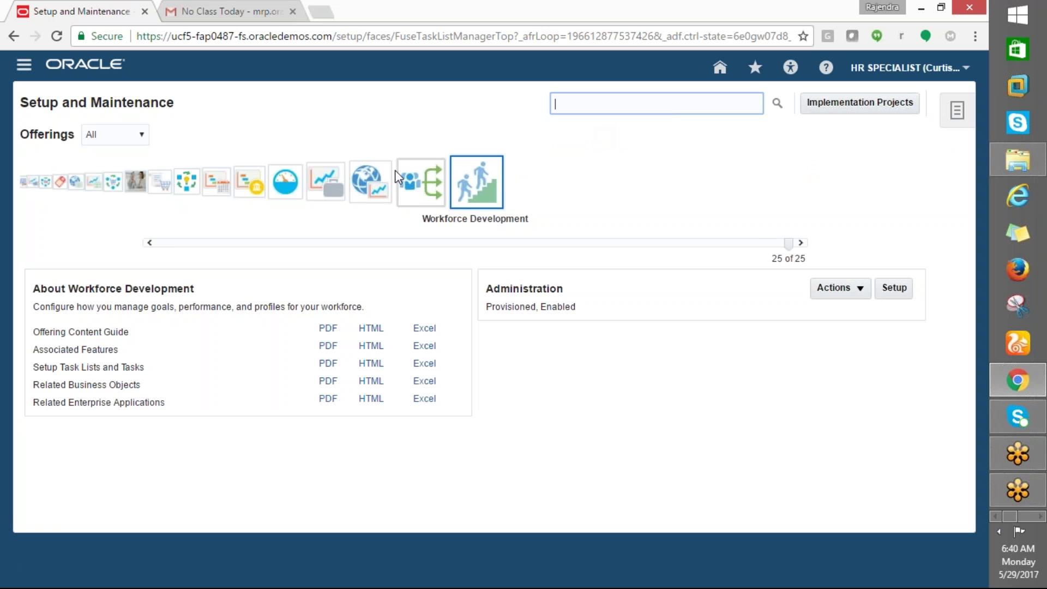
click(417, 188)
text(ass)
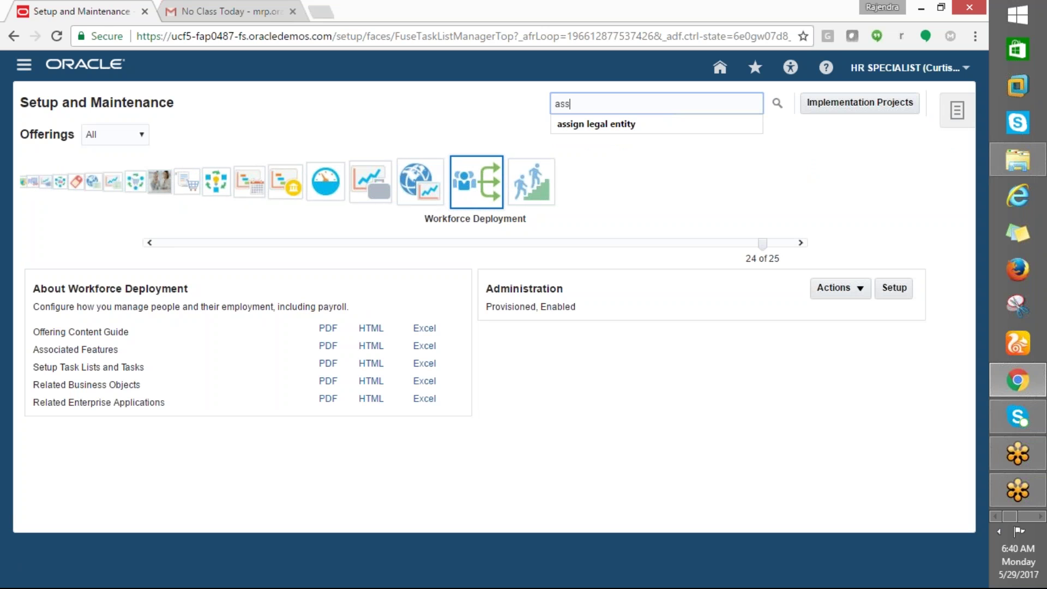
text(ign leg%)
click(777, 104)
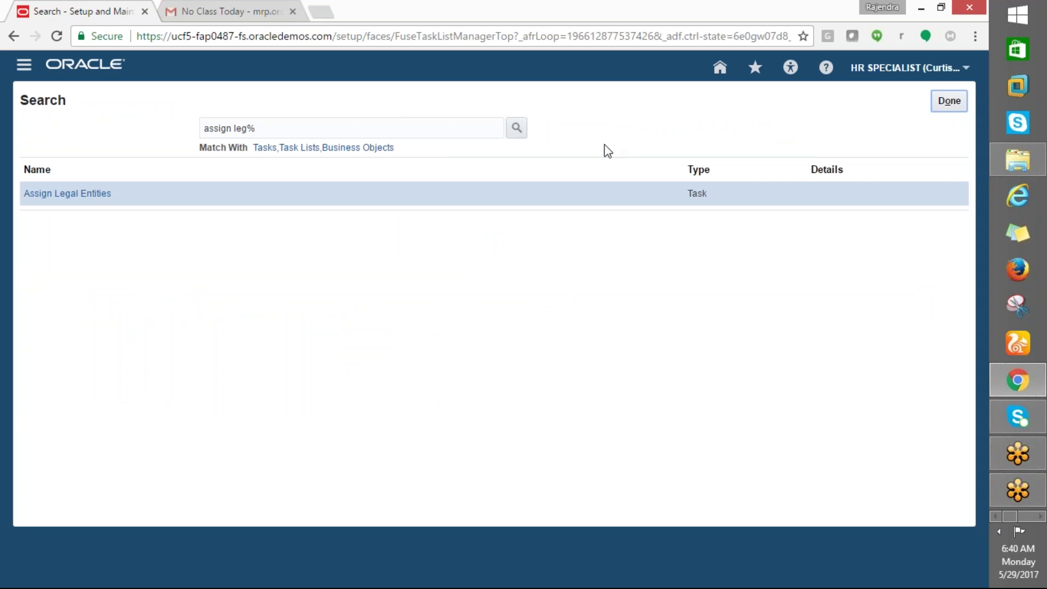
View the Assign Legal Entities task for the Healthcare US Primary Ledger and cancel out of it.
click(82, 194)
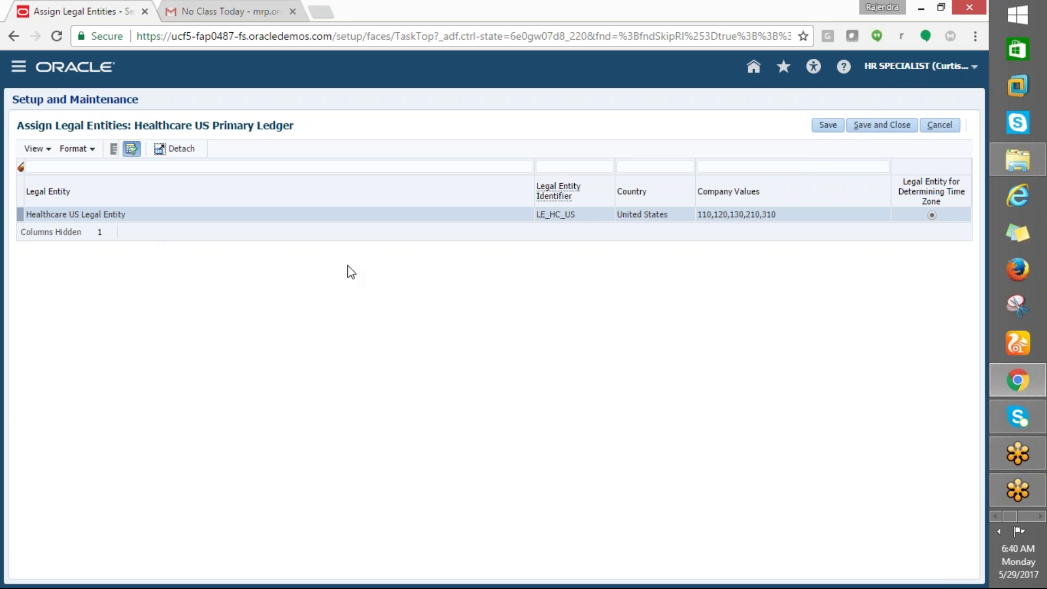
click(940, 127)
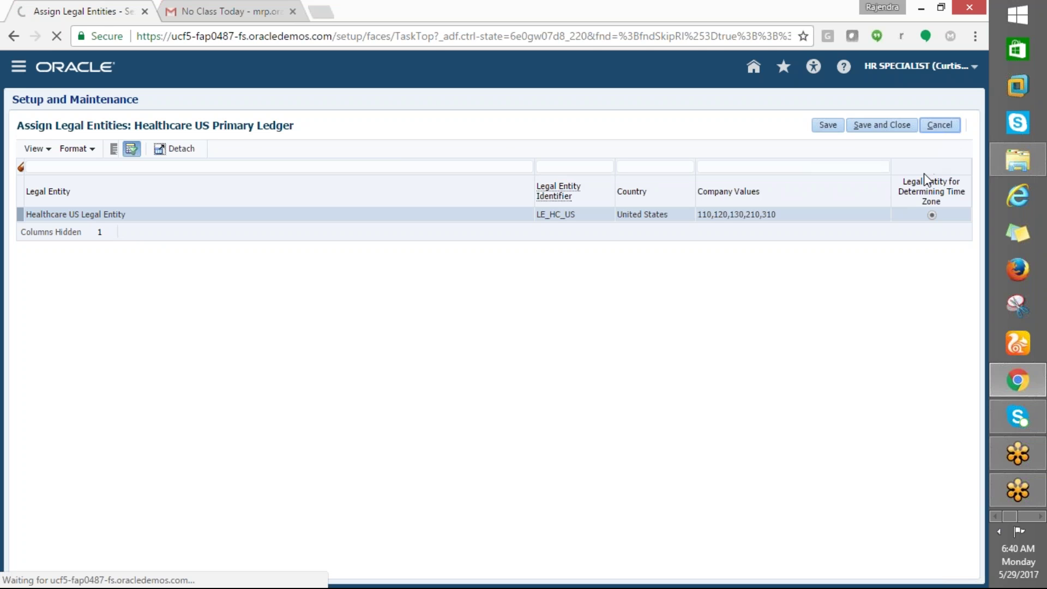
Search the Workforce Deployment setup tasks for "assign%legal%" and close the search results.
click(949, 106)
click(893, 289)
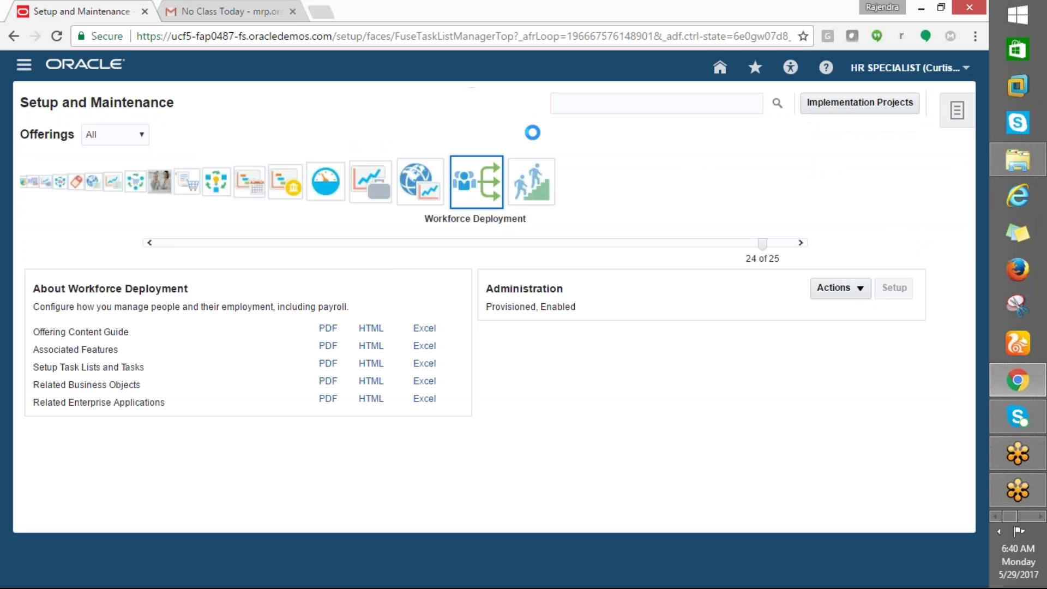
click(494, 134)
text(assign%legal%)
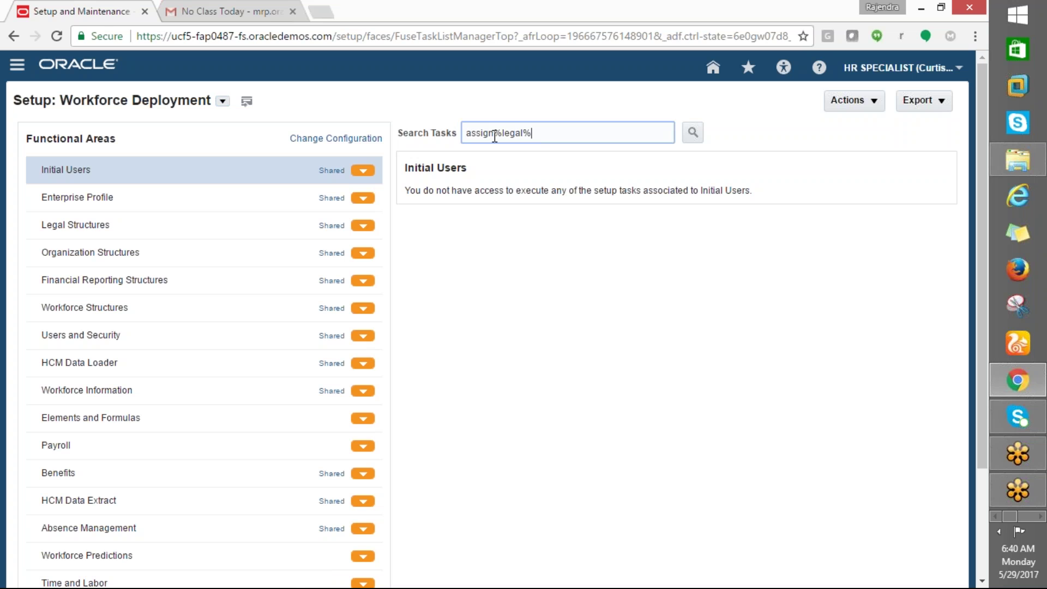
click(692, 132)
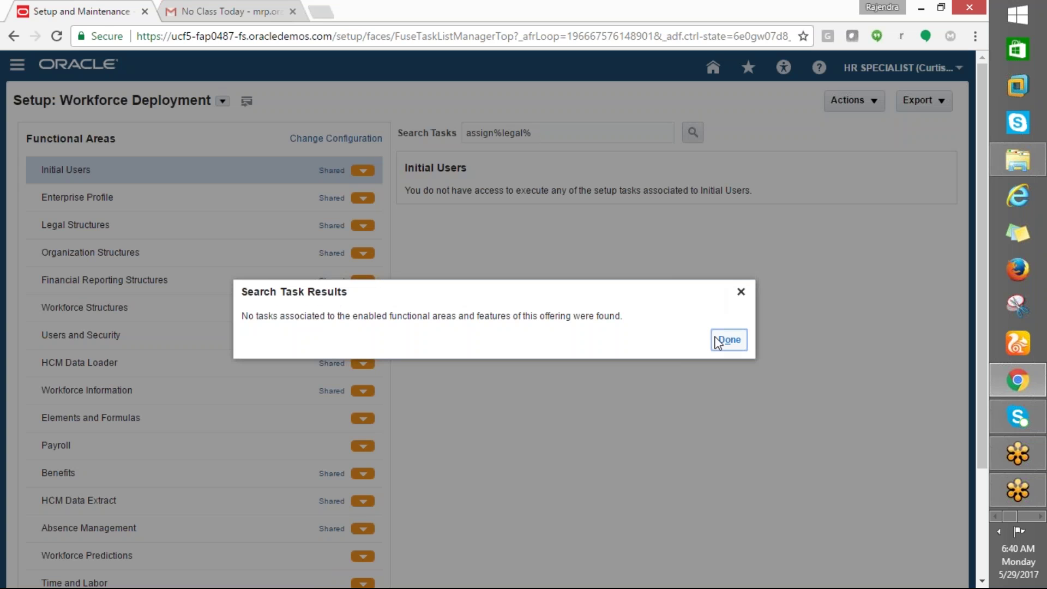
click(716, 342)
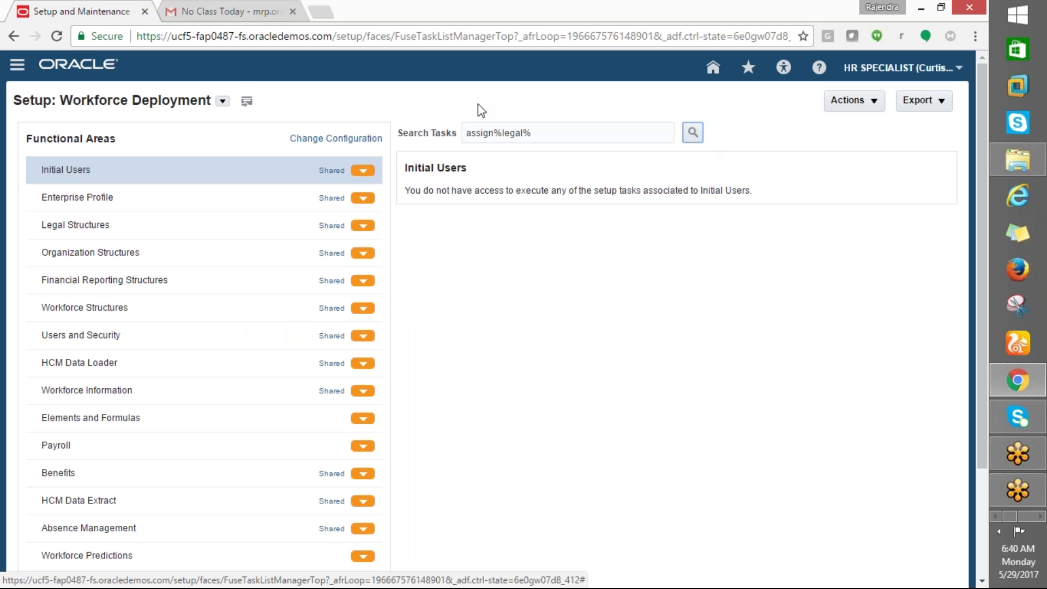
Switch the setup to the Financials offering and locate the Assign Legal Entities task by searching for "assign%legal%".
click(223, 101)
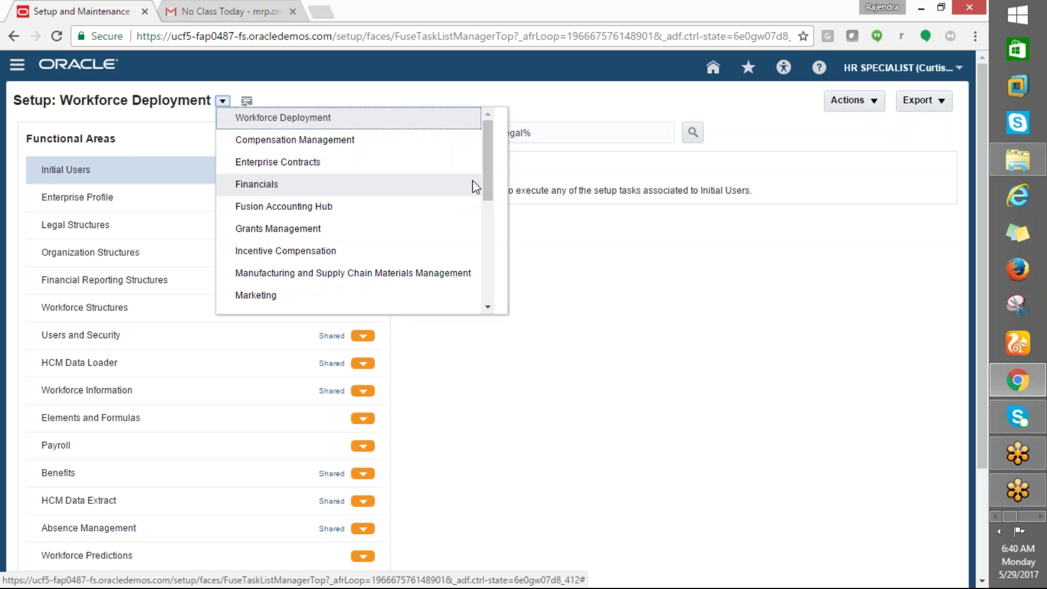
click(279, 186)
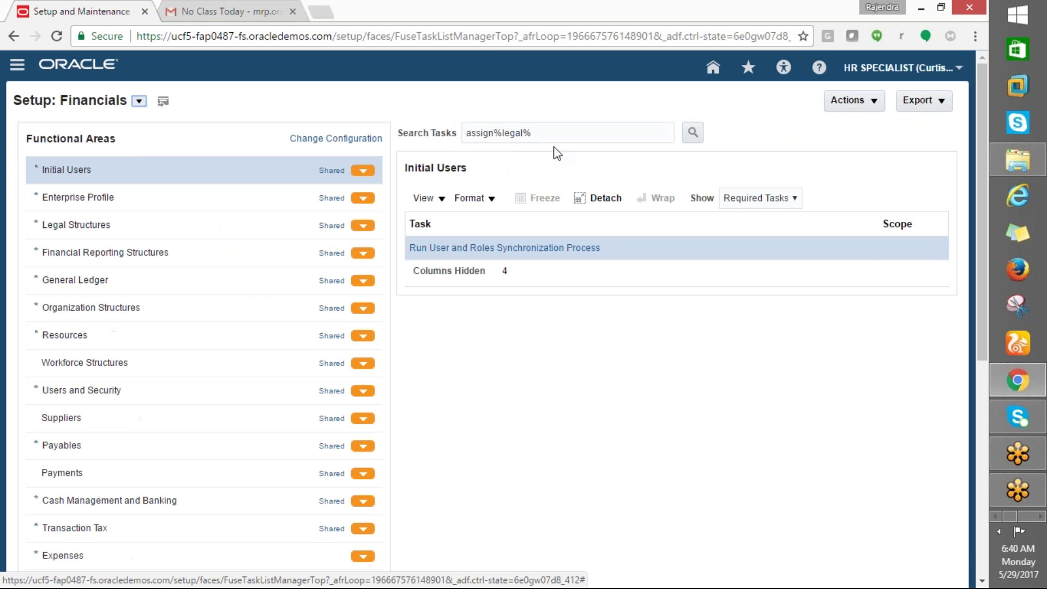
click(692, 132)
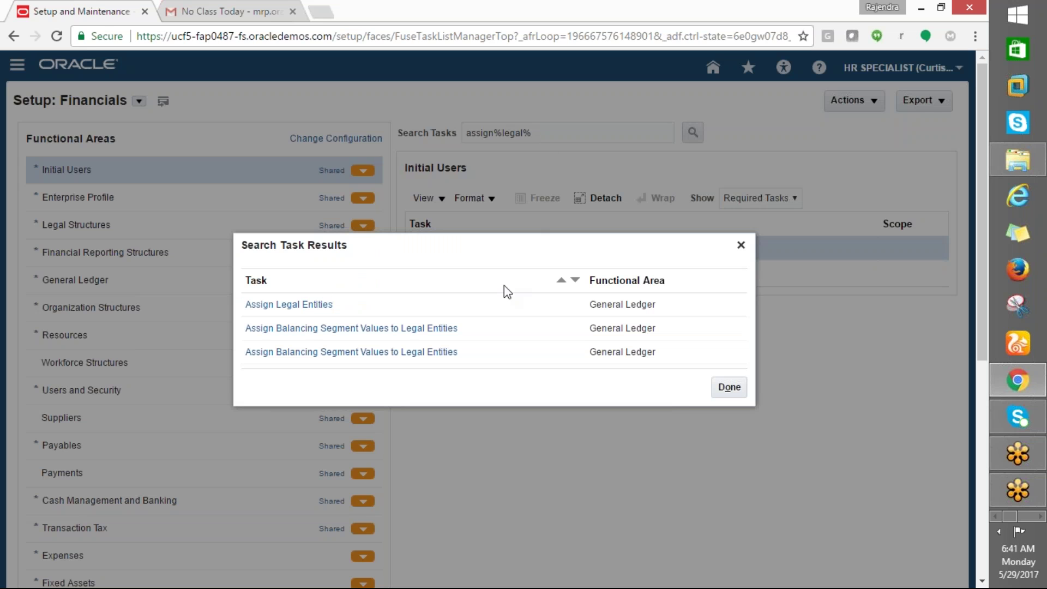
click(280, 306)
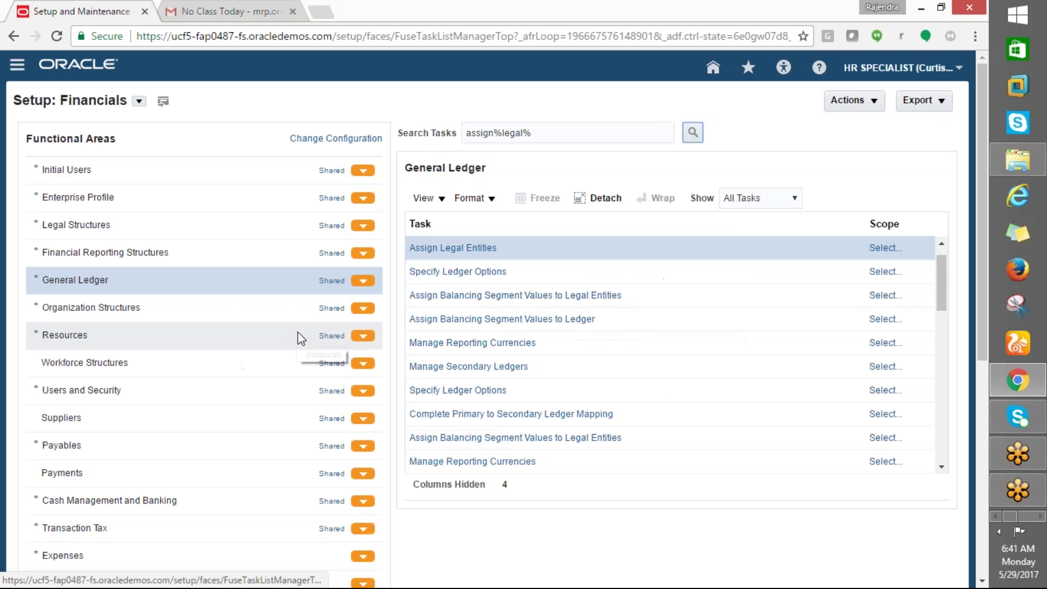
Open Assign Legal Entities with US Primary Ledger added as its scope, and save and close the task.
click(881, 250)
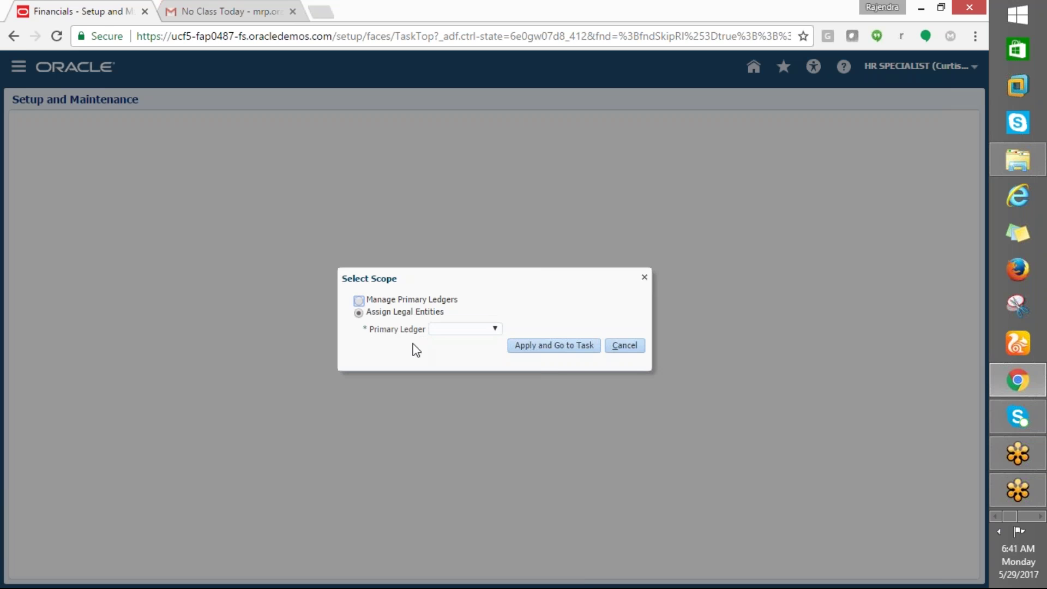
click(496, 328)
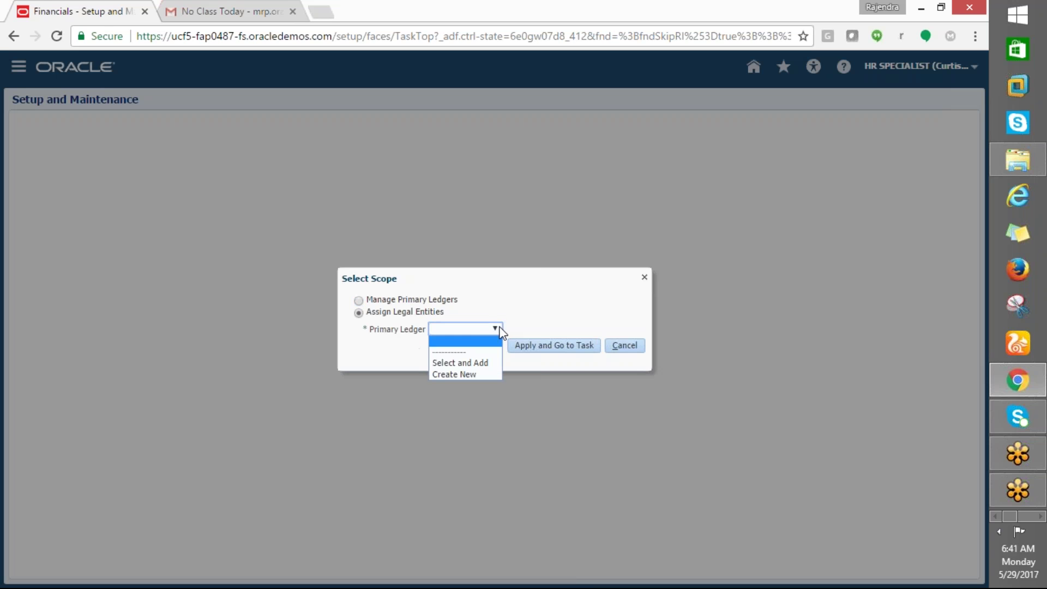
click(449, 367)
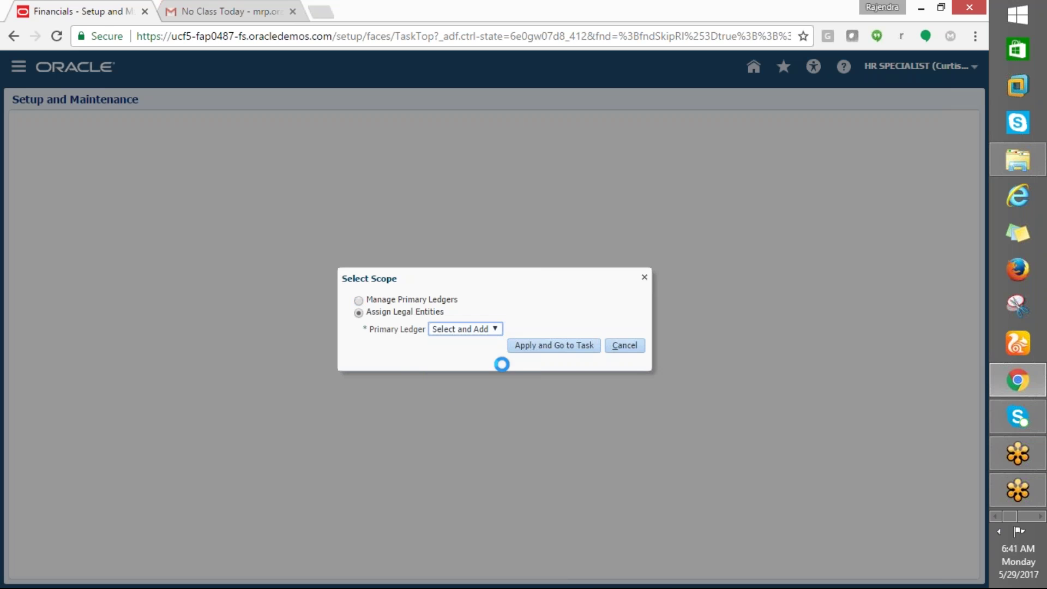
click(548, 352)
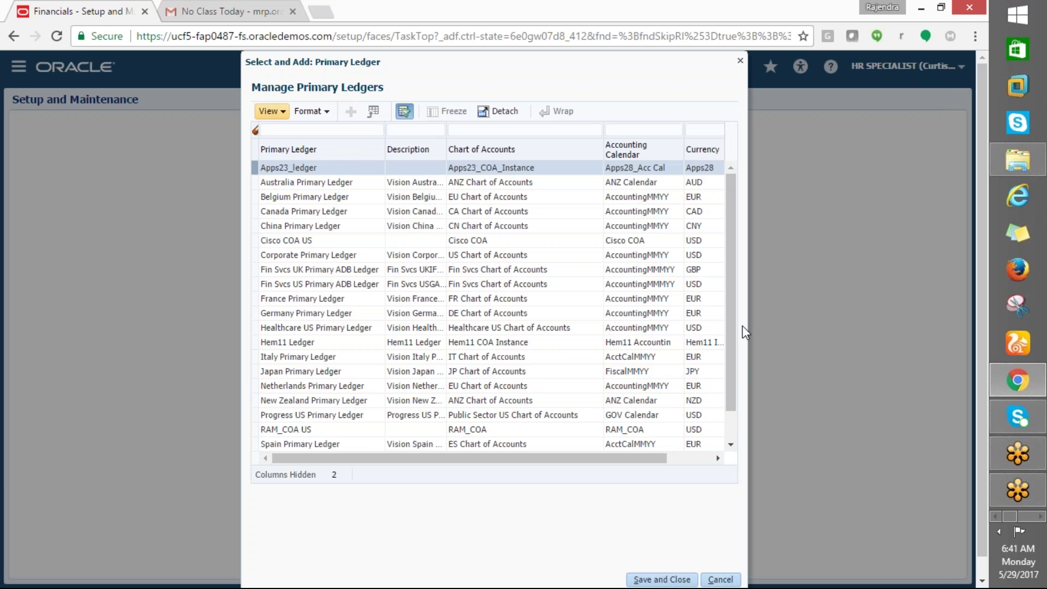
scroll(729, 346, down, 1)
scroll(409, 436, down, 1)
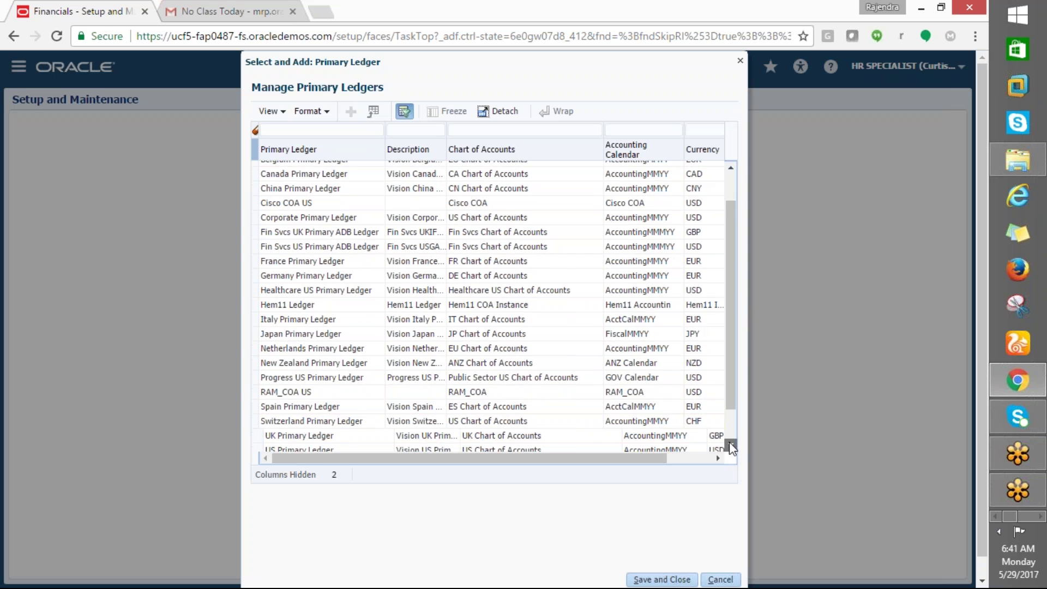
scroll(728, 443, down, 2)
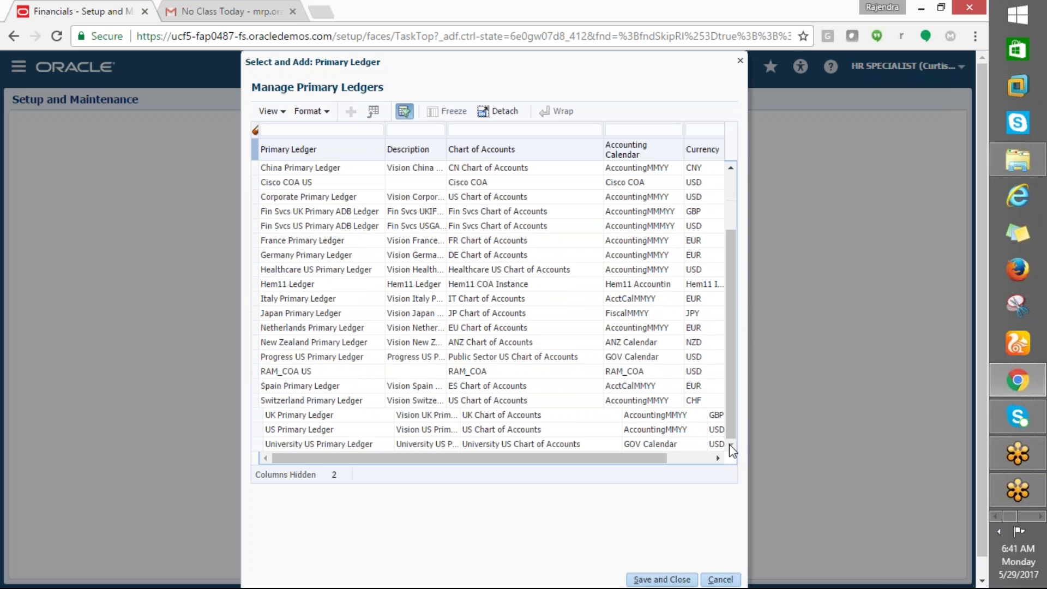
click(291, 431)
click(642, 581)
click(639, 580)
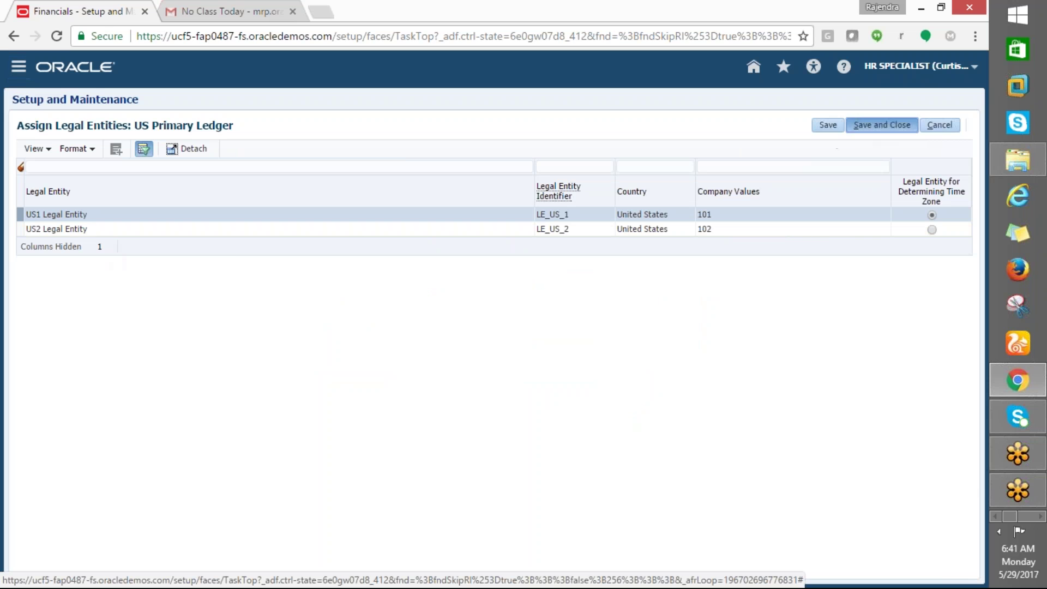
click(872, 129)
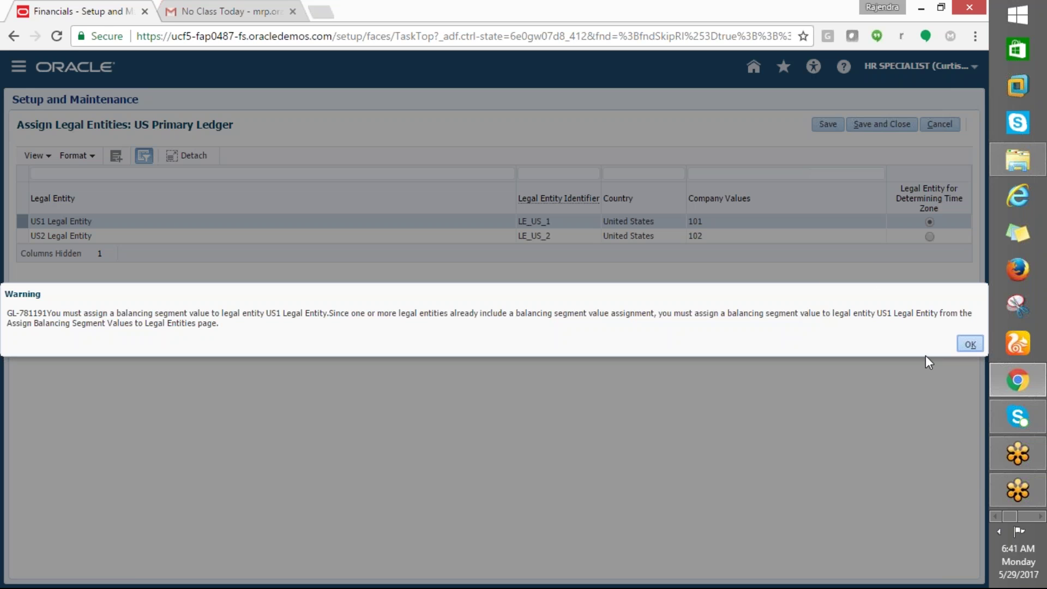
click(968, 345)
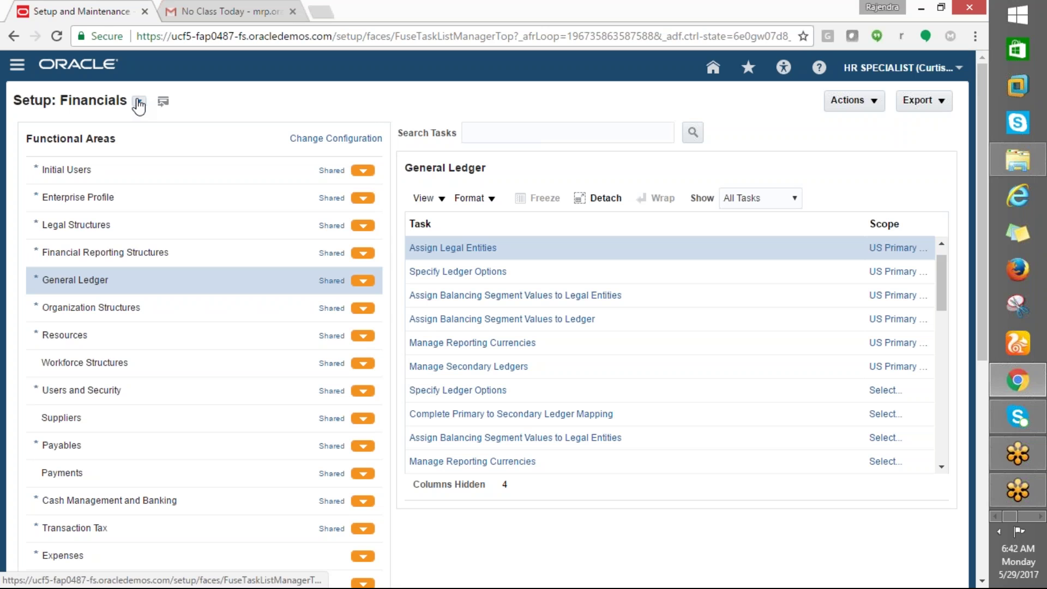
Leave the Financials setup for the New Person work area and start hiring an employee.
click(139, 104)
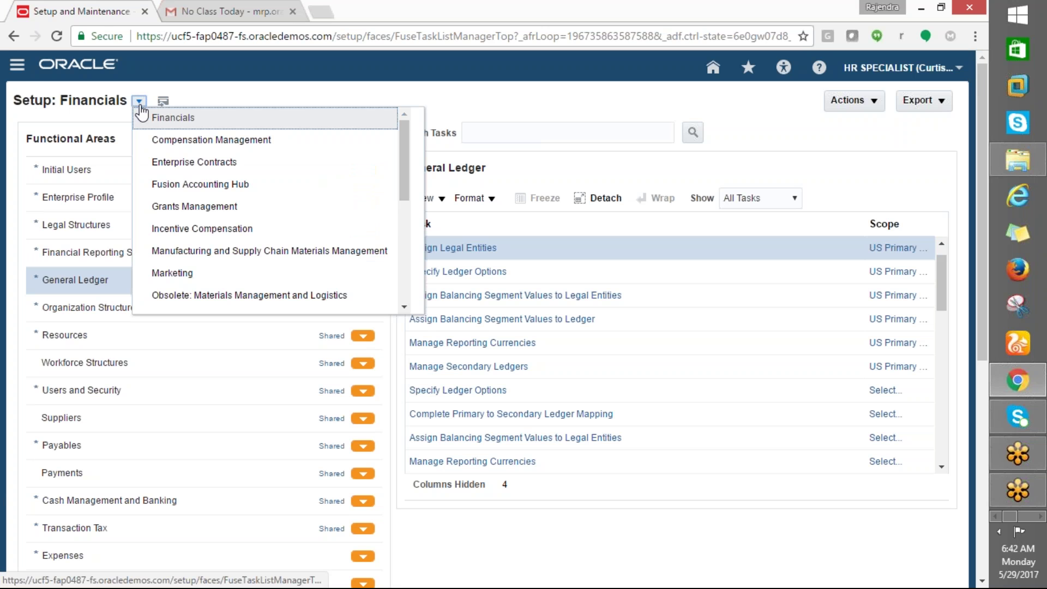
click(142, 117)
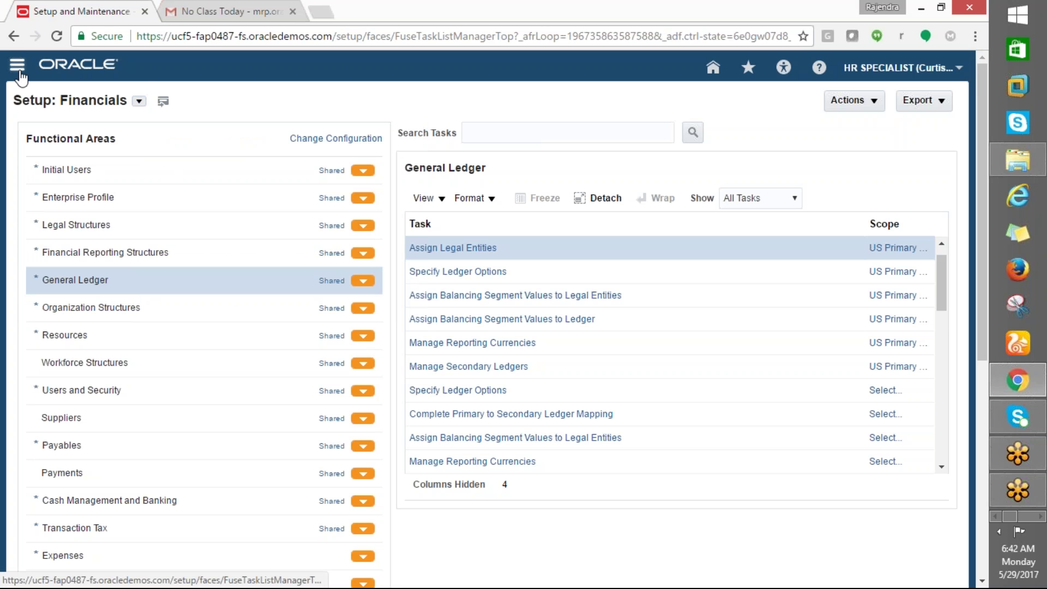
click(18, 70)
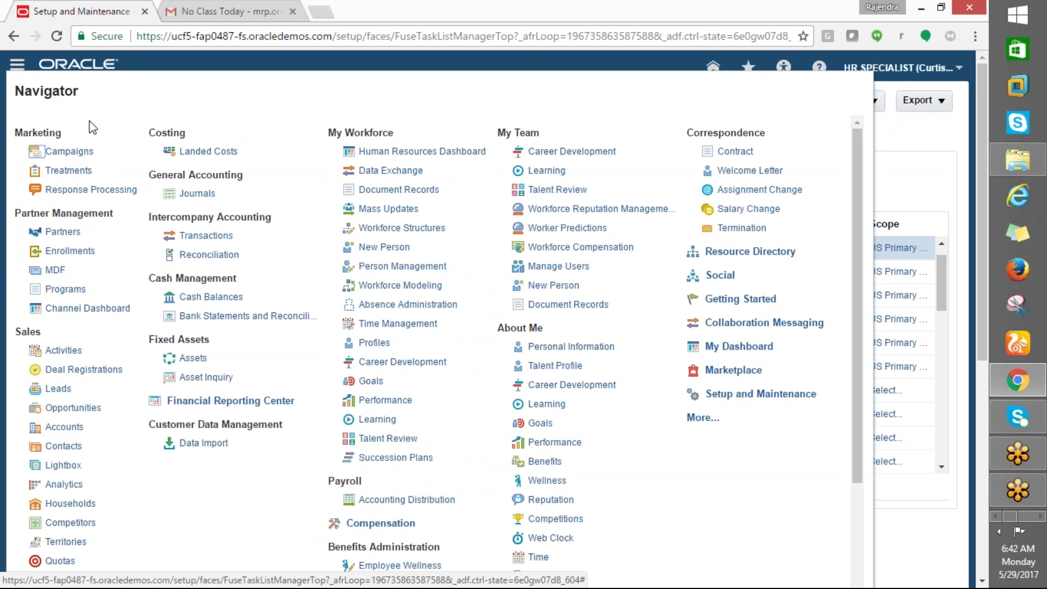
click(383, 246)
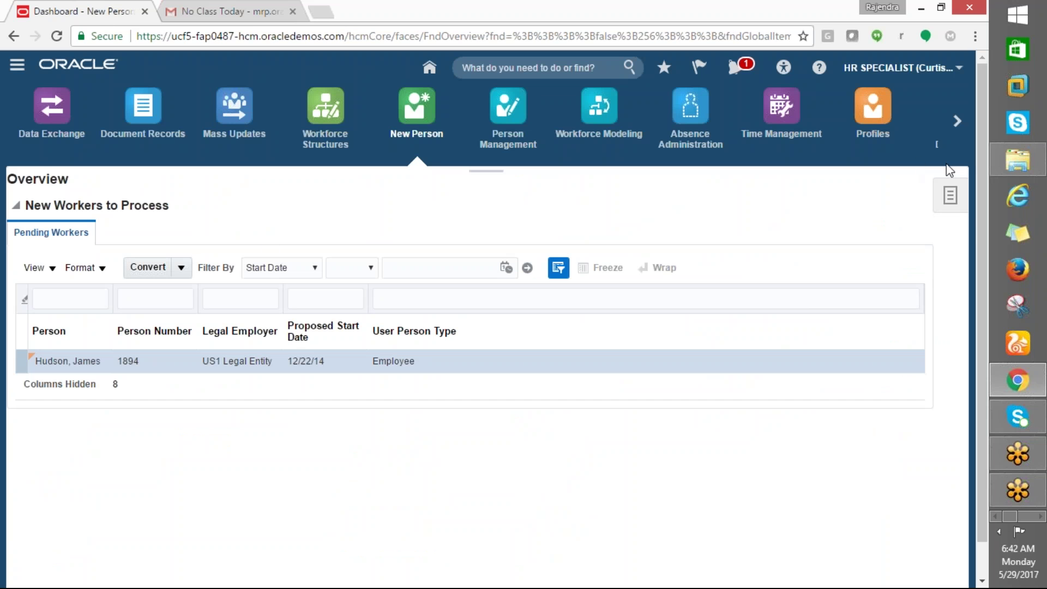
click(948, 200)
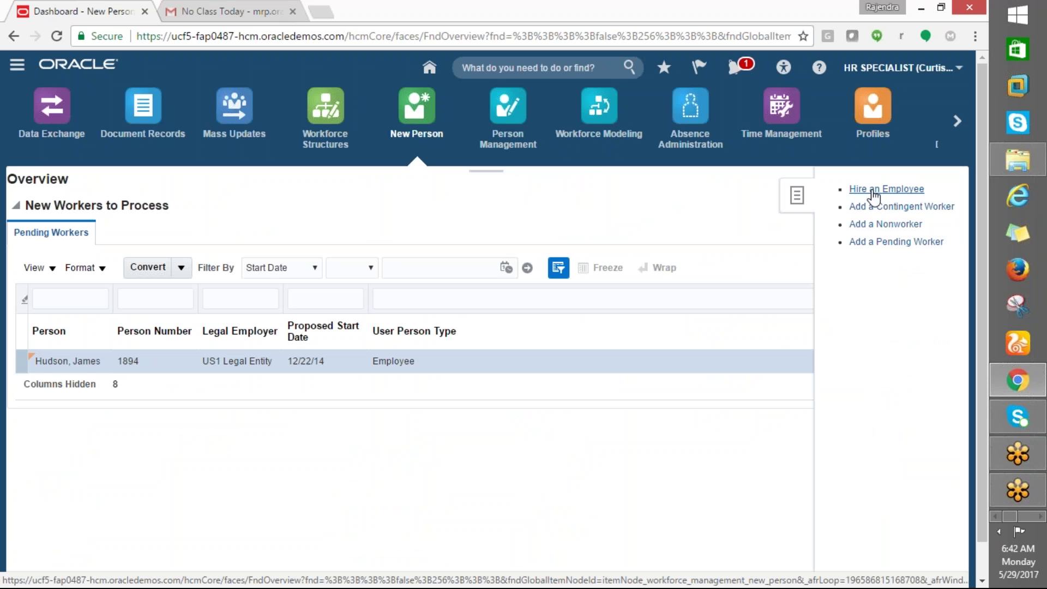
click(873, 191)
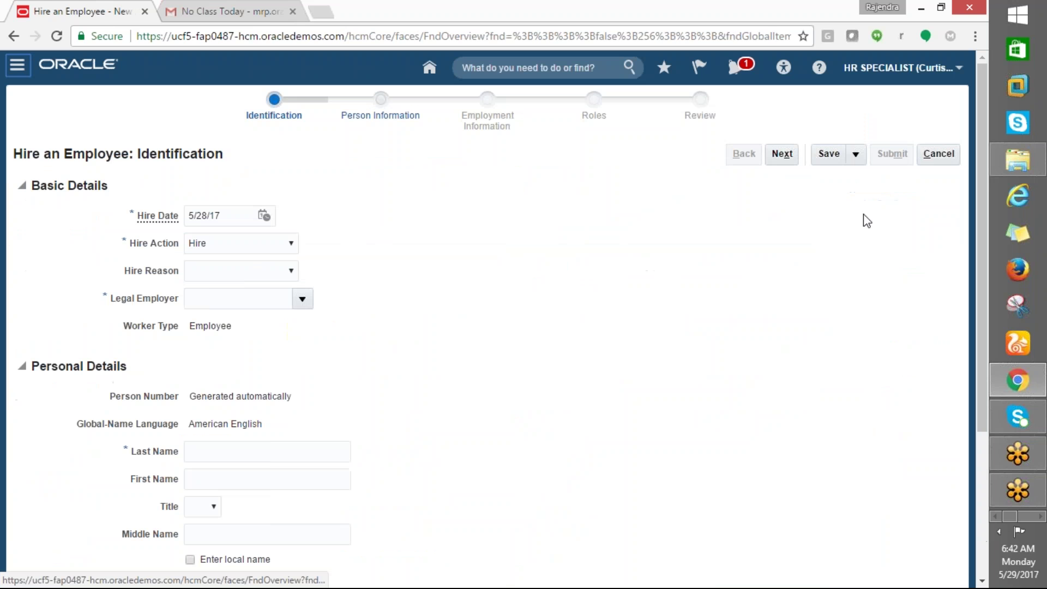
Set the hire reason to "Hire to fill vacant position" and the legal employer to US1 Legal Entity.
click(286, 271)
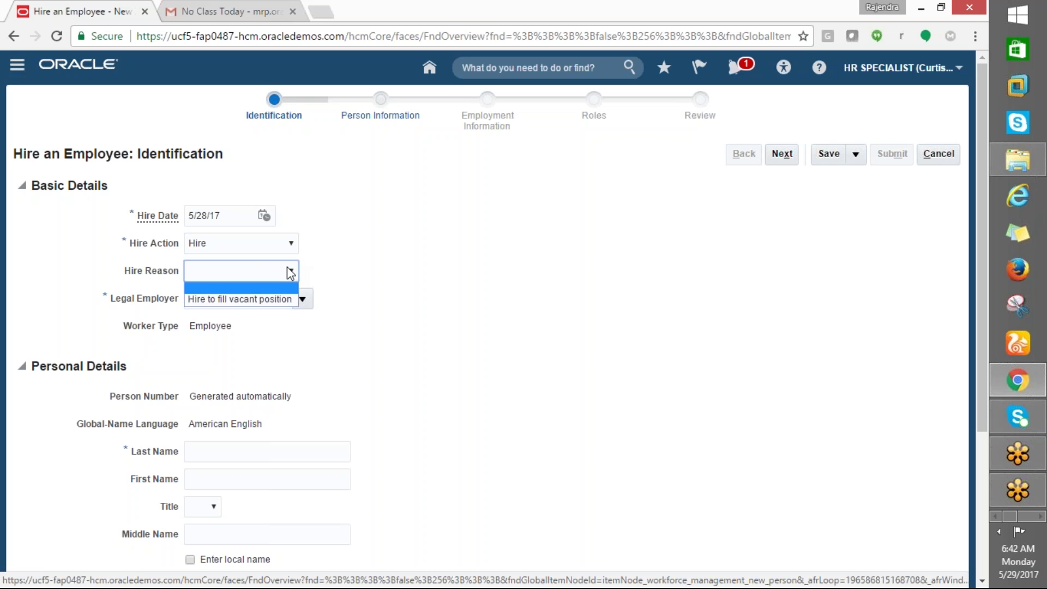
click(226, 299)
click(301, 299)
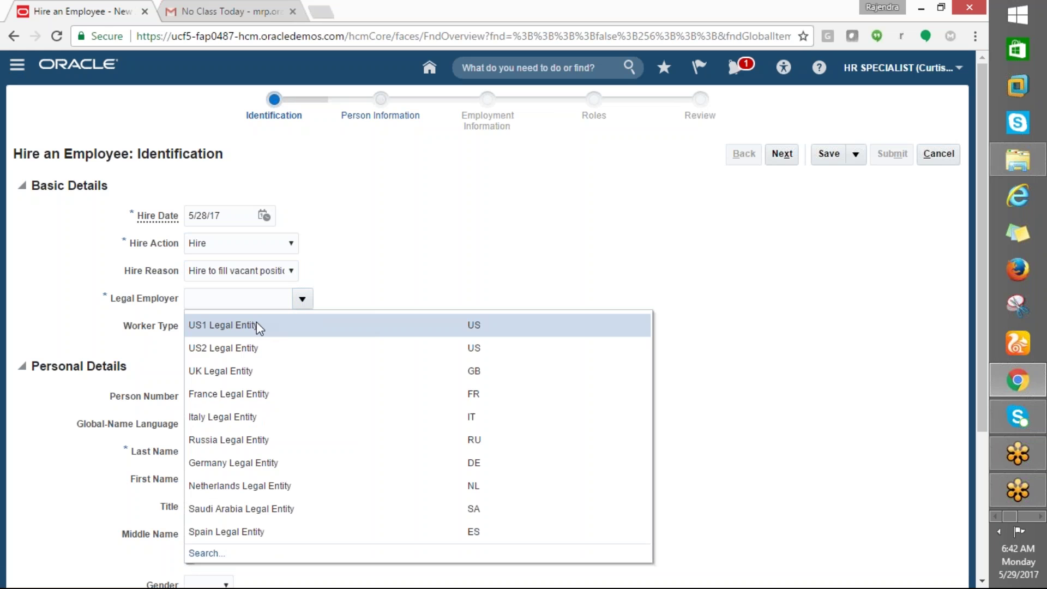
click(205, 327)
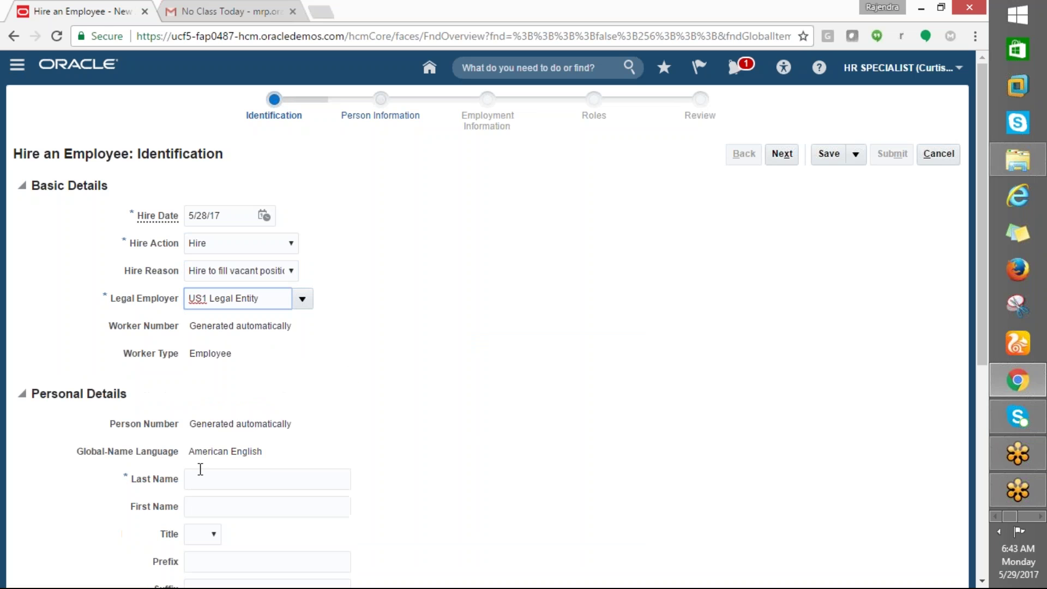
Enter the employee's last name and first name in the personal details and set the title to Mr.
click(194, 481)
scroll(459, 444, down, 3)
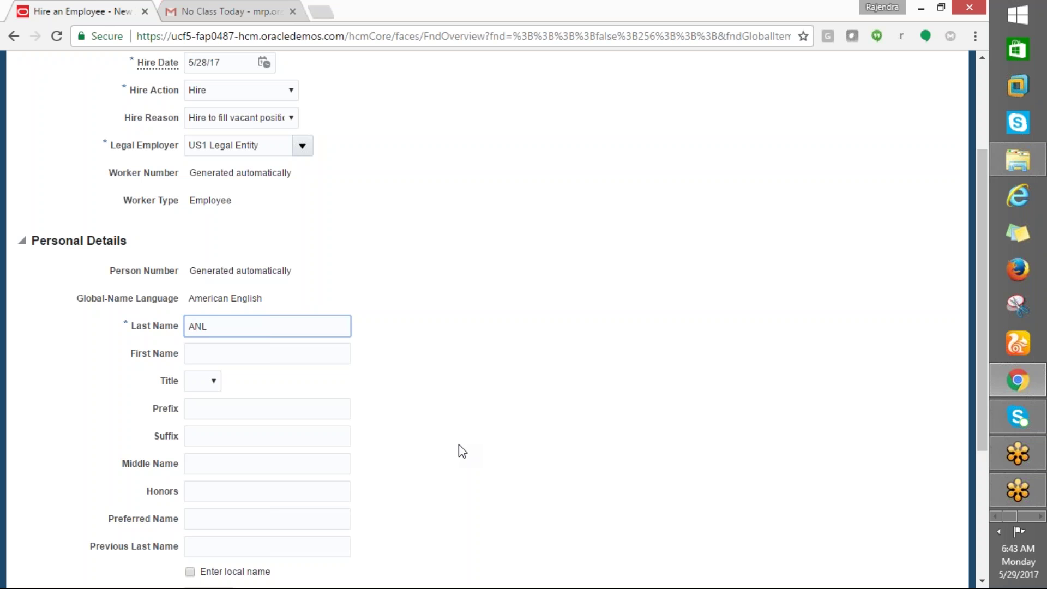
key(Tab)
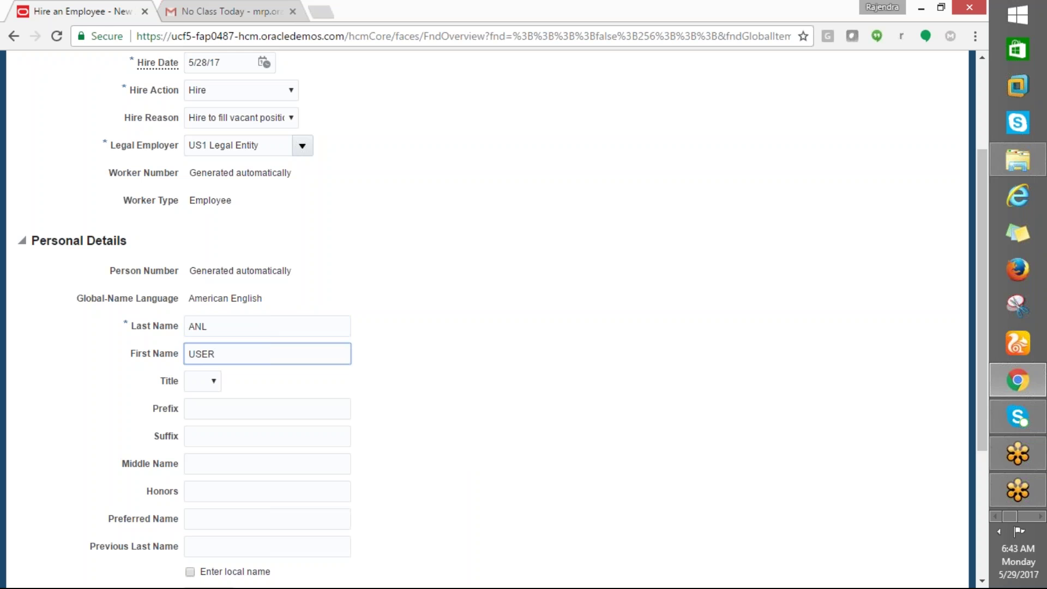
key(Tab)
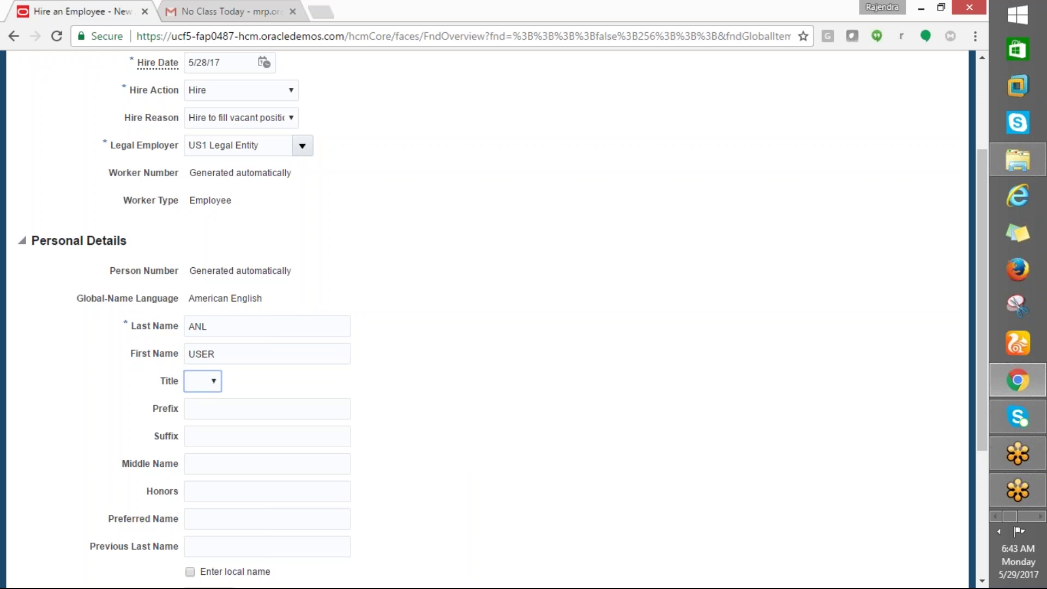
key(Tab)
click(214, 381)
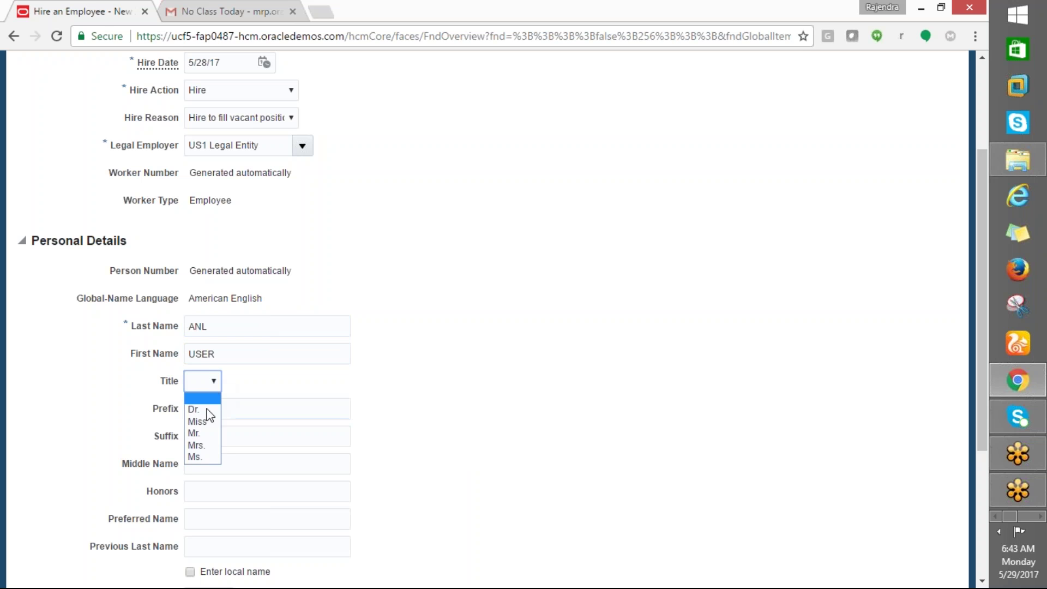
click(195, 433)
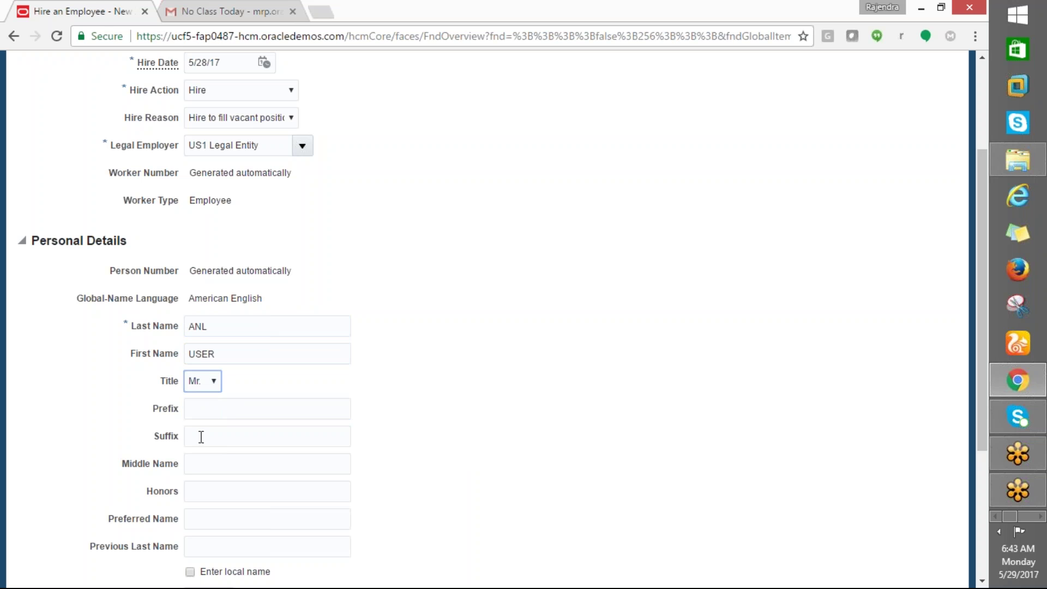
Set the employee's gender to Male and pick a date of birth from the calendar.
scroll(215, 432, down, 2)
scroll(216, 442, down, 2)
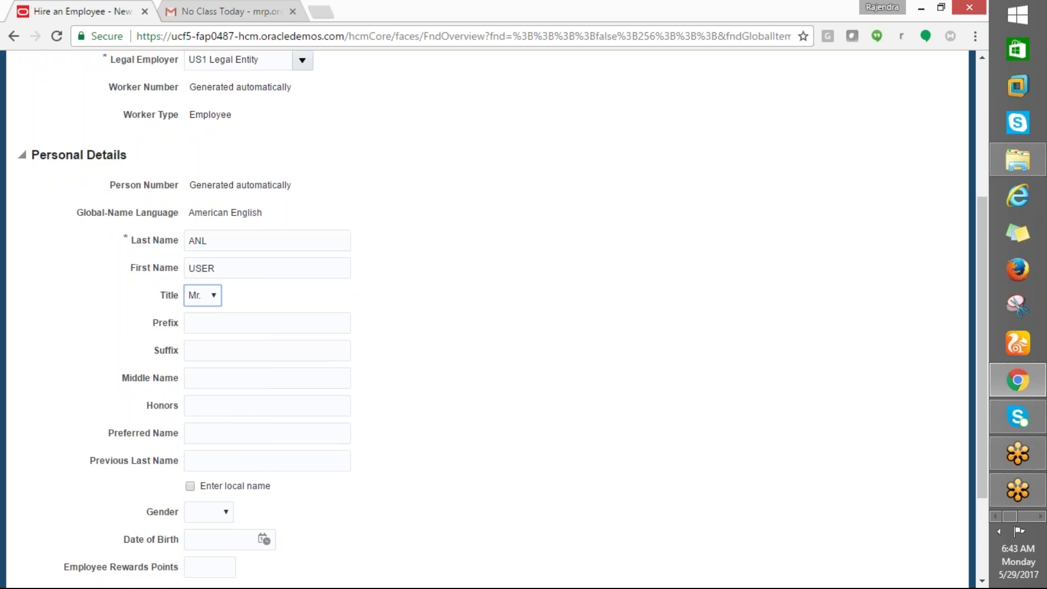
click(226, 446)
click(201, 484)
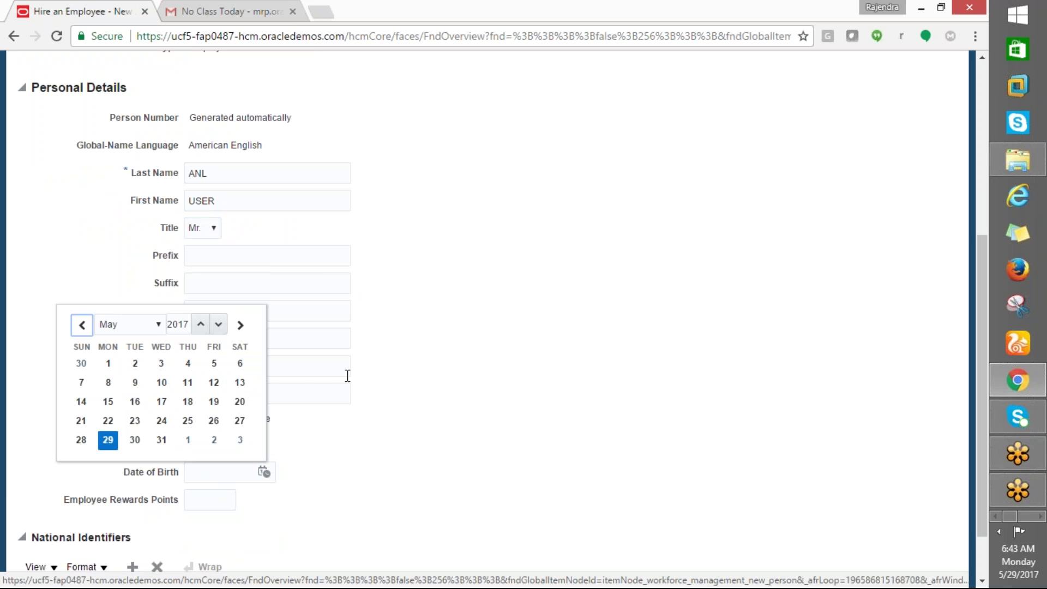
click(109, 440)
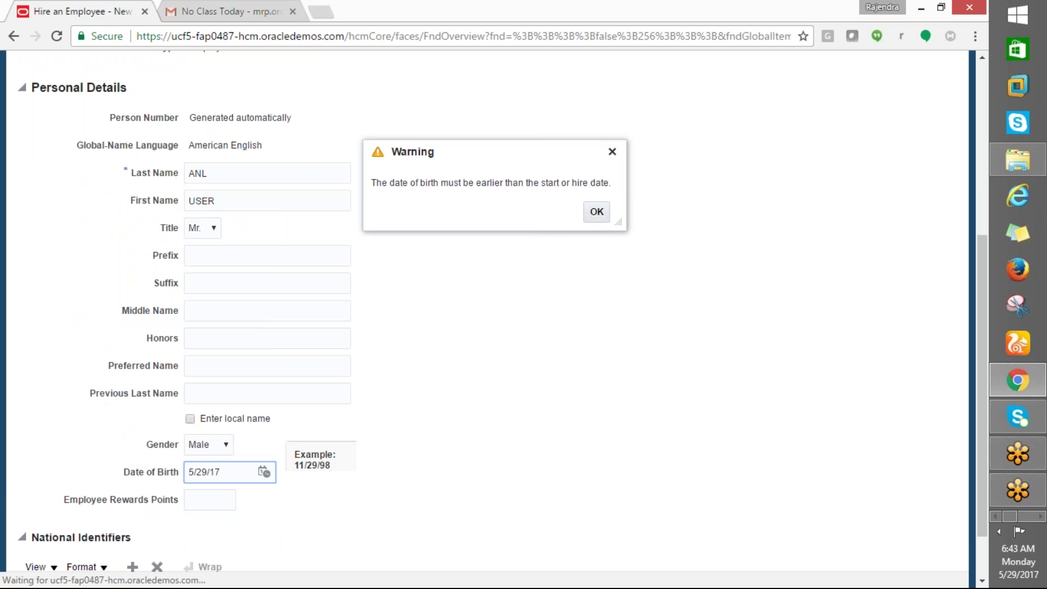
key(Return)
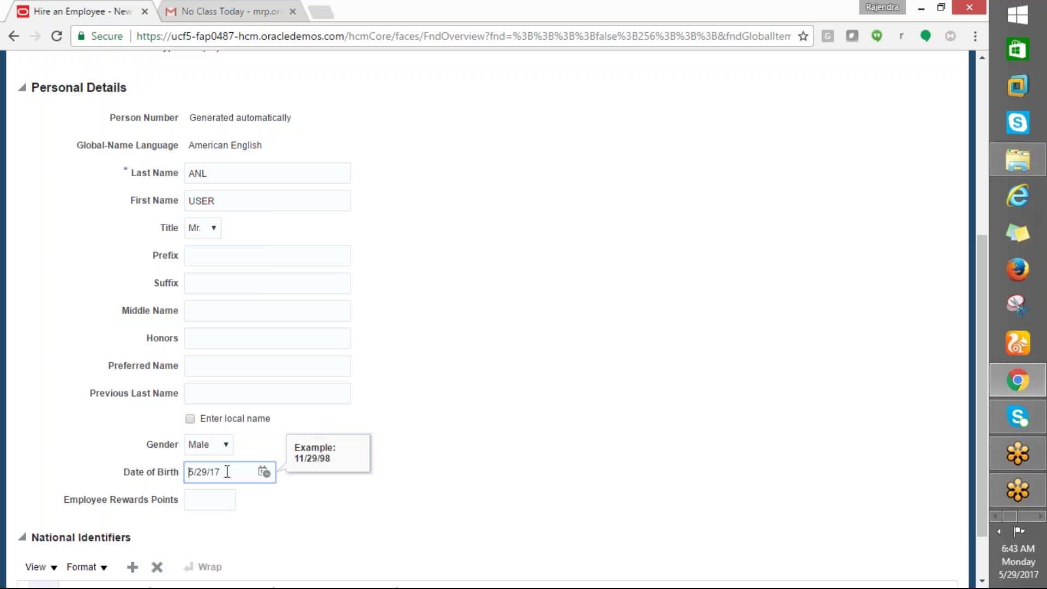
Replace the date of birth with the employee's actual birth date in month/day/two-digit-year format.
key(BackSpace)
key(BackSpace)
key(BackSpace)
key(BackSpace)
key(BackSpace)
key(BackSpace)
key(BackSpace)
text(01/0180)
click(224, 531)
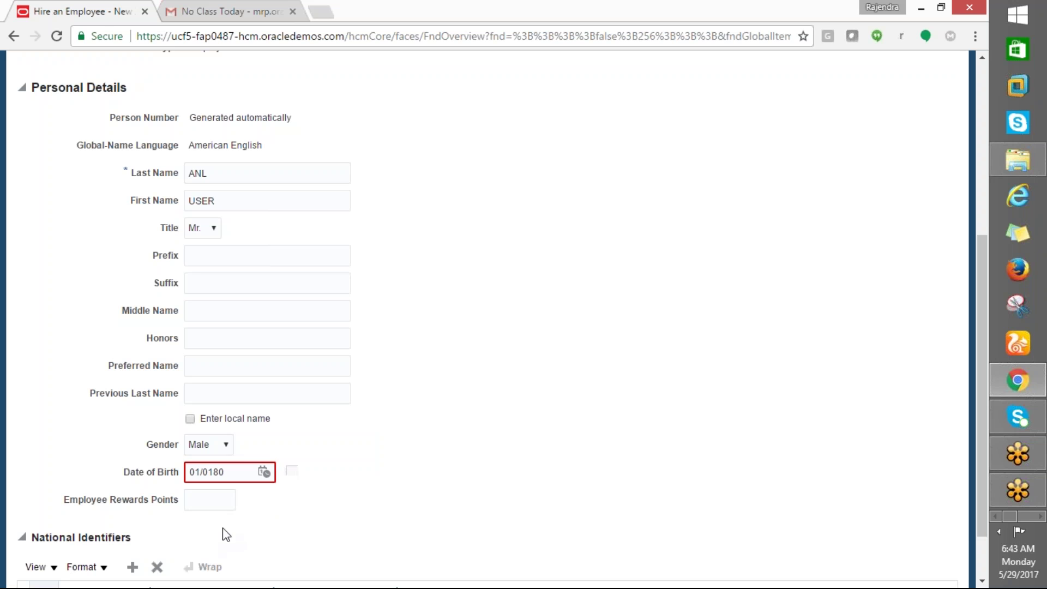
click(227, 474)
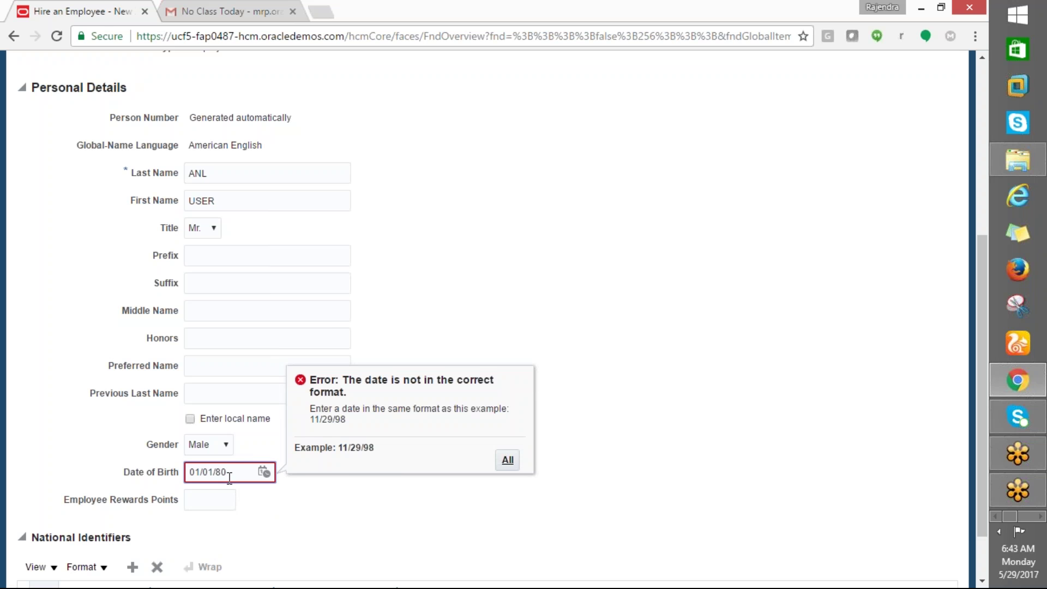
key(Tab)
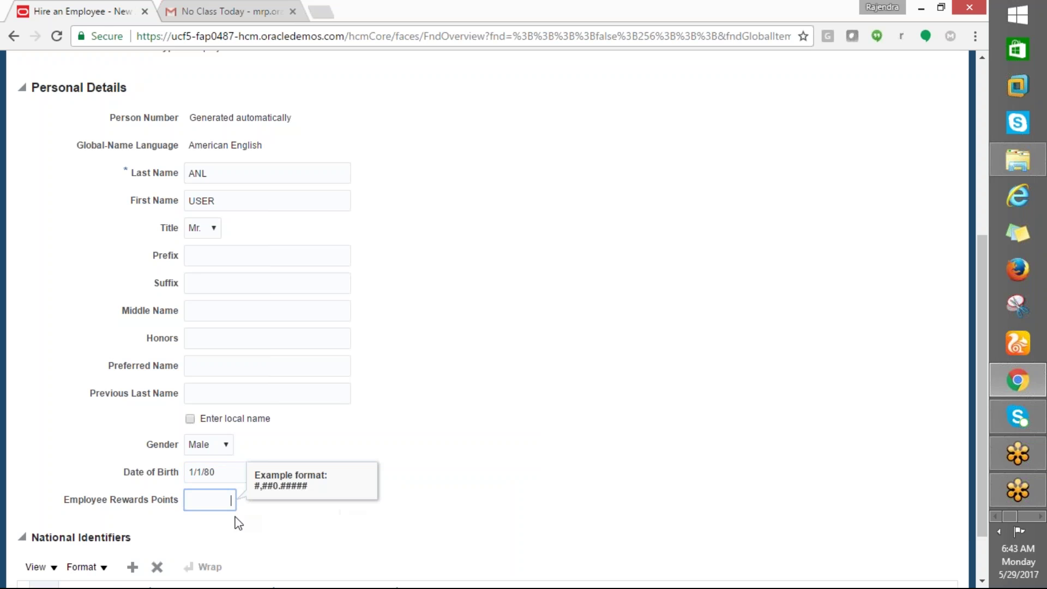
Add a primary United States national identifier with the employee's Social Security number, and continue to Person Information.
drag(981, 434, 980, 469)
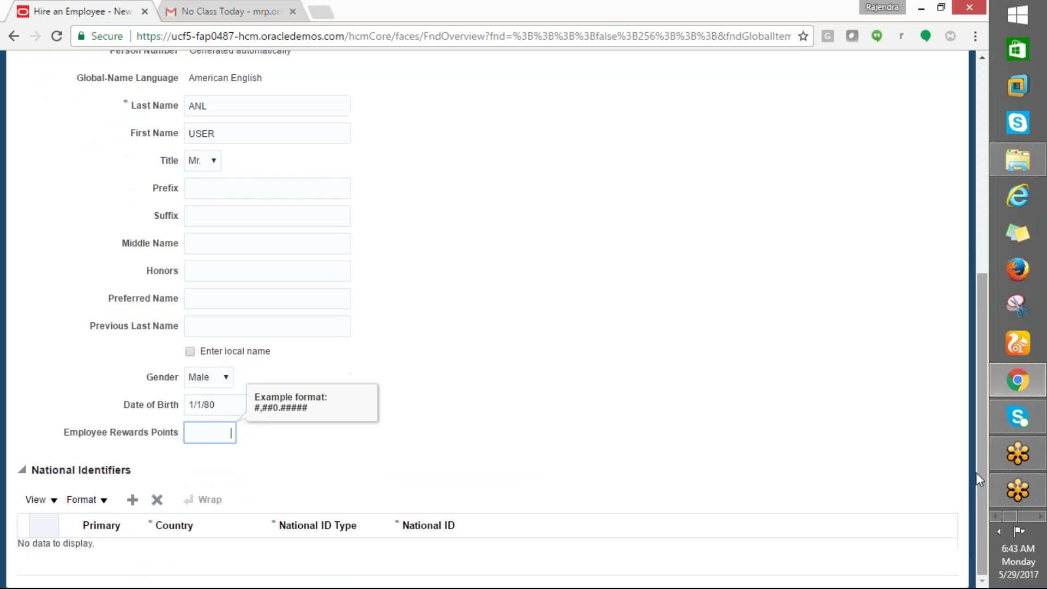
click(133, 499)
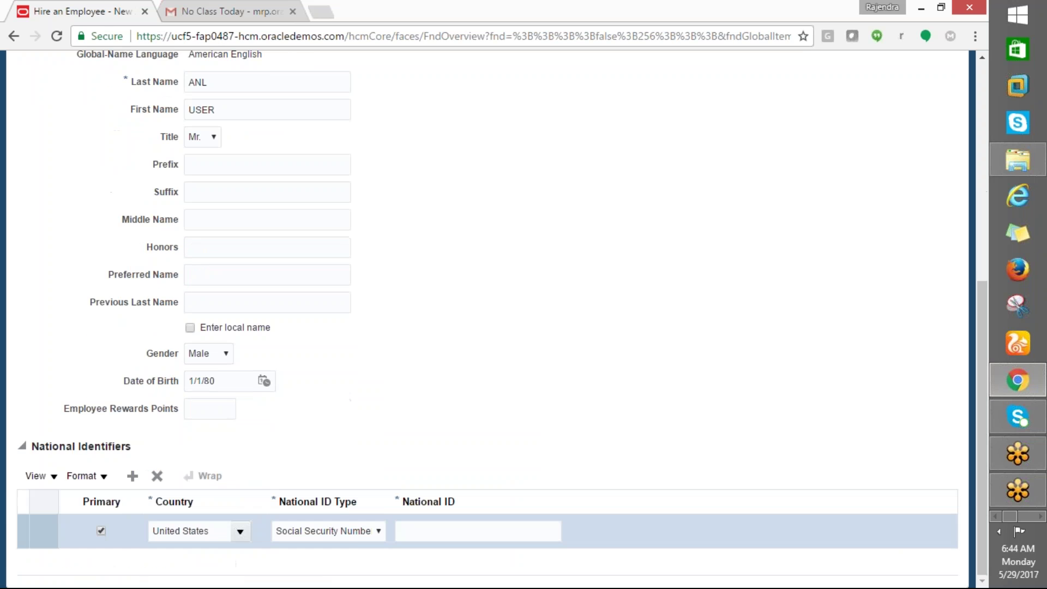
click(408, 533)
text(123-)
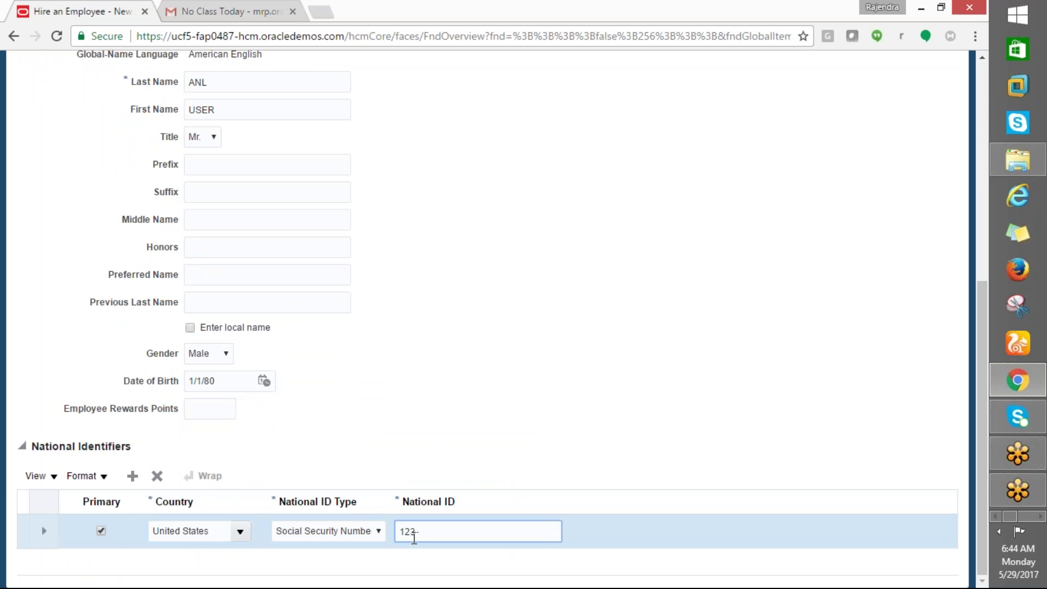
text(345-789)
scroll(616, 369, up, 7)
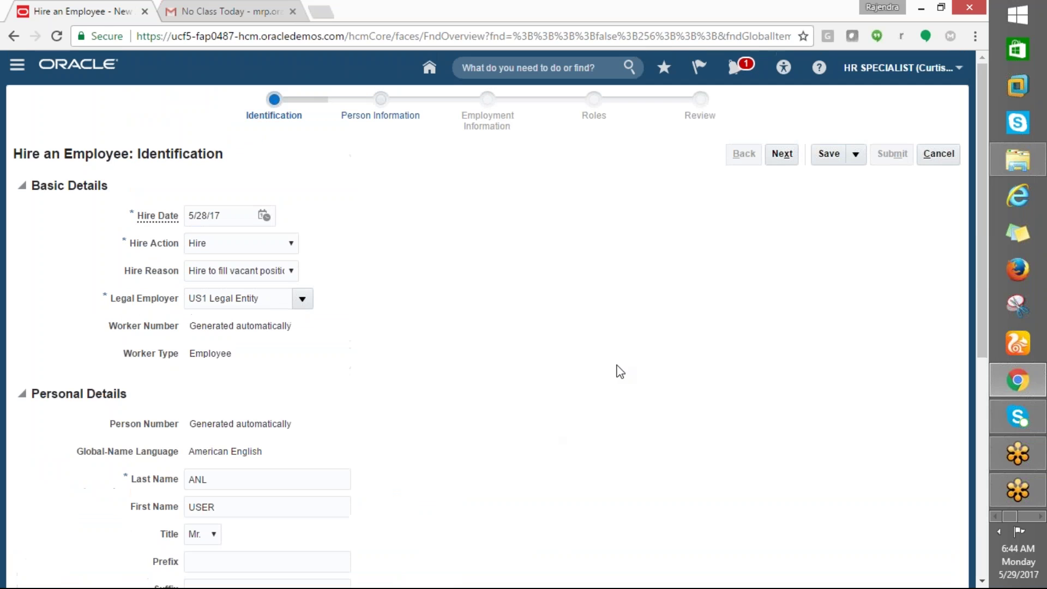
click(780, 164)
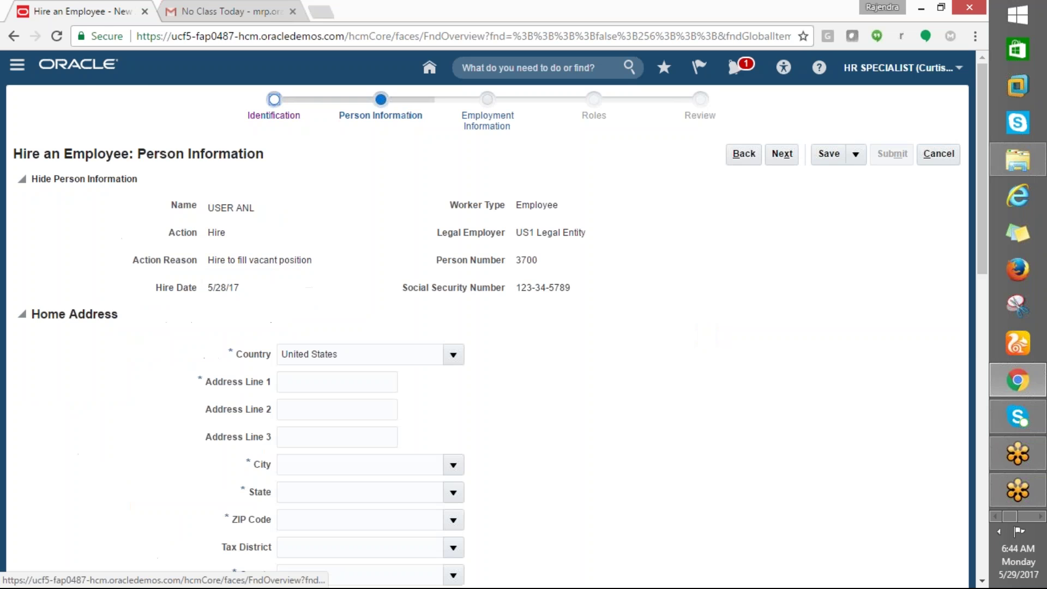
Look up the home address ZIP code and select its first matching geography to fill in the city, state and county.
scroll(572, 354, down, 2)
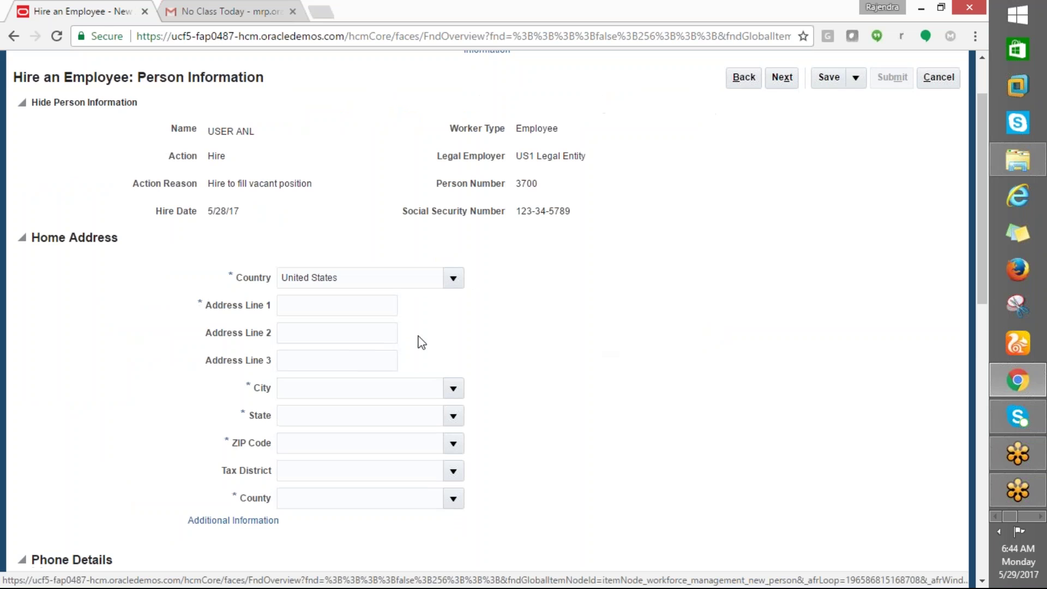
scroll(521, 375, down, 2)
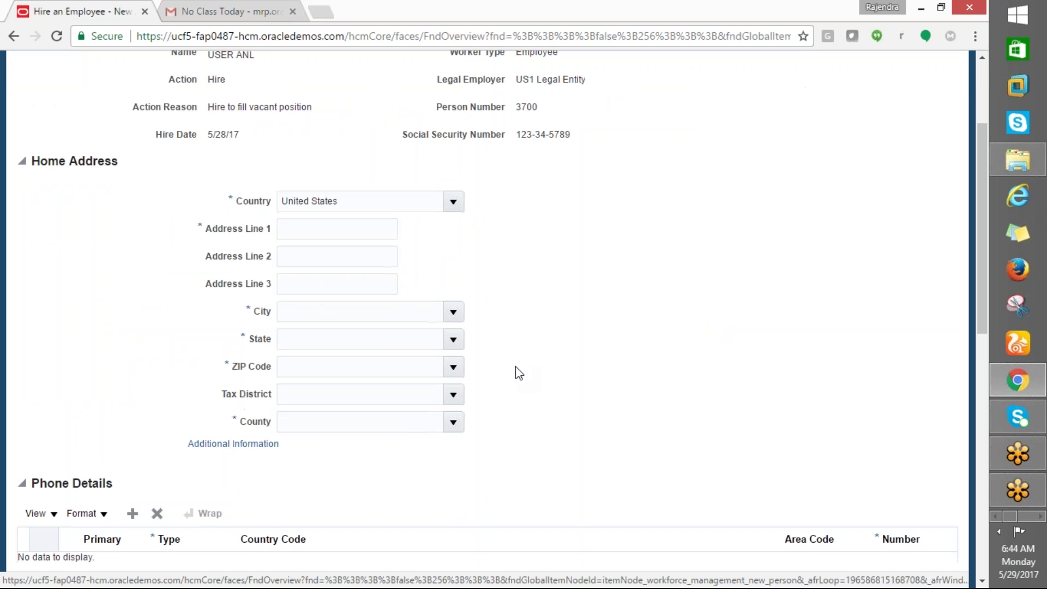
click(302, 366)
text(100)
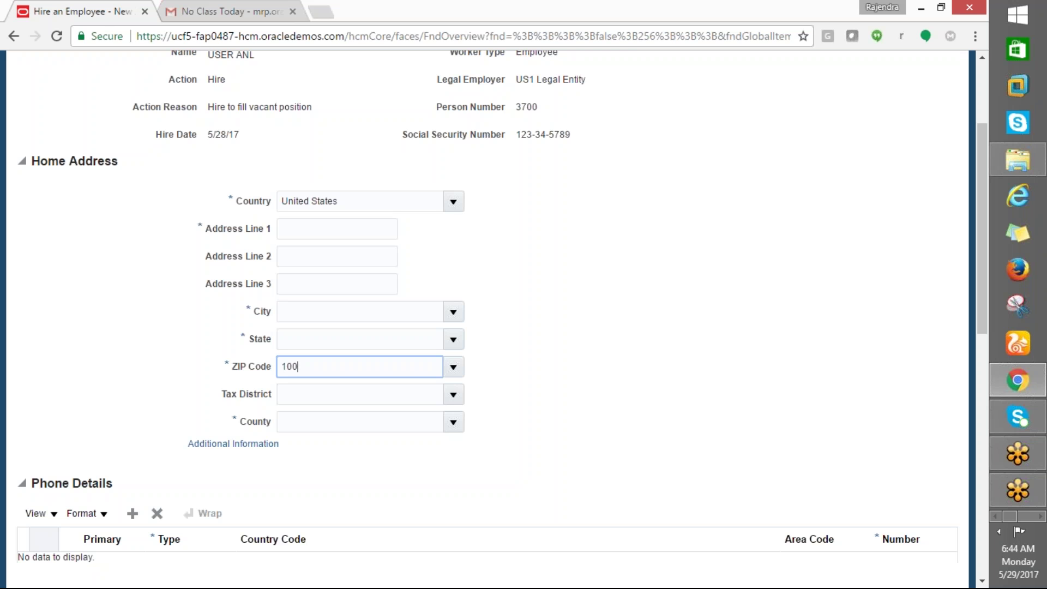
text(01)
key(Tab)
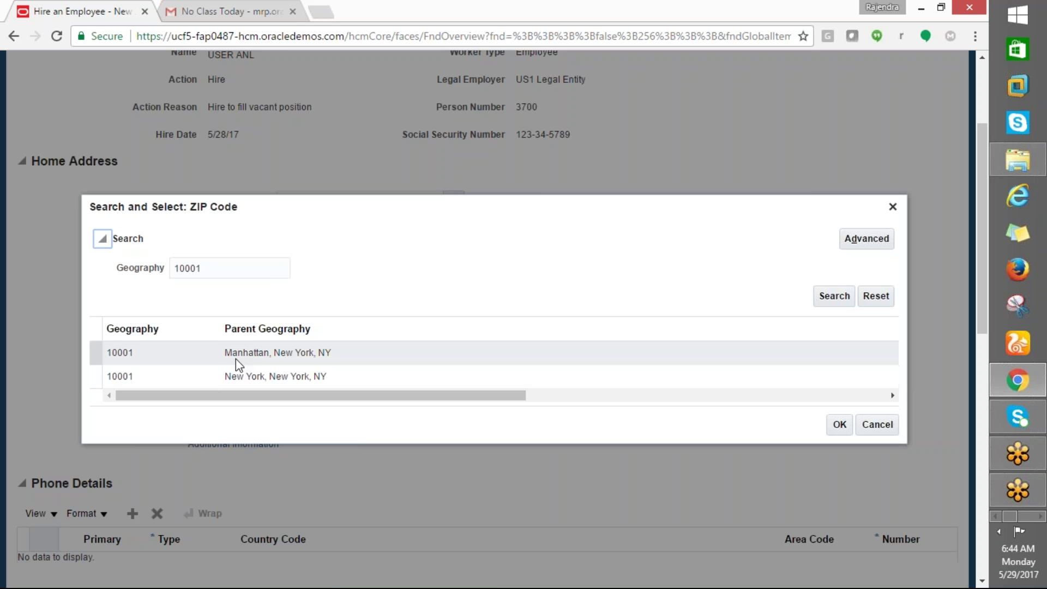
click(243, 355)
click(838, 425)
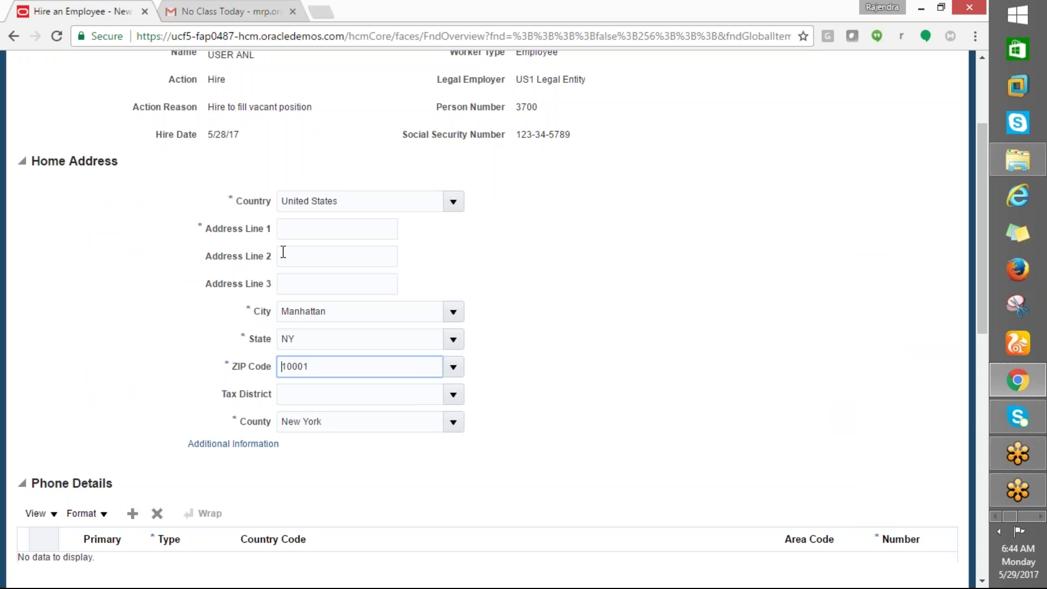
Enter the first line of the employee's home address.
click(288, 231)
text(ANL)
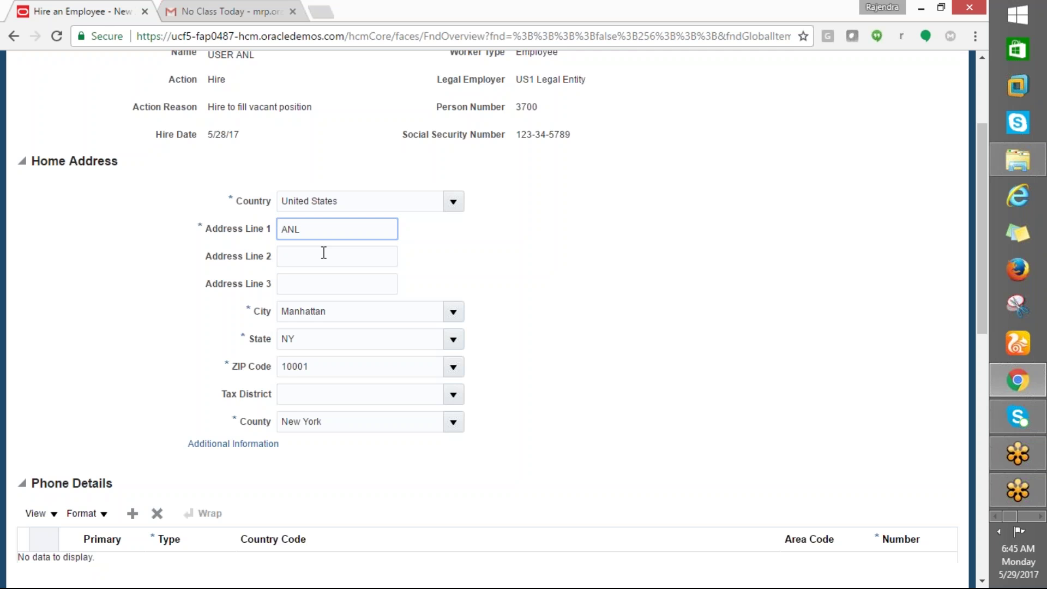
text(_LOCATION)
key(Tab)
key(Tab)
key(Tab)
key(Tab)
key(Tab)
Review the remaining Person Information sections, including phone, e-mail, legislative information, citizenship and contacts.
scroll(490, 316, down, 3)
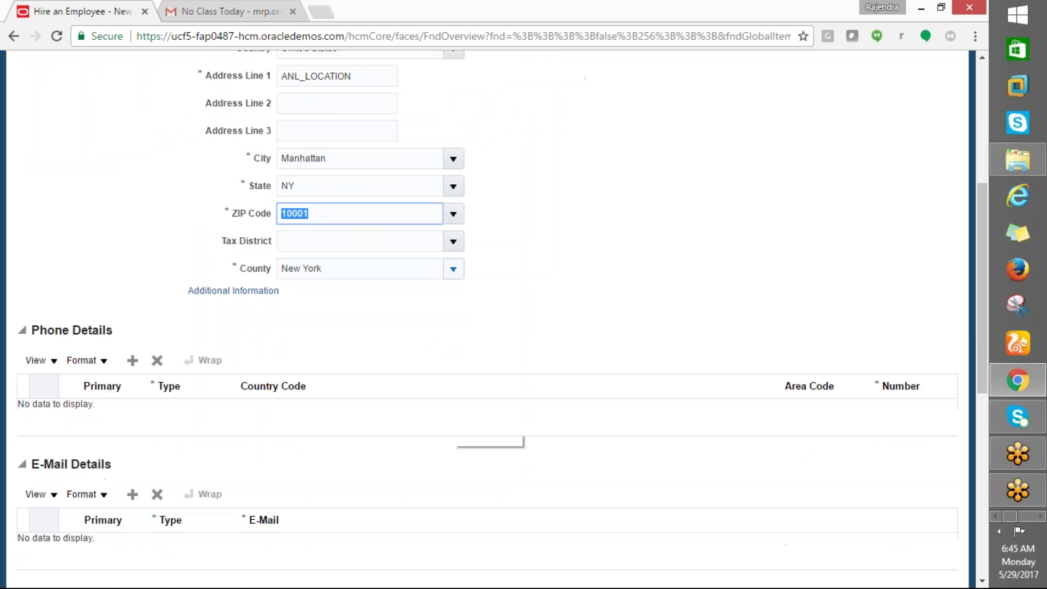
scroll(453, 430, down, 4)
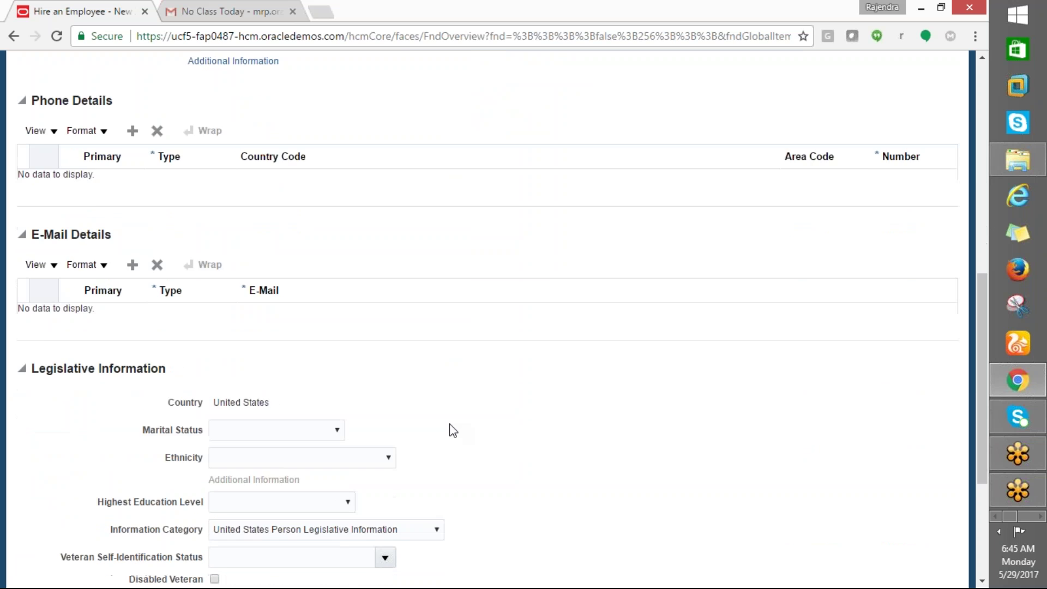
scroll(452, 430, up, 5)
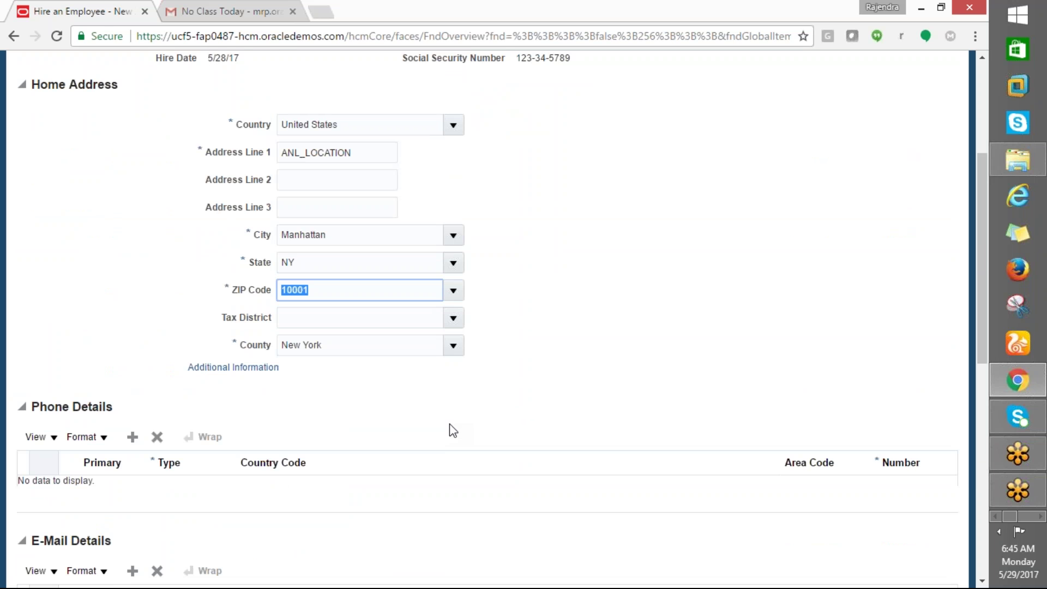
scroll(453, 430, up, 3)
scroll(453, 431, down, 10)
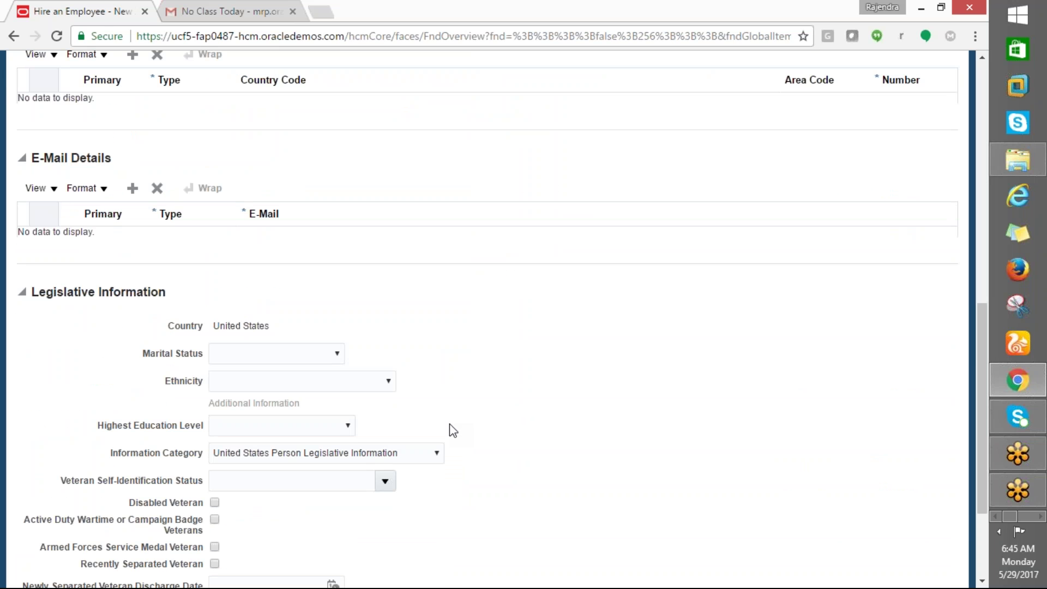
scroll(452, 431, down, 3)
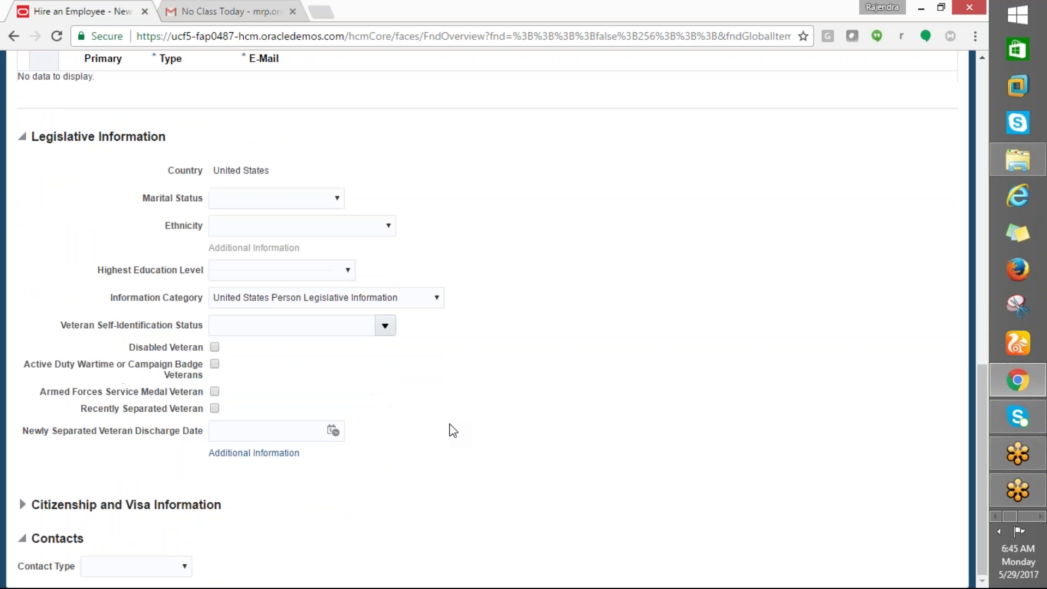
scroll(452, 430, up, 4)
scroll(452, 431, down, 4)
scroll(513, 369, up, 15)
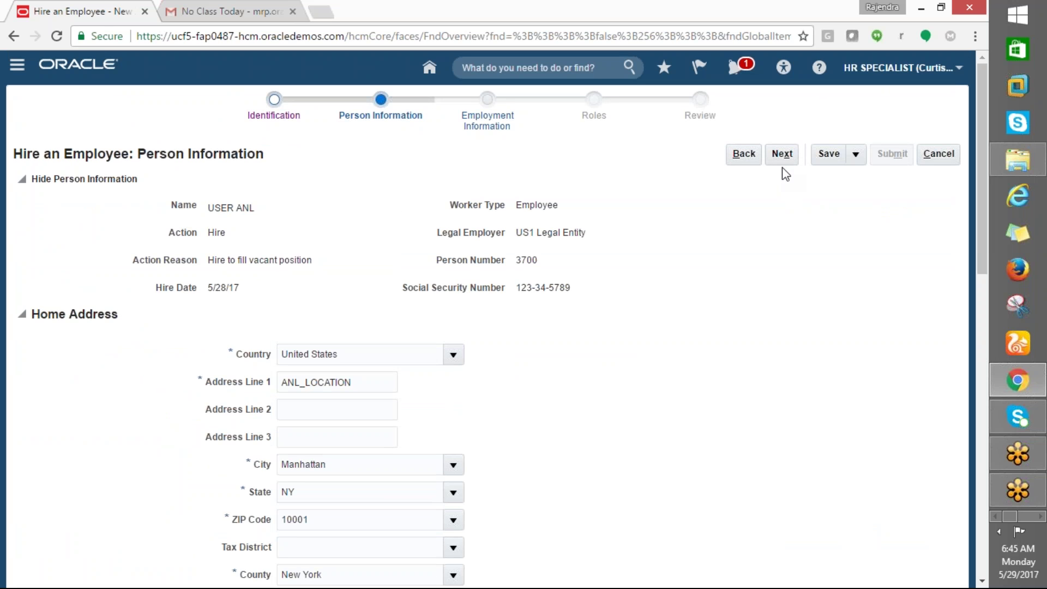
Continue to Employment Information, search the business units for US%, and assign US1 Business Unit.
click(783, 159)
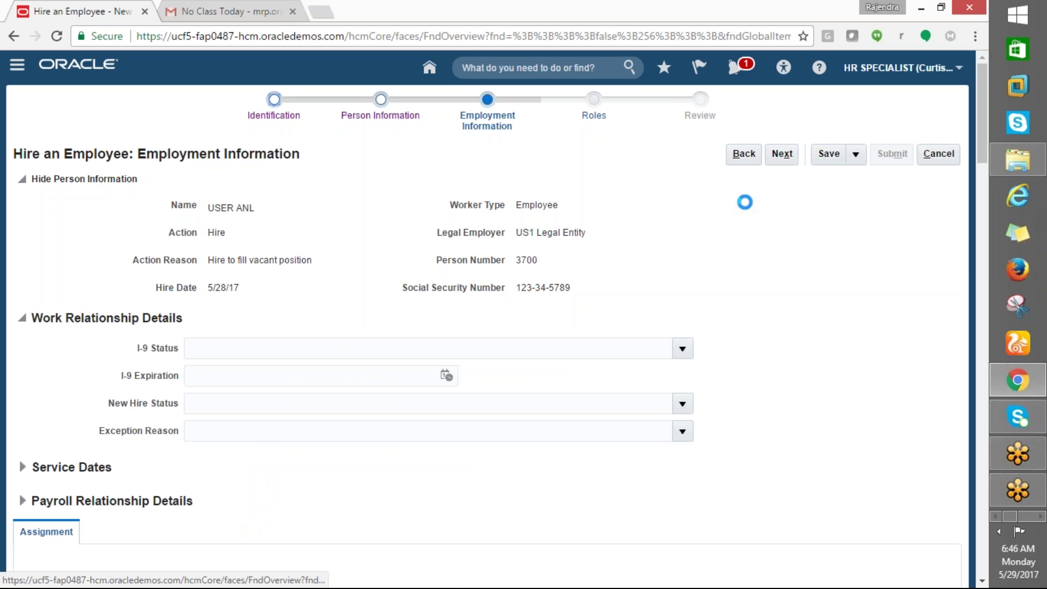
scroll(769, 227, down, 3)
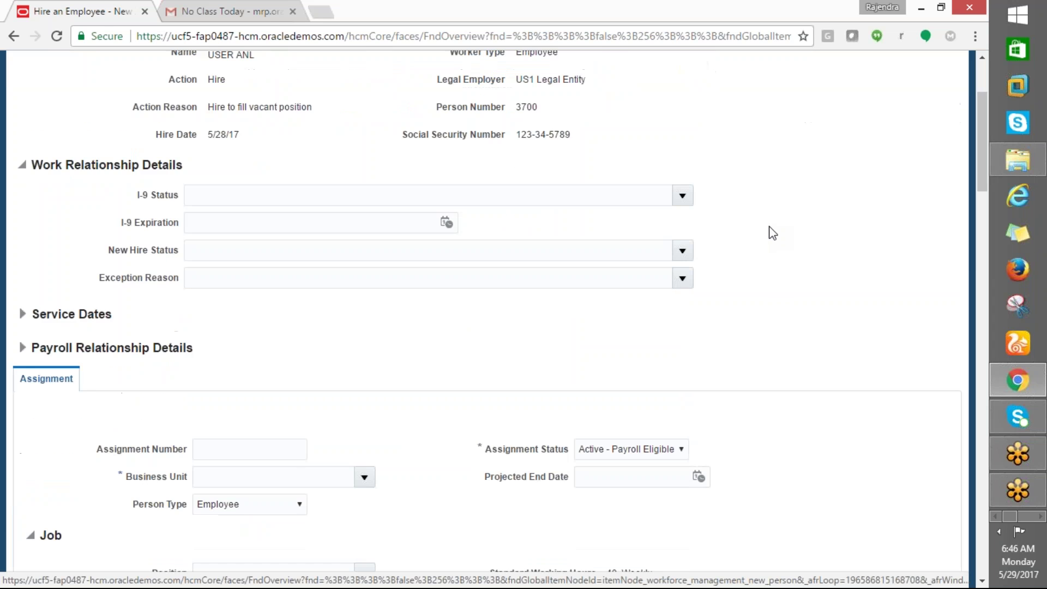
scroll(772, 233, down, 3)
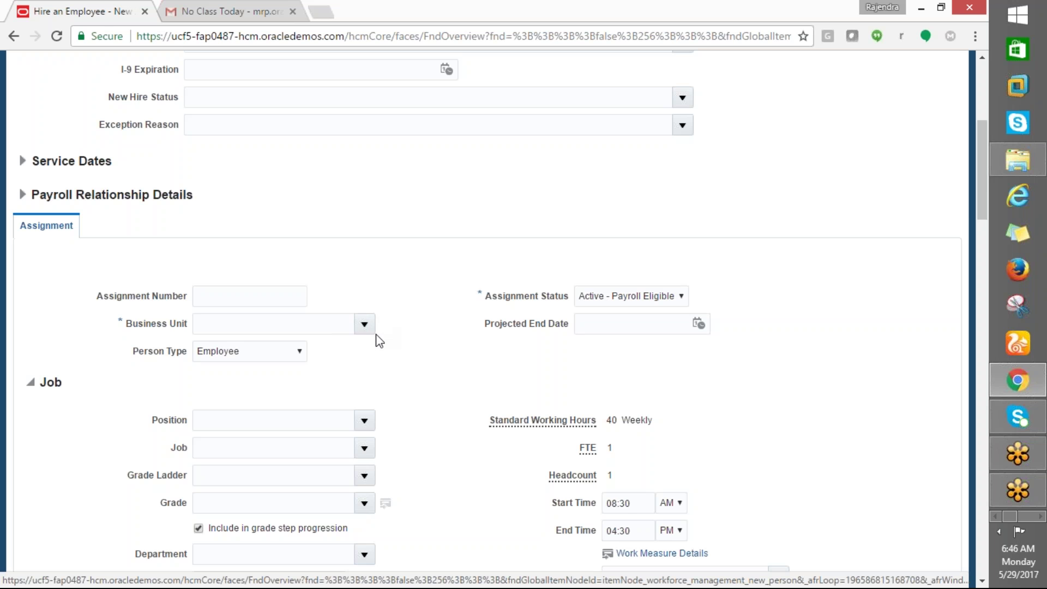
click(365, 324)
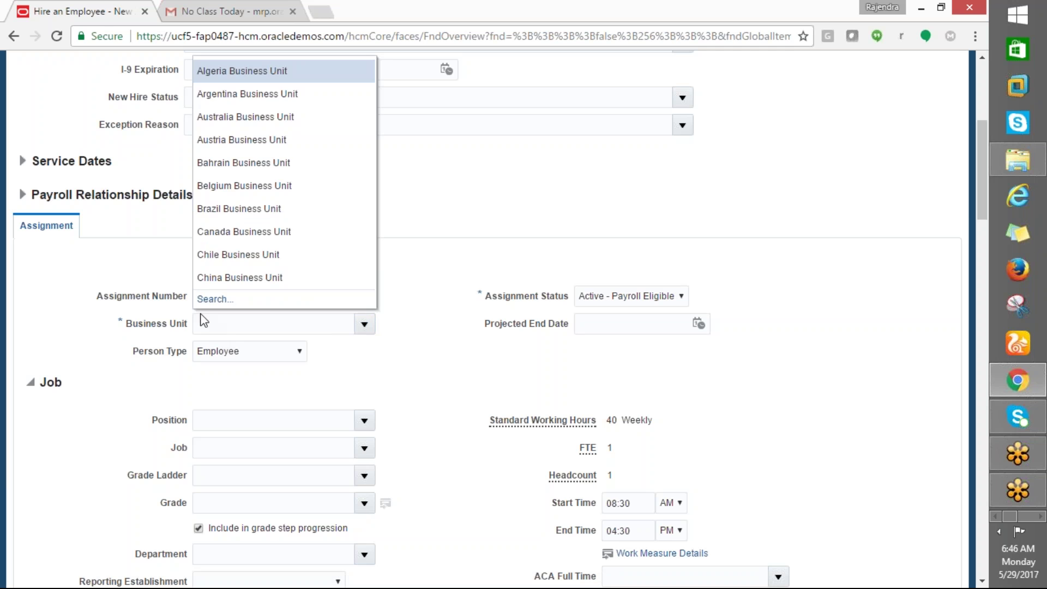
click(206, 299)
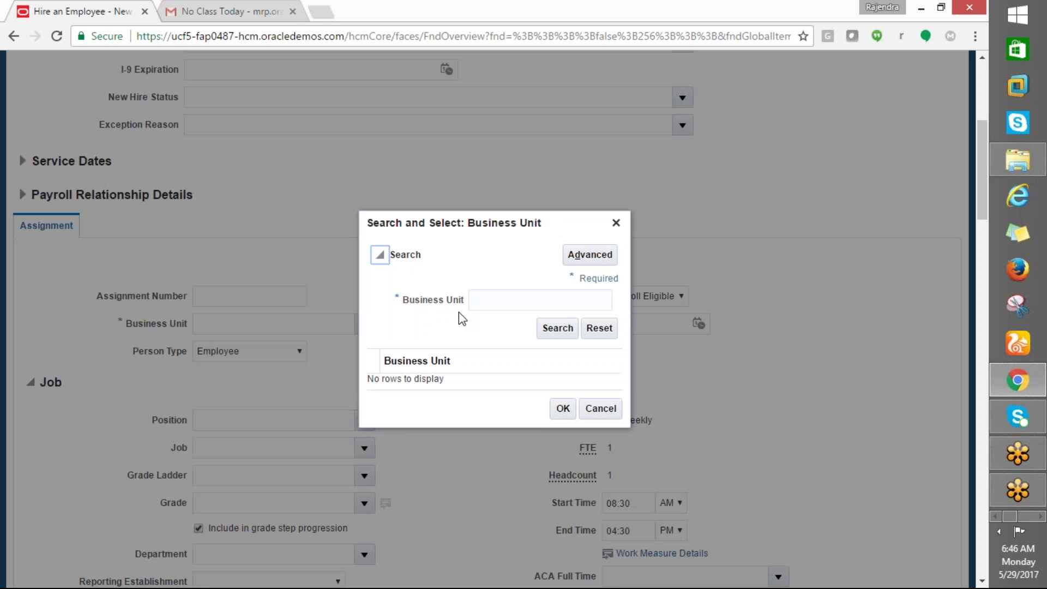
click(479, 300)
text(US%)
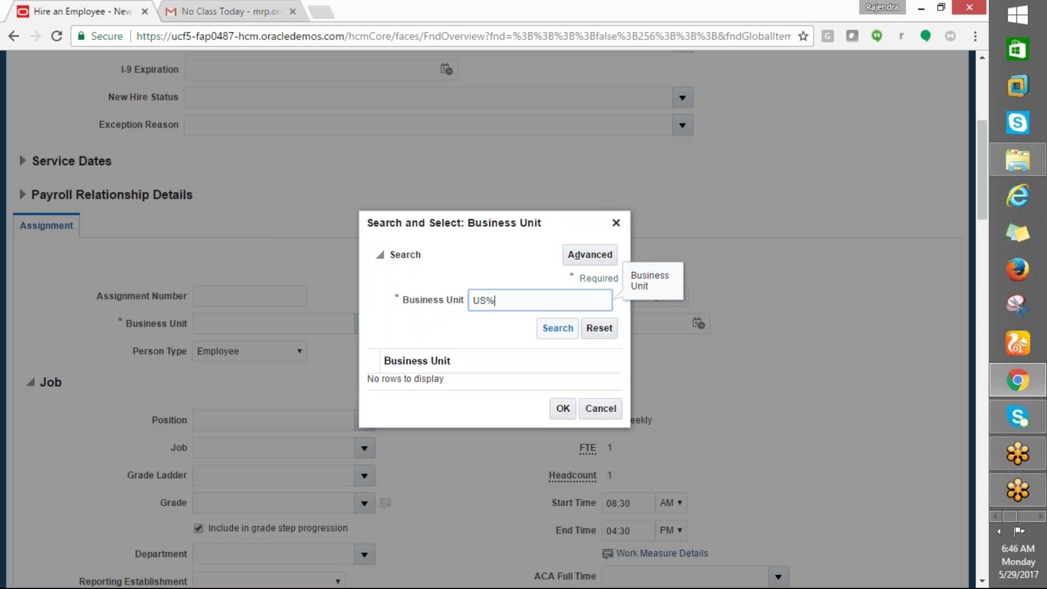
click(566, 333)
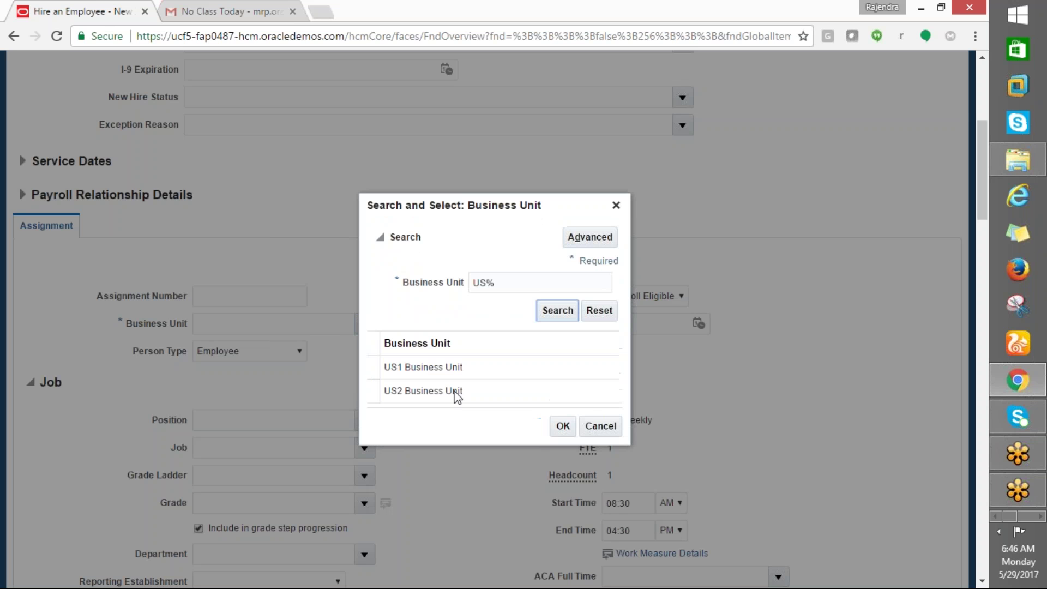
click(435, 367)
click(563, 425)
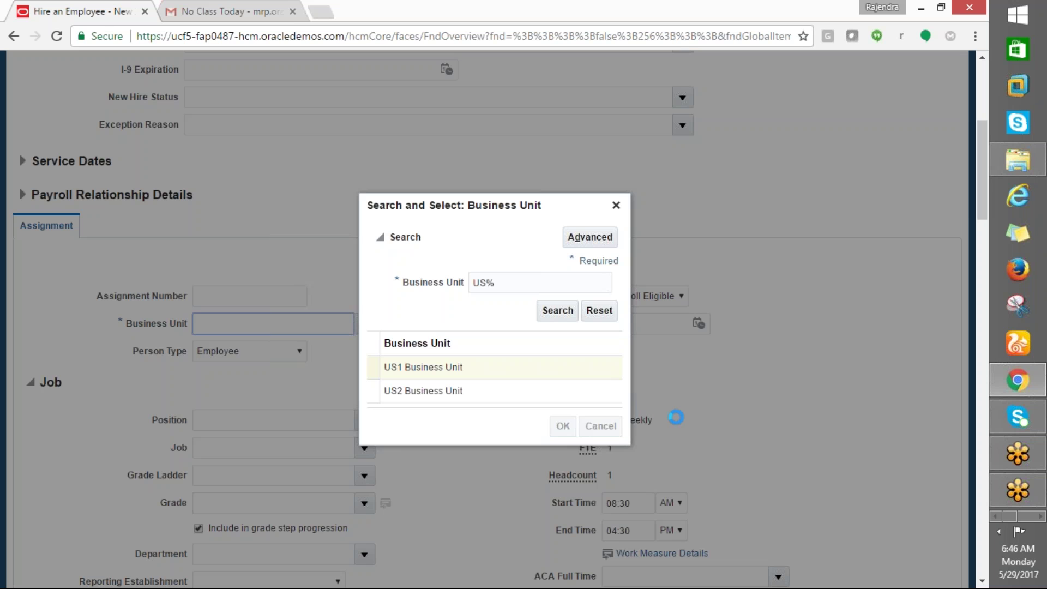
scroll(727, 53, up, 5)
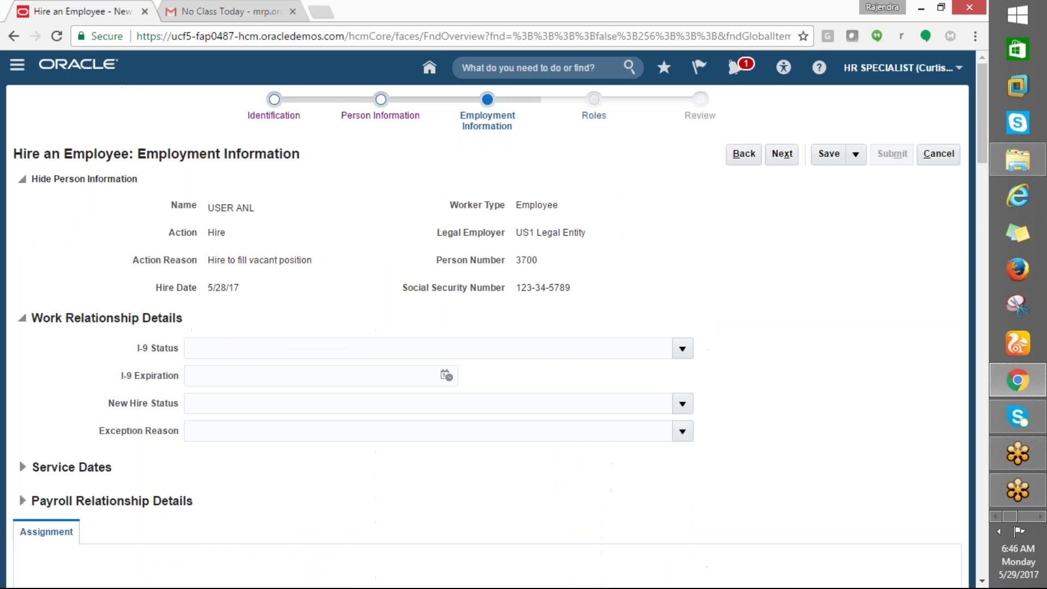
scroll(728, 54, down, 5)
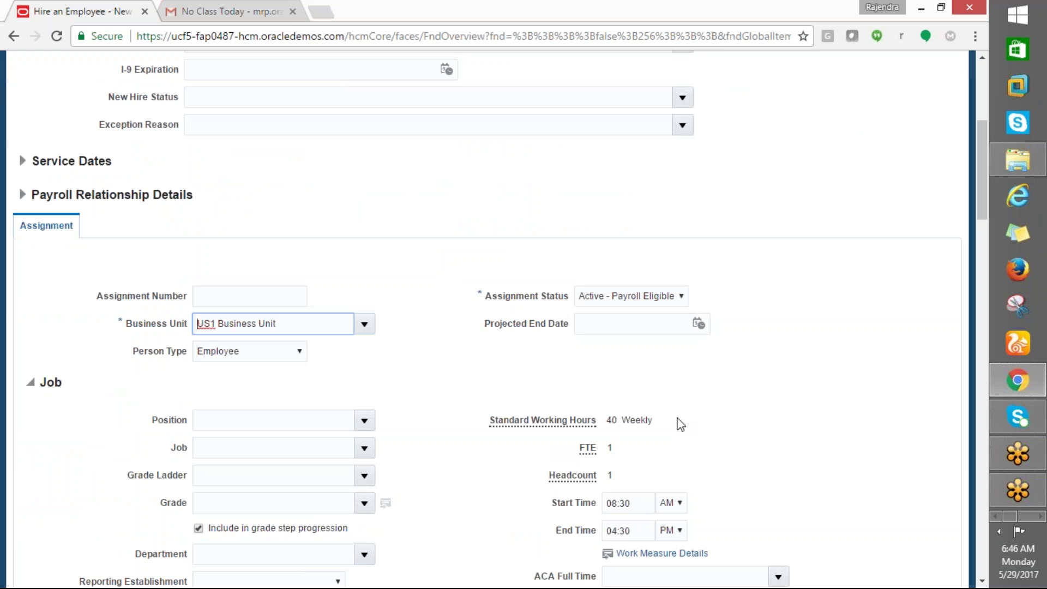
scroll(681, 424, down, 3)
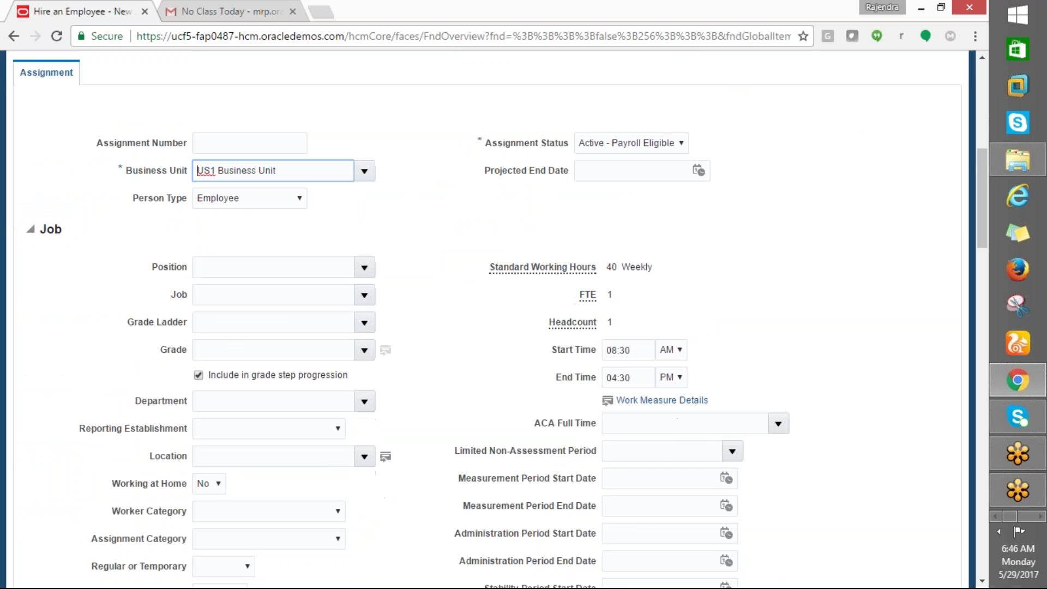
Assign the employee to the Clerk position in the Job section.
scroll(678, 419, down, 2)
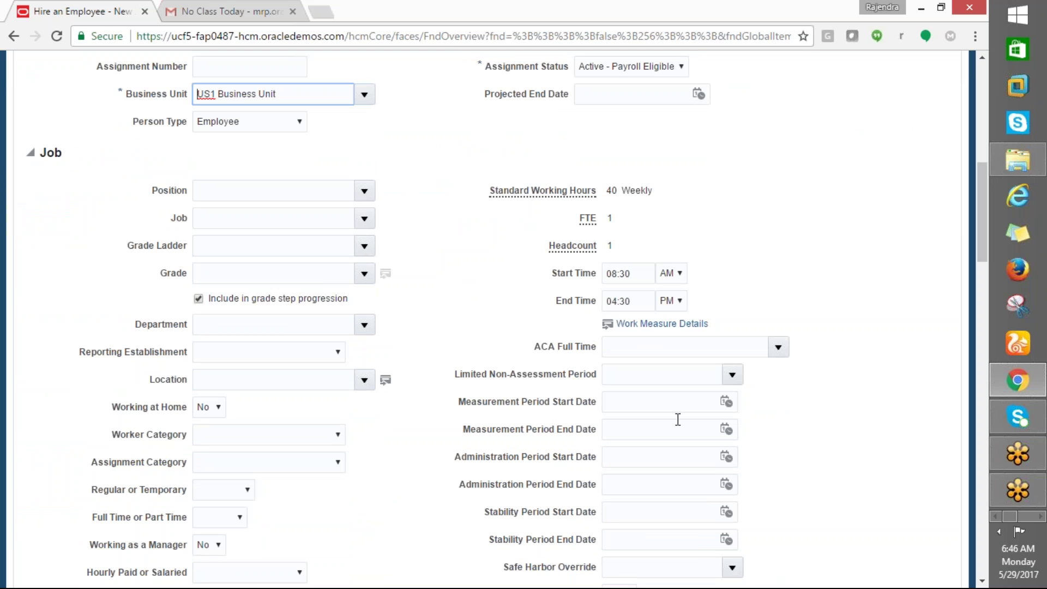
click(365, 191)
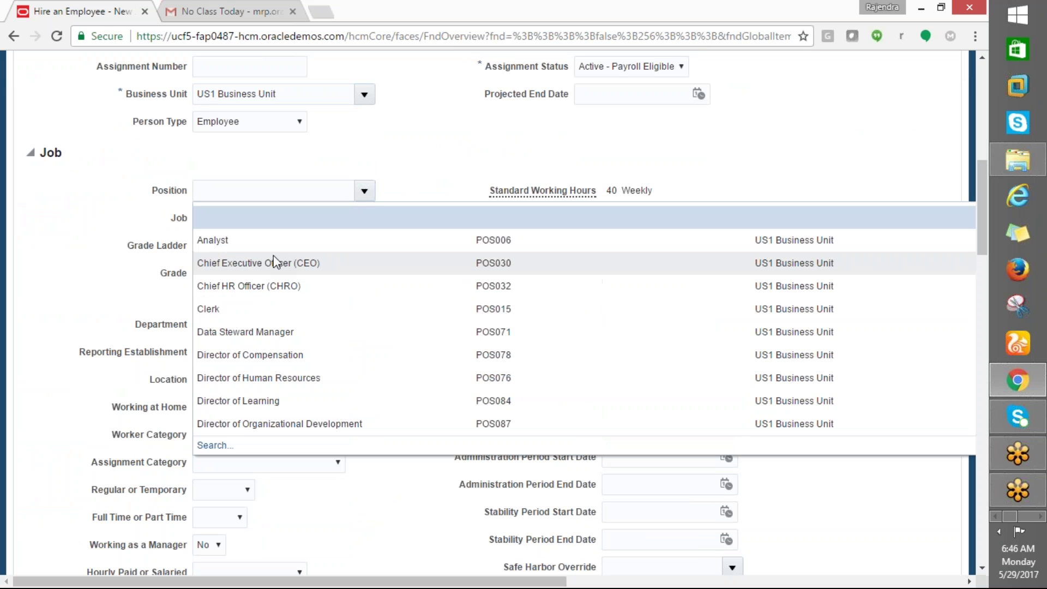
click(213, 307)
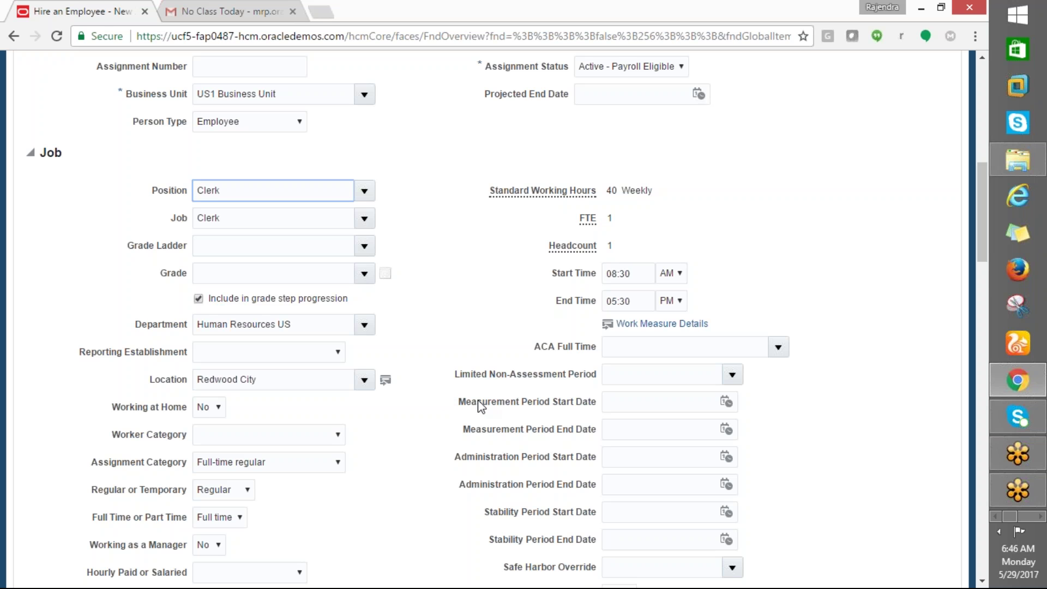
scroll(480, 406, down, 3)
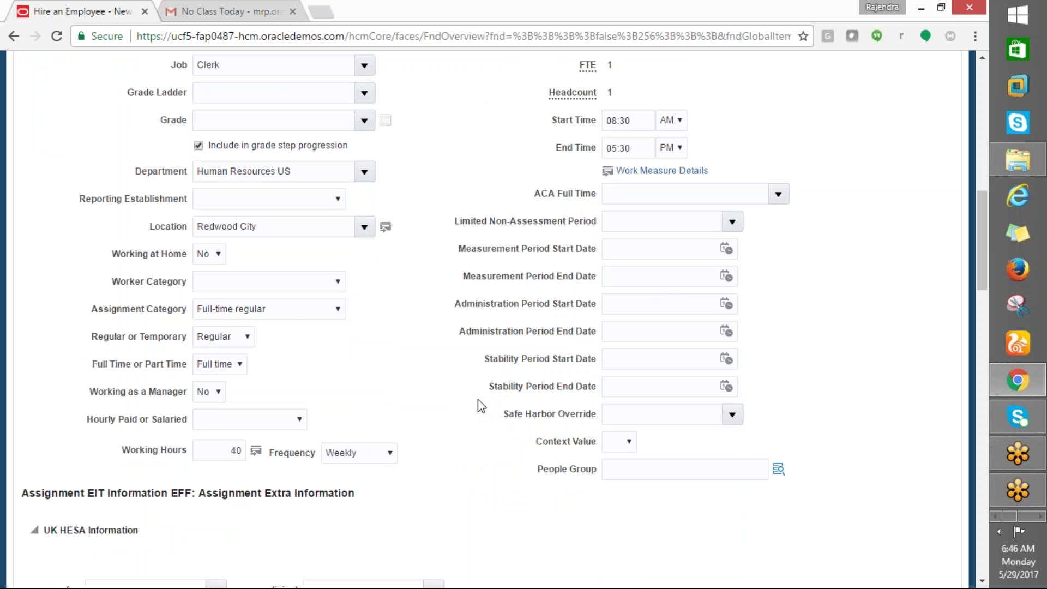
Try to assign ANL as the work location, searching the location names for ANL%.
scroll(478, 407, up, 3)
click(269, 377)
drag(270, 381, 185, 382)
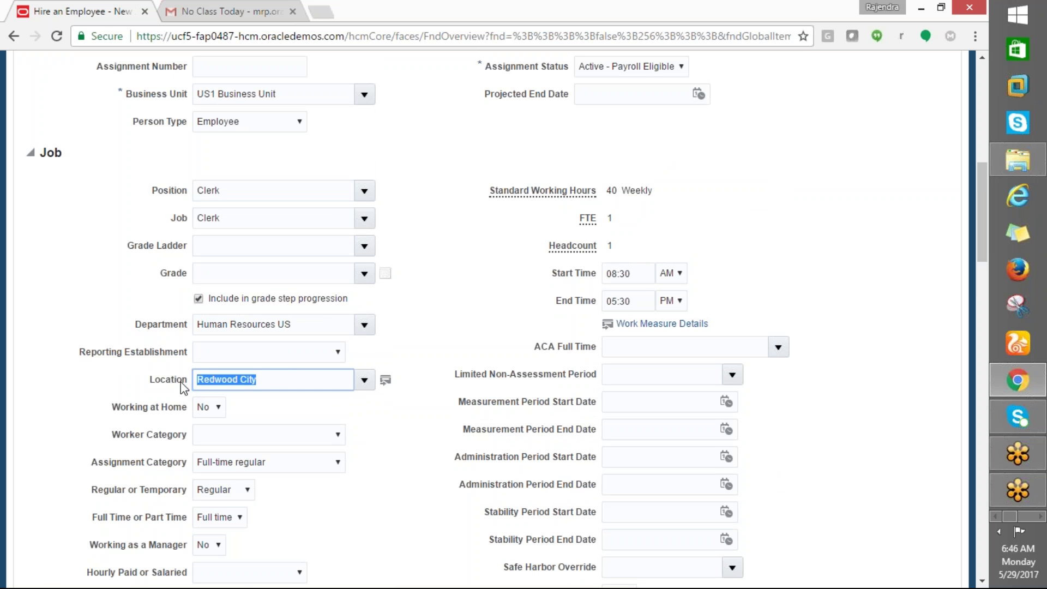
text(ANL)
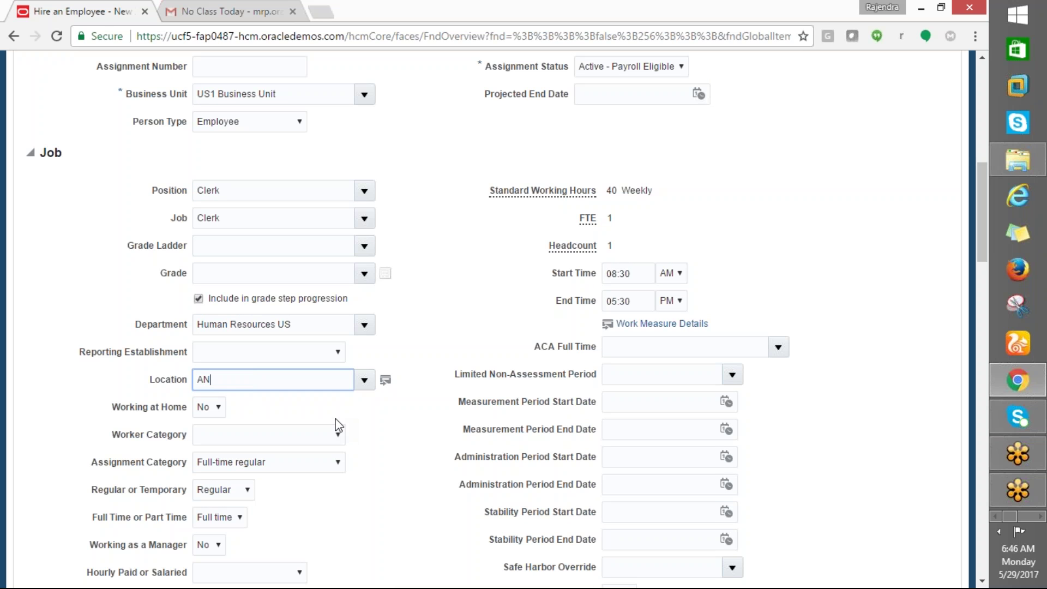
key(Tab)
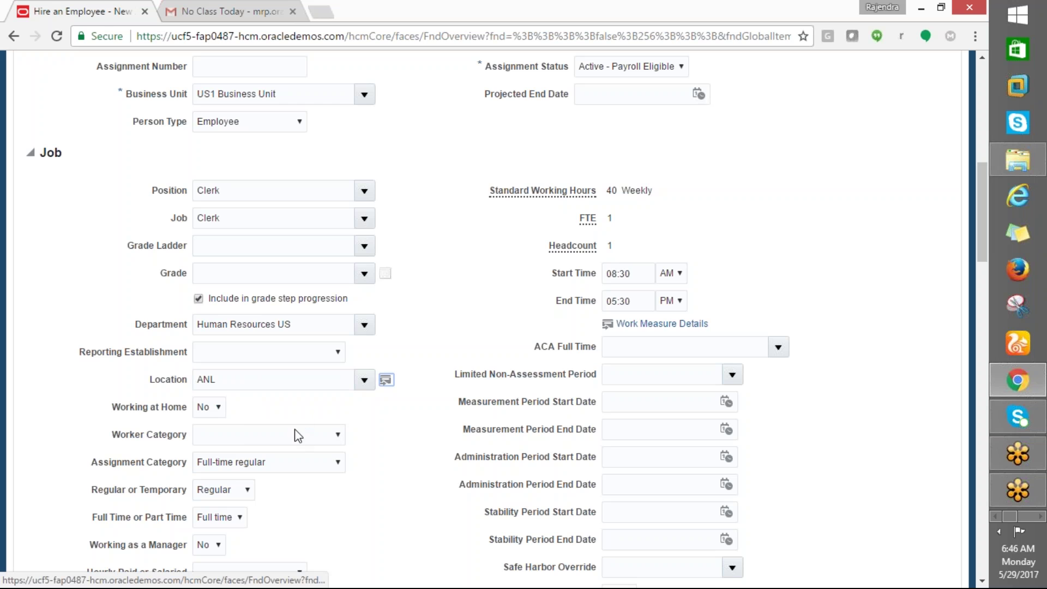
key(Return)
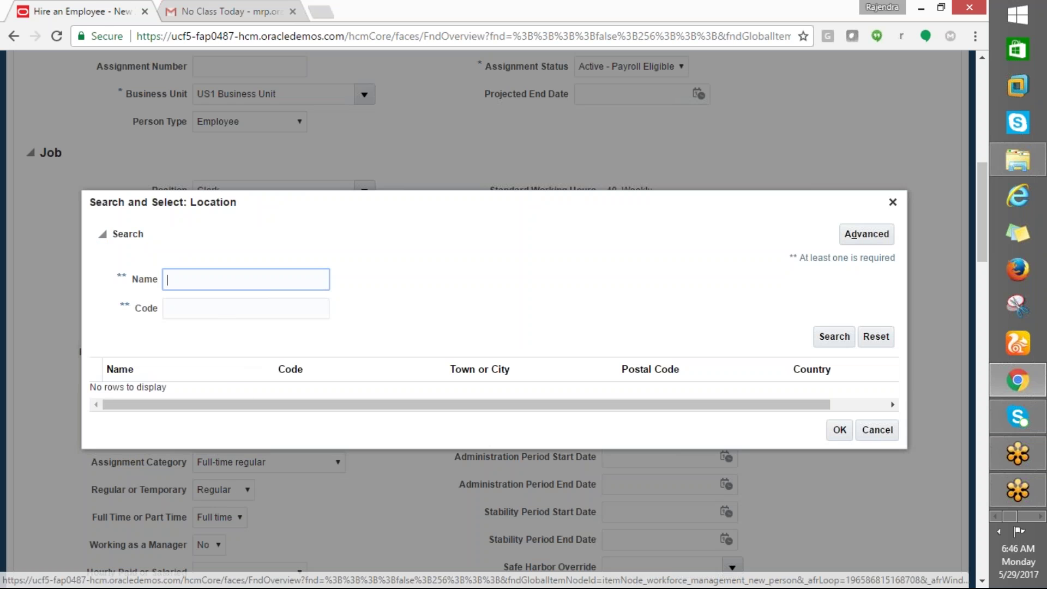
text(ANL%)
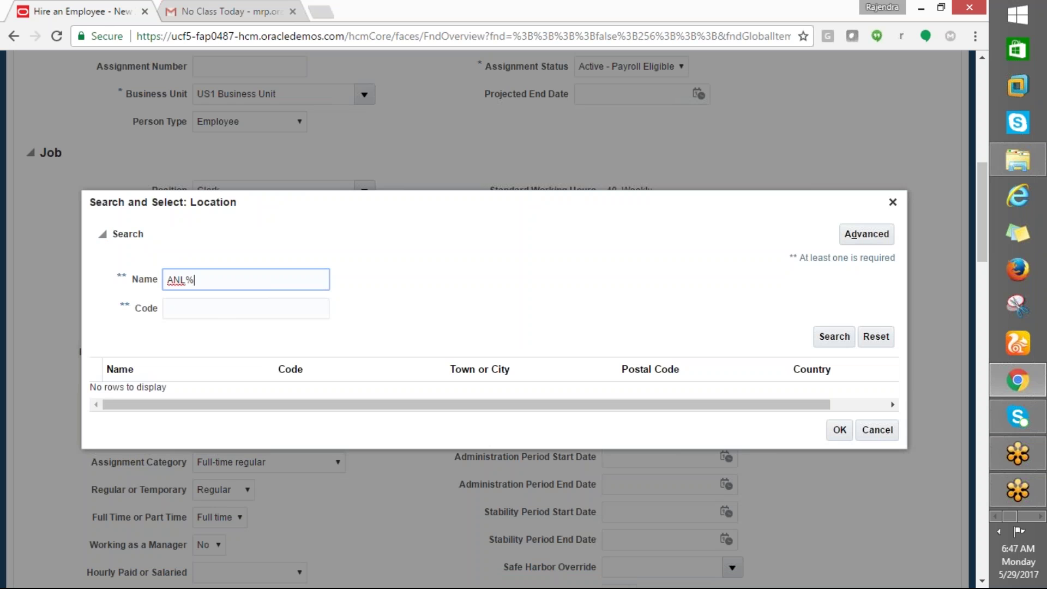
click(828, 339)
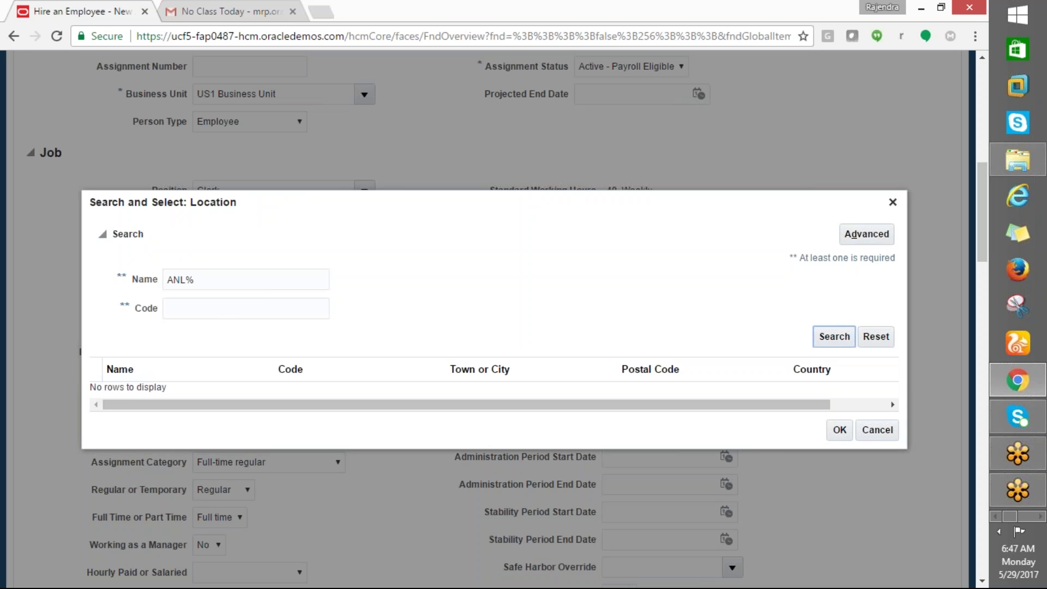
click(829, 340)
click(866, 431)
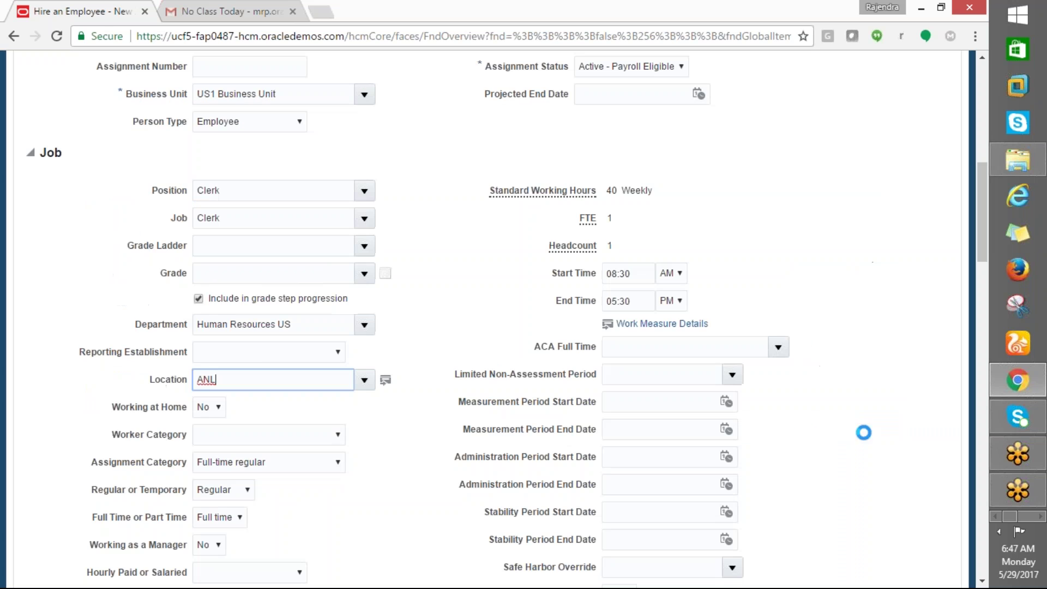
Set the assignment's location to New York.
drag(259, 373, 106, 378)
key(BackSpace)
text(New)
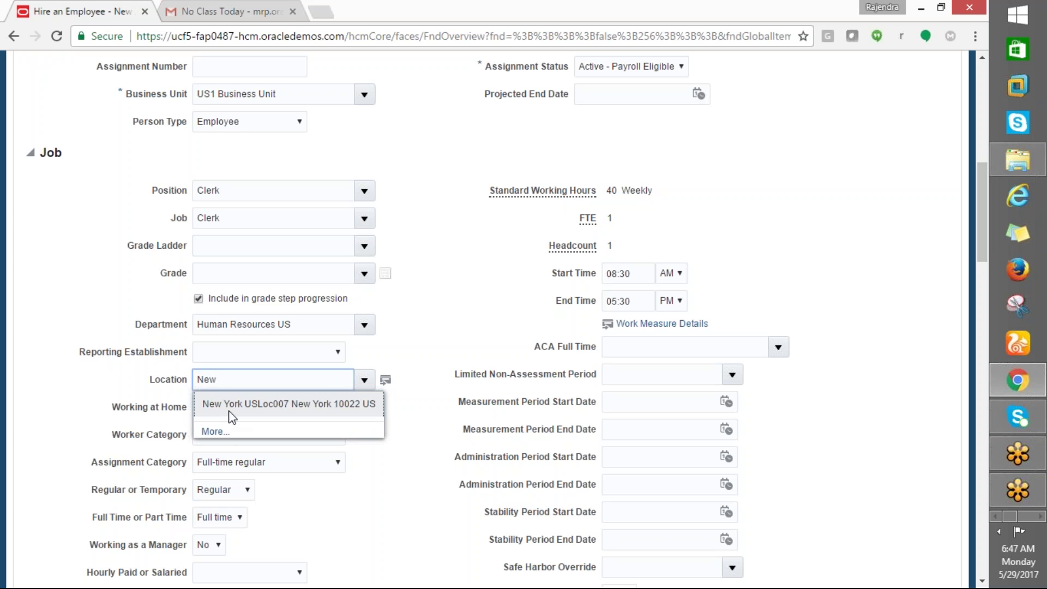
click(234, 406)
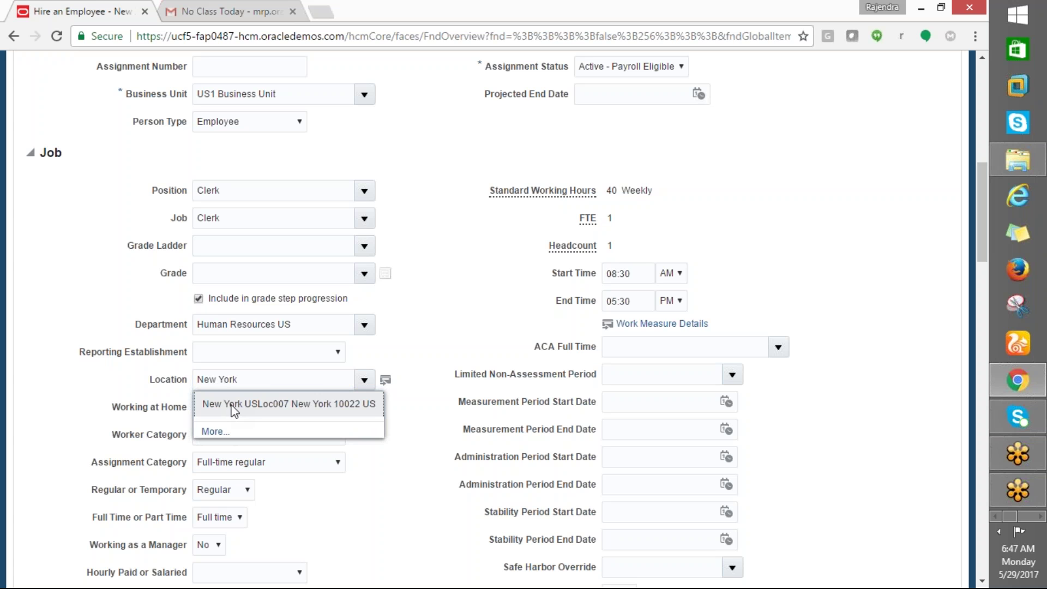
click(231, 406)
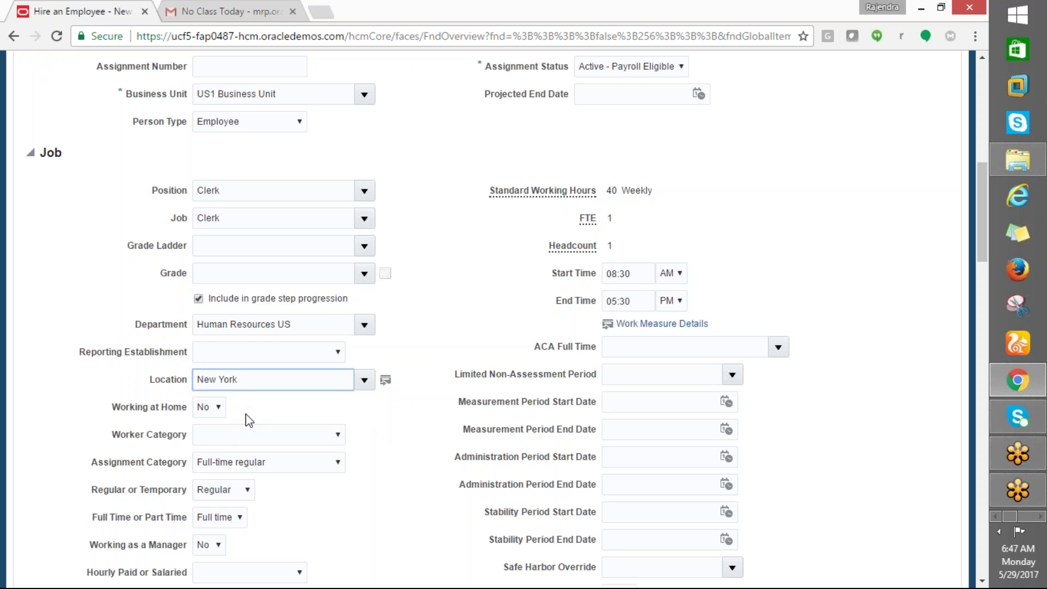
key(Tab)
key(Tab)
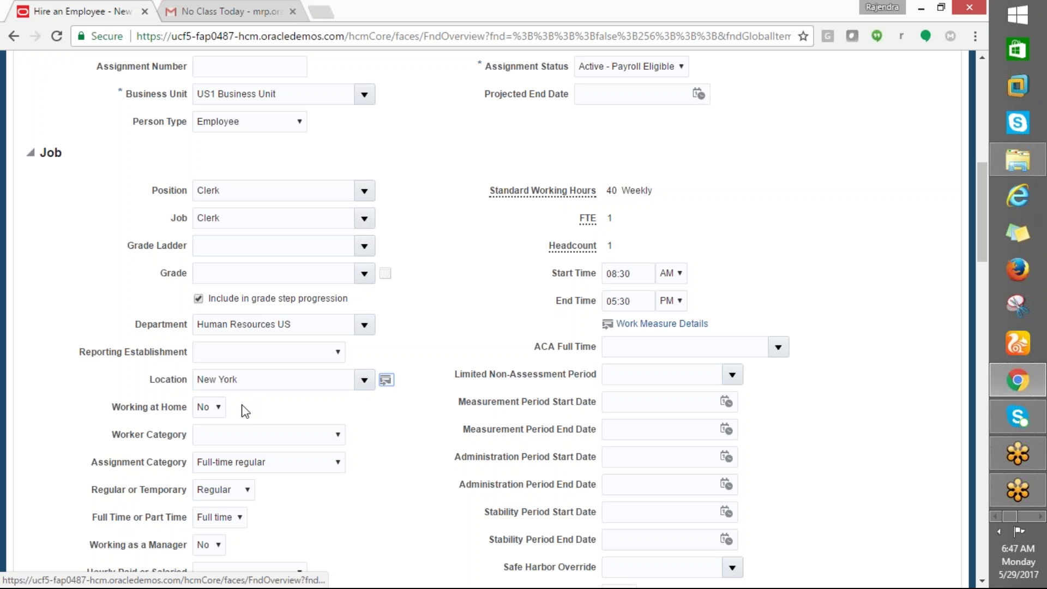
Review the remaining Employment Information sections, including job, manager, payroll, salary, other compensation and collective agreement details.
scroll(330, 482, down, 3)
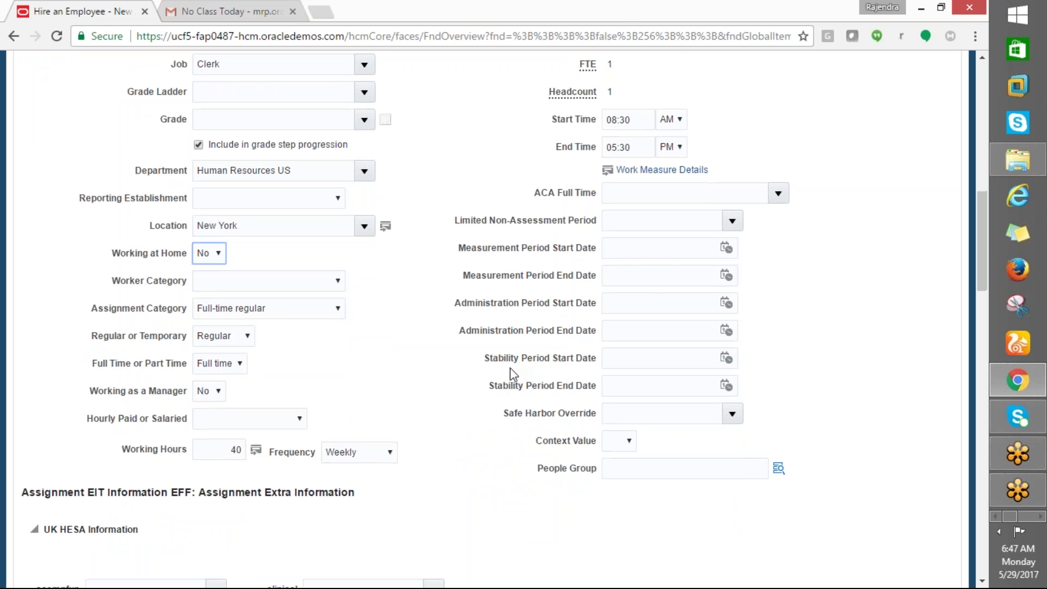
scroll(511, 369, down, 1)
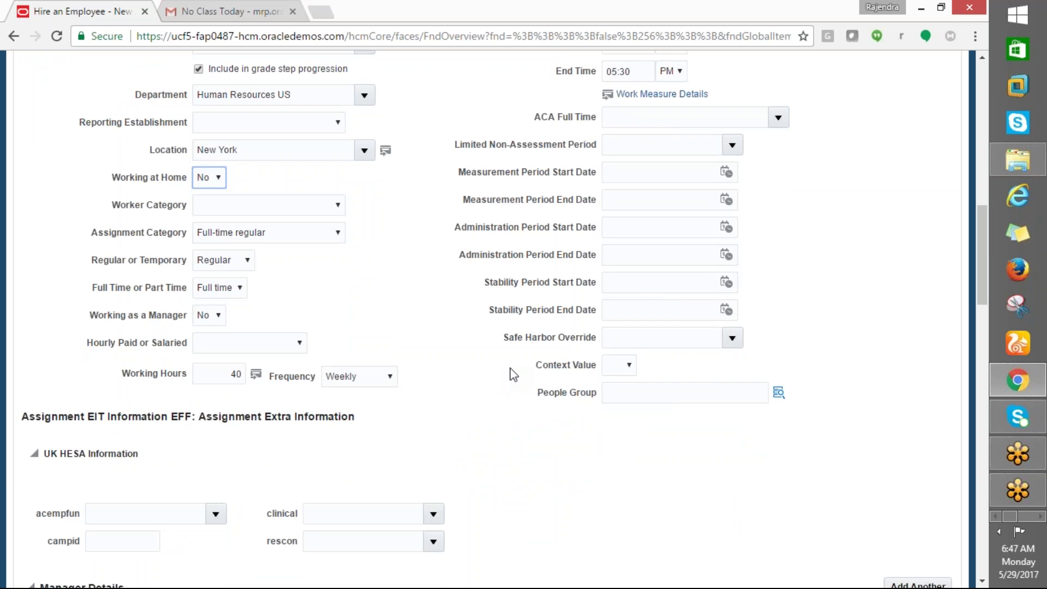
scroll(513, 374, up, 2)
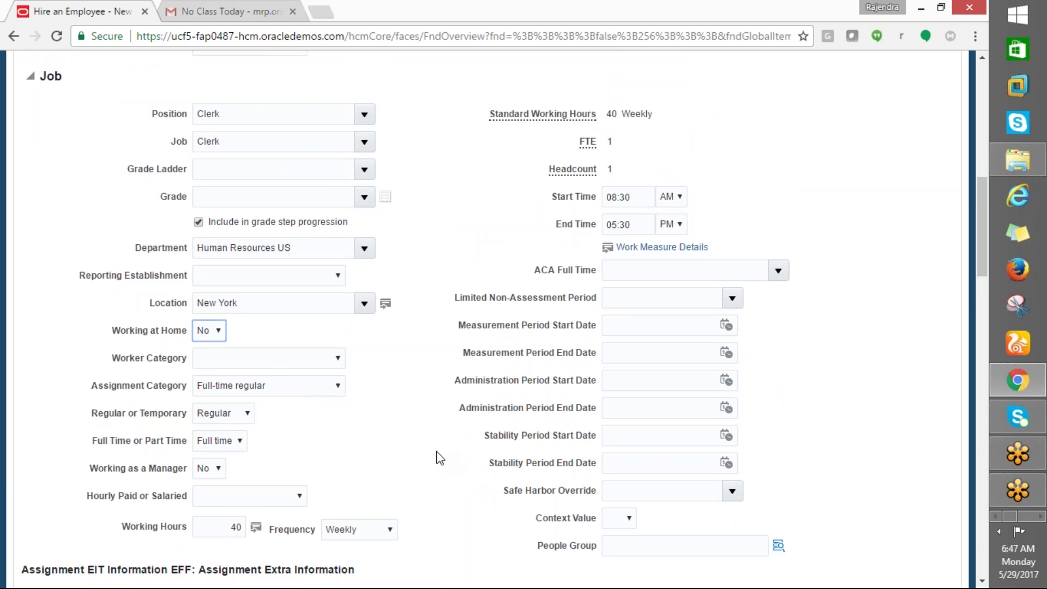
scroll(414, 444, up, 1)
scroll(415, 444, down, 2)
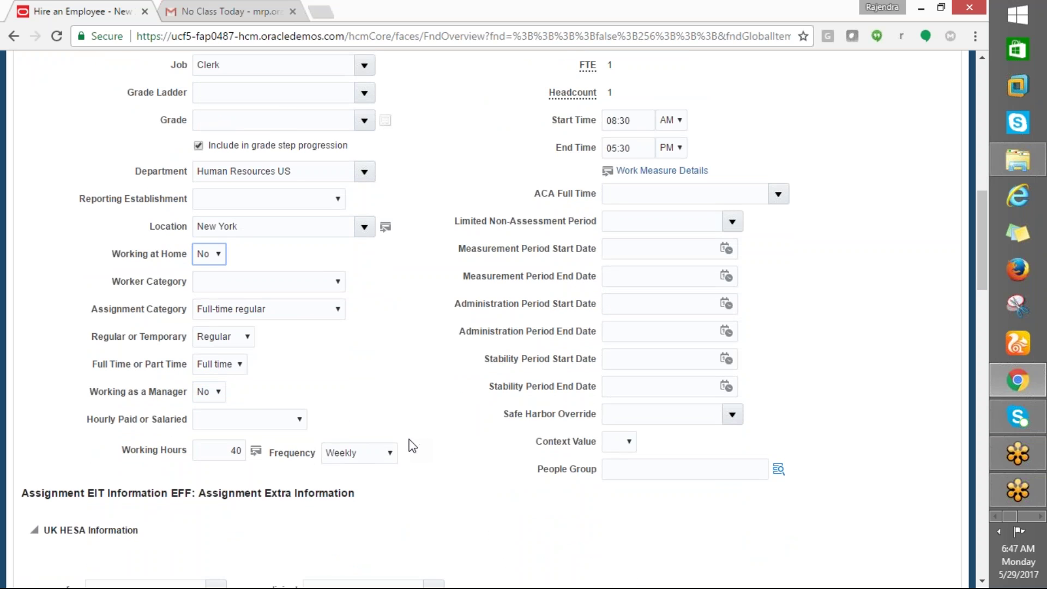
scroll(413, 446, down, 5)
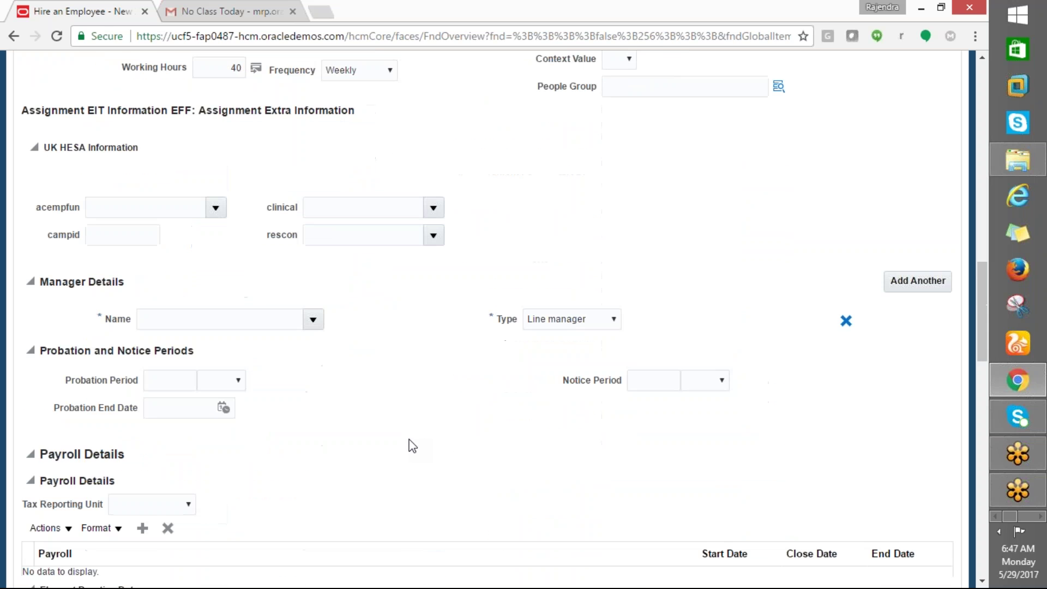
scroll(413, 446, down, 3)
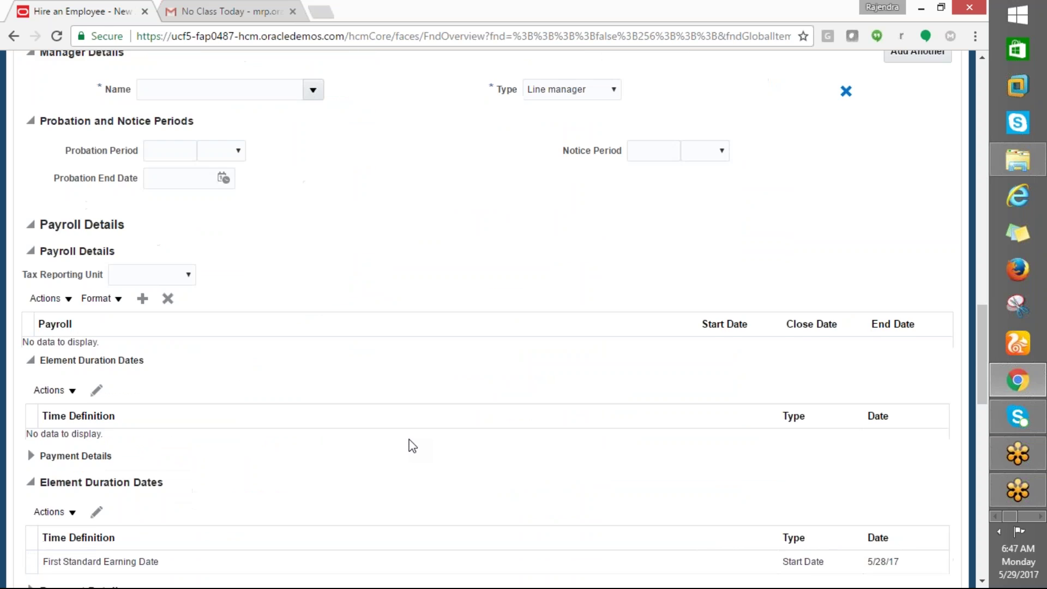
scroll(413, 446, down, 5)
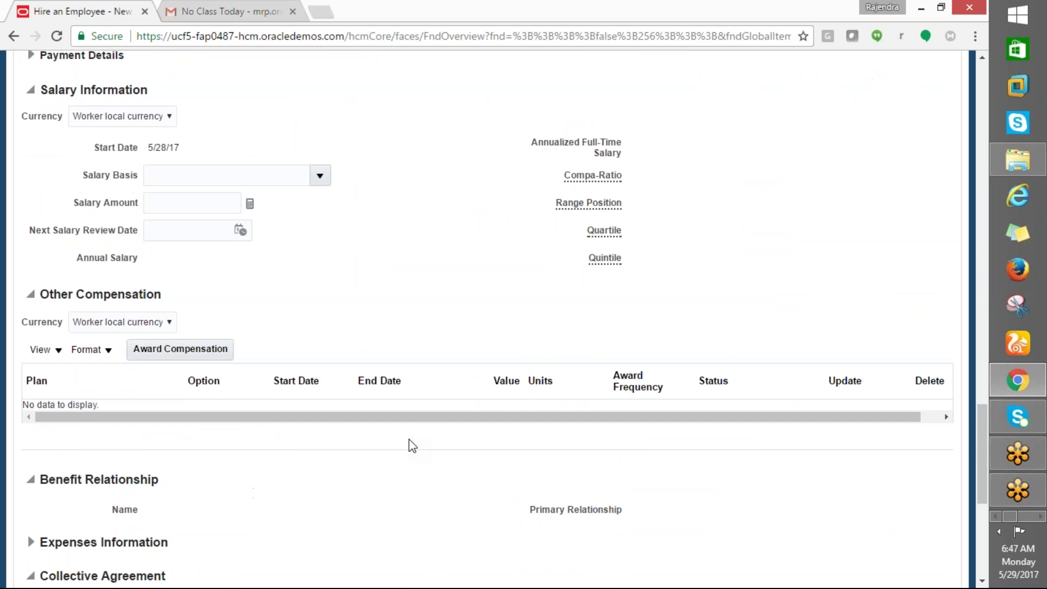
scroll(413, 446, down, 3)
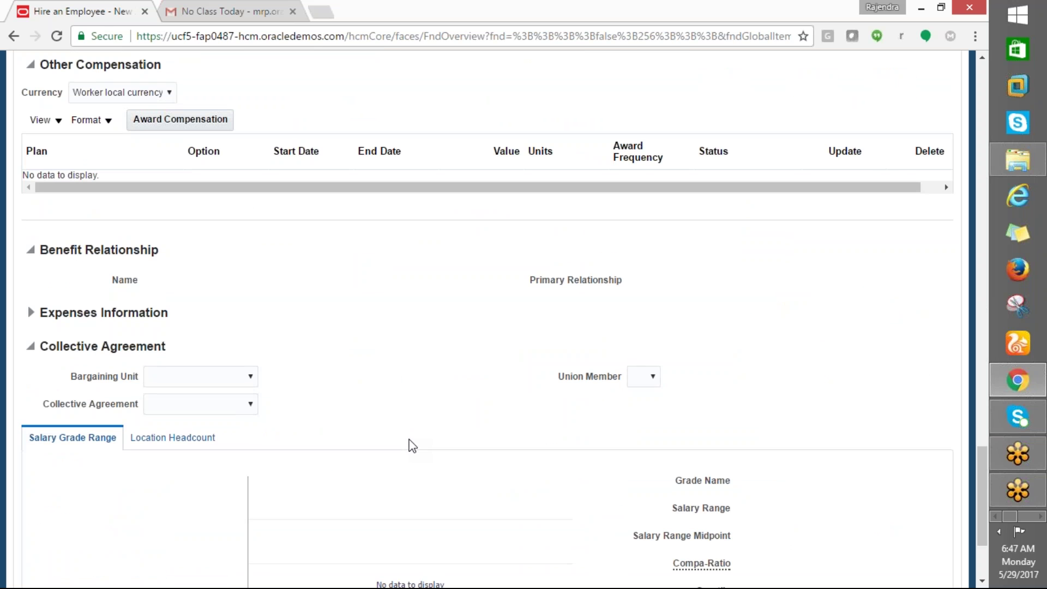
scroll(411, 446, down, 2)
scroll(411, 445, up, 4)
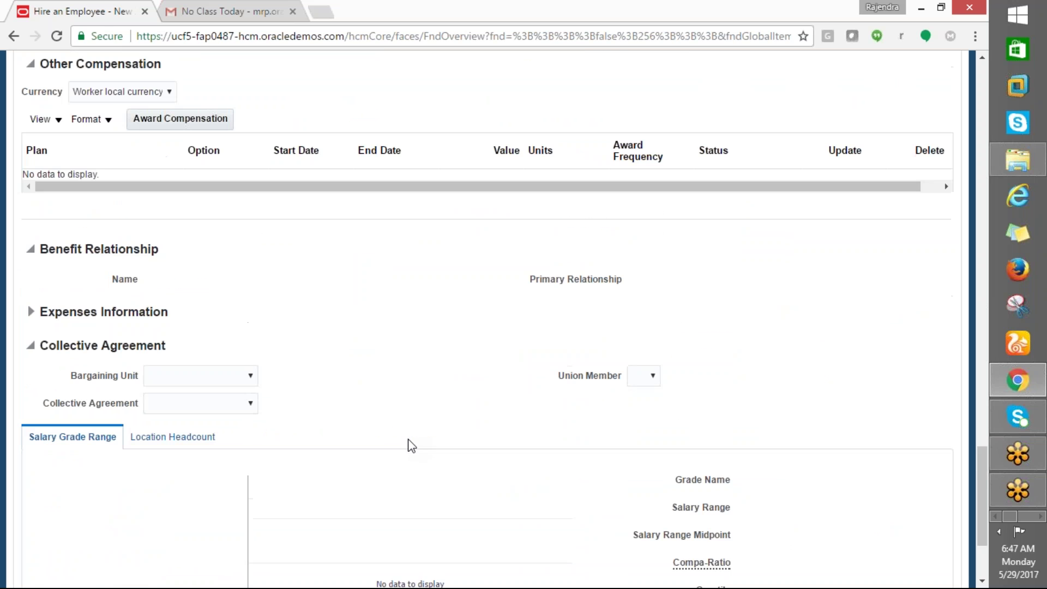
scroll(420, 450, up, 4)
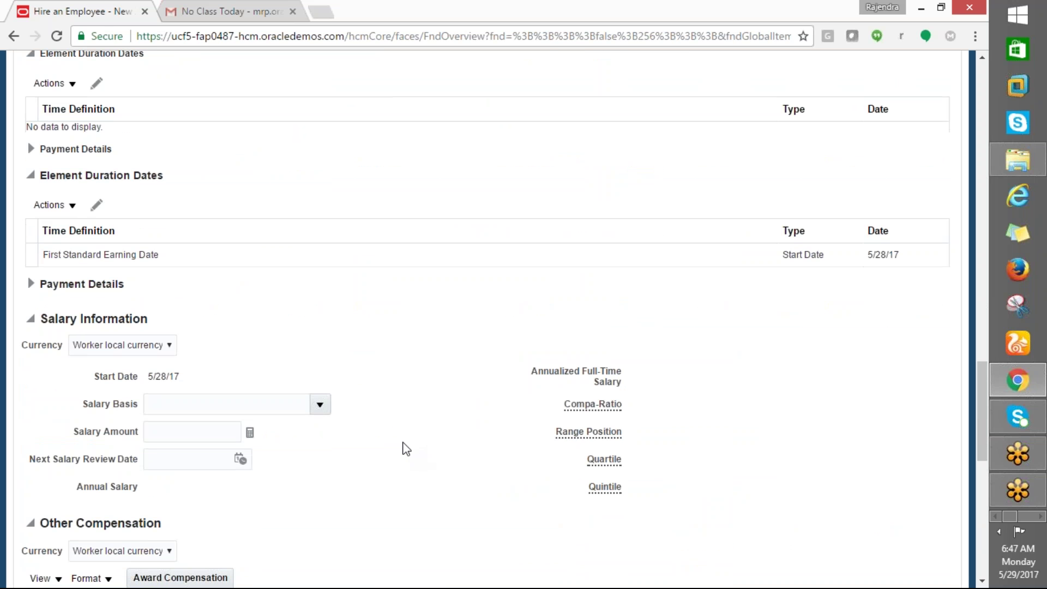
scroll(407, 448, up, 2)
scroll(404, 447, up, 15)
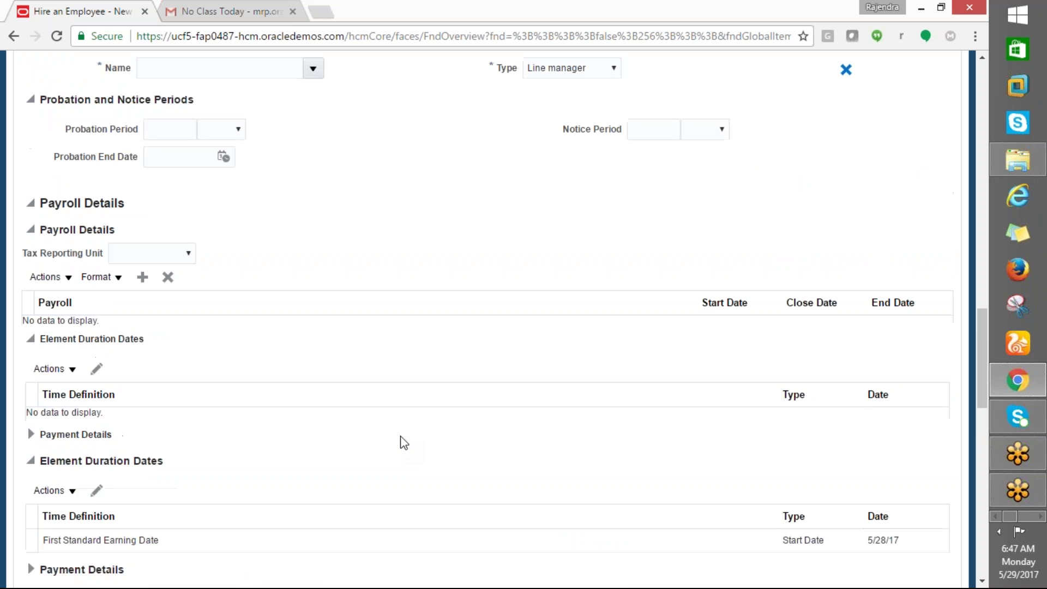
scroll(402, 430, up, 3)
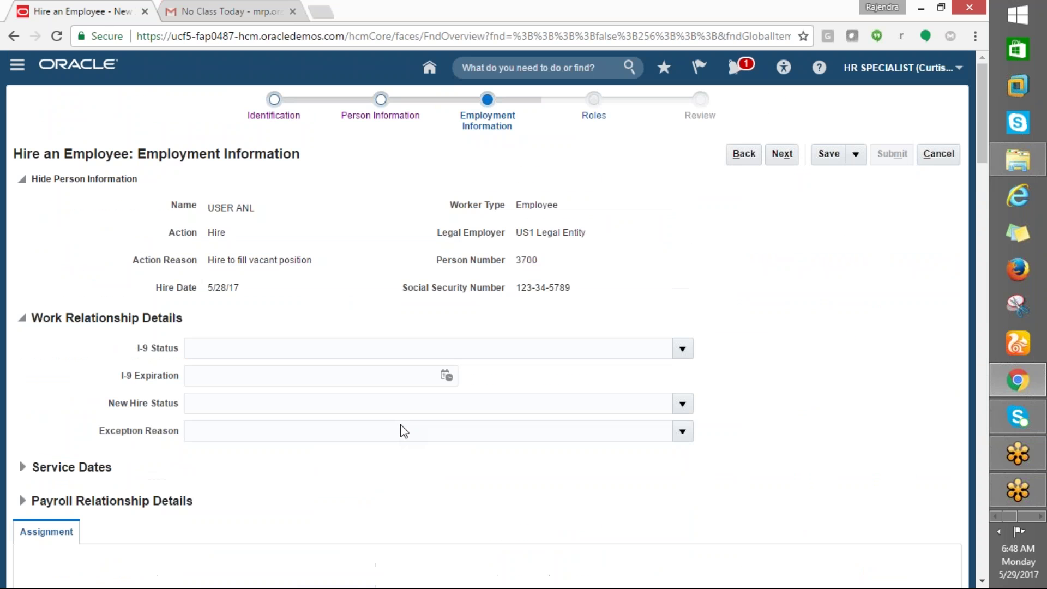
Continue past Roles without adding a role and look through the hire details on the Review page.
click(782, 156)
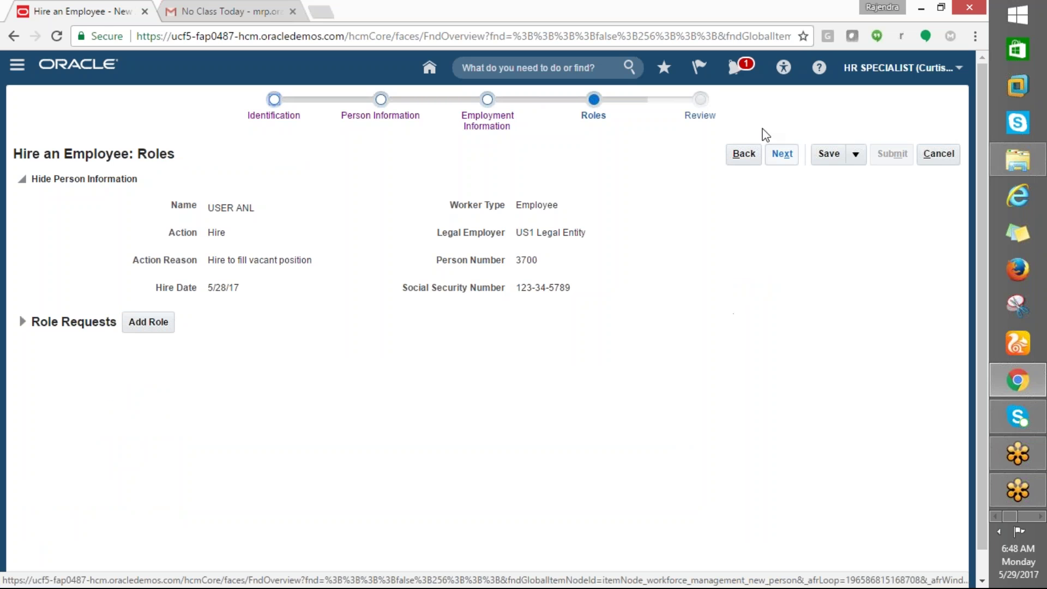
click(779, 158)
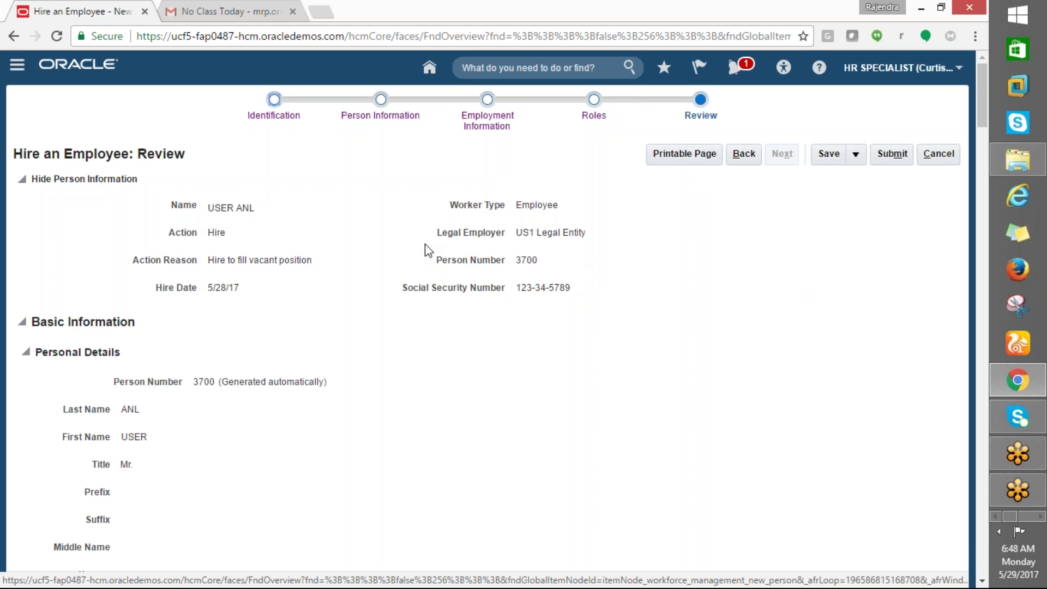
scroll(450, 387, down, 10)
scroll(440, 408, up, 10)
Submit the hire request, accept the submission warning and close the confirmation.
click(891, 155)
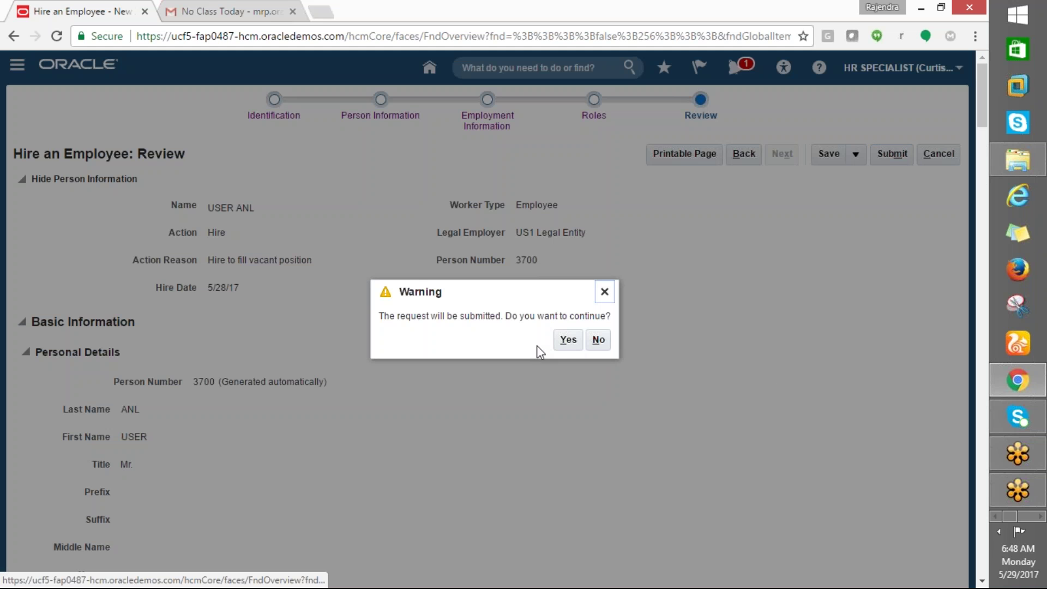
click(568, 341)
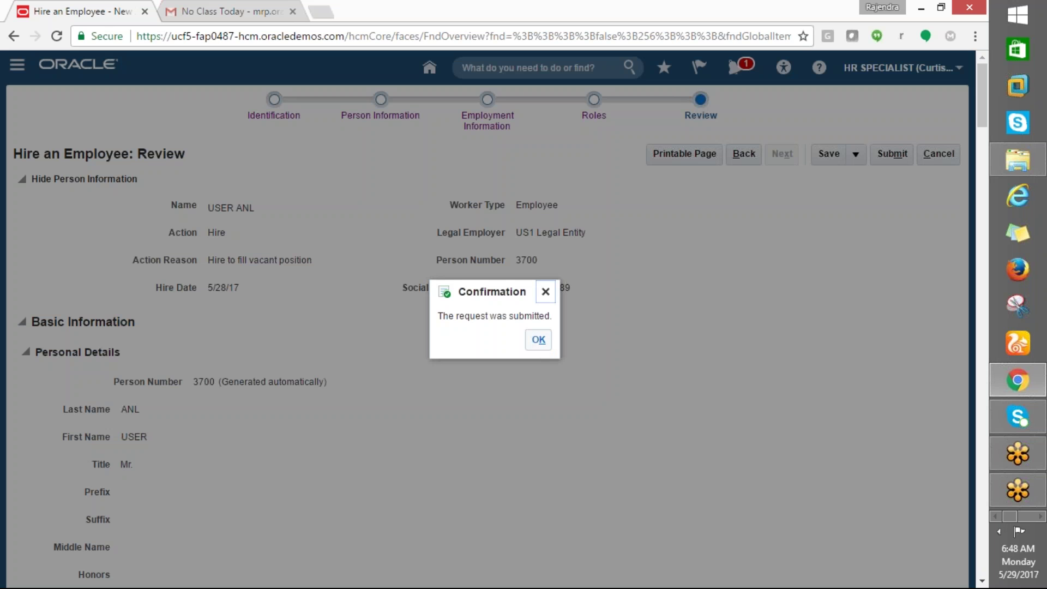
click(537, 348)
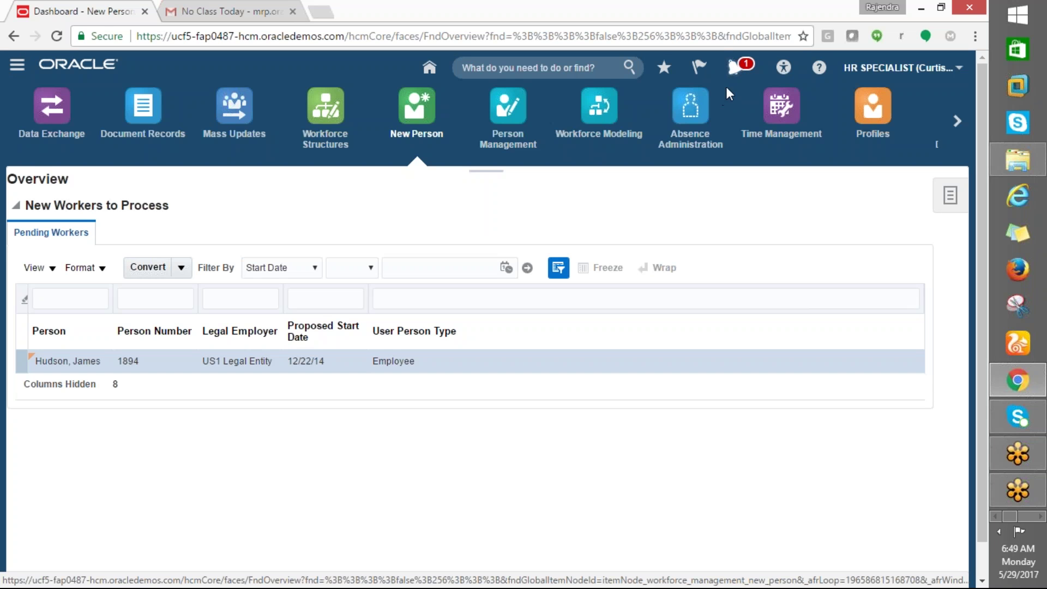
Check the recent notifications and close the list.
click(733, 73)
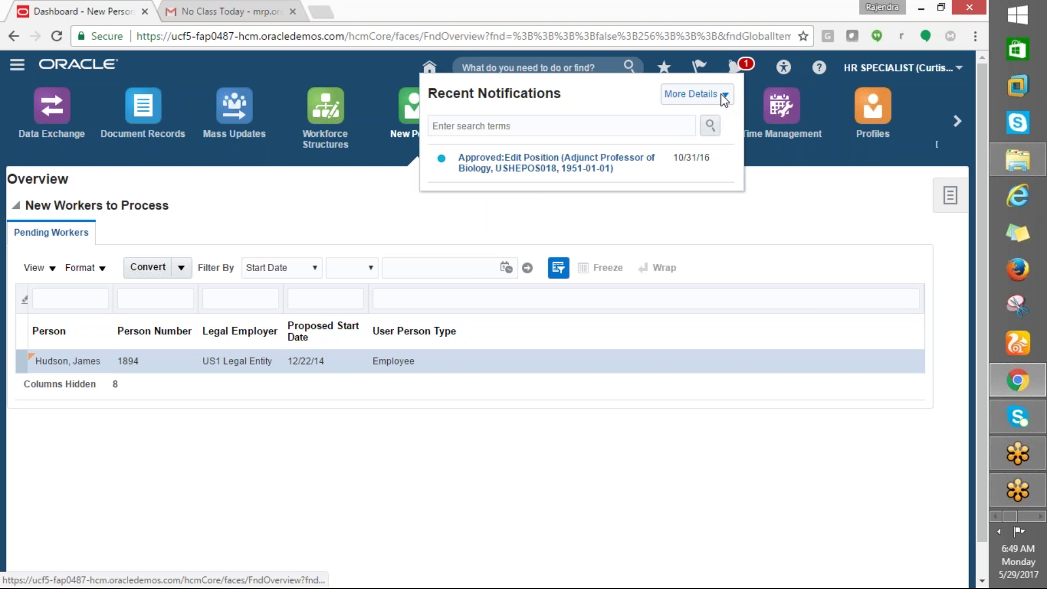
click(715, 215)
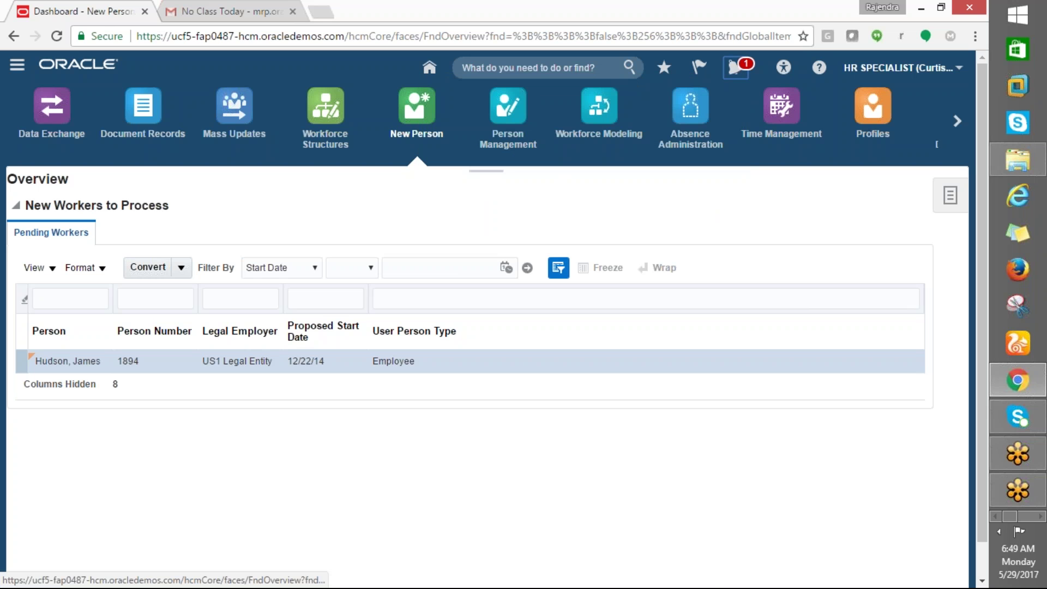
Go to Person Management under My Workforce and search for people by the name ANL%.
click(17, 64)
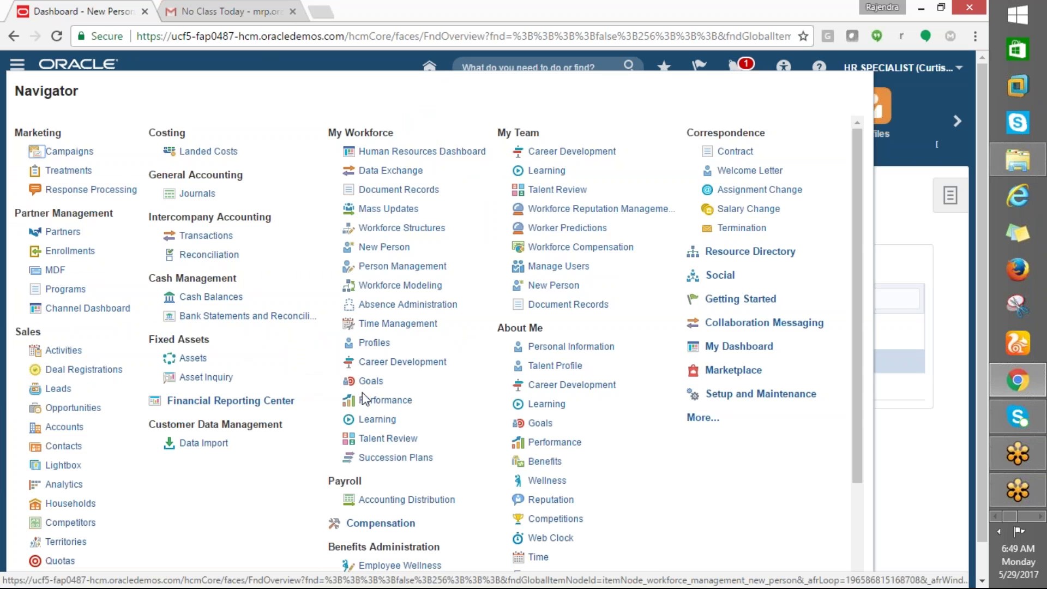
click(397, 266)
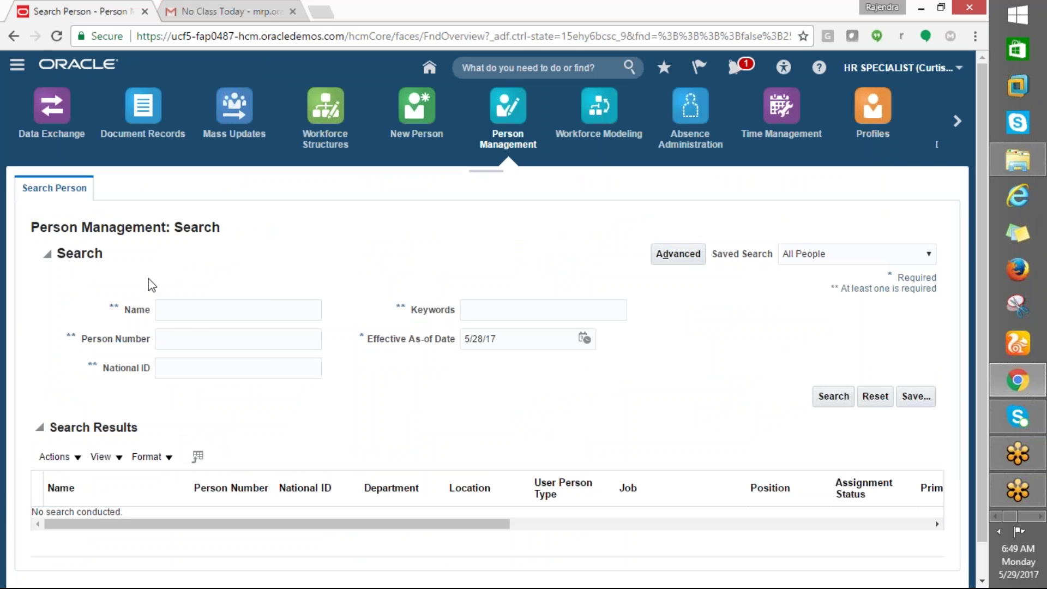
click(193, 315)
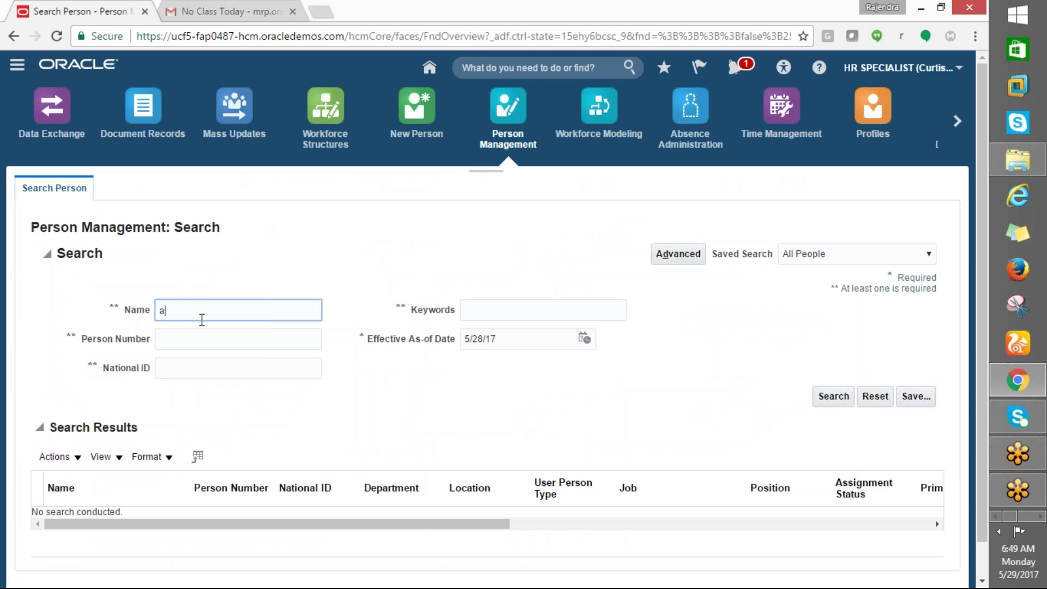
text(ANL%)
click(817, 402)
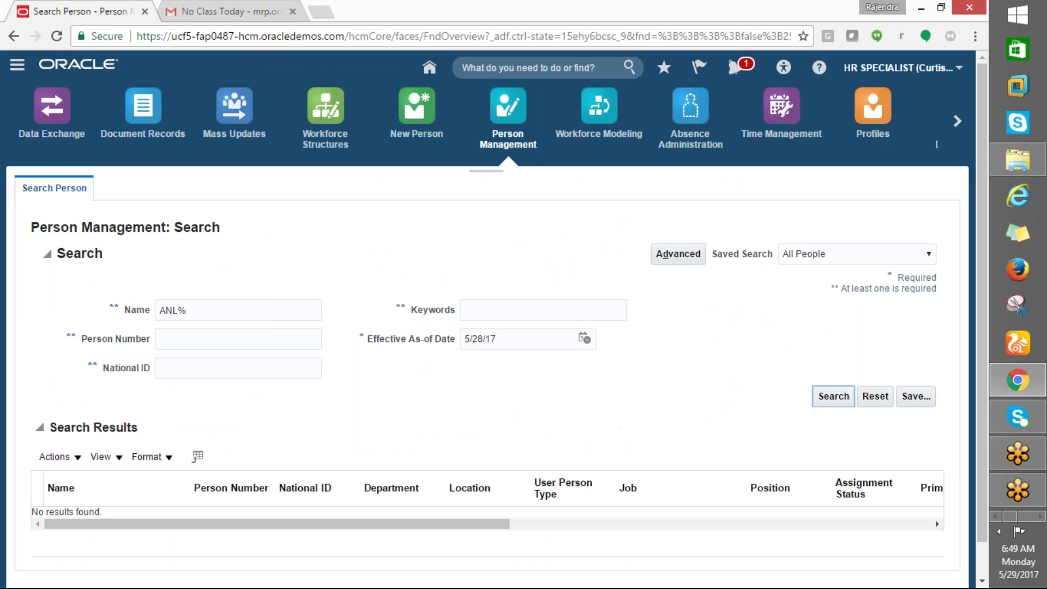
scroll(460, 427, down, 1)
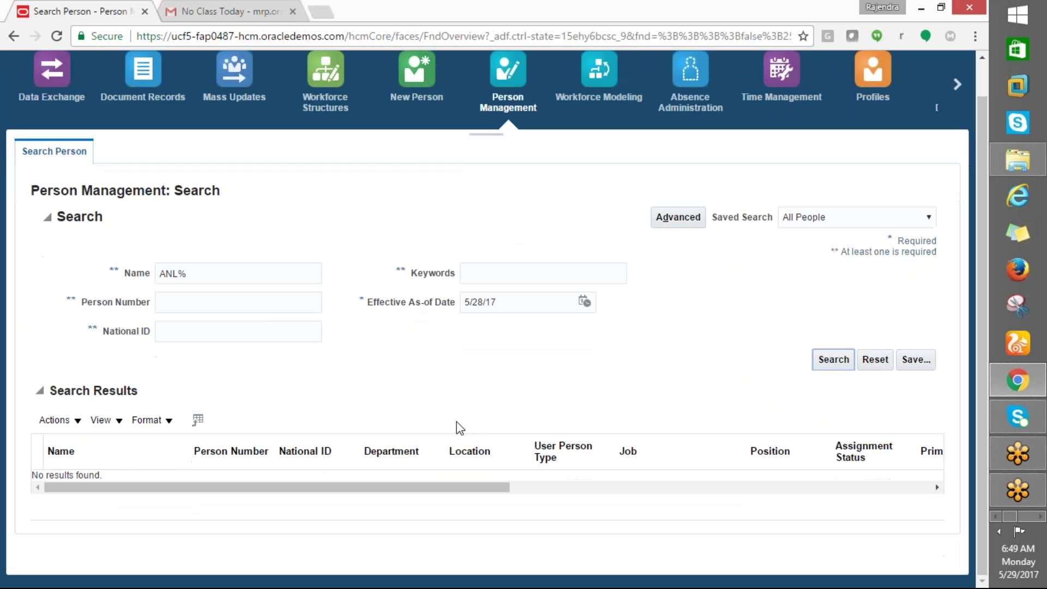
Search for the person again using ANL%USER% as the name.
click(196, 274)
drag(196, 273, 157, 273)
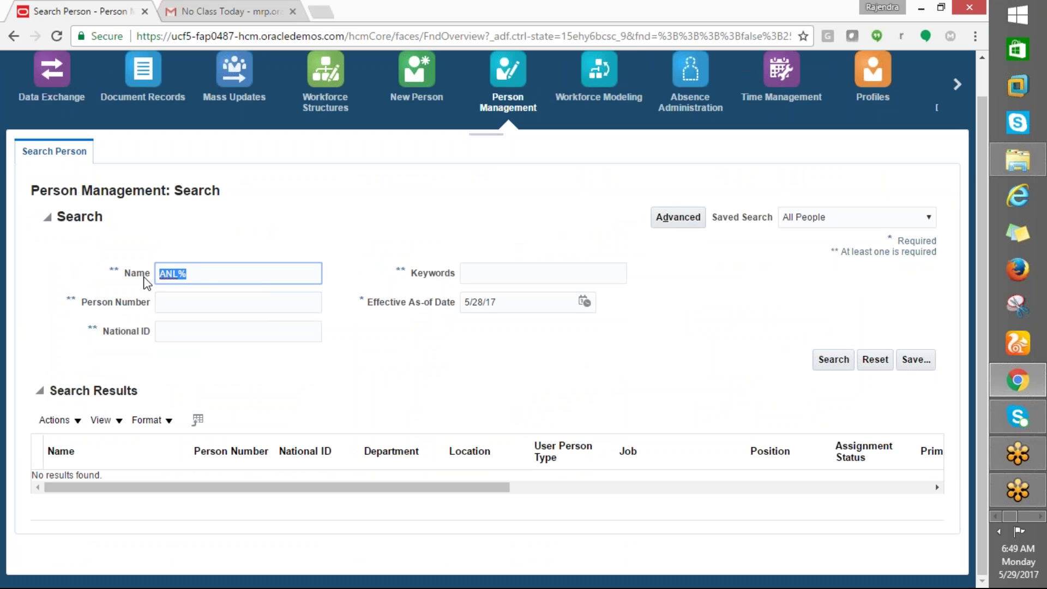
text(ANL%USER)
click(829, 362)
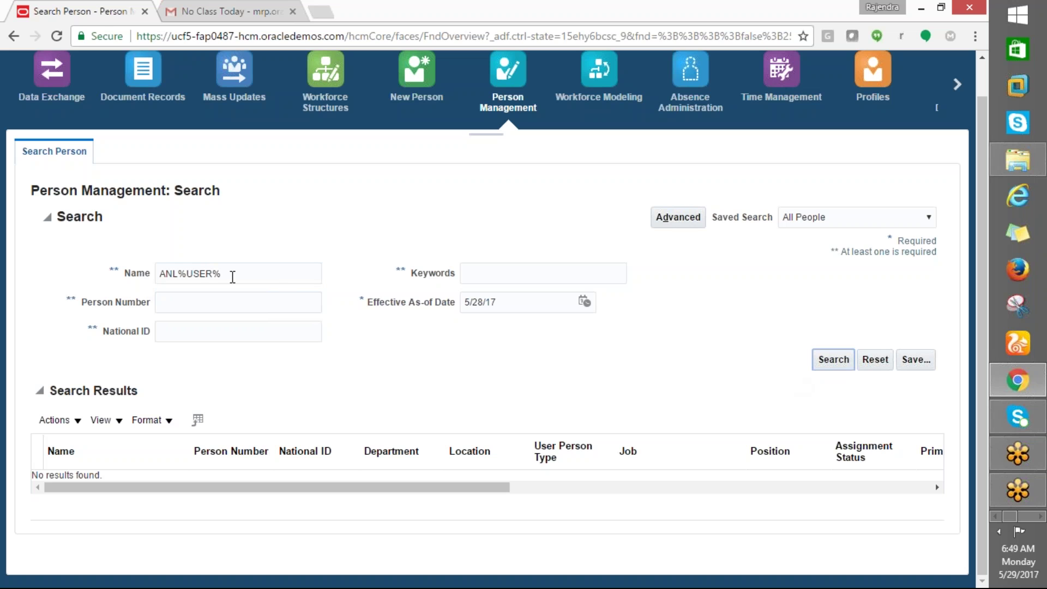
Reverse the name pattern to USER%ANL% and rerun the person search.
drag(232, 275, 50, 262)
text(USER)
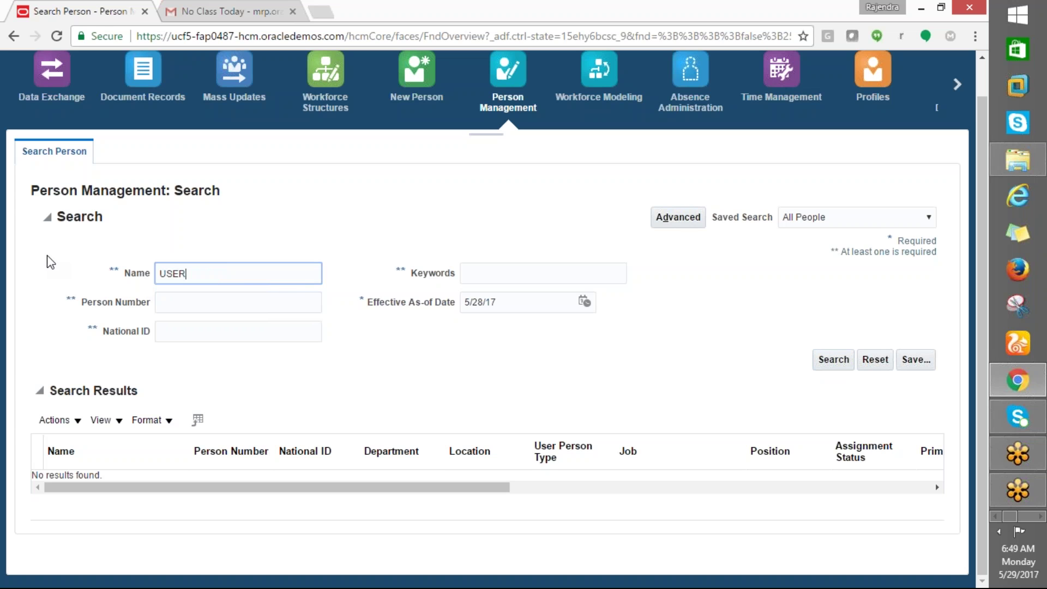
text(%ANL%)
click(820, 360)
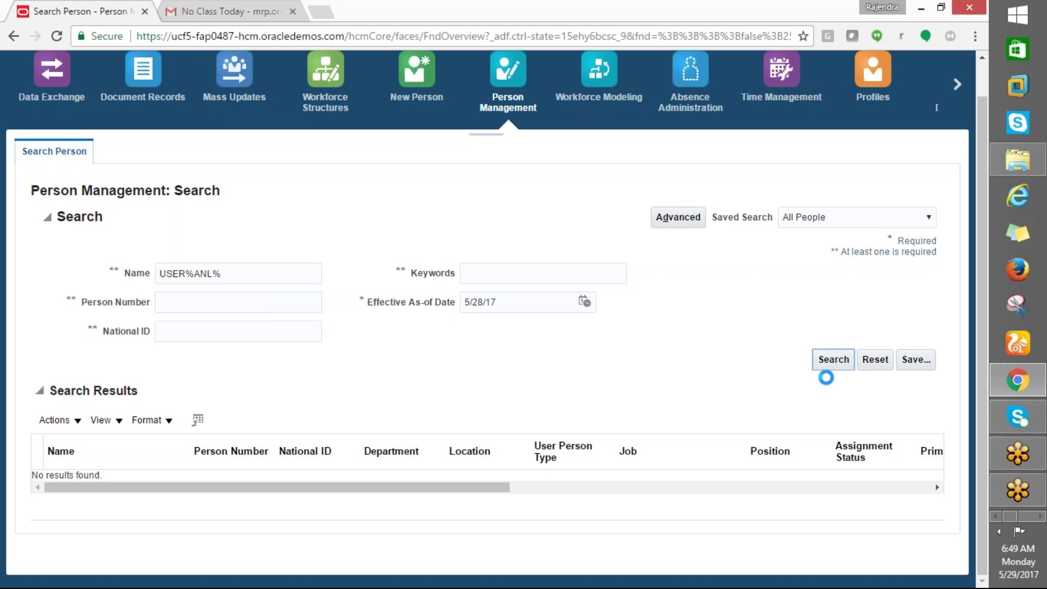
Check the recent notifications again for the hire request and close the list.
scroll(651, 333, up, 1)
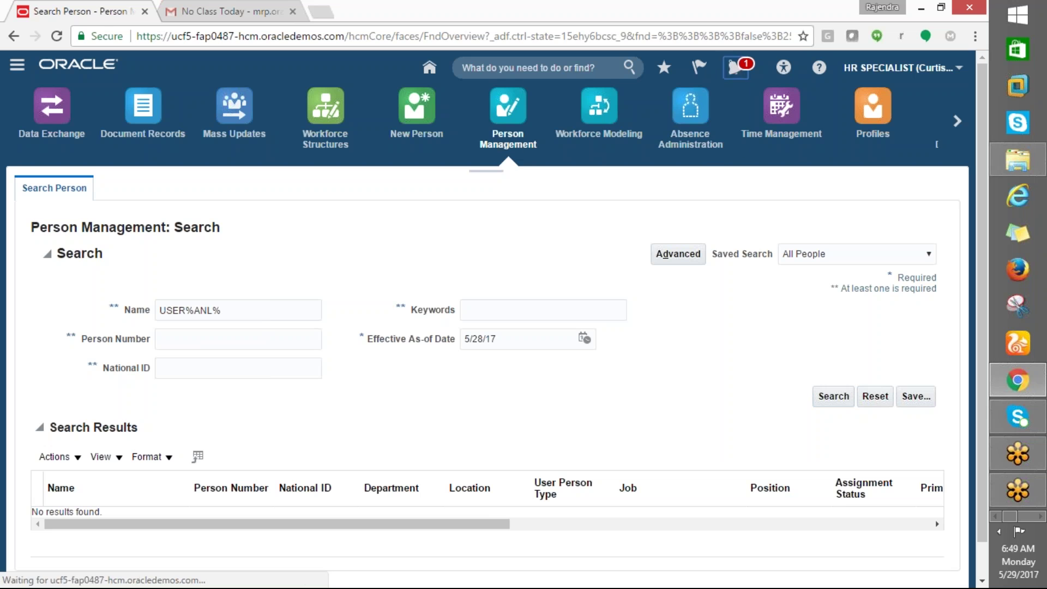
click(732, 73)
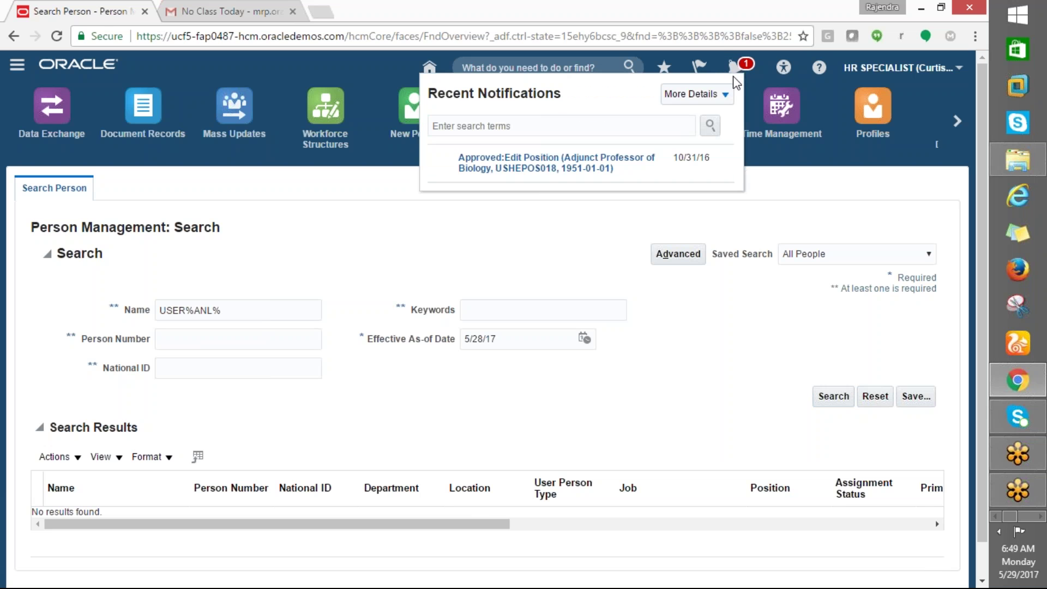
click(529, 241)
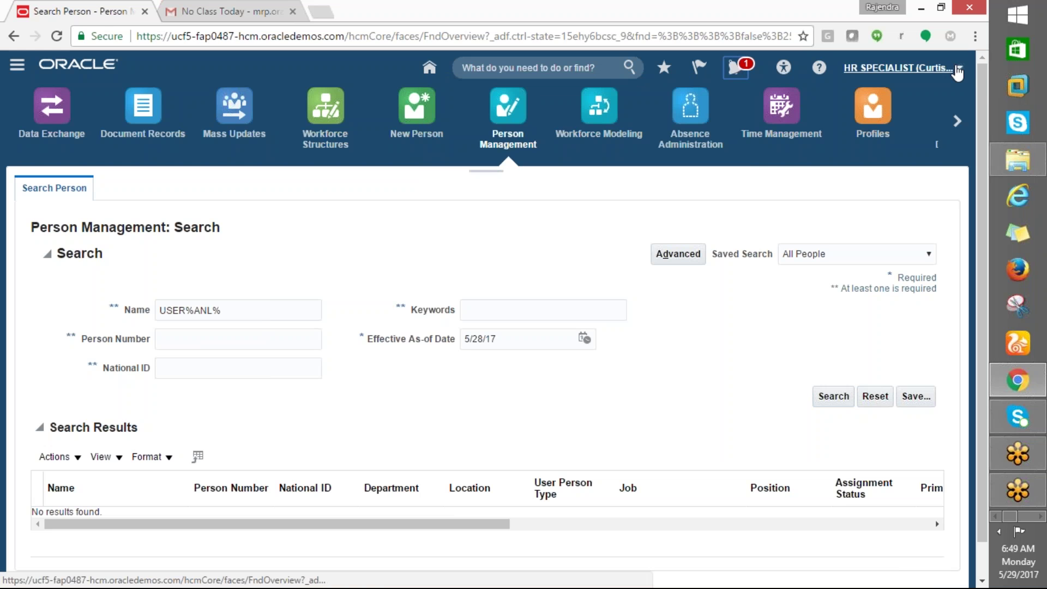
Go to Setup and Maintenance and search the setup tasks for MANAGE%APP%.
click(956, 70)
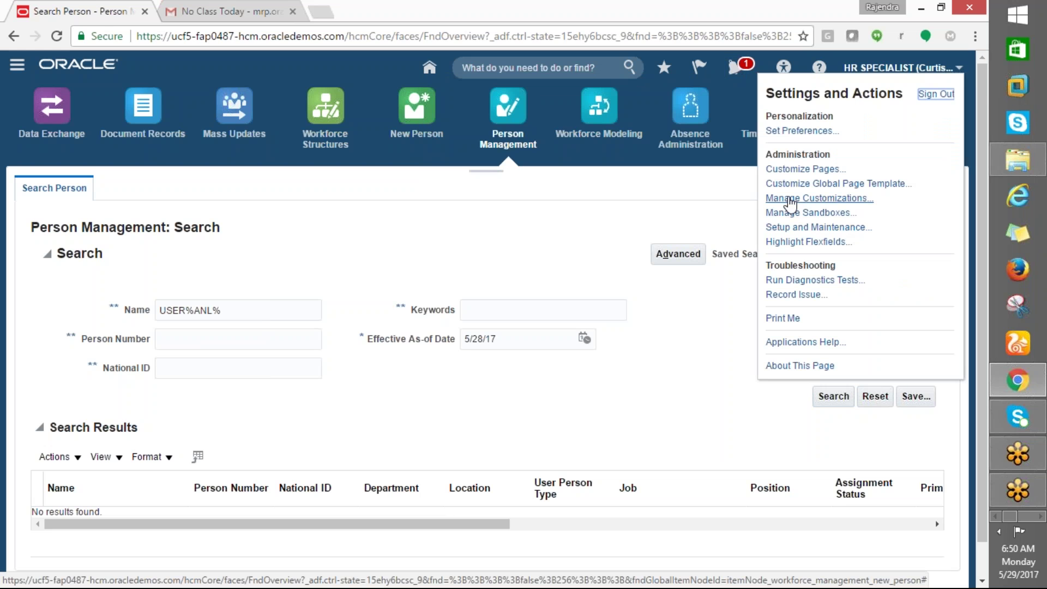
click(806, 229)
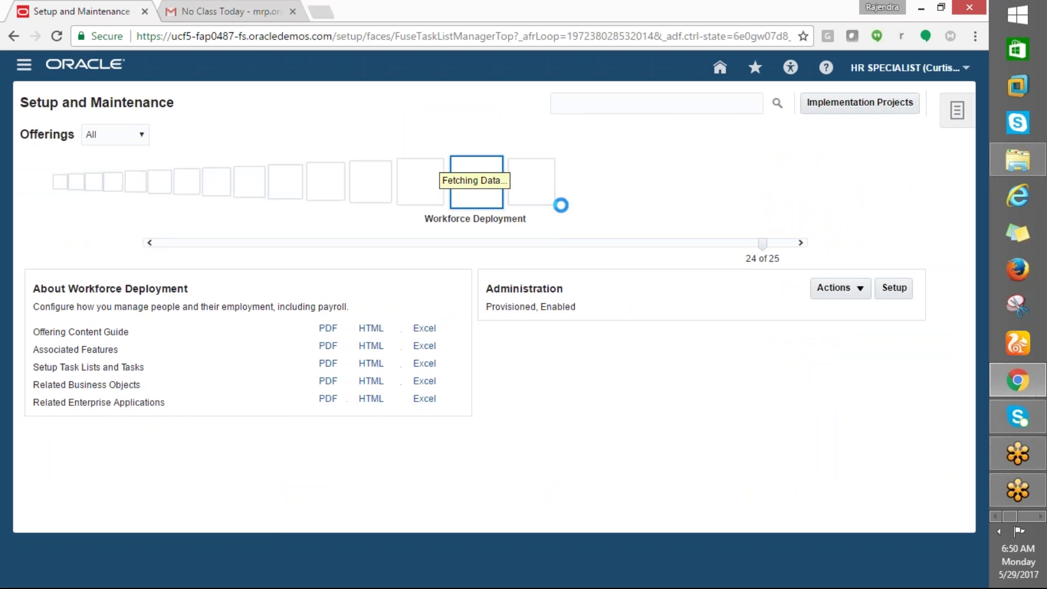
click(621, 106)
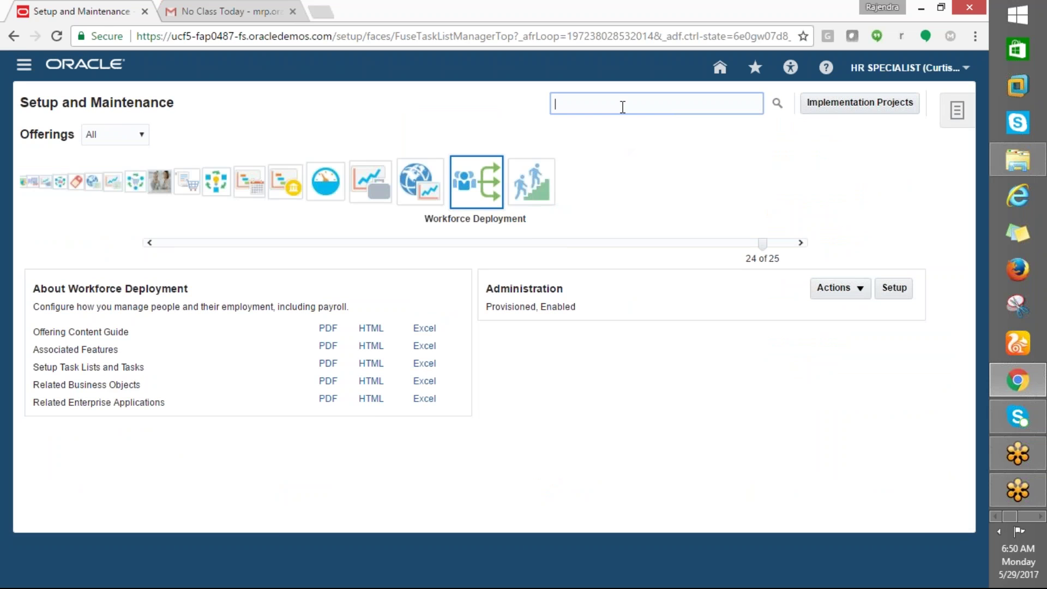
text(MANAGE)
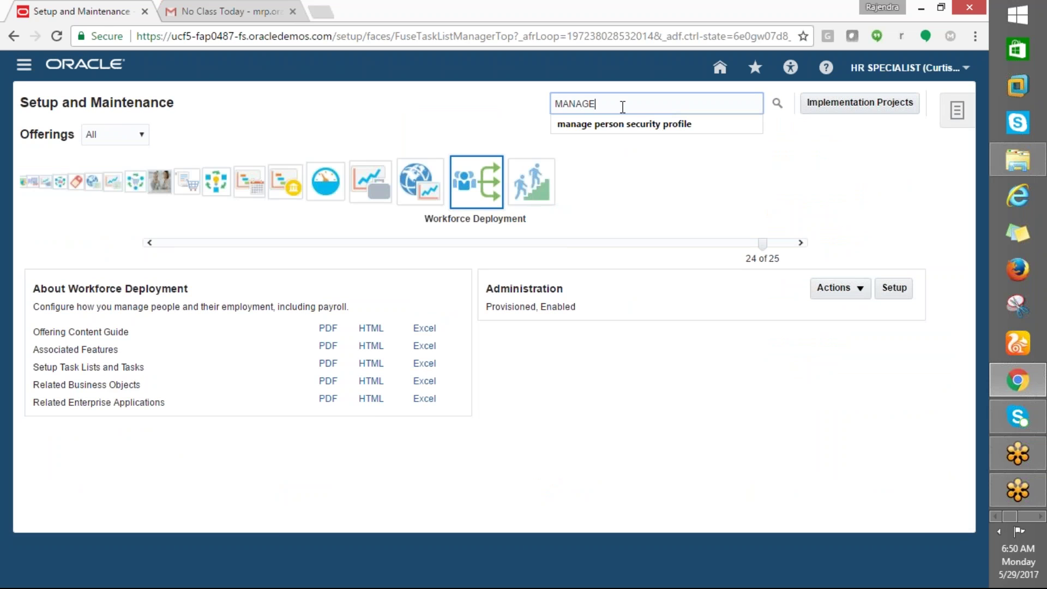
text(%APP%)
click(777, 103)
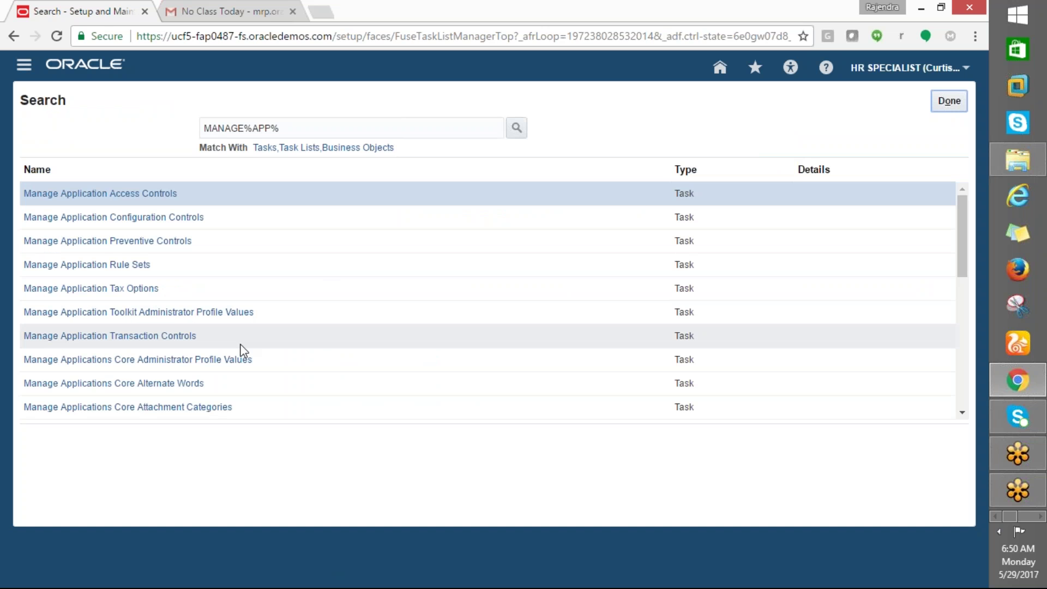
Narrow the setup task search to MANAGE%APPROVALS%.
click(279, 127)
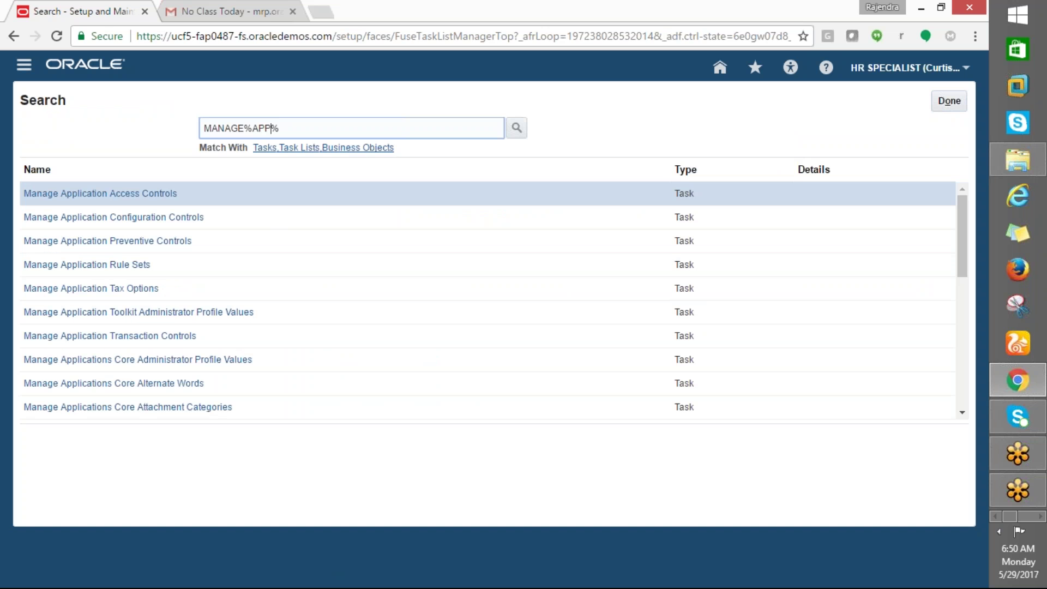
text(ROVALS)
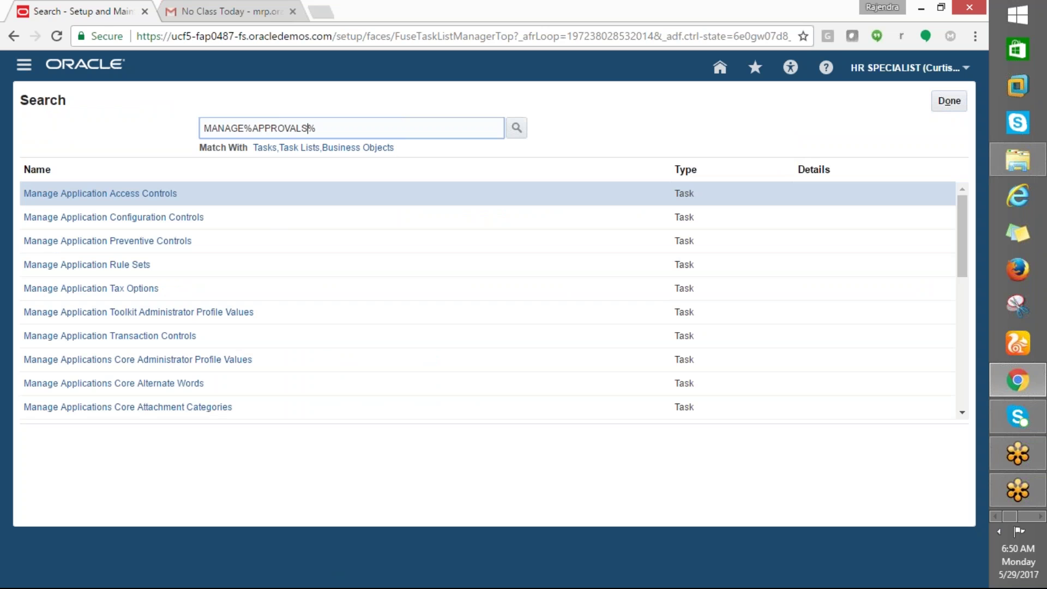
click(516, 127)
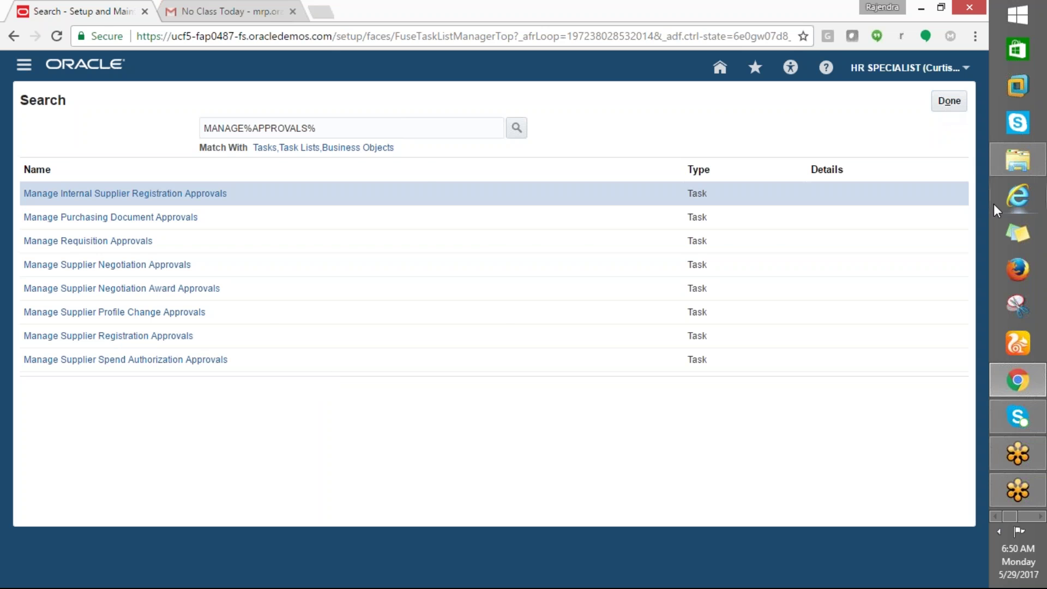
Copy the task name "manage approval transactions for human capital management" from the other window, search for it and open the matching task.
key(alt+Tab)
click(100, 143)
key(ctrl+c)
triple_click(346, 131)
key(ctrl+v)
click(521, 130)
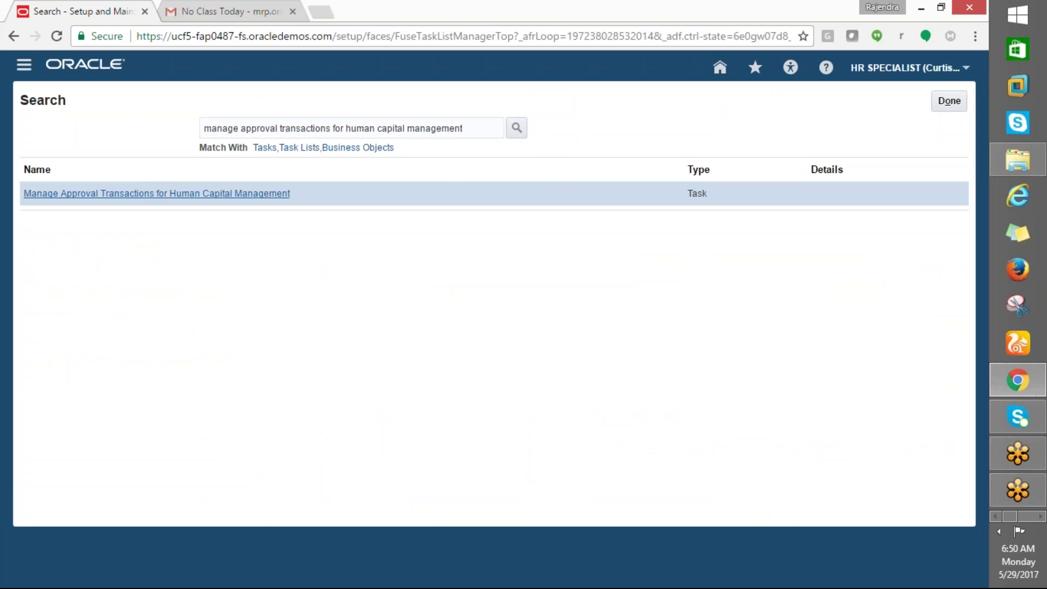
click(164, 195)
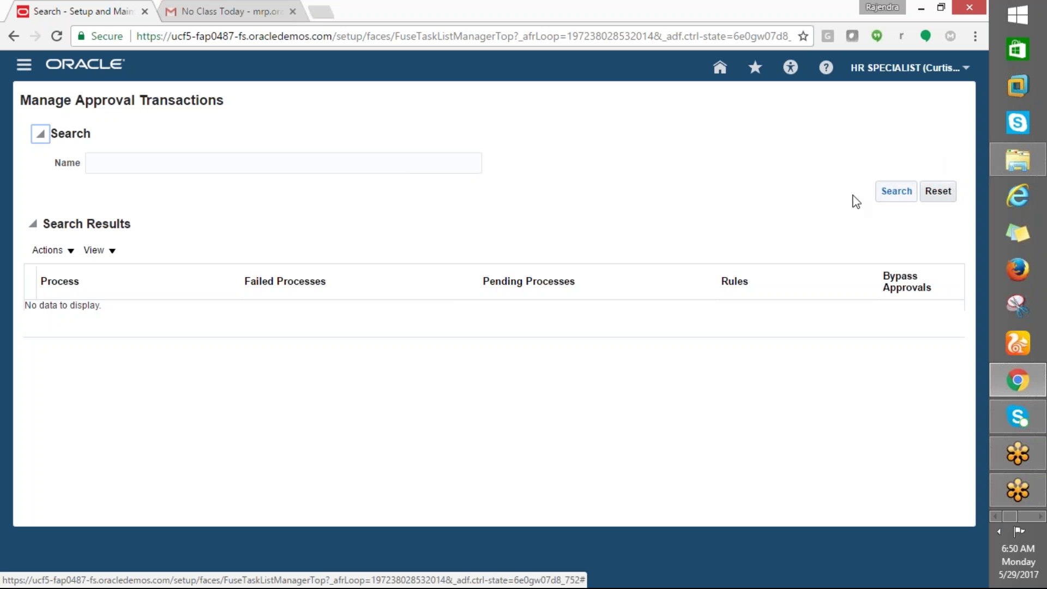
Search the approval transactions by the name HIRE%, and again by EMP%, to check the processes' failed and pending requests.
click(204, 170)
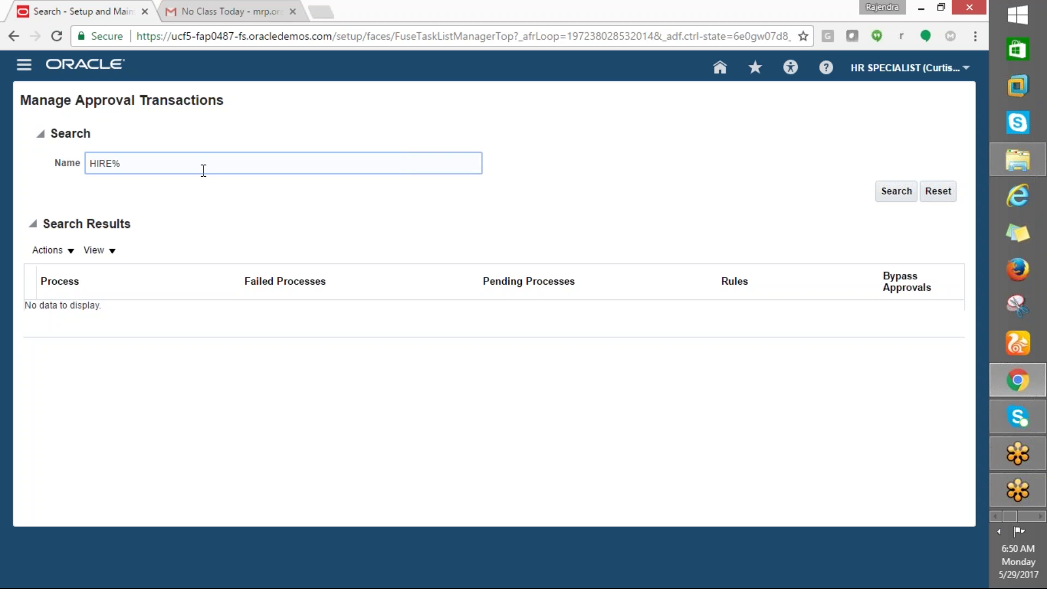
click(897, 191)
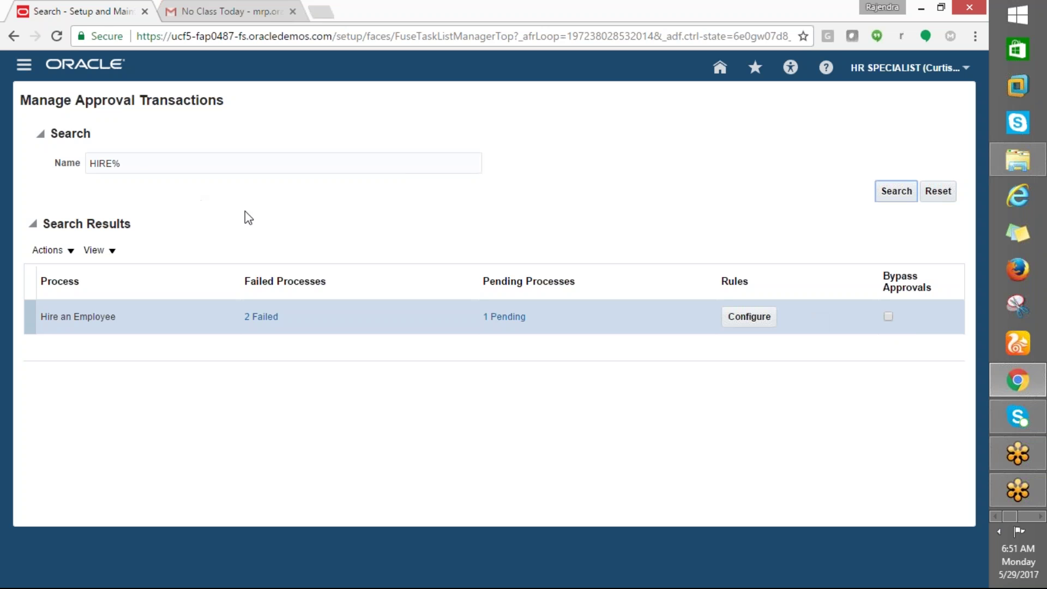
drag(131, 164, 22, 175)
text(EMP%)
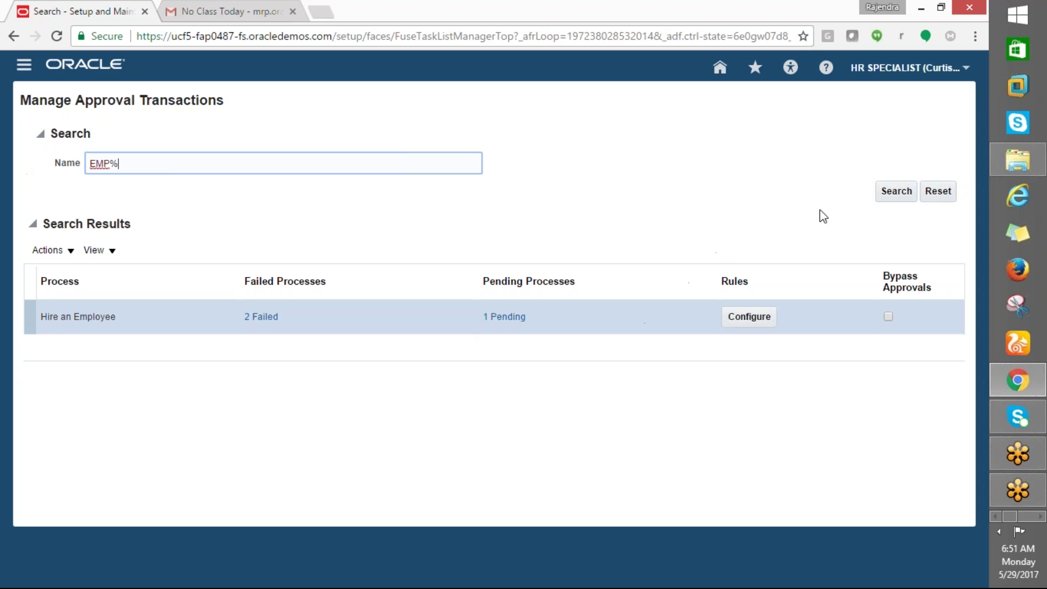
click(880, 193)
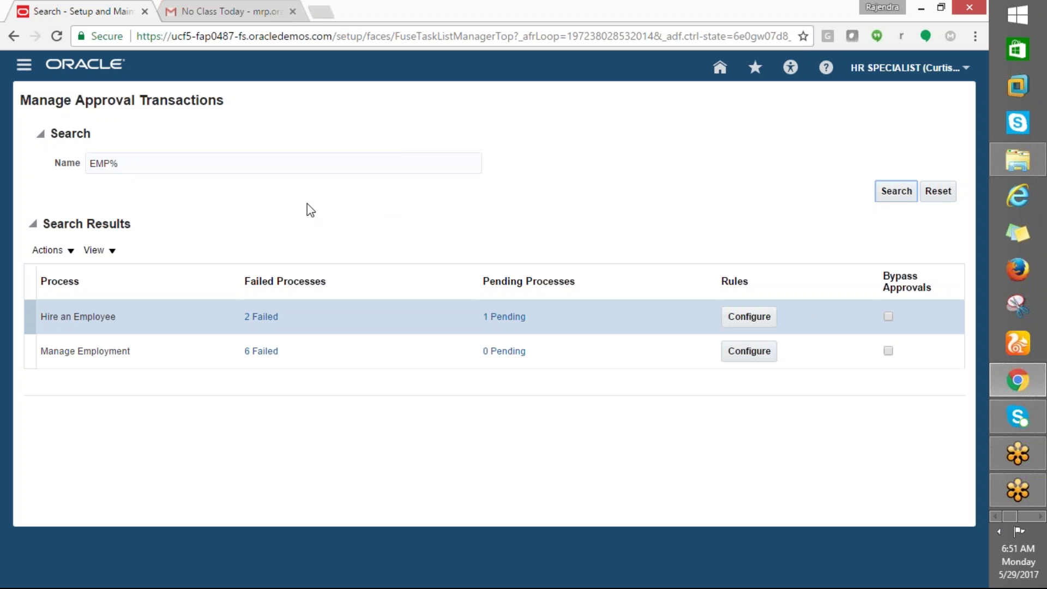
Return to Person Management and search for people by the name ANL%.
click(24, 66)
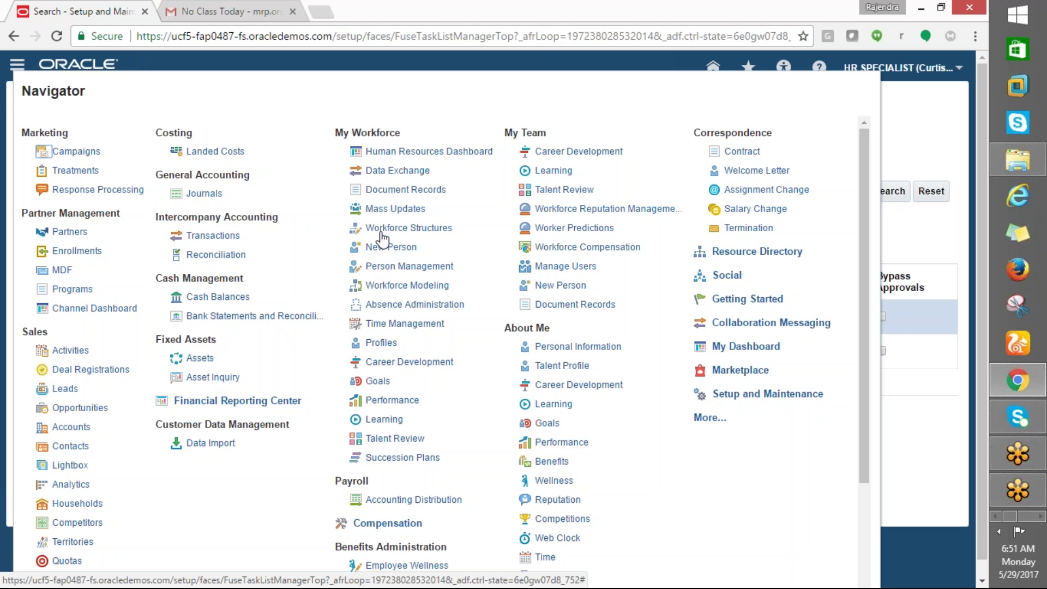
click(409, 266)
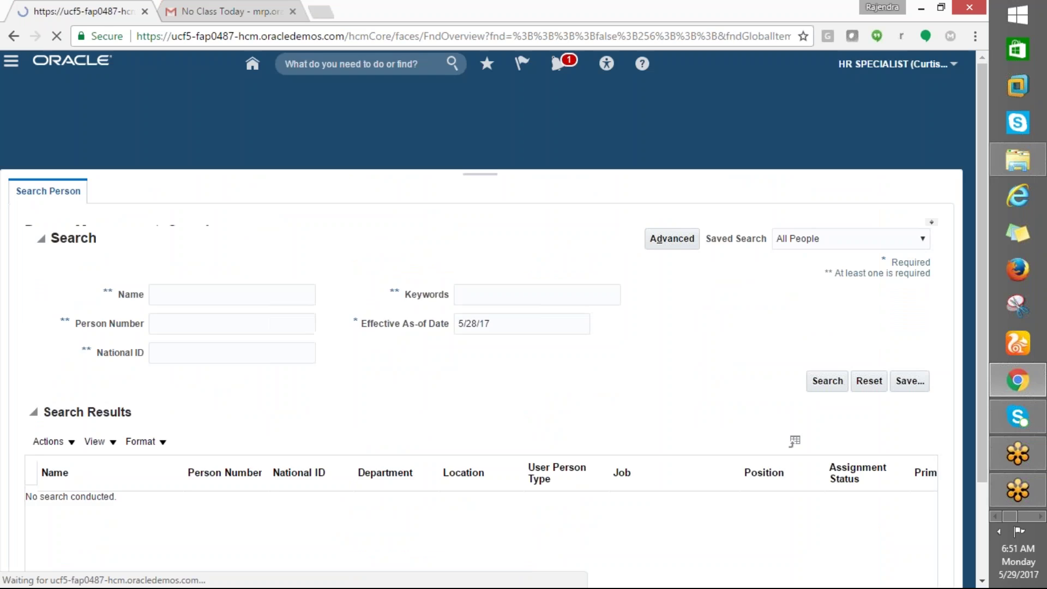
click(200, 301)
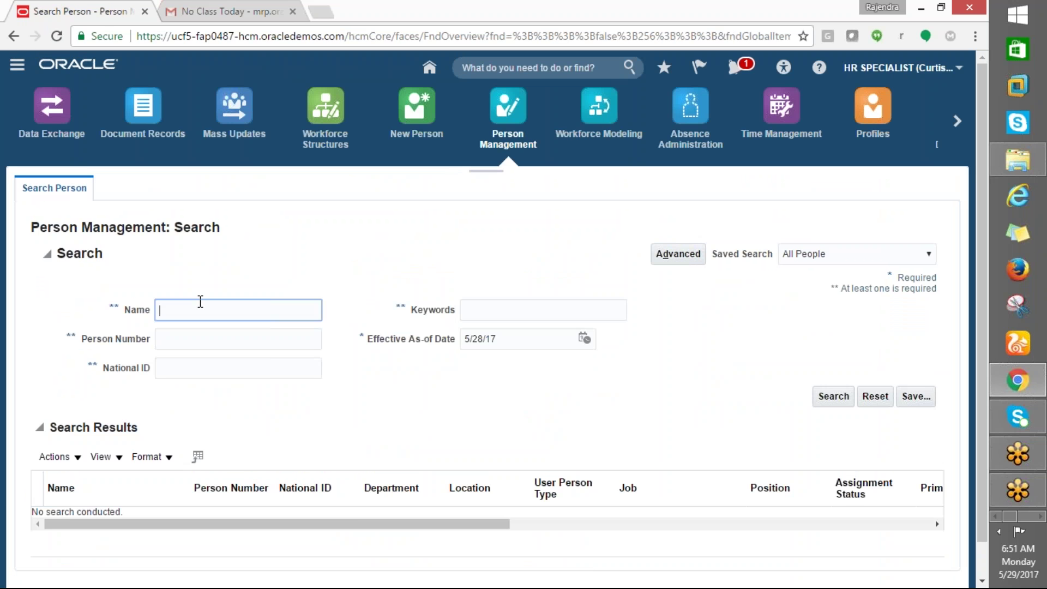
text(ANL%)
click(833, 396)
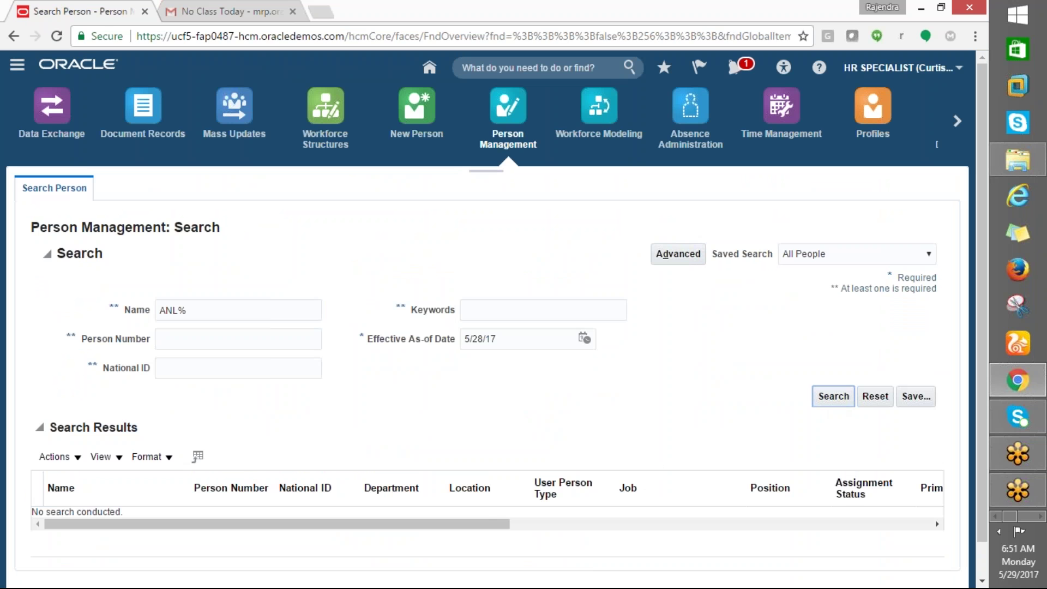
Move the search term ANL% from the name to the keywords and search again.
click(188, 315)
drag(189, 315, 122, 327)
key(ctrl+x)
click(481, 310)
key(ctrl+v)
click(833, 397)
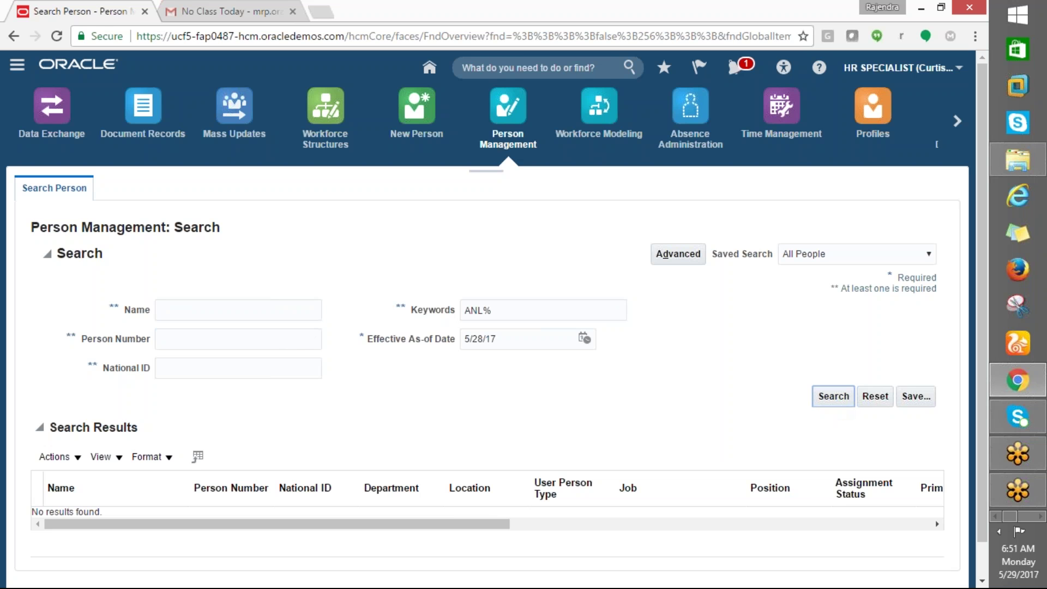
Clear the keywords, run the person search without any criteria and go to the National ID field.
drag(497, 311, 373, 319)
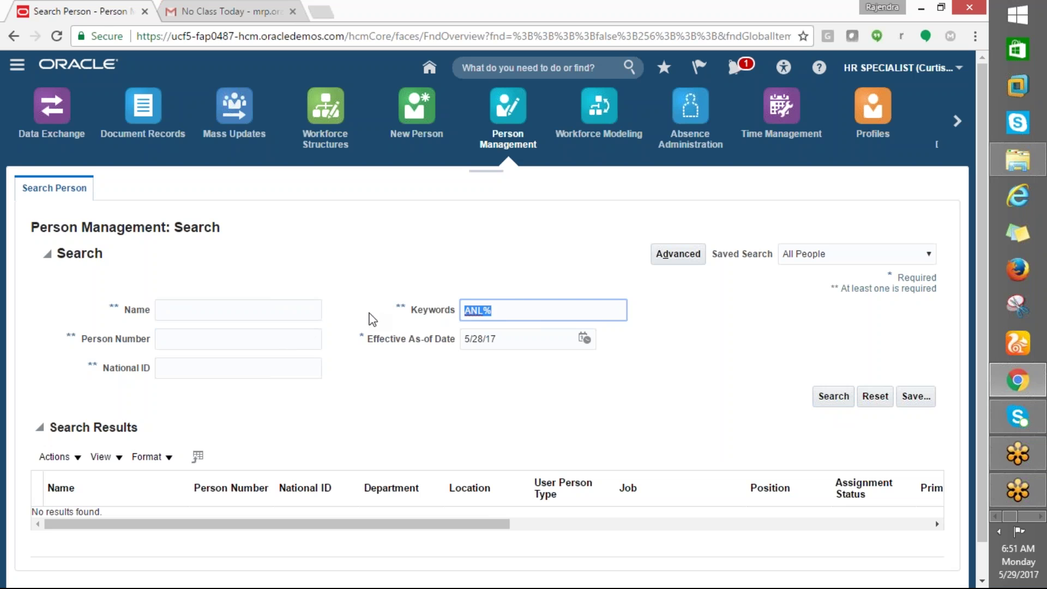
key(BackSpace)
scroll(377, 340, down, 1)
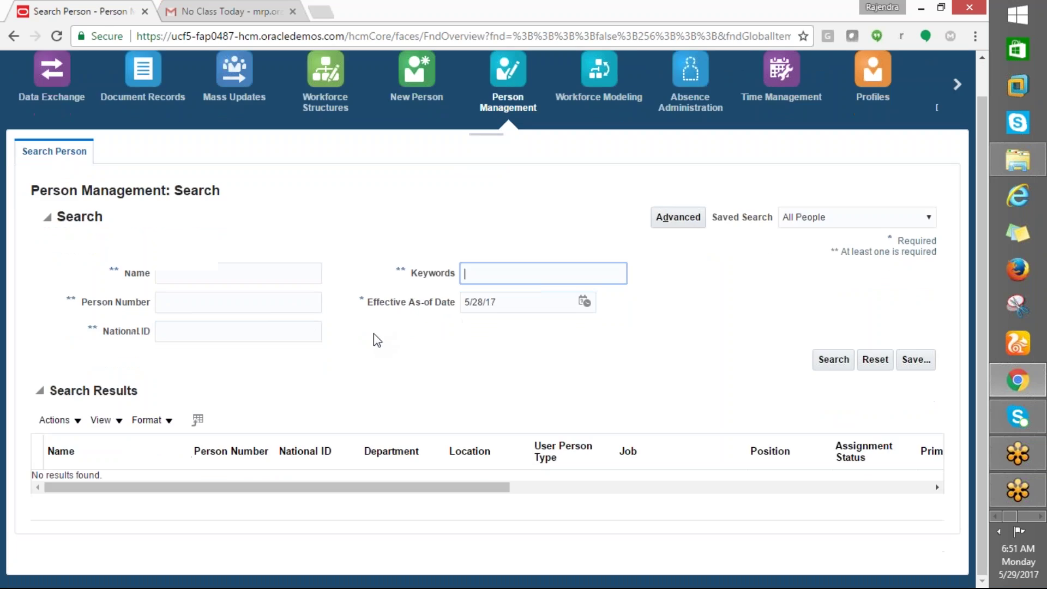
click(833, 360)
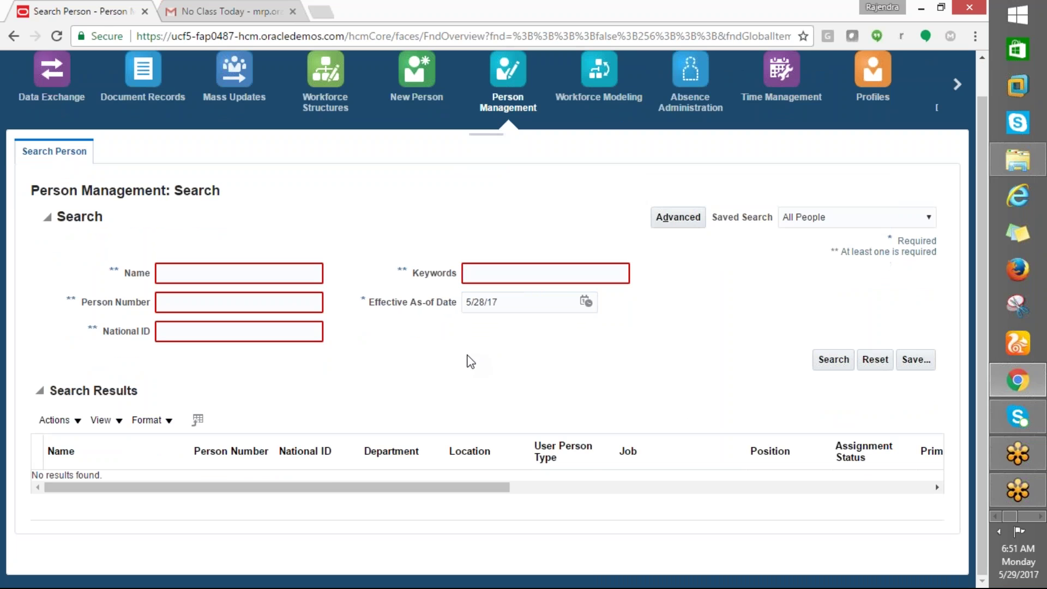
click(182, 333)
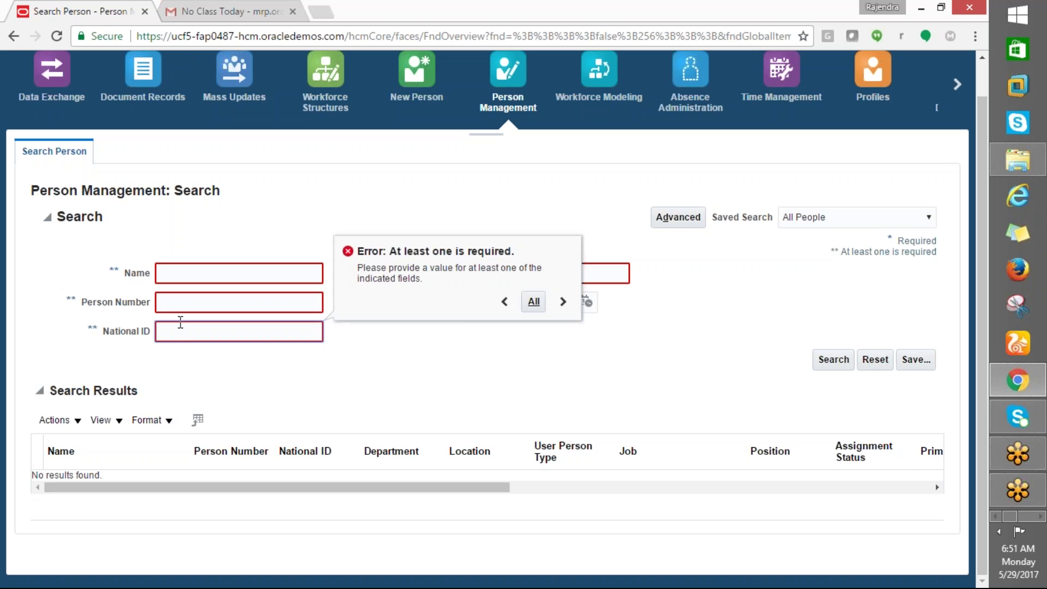
Search for people by the name USER% and select the matching employee in the results.
click(176, 303)
click(173, 330)
click(185, 271)
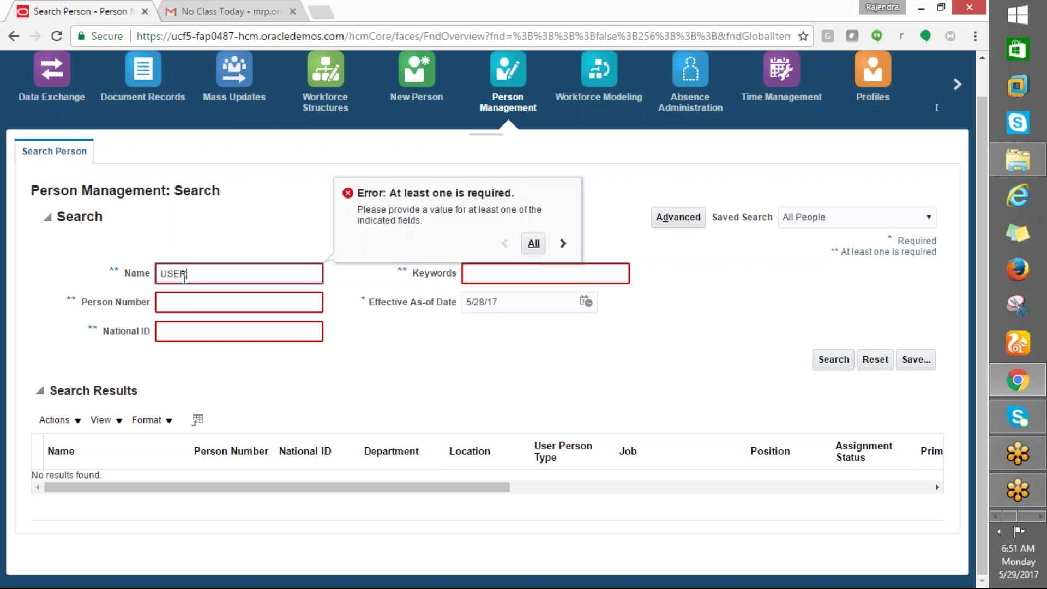
click(835, 363)
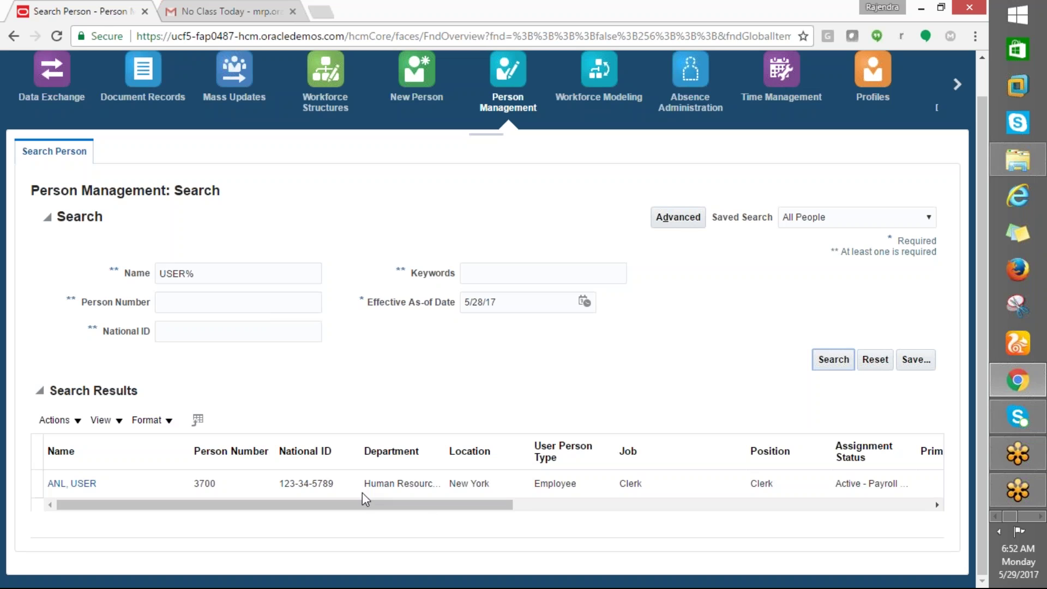
drag(384, 502, 316, 533)
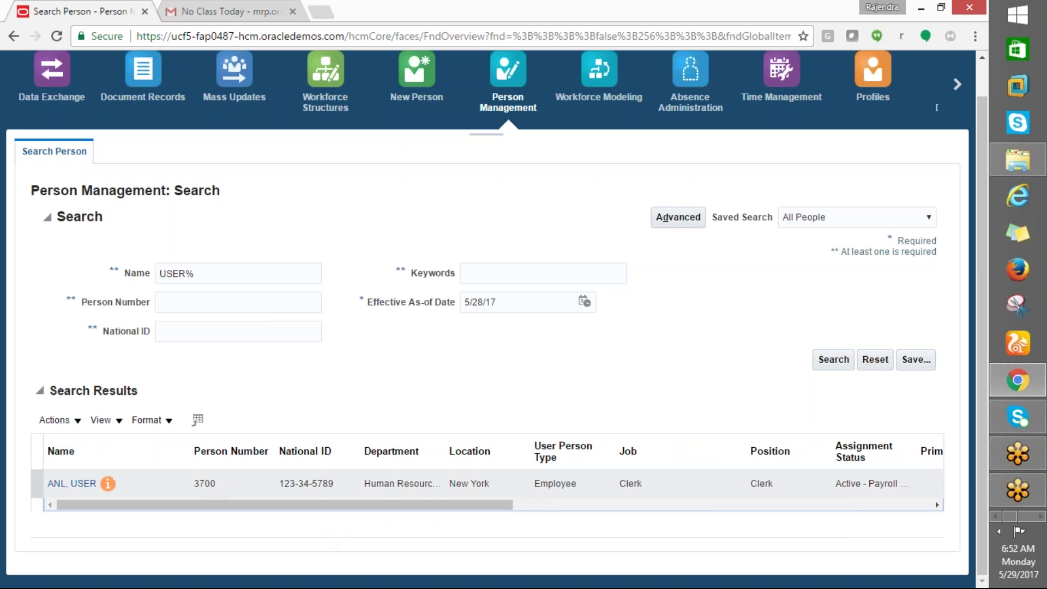
drag(986, 135, 460, 525)
Open the found employee's employment record and examine the work relationship, assignment and job details.
mouse_move(67, 486)
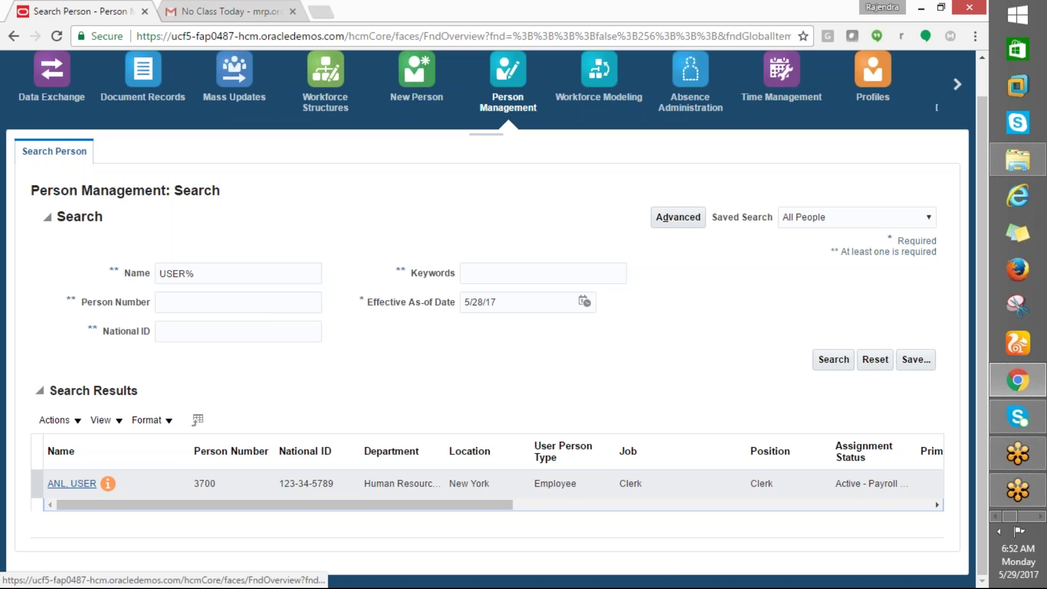
click(68, 485)
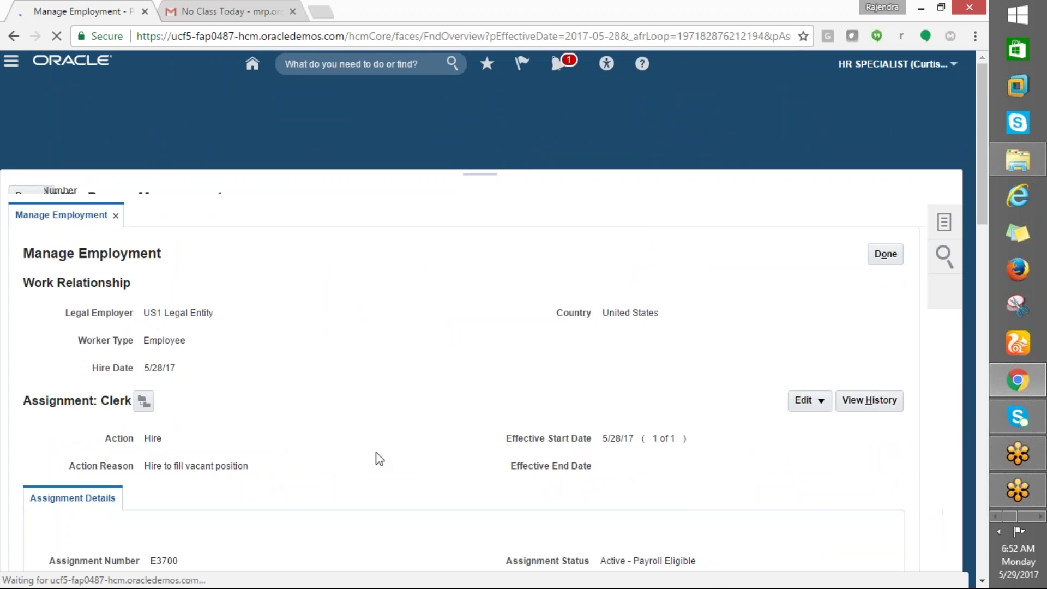
scroll(490, 404, down, 5)
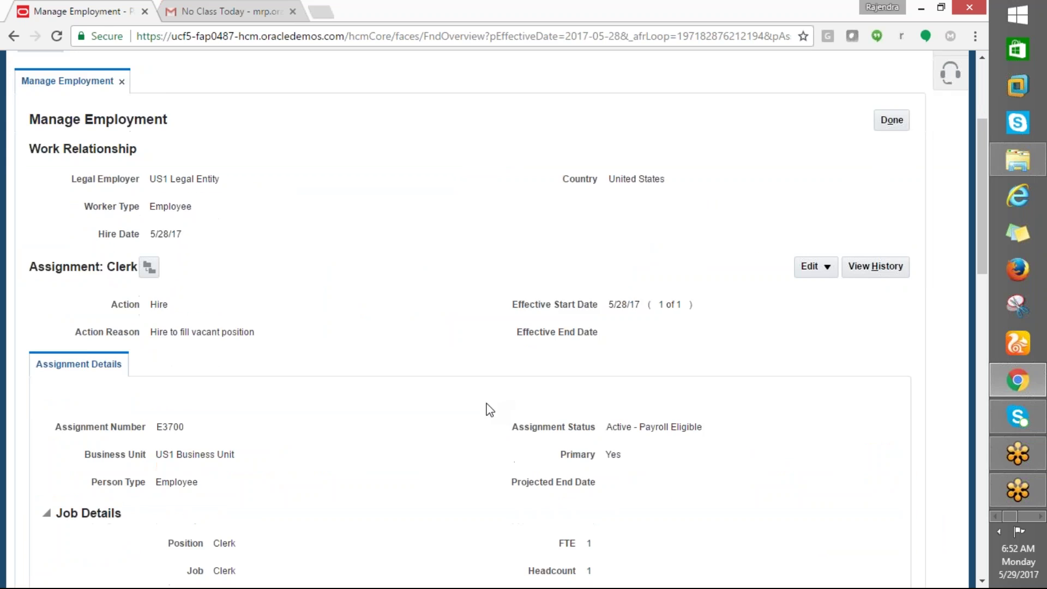
scroll(490, 410, down, 3)
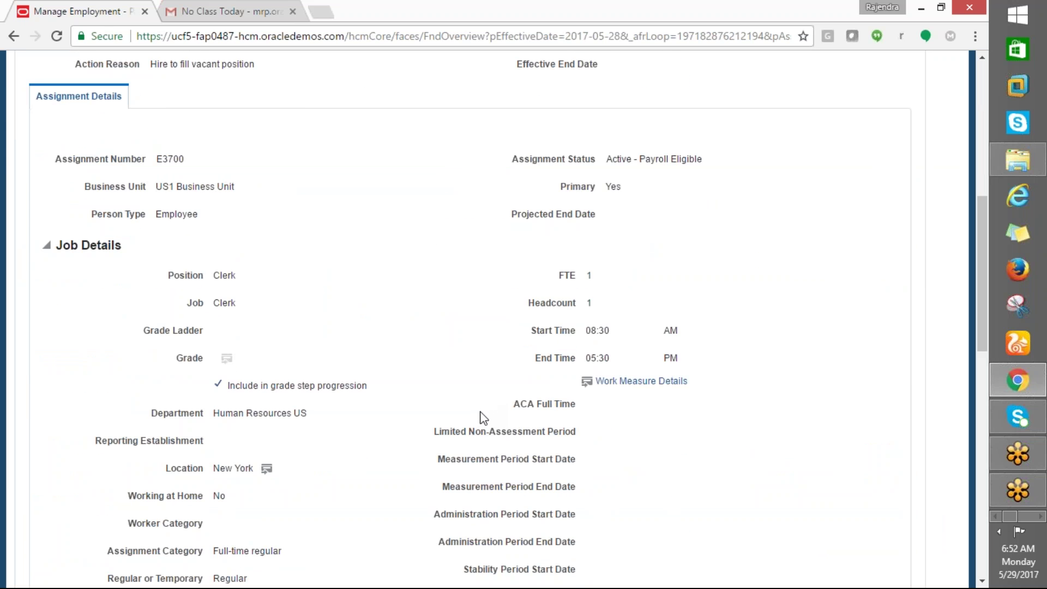
scroll(484, 406, down, 5)
scroll(479, 414, up, 15)
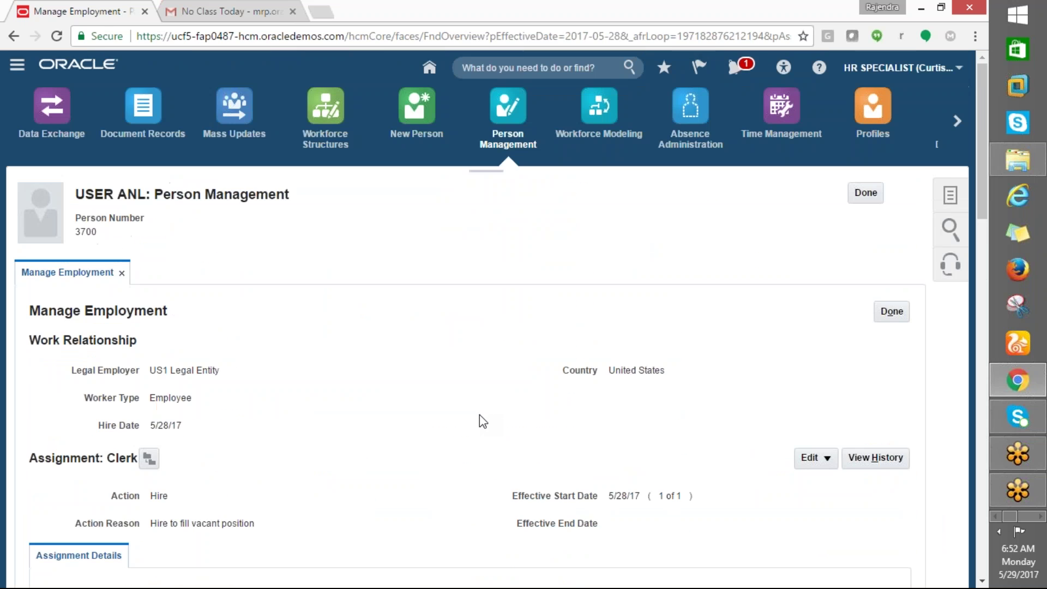
scroll(479, 422, down, 4)
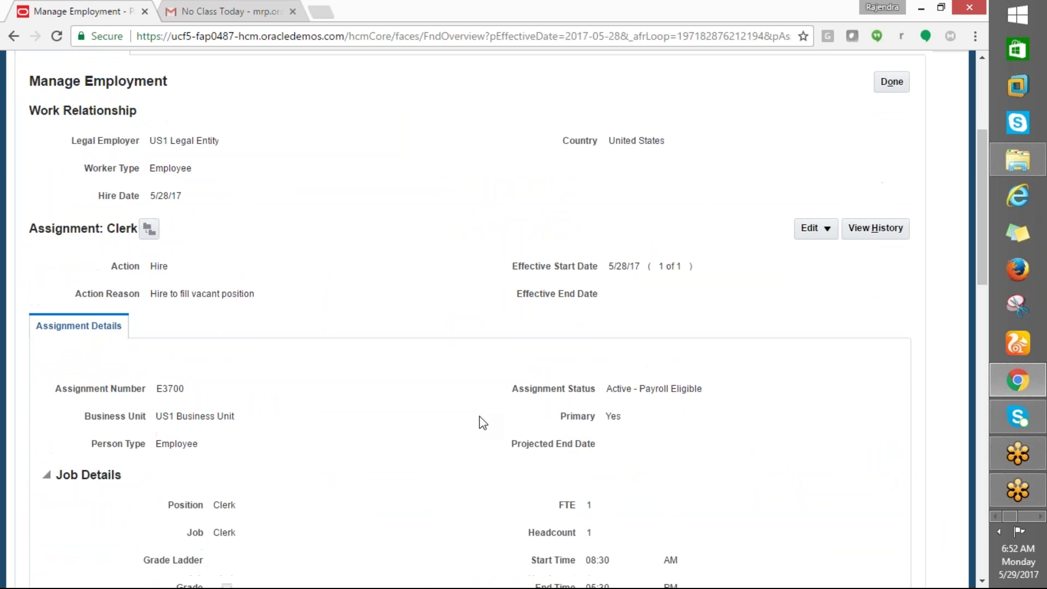
Start an employment update for the Clerk assignment with the action Transfer and the action reason Location Change.
click(831, 232)
click(829, 253)
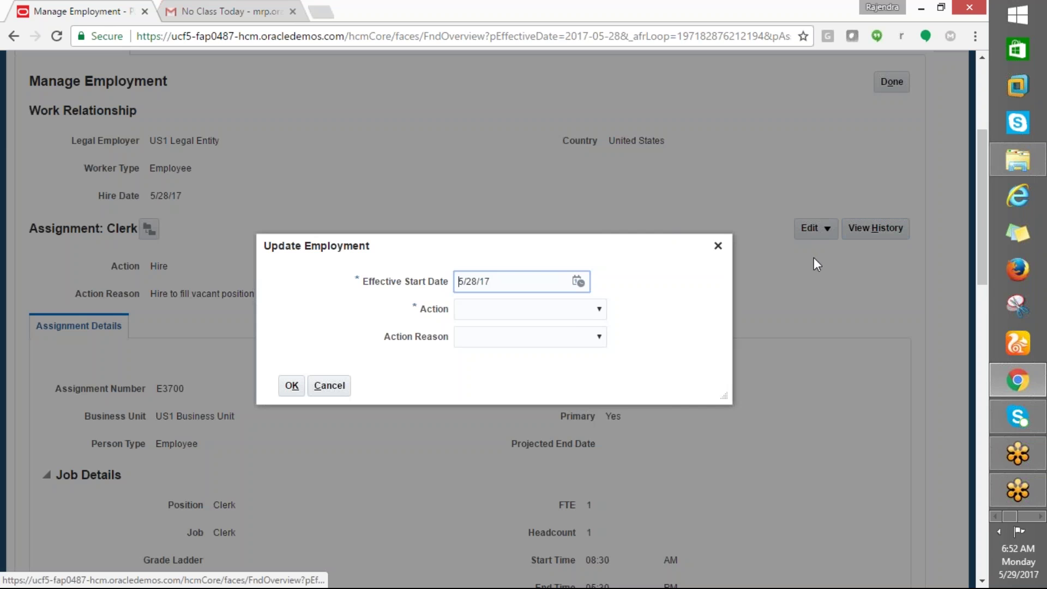
click(589, 311)
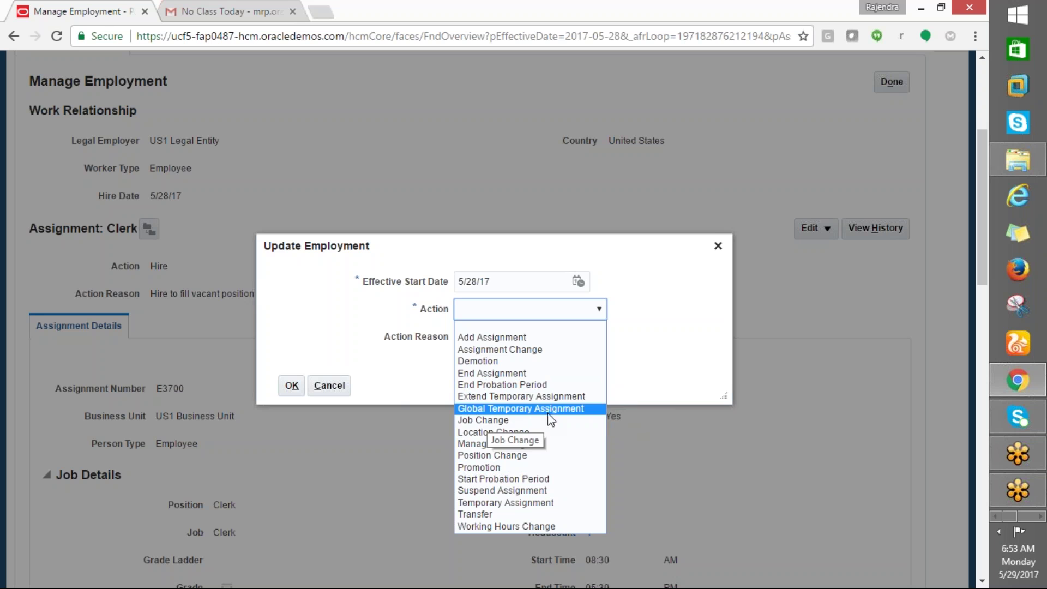
click(479, 513)
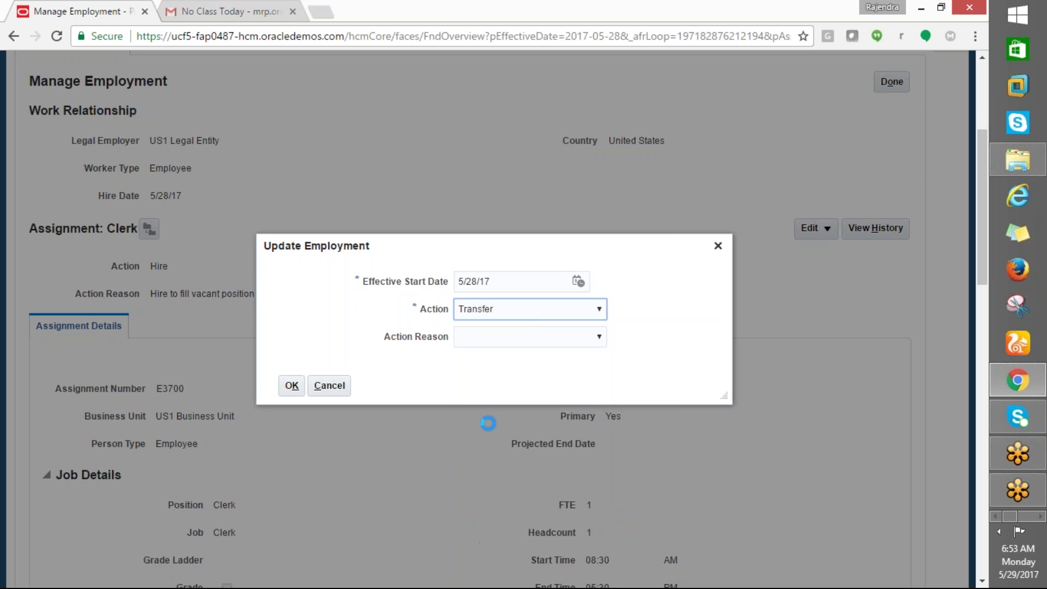
click(598, 310)
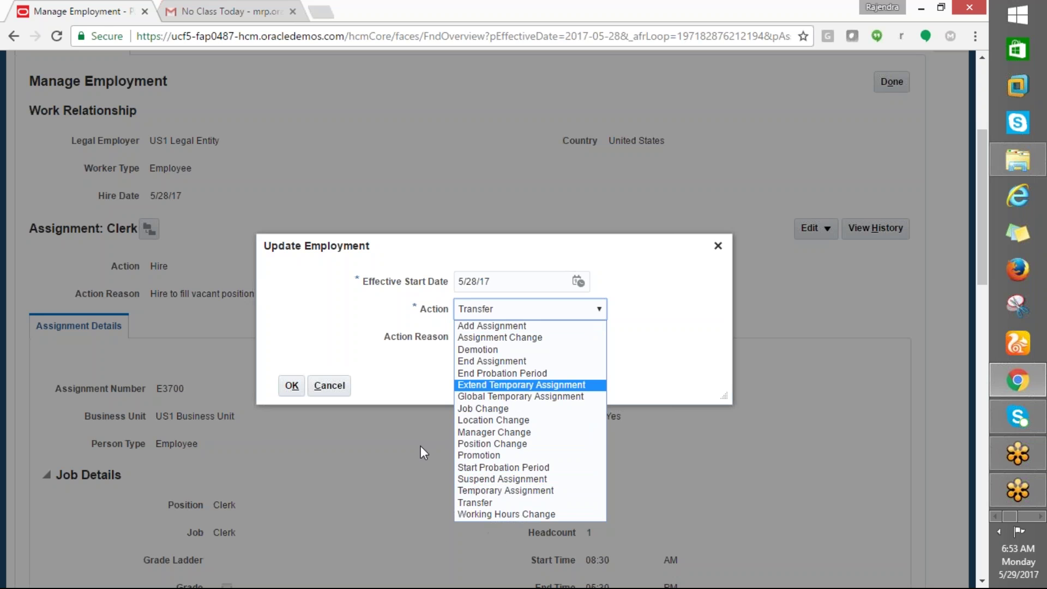
click(420, 375)
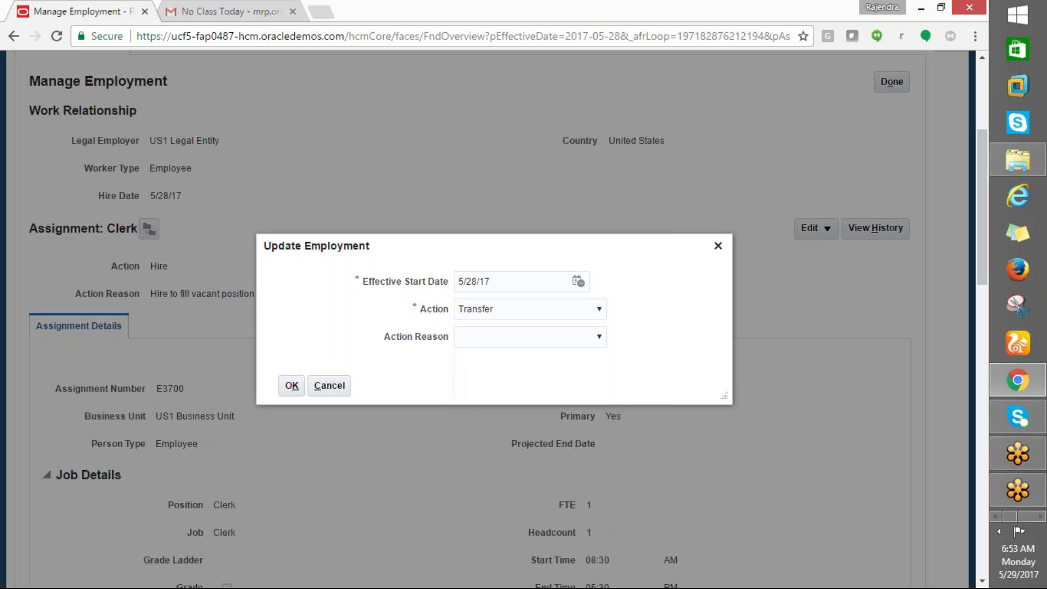
click(598, 337)
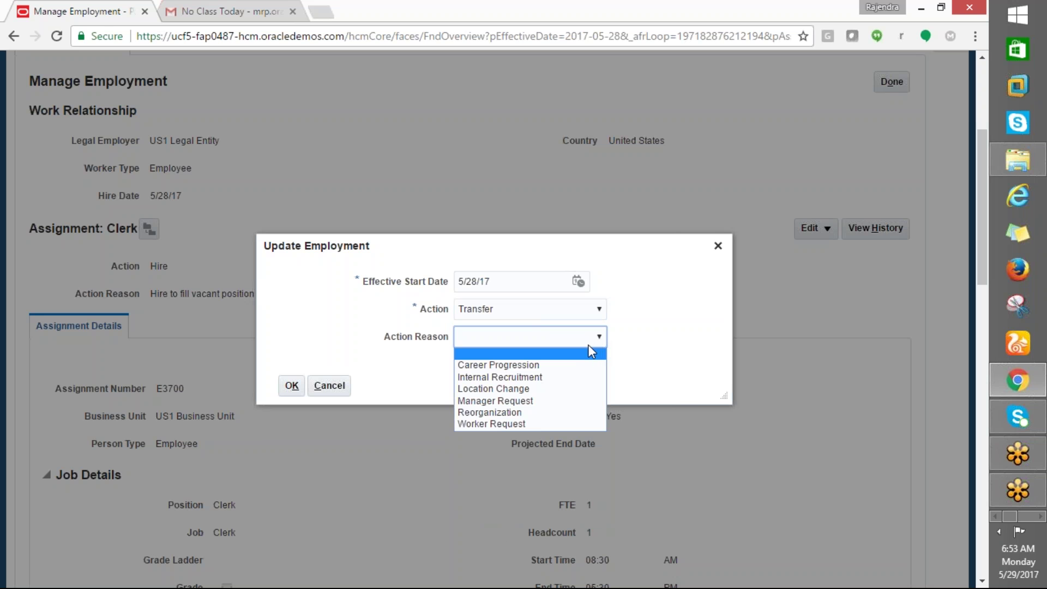
click(495, 388)
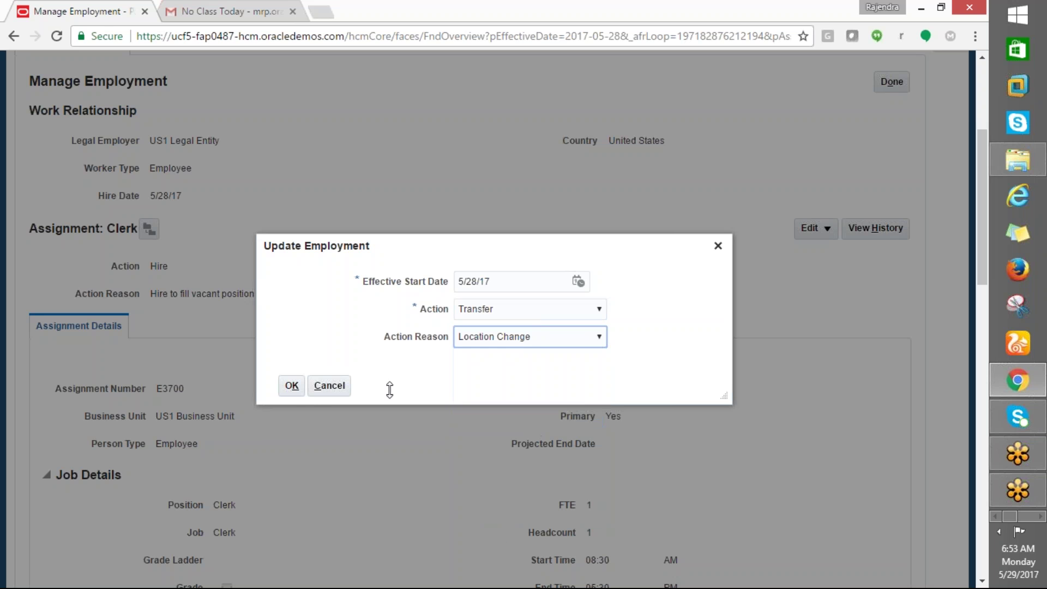
click(291, 387)
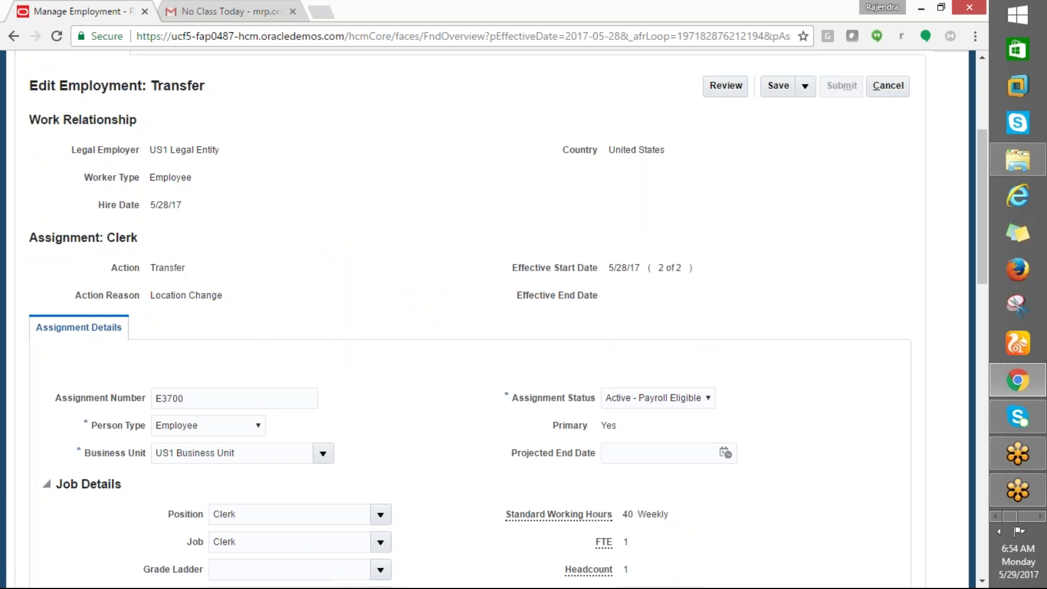
Change the location in the job details to Redwood City and save the transfer.
drag(979, 236, 967, 356)
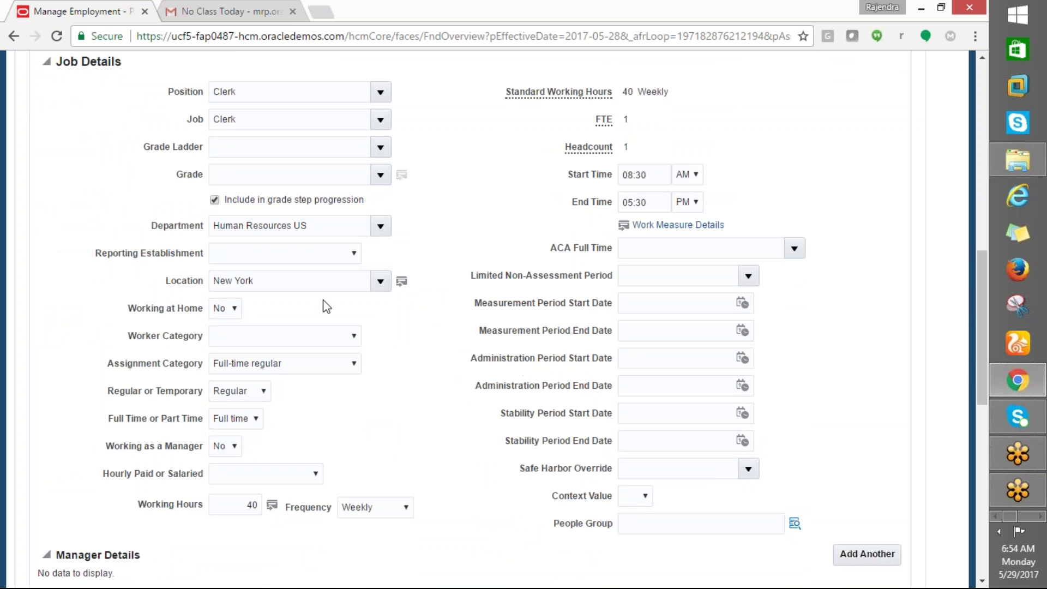
drag(278, 285, 211, 287)
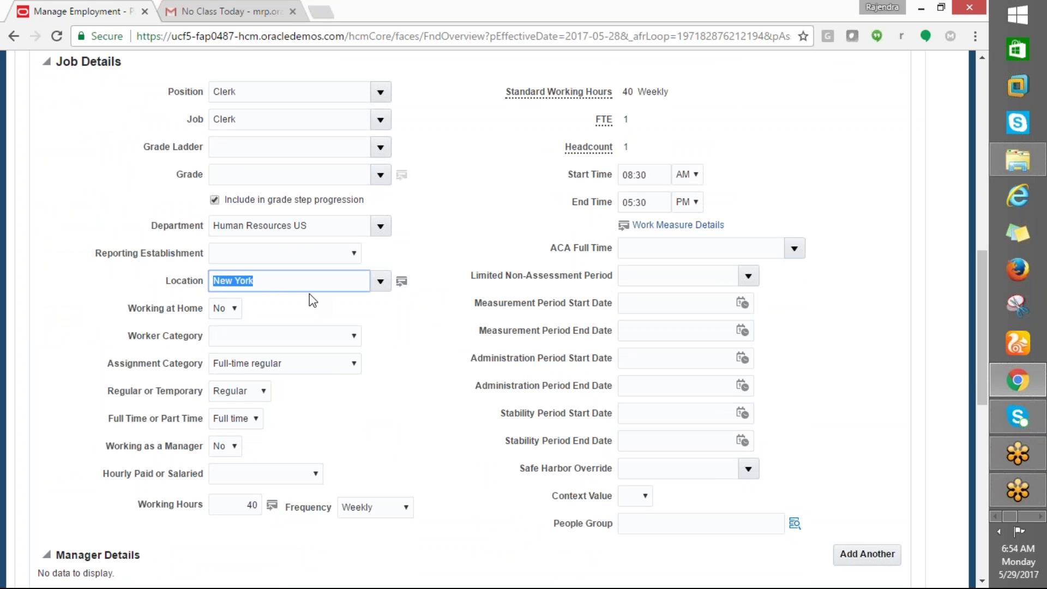
text(RE)
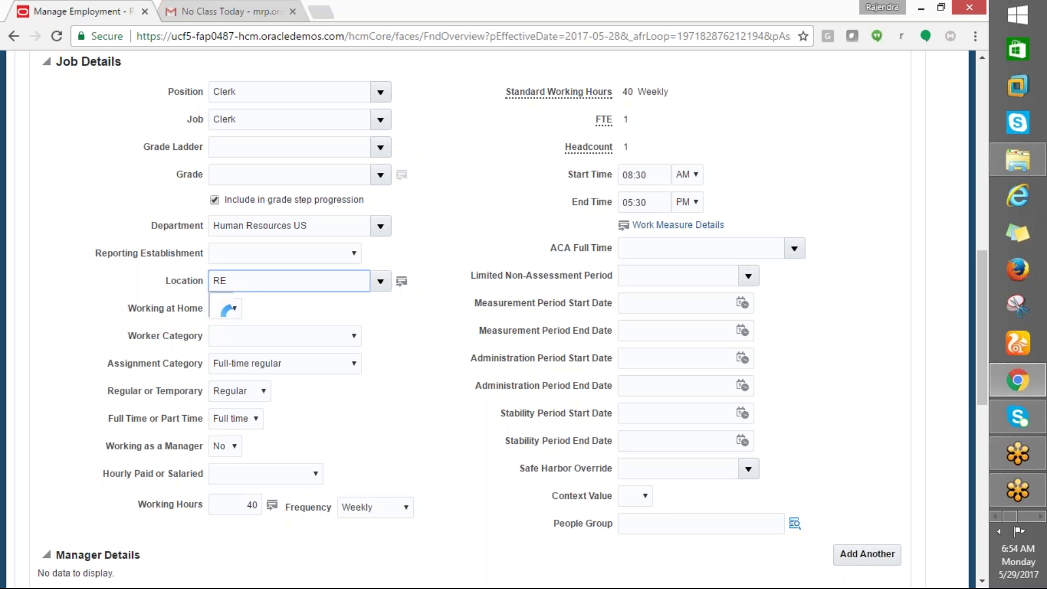
key(BackSpace)
text(ed)
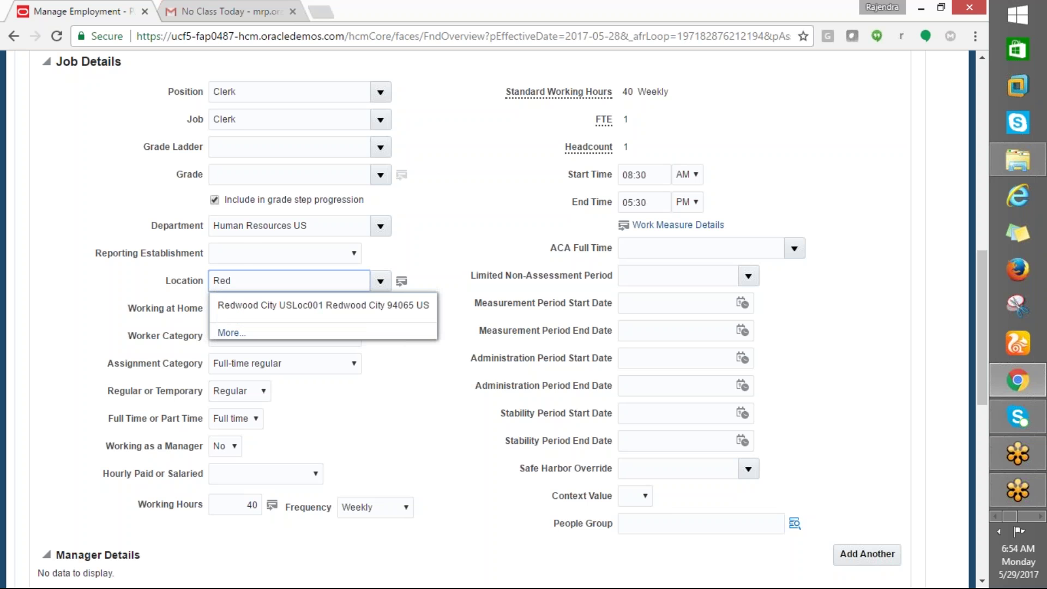
click(268, 305)
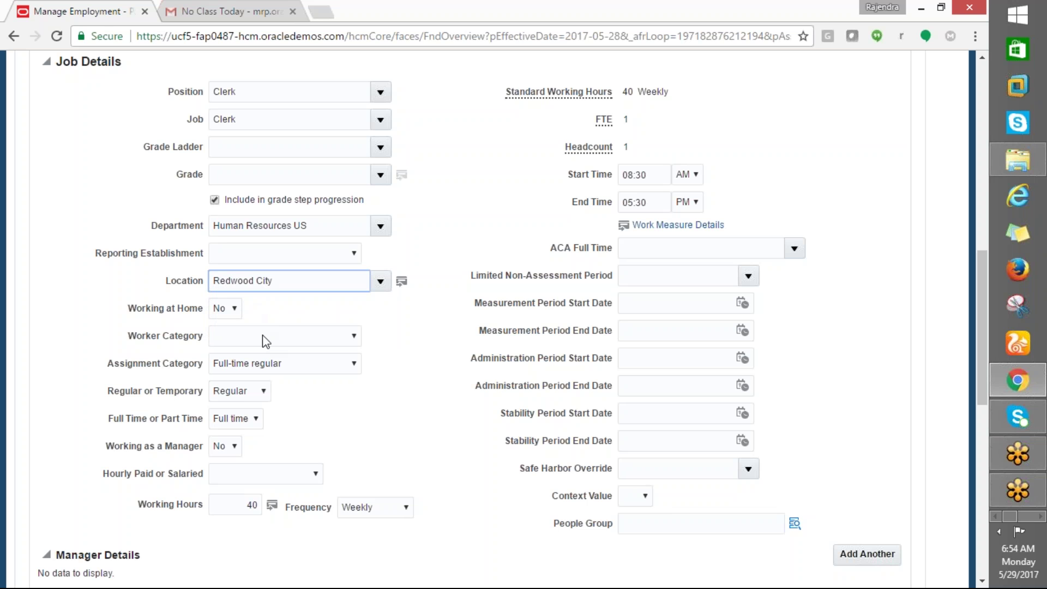
drag(980, 282, 983, 93)
click(774, 316)
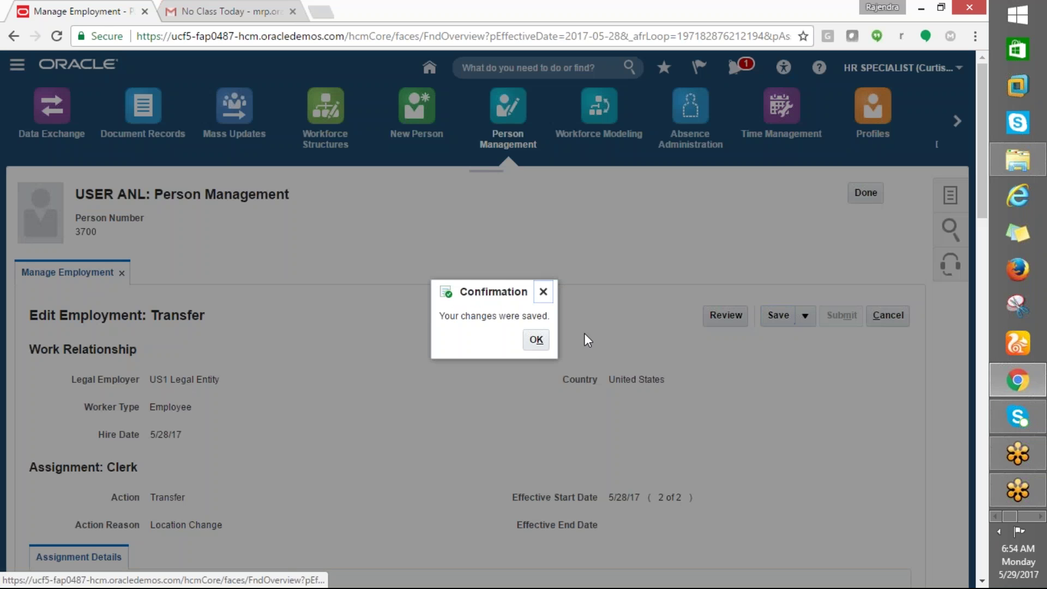
click(536, 340)
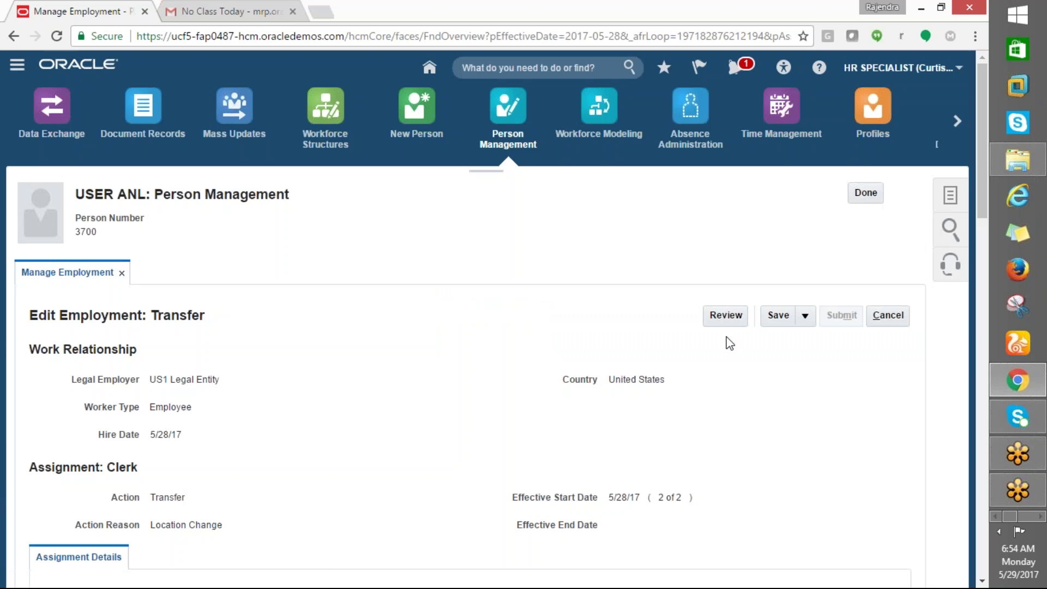
Review the transfer's proposed values through to the approvers section and submit the request.
click(726, 315)
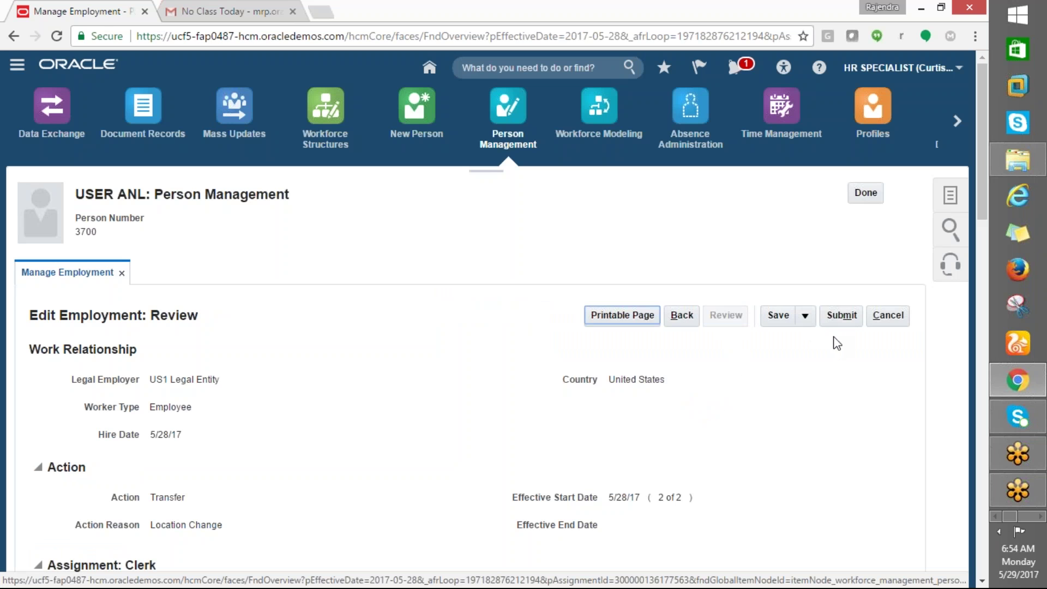
scroll(666, 463, down, 10)
scroll(665, 465, down, 7)
scroll(678, 456, down, 4)
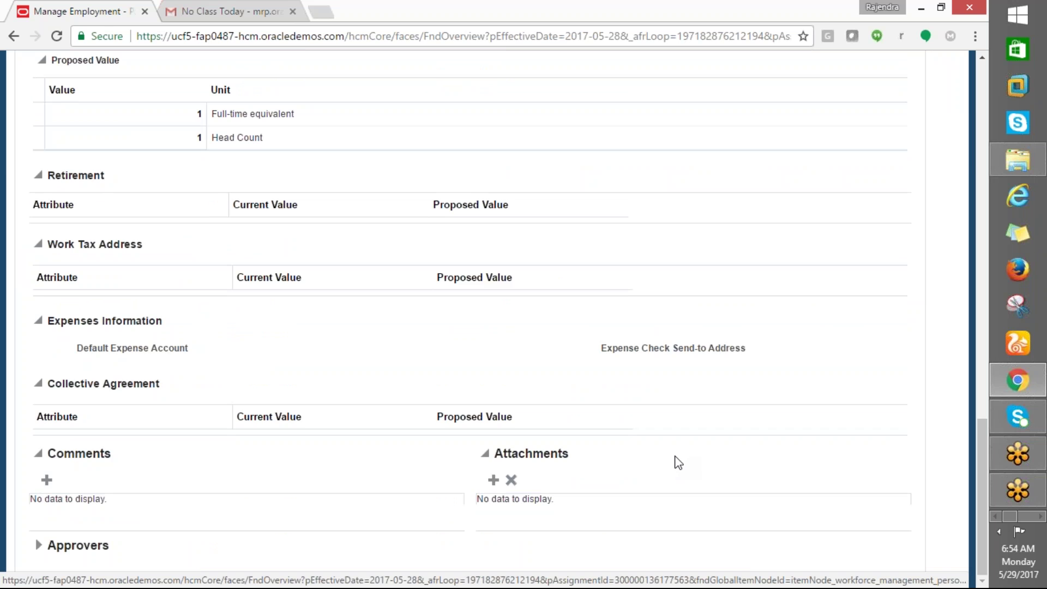
scroll(678, 455, up, 20)
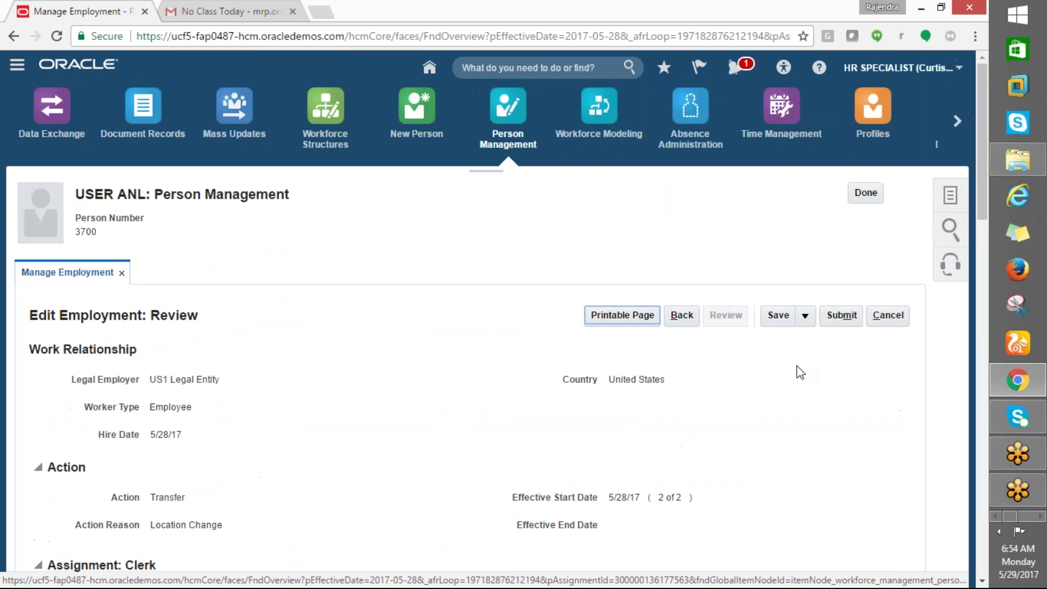
click(841, 316)
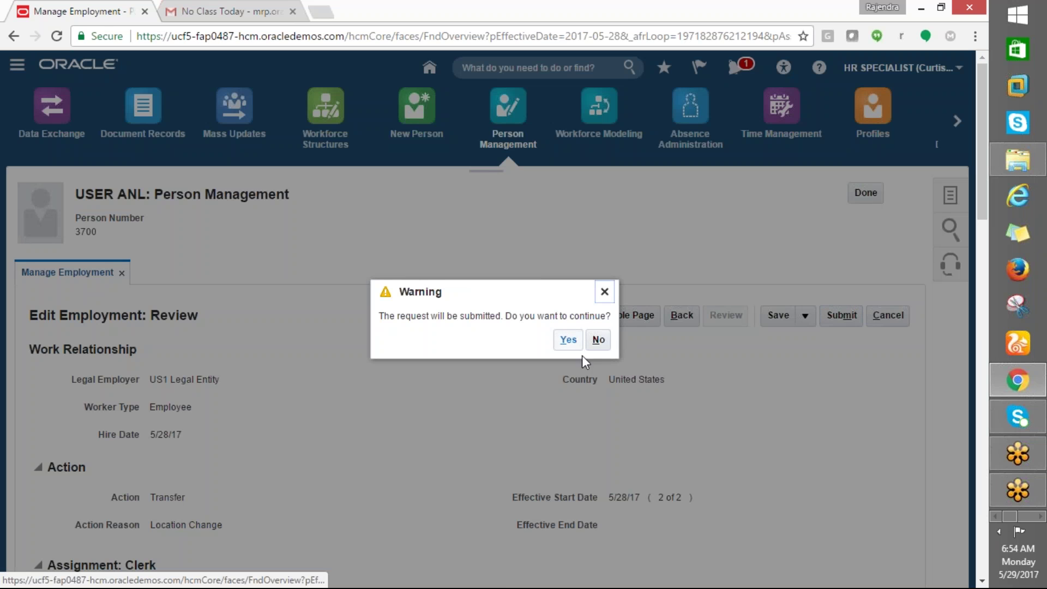
click(568, 339)
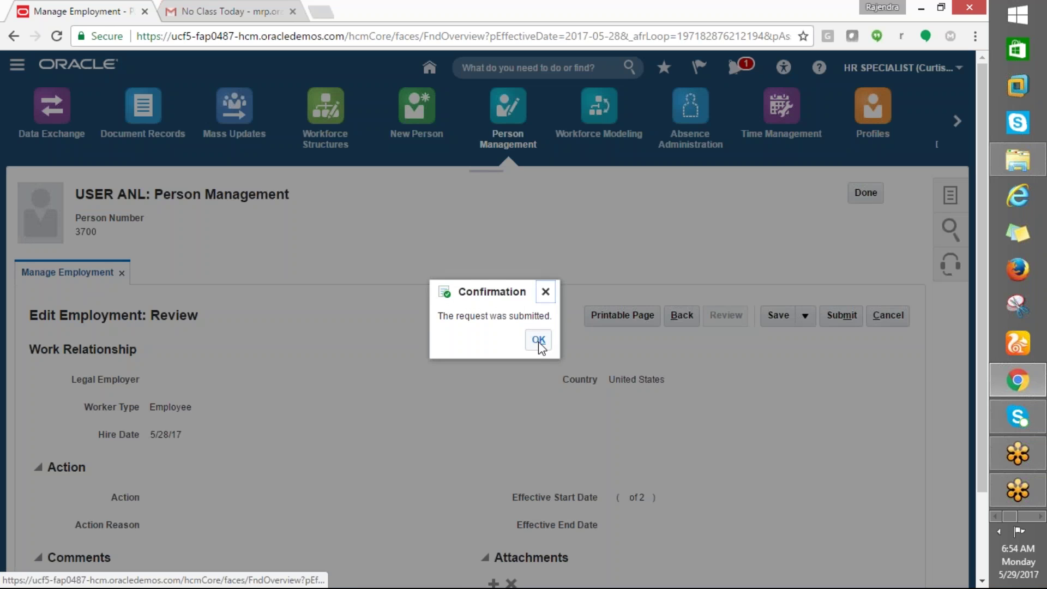
click(539, 343)
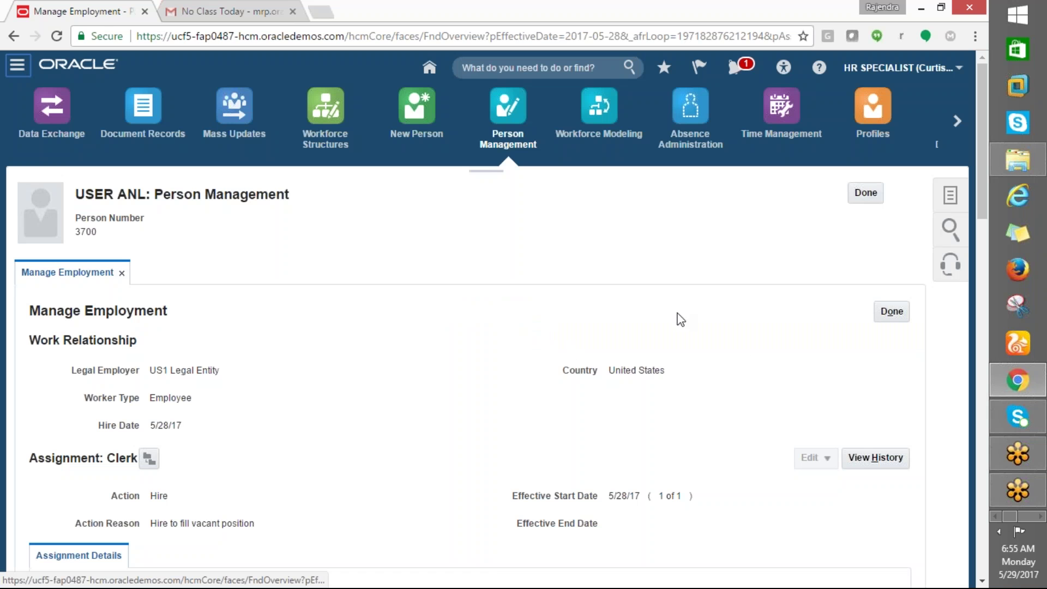
Try to close the employee's record, decline leaving the page, and look over the employment details.
click(863, 193)
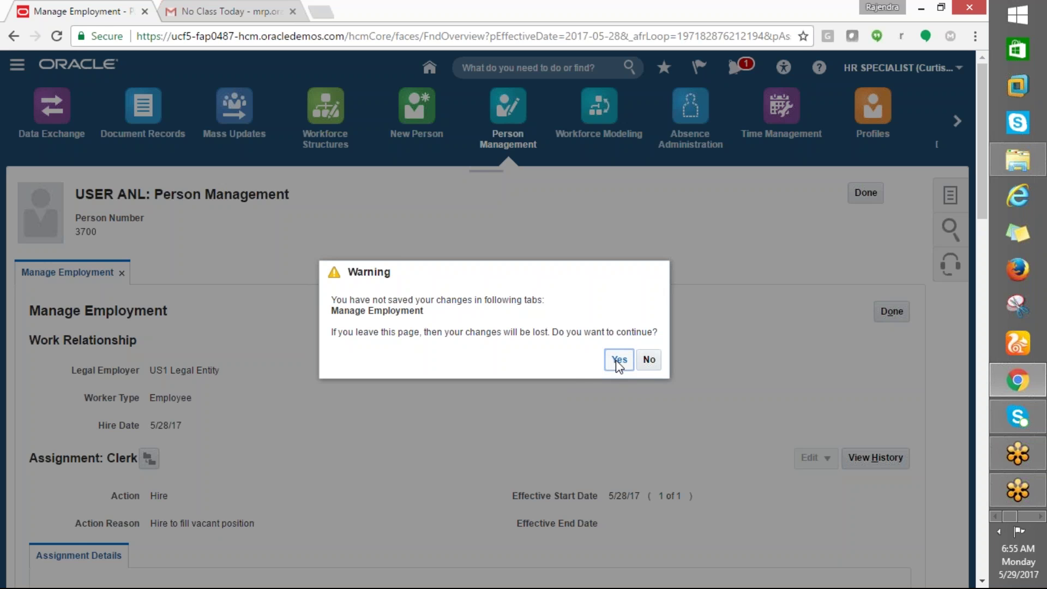
click(646, 359)
scroll(724, 411, down, 20)
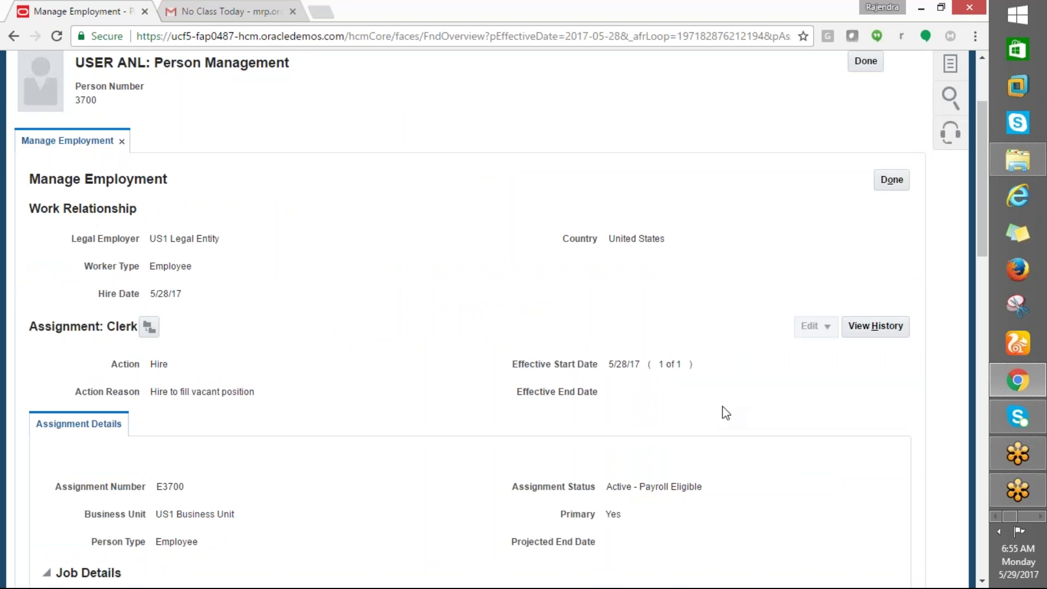
scroll(680, 467, up, 20)
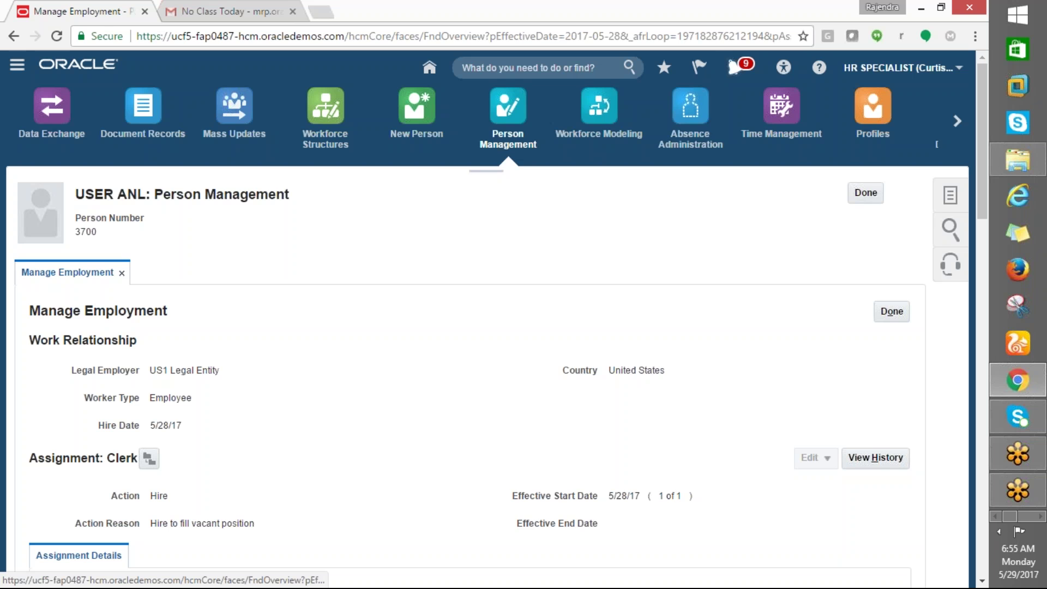
Check the recent notifications for the transfer's approval, and leave the employee's record without keeping the unsaved changes.
click(732, 69)
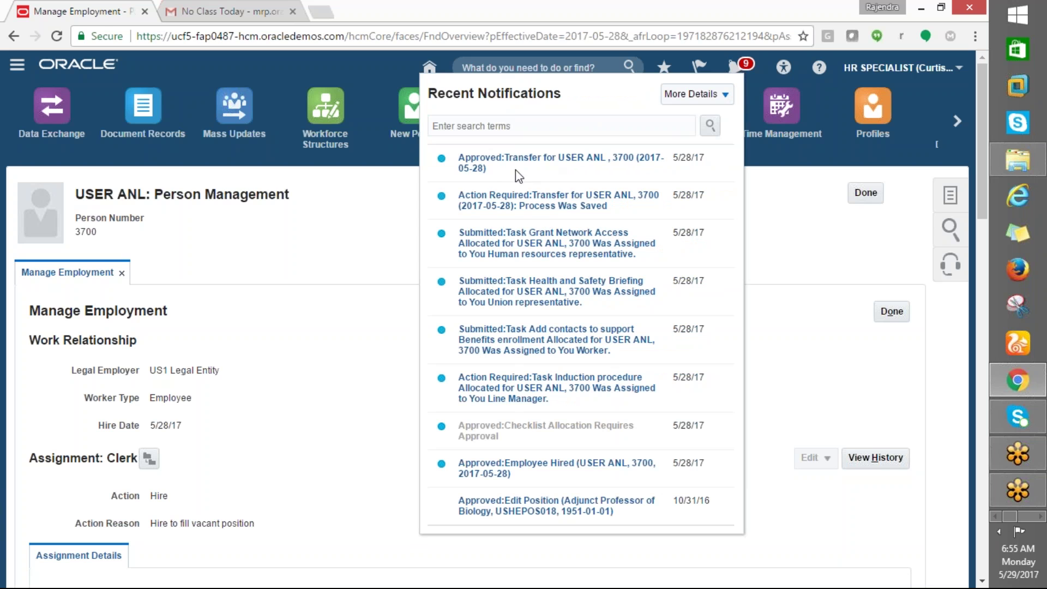
click(353, 263)
click(871, 196)
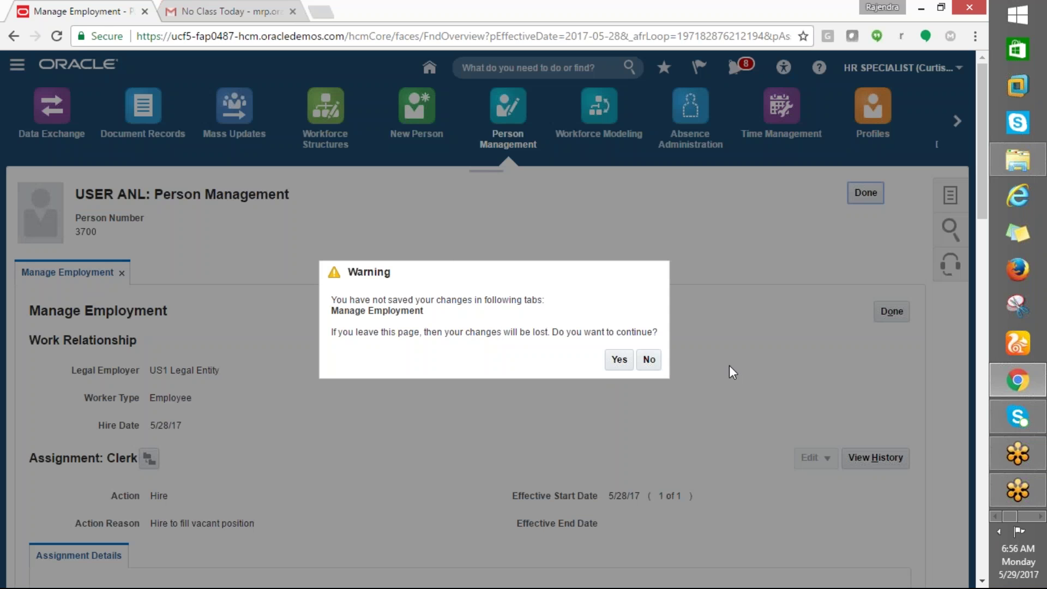
click(619, 360)
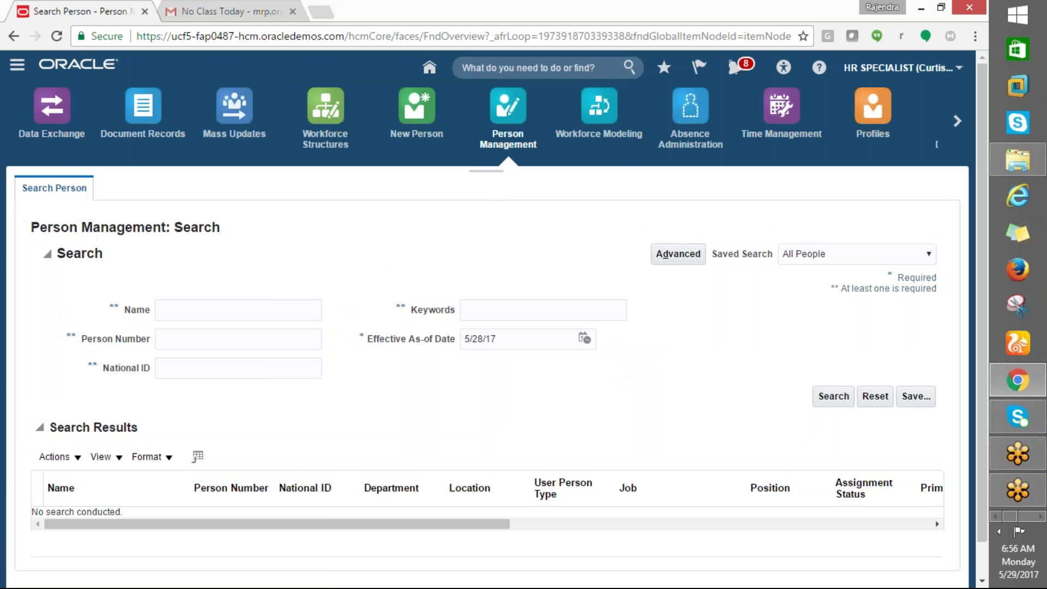
Search for the employee by person number and open the matching employment record.
click(171, 339)
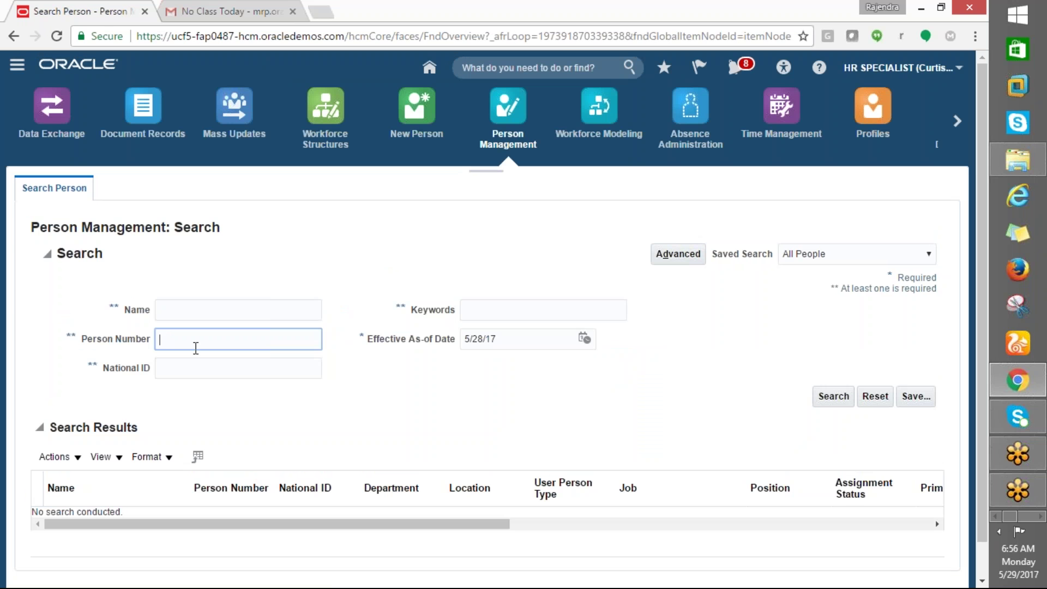
text(3700)
click(830, 397)
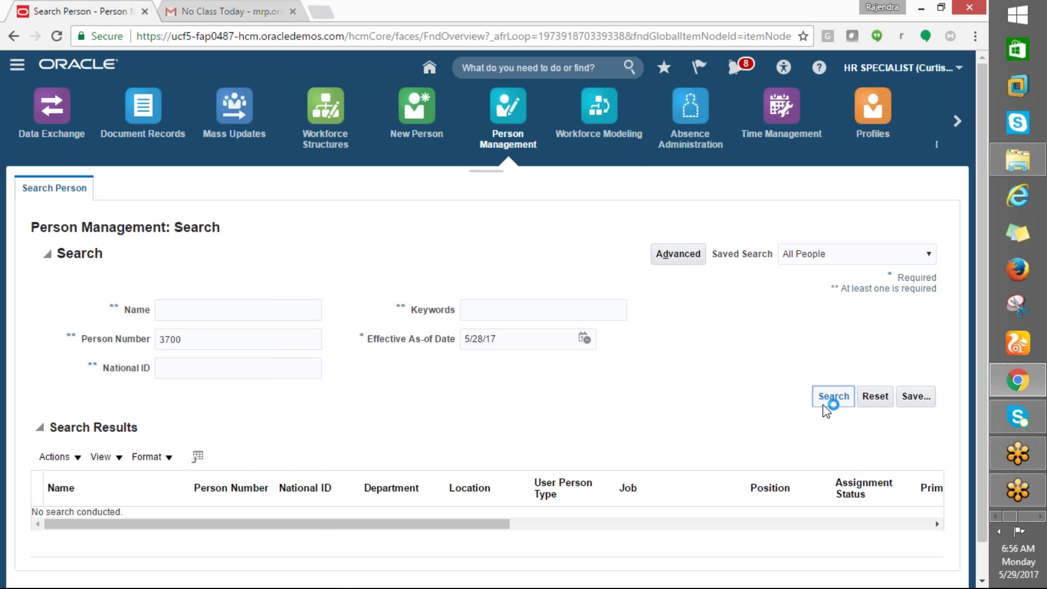
scroll(627, 420, down, 1)
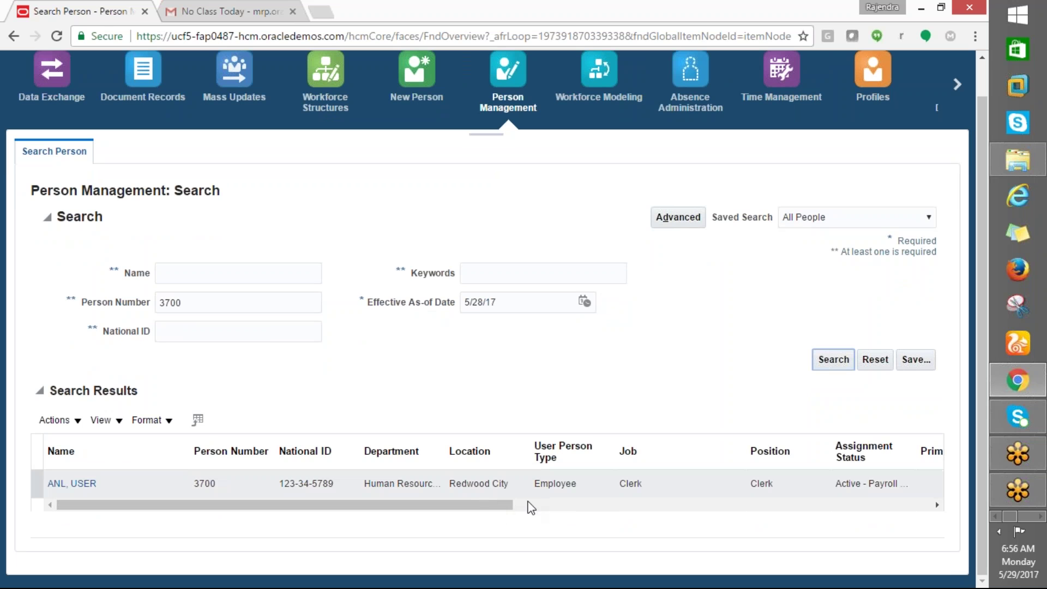
click(61, 485)
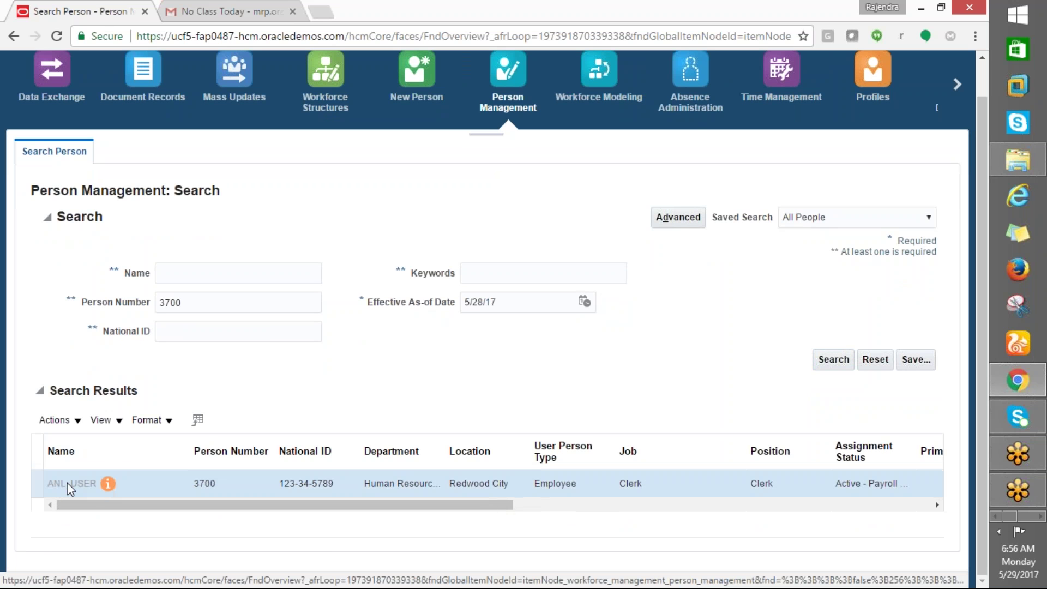
click(68, 484)
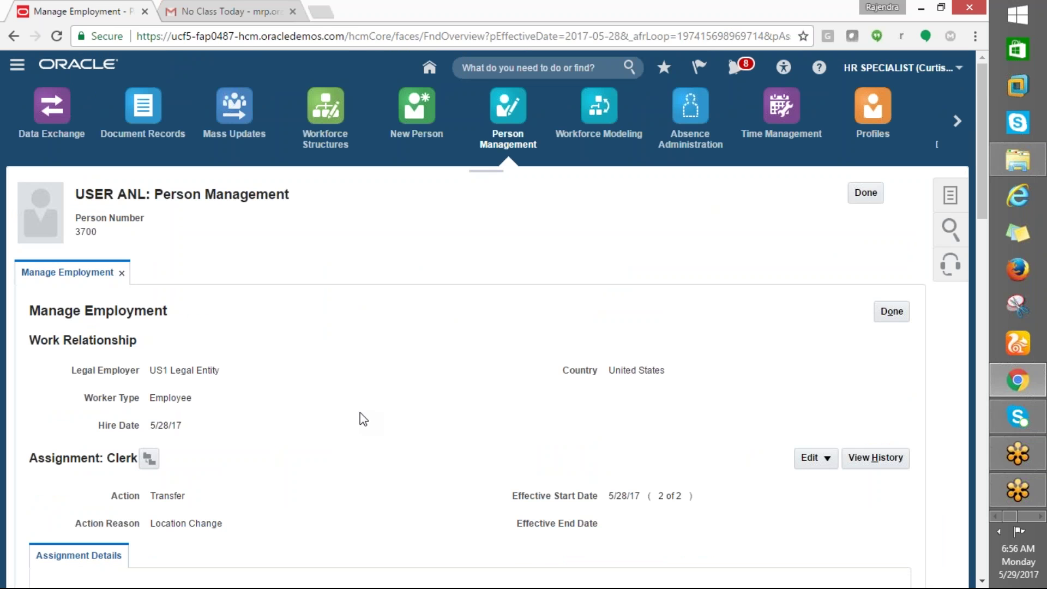
View the Clerk assignment's history and examine the changed attributes, actions and action reasons.
click(875, 459)
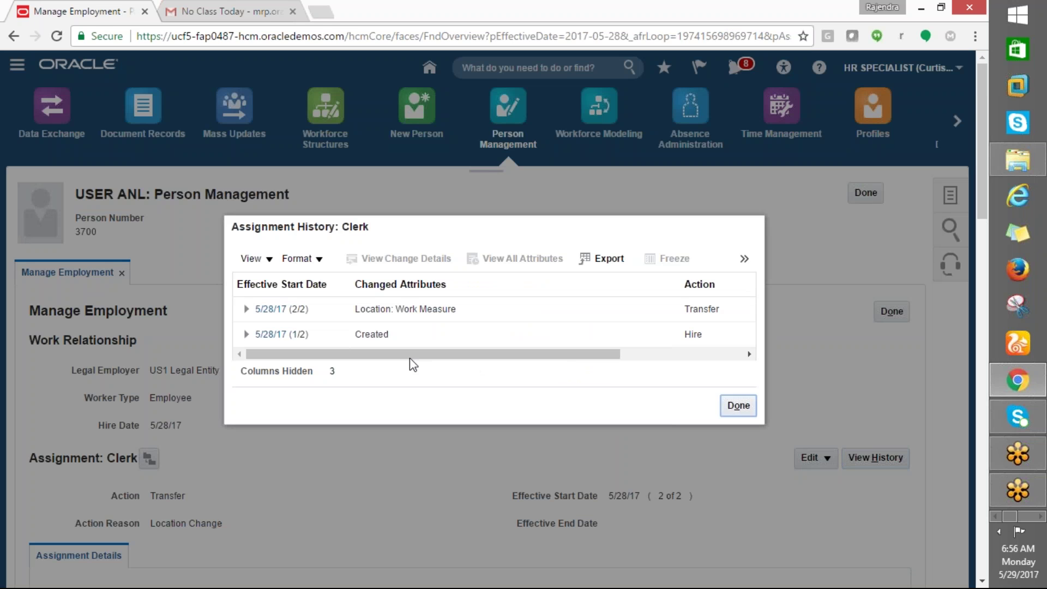
drag(358, 355, 548, 377)
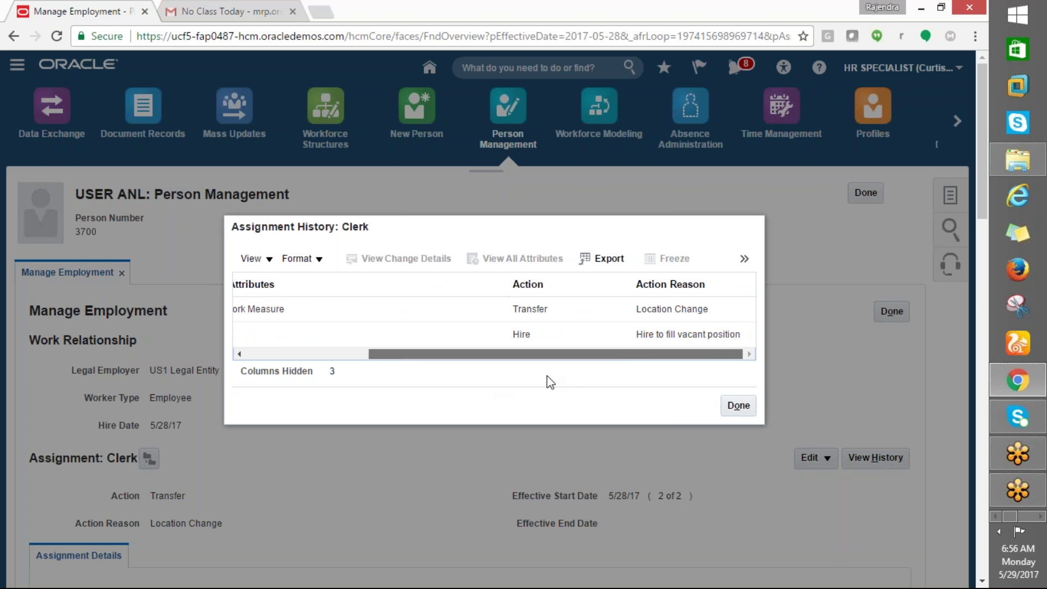
drag(551, 354, 540, 376)
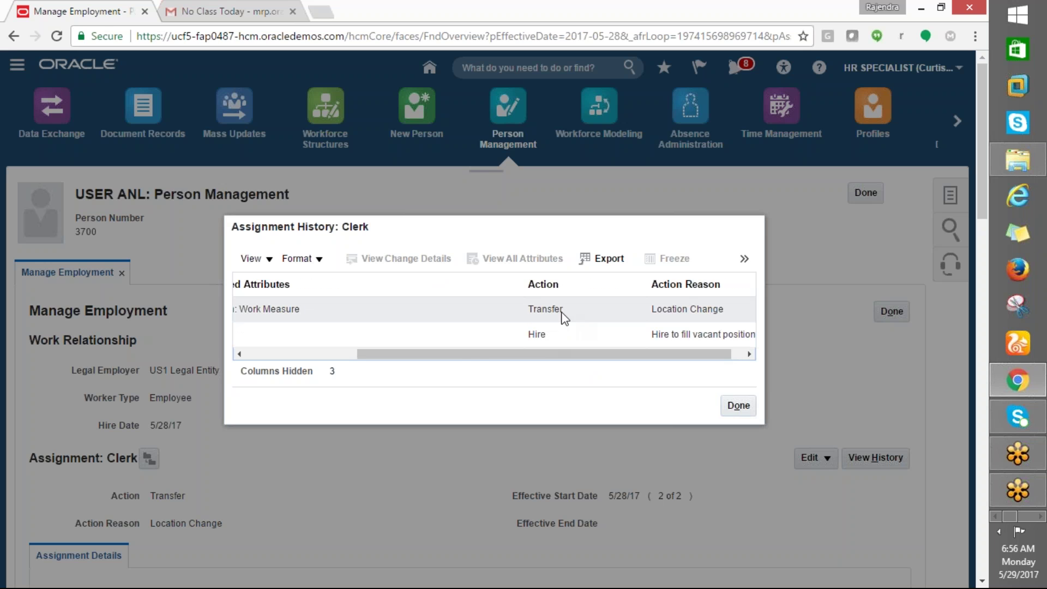
drag(460, 351, 316, 360)
Detach the assignment history table to view all its columns at full size.
click(265, 259)
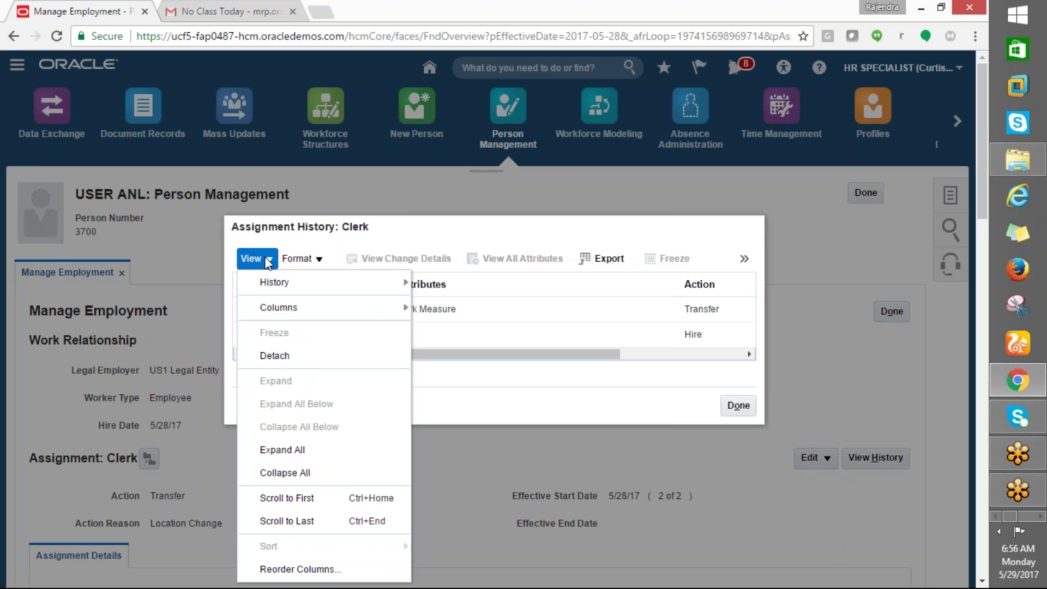
mouse_move(268, 282)
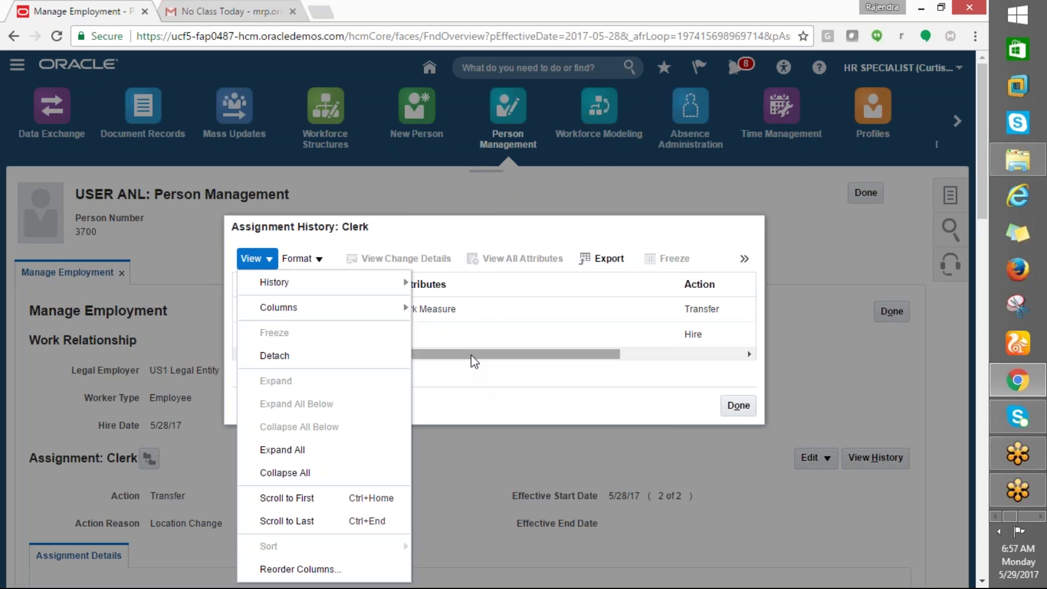
click(274, 357)
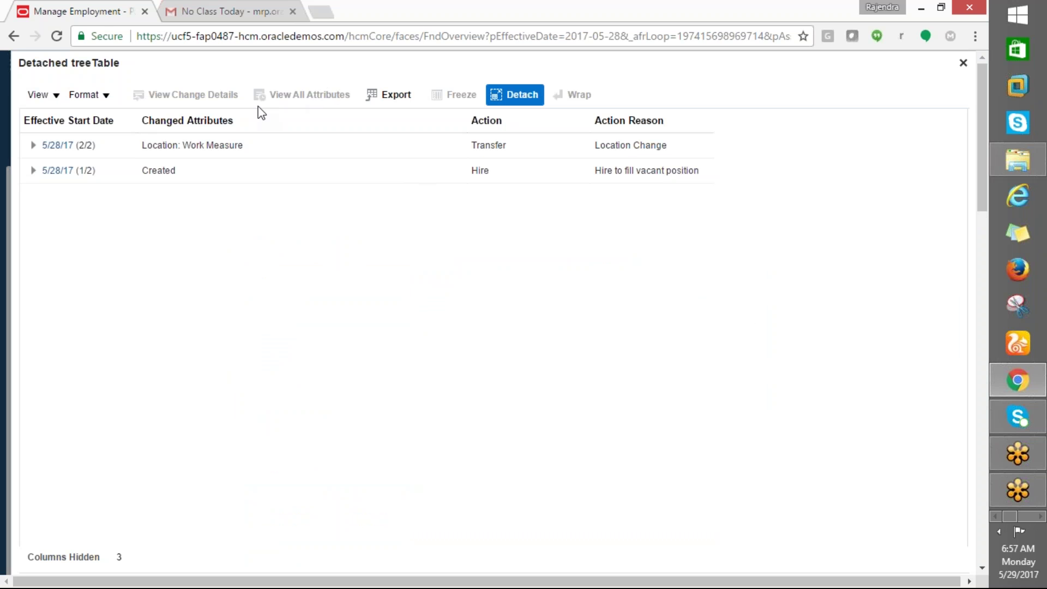
Display the assignment history by object and look over the listed work measures and assignment.
click(60, 97)
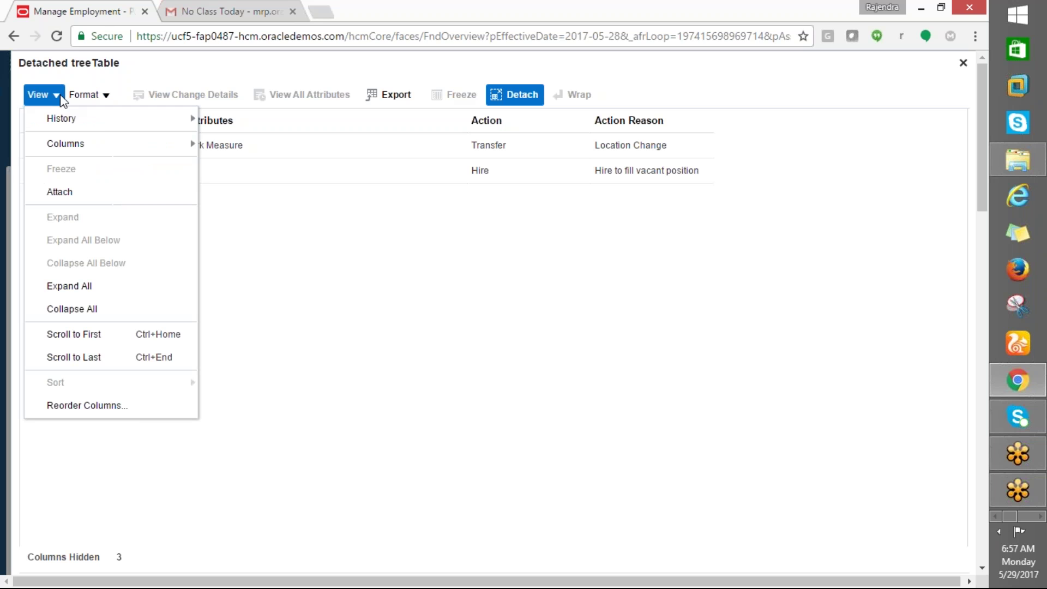
mouse_move(192, 123)
click(238, 143)
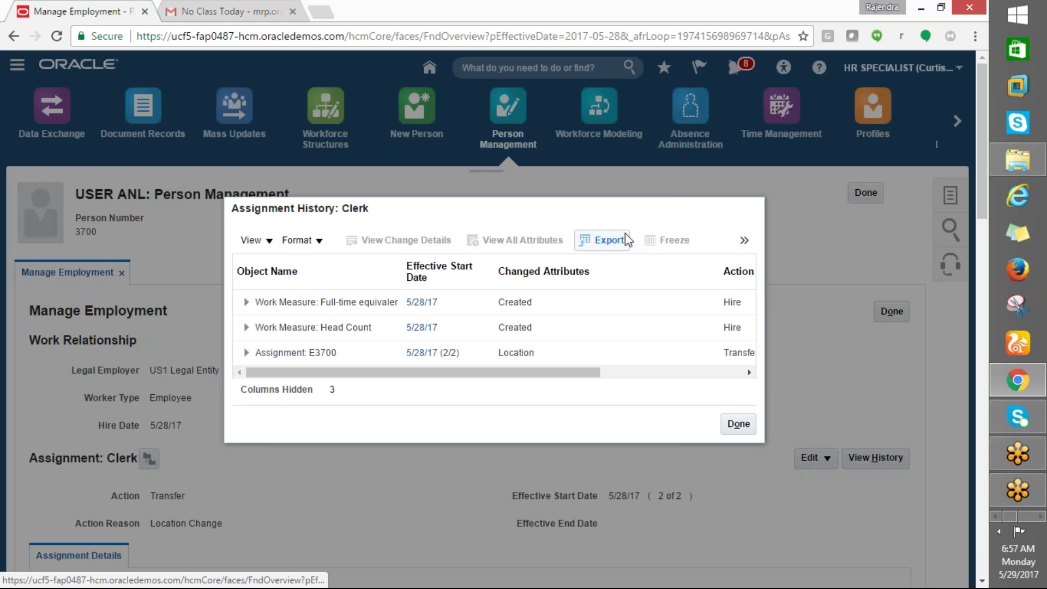
mouse_move(411, 376)
mouse_down()
mouse_move(600, 392)
mouse_move(406, 385)
mouse_up()
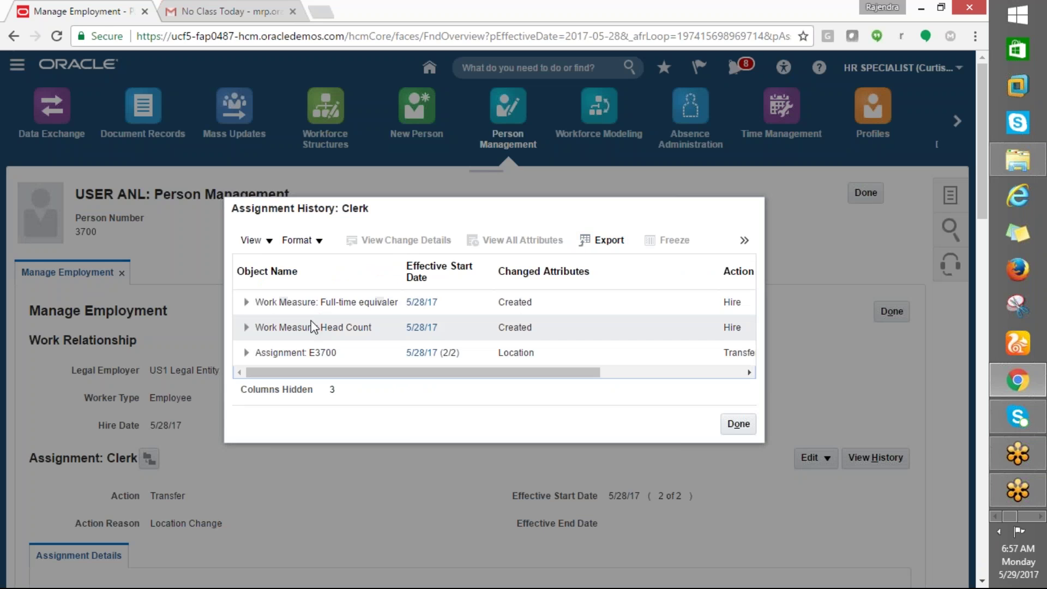
Return the assignment history display to by date.
click(255, 240)
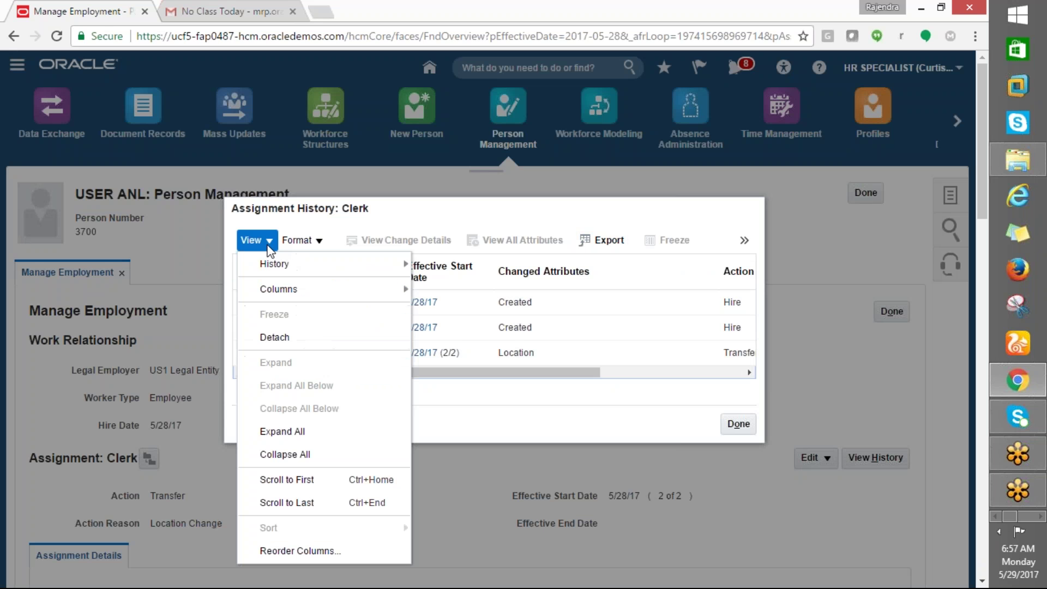
mouse_move(360, 272)
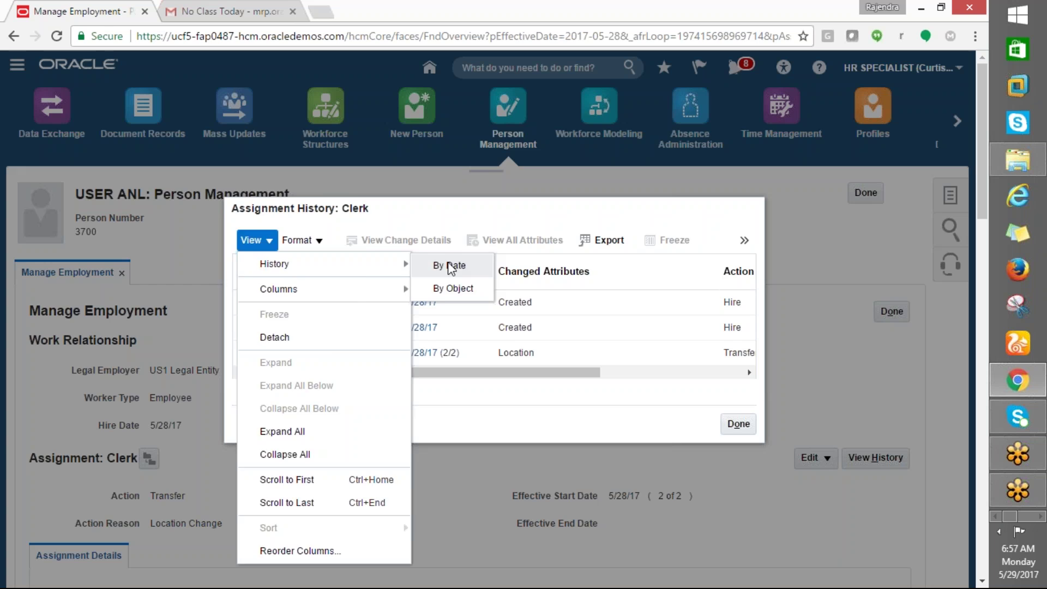
click(449, 266)
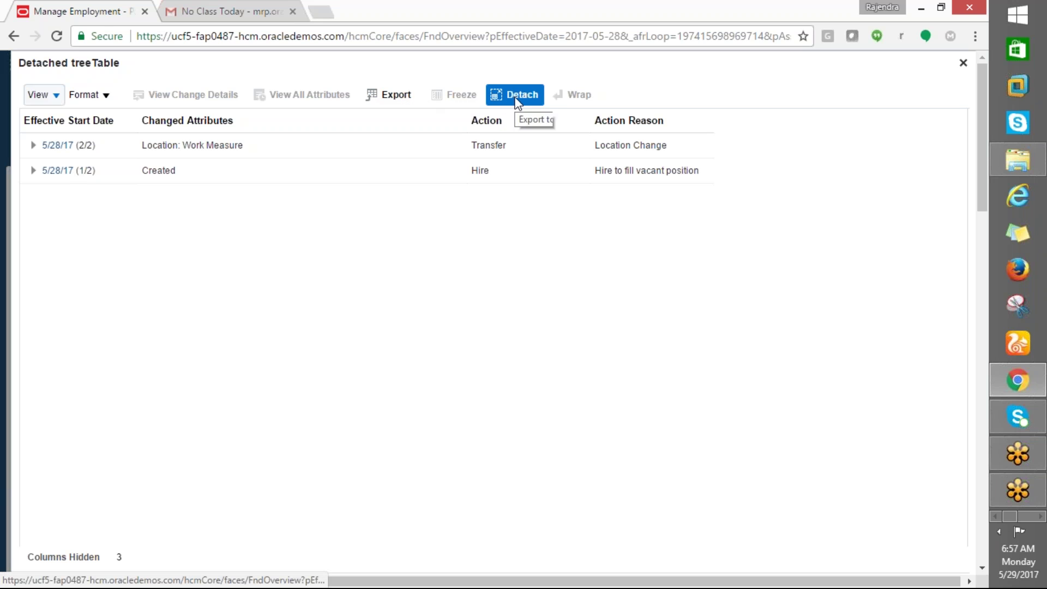
Look over the detached table's format and view options, and close the table and the assignment history.
click(105, 96)
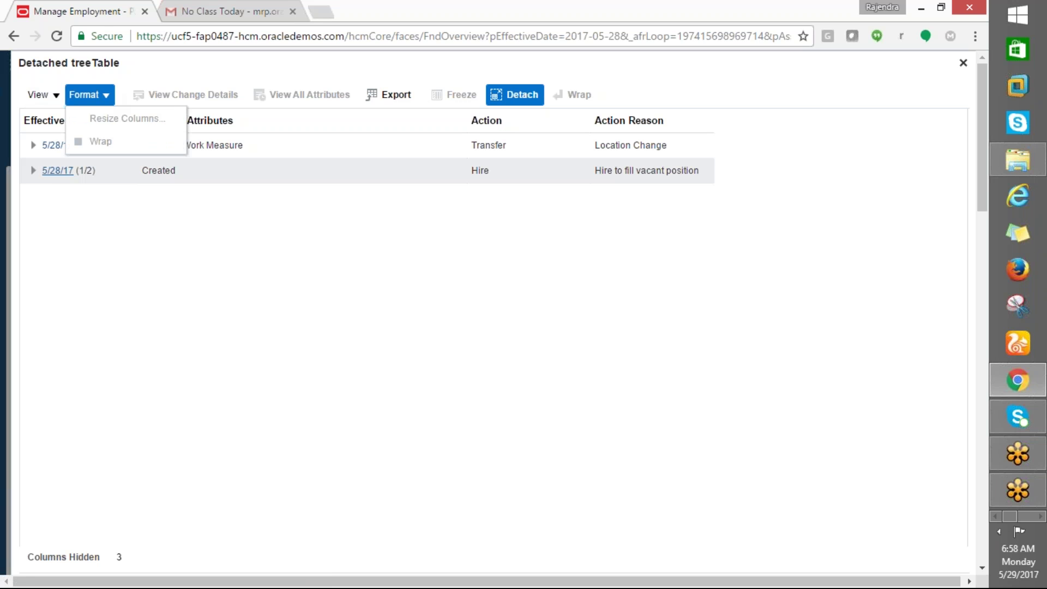
click(56, 102)
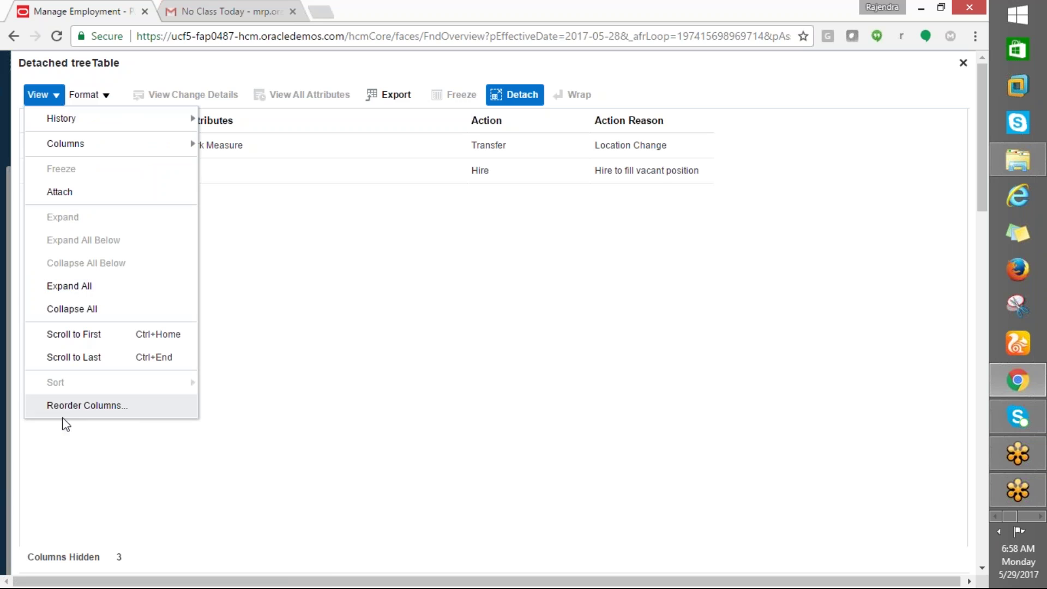
click(404, 273)
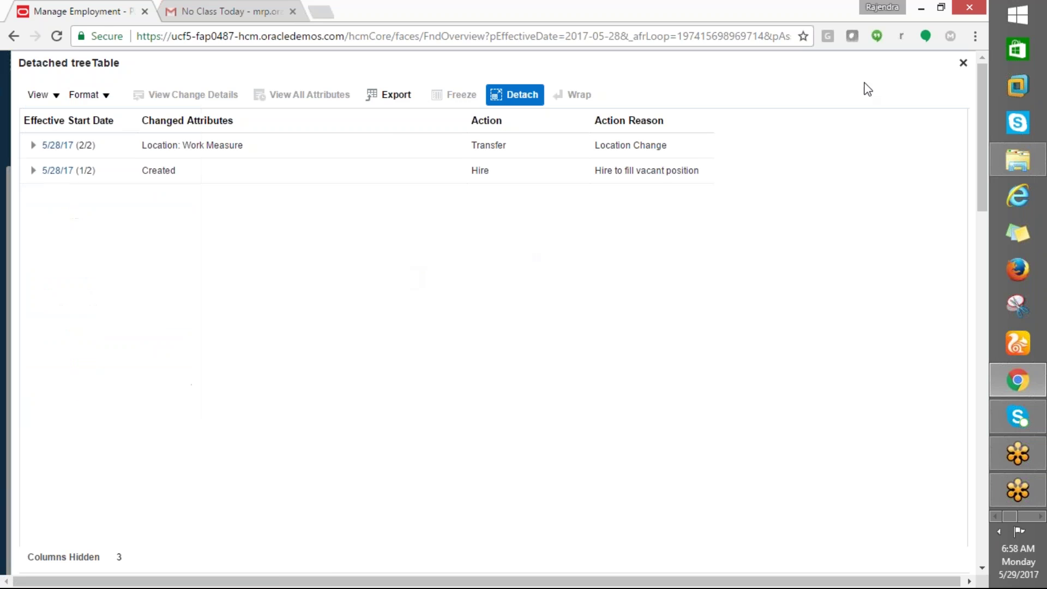
click(962, 63)
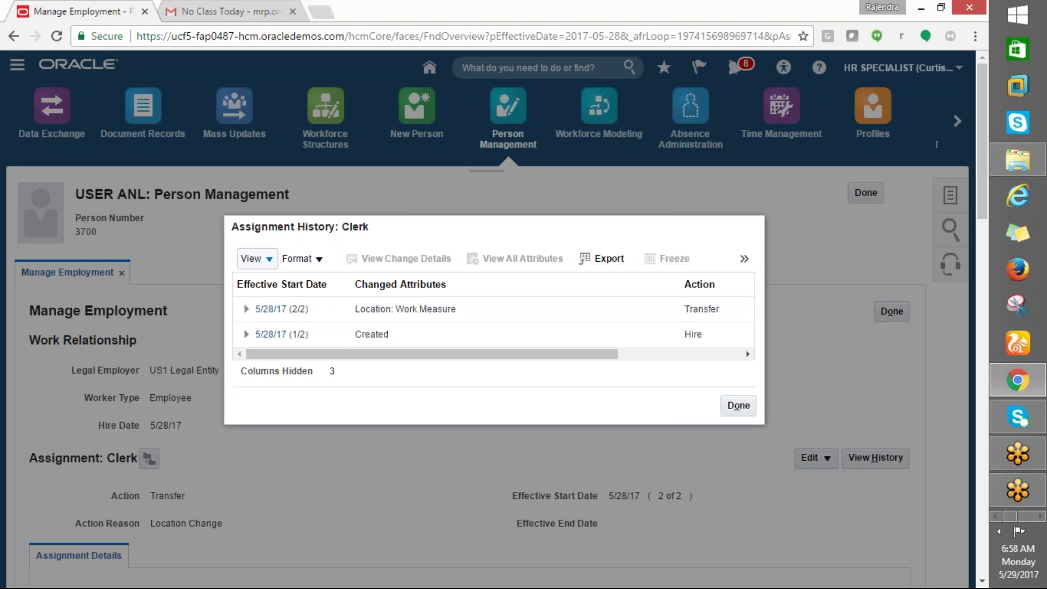
click(744, 410)
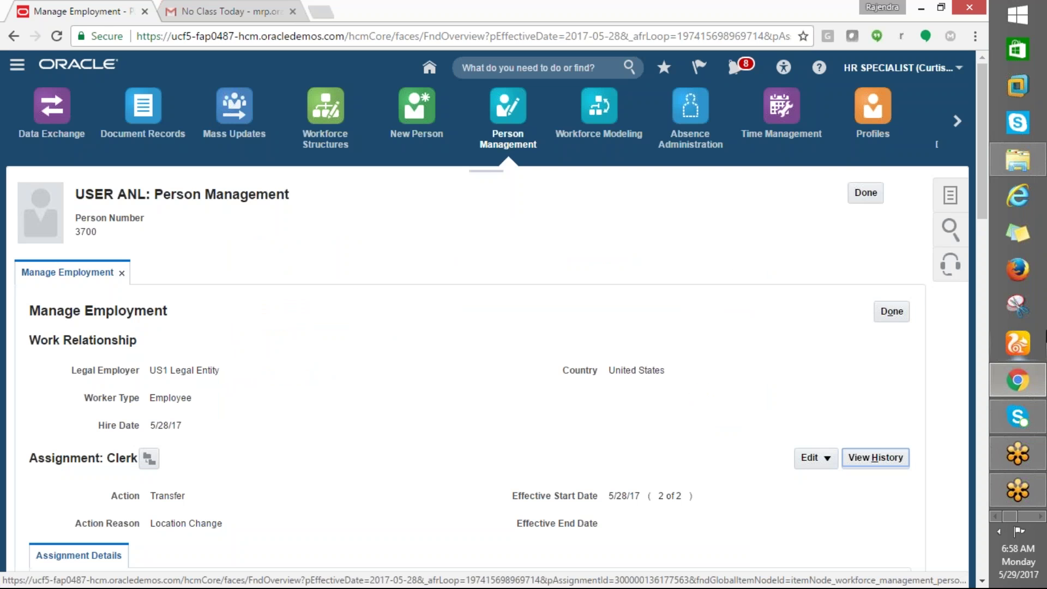
Switch to the HCM workbook in Excel and show the 29-05-17 sheet.
click(1040, 518)
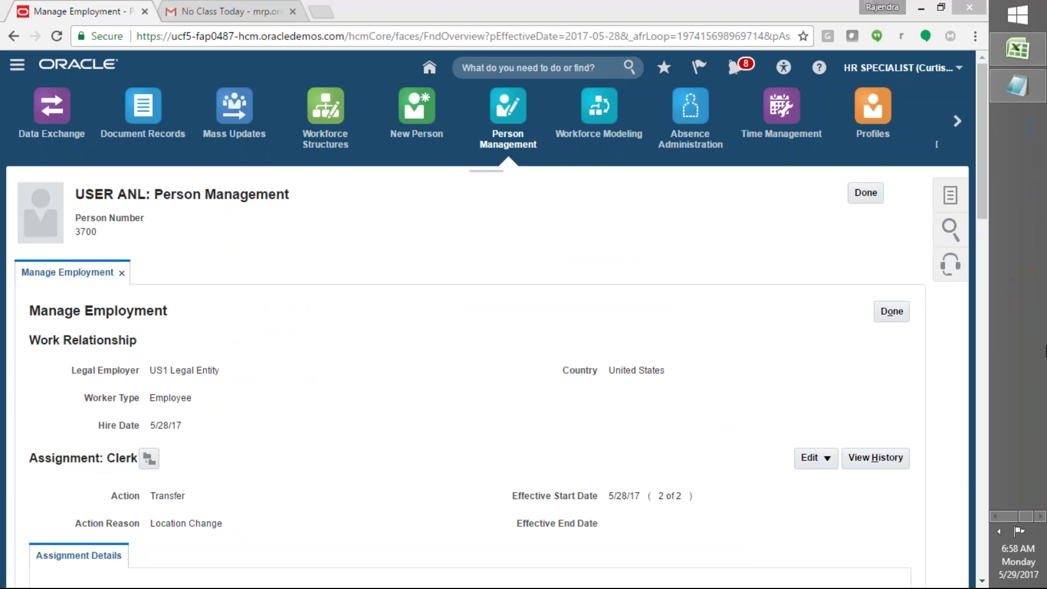
click(1016, 61)
click(480, 564)
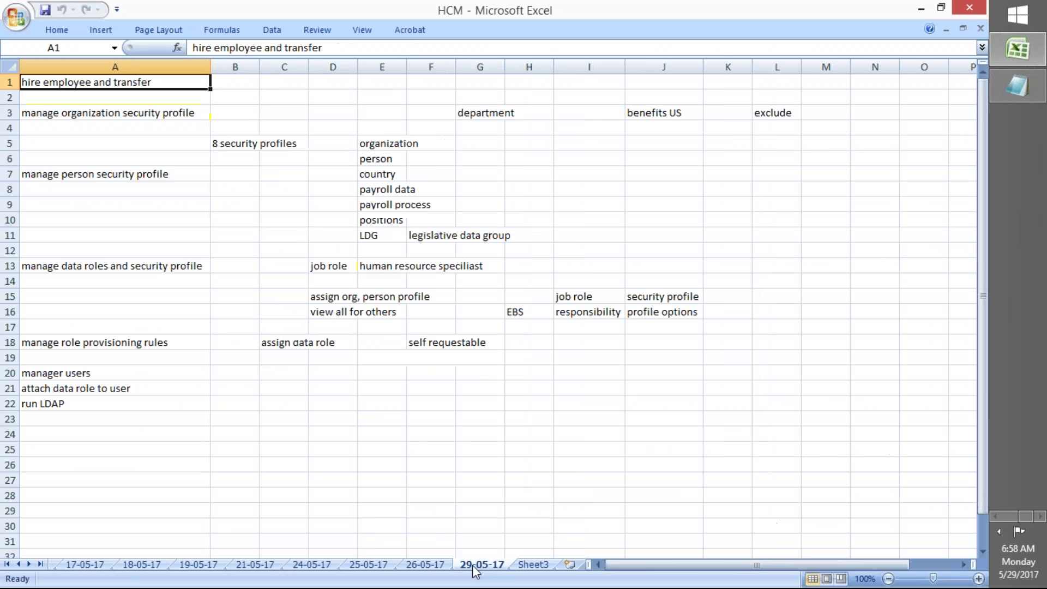
Fill cell A1, "hire employee and transfer", with yellow to highlight the topic.
click(48, 28)
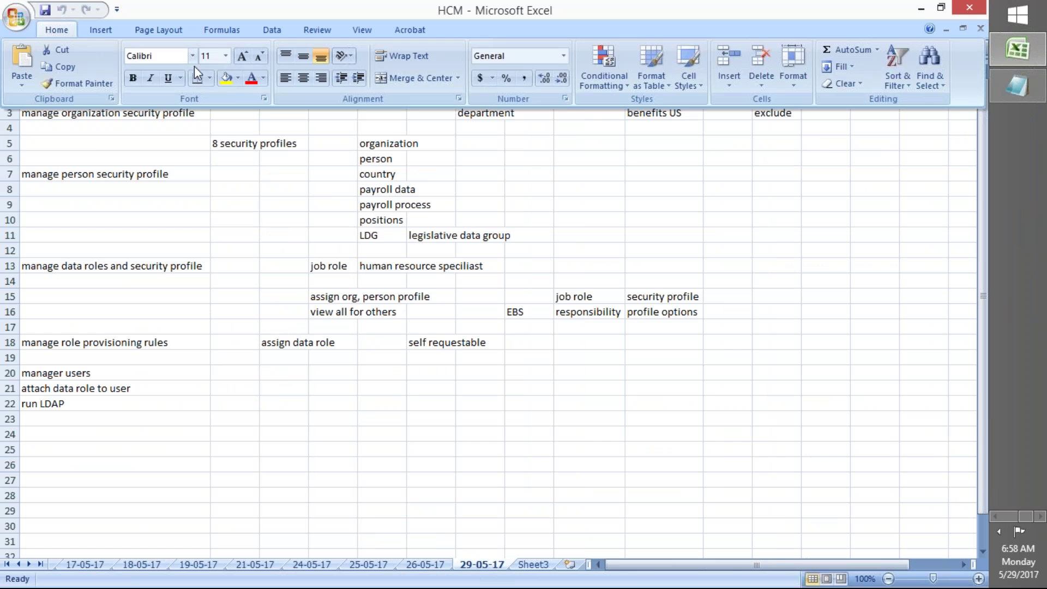
click(216, 70)
click(90, 145)
Autofit the widths of columns E and B to their contents.
click(72, 113)
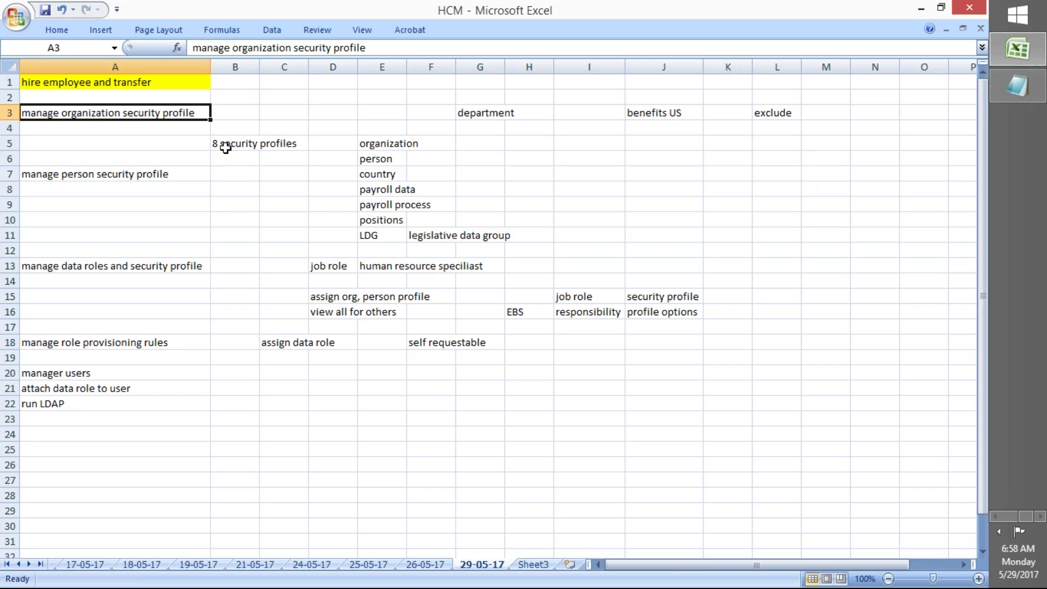
double_click(406, 67)
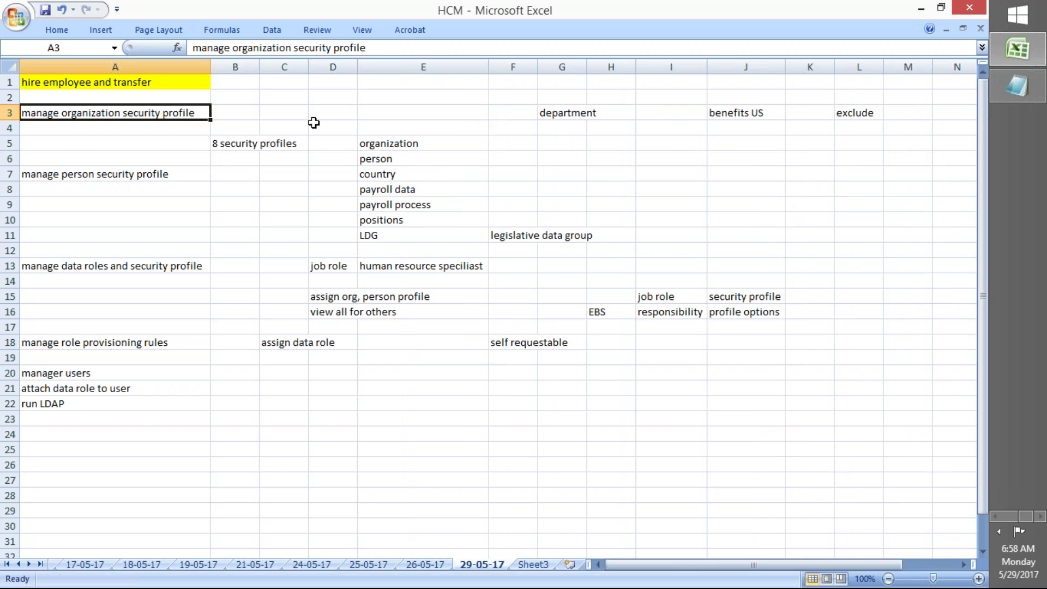
double_click(259, 67)
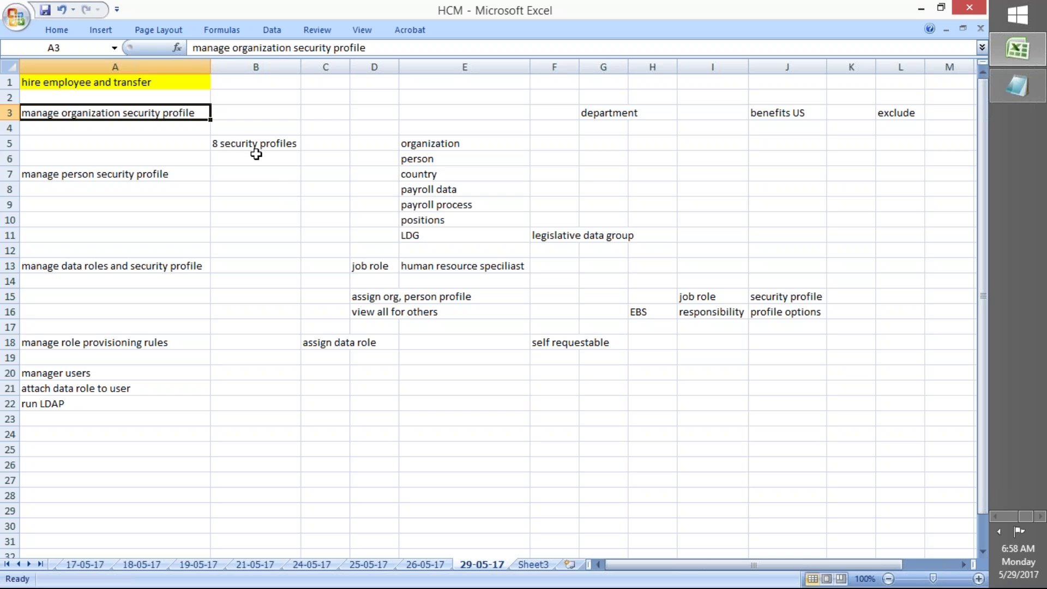
Go through the list of security profile types beside "8 security profiles", from organization to positions.
click(238, 140)
click(417, 140)
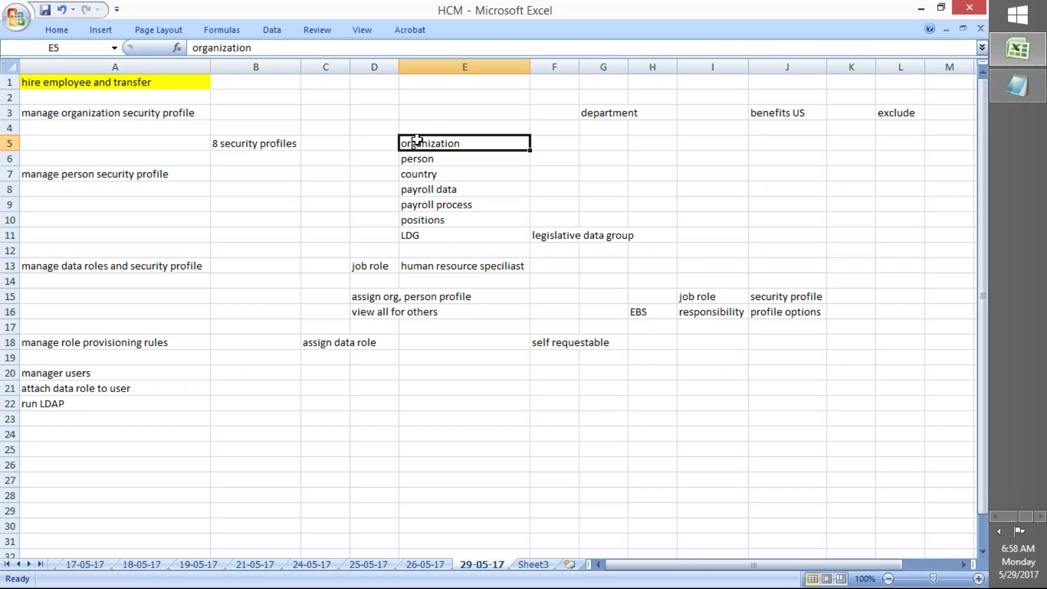
click(420, 175)
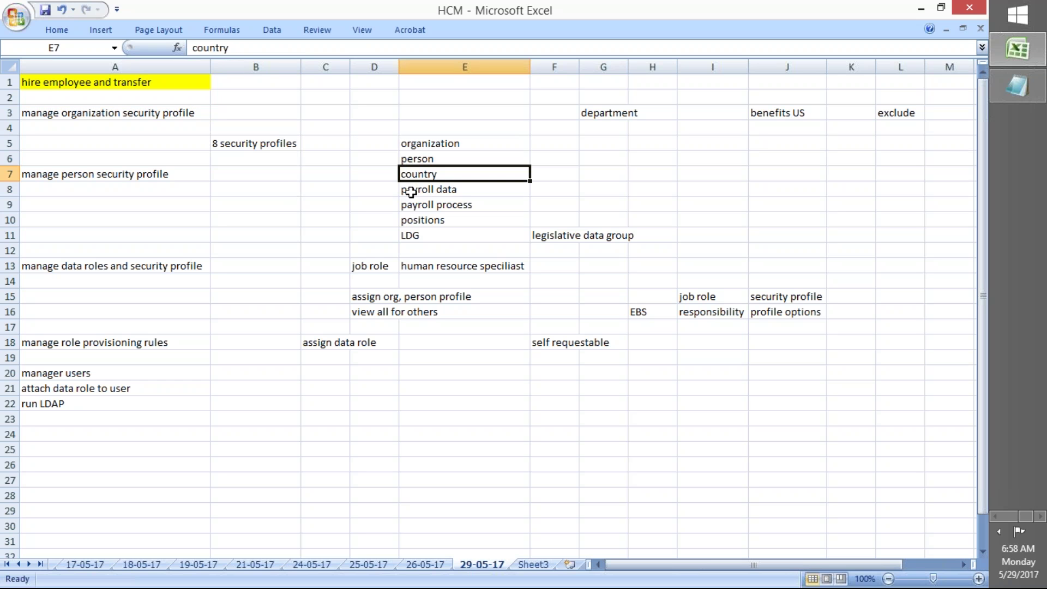
click(415, 195)
click(417, 207)
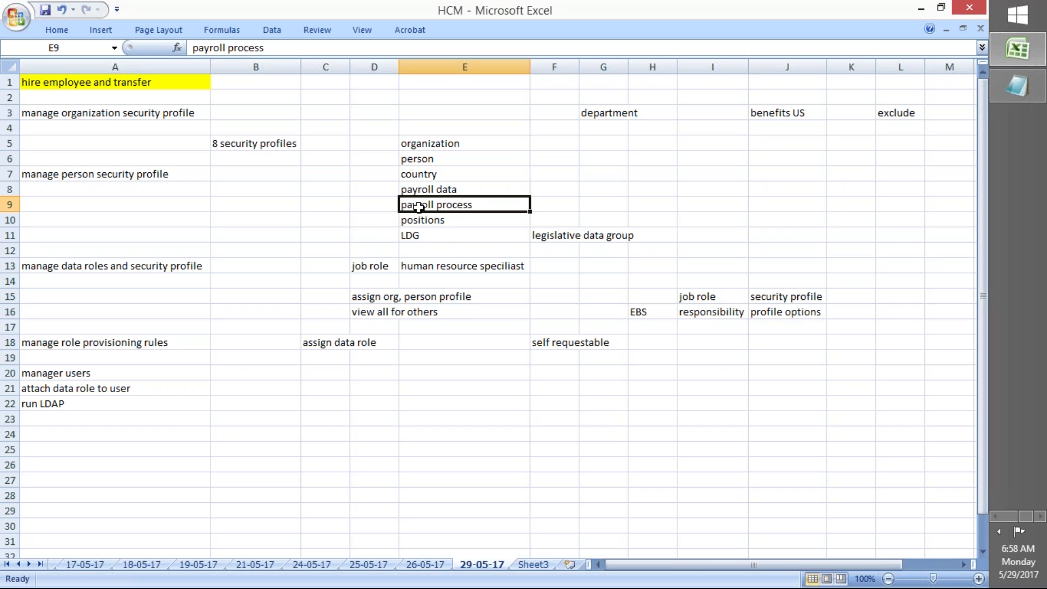
click(423, 222)
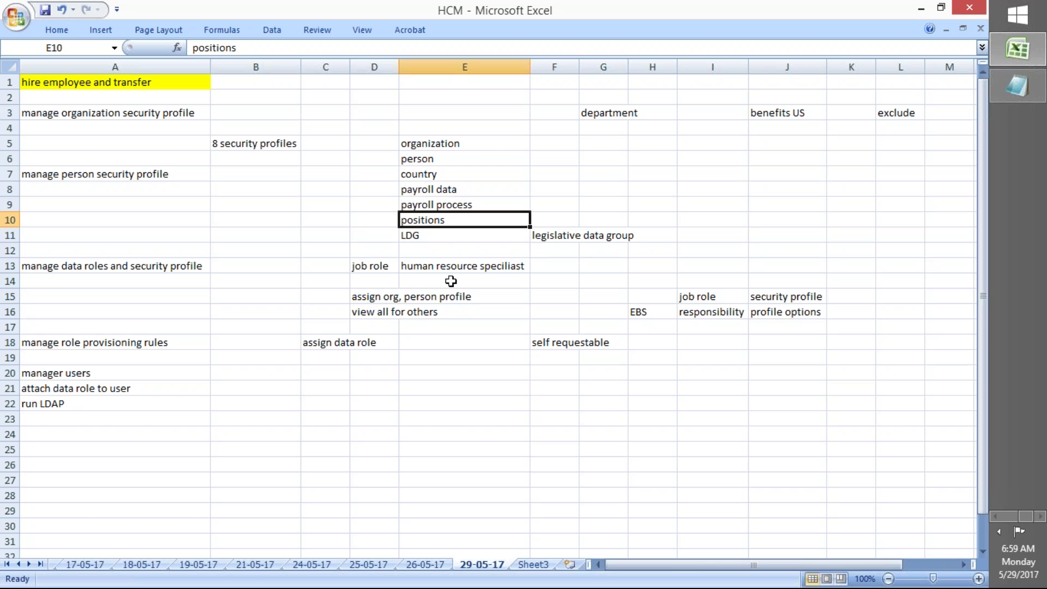
Widen column F to fit "legislative data group" and highlight the security profile list from organization to LDG.
click(417, 238)
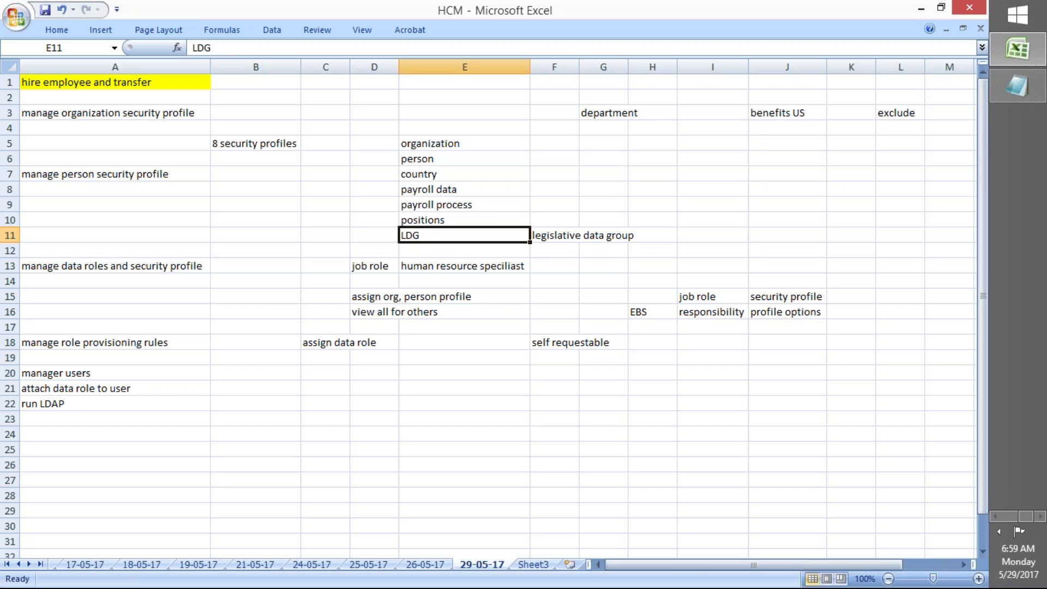
drag(583, 62, 639, 62)
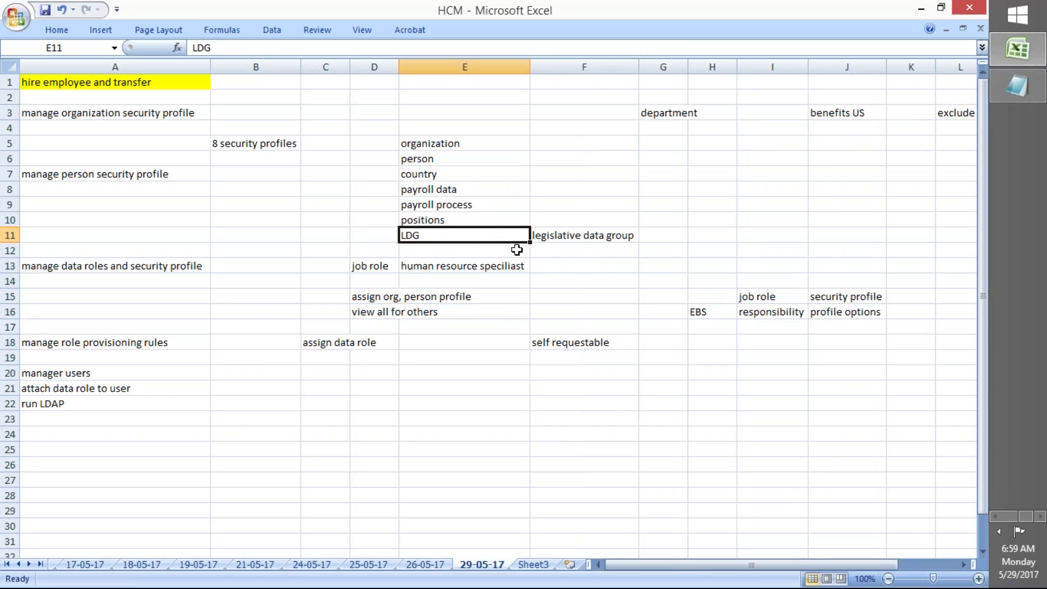
drag(411, 141, 424, 236)
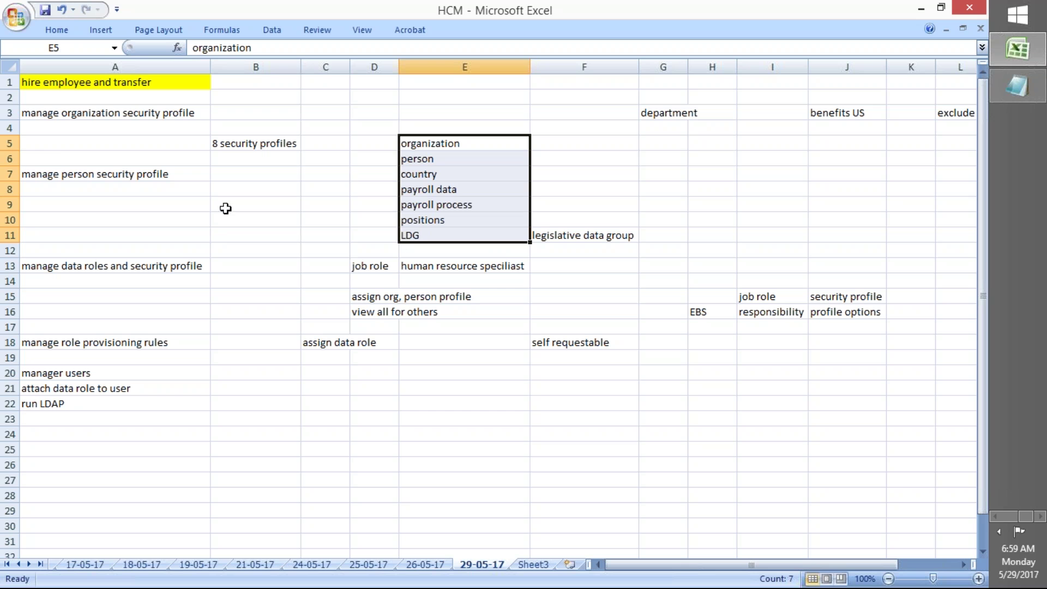
Copy the "manage organization security profile" entry in cell A3.
click(67, 114)
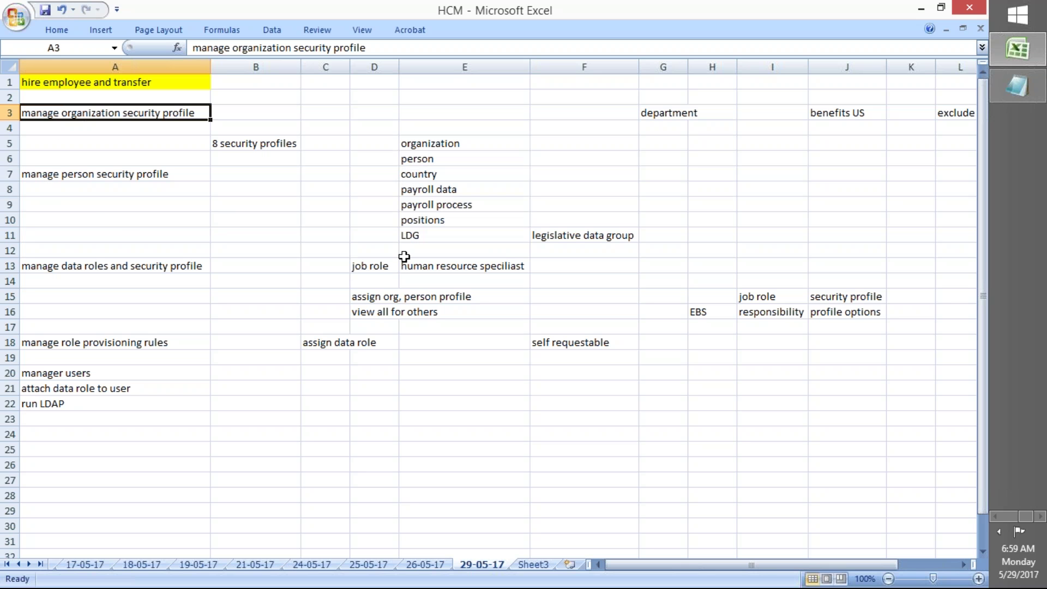
key(ctrl+c)
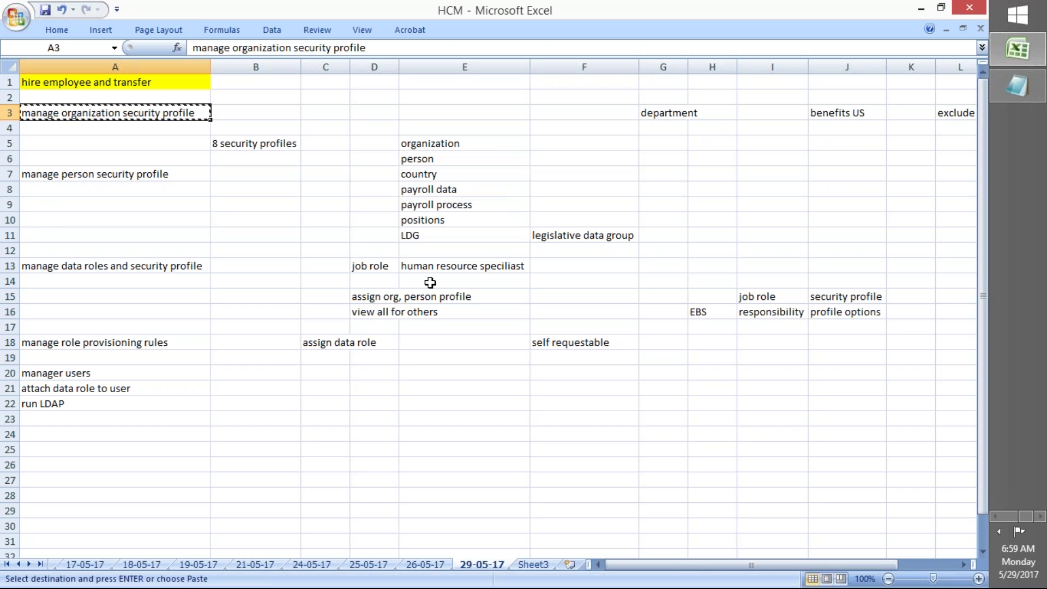
mouse_move(649, 565)
mouse_down()
mouse_move(678, 577)
mouse_move(649, 581)
mouse_up()
Switch to Chrome and leave the employee's Person Management record, discarding any unsaved changes.
click(993, 515)
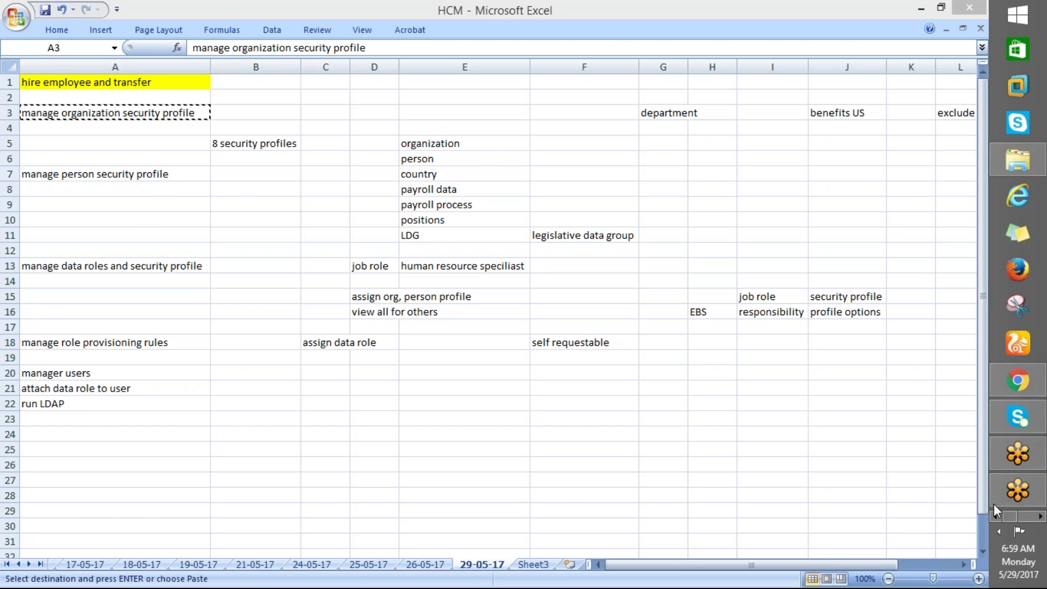
click(1018, 388)
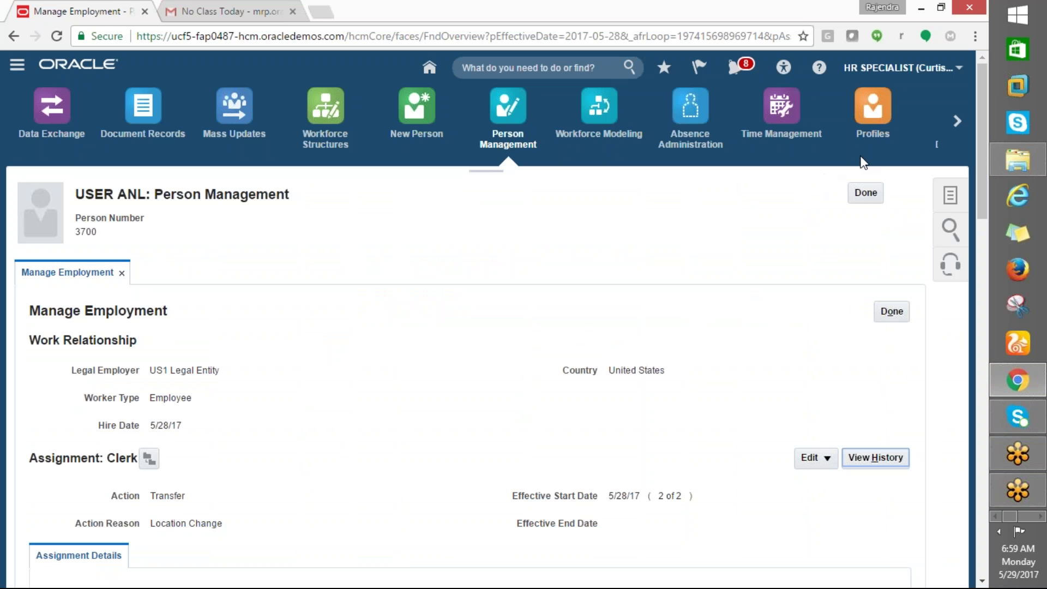
click(863, 196)
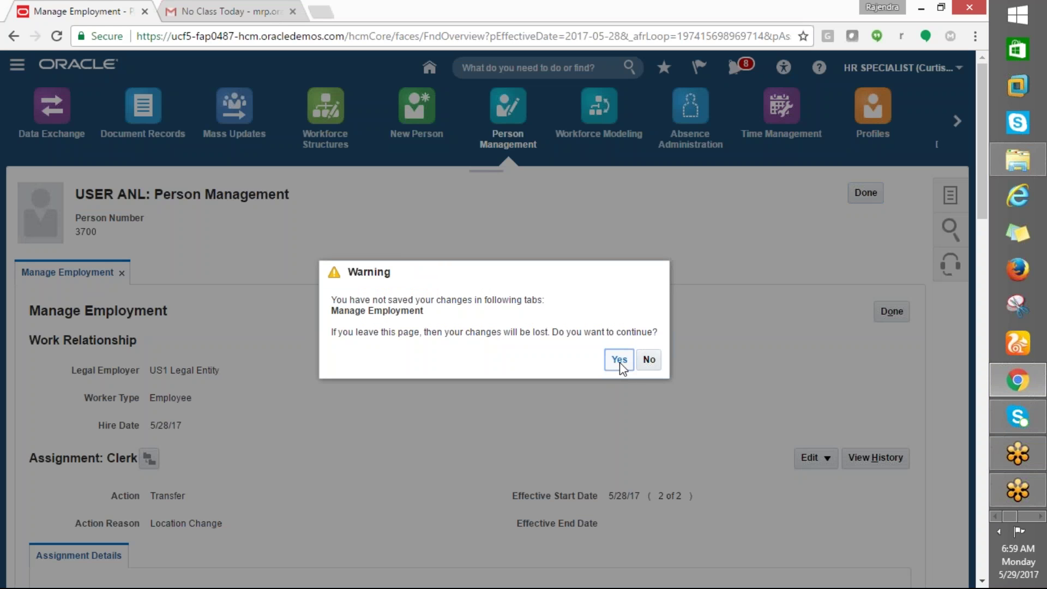
click(619, 361)
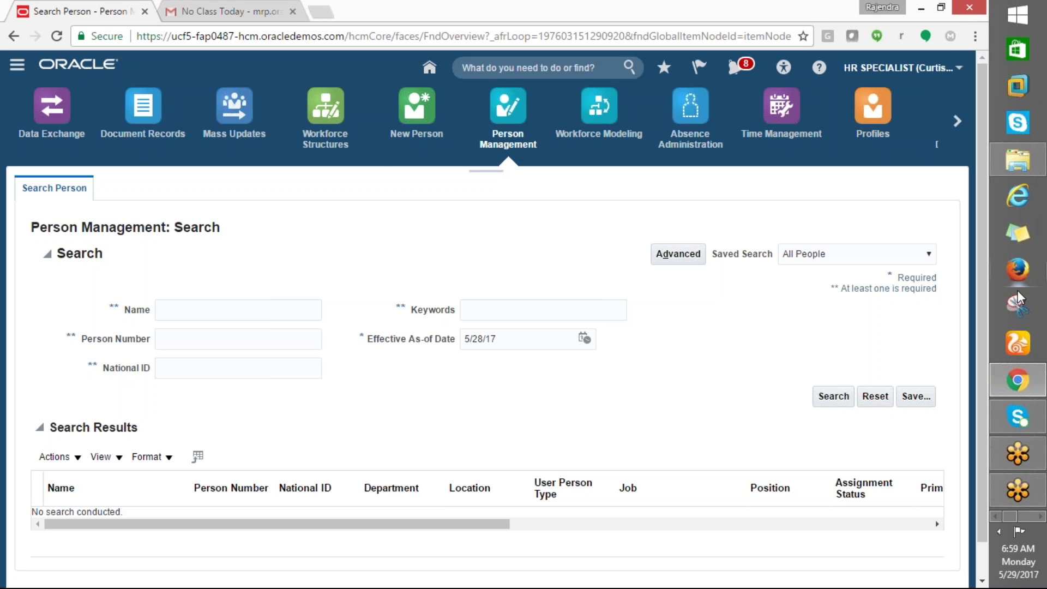
Capture the GoToMeeting panel with Snipping Tool, copy the snip and return to the Oracle page.
click(1017, 305)
click(225, 154)
drag(777, 26, 1038, 586)
right_click(674, 325)
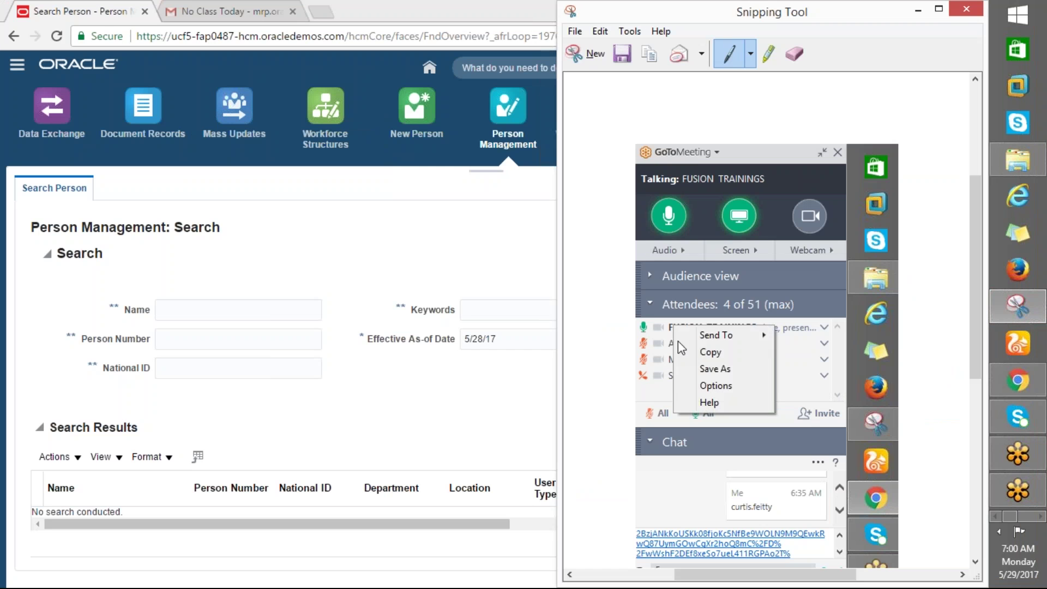
click(708, 353)
click(465, 280)
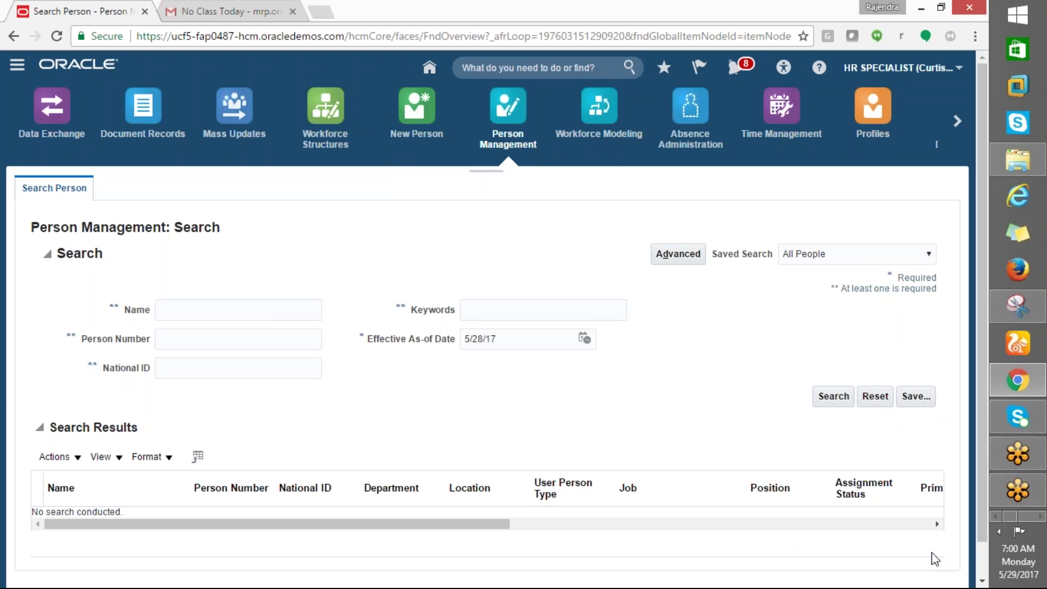
Switch to the HCM workbook in Excel and paste the copied snip at cell T4 of the 29-05-17 sheet.
click(1025, 514)
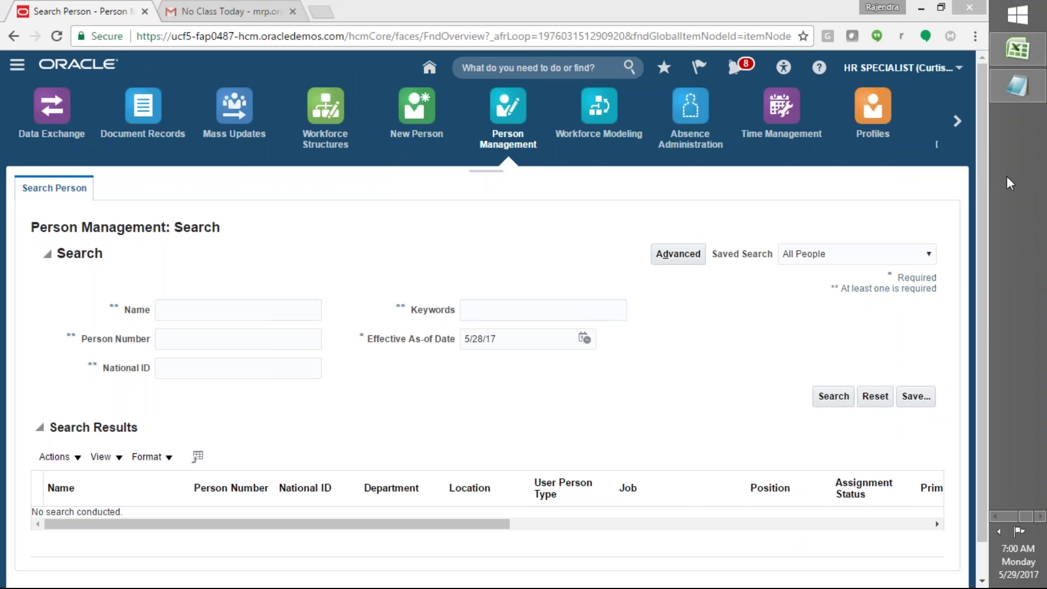
click(1017, 50)
drag(752, 564, 802, 564)
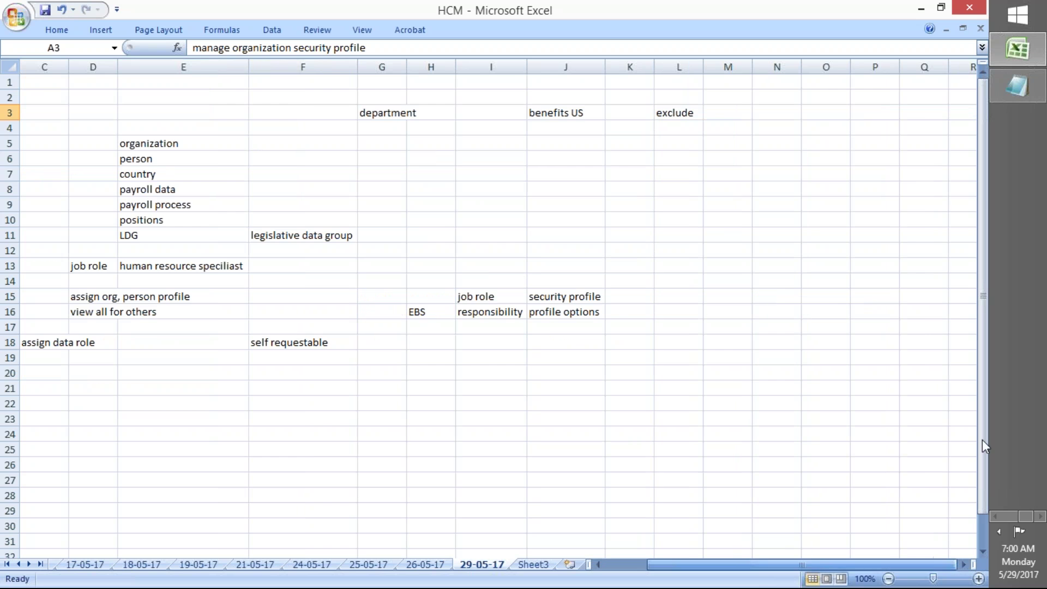
click(883, 129)
key(Right)
key(Right)
key(Right)
key(Right)
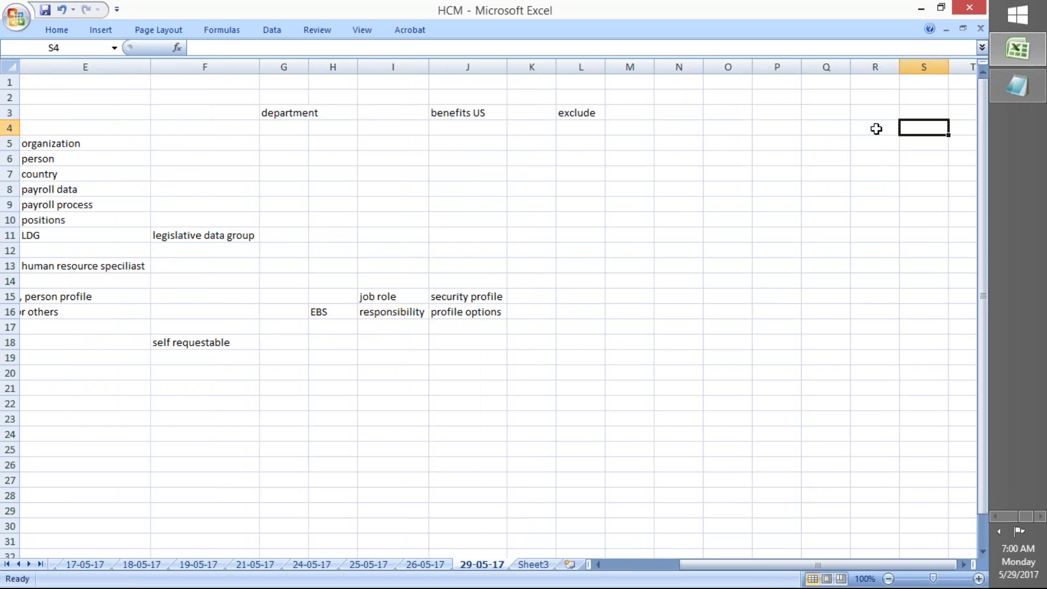
key(ctrl+v)
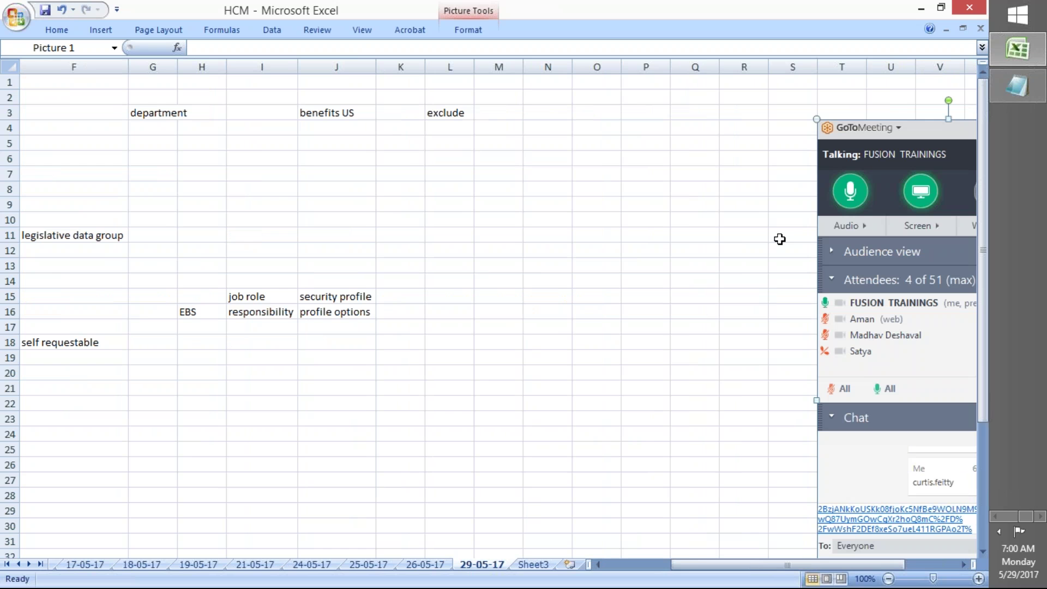
click(662, 218)
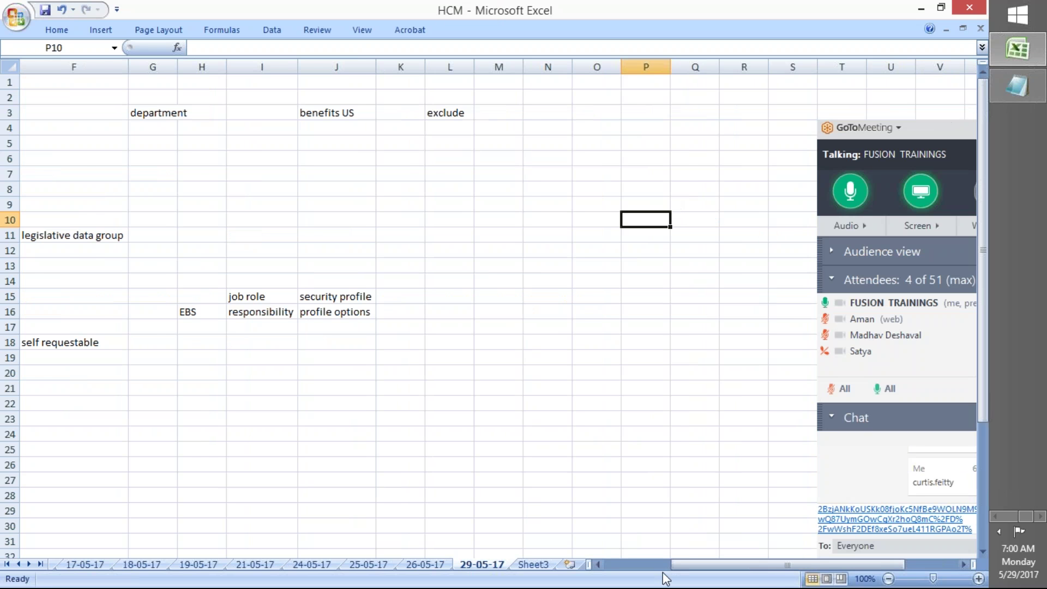
drag(690, 573, 624, 570)
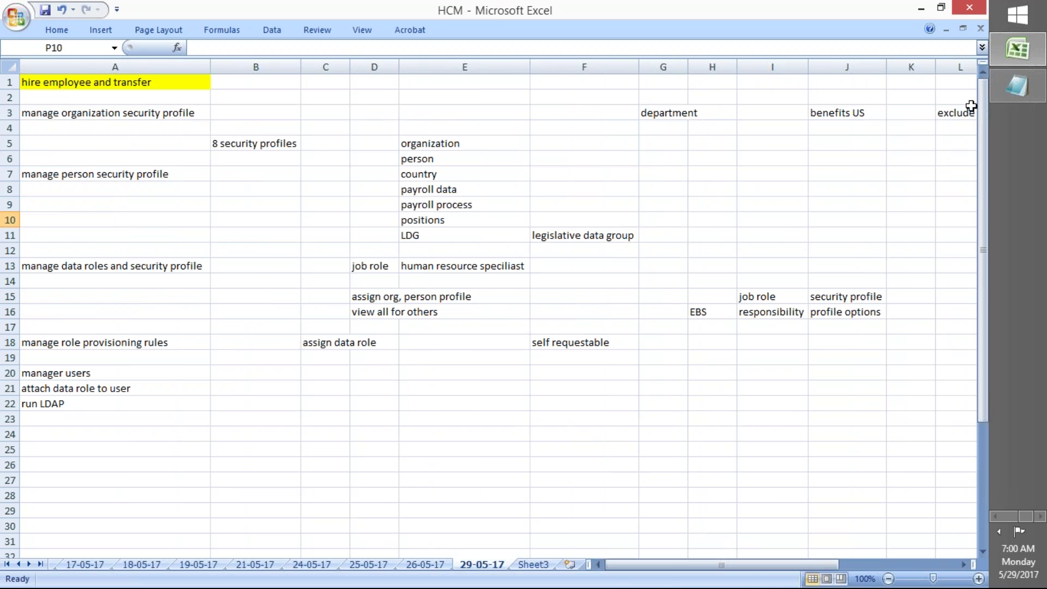
Copy cell A3, "manage organization security profile", then switch to Chrome and open Setup and Maintenance.
click(72, 114)
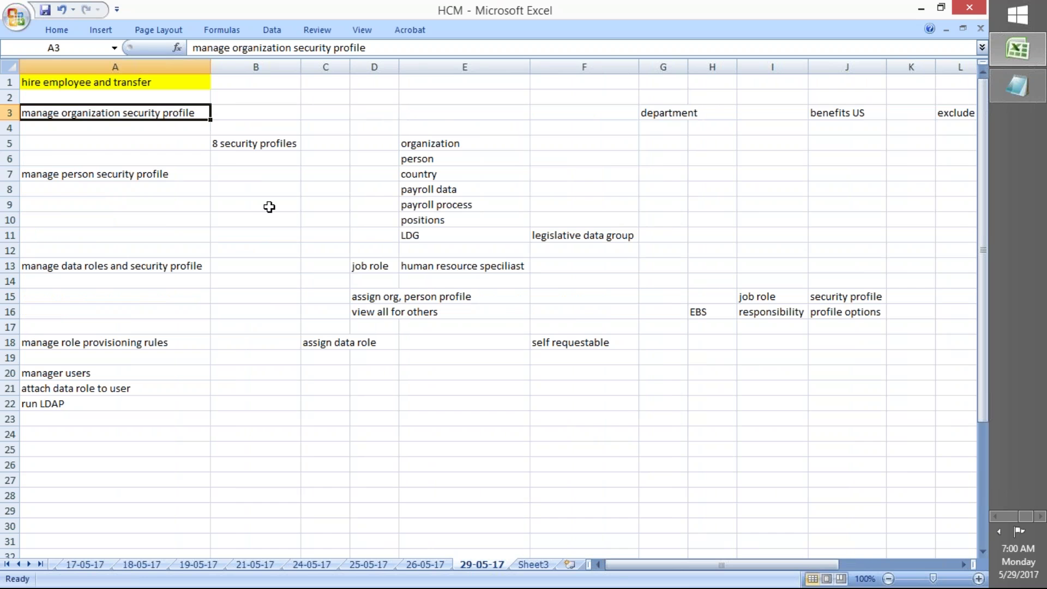
key(ctrl+c)
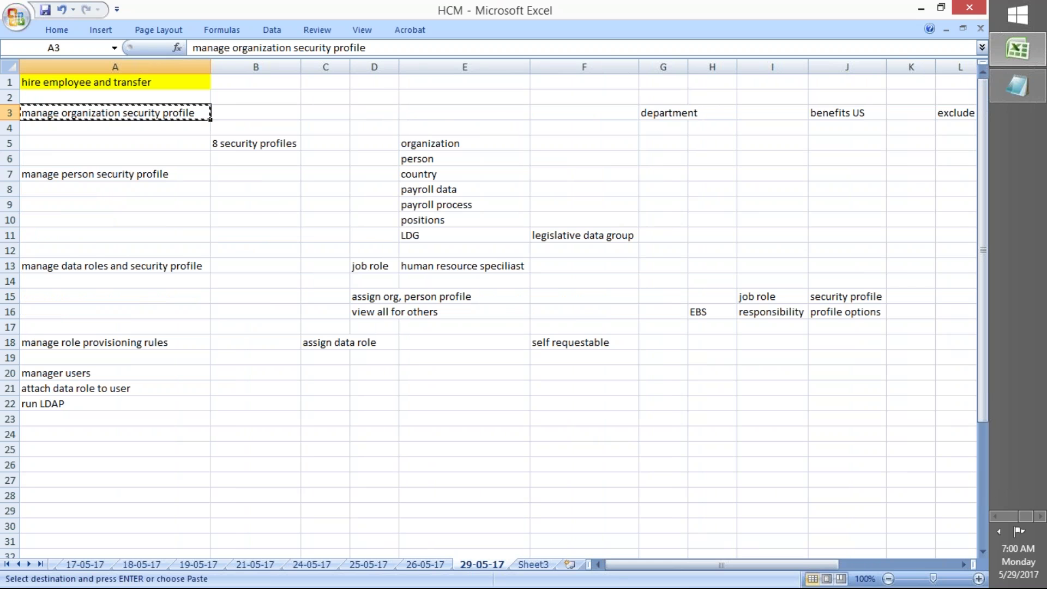
click(993, 517)
click(1017, 380)
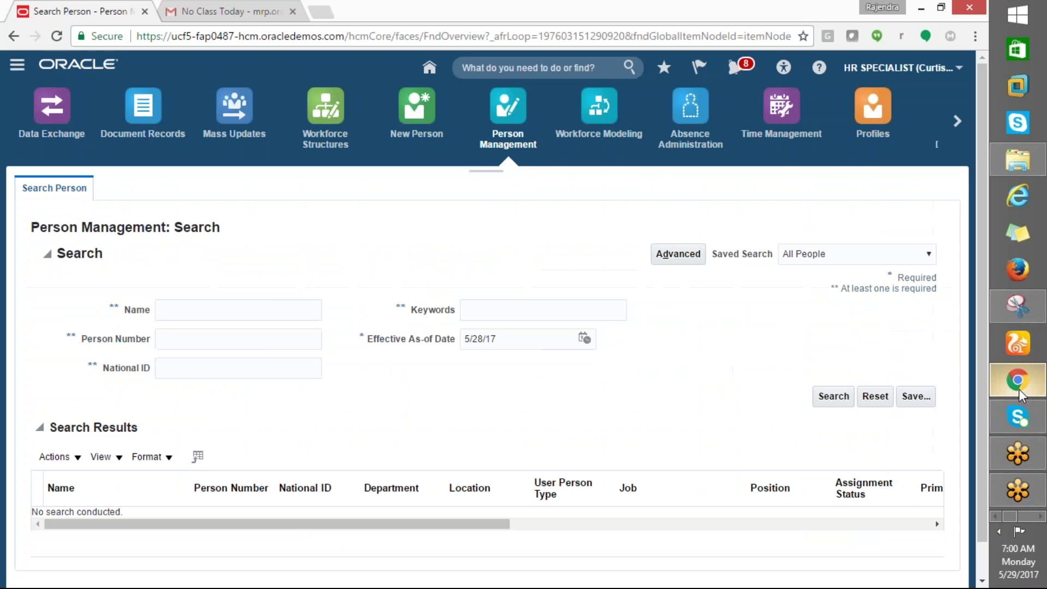
click(957, 68)
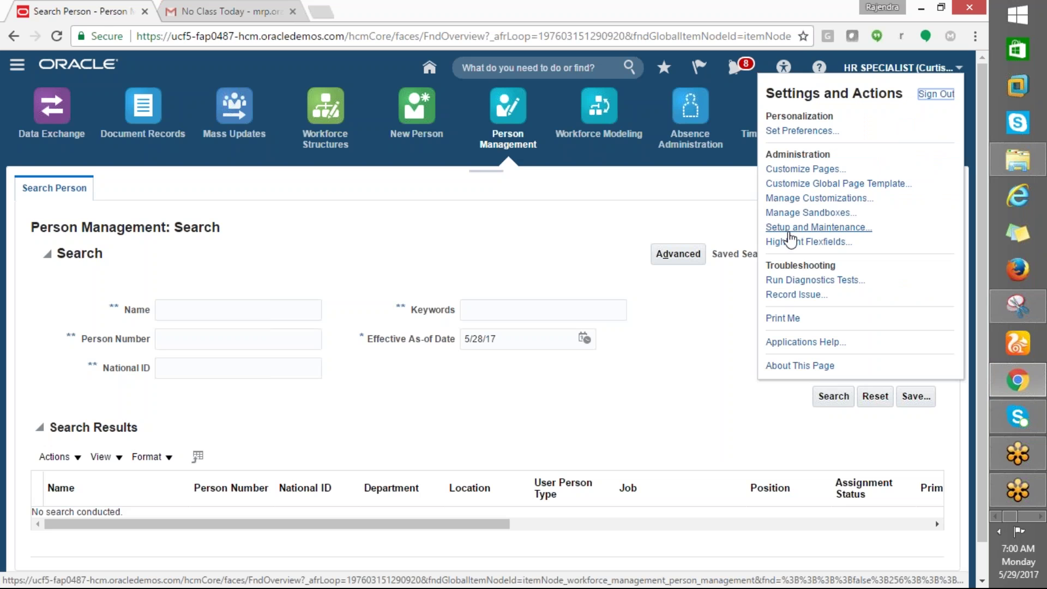
click(785, 228)
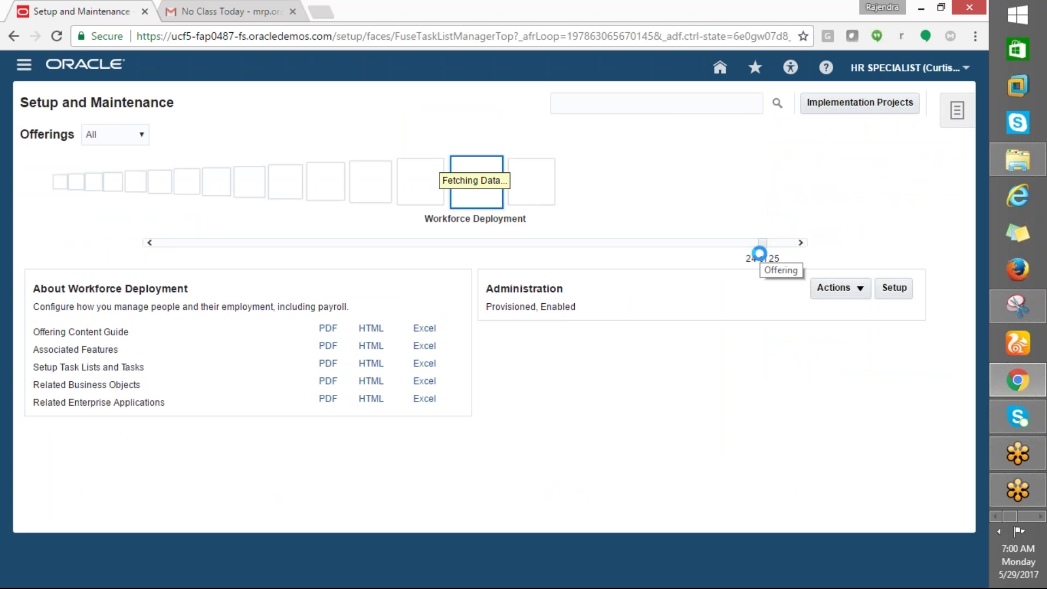
Search the setup tasks for "manage organization security profile" and open the Manage Organization Security Profile task.
click(570, 106)
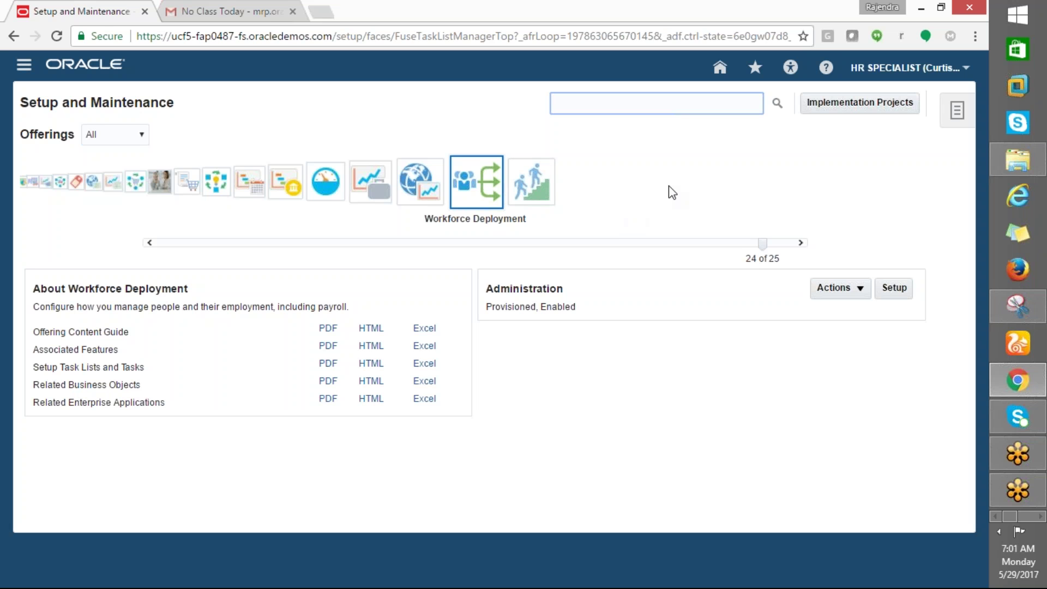
text(manage organization security profile)
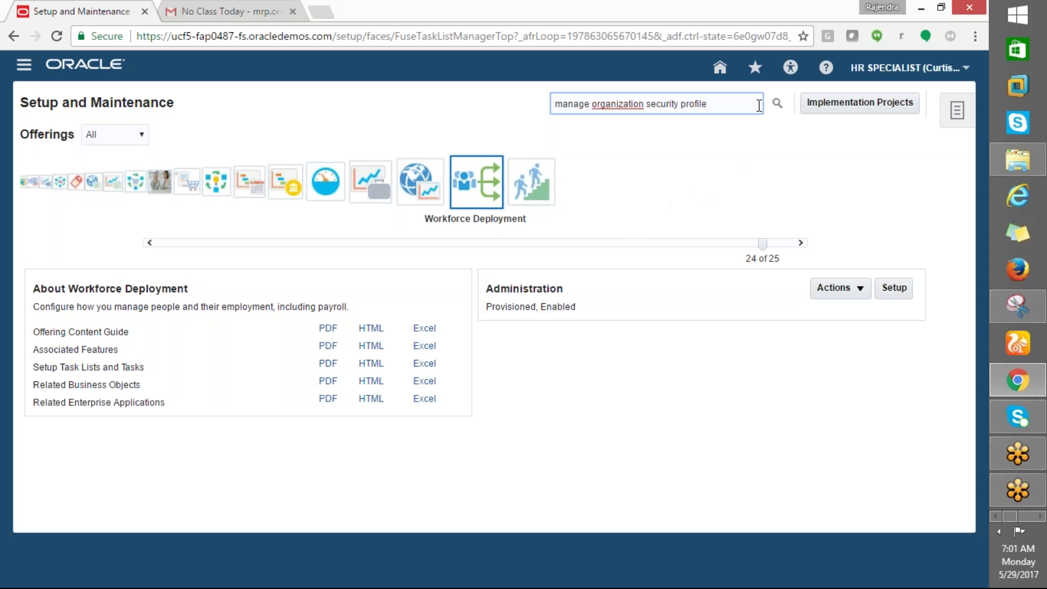
click(777, 104)
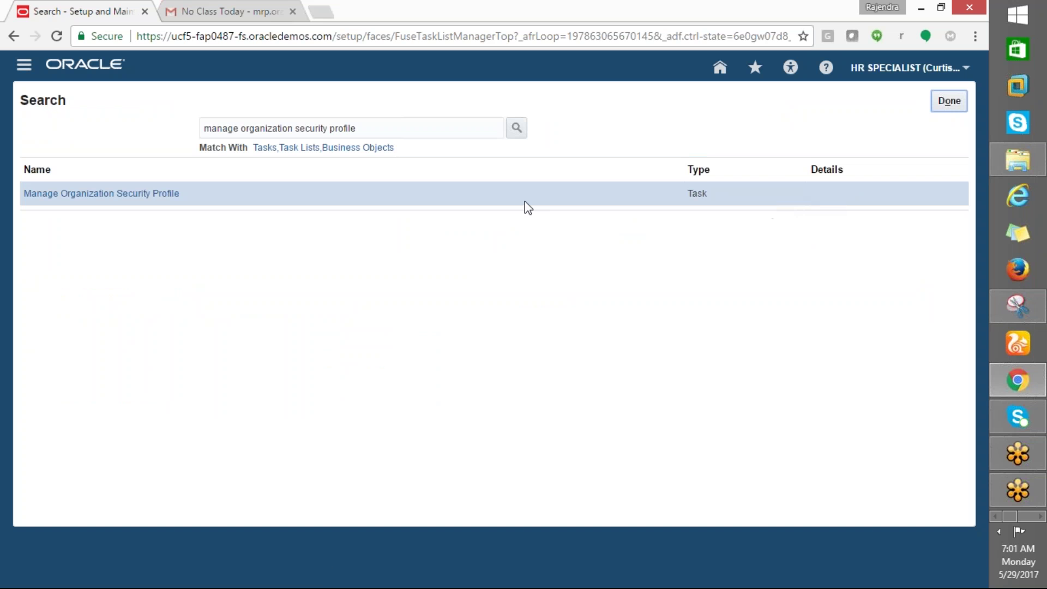
click(47, 196)
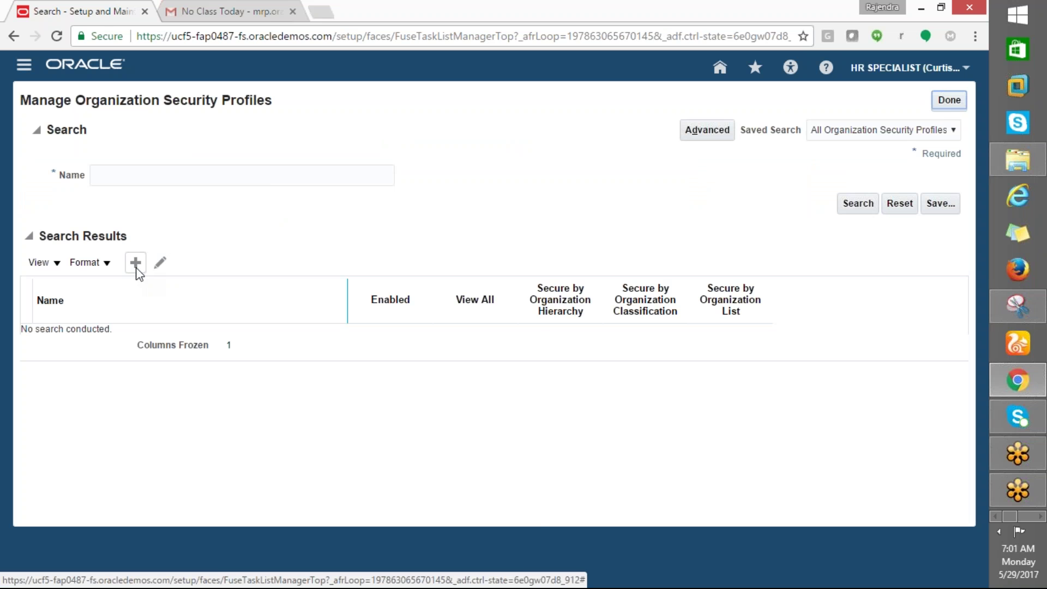
Start a new organization security profile and name it "ANL_ORG_SECURITY PROFILE".
click(134, 173)
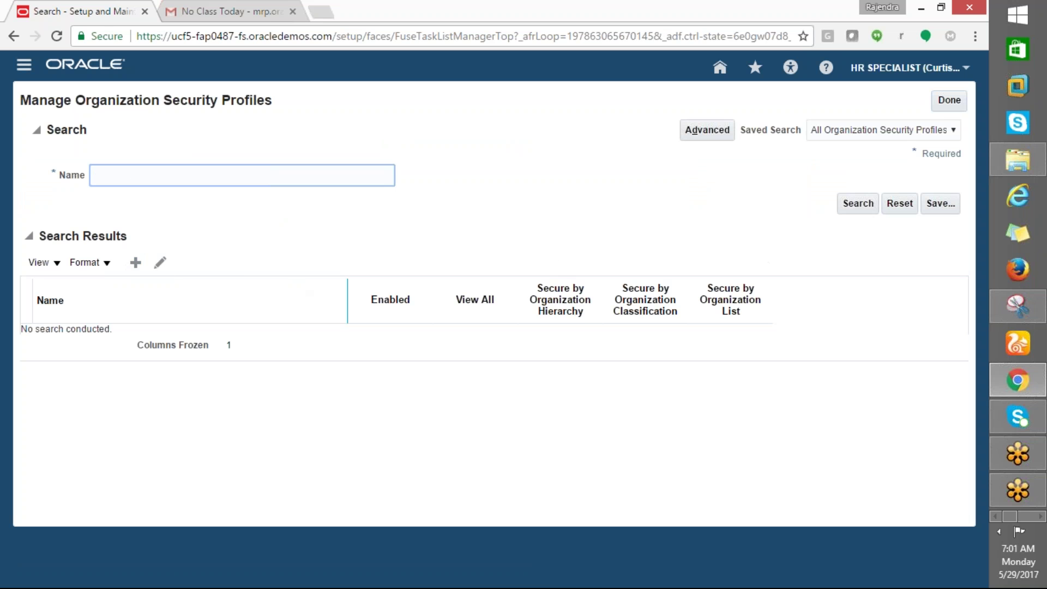
click(135, 262)
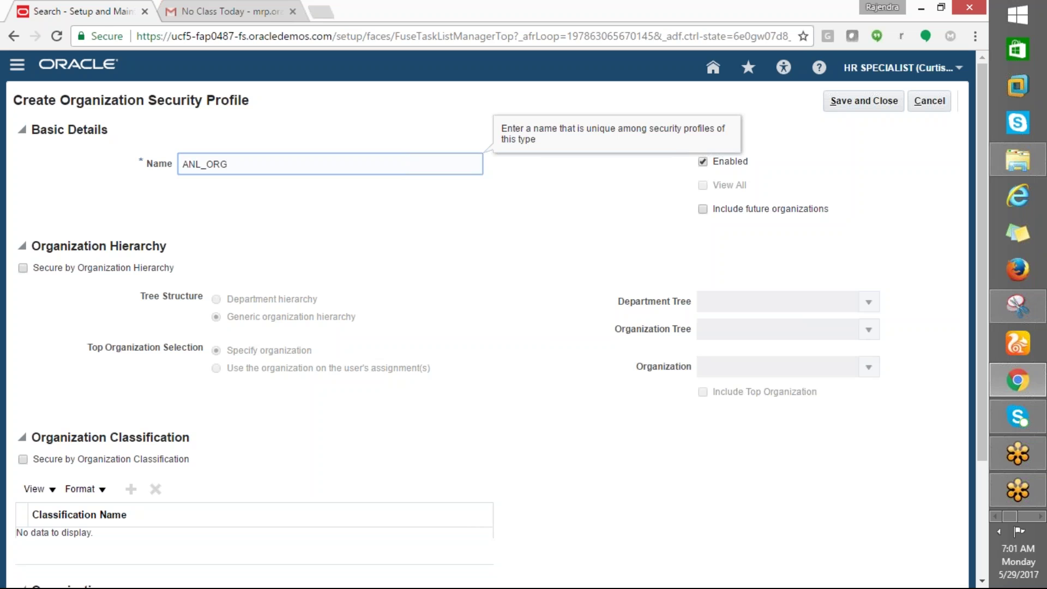
text(URITY PROFILE)
key(Tab)
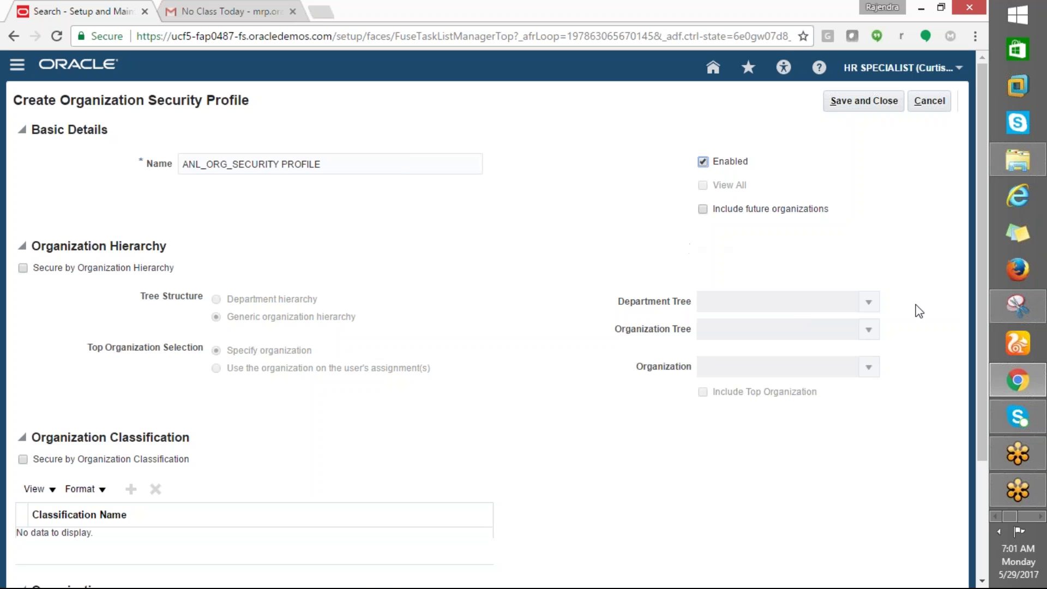
Secure the profile by organization classification and add Department as the classification name.
scroll(829, 265, down, 2)
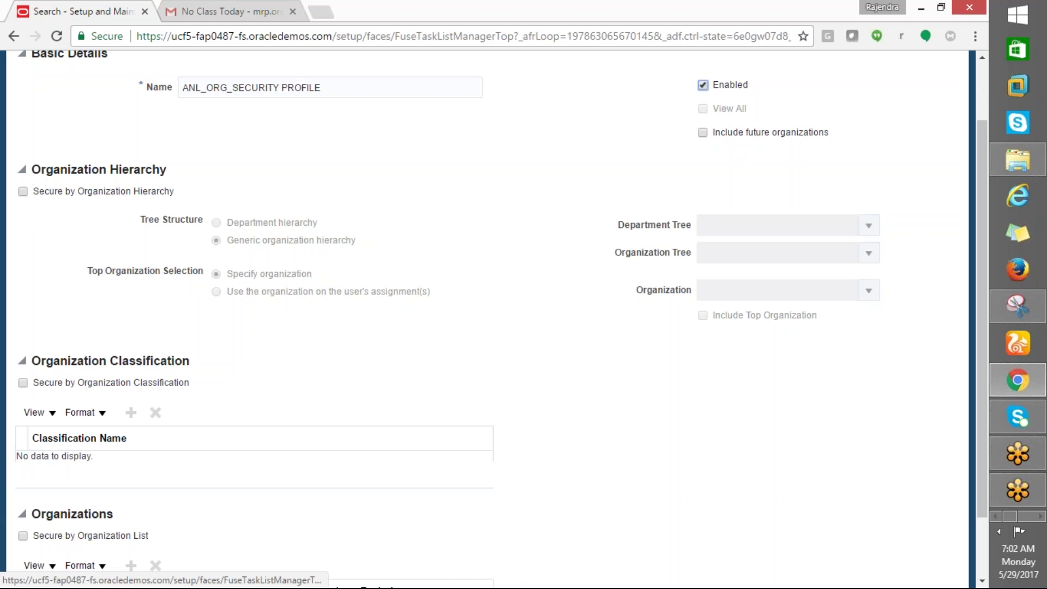
scroll(145, 358, down, 1)
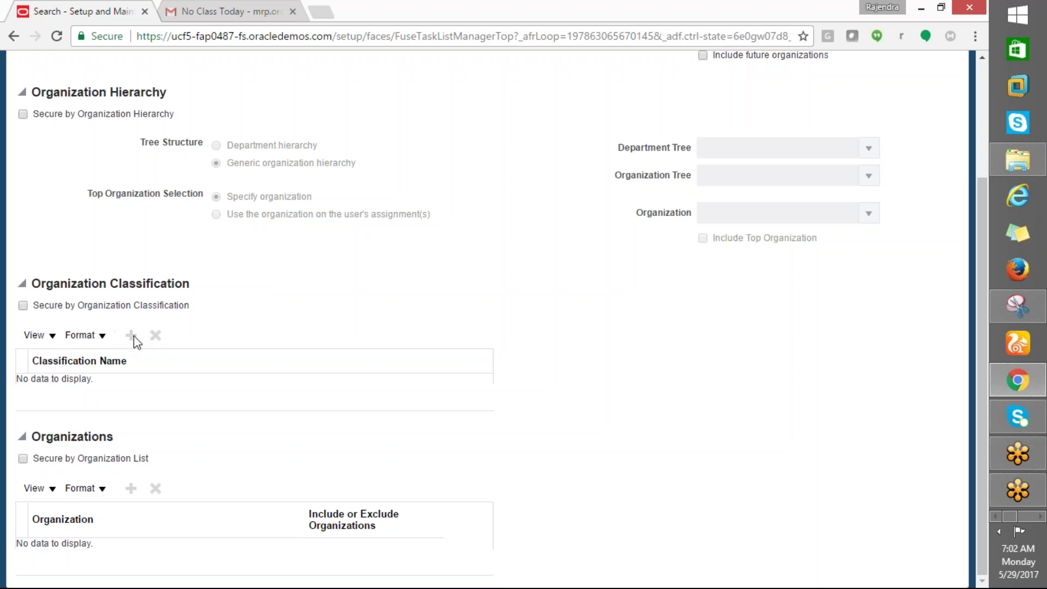
click(22, 308)
click(131, 335)
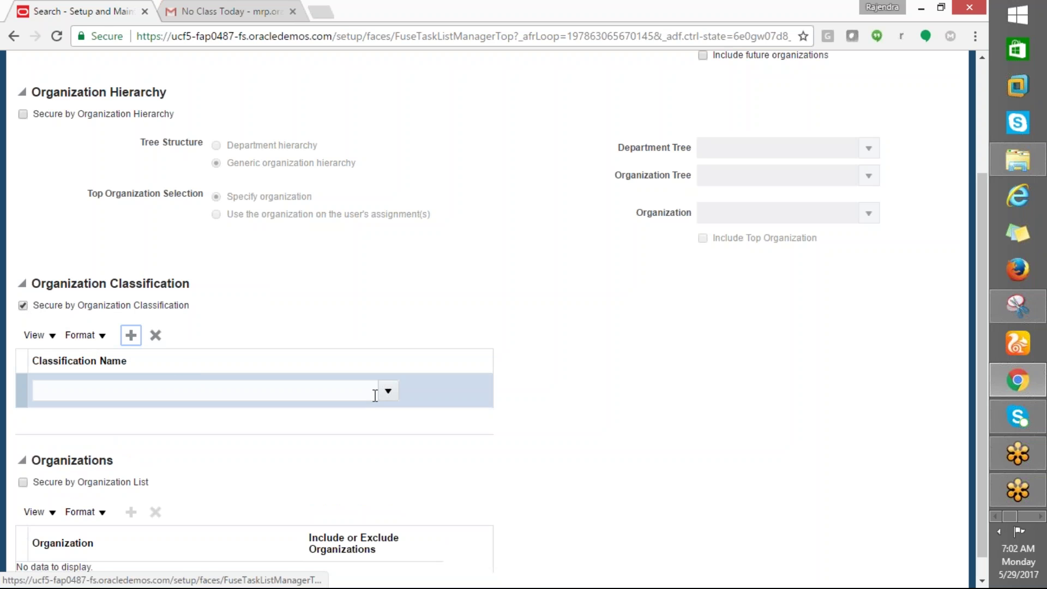
click(387, 392)
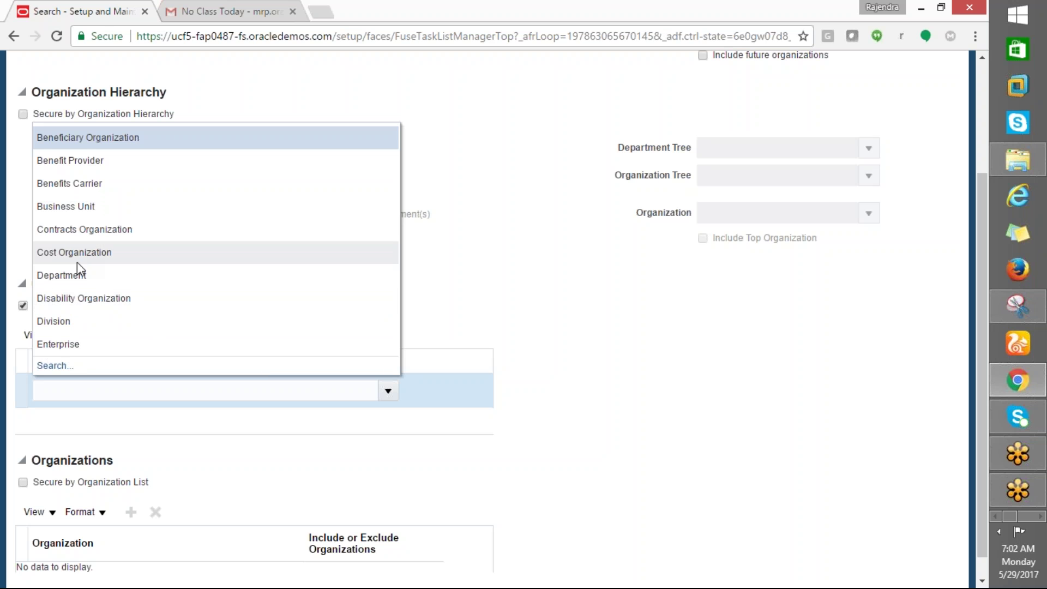
key(Escape)
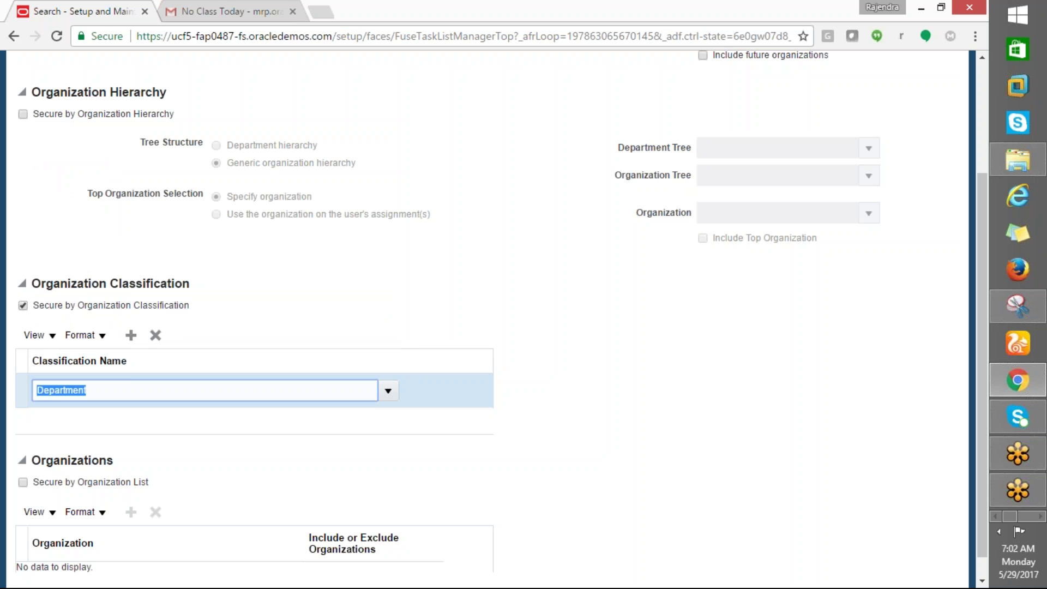
scroll(437, 452, down, 1)
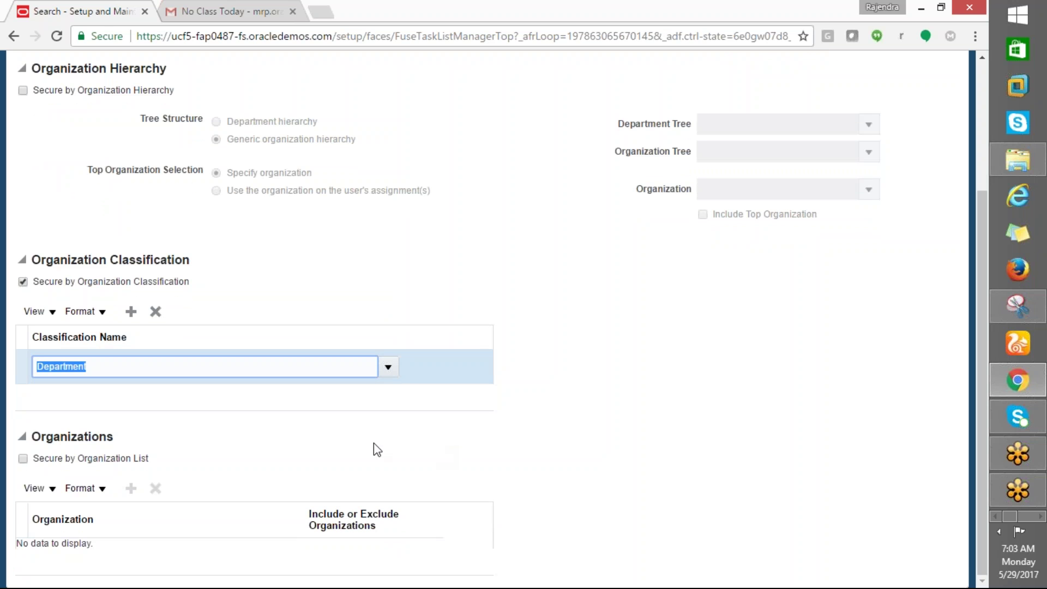
Secure the profile by organization list, add an organization row and set it to Exclude.
click(22, 458)
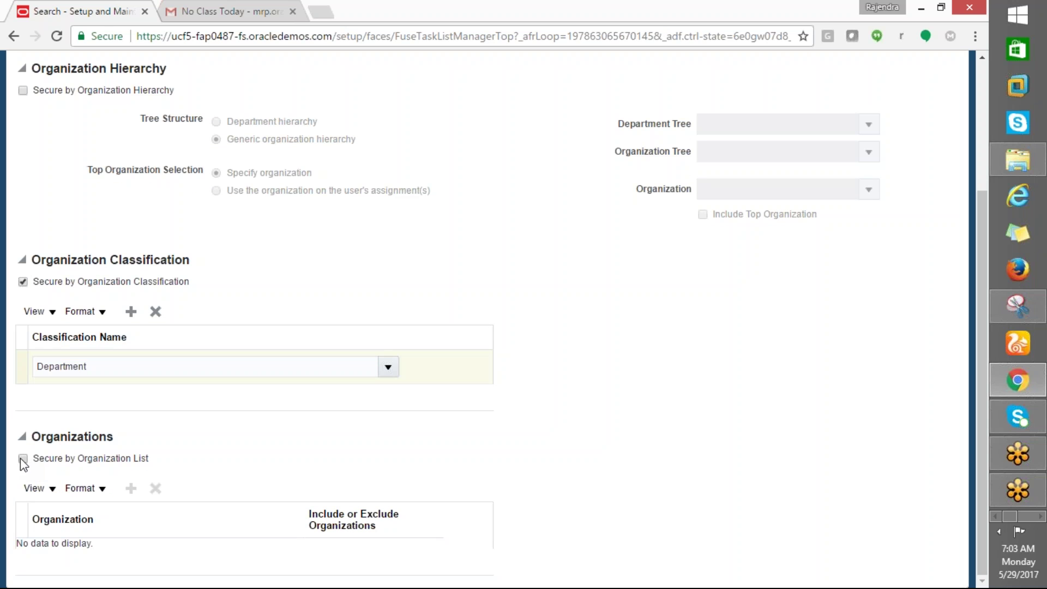
click(136, 491)
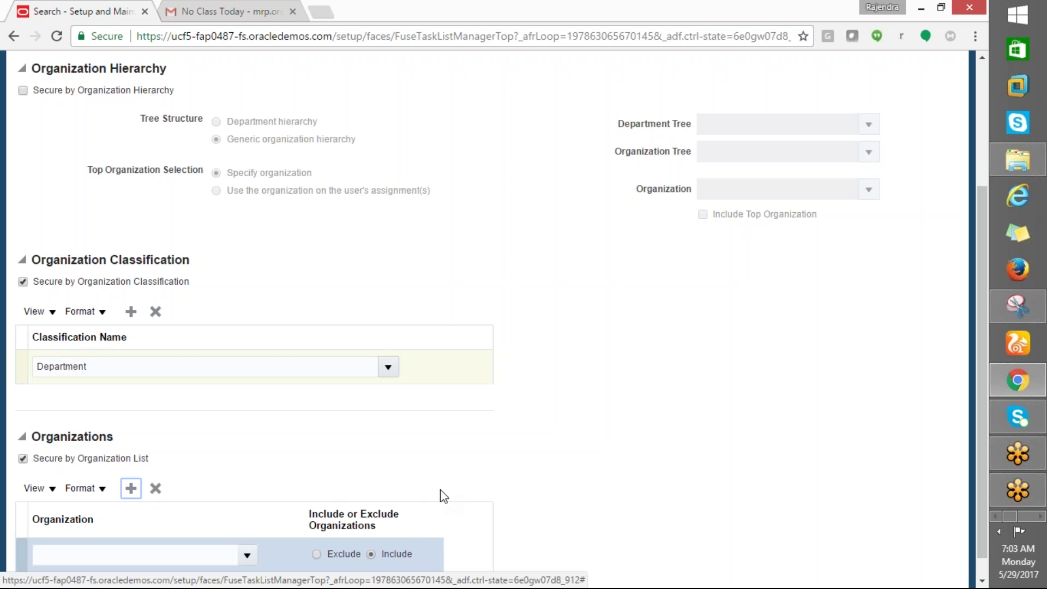
scroll(444, 496, down, 1)
key(alt+Tab)
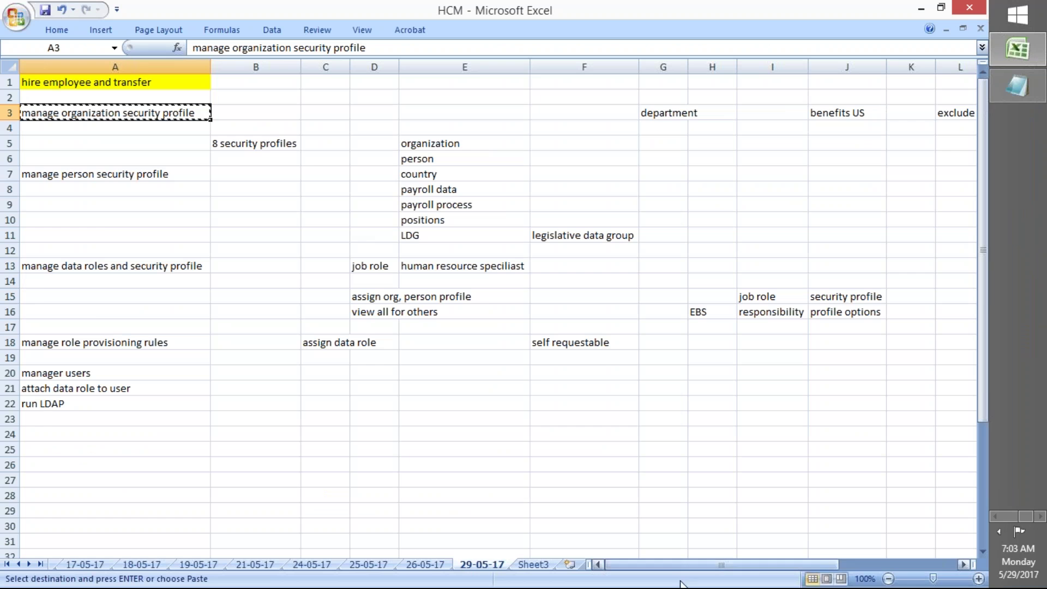
key(alt+Tab)
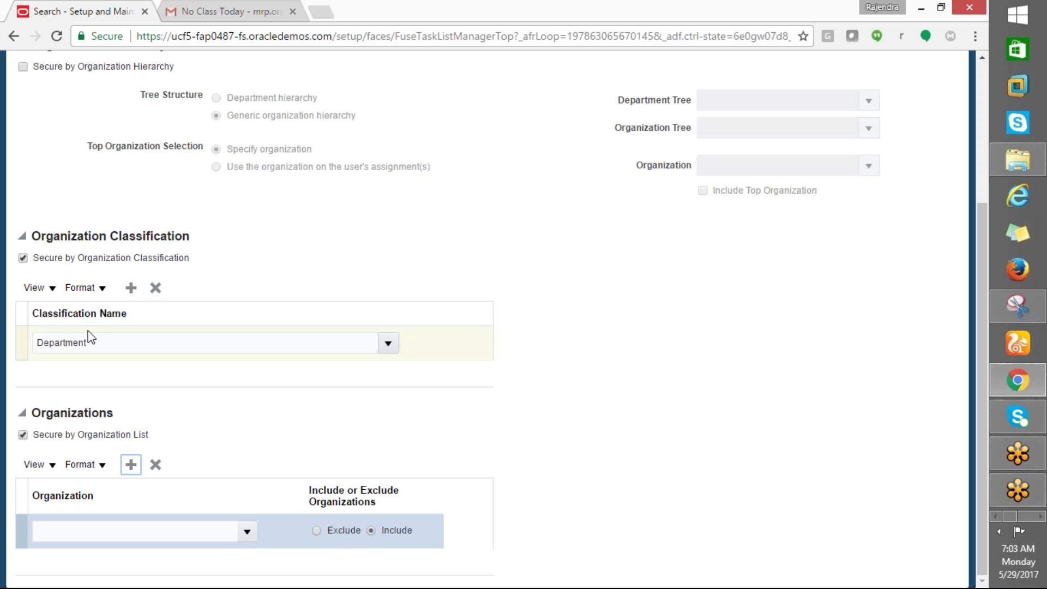
click(105, 346)
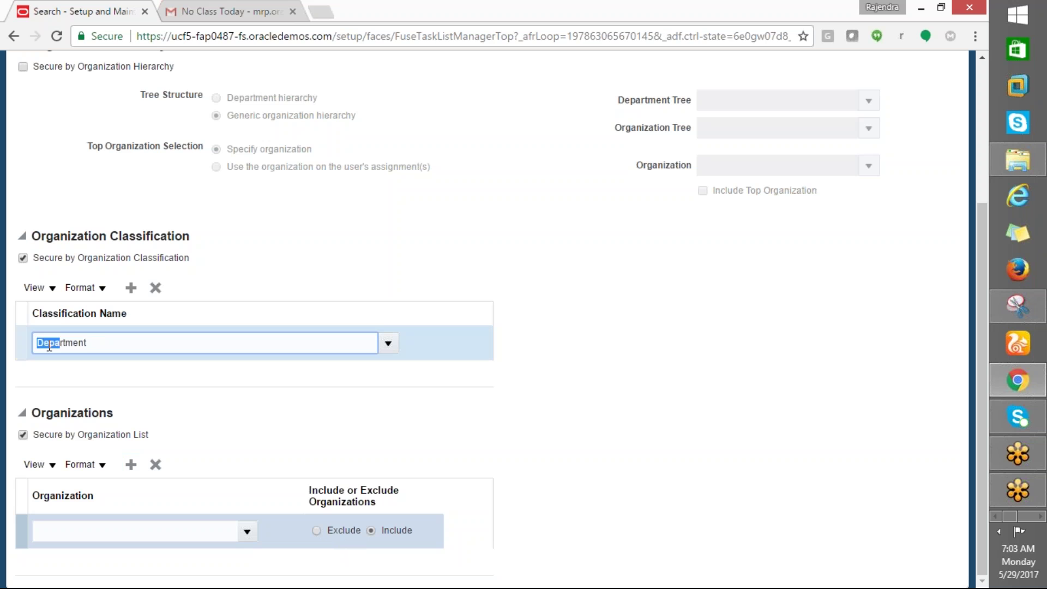
double_click(102, 338)
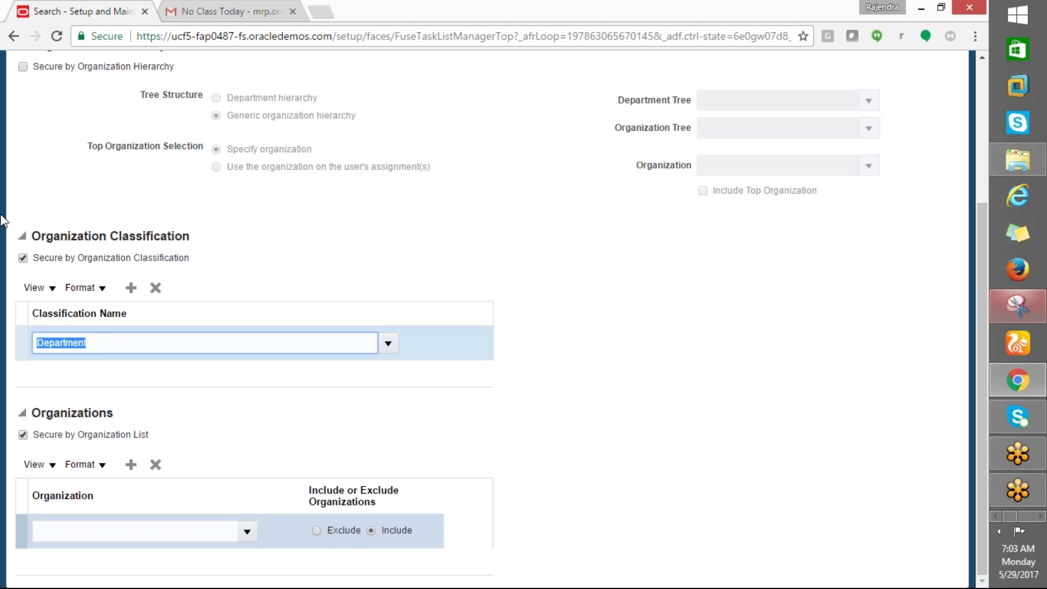
click(316, 529)
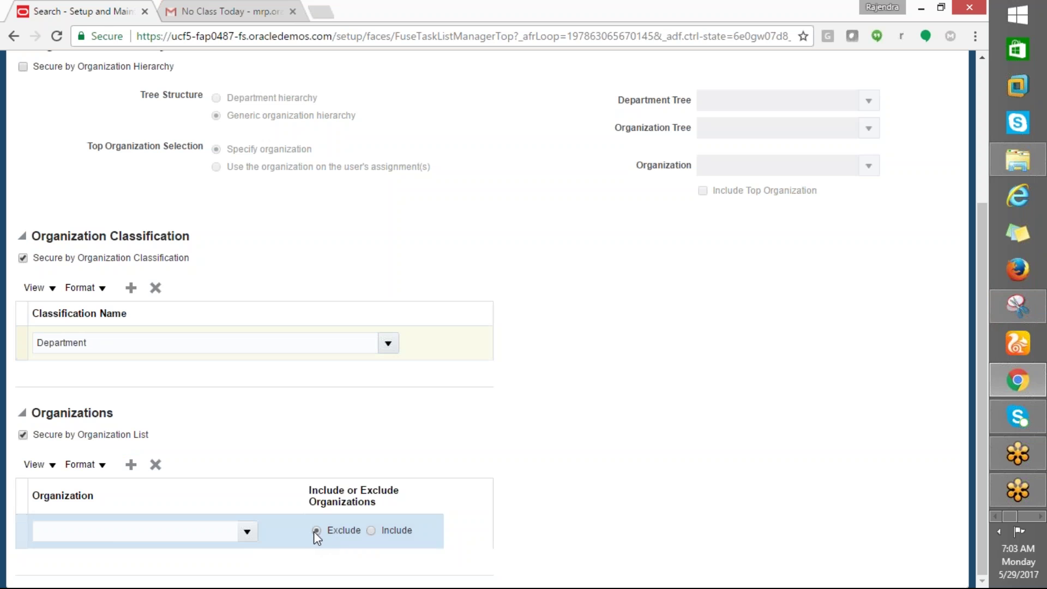
Check the Excel notes for the organization to exclude, then try searching for "Benef%" without a classification name.
click(72, 530)
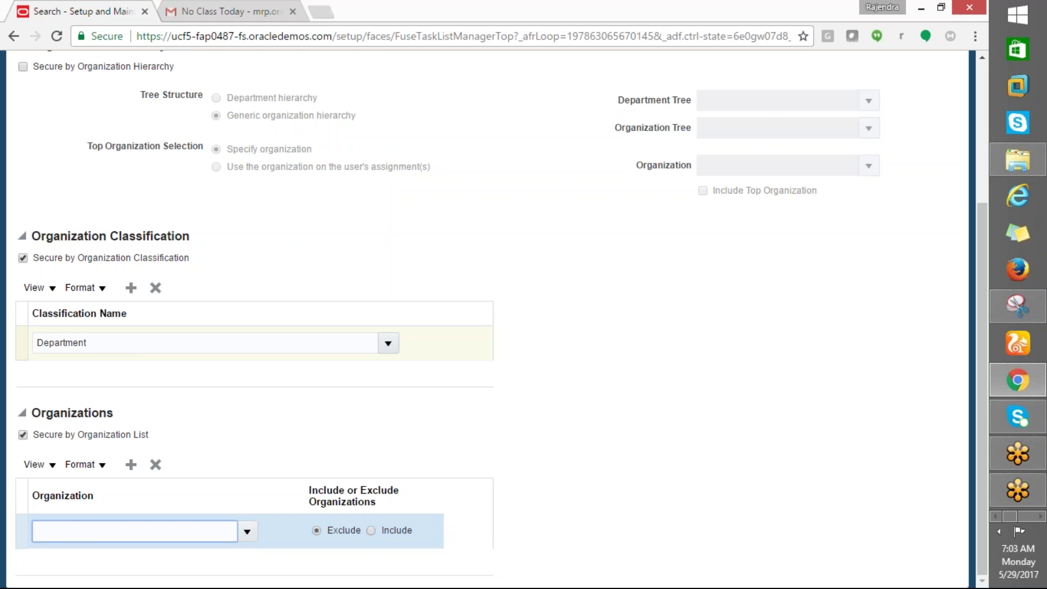
key(alt+Tab)
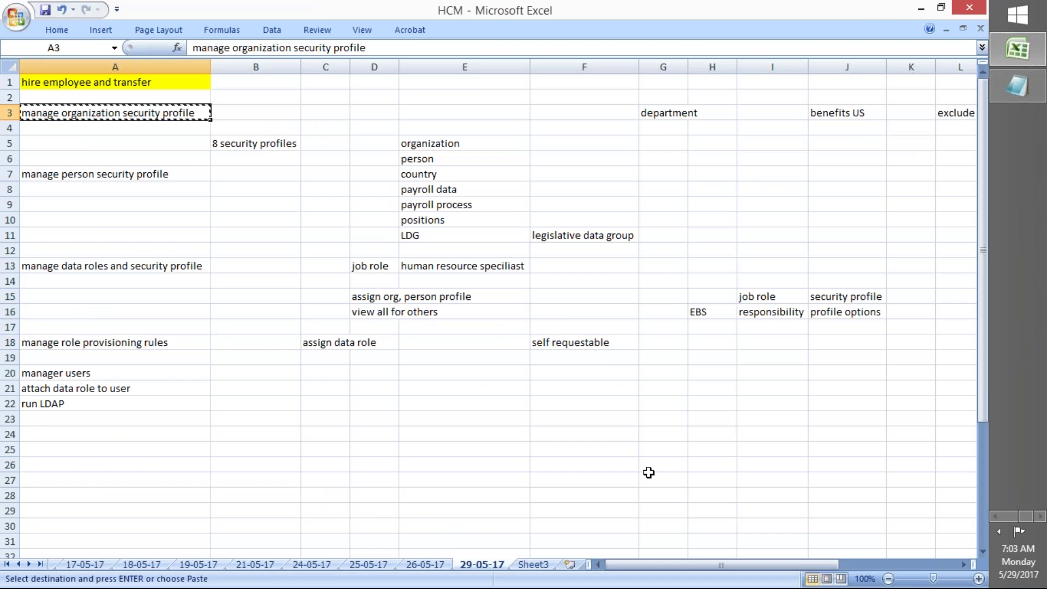
key(alt+Tab)
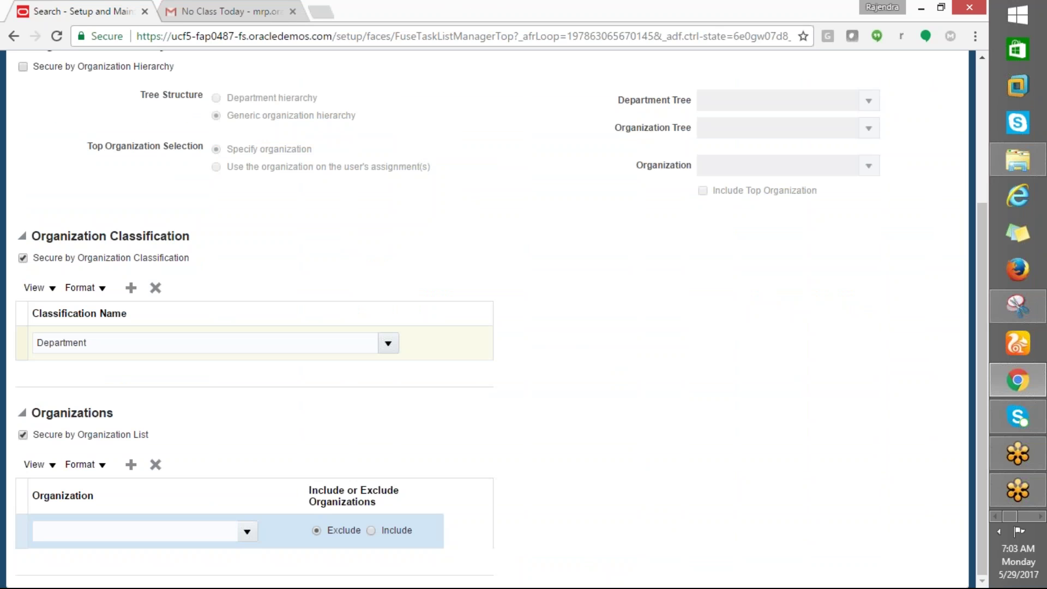
click(143, 533)
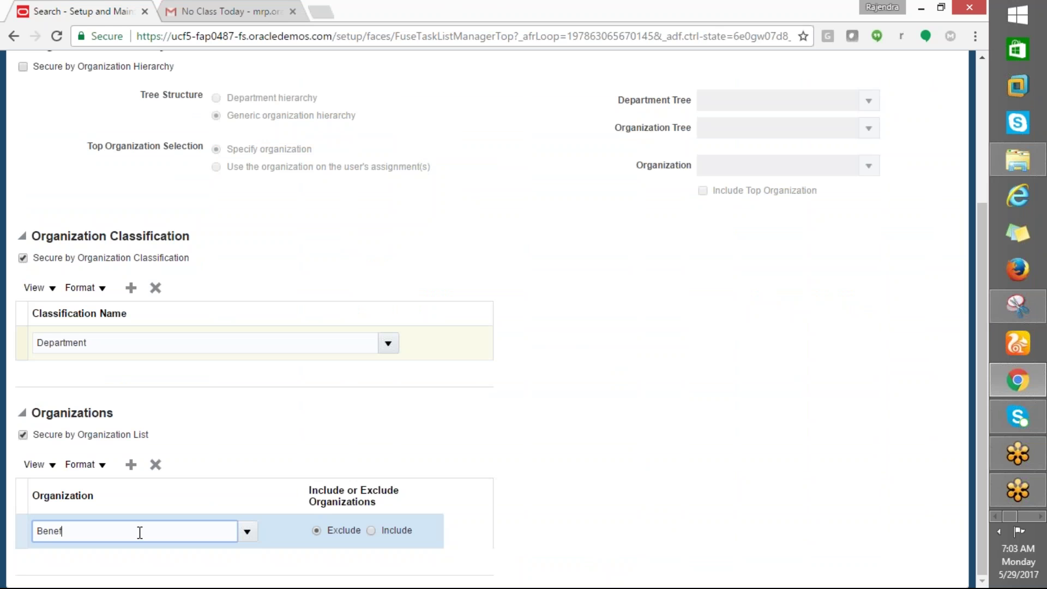
key(Tab)
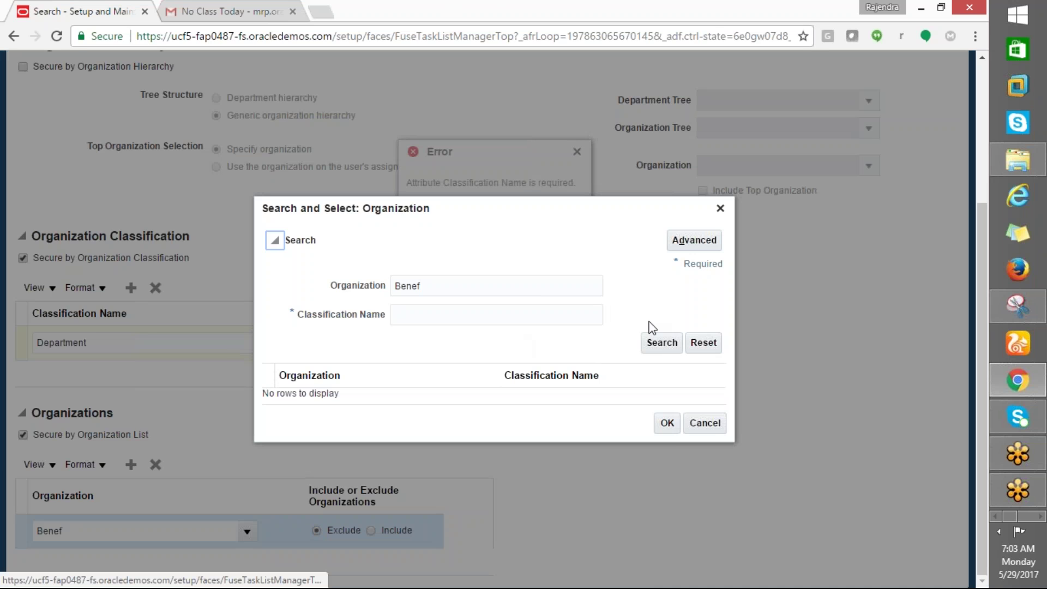
click(455, 291)
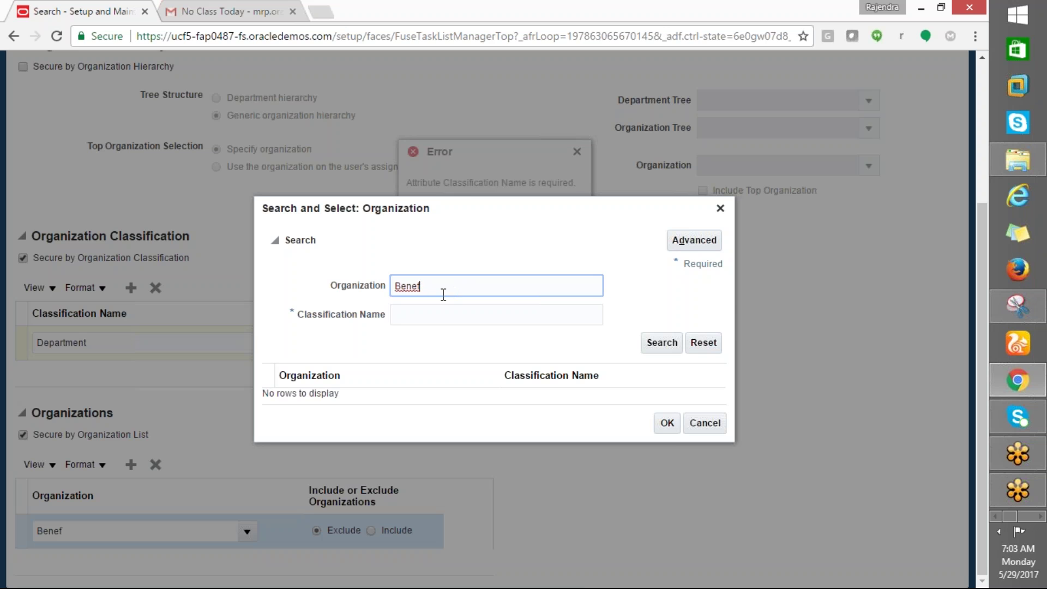
text(%)
click(662, 343)
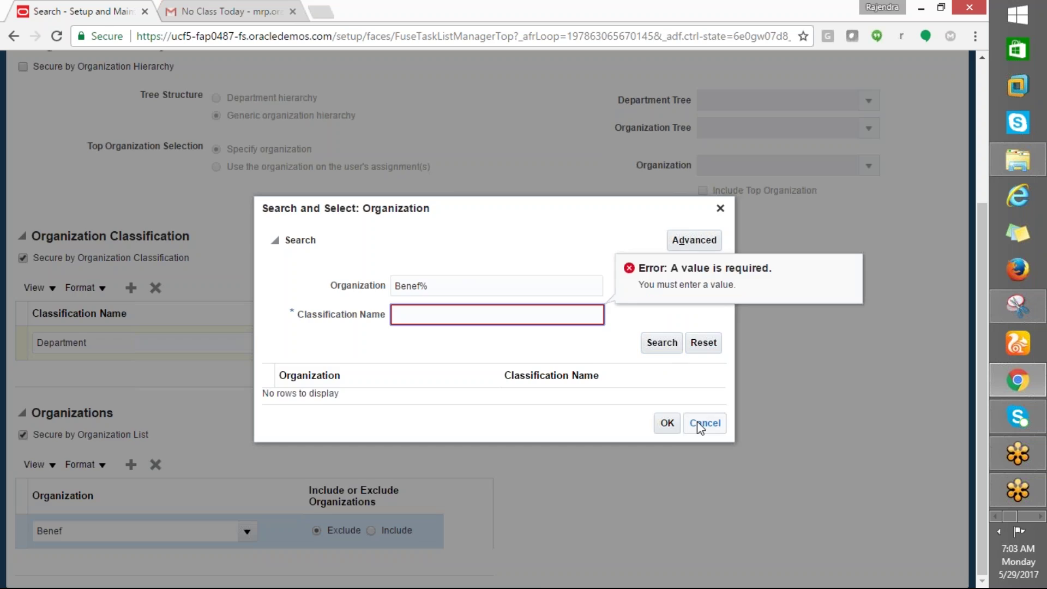
click(703, 424)
key(BackSpace)
click(241, 530)
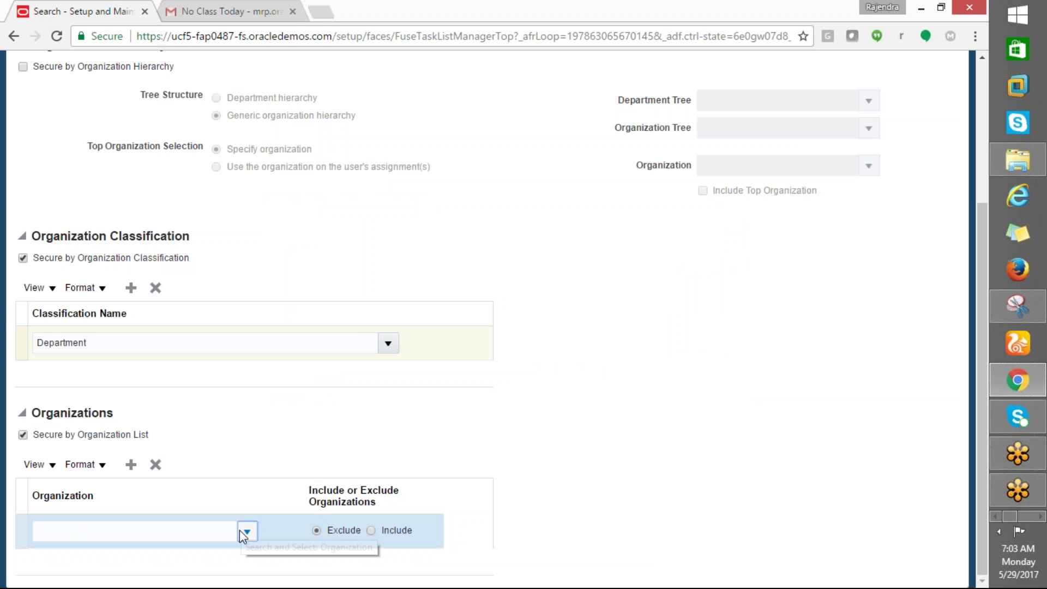
click(248, 532)
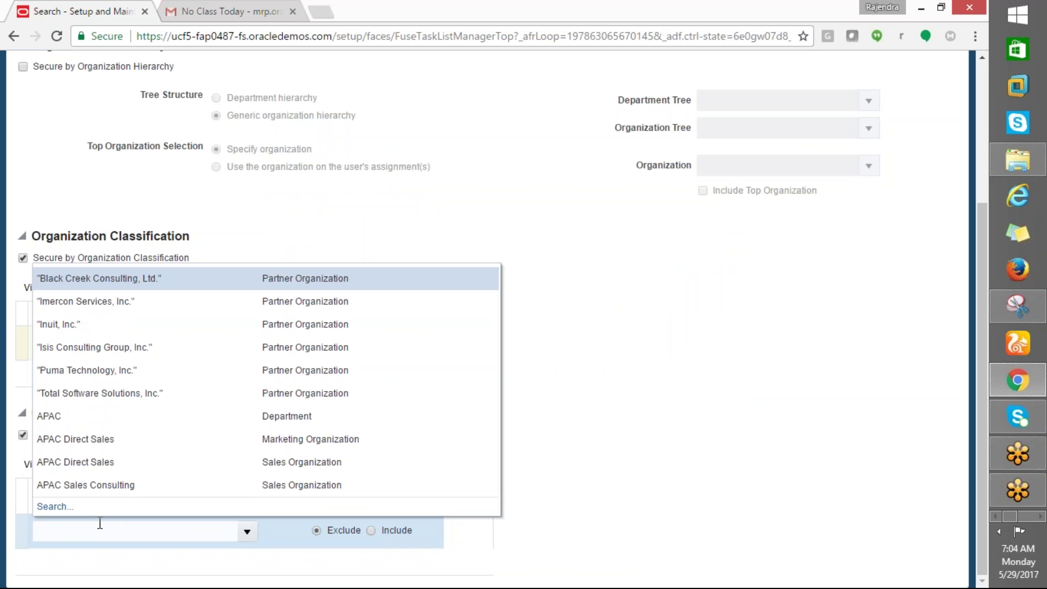
click(52, 506)
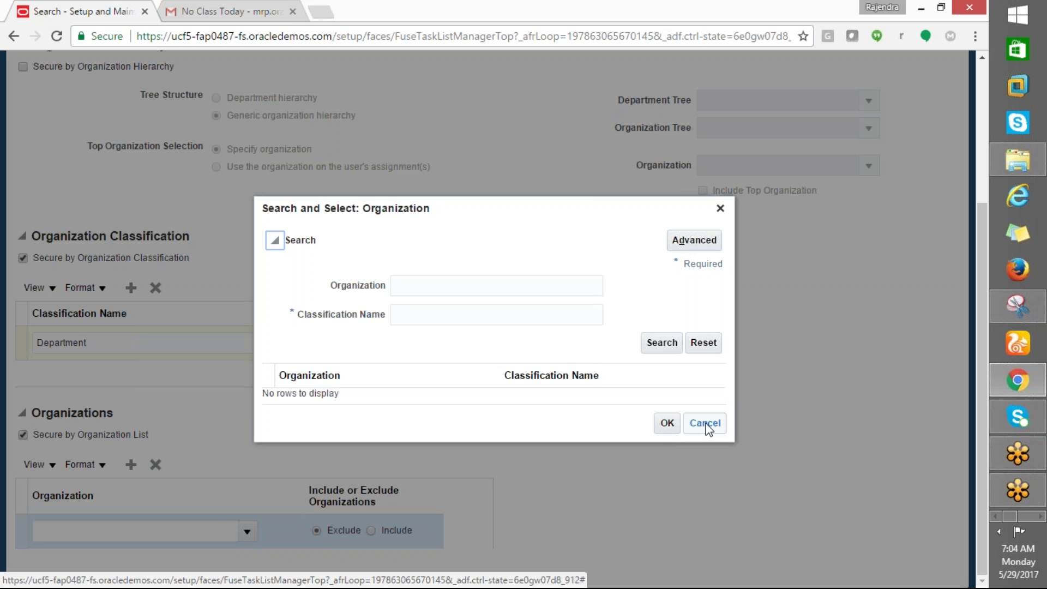
click(705, 423)
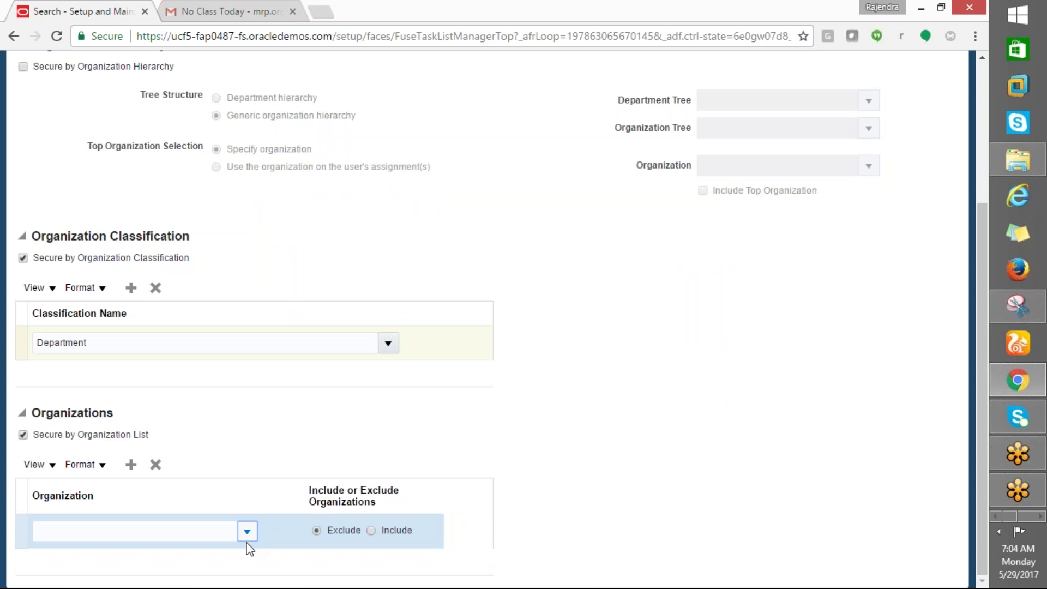
Search for the organization to exclude using "benefits%" with classification name Department, and browse the matching departments.
click(247, 531)
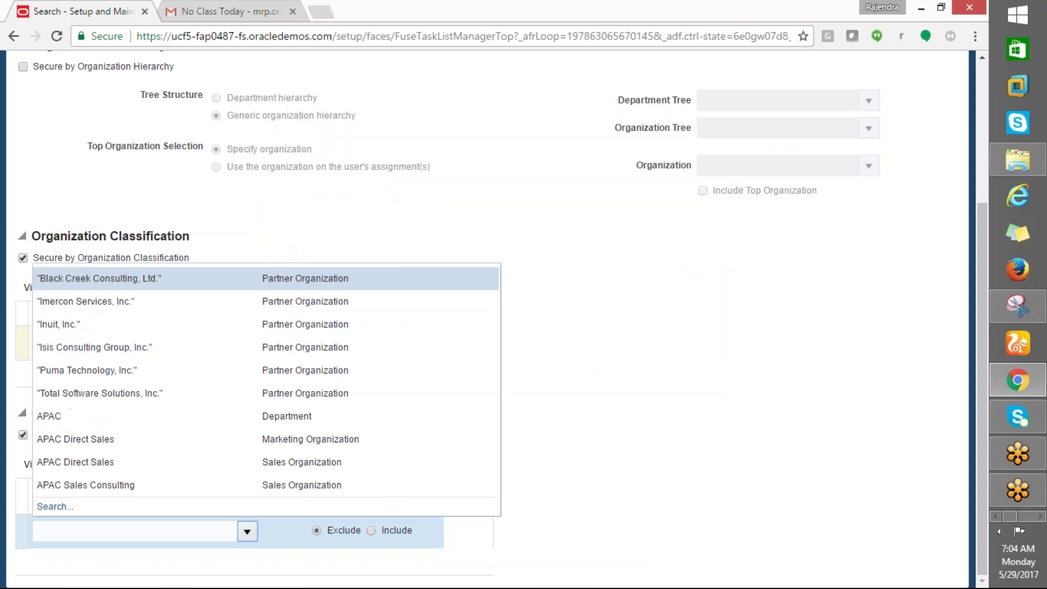
click(52, 506)
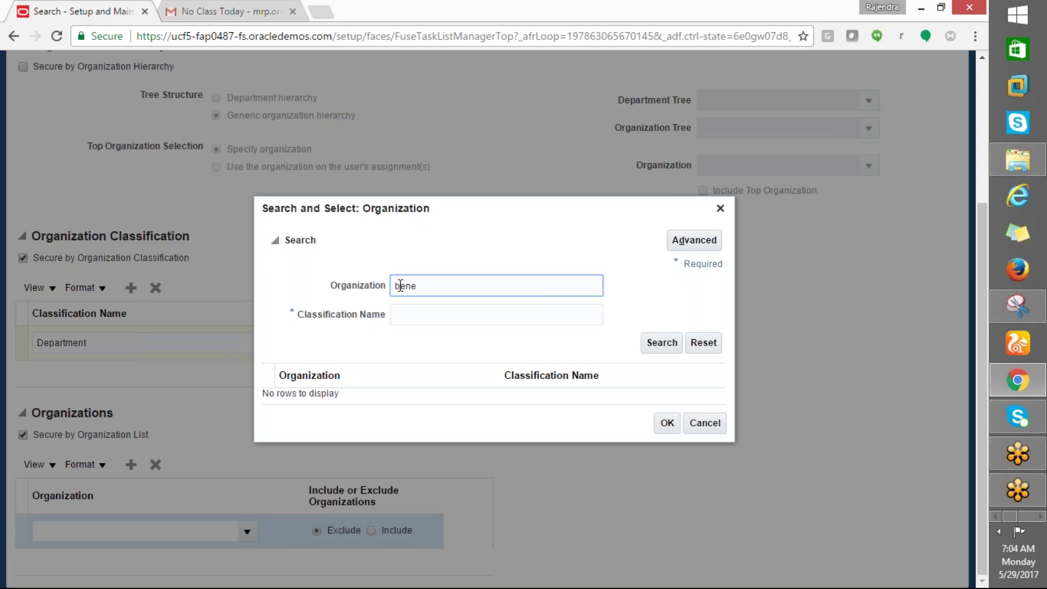
text(benefits%)
key(Tab)
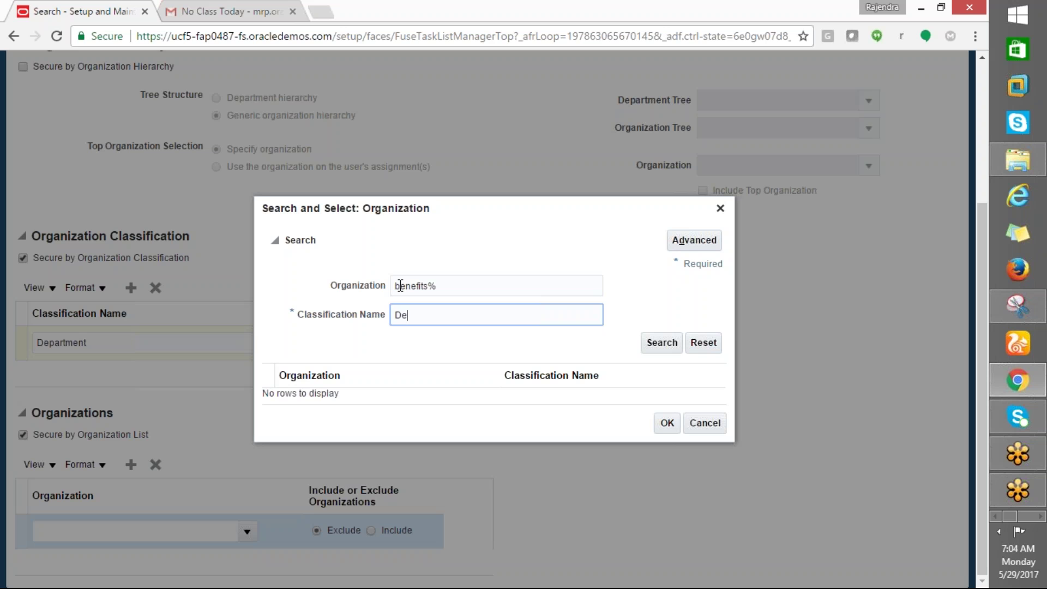
text(Department)
click(651, 344)
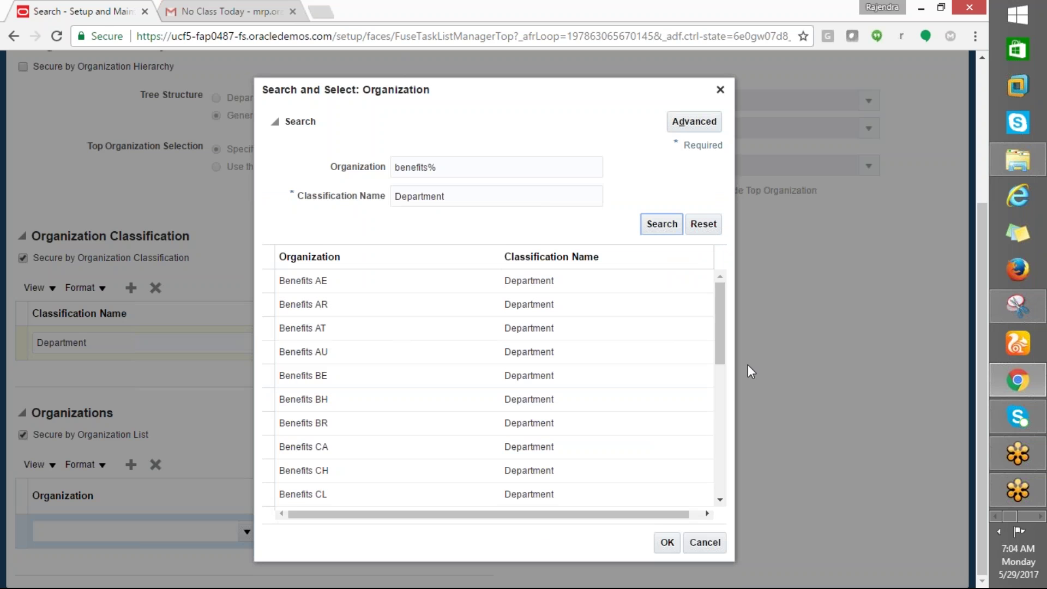
drag(718, 332, 718, 480)
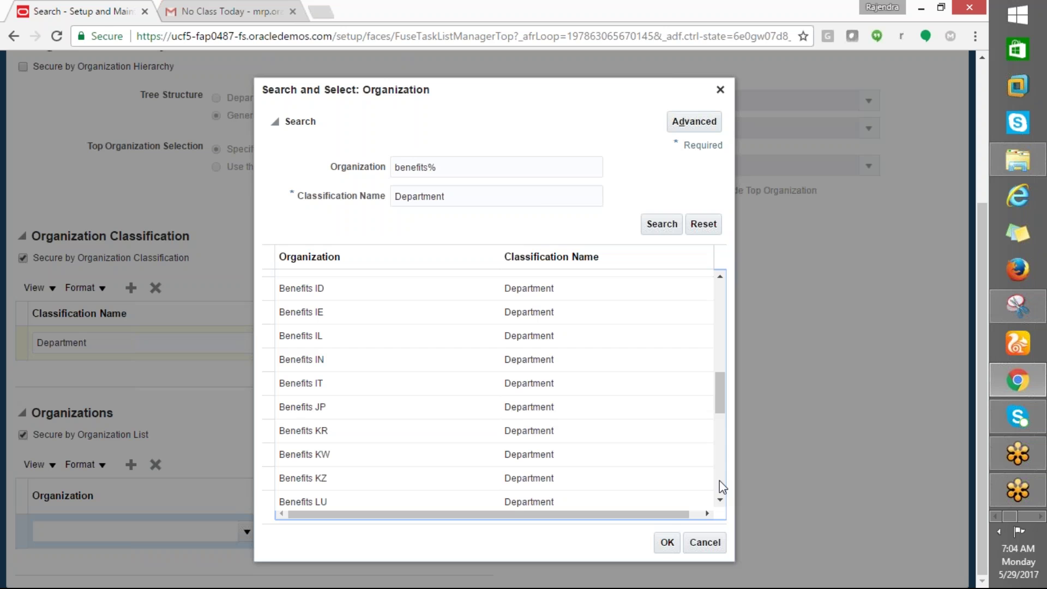
click(464, 167)
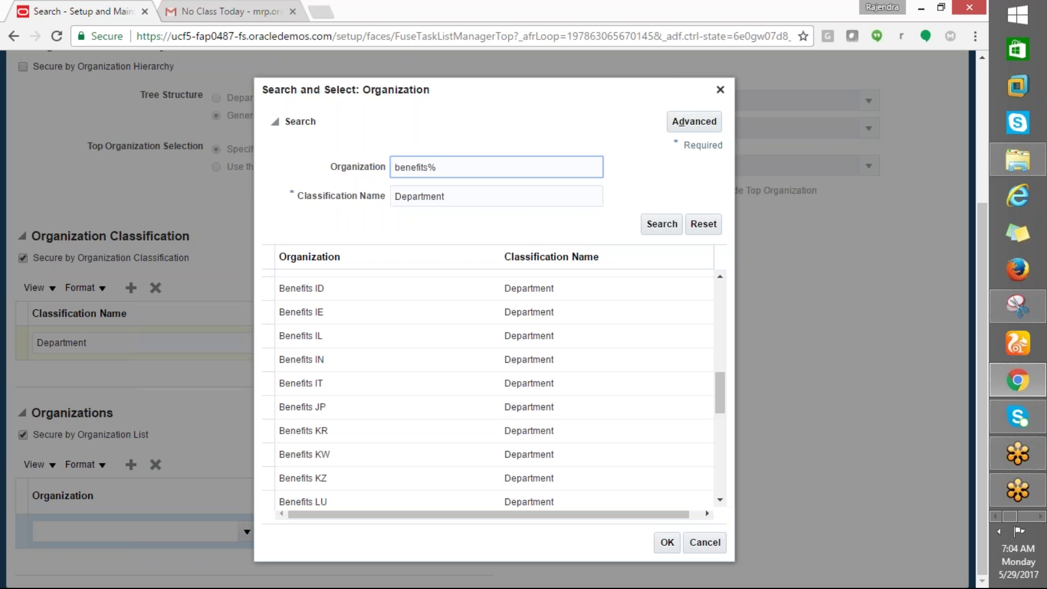
Search the department organizations for benefits%US% and set Benefits US as the organization in the Organizations list.
text(US%)
click(666, 225)
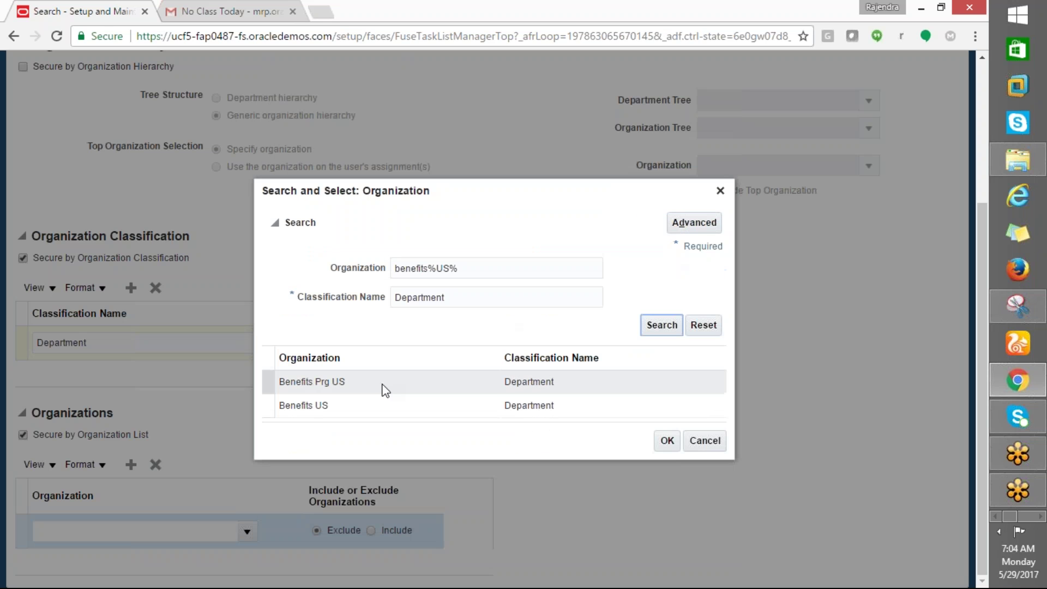
click(303, 407)
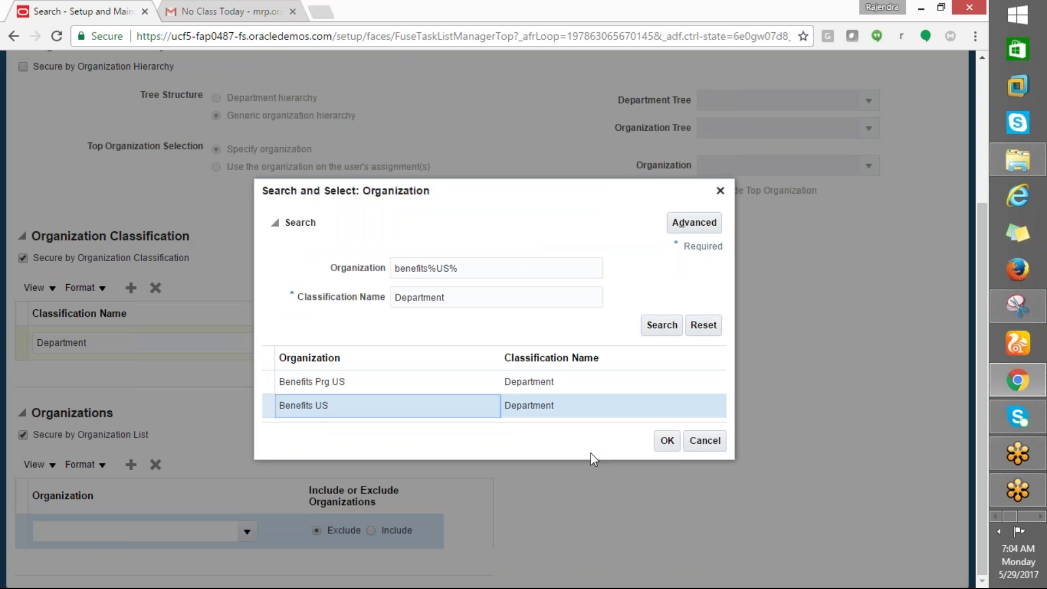
click(667, 441)
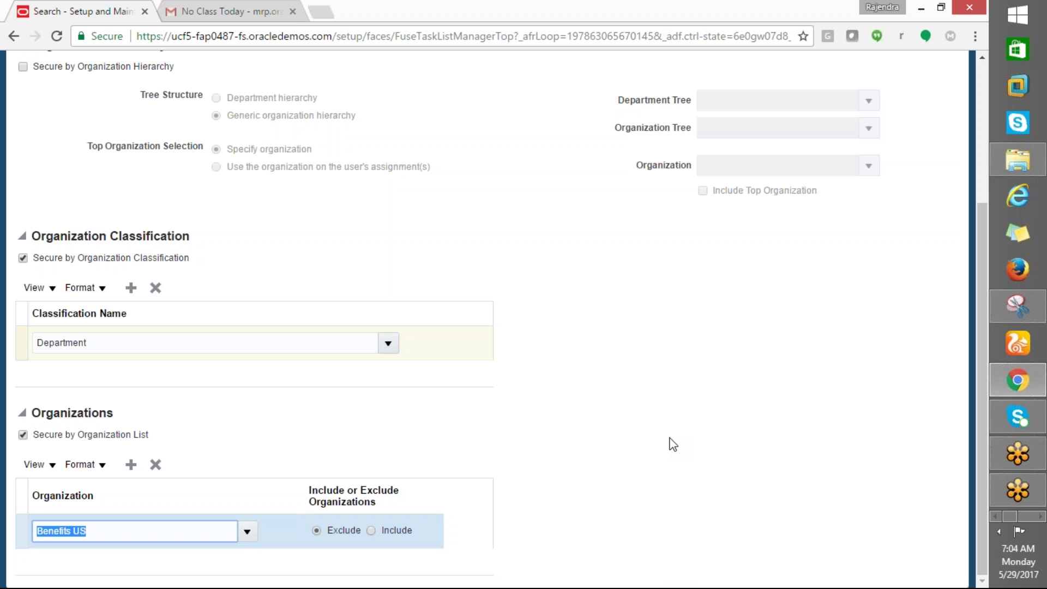
Check the settings of the new organization security profile ANL_ORG_SECURITY PROFILE, and save and close it.
scroll(673, 445, up, 4)
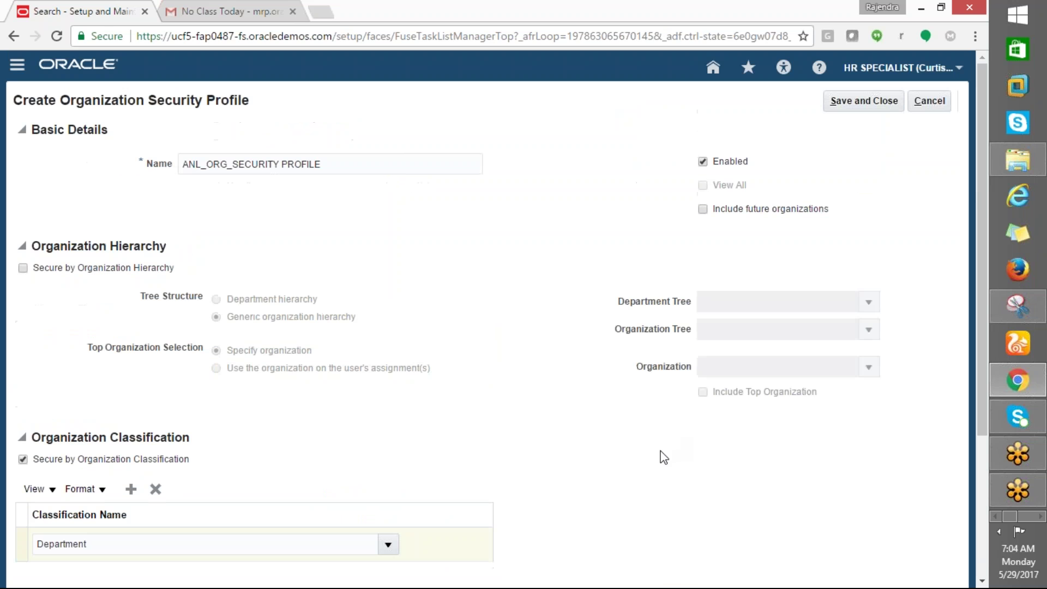
scroll(662, 466, down, 4)
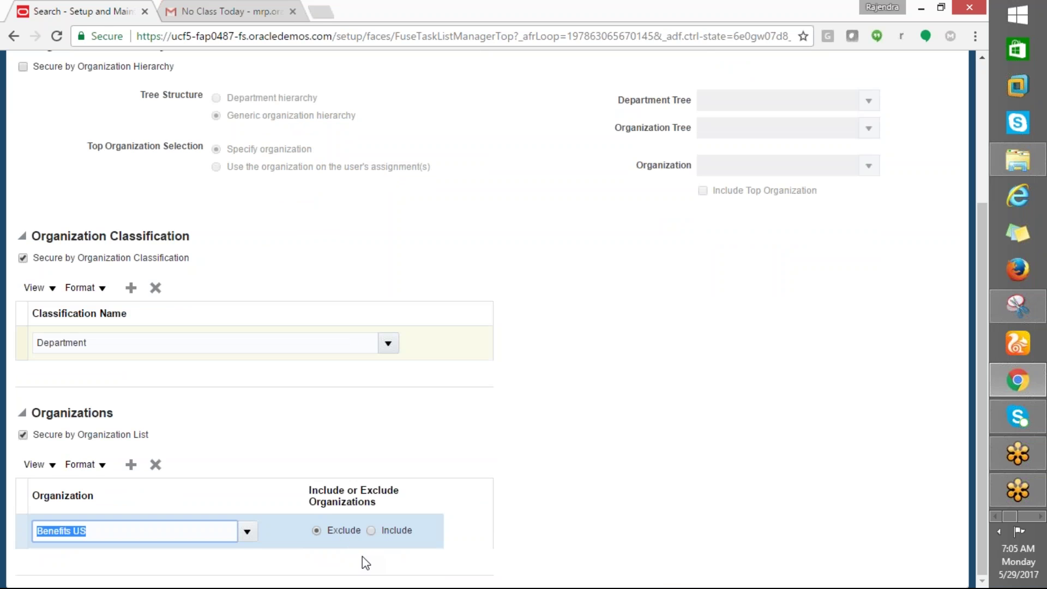
scroll(362, 556, up, 1)
scroll(362, 551, up, 3)
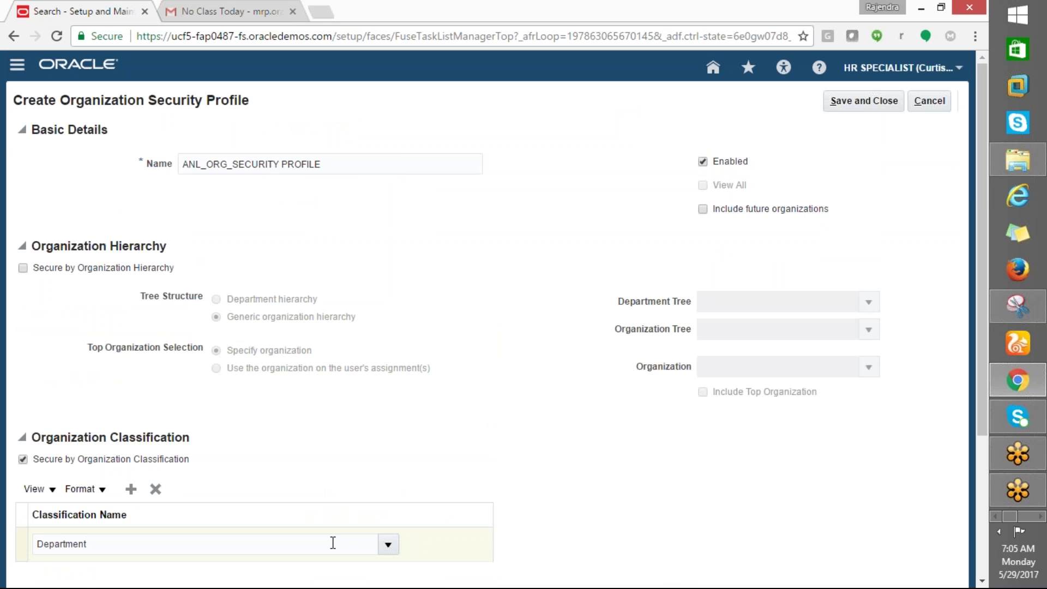
scroll(332, 541, down, 3)
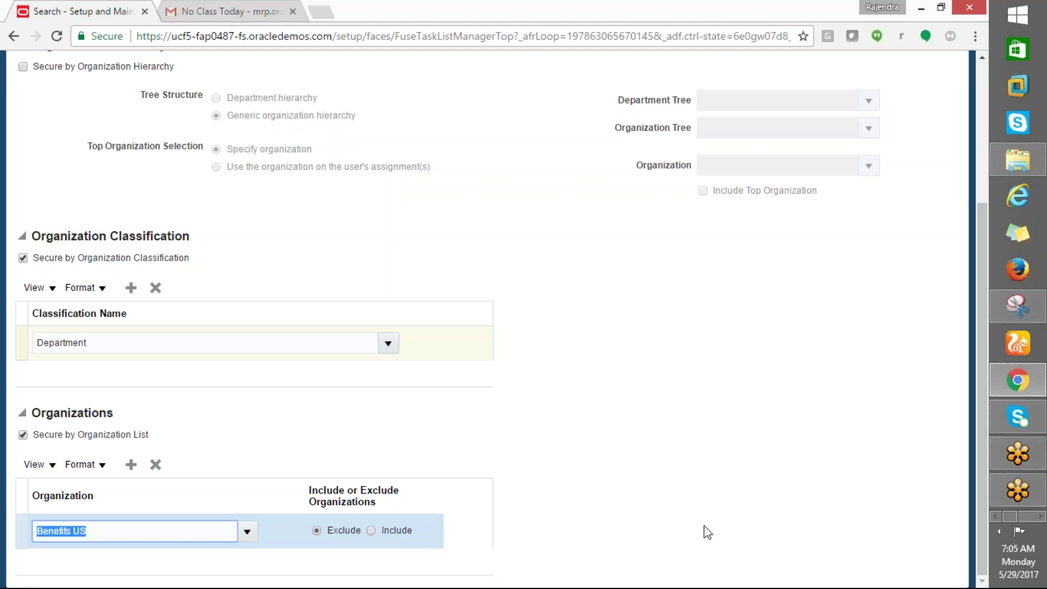
scroll(929, 582, up, 3)
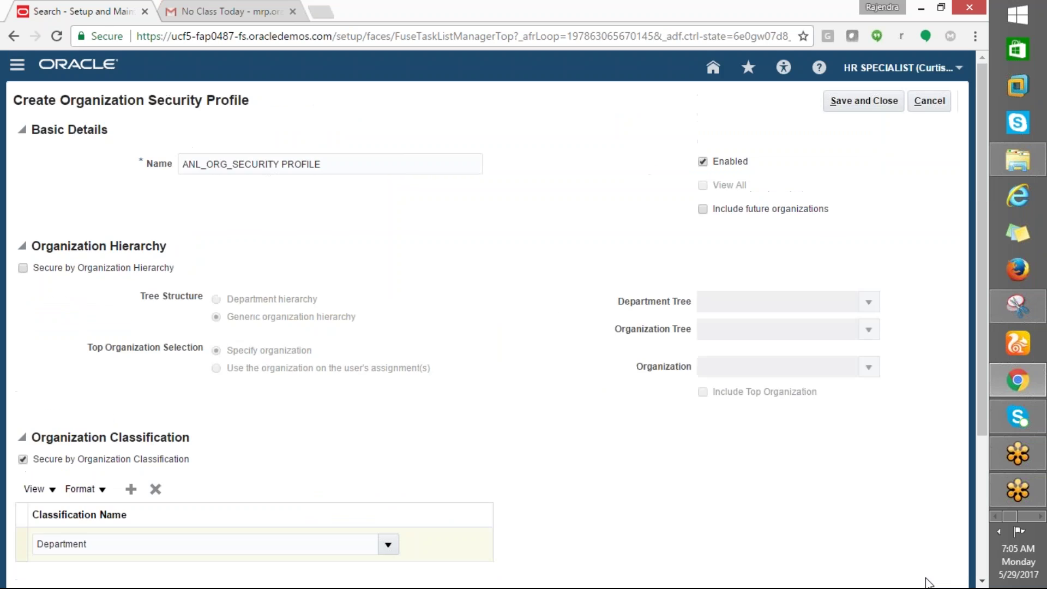
scroll(929, 582, down, 1)
scroll(929, 582, up, 1)
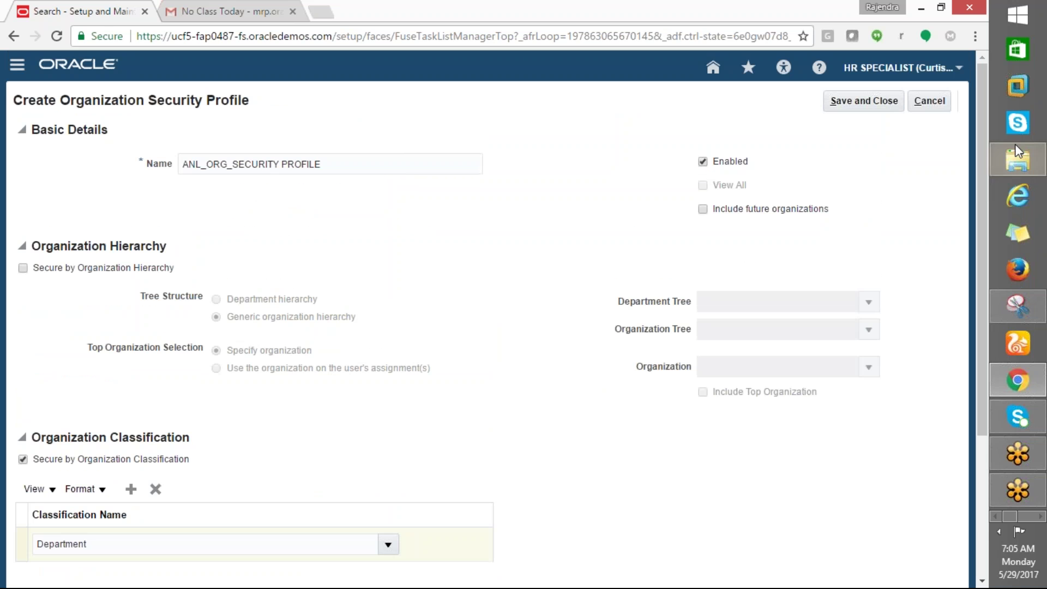
click(860, 101)
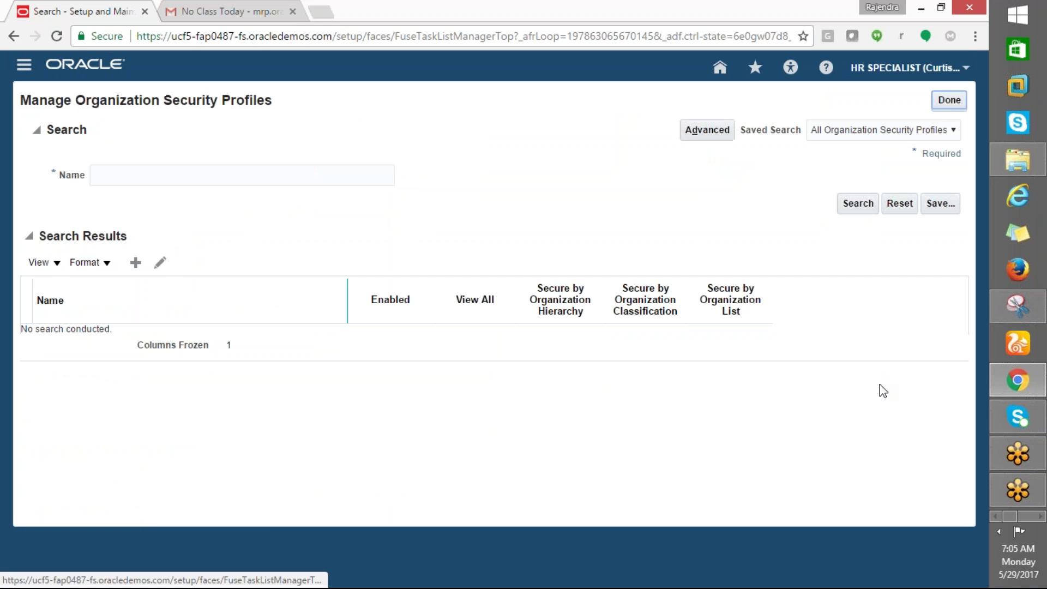
Switch to the HCM workbook in Excel and review the security profile types and the person security profile task.
key(alt+Tab)
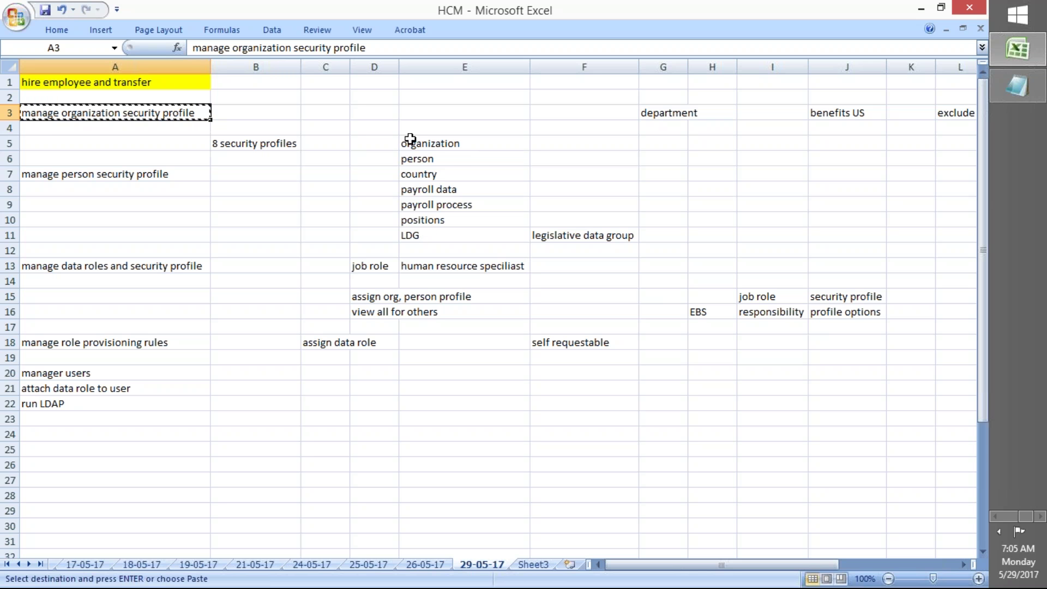
drag(411, 143, 438, 234)
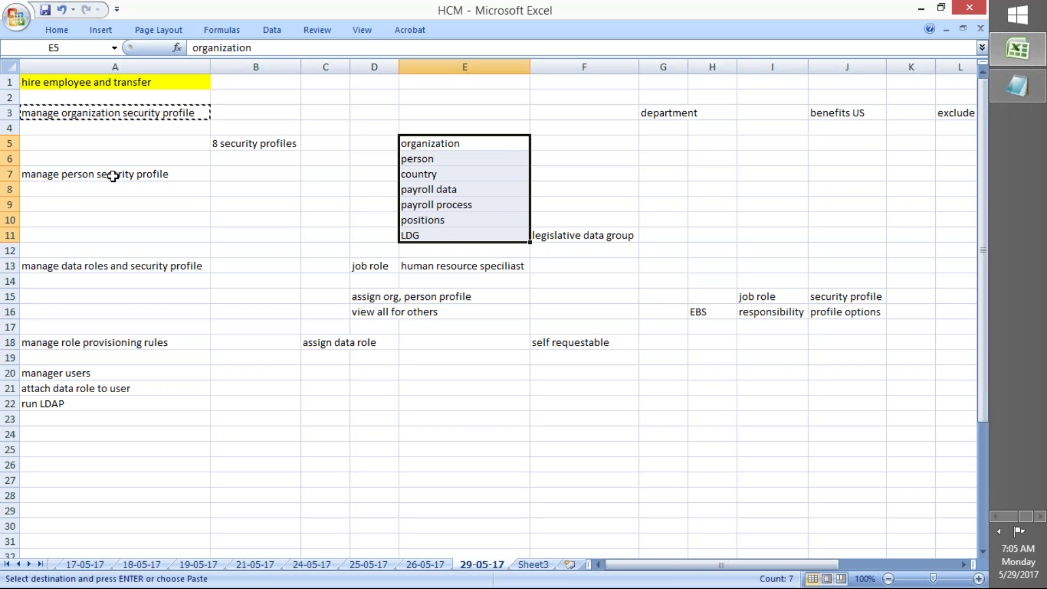
click(59, 178)
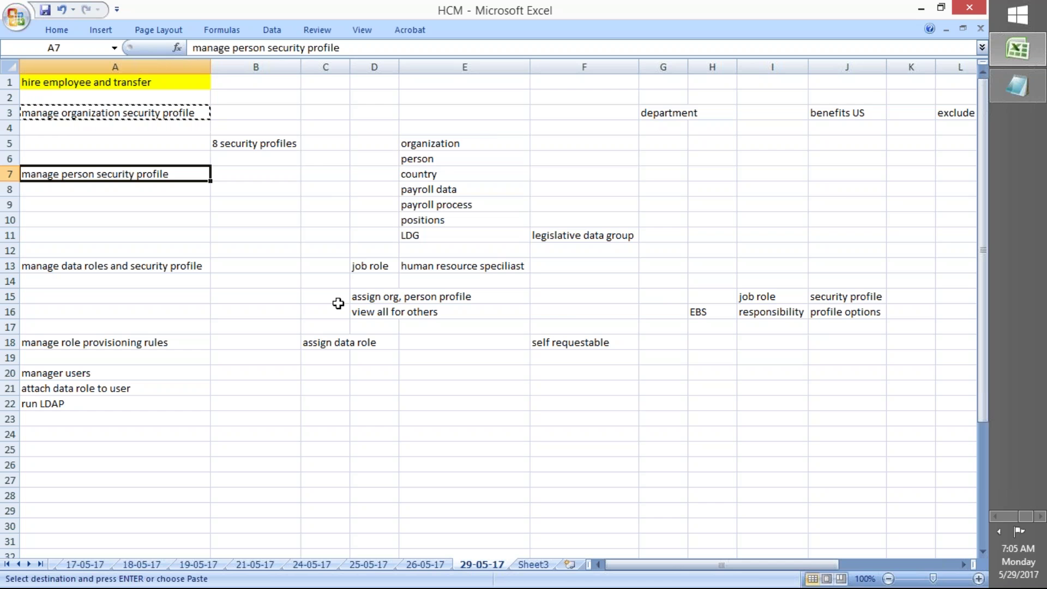
Switch back to Oracle in Chrome and search the organization security profiles for the name ANL%.
key(alt+Tab)
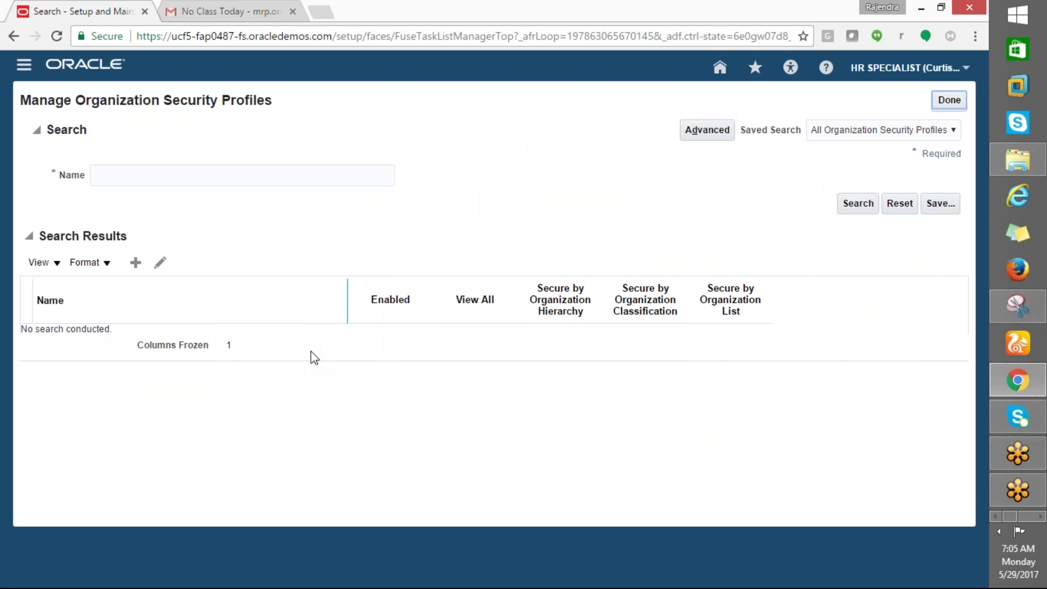
click(134, 175)
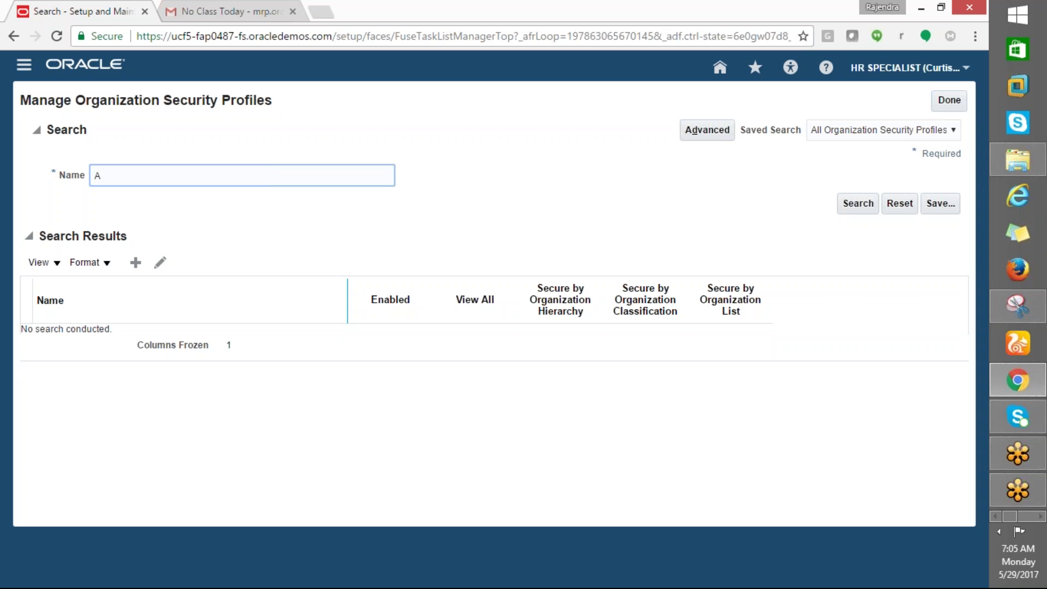
text(ANL%)
click(856, 208)
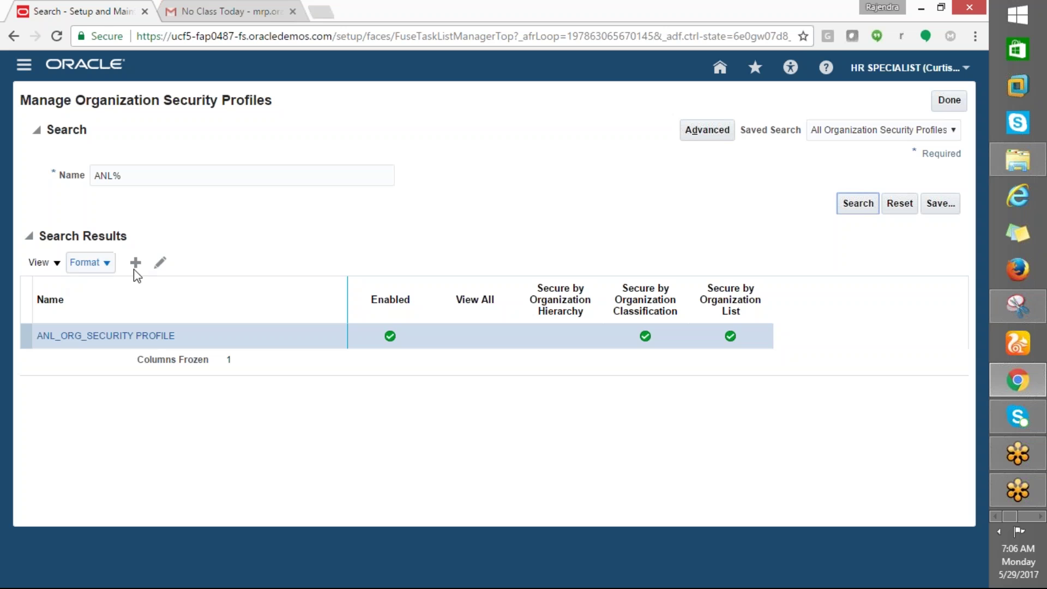
Open ANL_ORG_SECURITY PROFILE for editing, view its settings and leave it without saving.
click(160, 262)
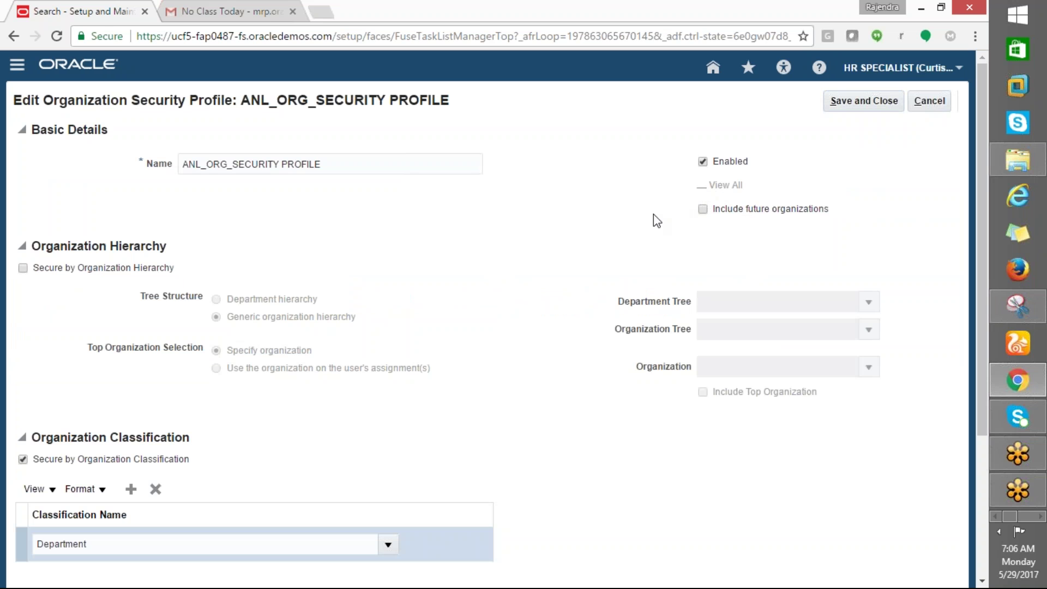
click(935, 107)
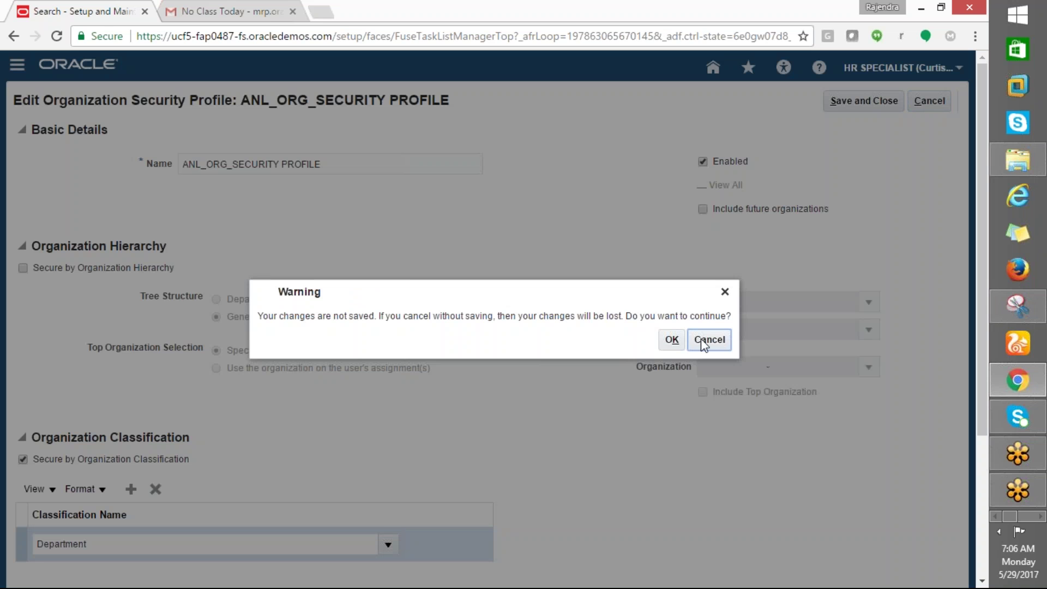
click(671, 340)
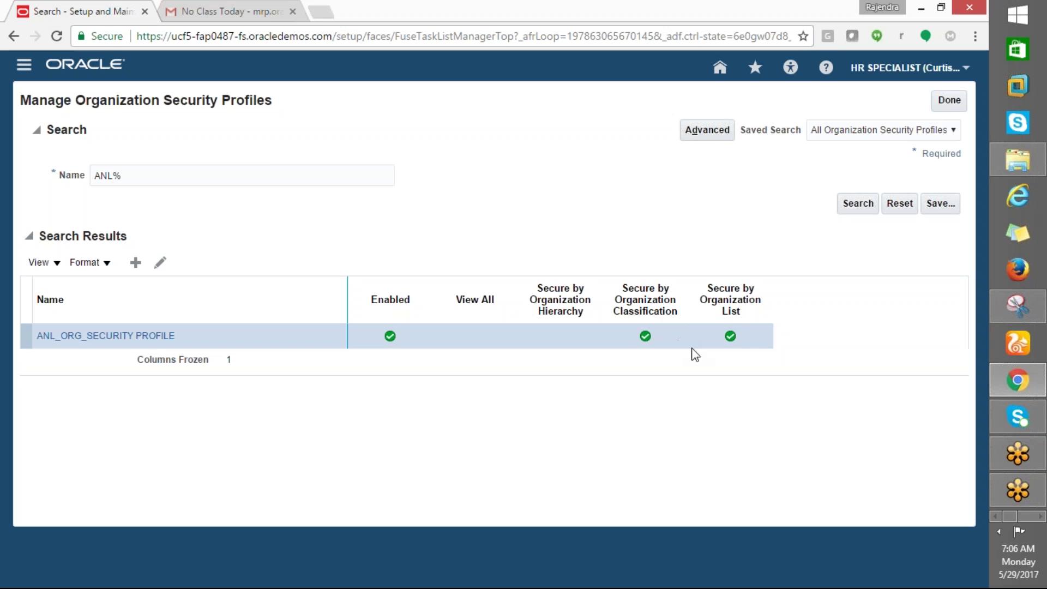
Close the organization security profiles page and copy the text "manage person security profile" from the HCM workbook in Excel.
click(964, 100)
key(alt+Tab)
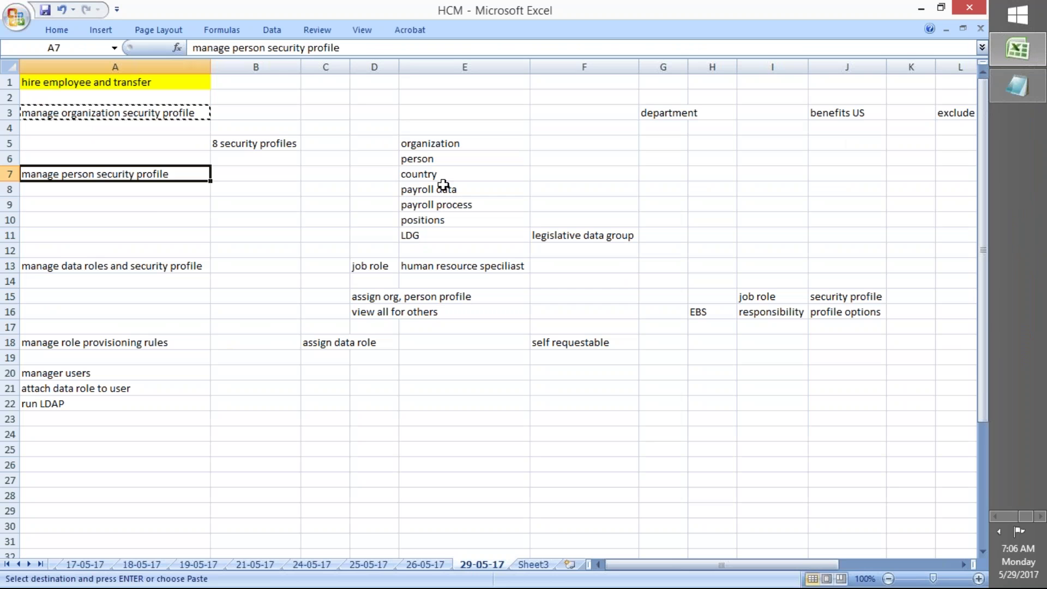
click(100, 109)
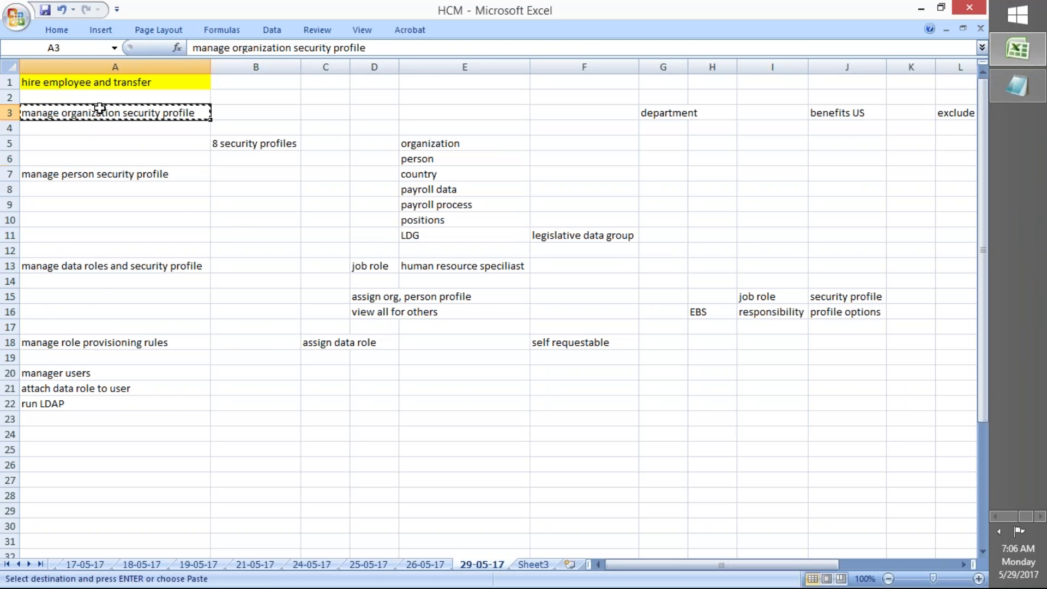
click(57, 29)
click(229, 67)
click(82, 172)
key(ctrl+c)
Back in Oracle, search the setup tasks for "manage person security profile" and open the Manage Person Security Profile task.
key(alt+Tab)
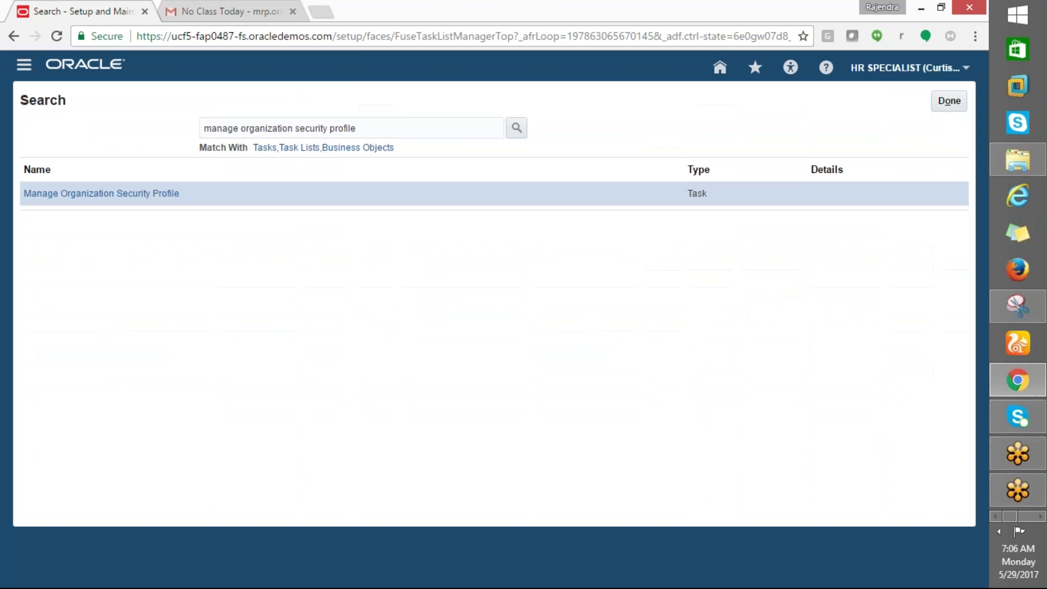
drag(381, 133, 87, 128)
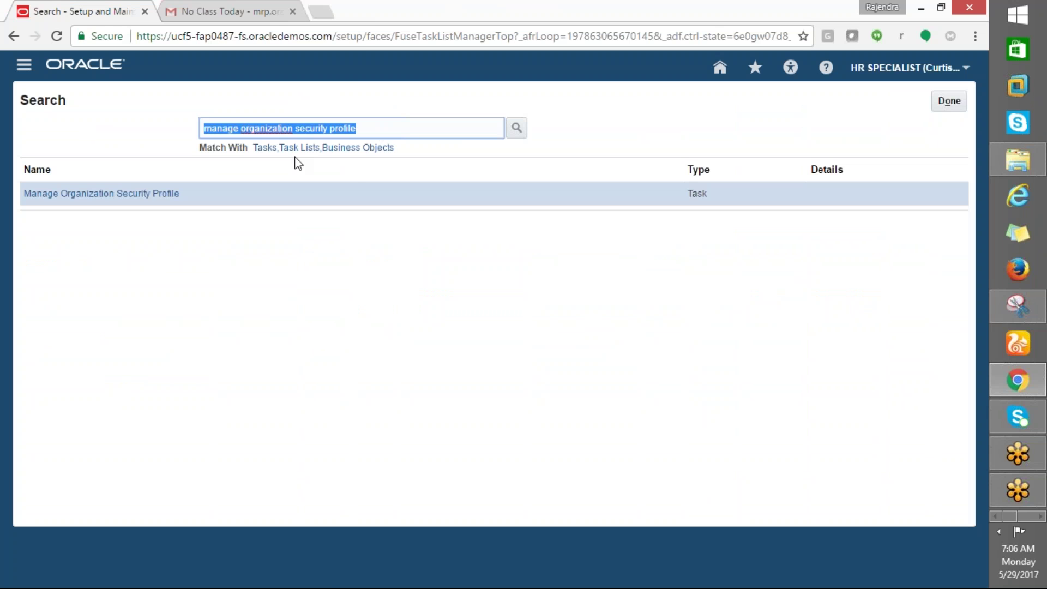
key(ctrl+v)
click(516, 128)
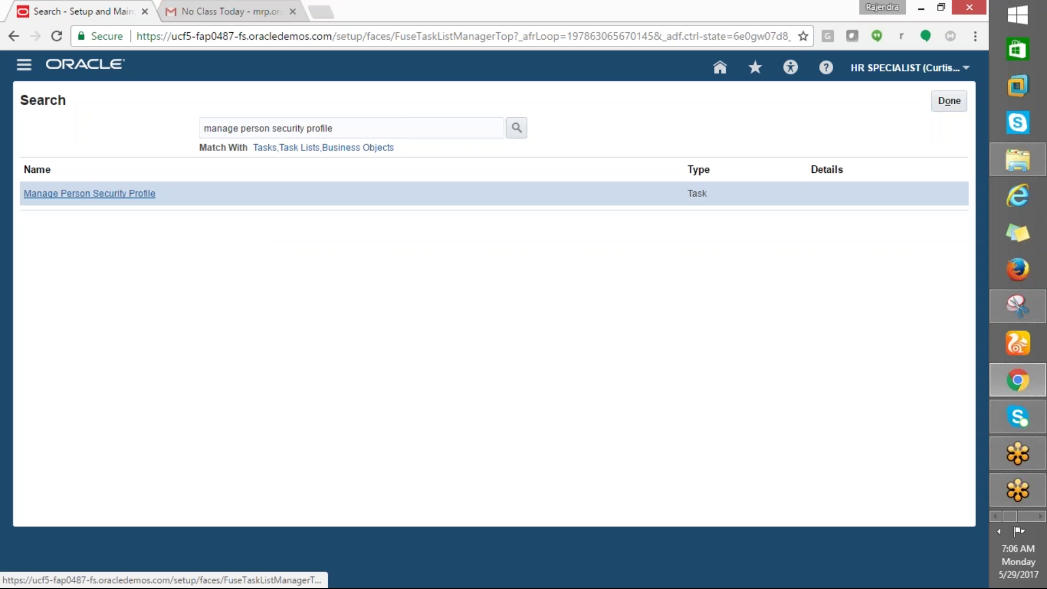
click(90, 193)
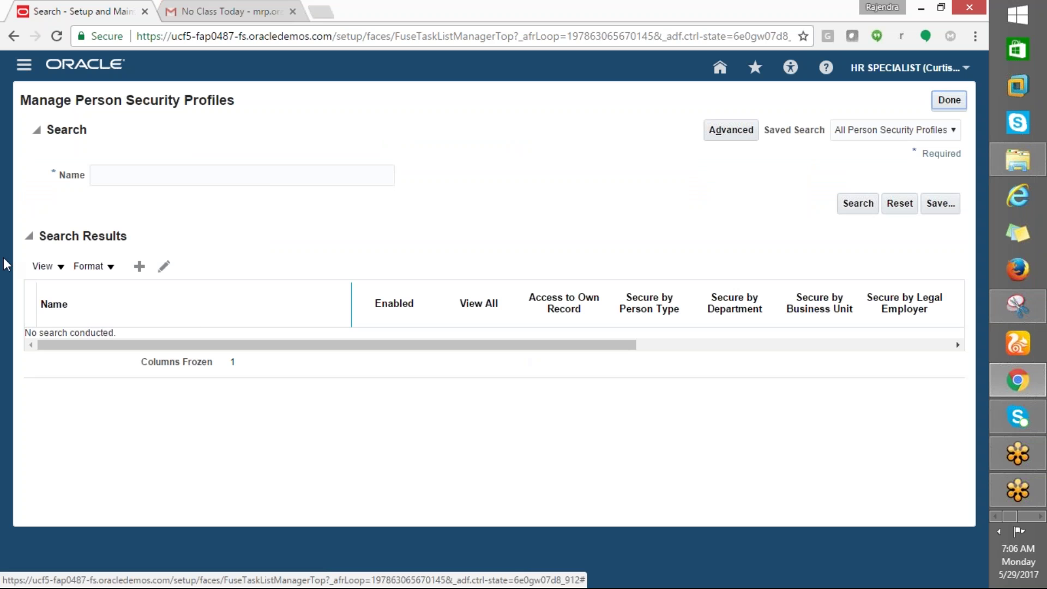
Start a new person security profile and name it ANL_PERSON_SECURITY PROFILE.
click(137, 267)
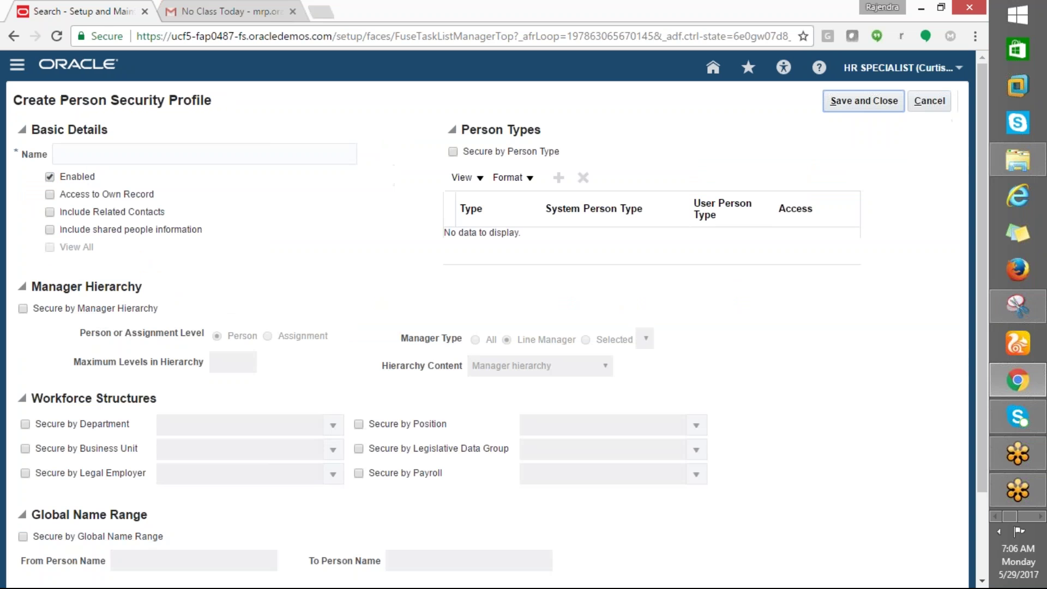
click(87, 156)
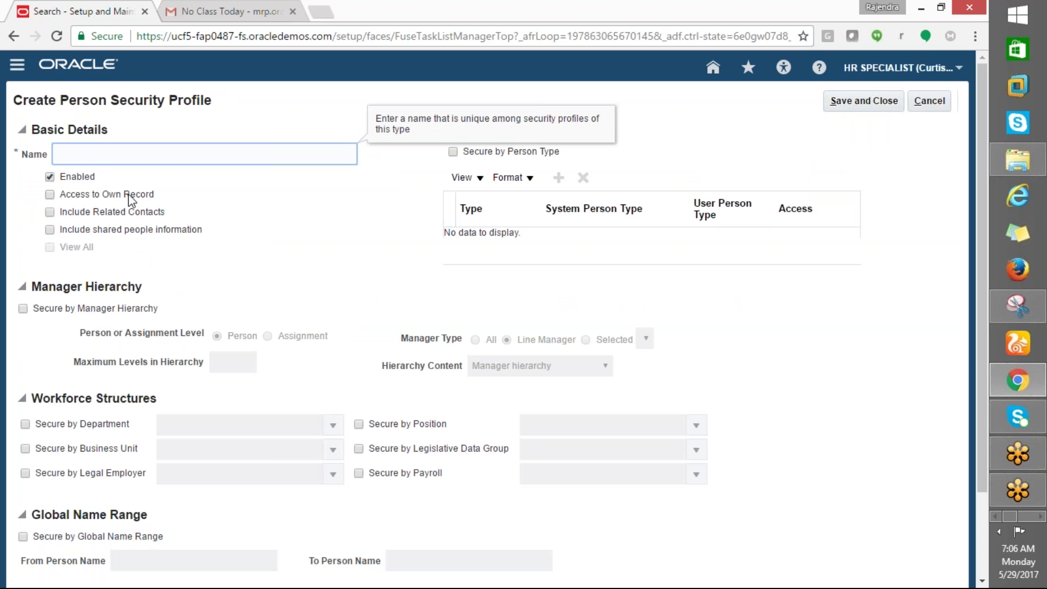
text(ANL_PERSON_SECURI)
key(BackSpace)
key(BackSpace)
key(BackSpace)
text(URI)
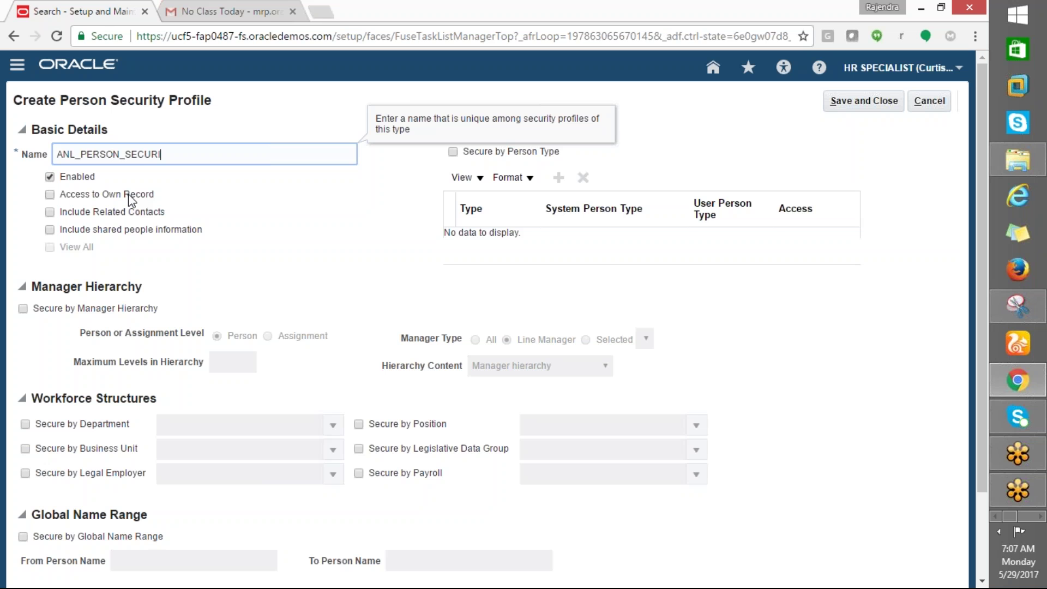
text(TY PROFILE)
key(Tab)
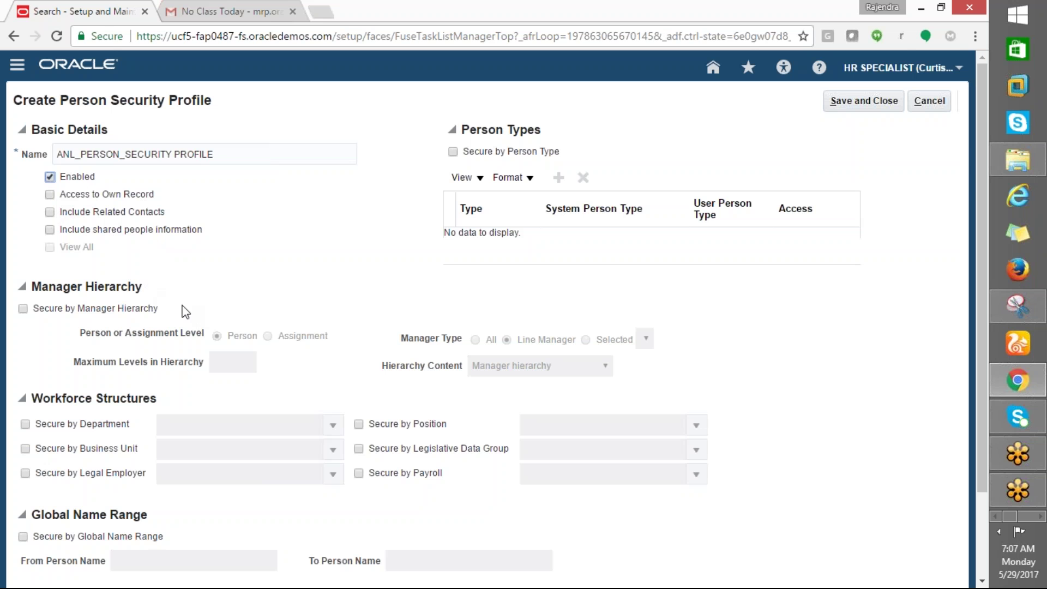
Secure the person security profile by department, using ANL_ORG_SECURITY PROFILE as the organization security profile.
scroll(137, 320, down, 2)
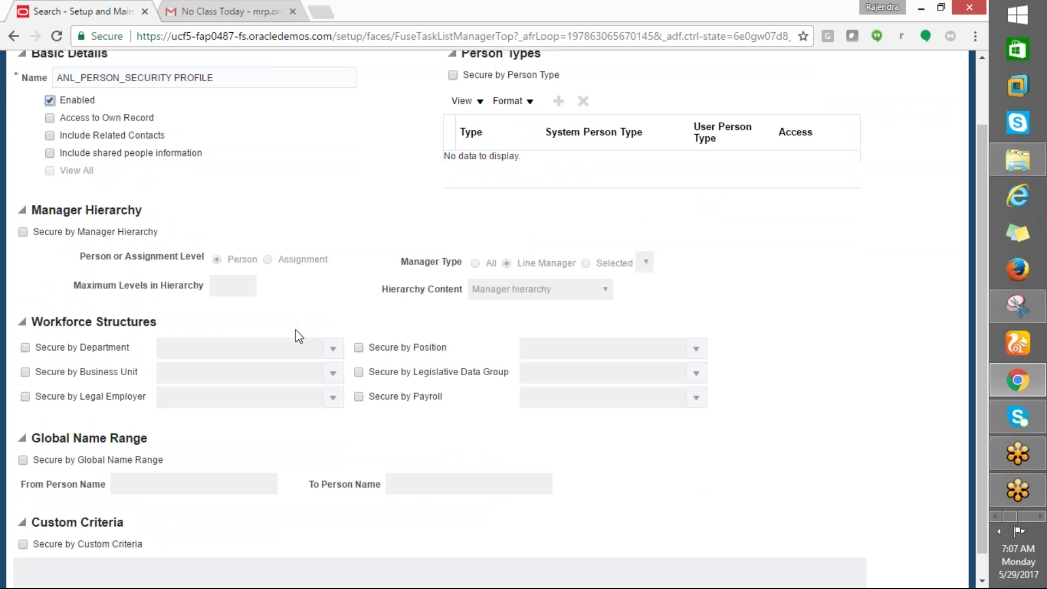
scroll(296, 333, down, 1)
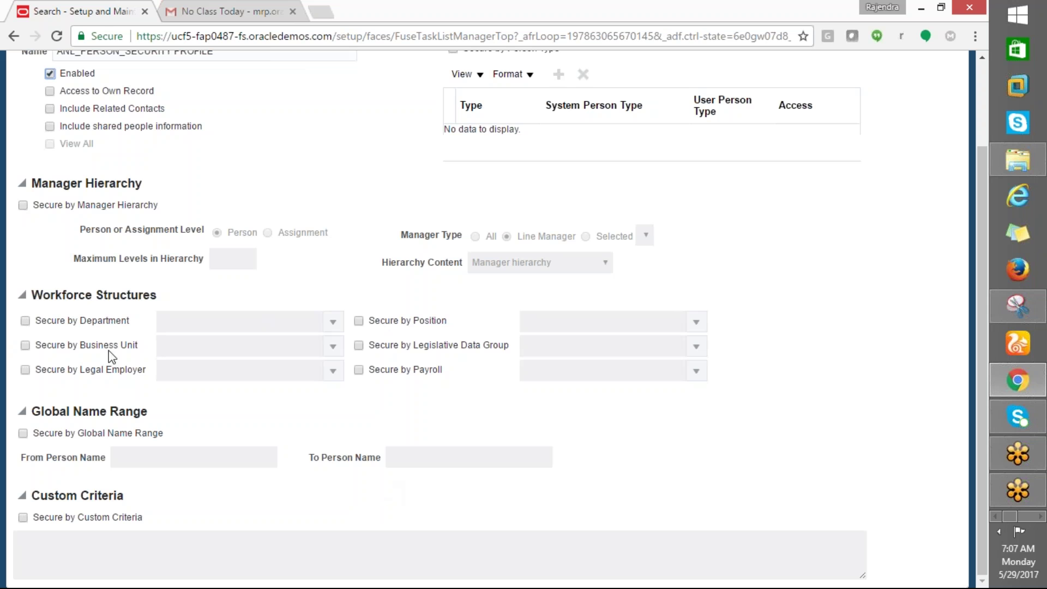
click(22, 296)
click(22, 296)
click(583, 212)
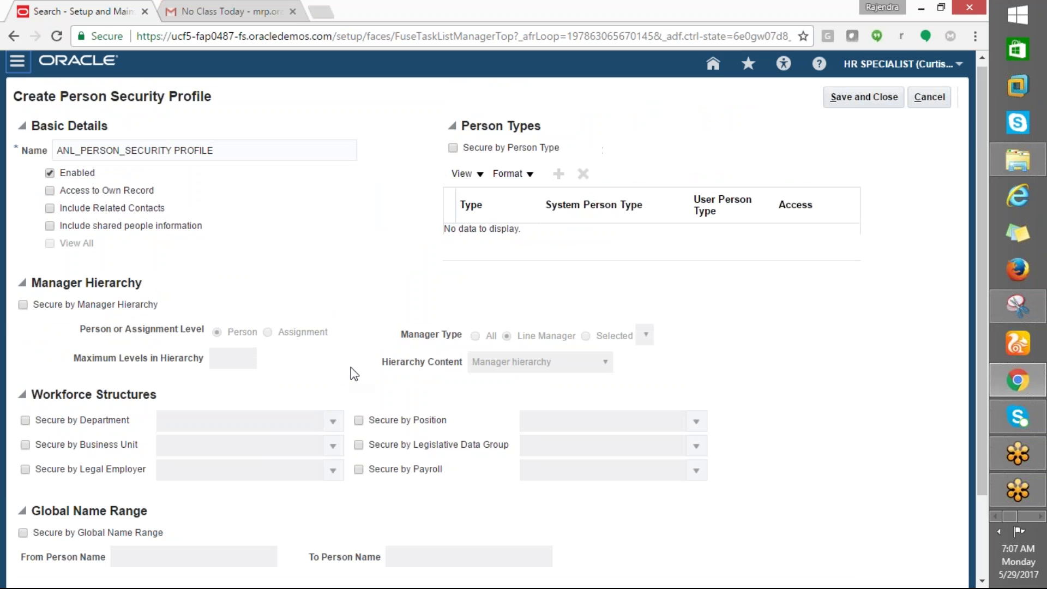
click(25, 420)
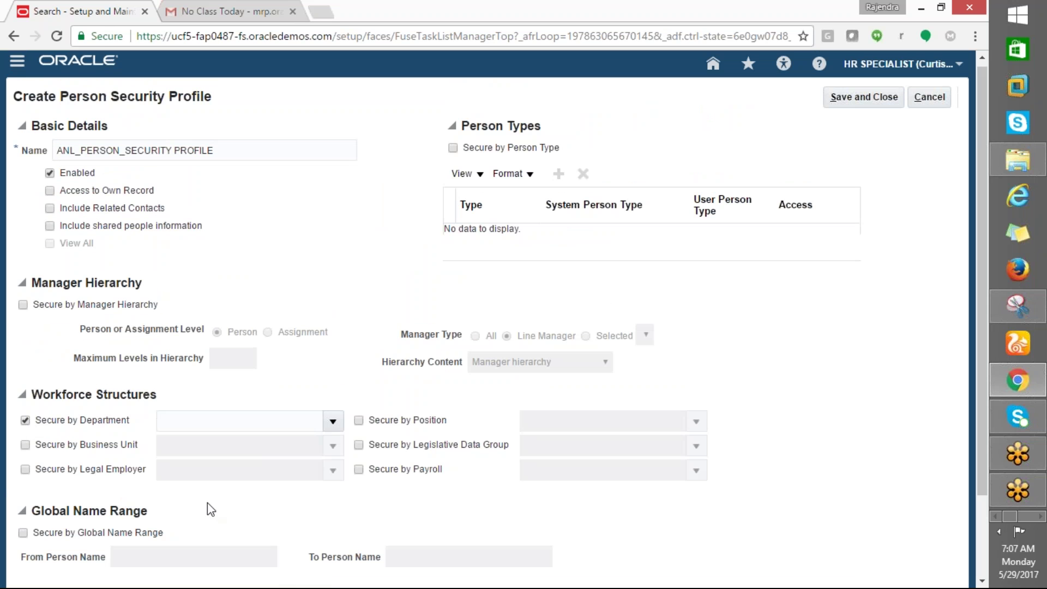
scroll(614, 469, down, 2)
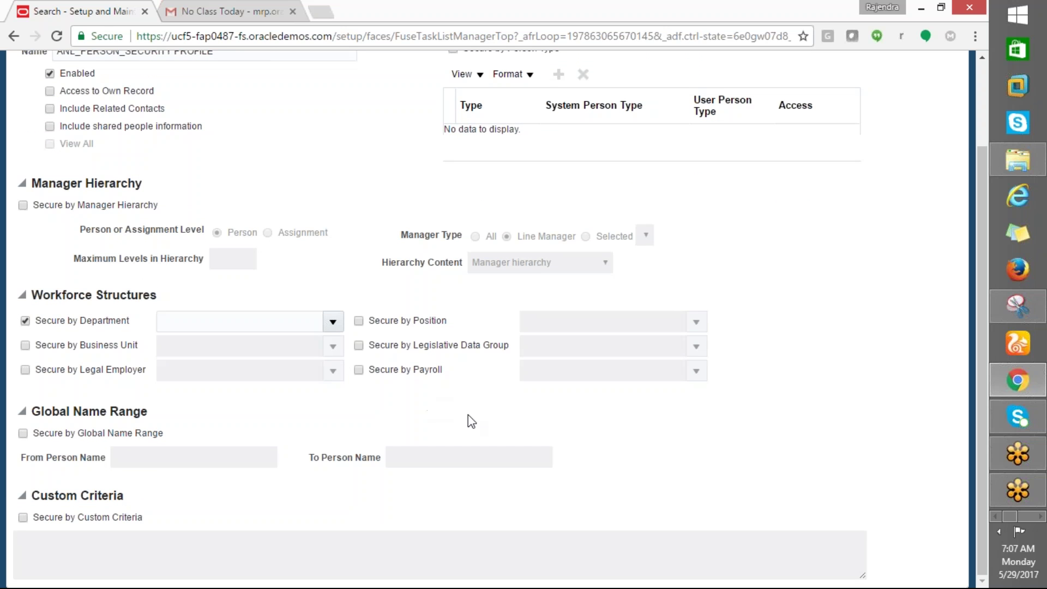
click(333, 323)
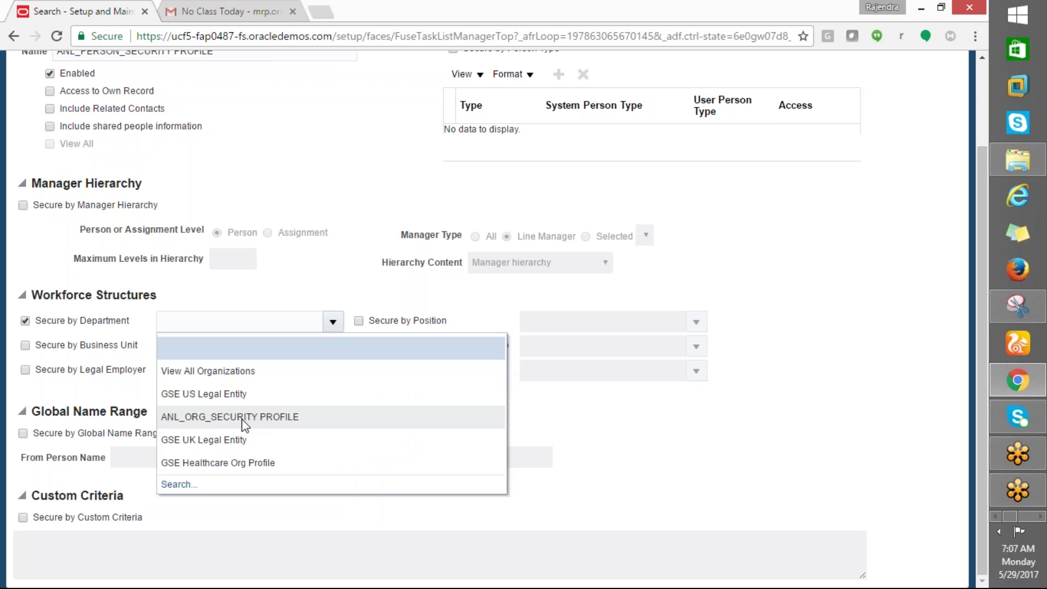
click(243, 423)
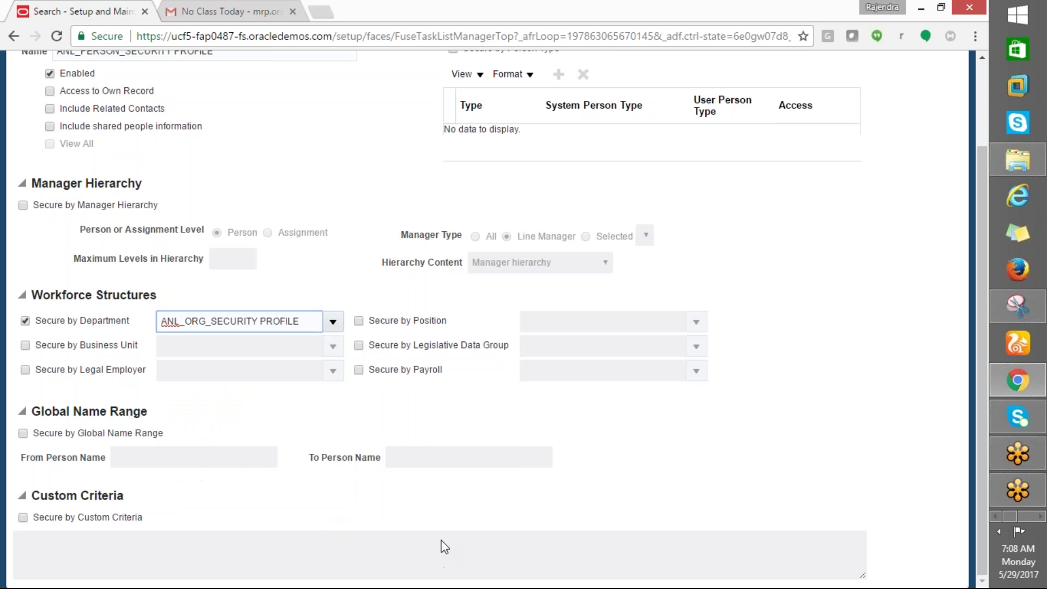
Enable Secure by Custom Criteria to look at its criteria box, and disable it again.
click(23, 518)
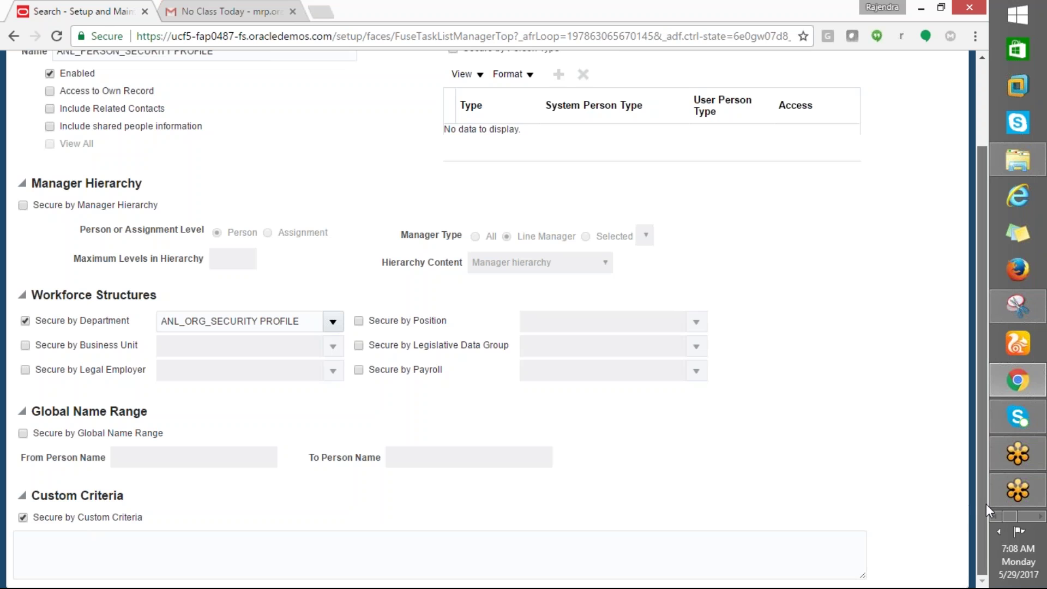
click(24, 518)
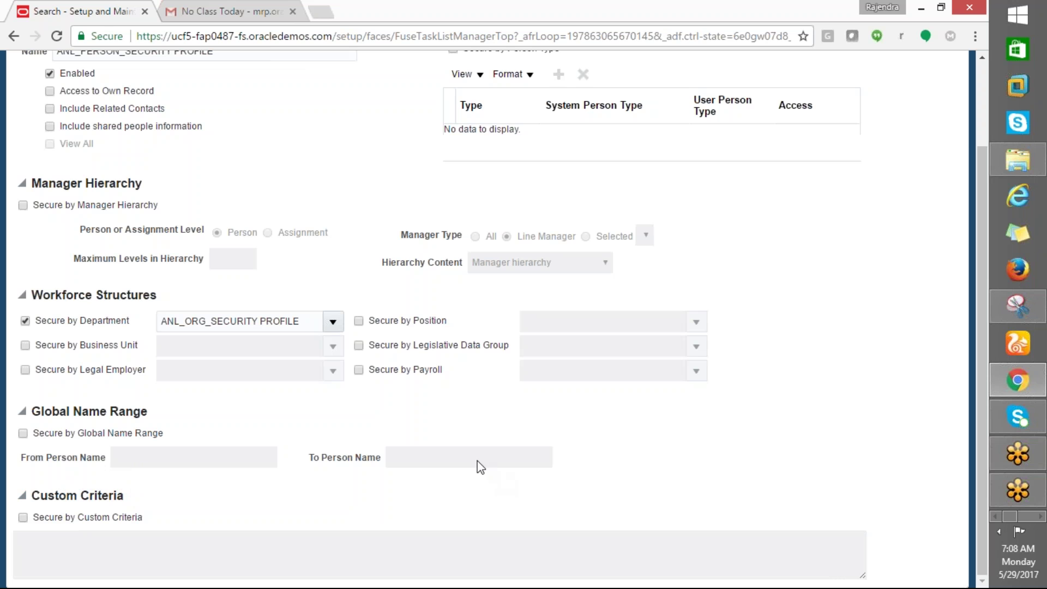
scroll(479, 466, up, 2)
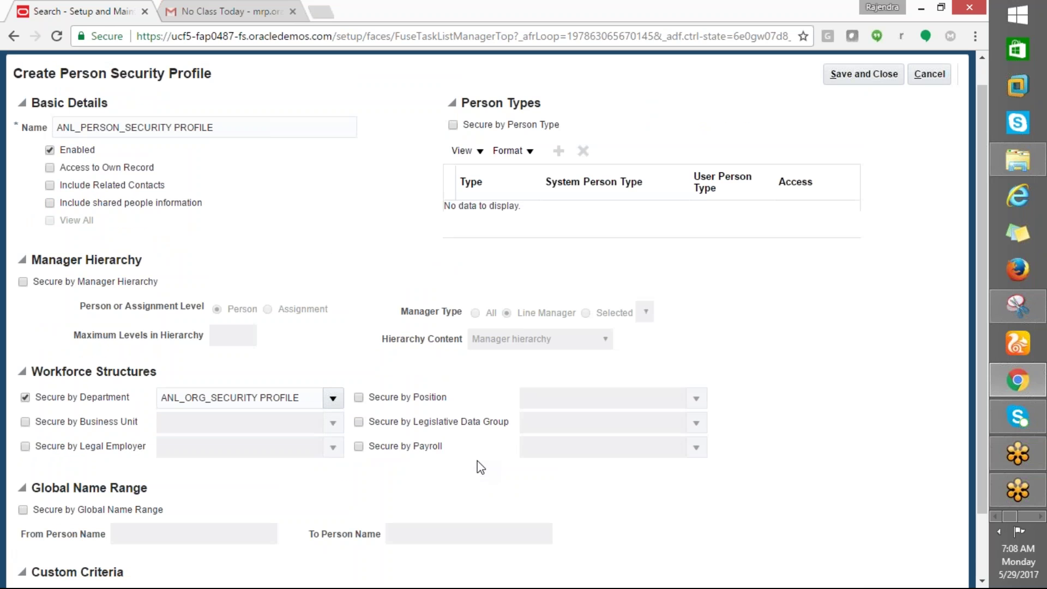
scroll(473, 479, down, 2)
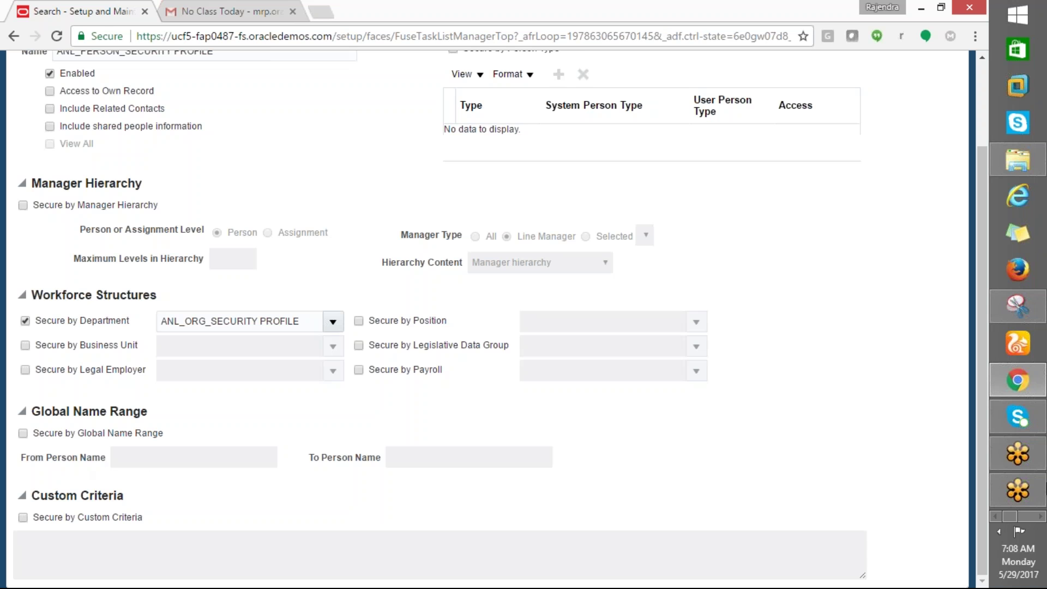
mouse_move(1017, 579)
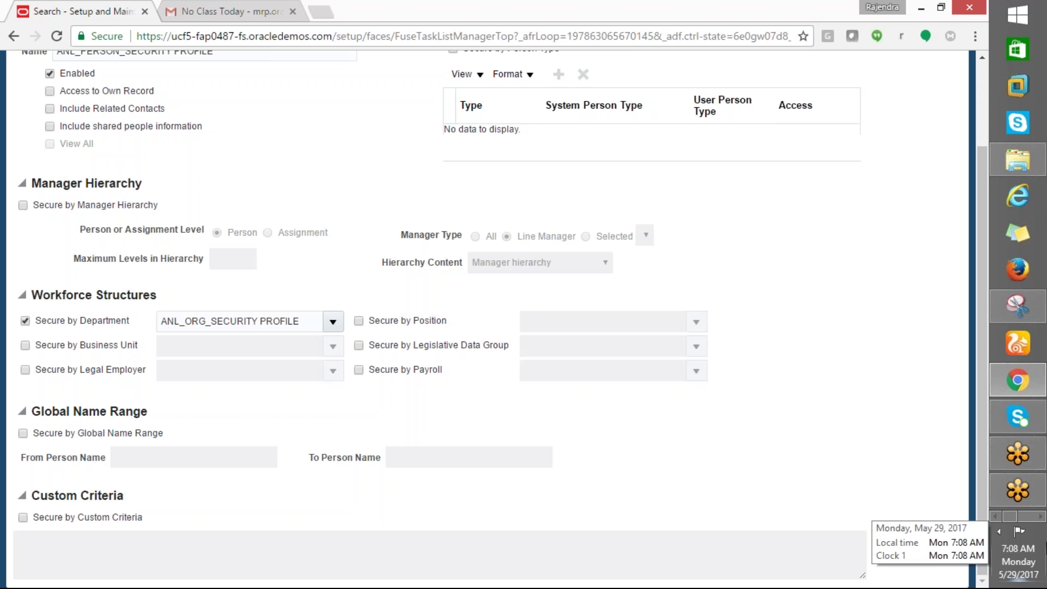
drag(982, 442, 67, 525)
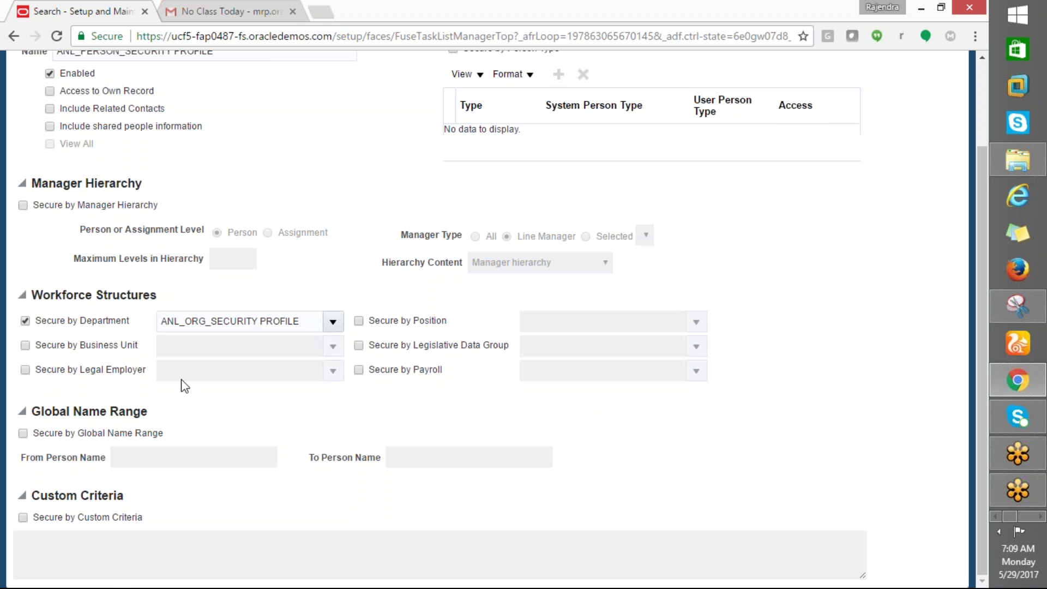
Save and close the person security profile, allowing access to future changes for this object.
scroll(184, 379, up, 2)
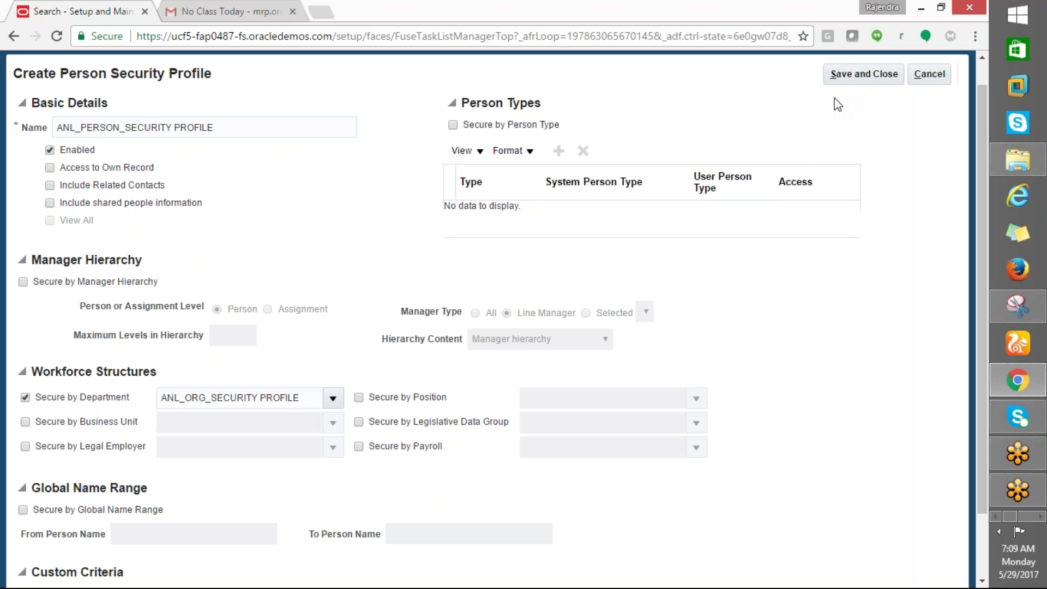
scroll(702, 247, down, 2)
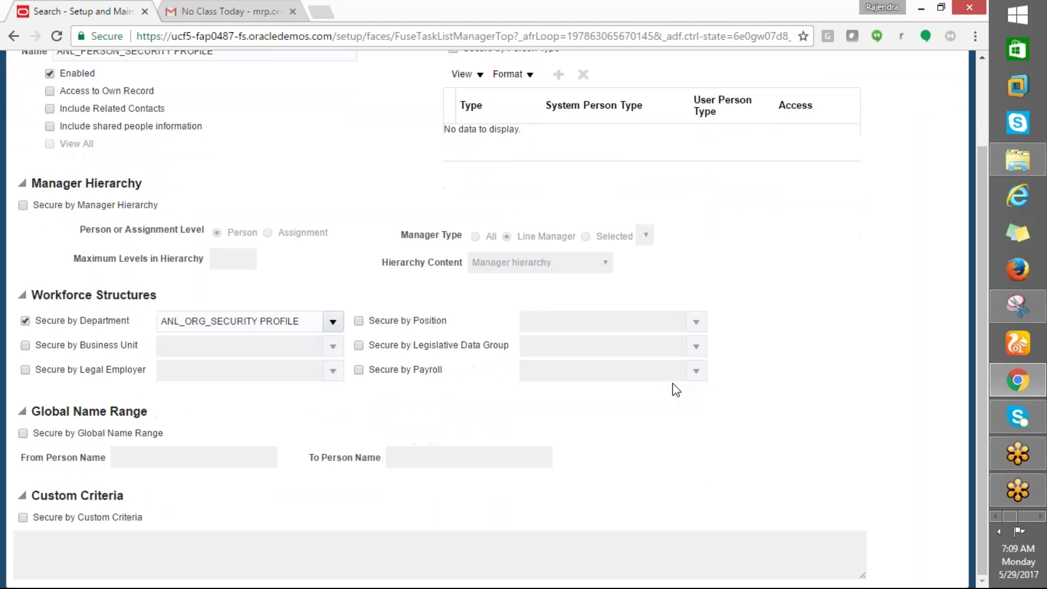
scroll(676, 390, up, 3)
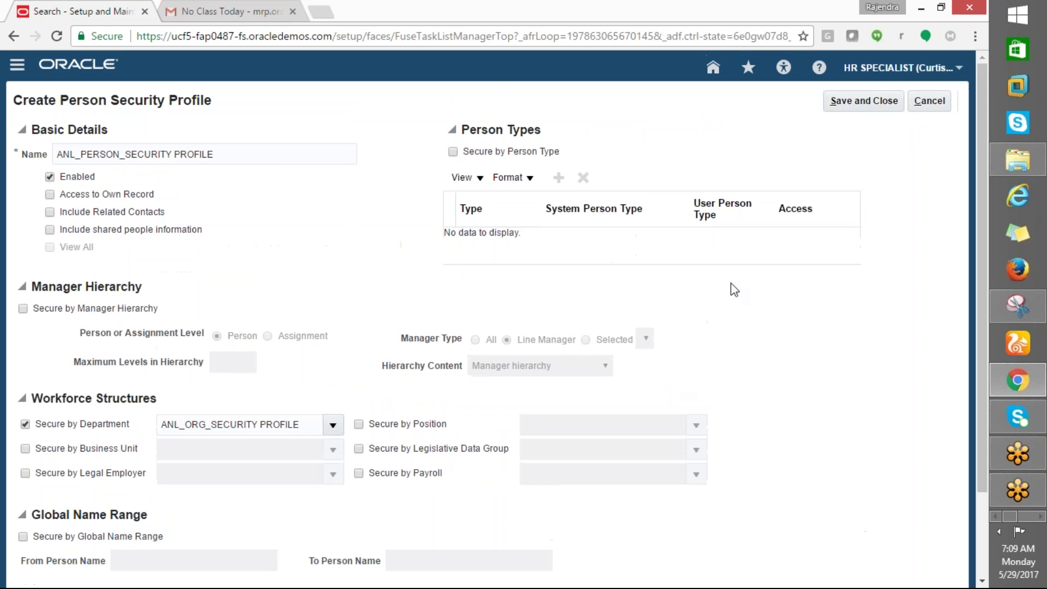
click(841, 101)
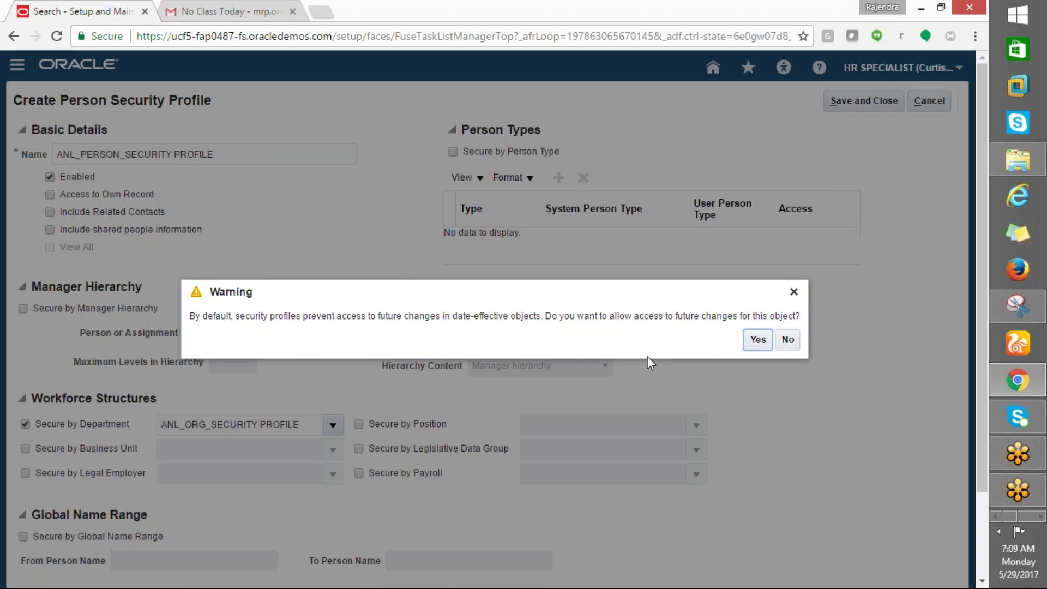
click(759, 340)
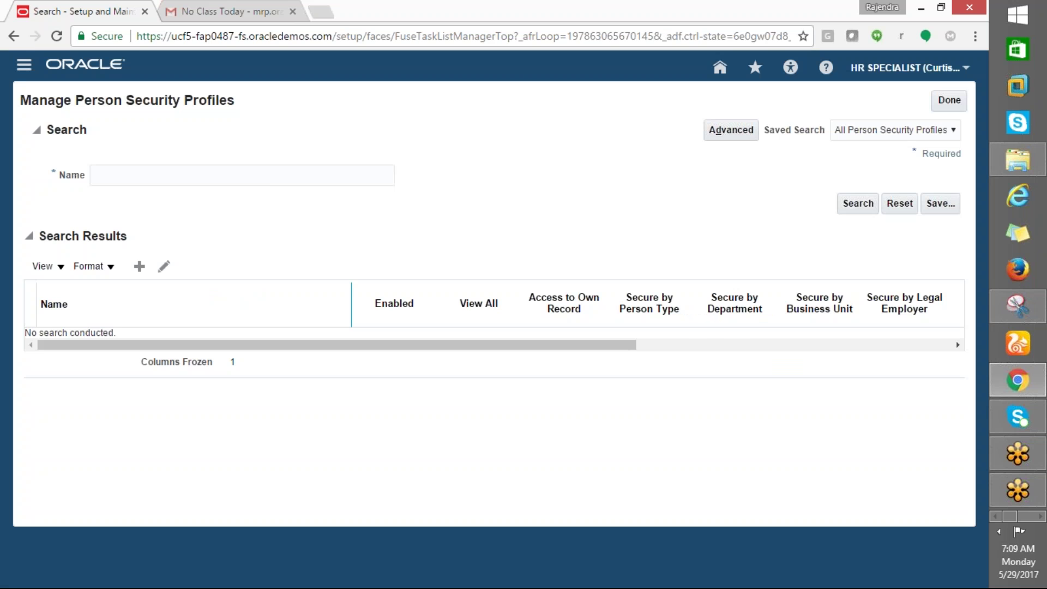
Search the person security profiles for ANL%, check the department security of the new profile and close the page.
click(131, 177)
text(ANL%)
click(864, 203)
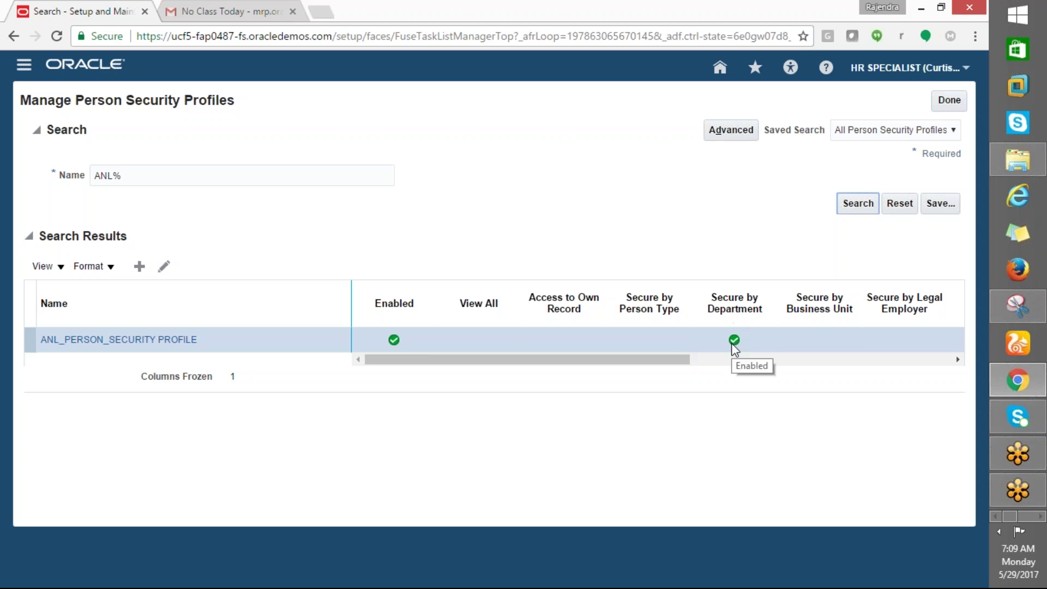
click(948, 100)
Switch to the HCM workbook in Excel, fill the "manage person security profile" cell with yellow and select "manage data roles and security profile".
click(1006, 224)
click(56, 29)
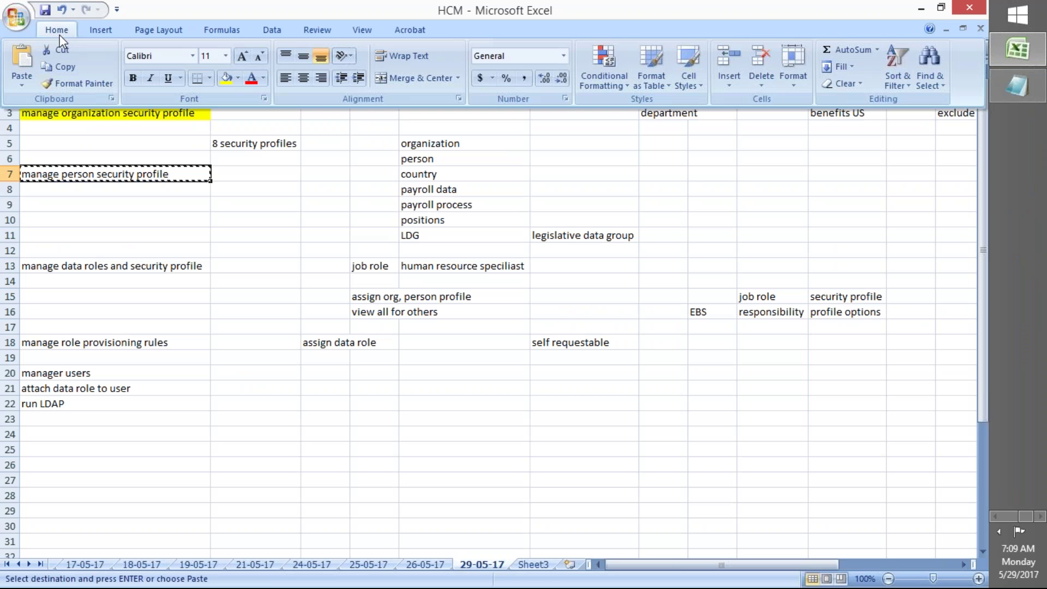
click(232, 81)
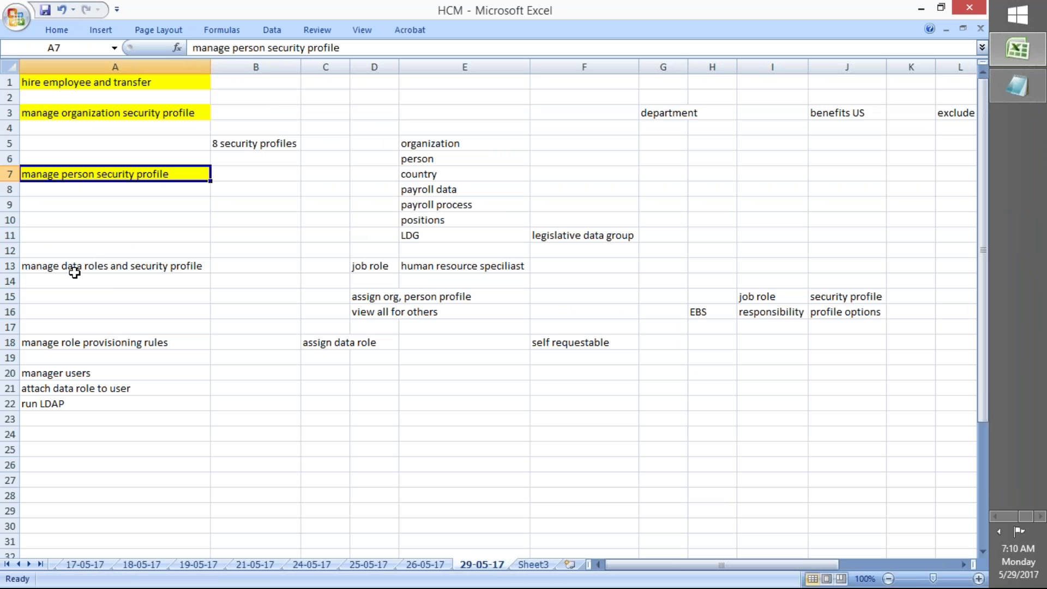
click(71, 269)
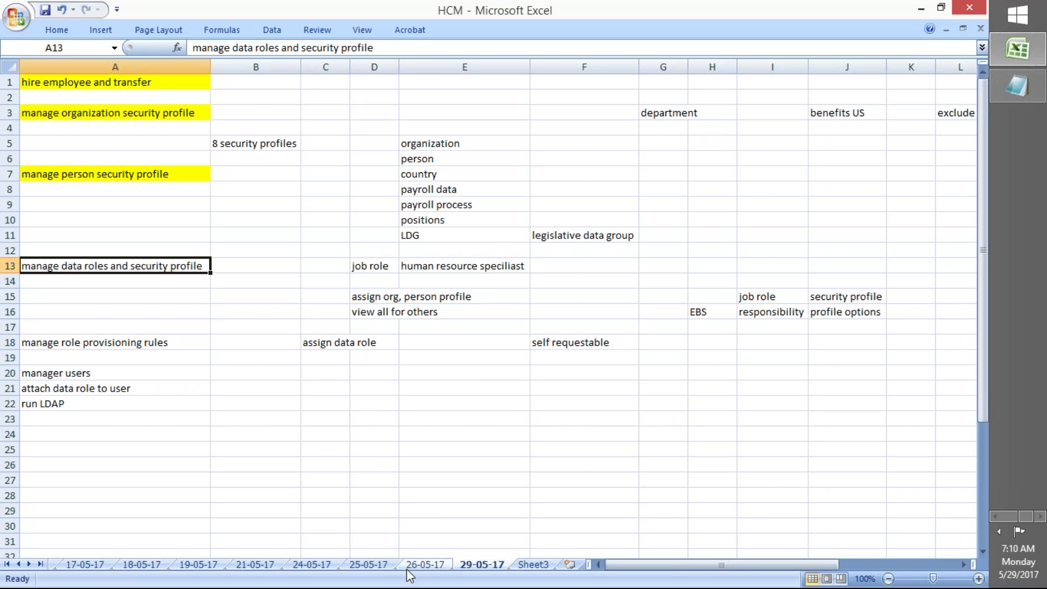
On the 26-05-17 sheet, review the job, duty and data role examples in rows 29 to 32.
click(421, 565)
scroll(529, 455, down, 1)
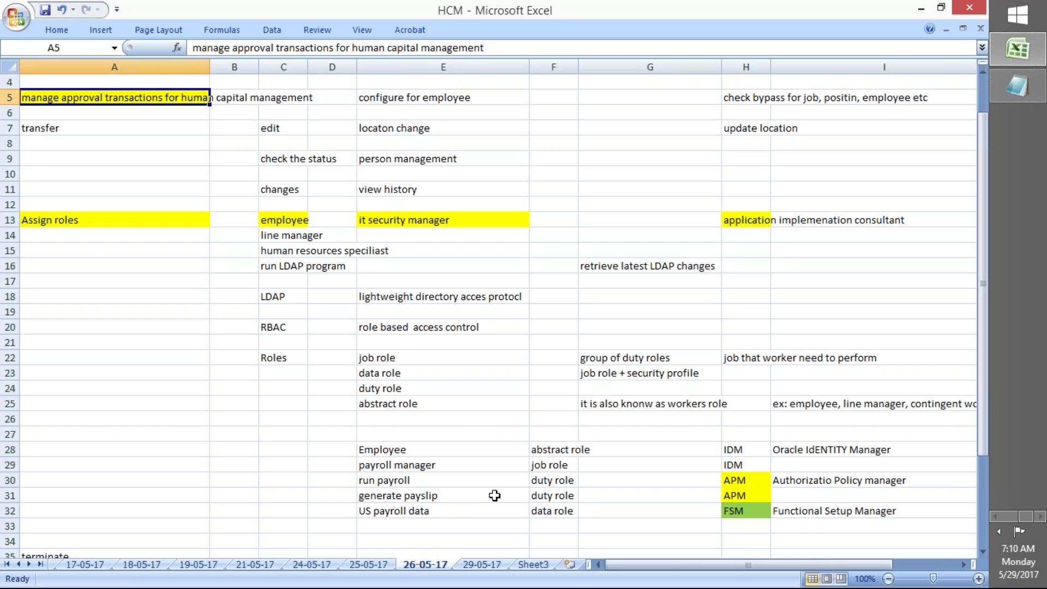
click(551, 480)
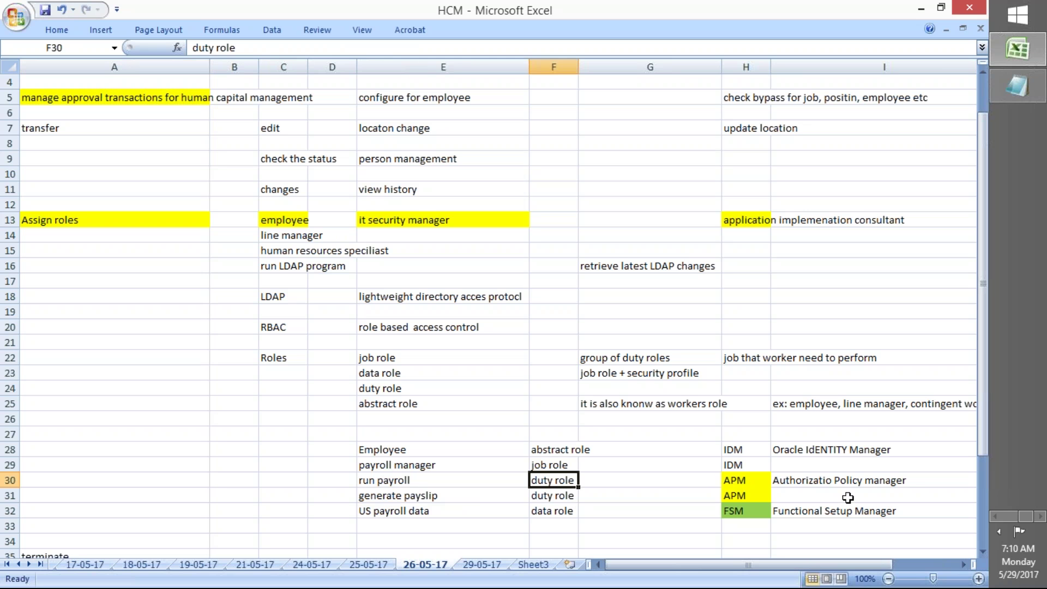
click(551, 494)
mouse_move(546, 484)
mouse_down()
mouse_move(540, 496)
mouse_move(544, 480)
mouse_up()
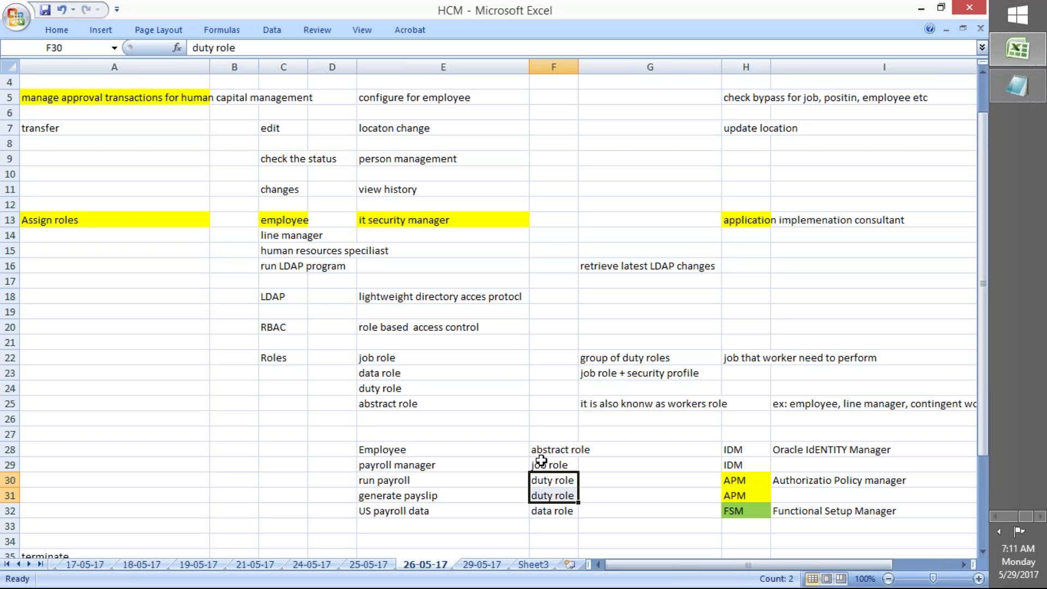
click(539, 511)
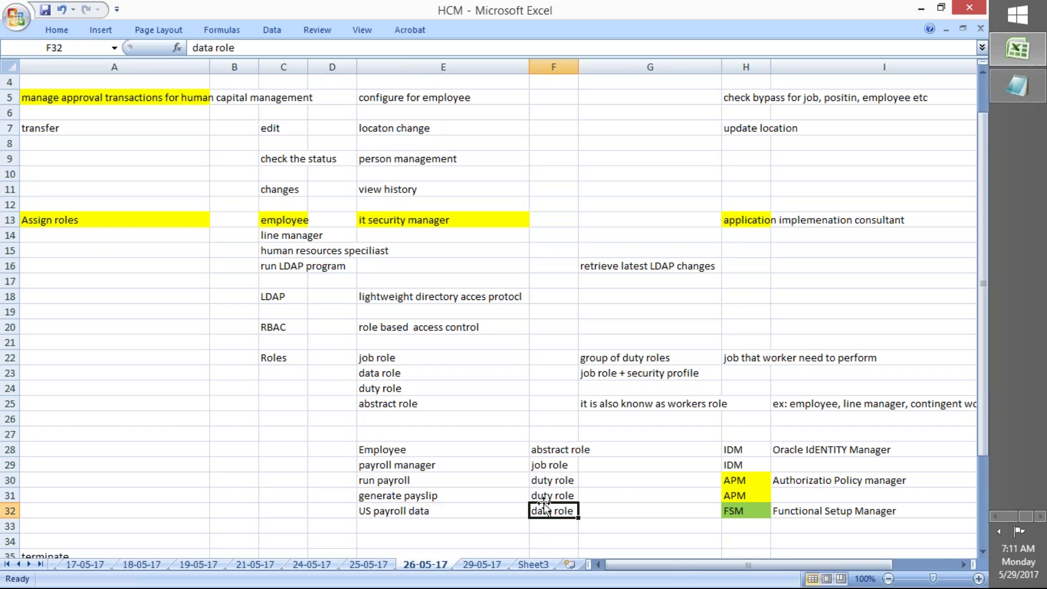
click(544, 468)
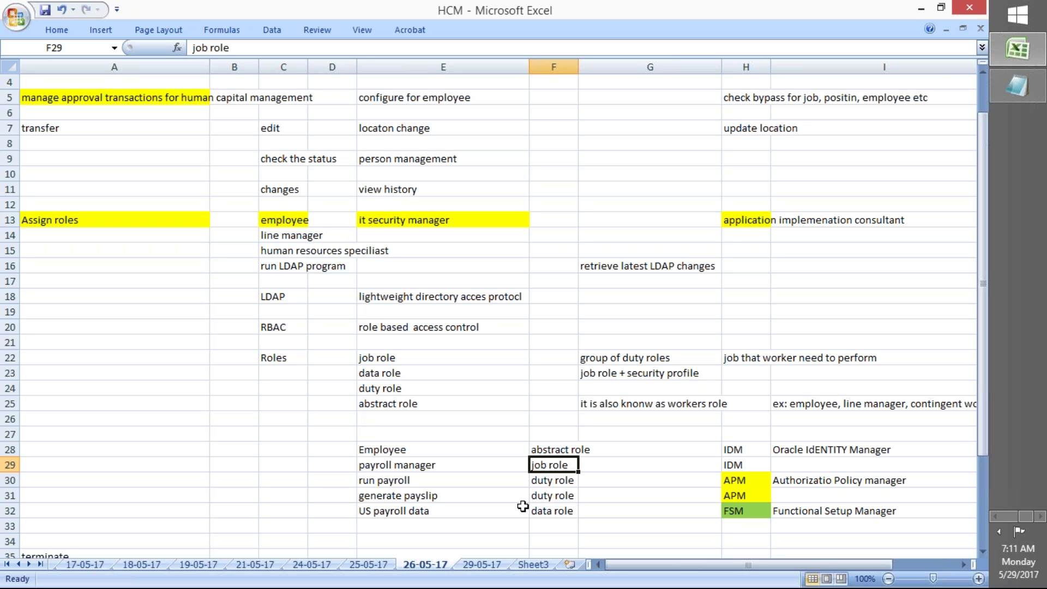
click(561, 512)
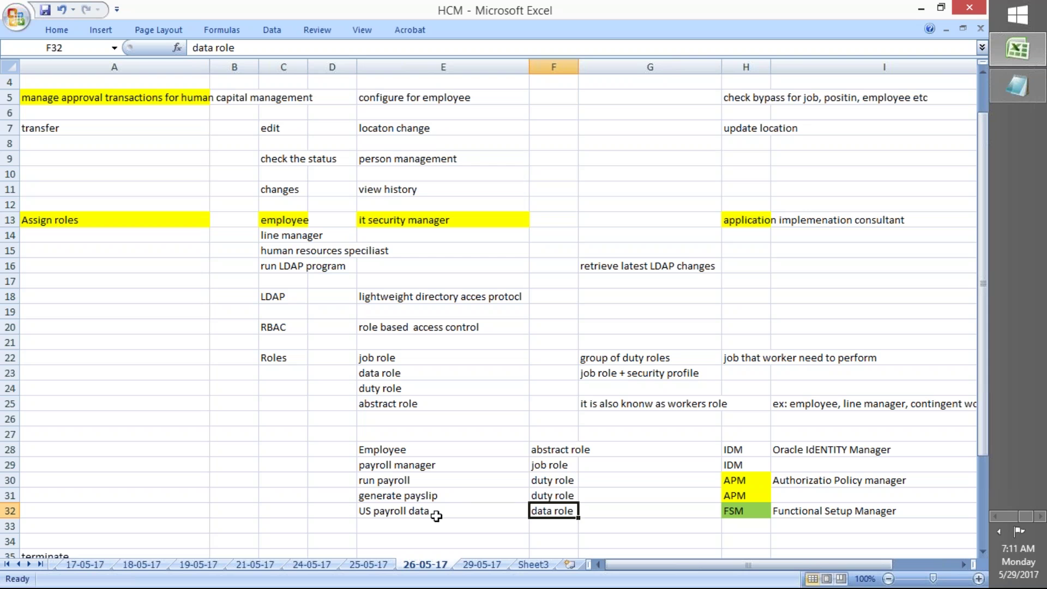
click(379, 512)
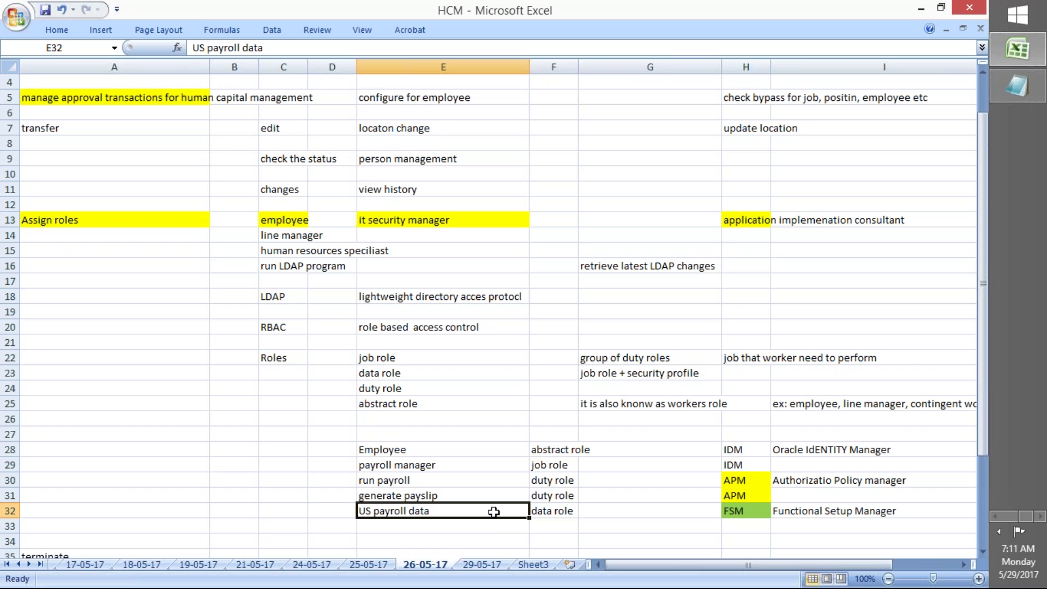
Review which manager tool handles each role type by going through the entries in cells I28 to I32.
click(796, 513)
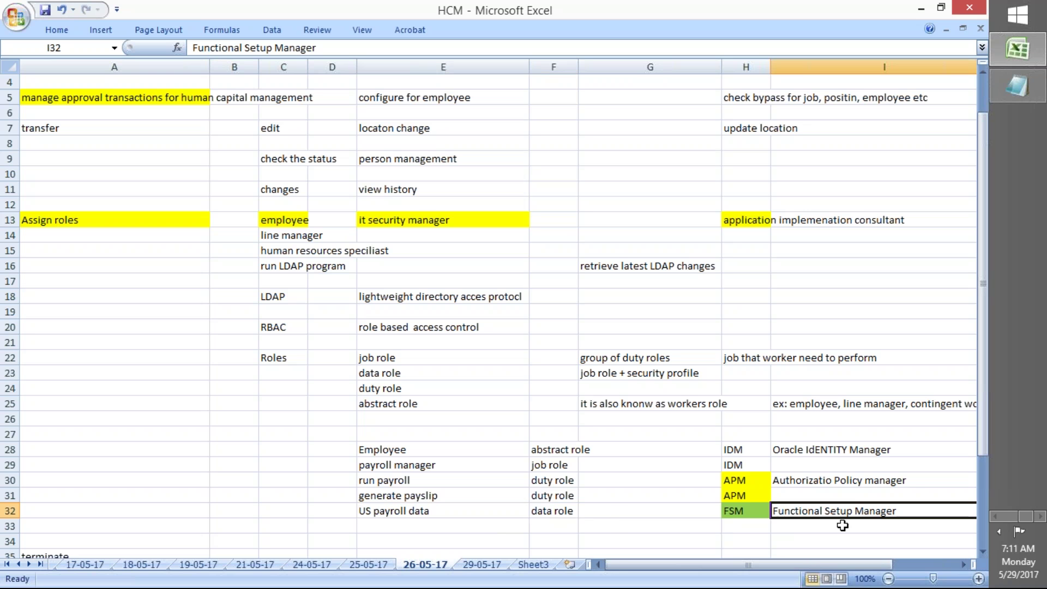
drag(790, 452, 796, 518)
click(790, 480)
click(787, 449)
click(773, 493)
click(771, 449)
click(781, 478)
click(781, 452)
click(781, 478)
click(782, 452)
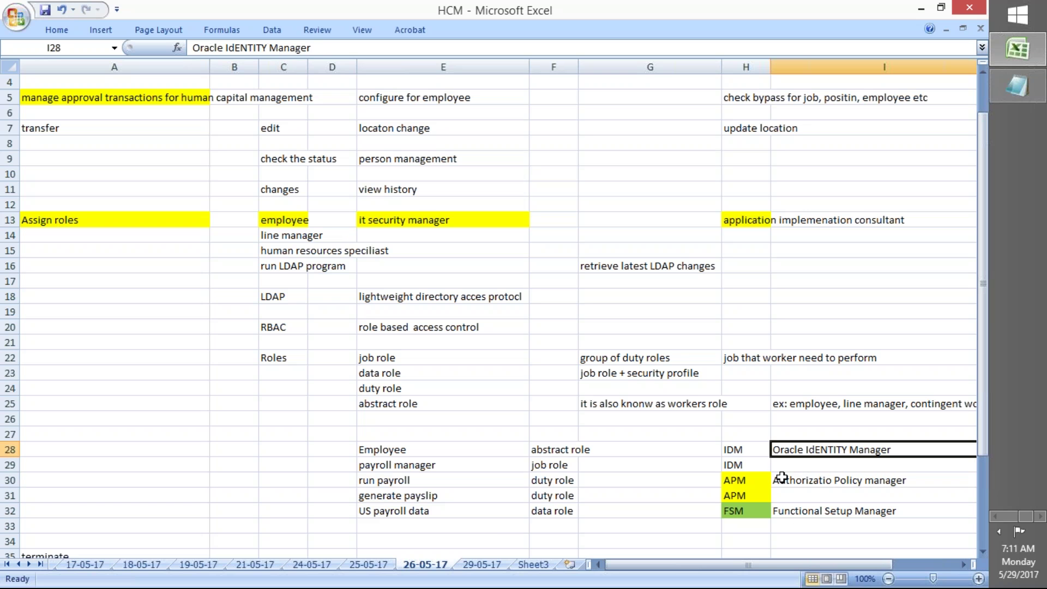
click(782, 512)
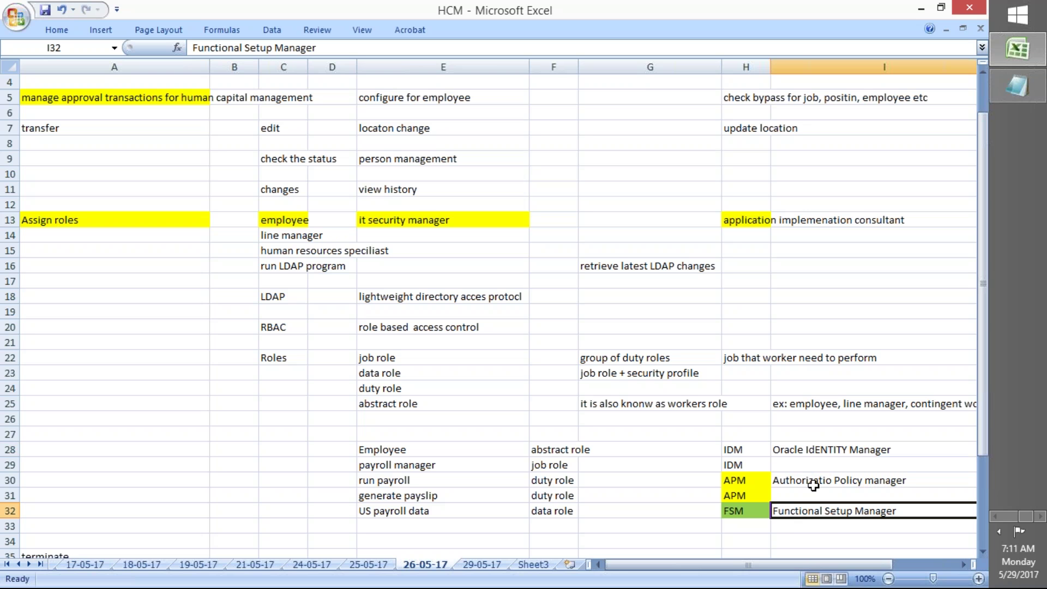
drag(800, 452, 800, 508)
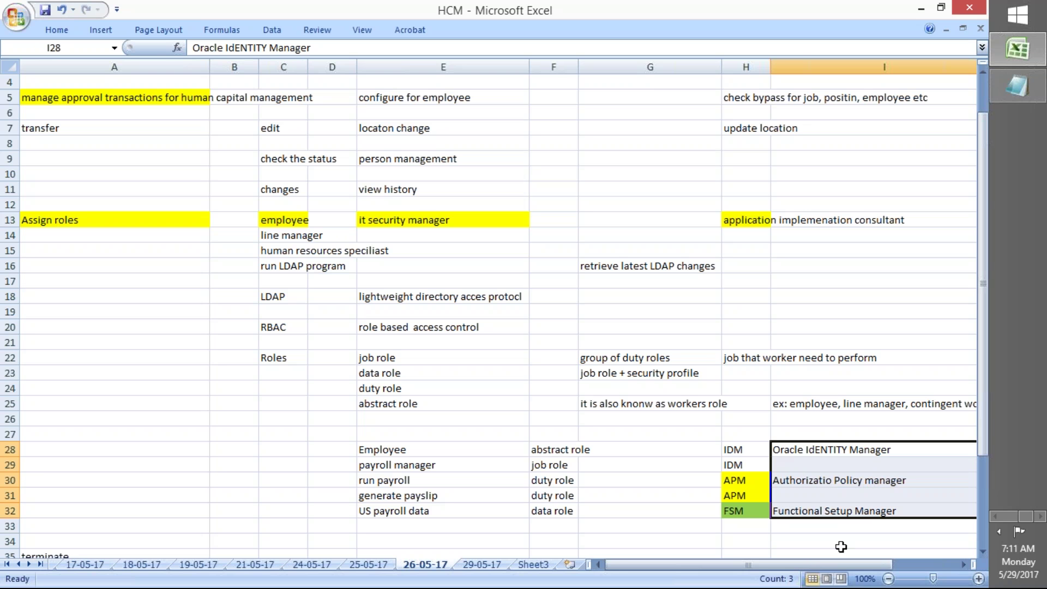
click(815, 513)
click(808, 483)
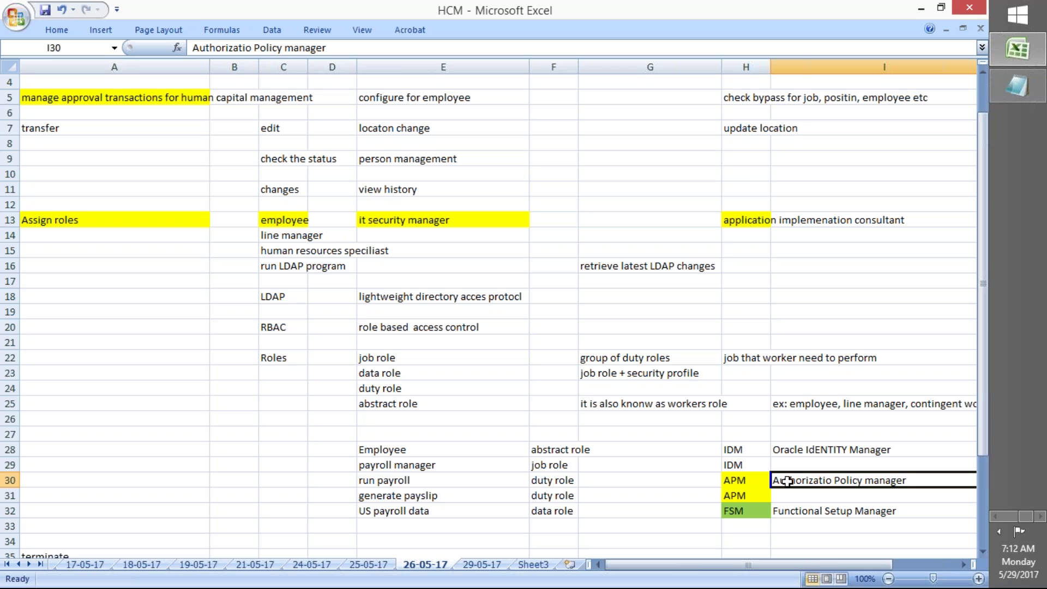
click(798, 445)
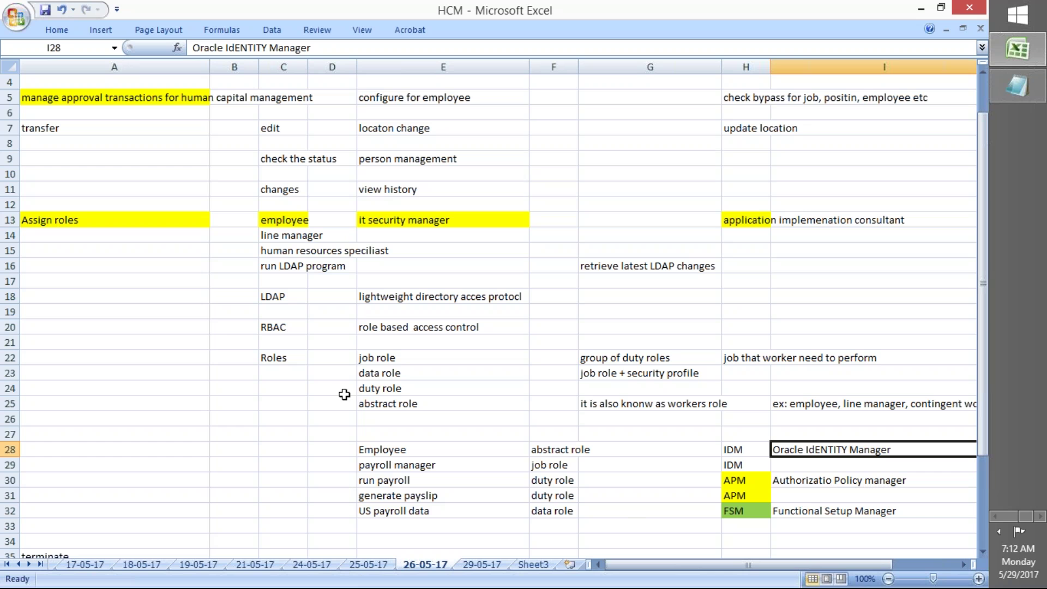
Review the data role entry and its definition in row 23, and return to the 29-05-17 sheet.
click(376, 375)
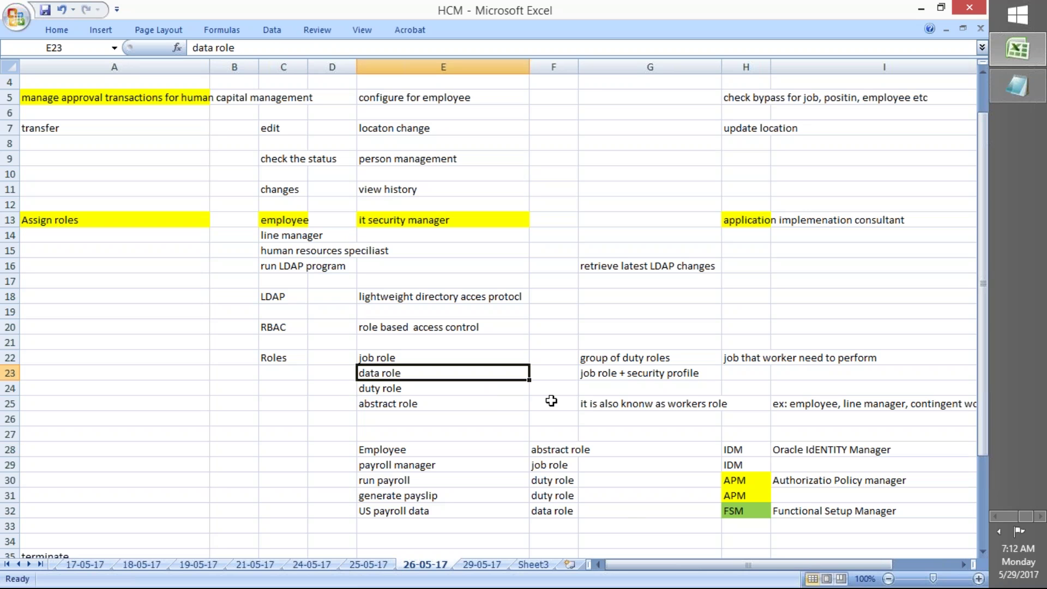
click(614, 377)
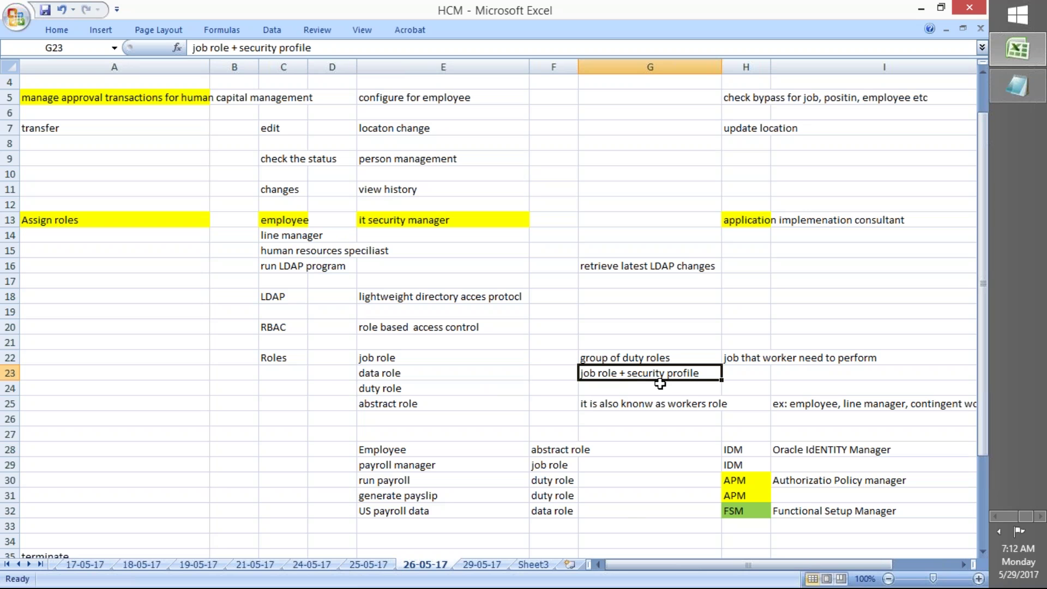
click(477, 565)
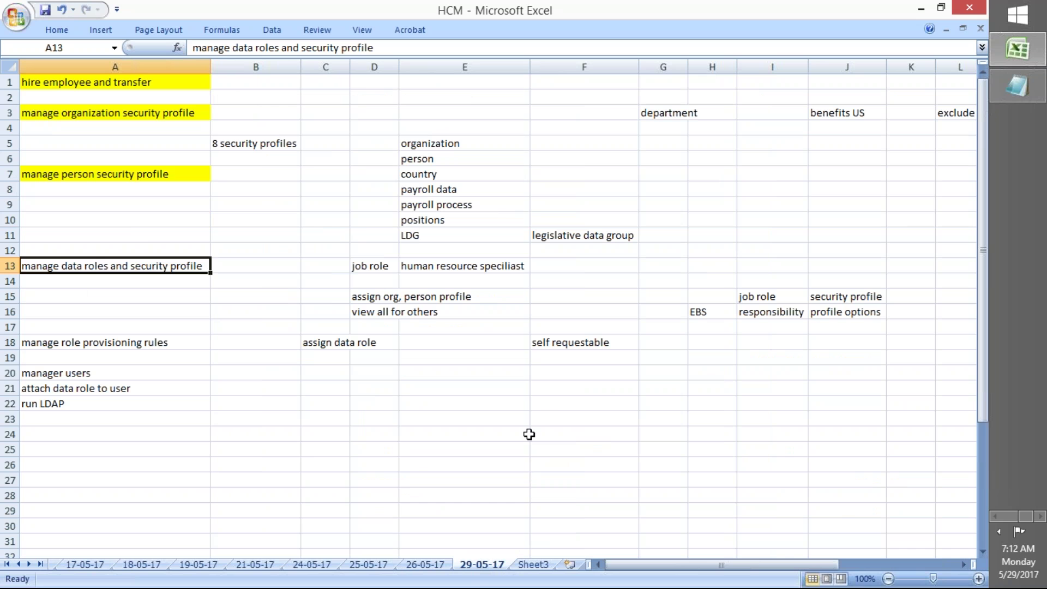
Copy the task name from cell A13, switch to Oracle in Chrome and search the setup tasks for "manage data roles and security profile".
key(ctrl+c)
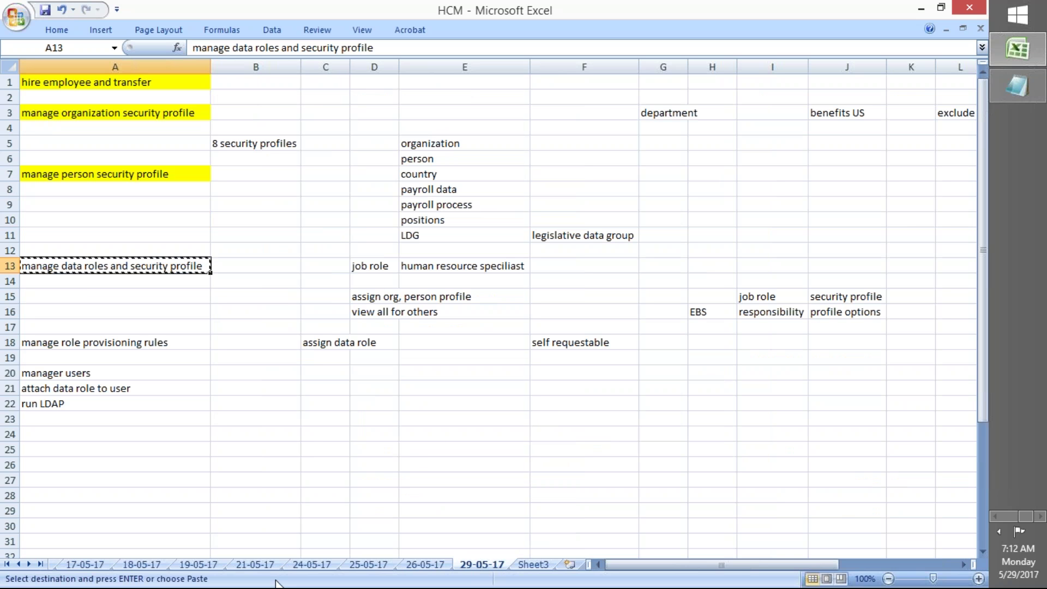
click(997, 527)
click(1017, 380)
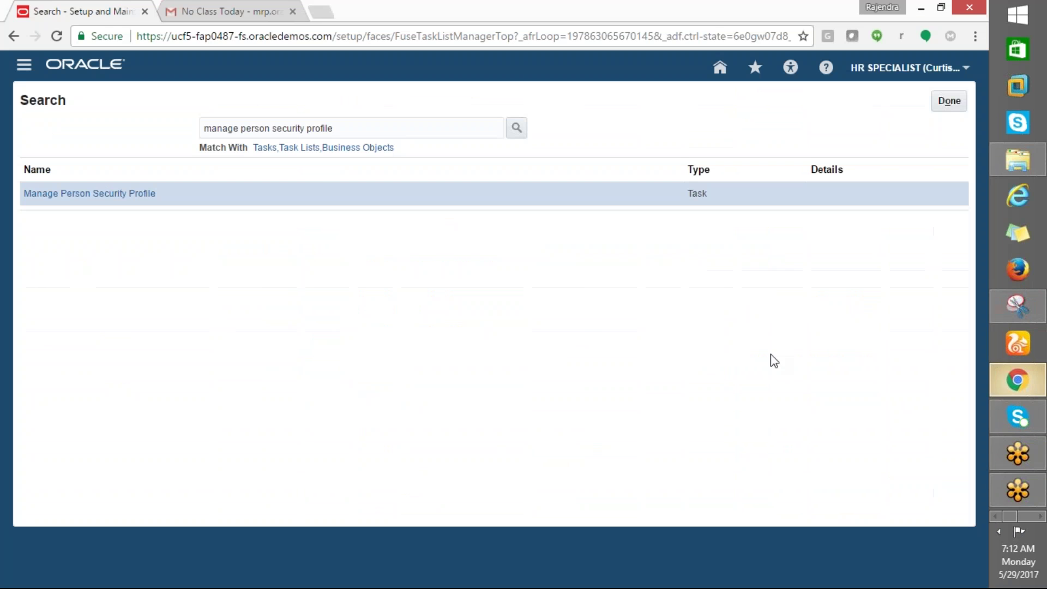
triple_click(334, 127)
key(ctrl+v)
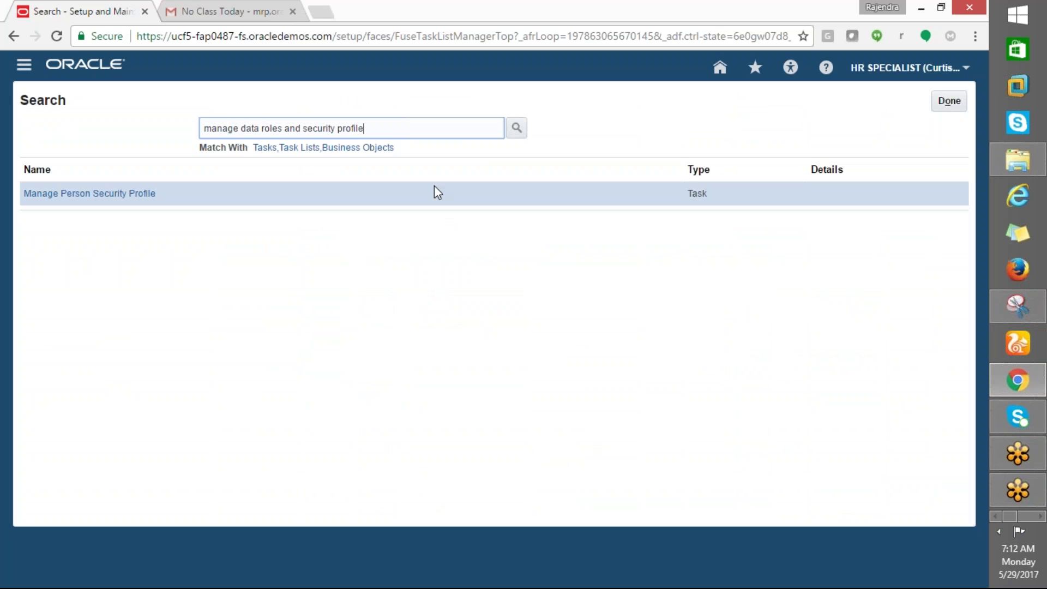
click(517, 128)
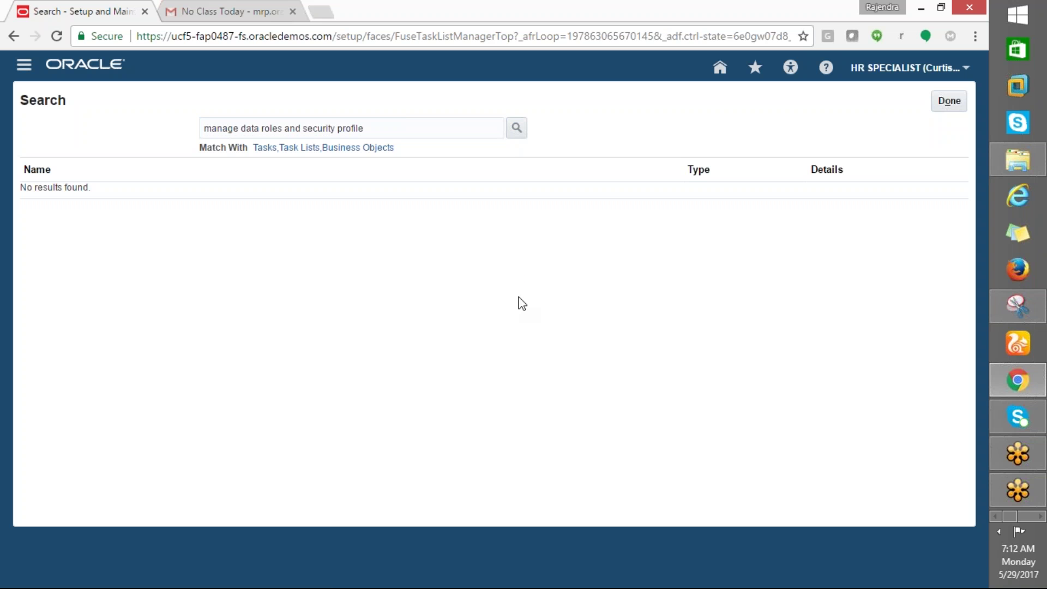
Return to Setup and Maintenance and repeat the search for "manage data roles and security profile" from there.
click(949, 101)
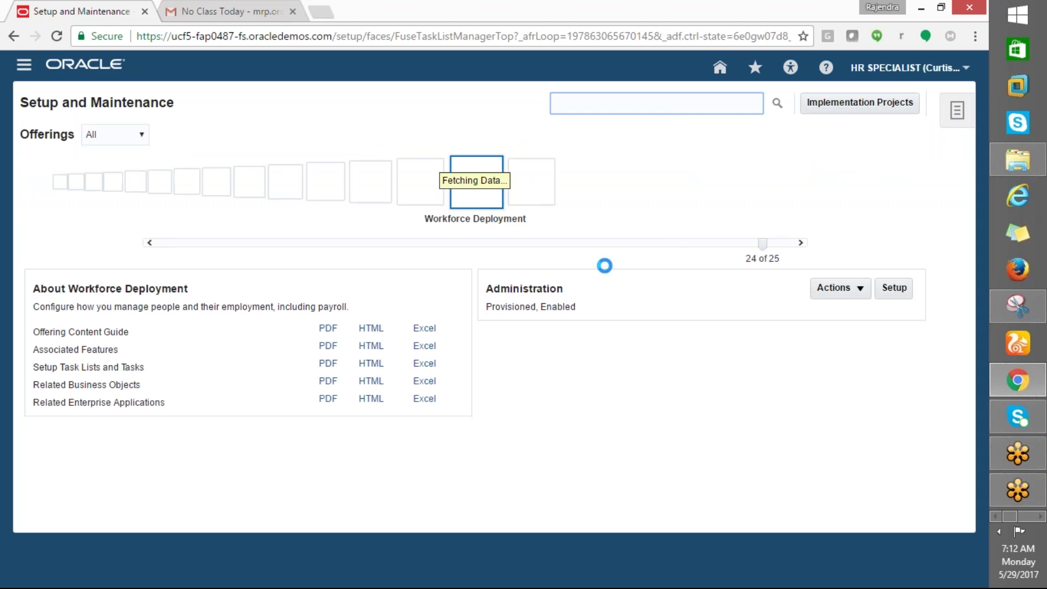
click(588, 105)
key(Down)
key(Down)
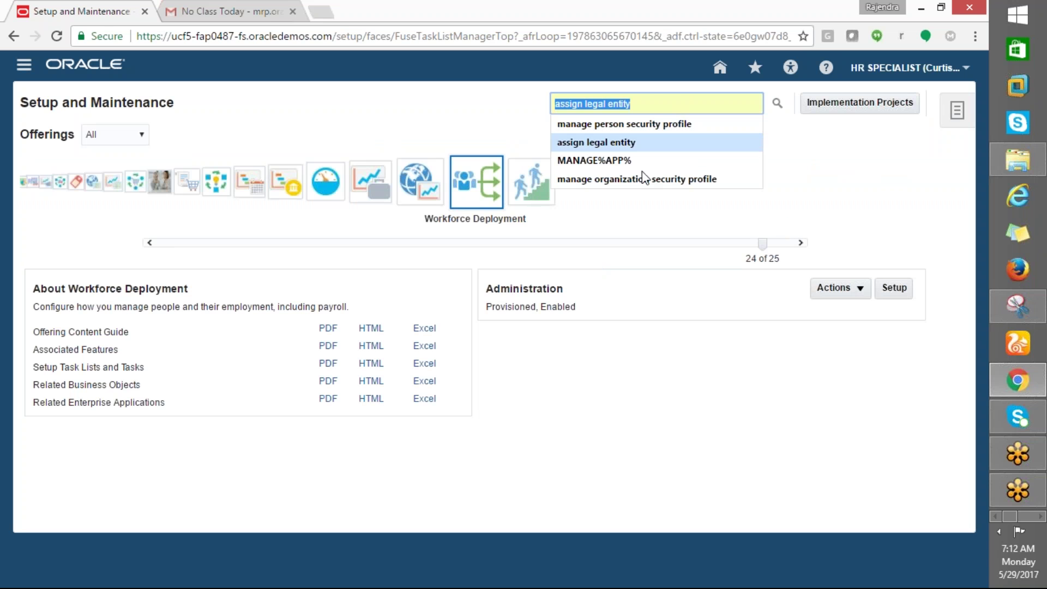
key(ctrl+v)
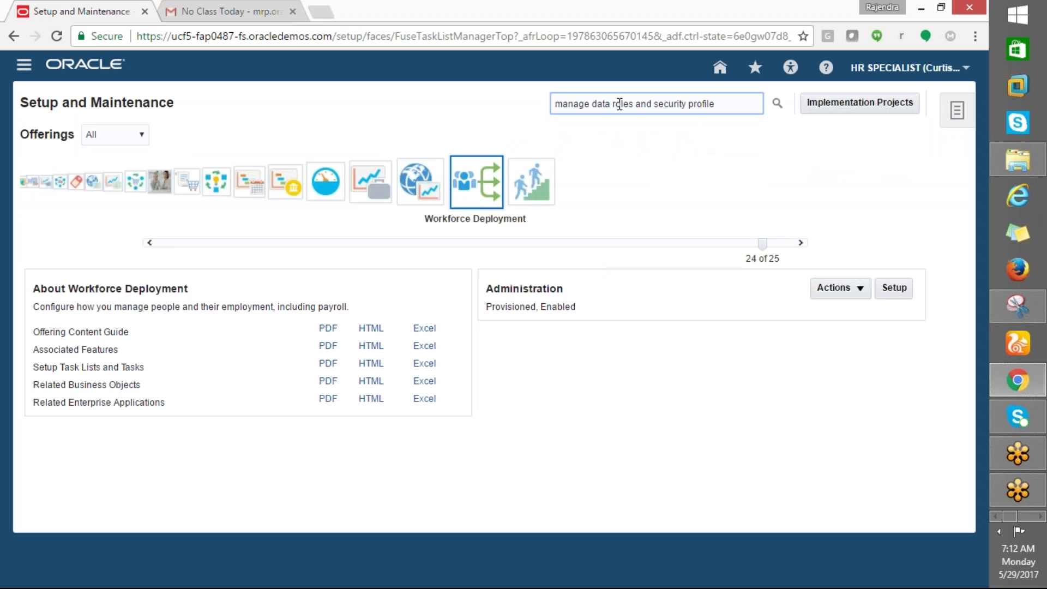
click(776, 102)
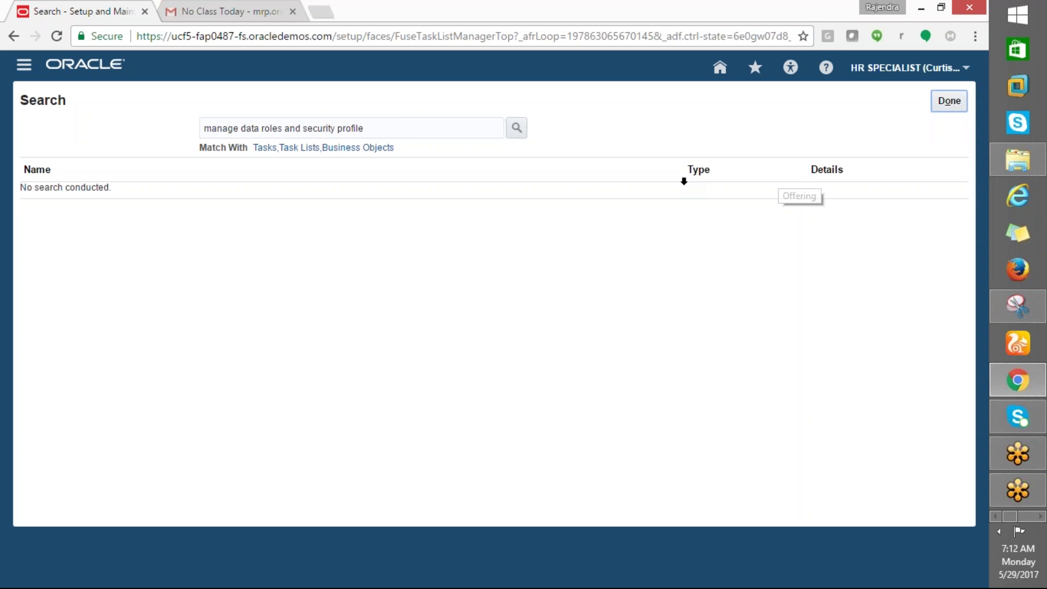
Shorten the search term to "manage data%" and search the setup tasks for the exact task name.
drag(379, 133, 255, 123)
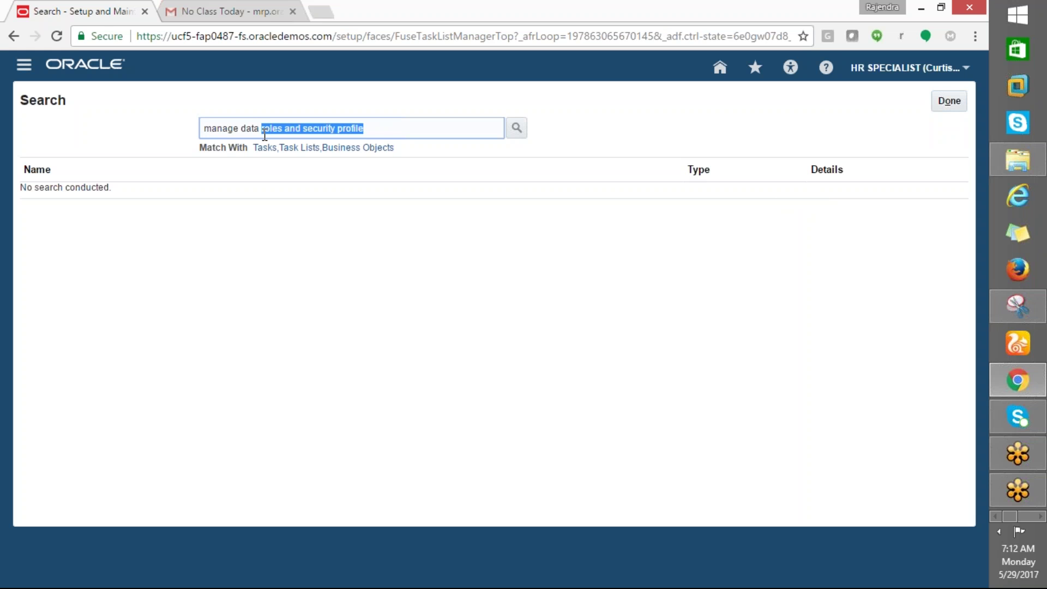
key(BackSpace)
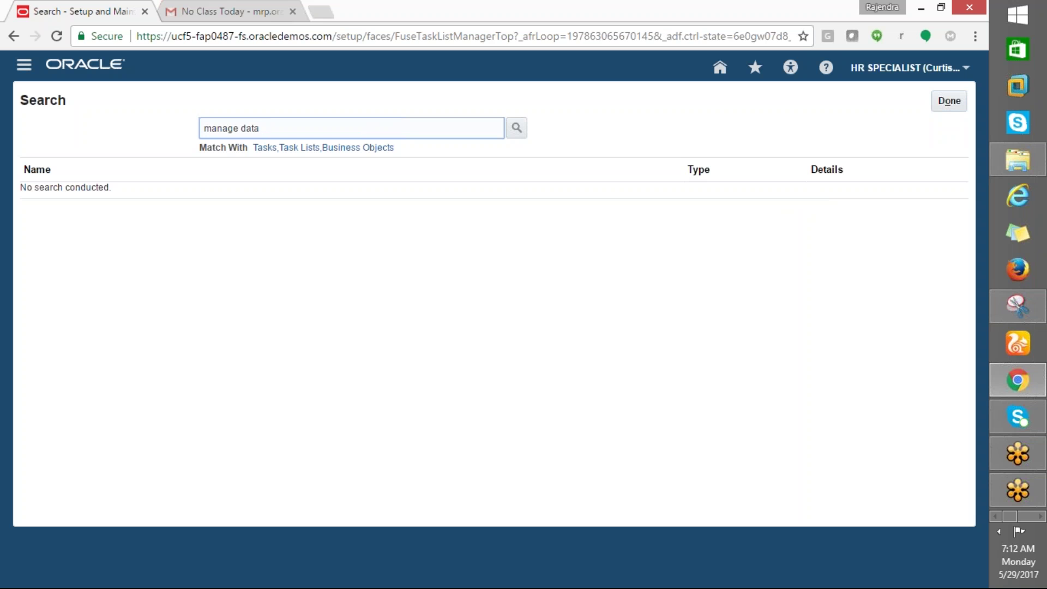
click(523, 130)
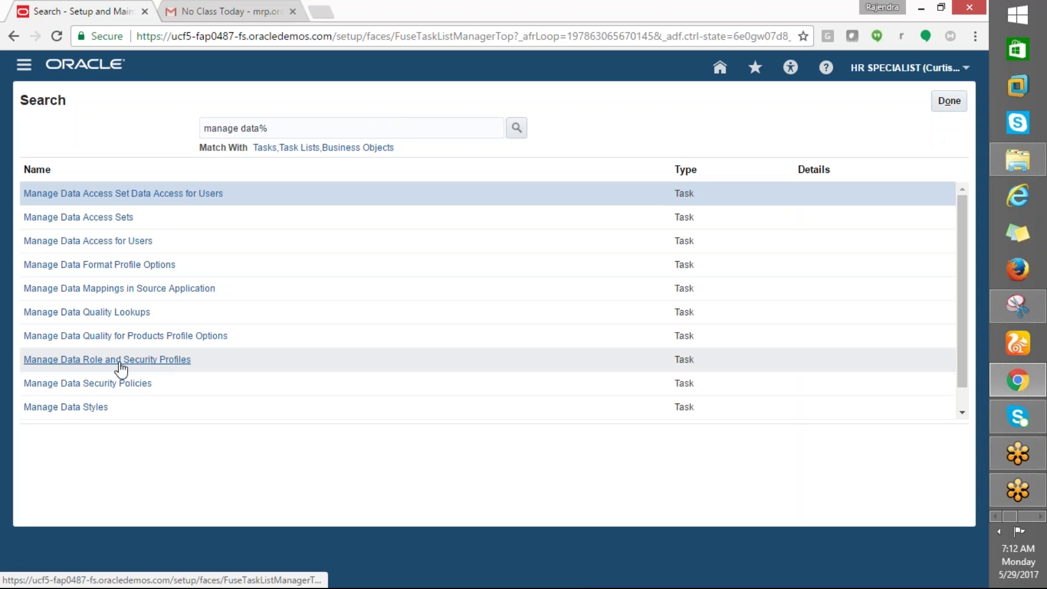
Switch to the HCM workbook in Excel, correct cell A13 to "manage data role and security profile" and copy it.
key(alt+Tab)
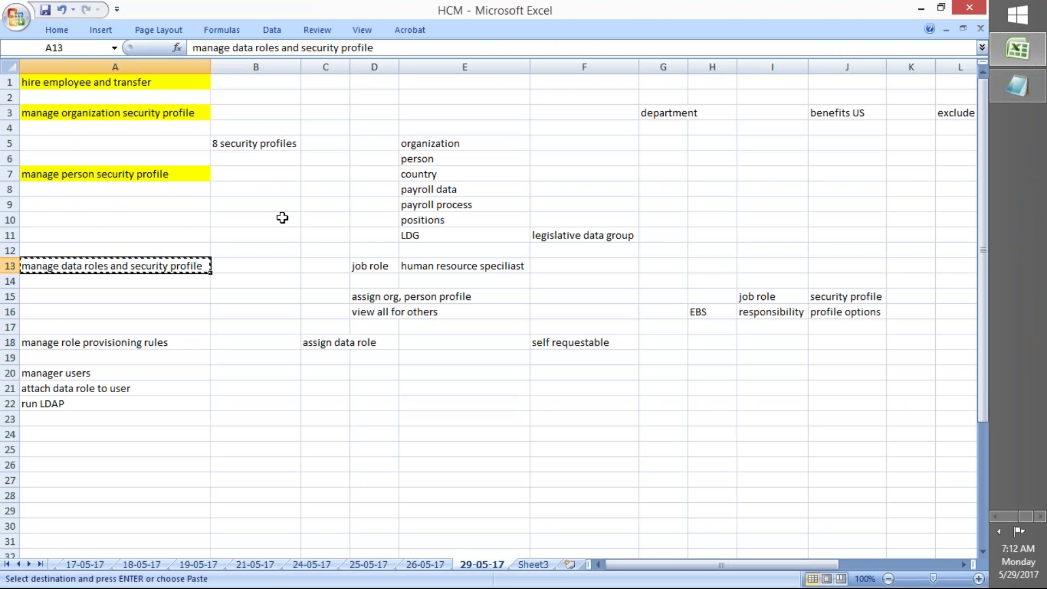
click(279, 48)
key(BackSpace)
key(Return)
click(118, 264)
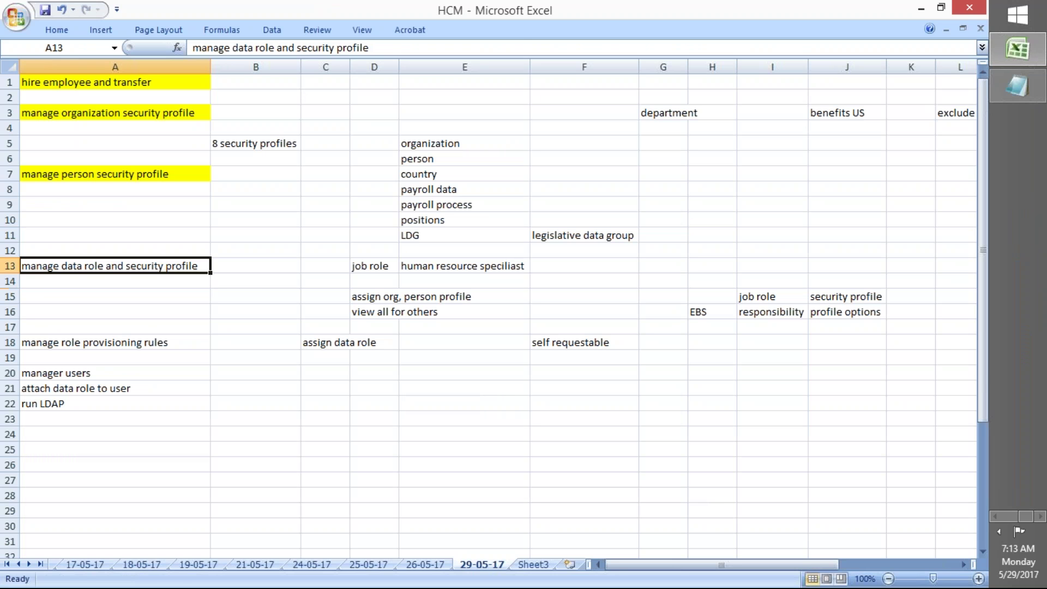
key(ctrl+c)
Compare cell A13 with the task name in Oracle, change it to "manage data role and security profiles" and copy it.
key(alt+Tab)
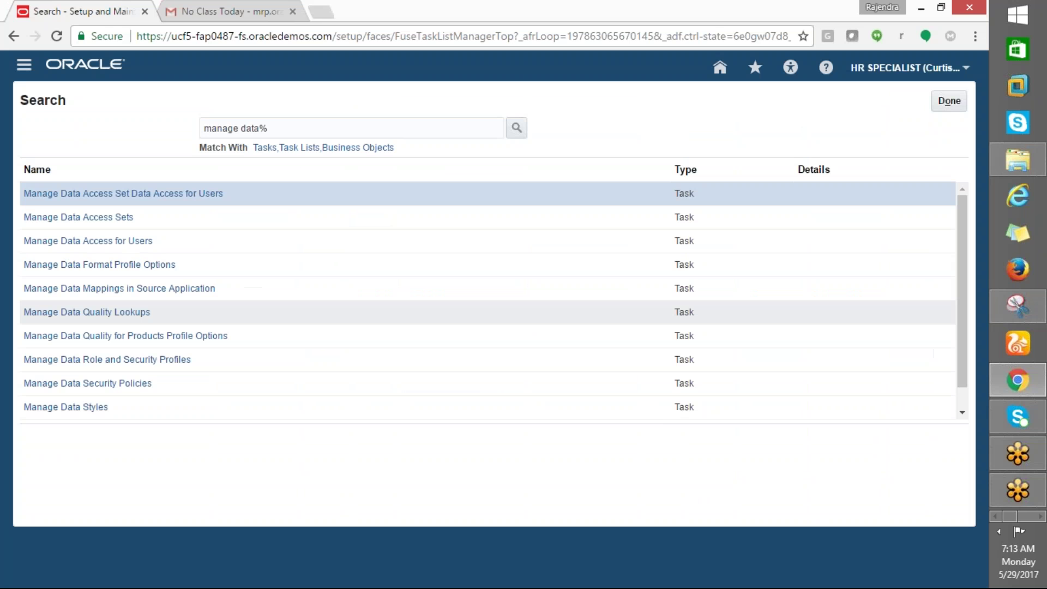
key(alt+Tab)
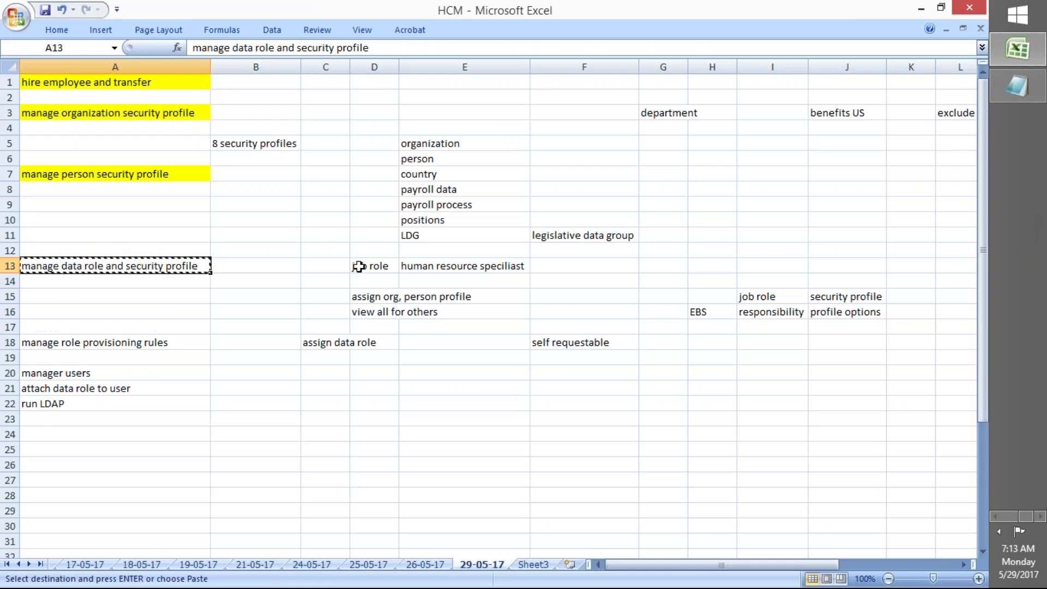
key(F2)
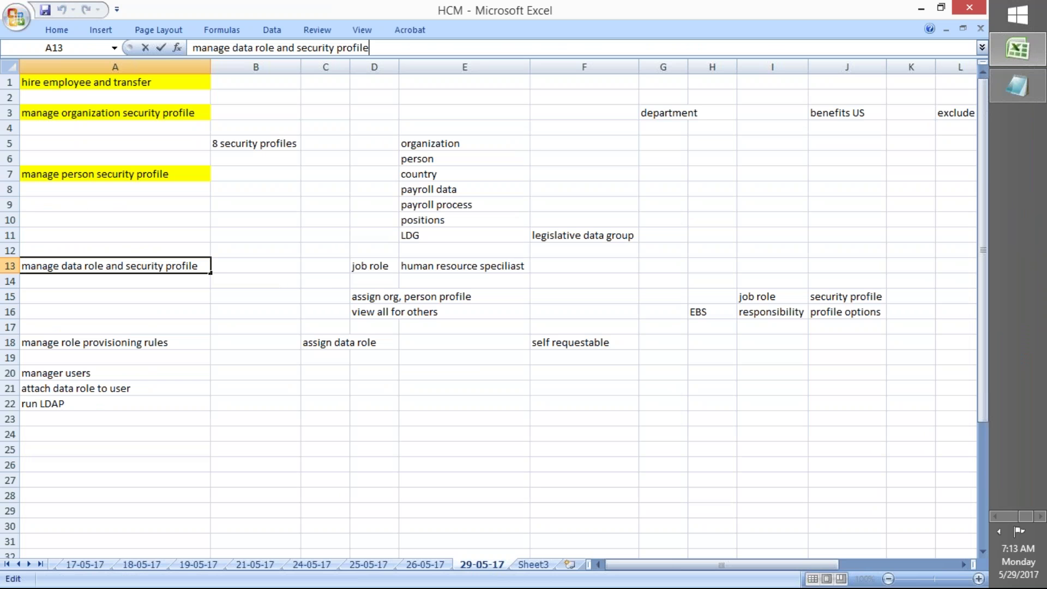
text(s)
click(205, 299)
click(152, 269)
key(ctrl+c)
Switch to Oracle in Chrome, search for "manage data role and security profiles" and open the matching task.
key(alt+Tab)
drag(385, 131, 174, 117)
key(ctrl+v)
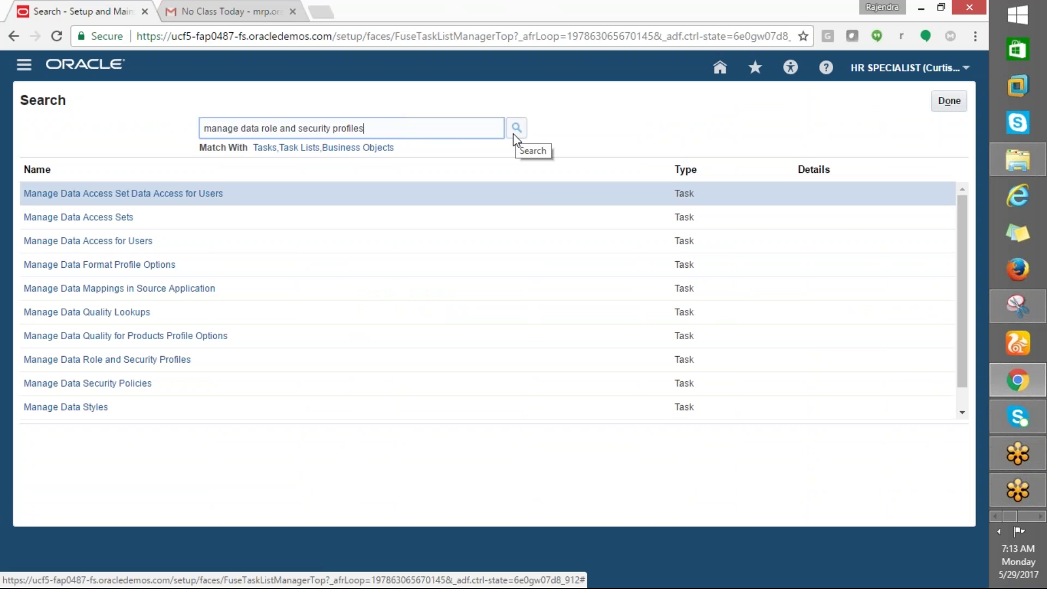
click(513, 135)
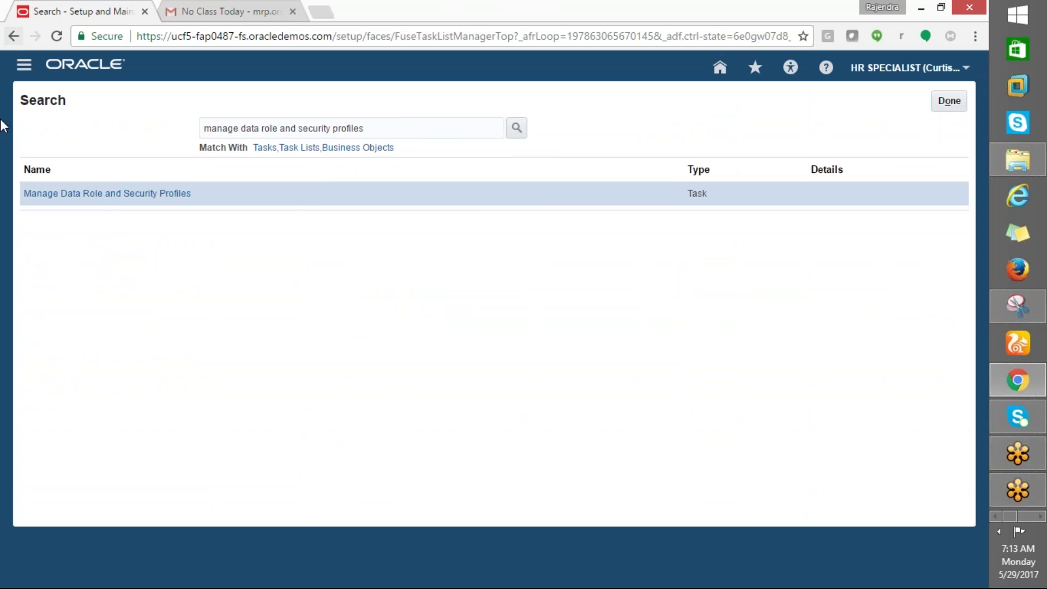
click(95, 196)
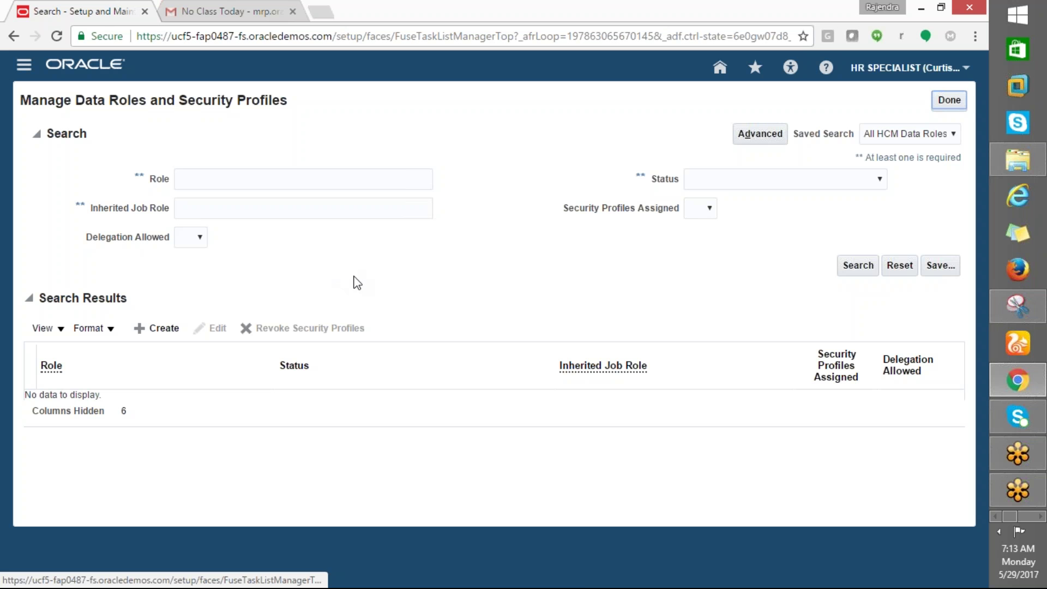
Check the Excel notes, and start creating a data role in Oracle named ANL_DATA_ROLE.
key(alt+Tab)
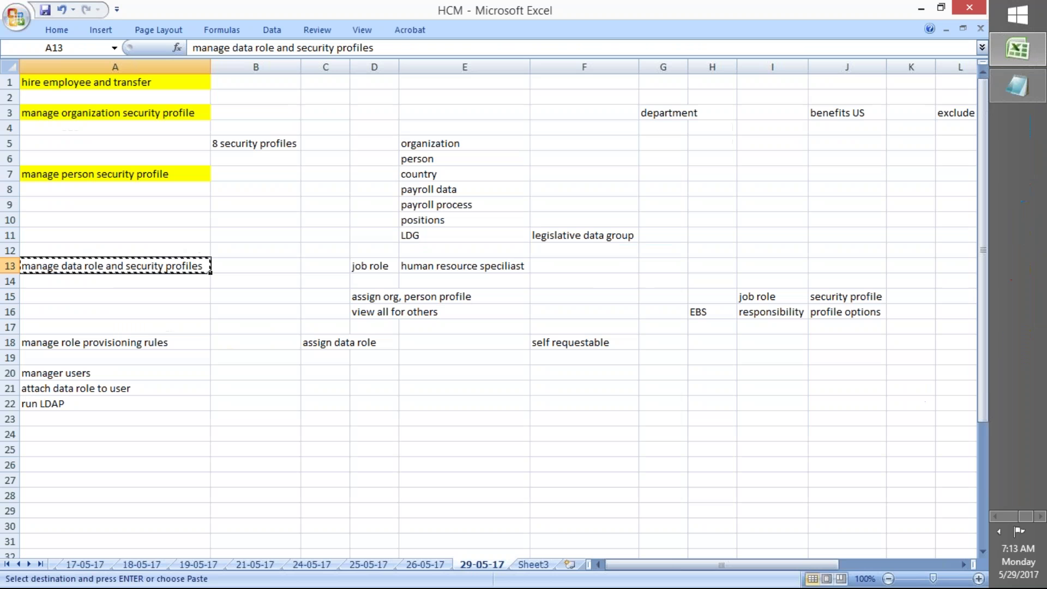
key(alt+Tab)
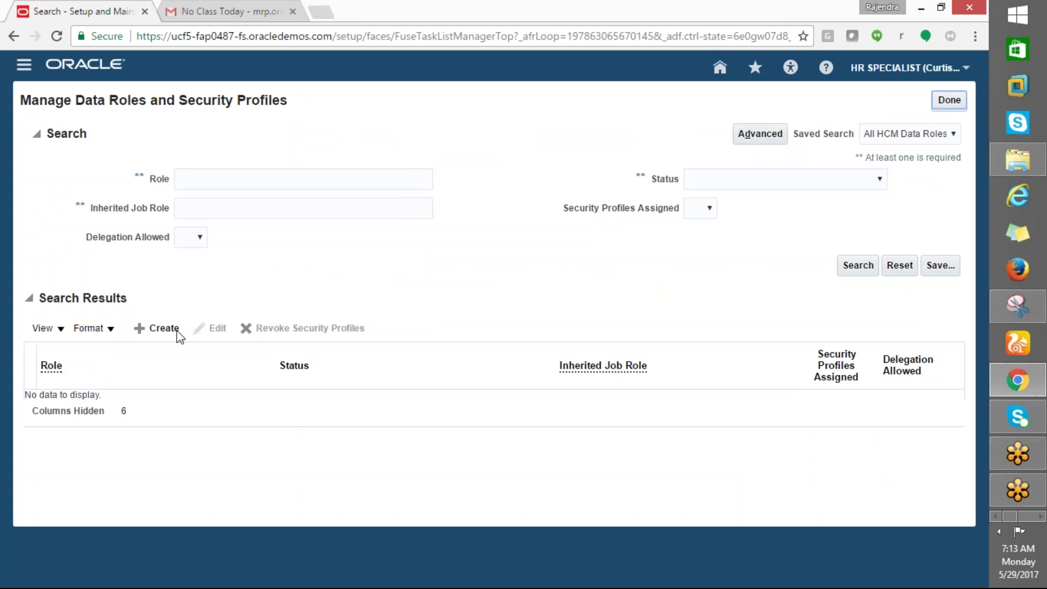
click(156, 329)
click(191, 216)
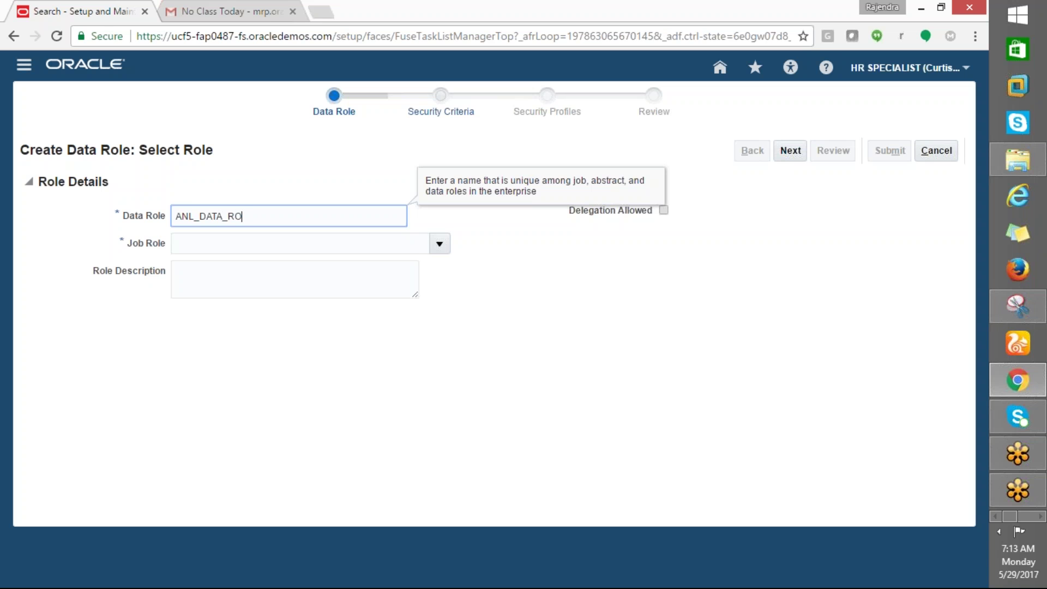
key(Tab)
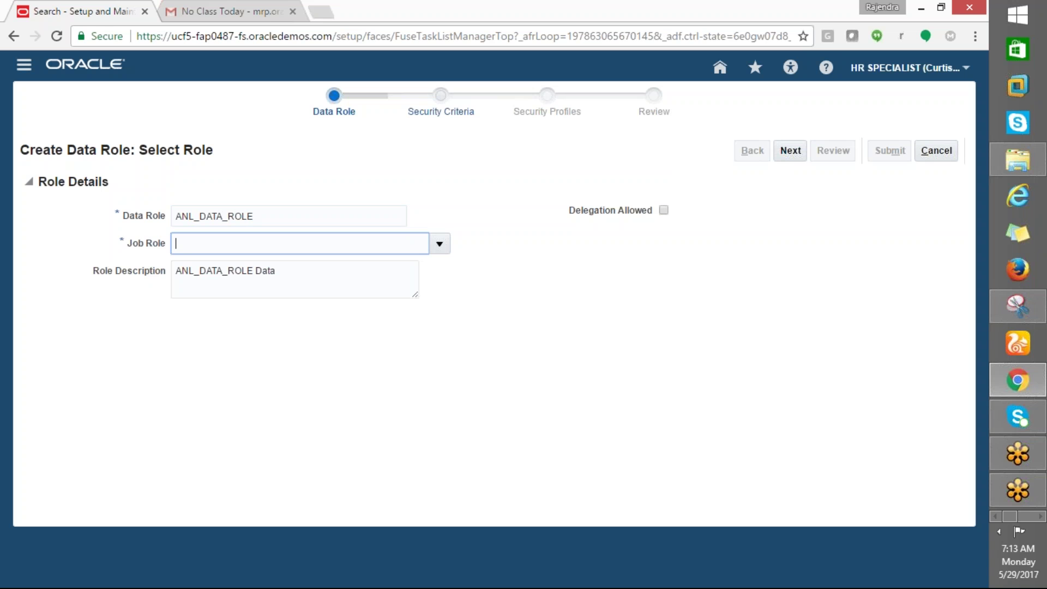
Check the job role in the Excel notes, search for "HUMAN RESOU" and assign Human Resource Specialist as the data role's job role.
click(439, 243)
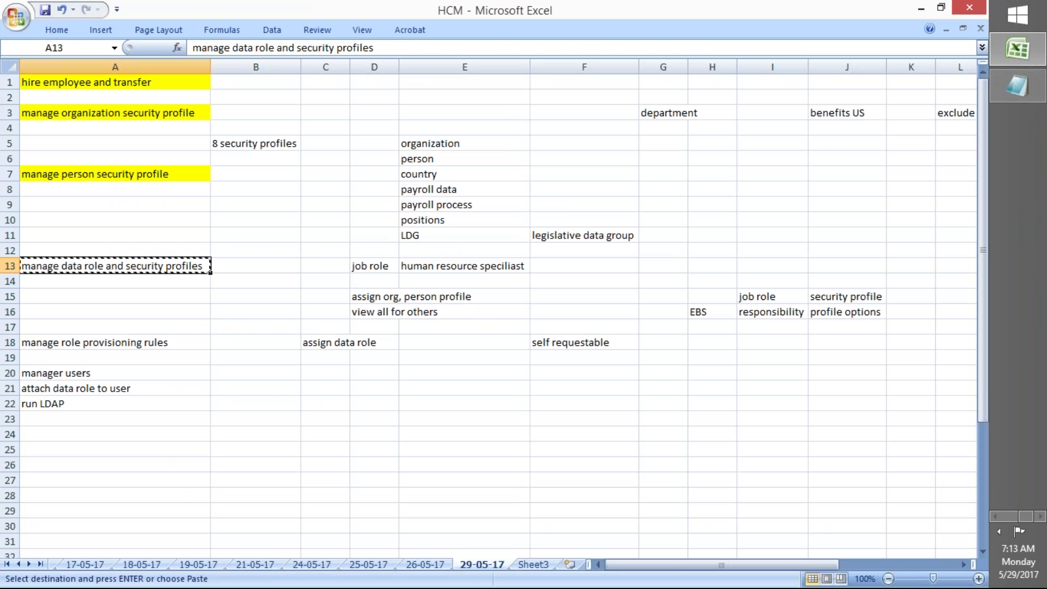
click(431, 267)
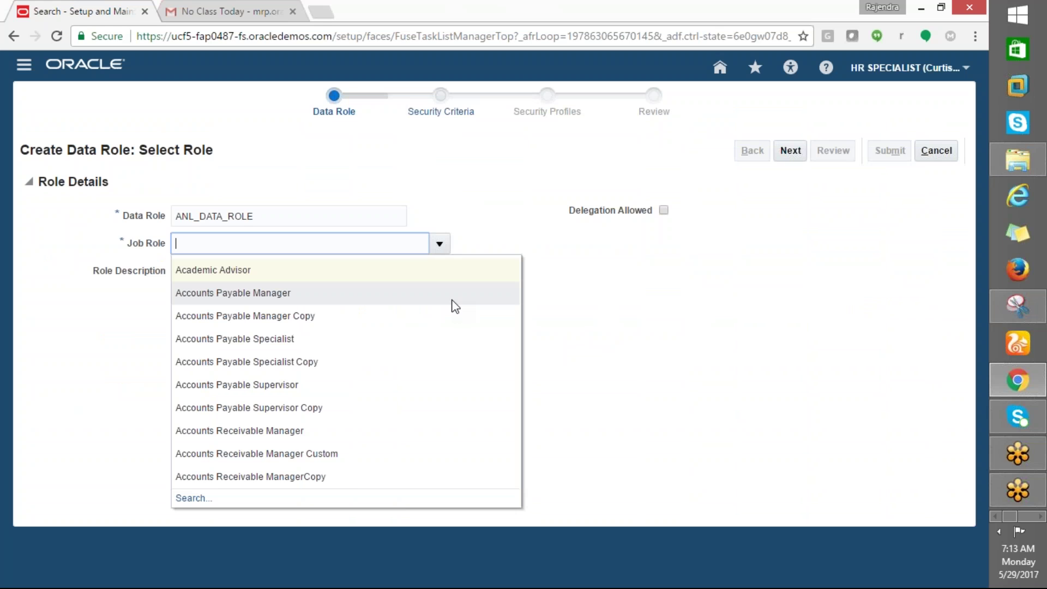
text(HUMAN RESOU)
key(Tab)
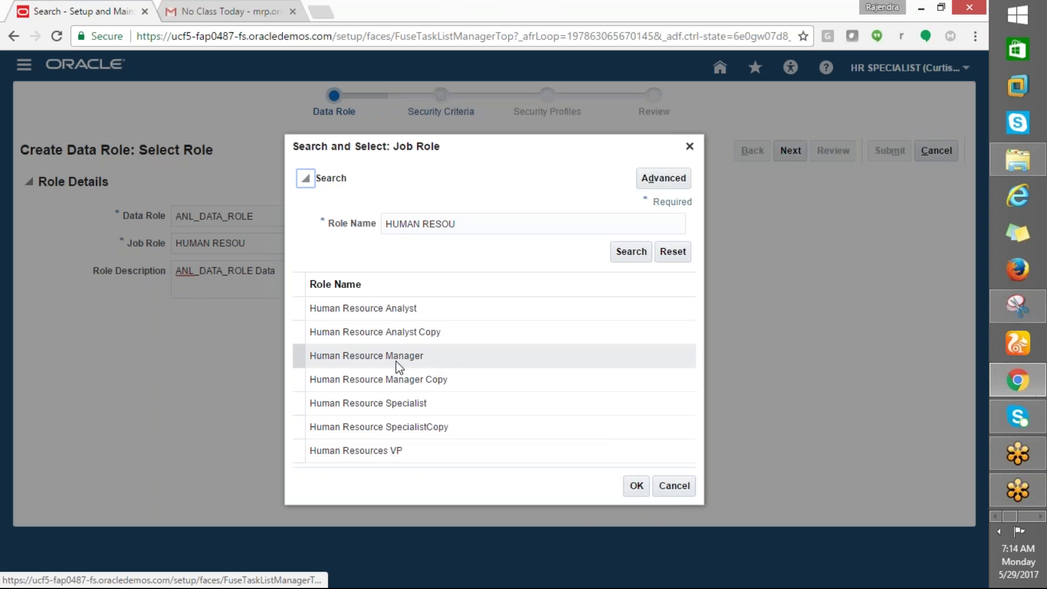
click(375, 404)
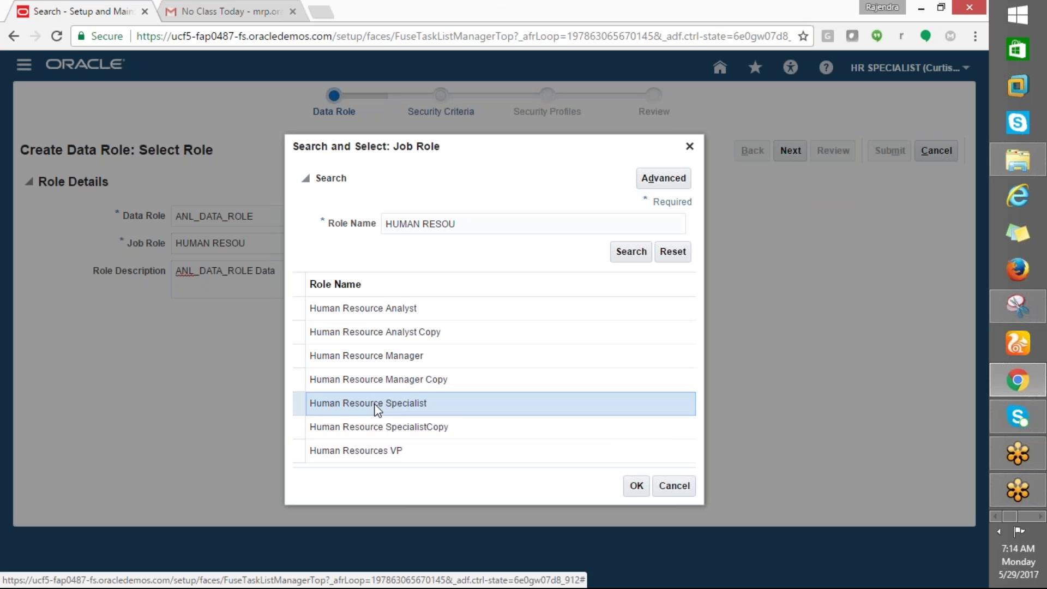
click(636, 486)
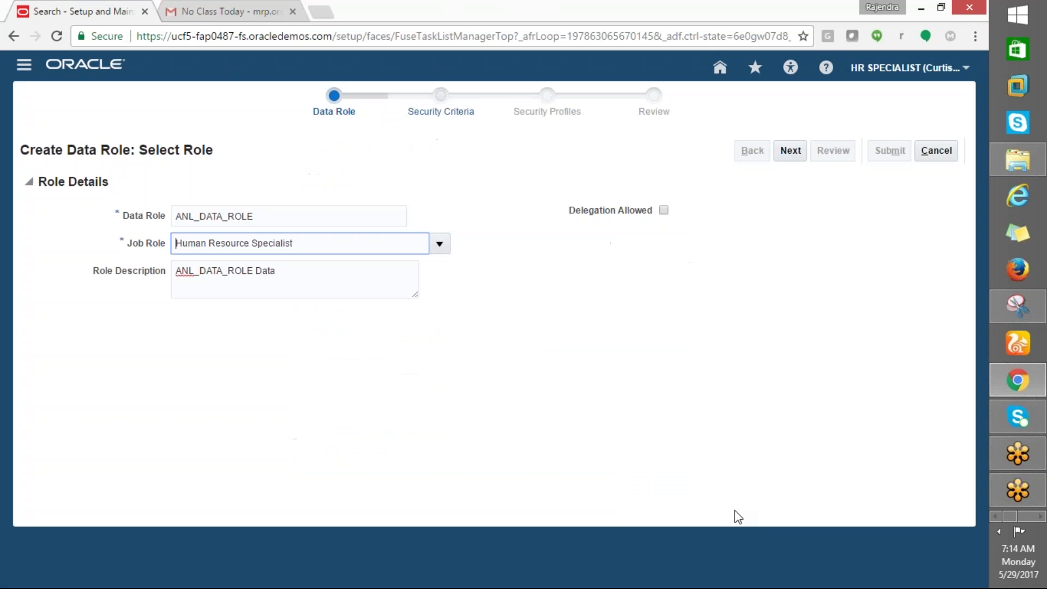
Check the Excel notes, and proceed to the data role's security criteria to look over the required security profiles.
key(alt+Tab)
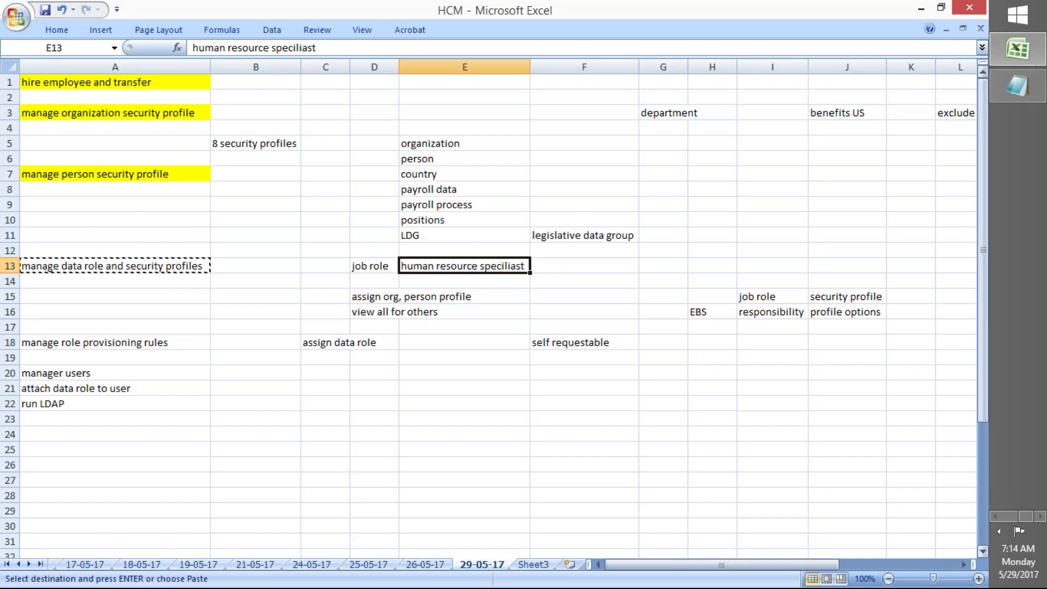
key(alt+Tab)
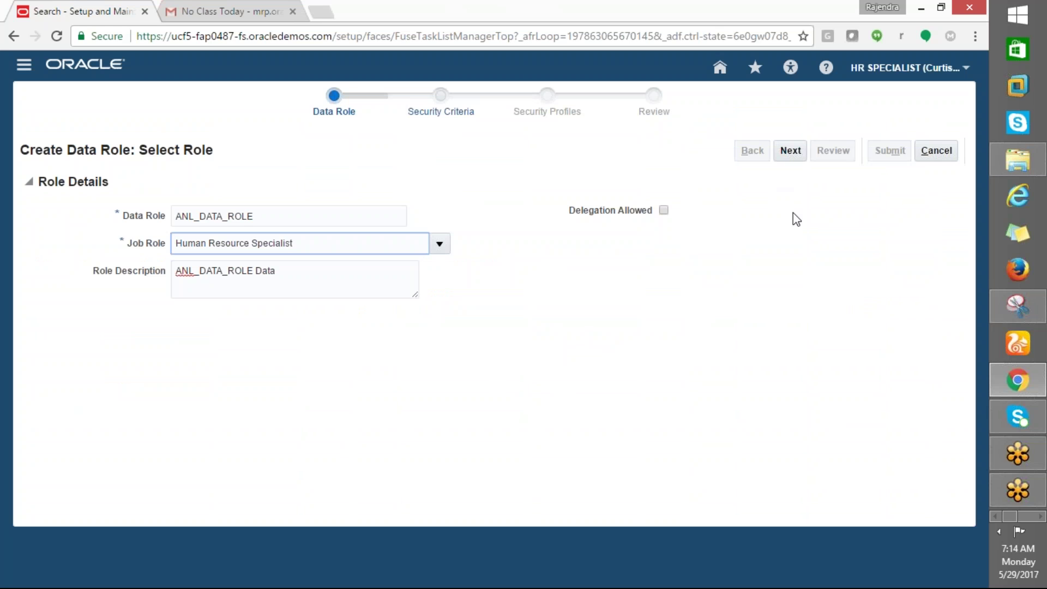
click(787, 152)
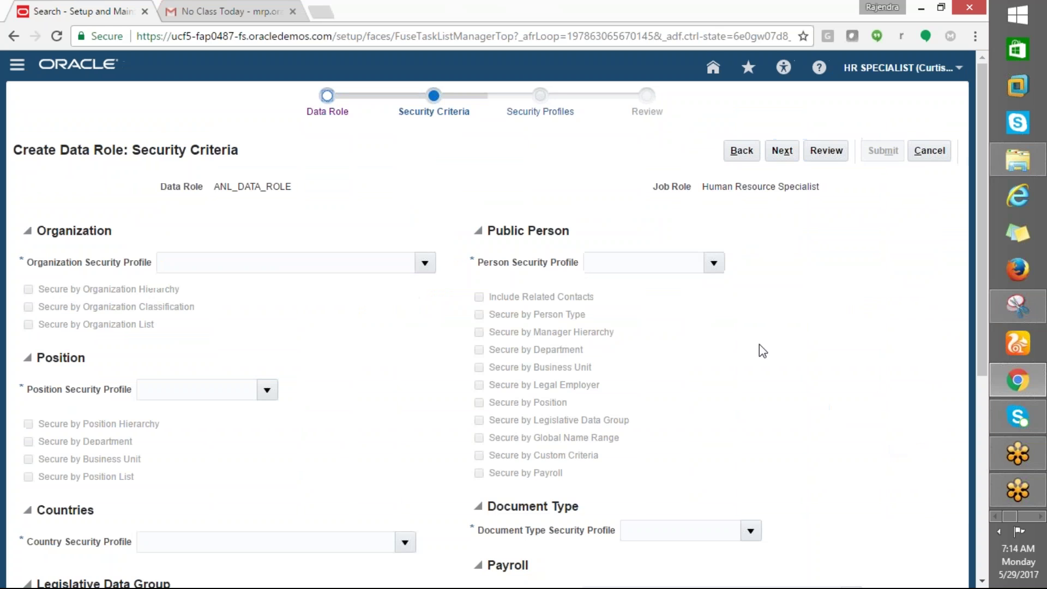
scroll(734, 361, down, 3)
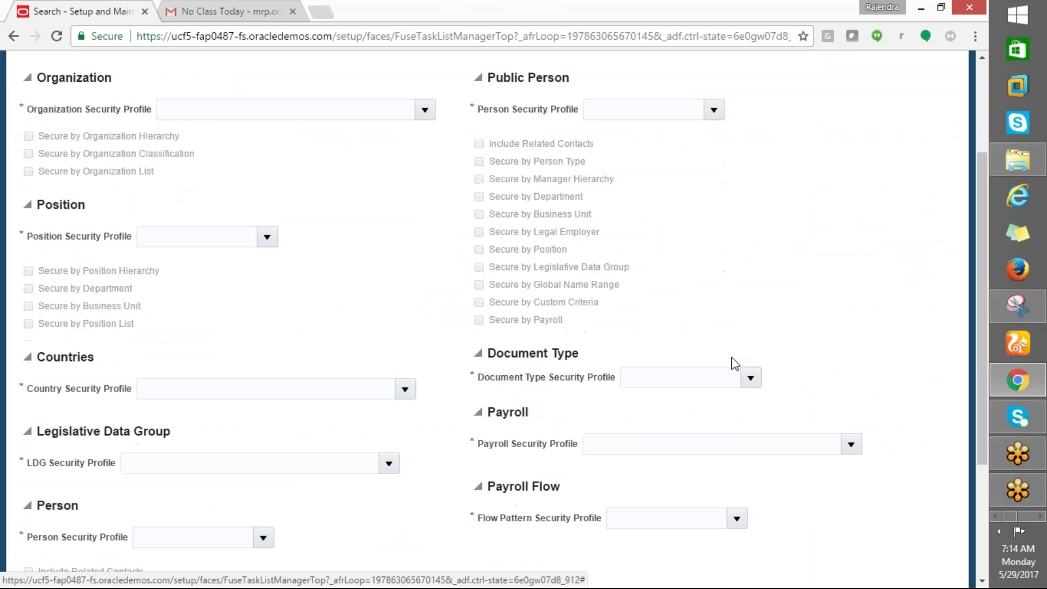
Look over the required profile fields on the Security Criteria page and compare them with the Excel notes.
scroll(748, 382, down, 2)
scroll(741, 409, up, 5)
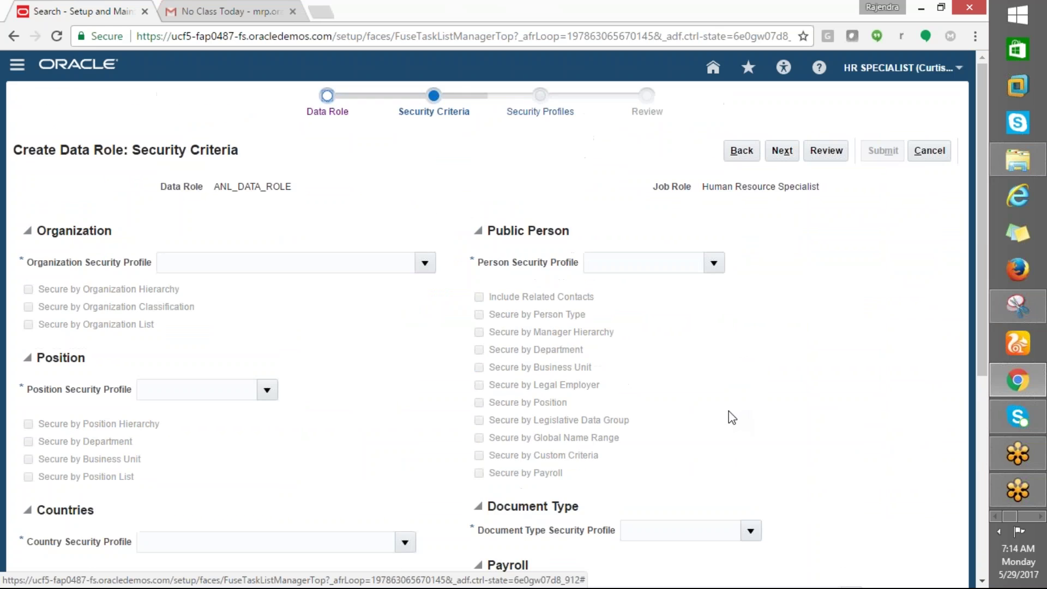
scroll(689, 430, down, 4)
scroll(689, 430, up, 3)
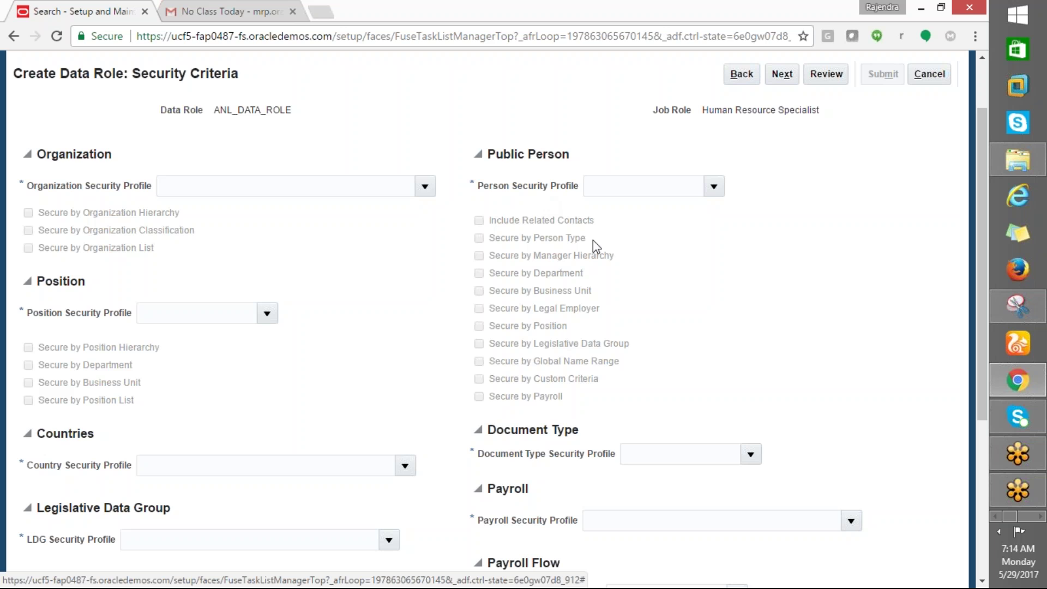
scroll(77, 400, down, 2)
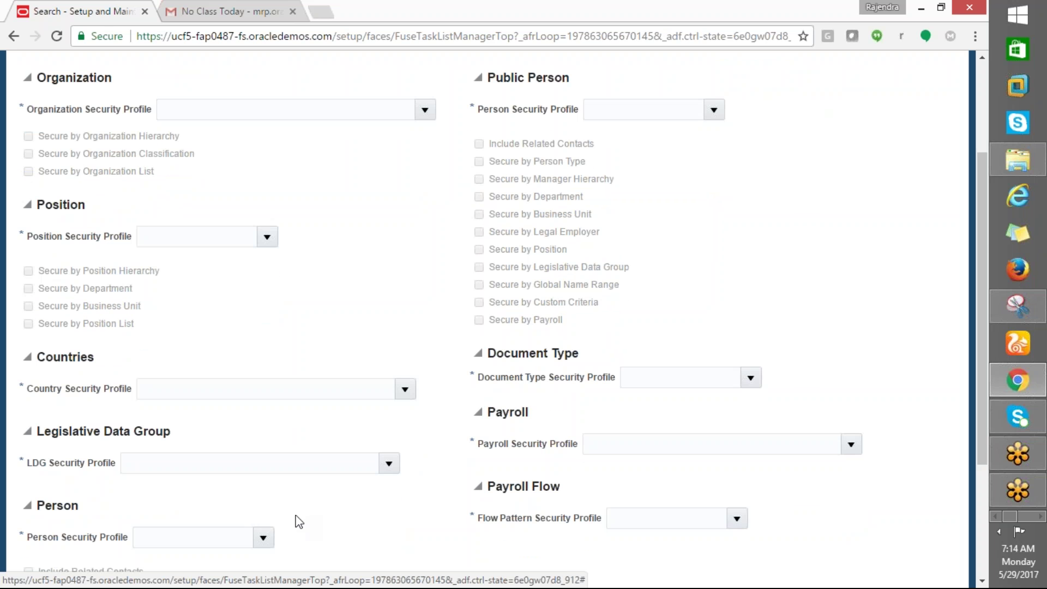
scroll(301, 521, down, 3)
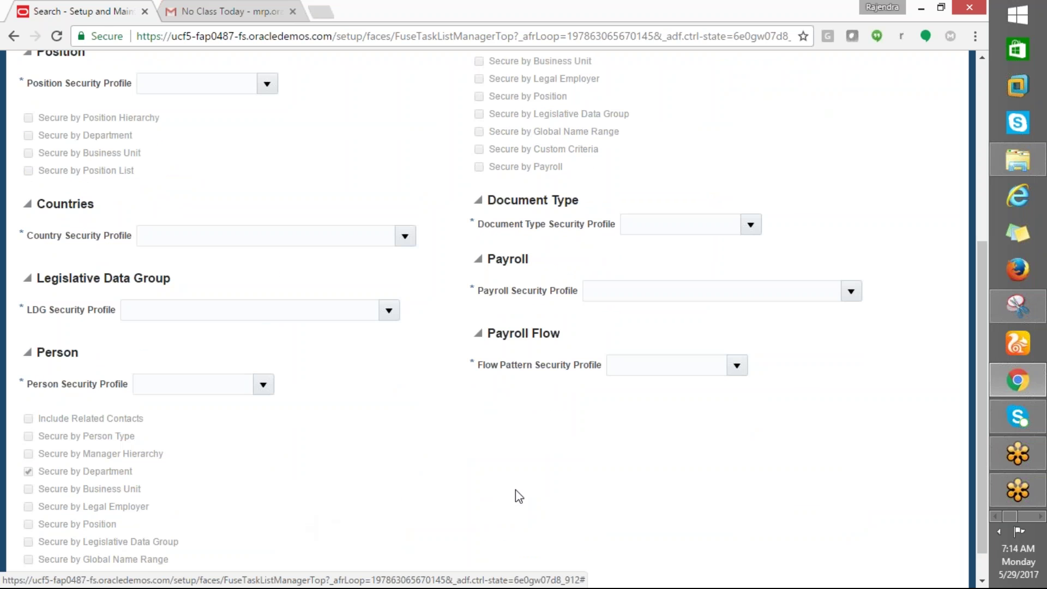
key(alt+Tab)
drag(435, 146, 427, 223)
key(alt+Tab)
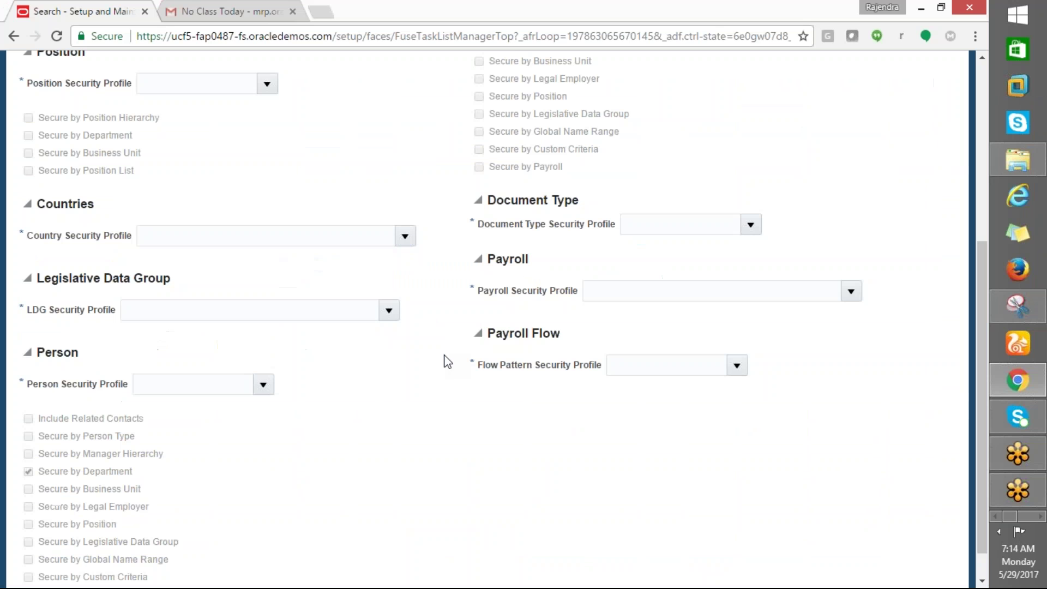
Assign ANL_ORG_SECURITY PROFILE as the organization security profile and ANL_PERSON_SECURITY PROFILE as the public person security profile, checking the Excel notes.
scroll(383, 390, up, 5)
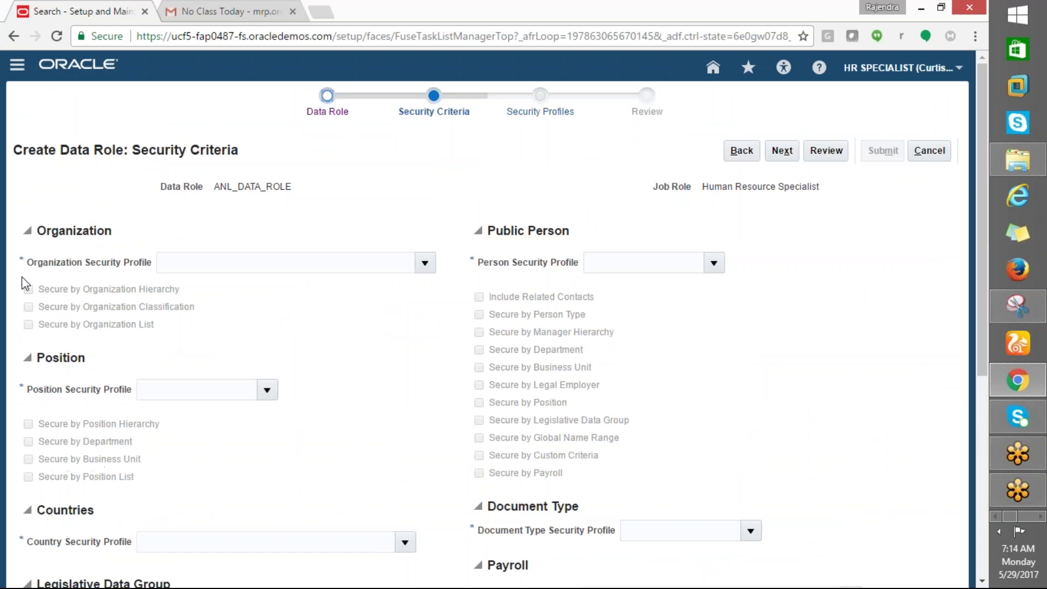
click(425, 263)
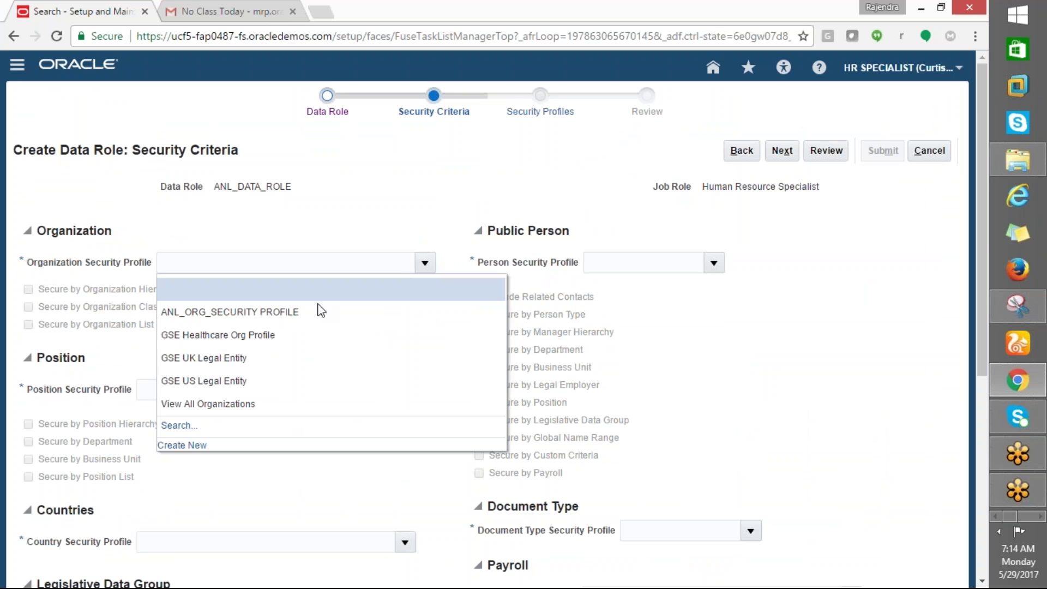
click(251, 314)
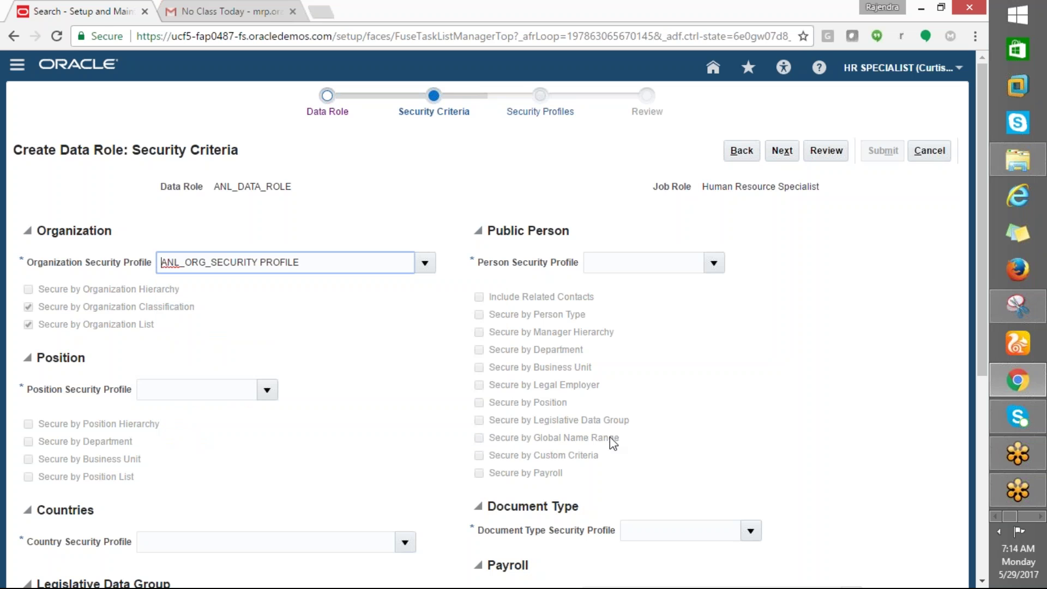
click(715, 271)
key(alt+Tab)
key(alt+Tab)
click(714, 262)
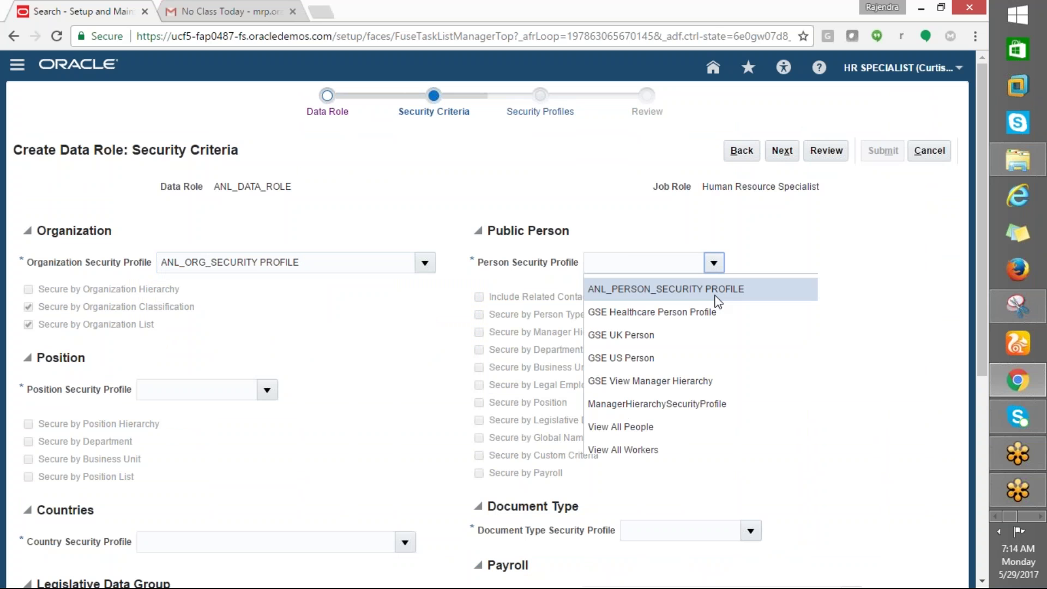
click(658, 295)
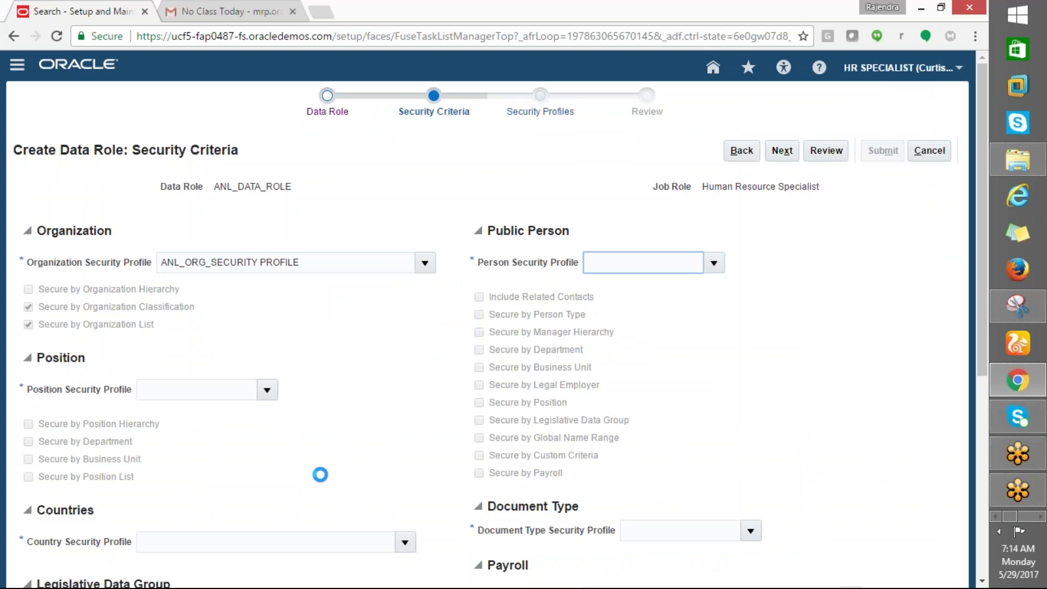
Set the position security profile to View All Positions and the country security profile to View All Countries, checking the Excel notes.
click(266, 389)
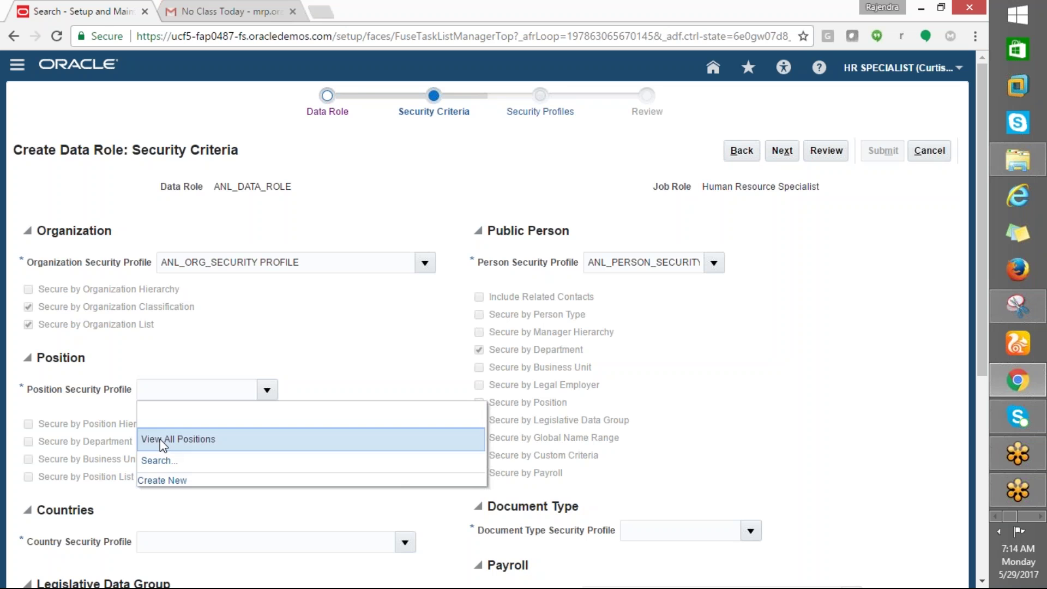
click(161, 441)
scroll(297, 460, down, 3)
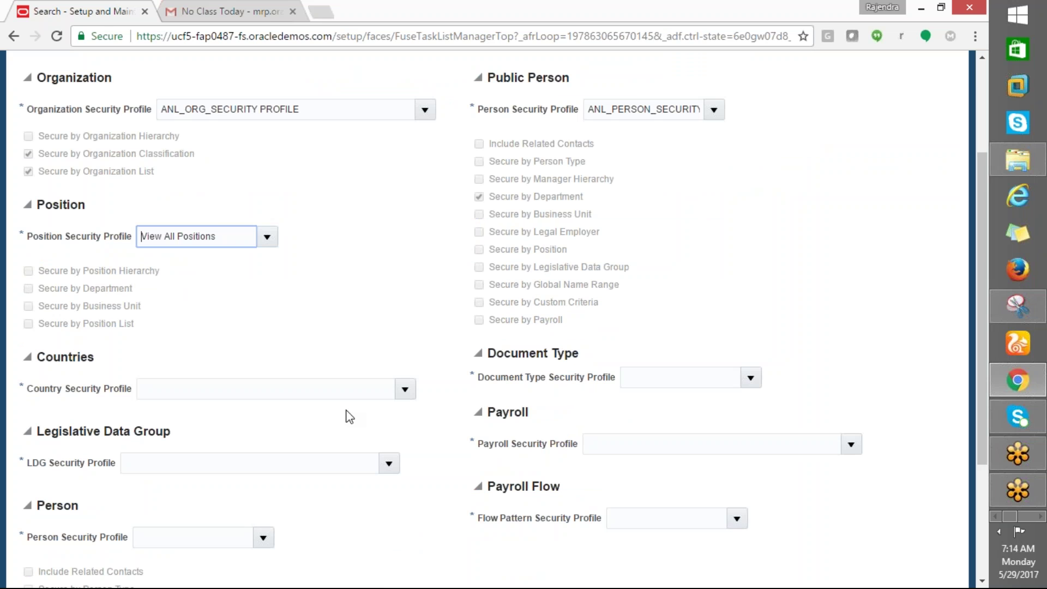
click(405, 389)
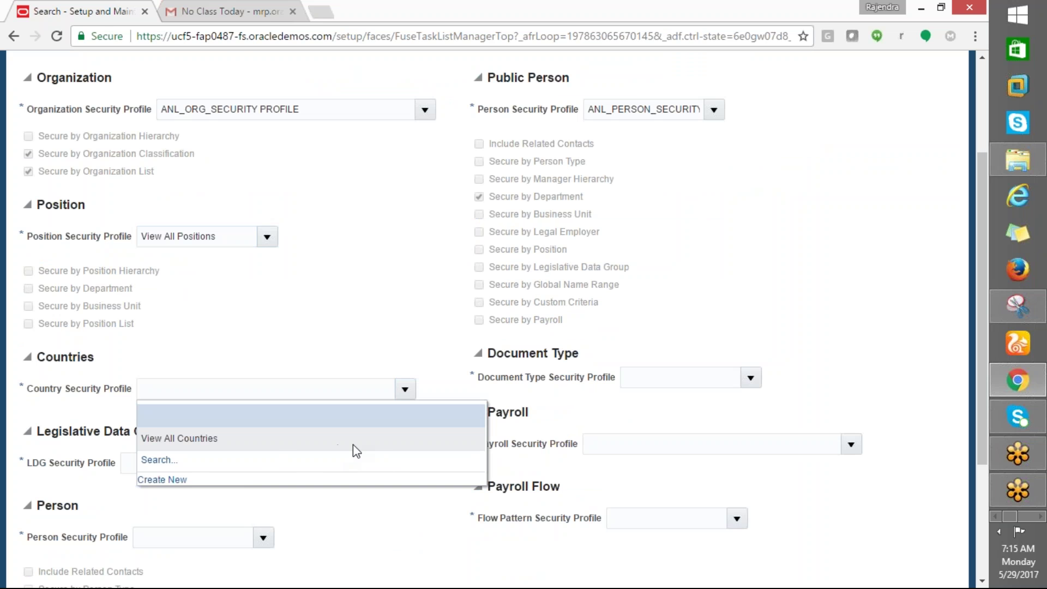
key(alt+Tab)
key(alt+Tab)
click(204, 443)
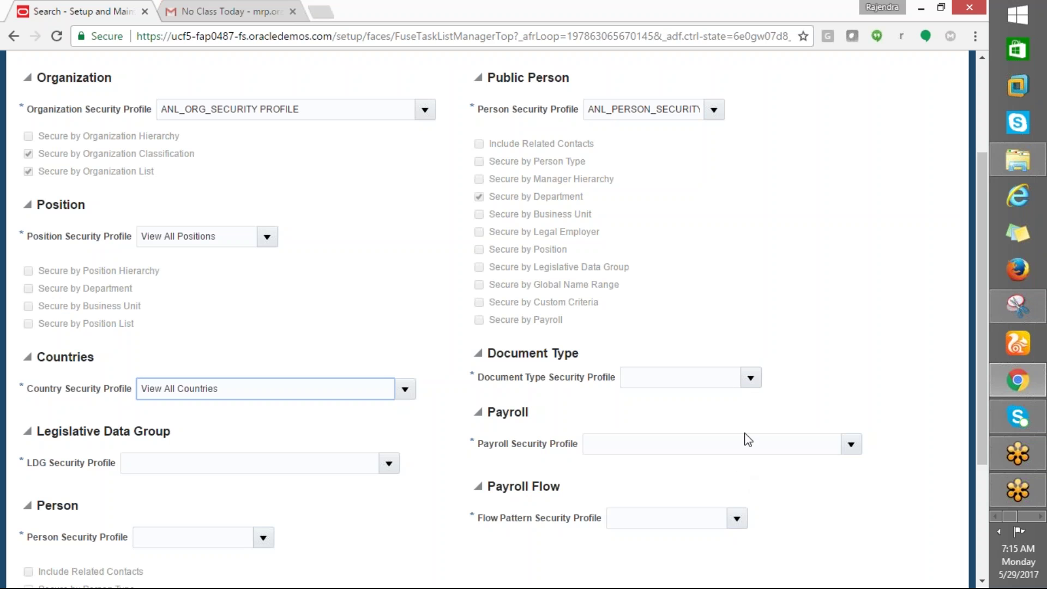
Set the document type security profile to View All Document Types and the LDG security profile to View All Legislative Data Groups.
click(751, 379)
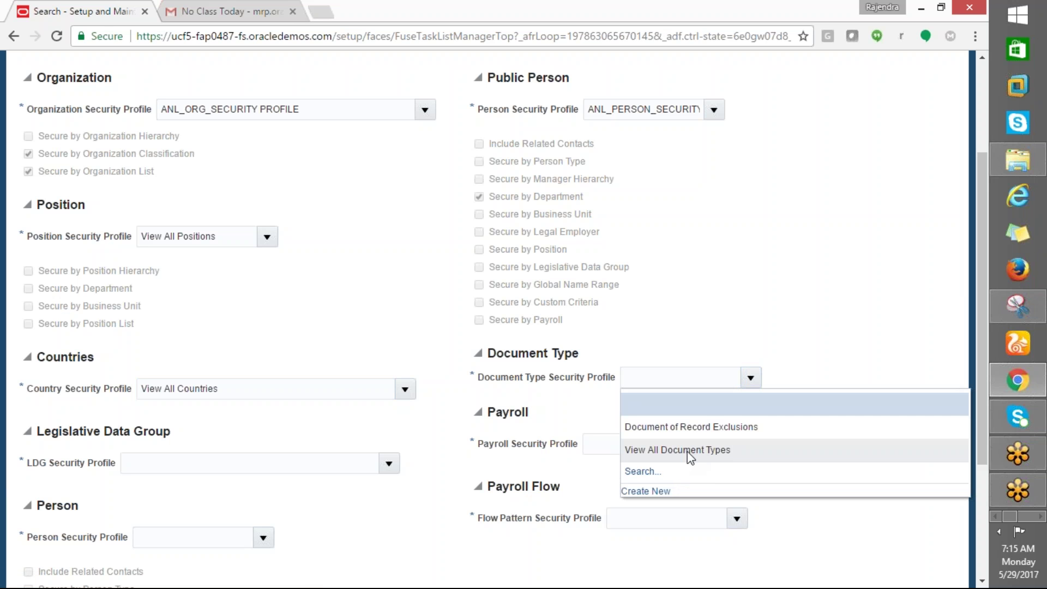
click(688, 450)
scroll(284, 501, down, 2)
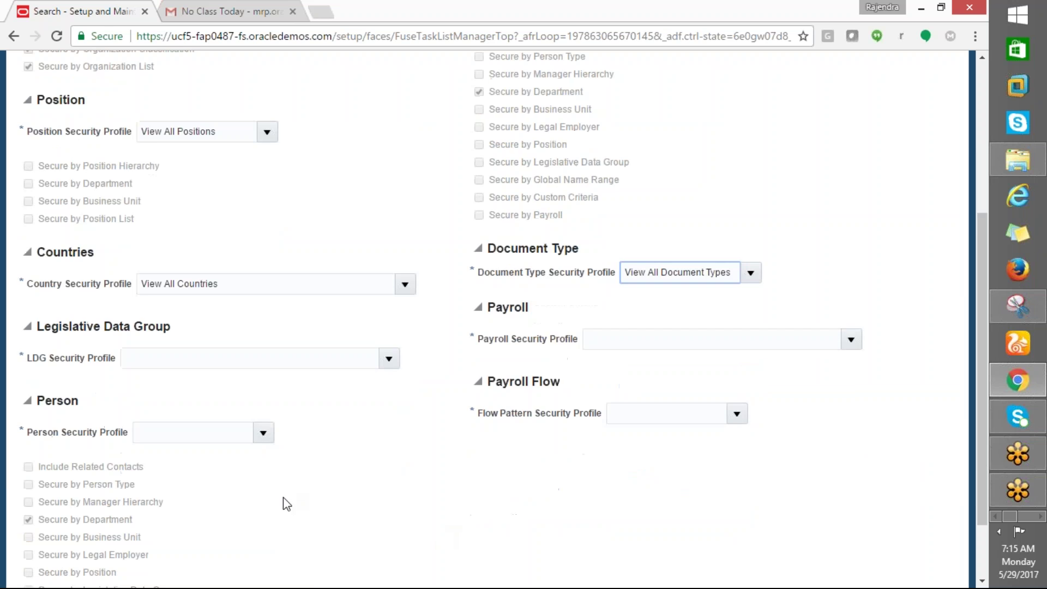
scroll(284, 501, down, 1)
click(387, 310)
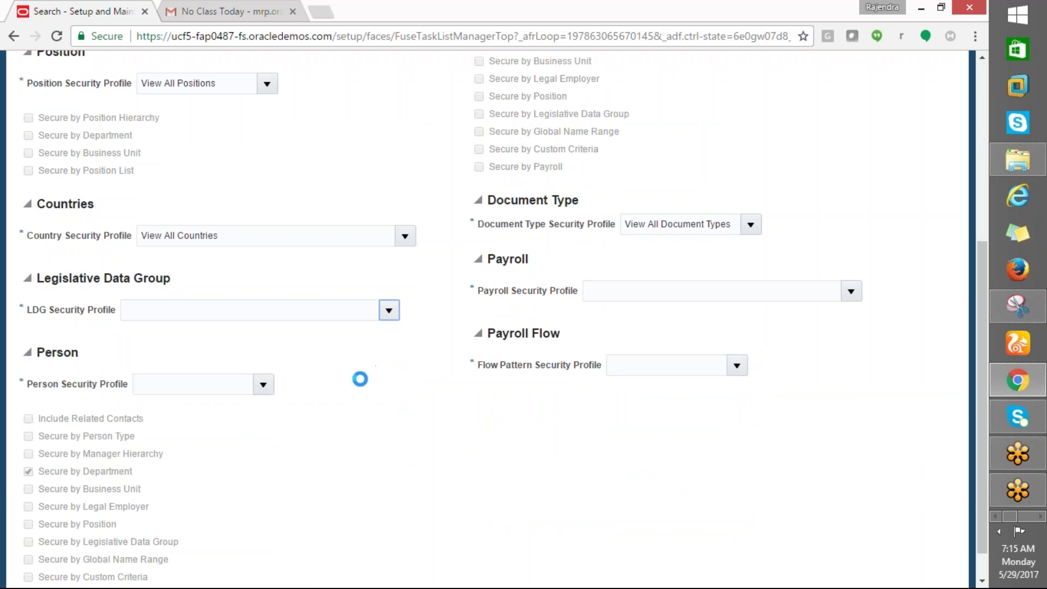
click(193, 362)
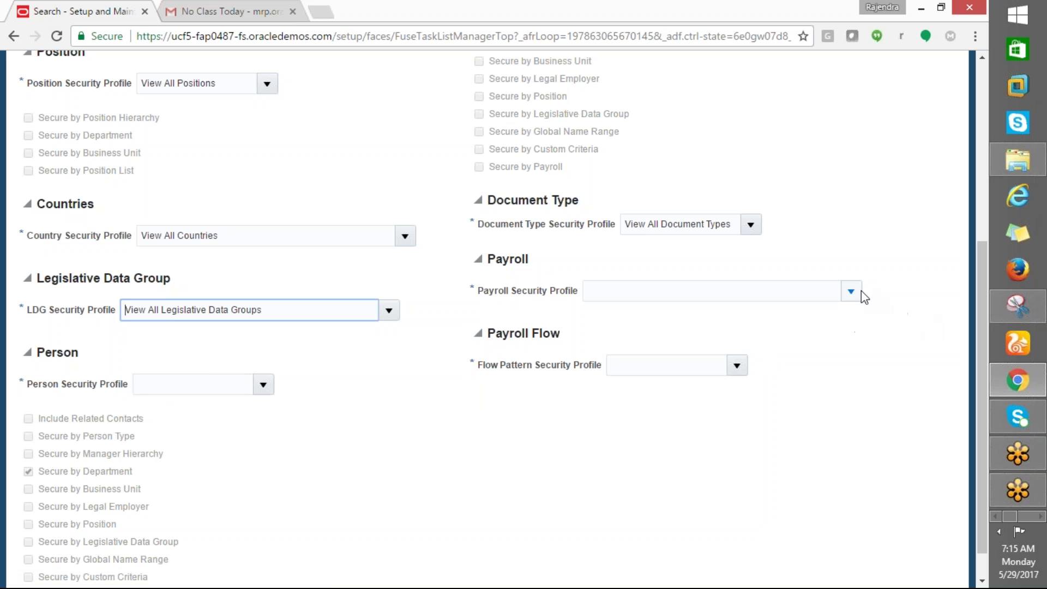
Set the payroll security profile to View All Payrolls and recheck the organization security profile.
click(851, 291)
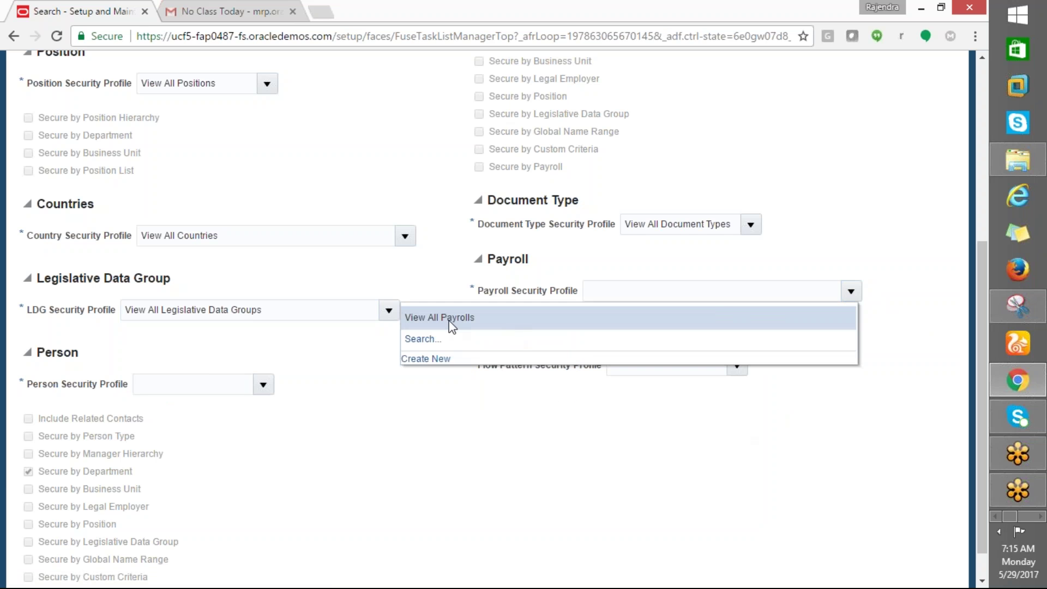
click(452, 325)
scroll(651, 472, up, 3)
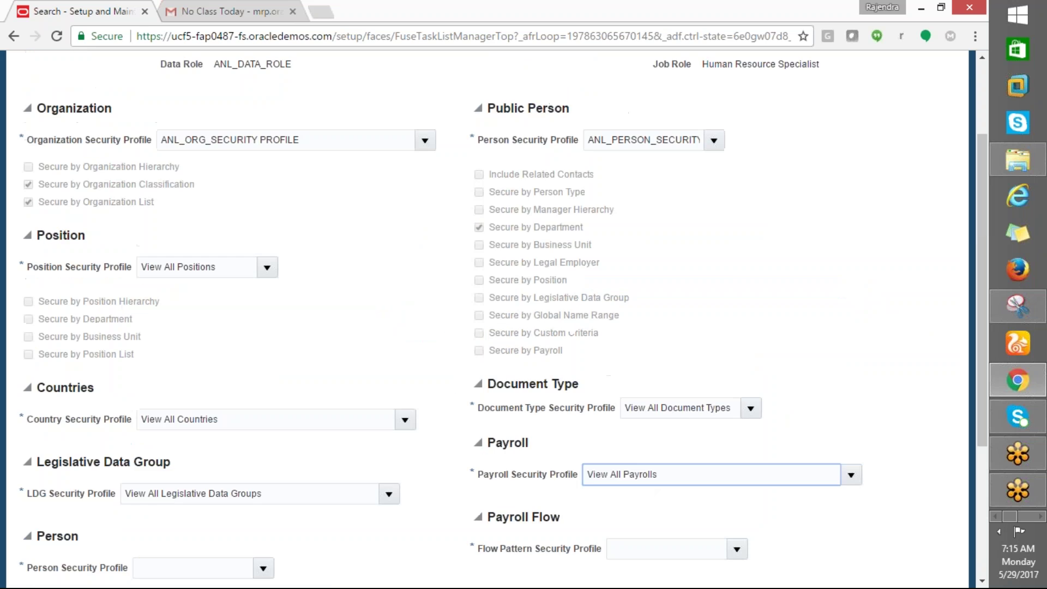
scroll(481, 312, up, 2)
drag(303, 267, 146, 261)
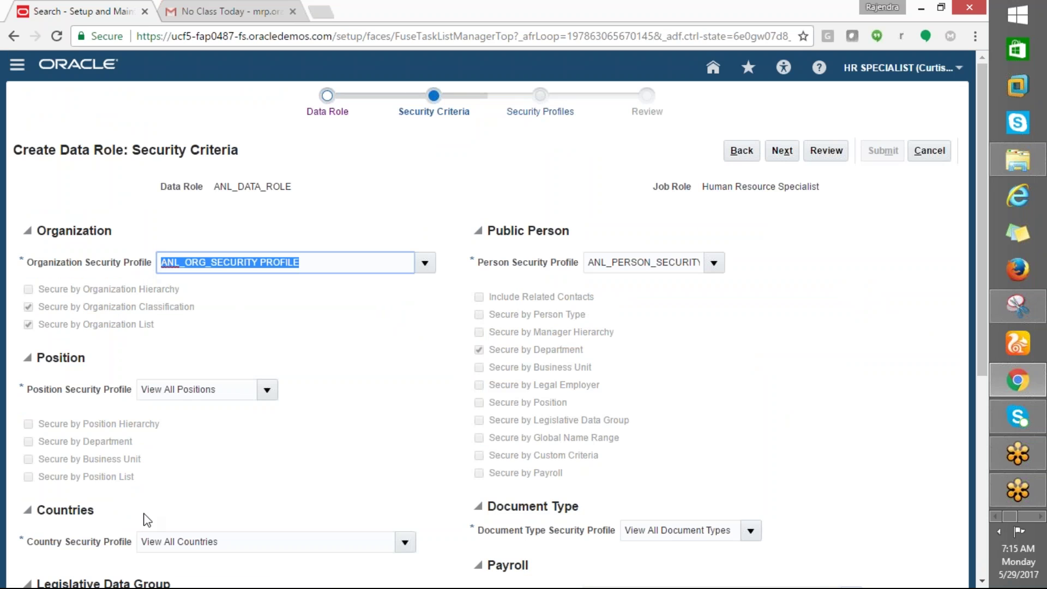
Set the Person section's security profile to ANL_PERSON_SECURITY PROFILE and the flow pattern security profile to View All Flows.
scroll(657, 444, down, 4)
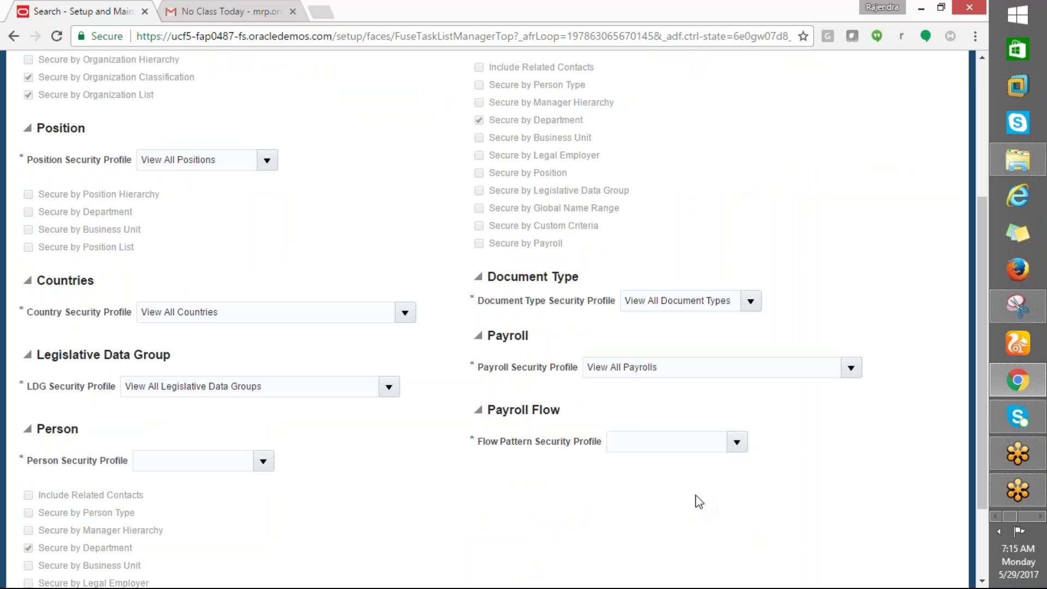
scroll(699, 501, down, 2)
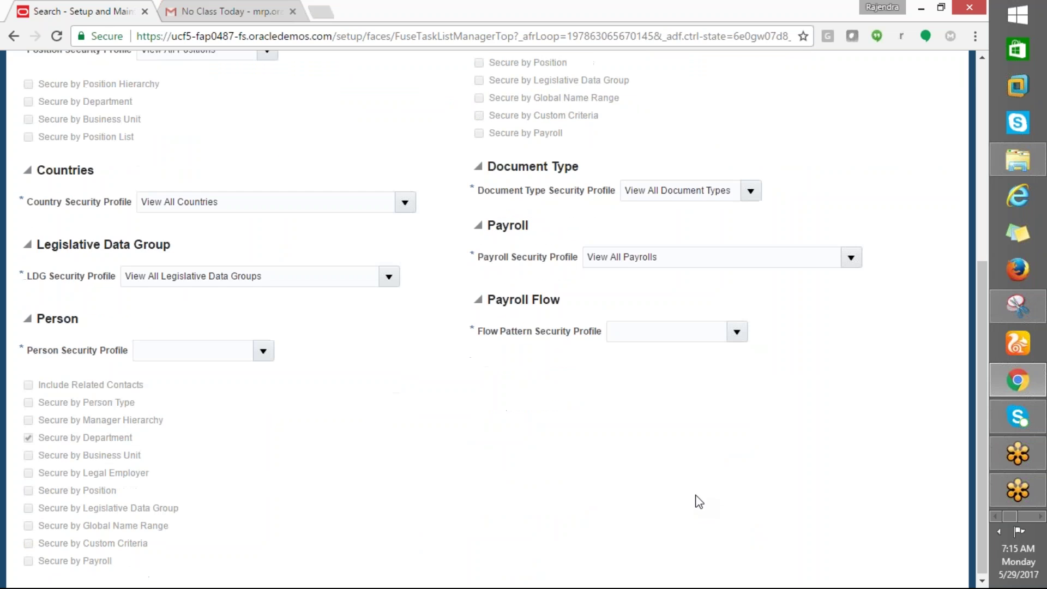
click(264, 349)
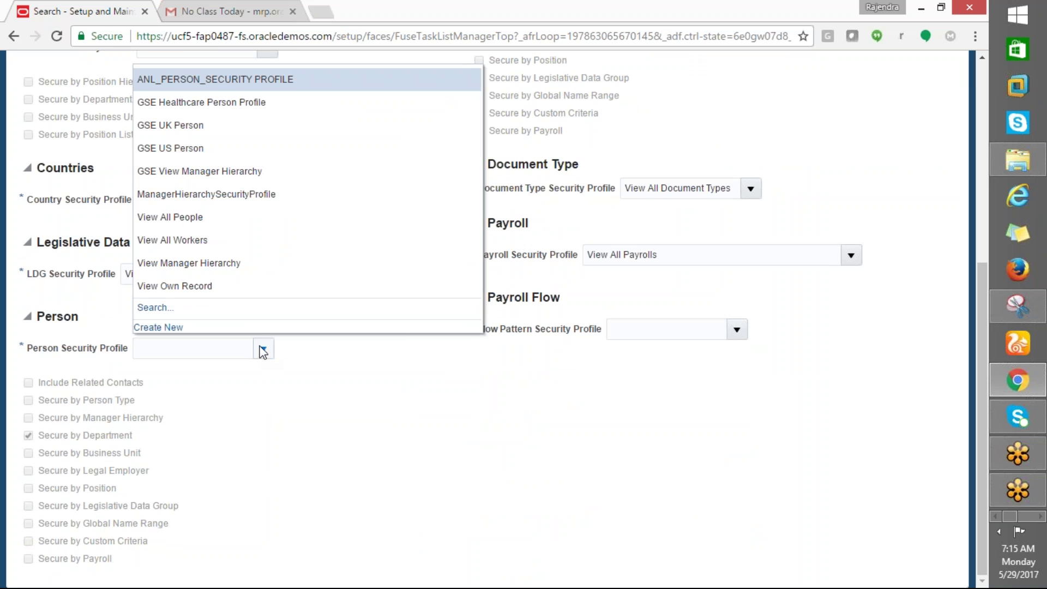
click(165, 79)
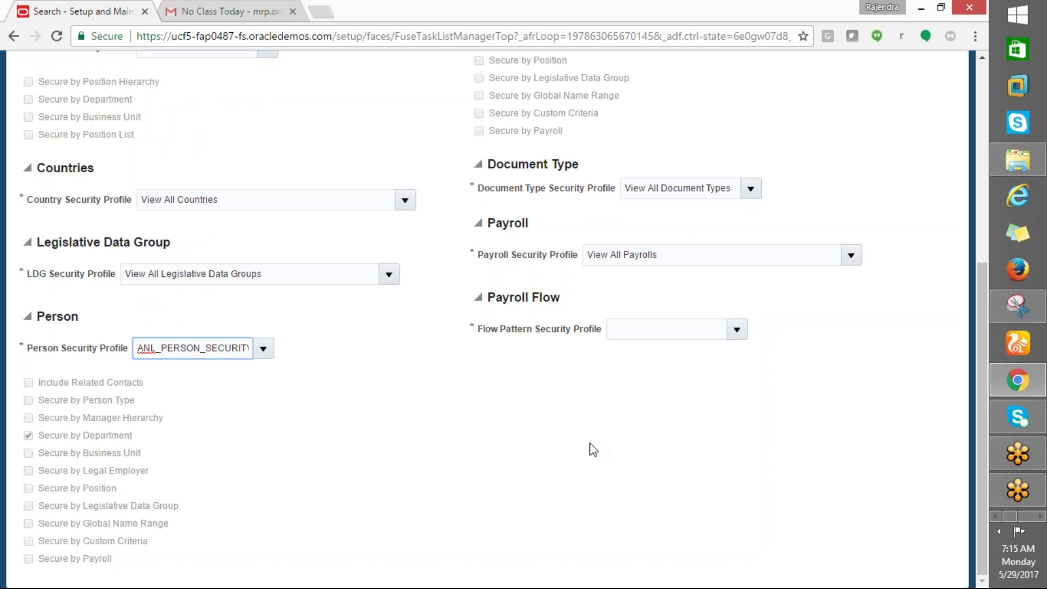
click(737, 330)
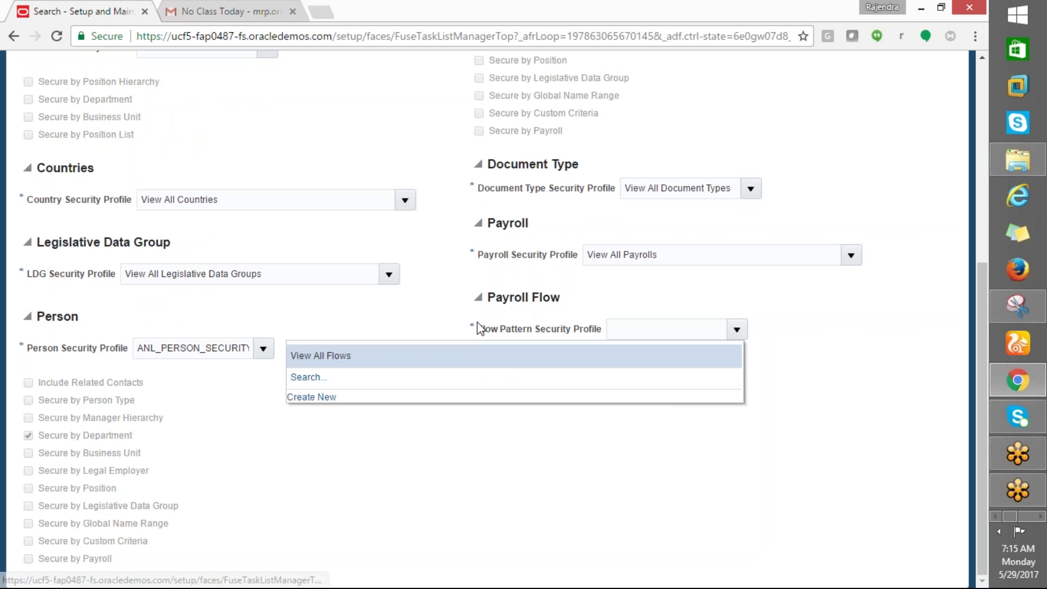
click(300, 361)
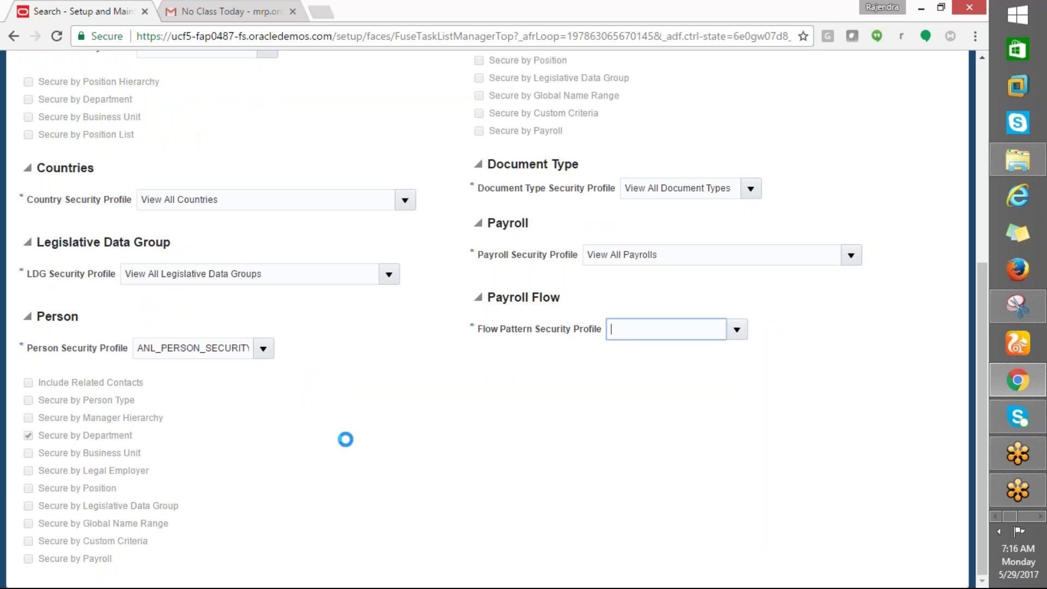
Proceed to the Organization Security Profile page and review its basic details, hierarchy, classification and organization list.
scroll(358, 453, up, 6)
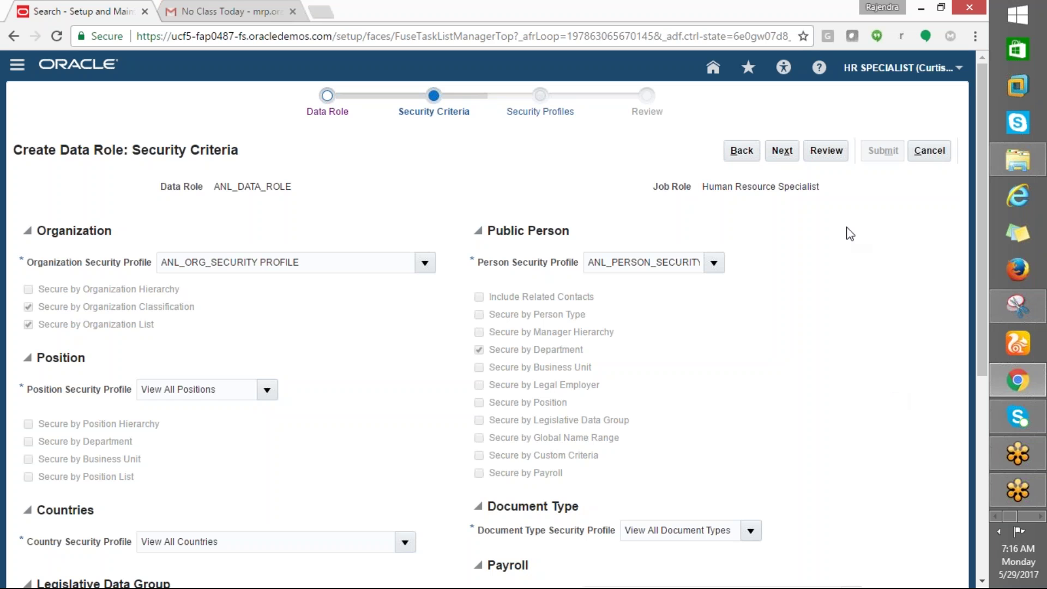
click(773, 155)
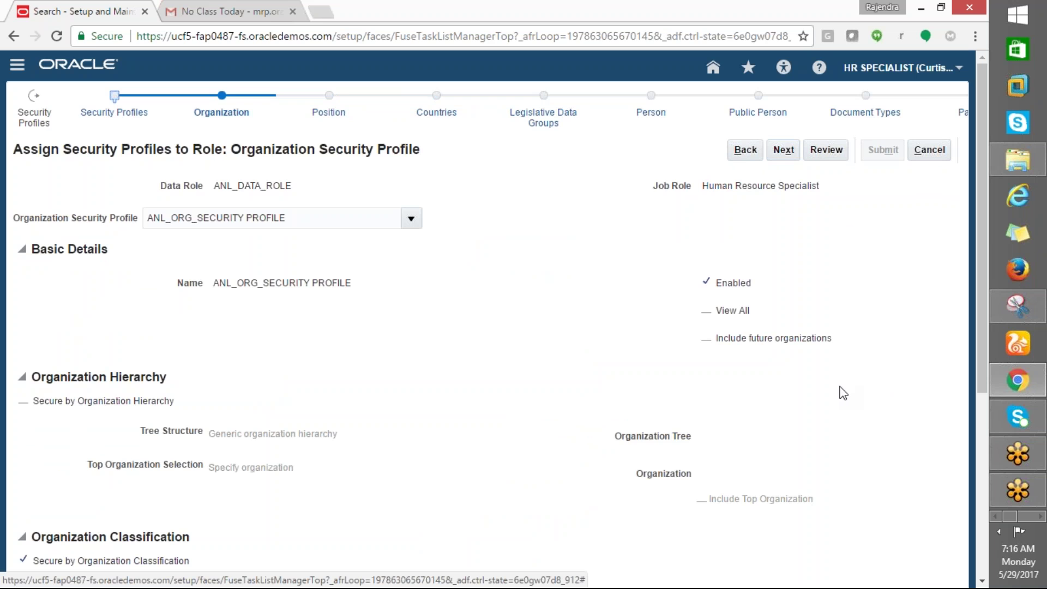
scroll(842, 393, down, 5)
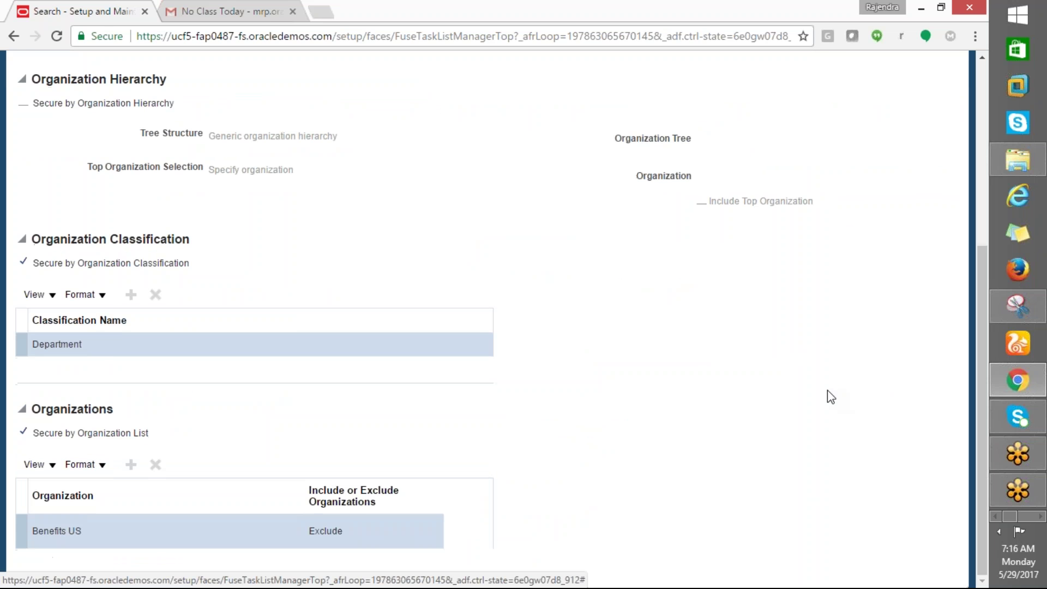
scroll(826, 390, up, 3)
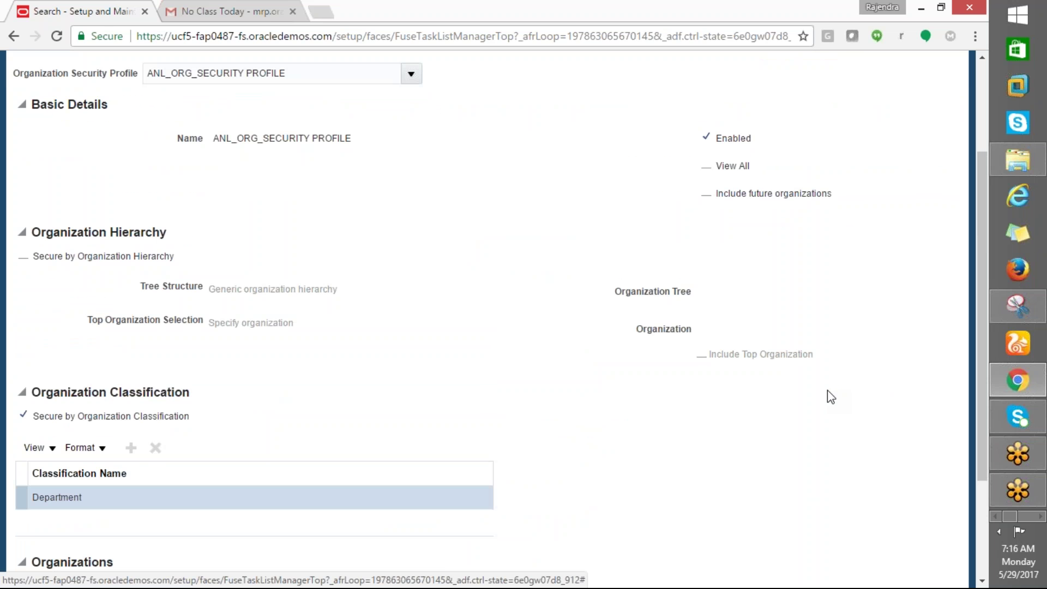
scroll(826, 391, up, 2)
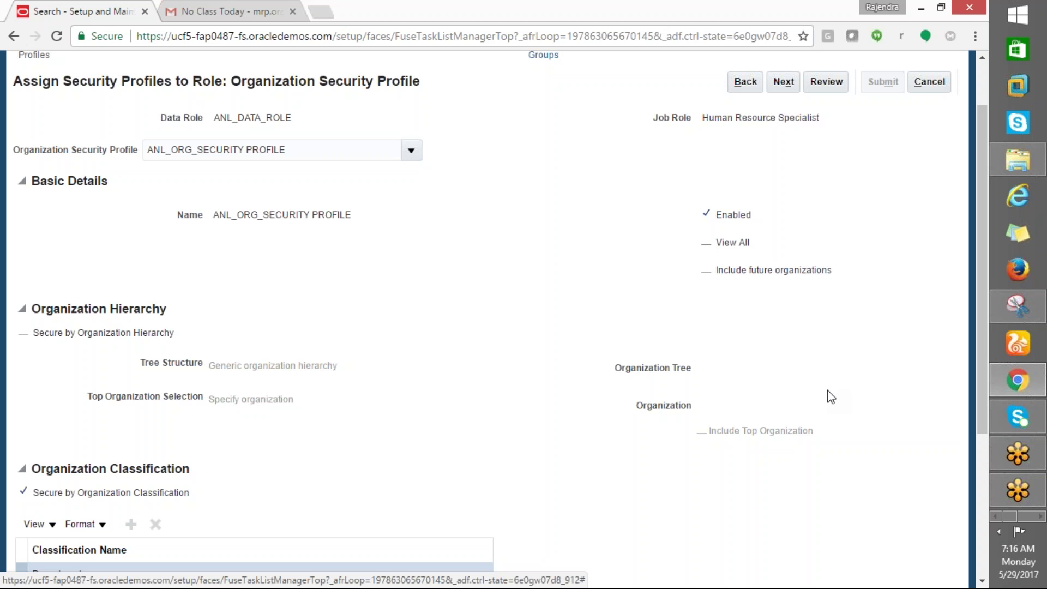
scroll(826, 390, down, 3)
scroll(826, 390, down, 2)
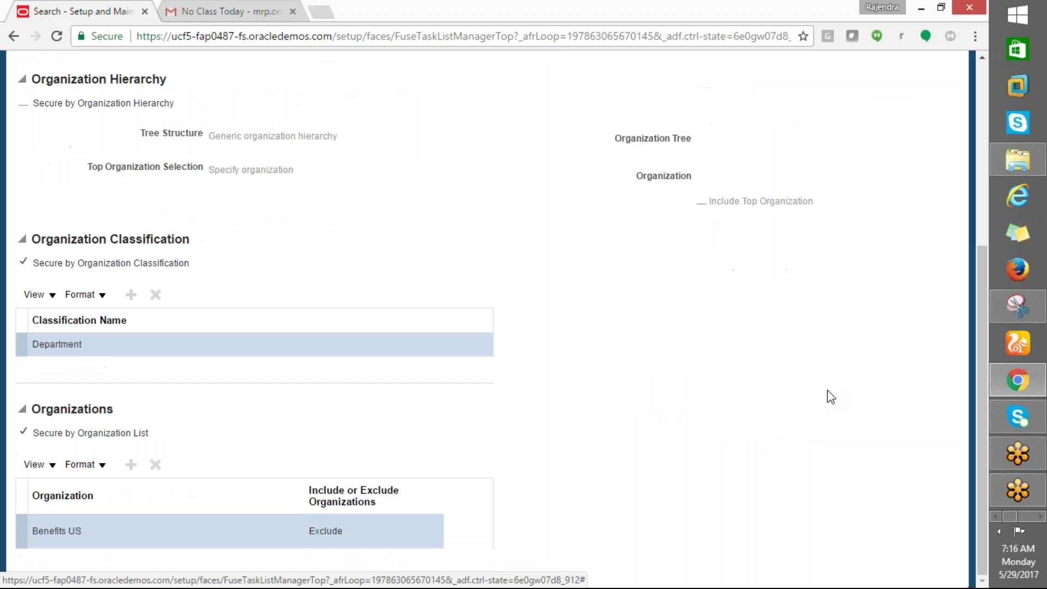
scroll(507, 395, up, 6)
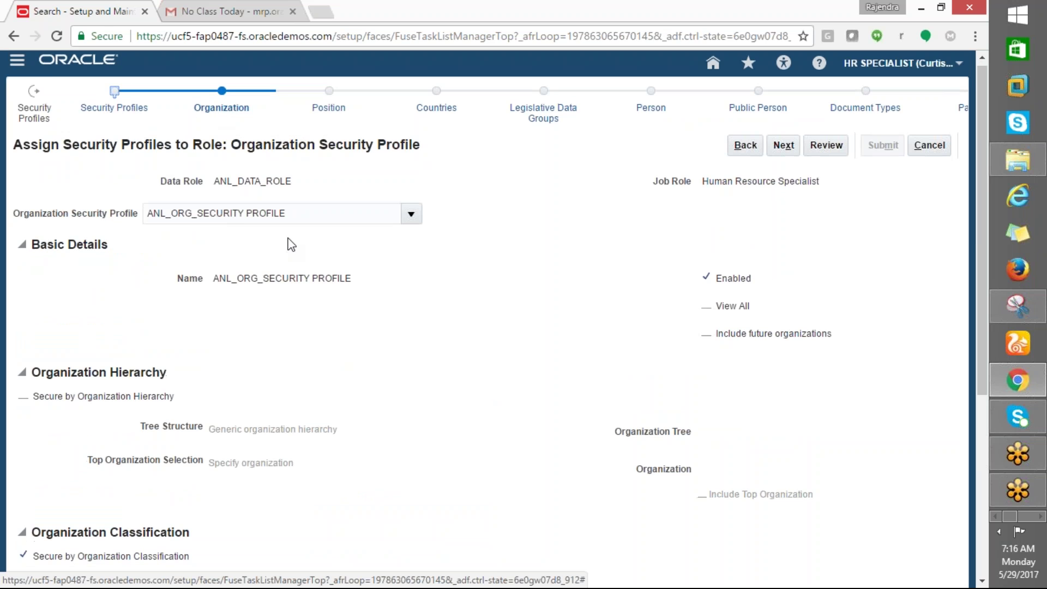
scroll(289, 247, down, 1)
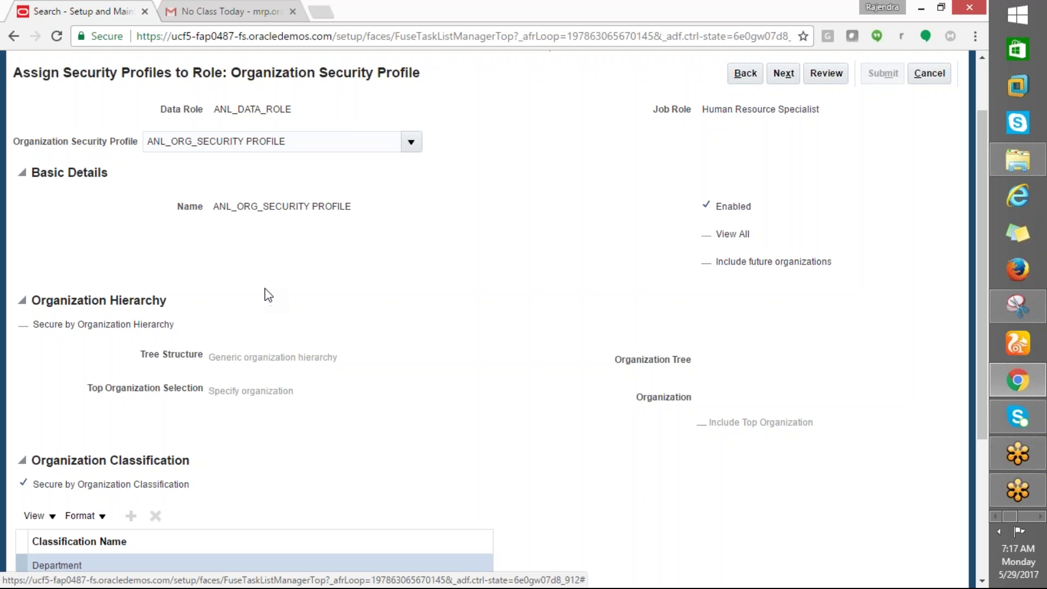
Check the organization security profile's classification and organization list, and proceed to the Position Security Profile page to review its settings.
scroll(264, 296, down, 1)
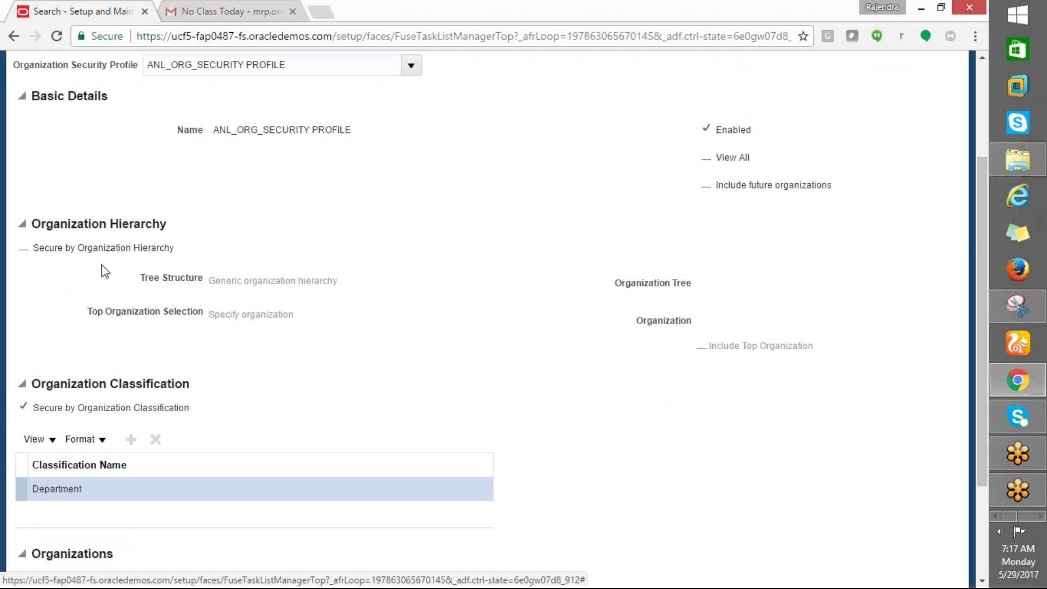
scroll(102, 265, down, 2)
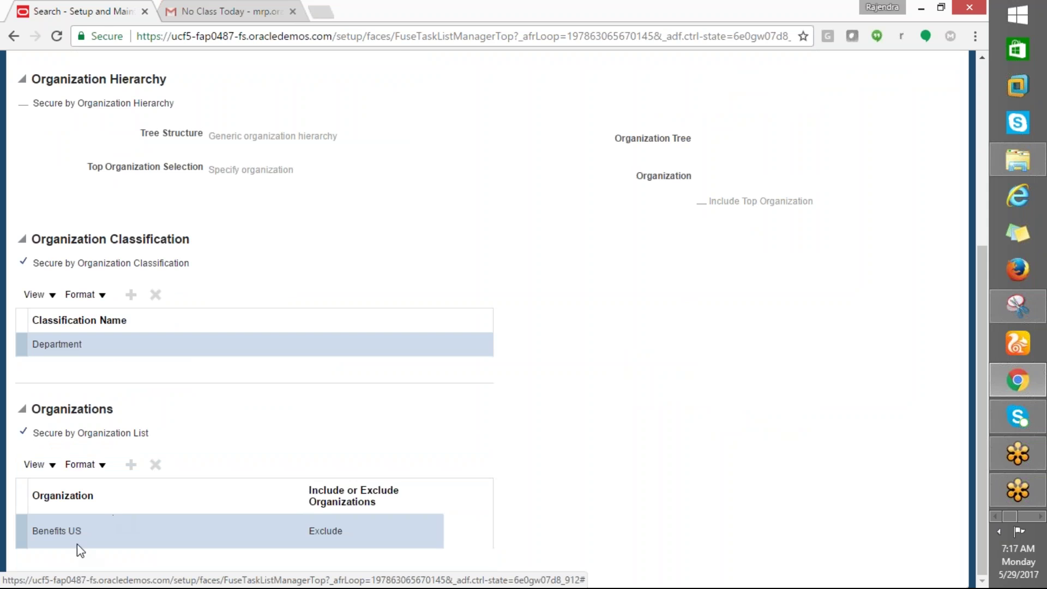
scroll(585, 302, up, 4)
click(783, 150)
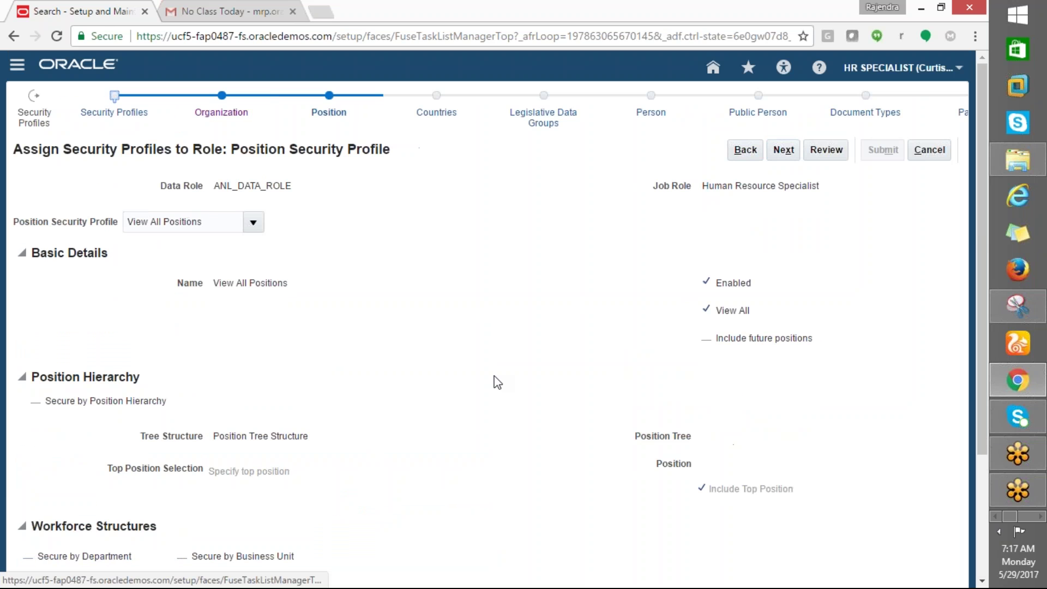
scroll(360, 327, down, 3)
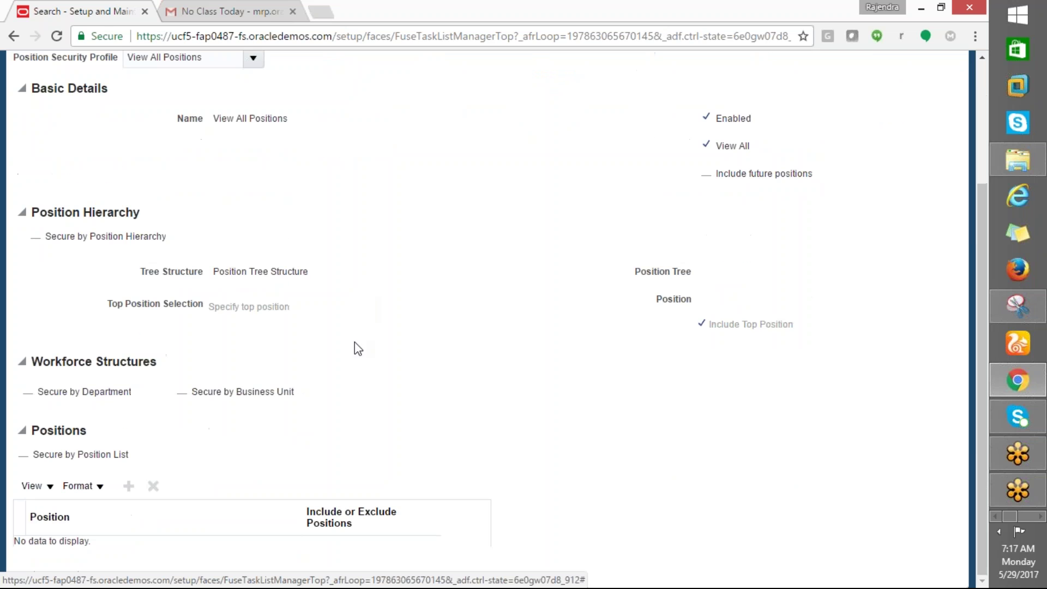
scroll(356, 349, up, 3)
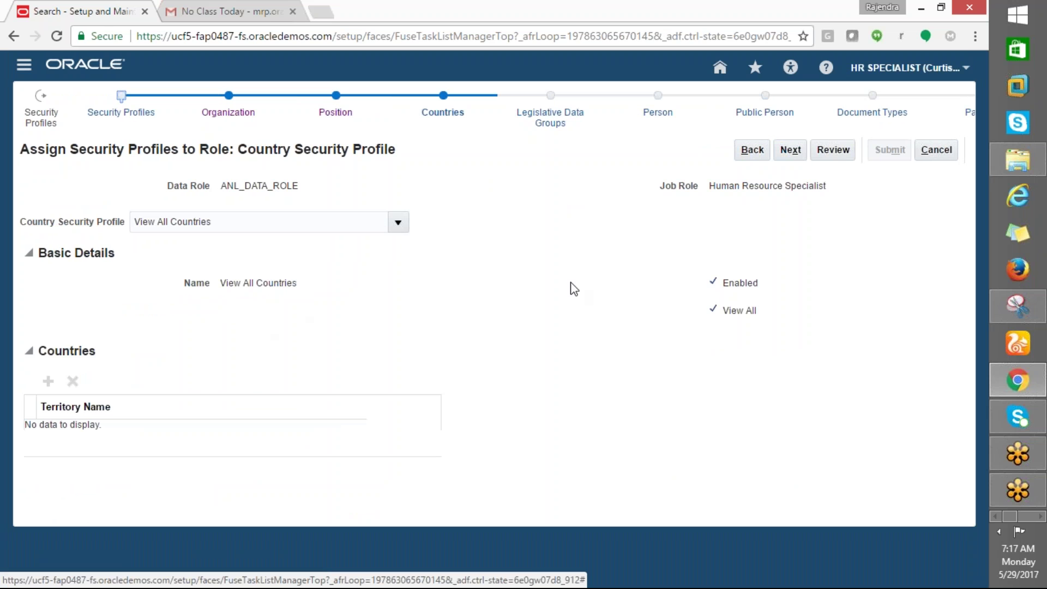
Proceed past the country and legislative data group profiles to the Person Security Profile page and review its criteria.
click(789, 153)
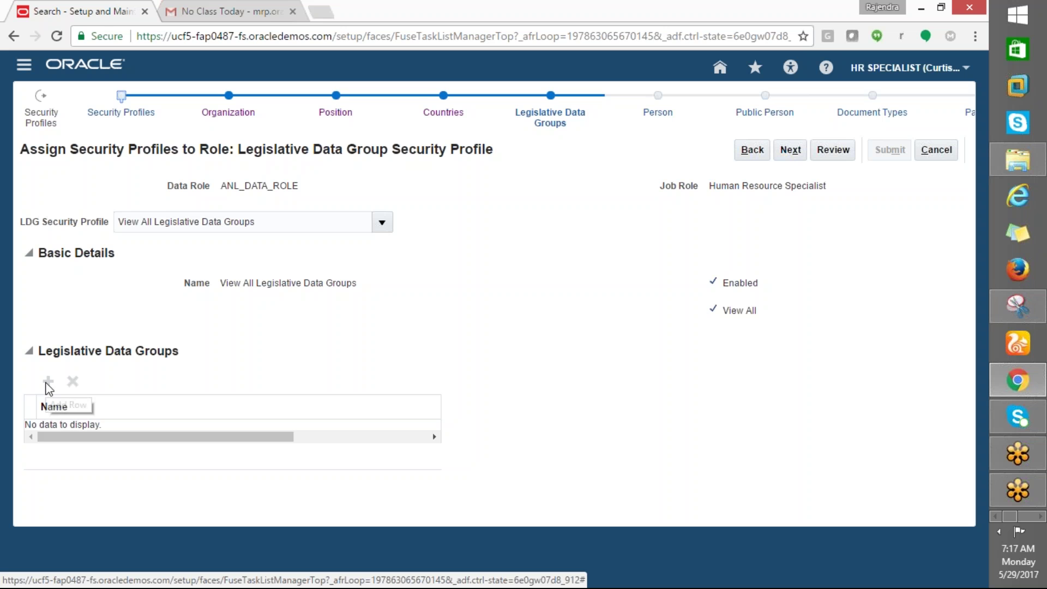
click(784, 148)
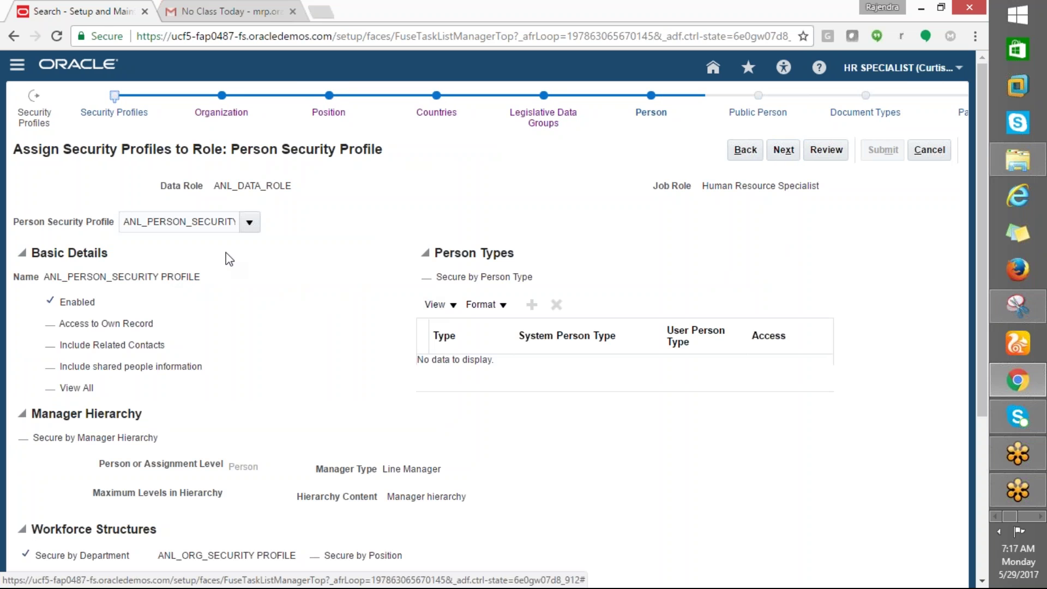
scroll(397, 362, down, 1)
scroll(394, 355, down, 4)
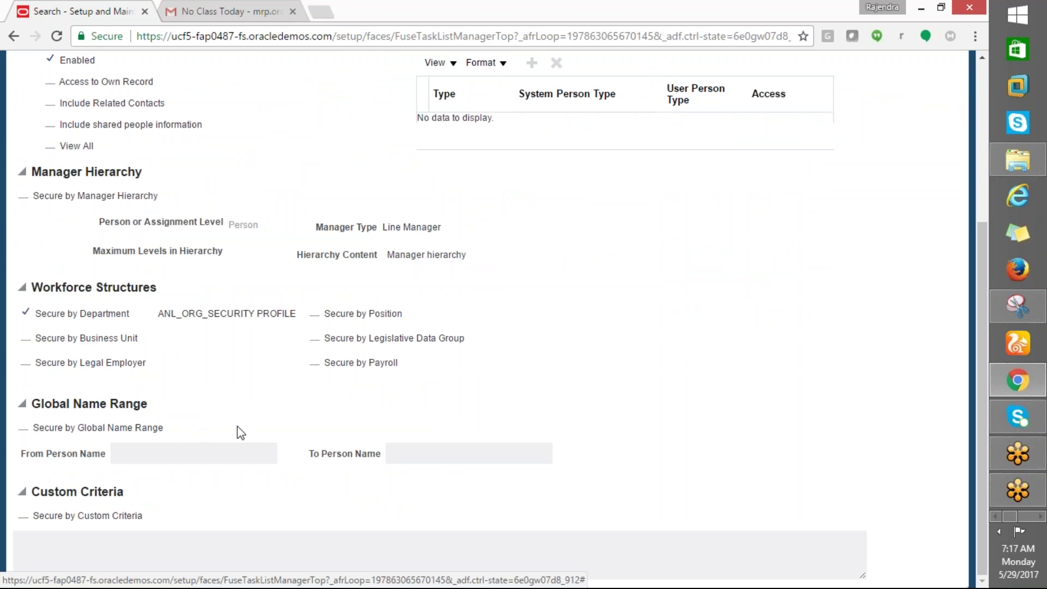
scroll(261, 442, up, 4)
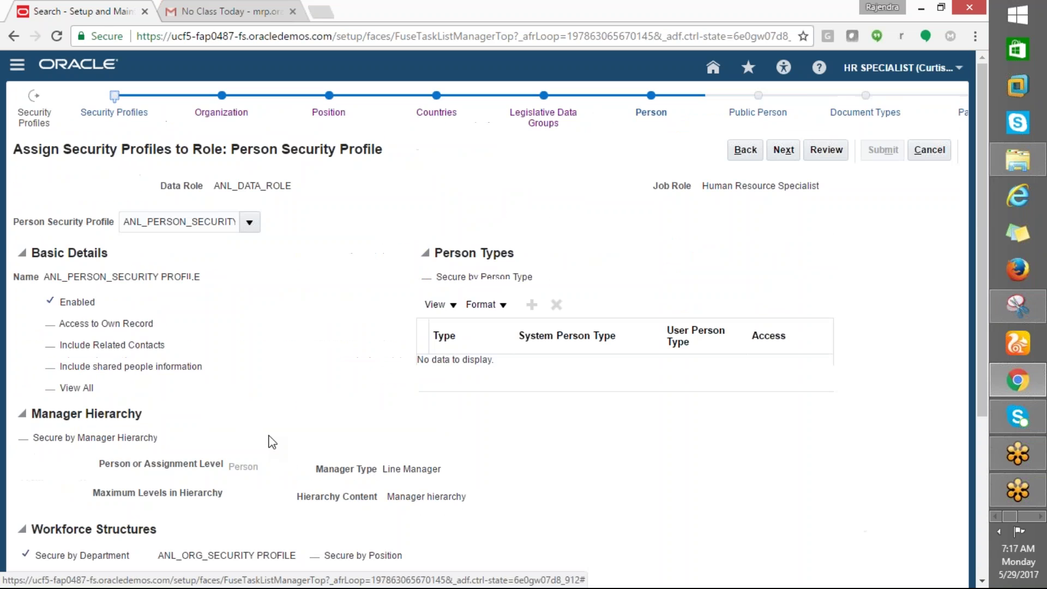
Proceed through the public person, document type, payroll and payroll flow security profile pages to the data role review.
click(784, 150)
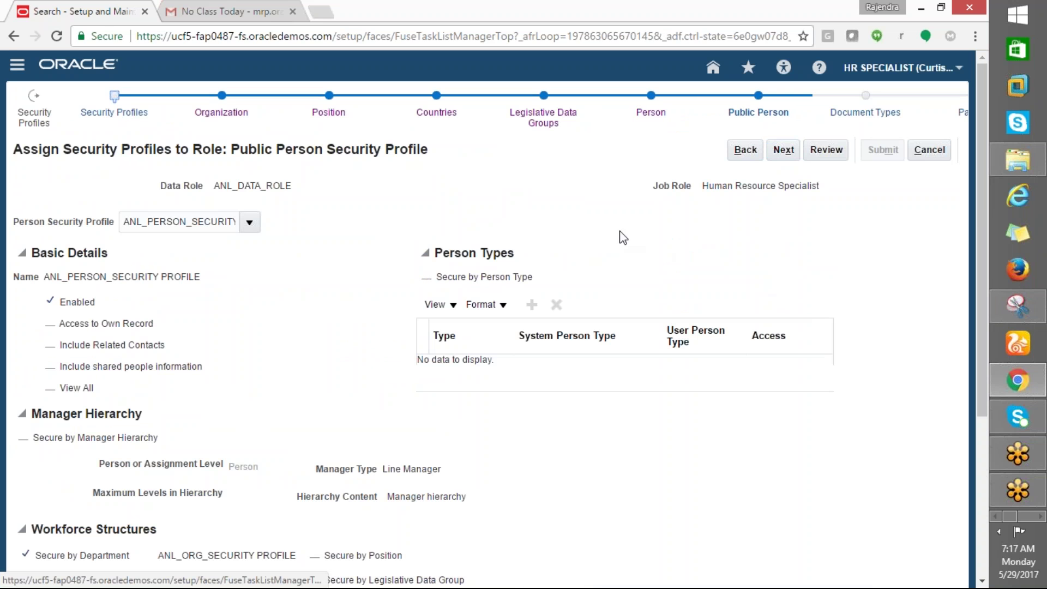
click(783, 156)
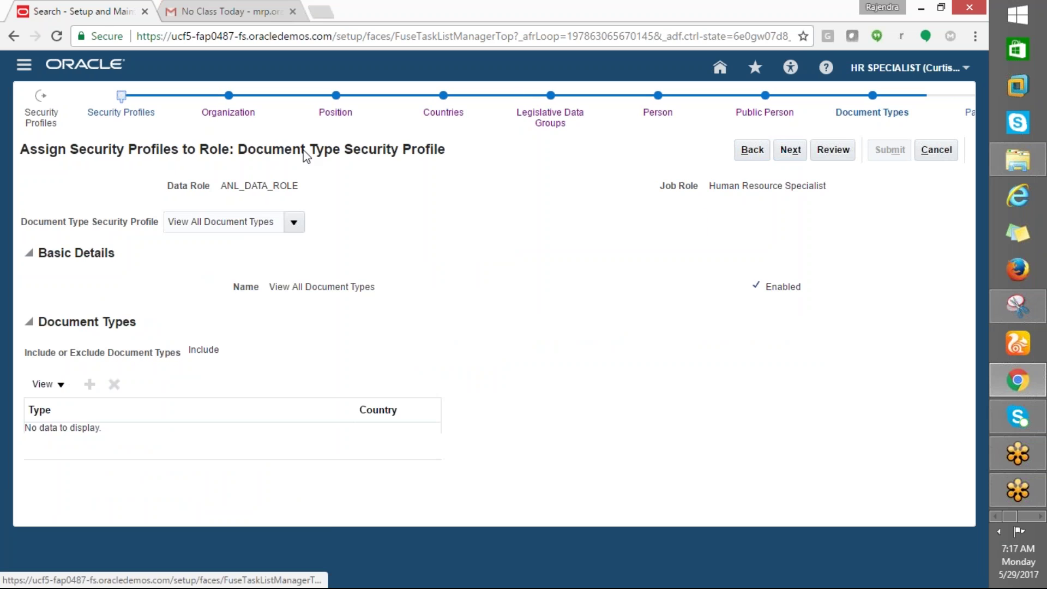
click(789, 155)
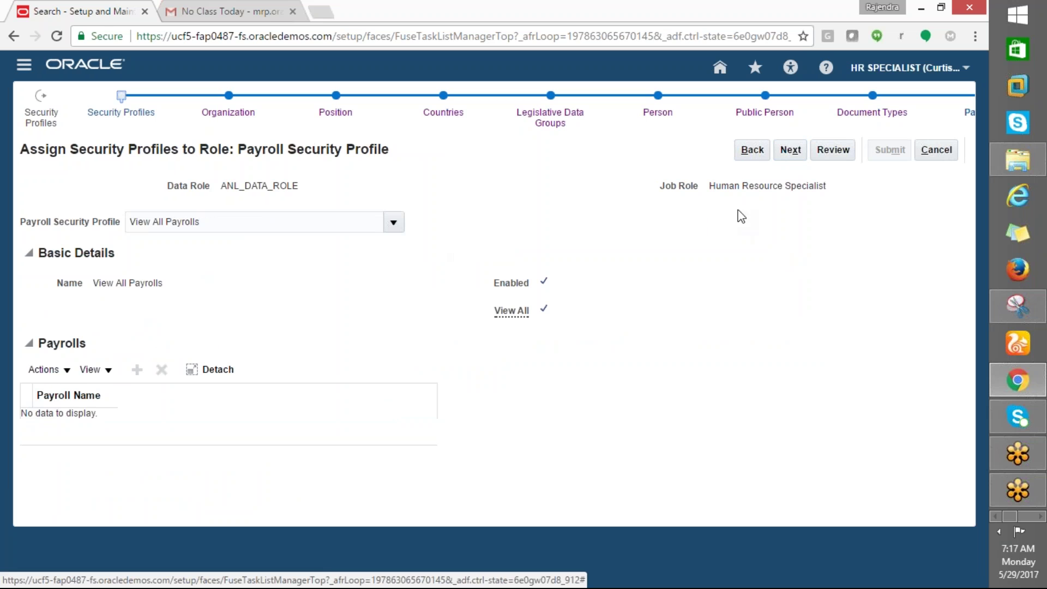
click(791, 152)
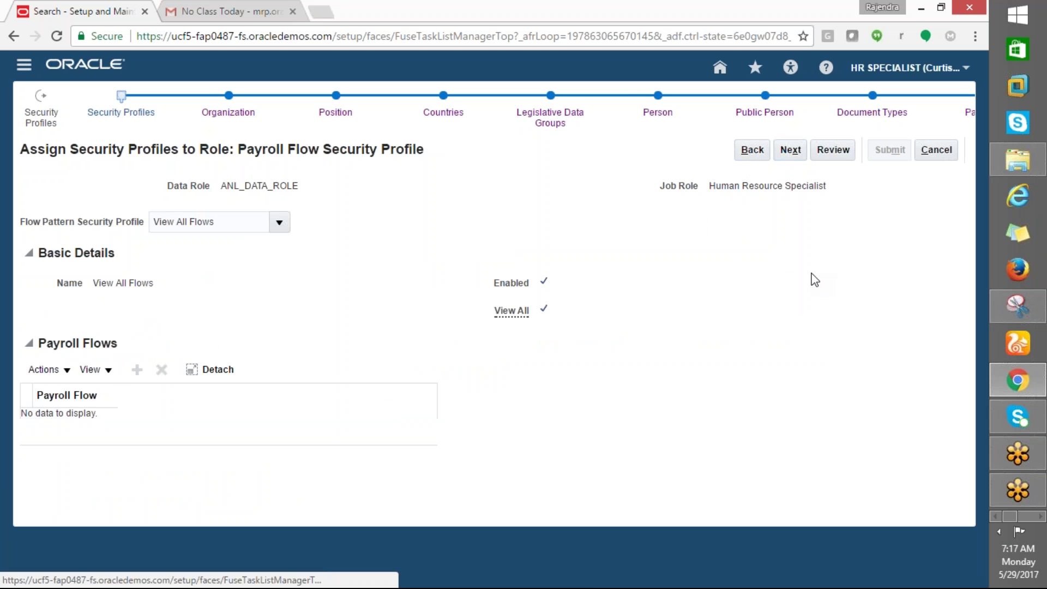
click(789, 153)
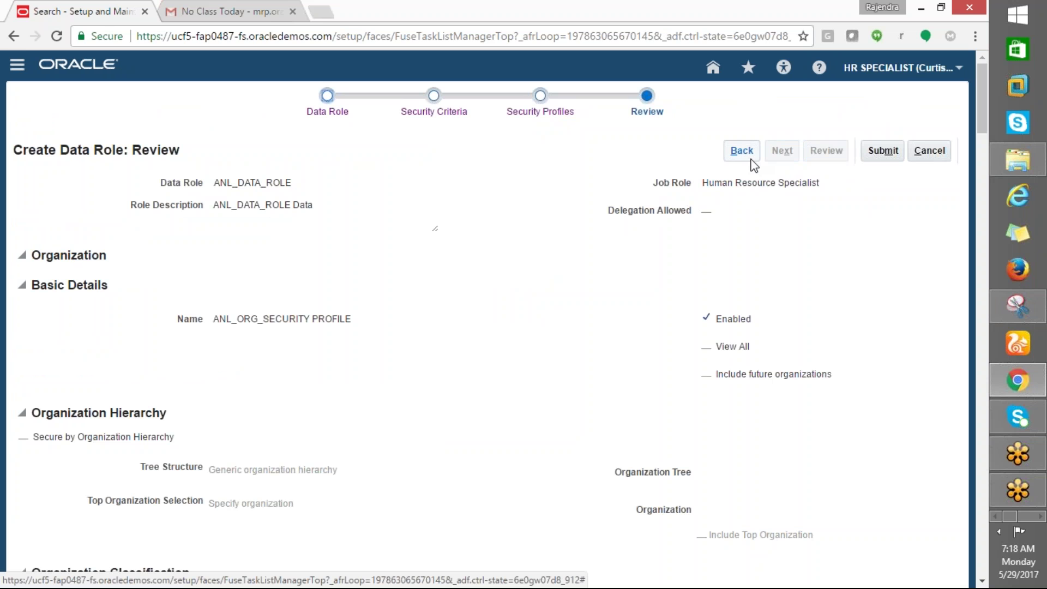
Review the full summary of ANL_DATA_ROLE and submit the data role.
scroll(762, 215, down, 6)
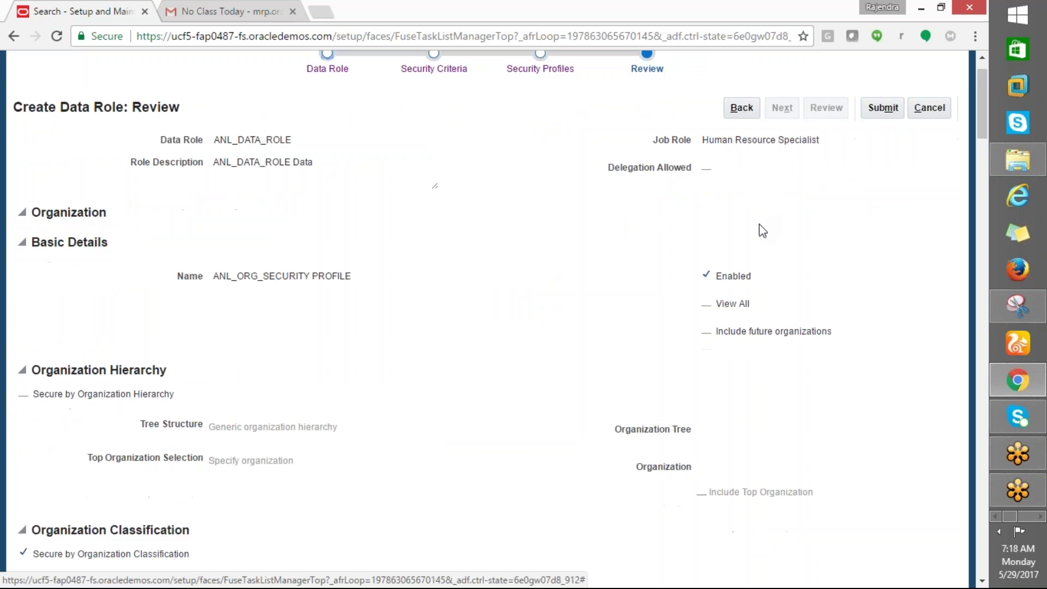
scroll(762, 238, down, 20)
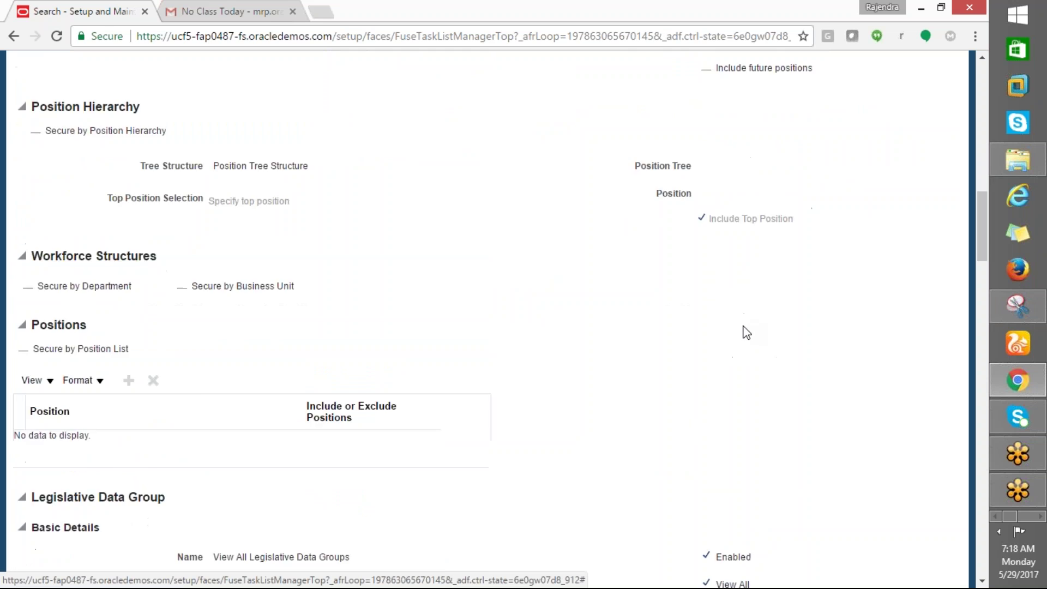
scroll(746, 334, down, 10)
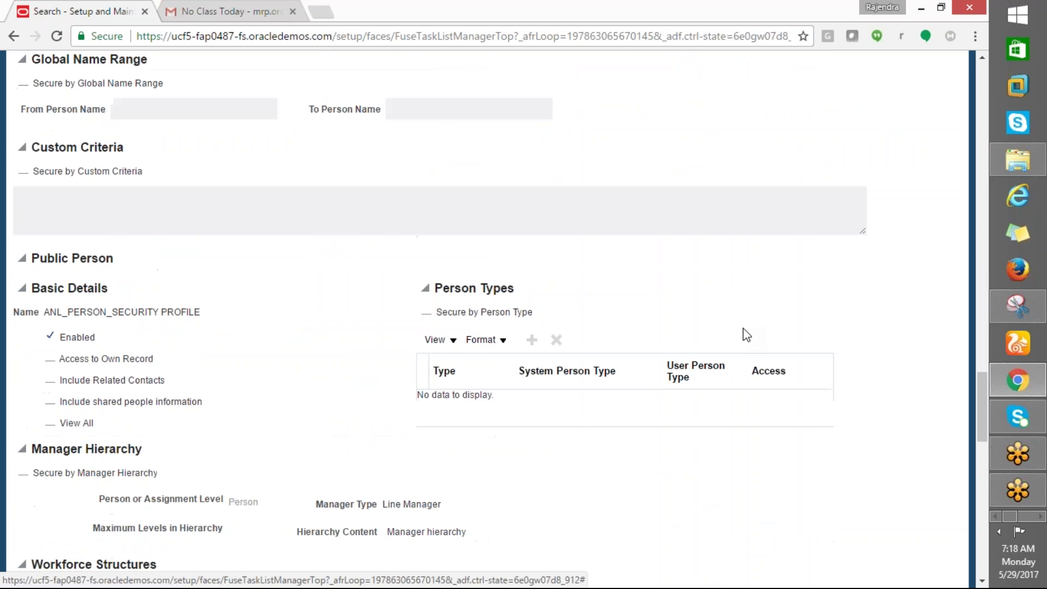
scroll(746, 334, up, 20)
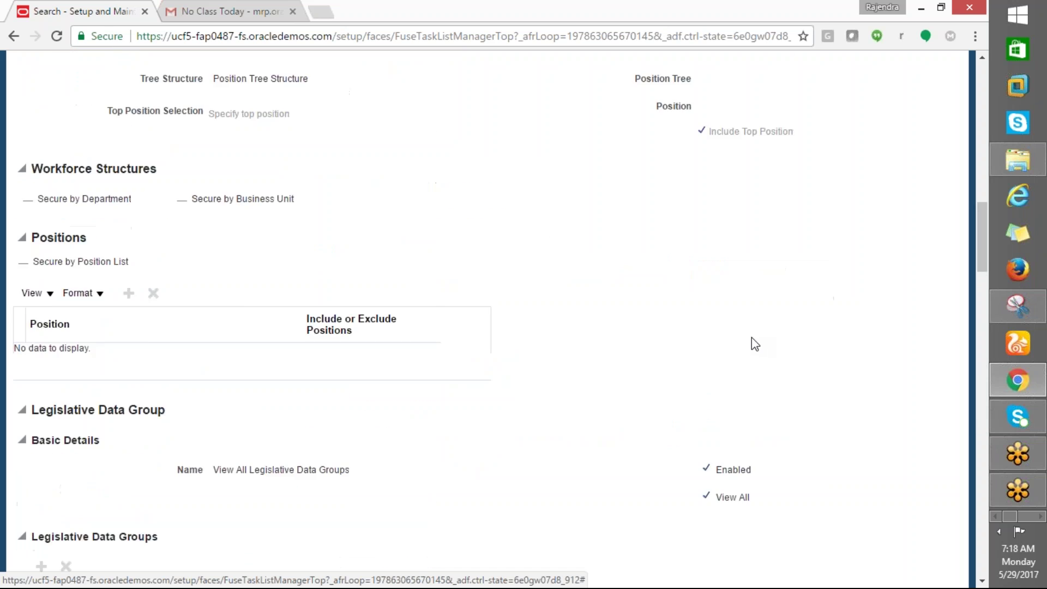
scroll(755, 344, up, 15)
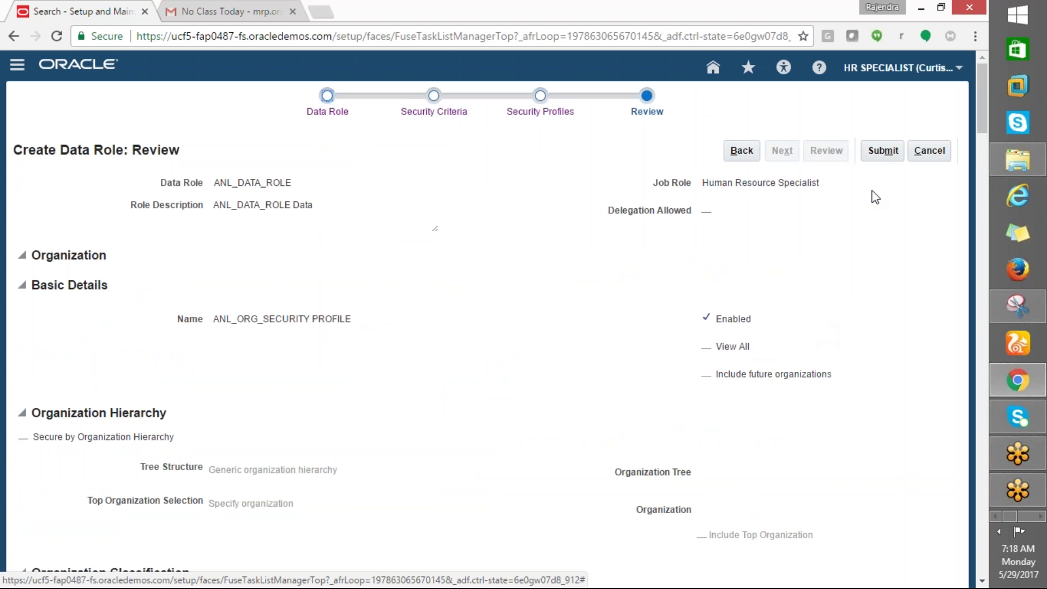
click(883, 150)
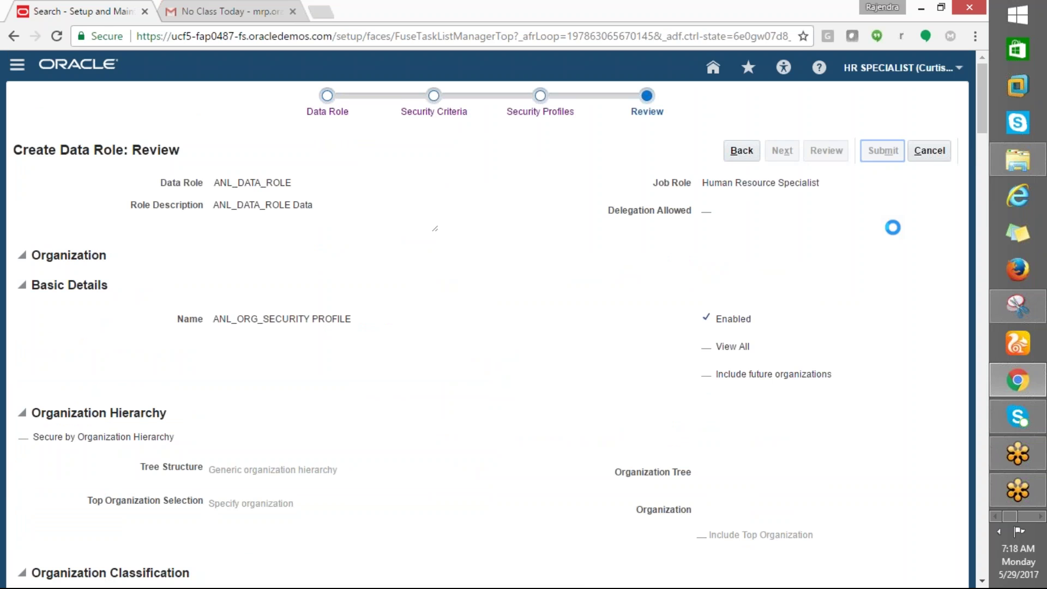
Switch to the HCM workbook in Excel and select the "manage role provisioning rules" entry in the task list.
key(alt+Tab)
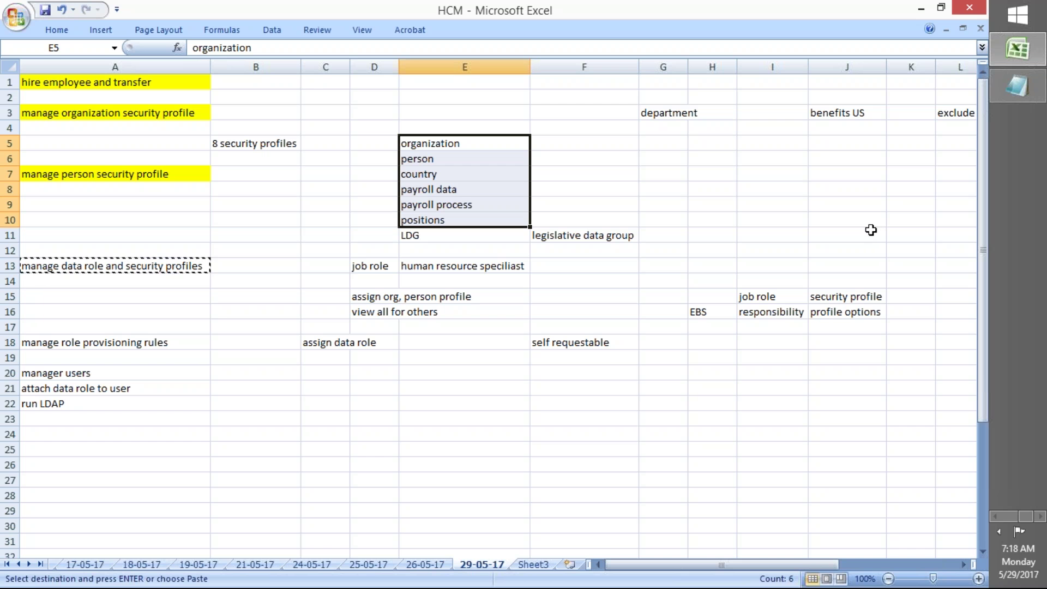
key(alt+Tab)
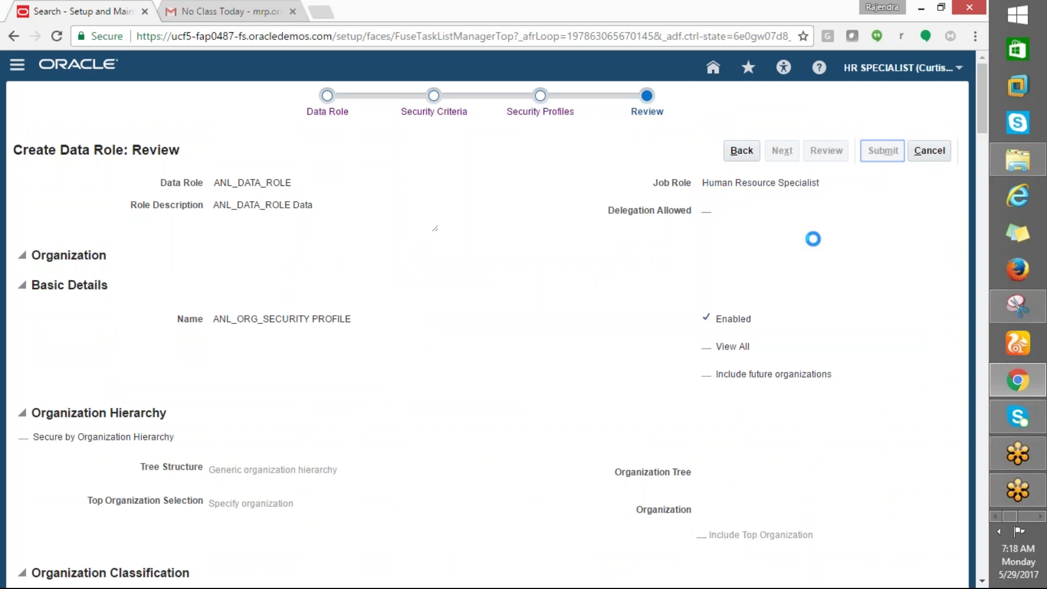
key(alt+Tab)
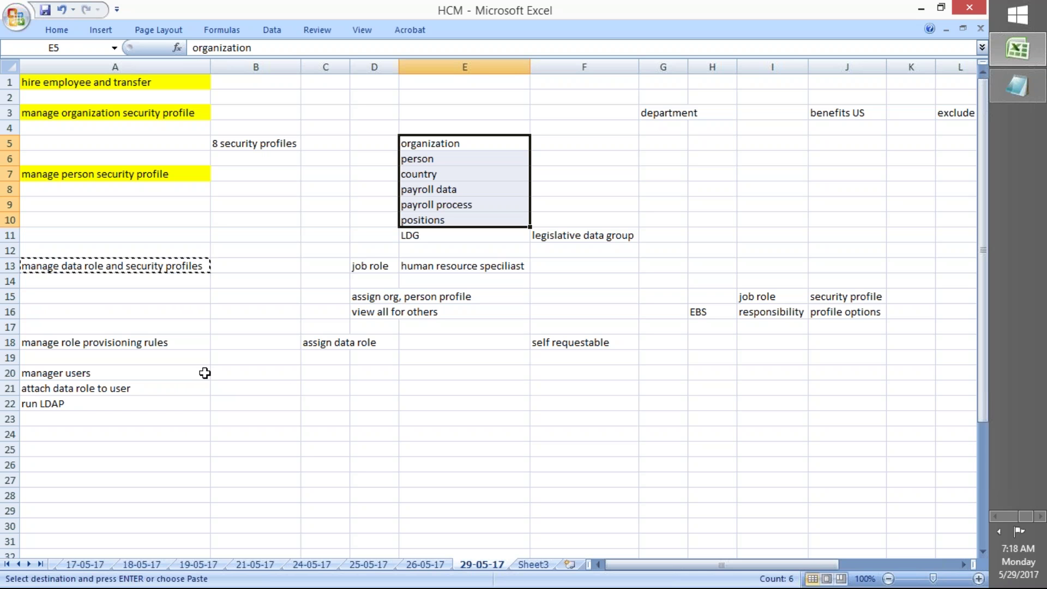
click(243, 374)
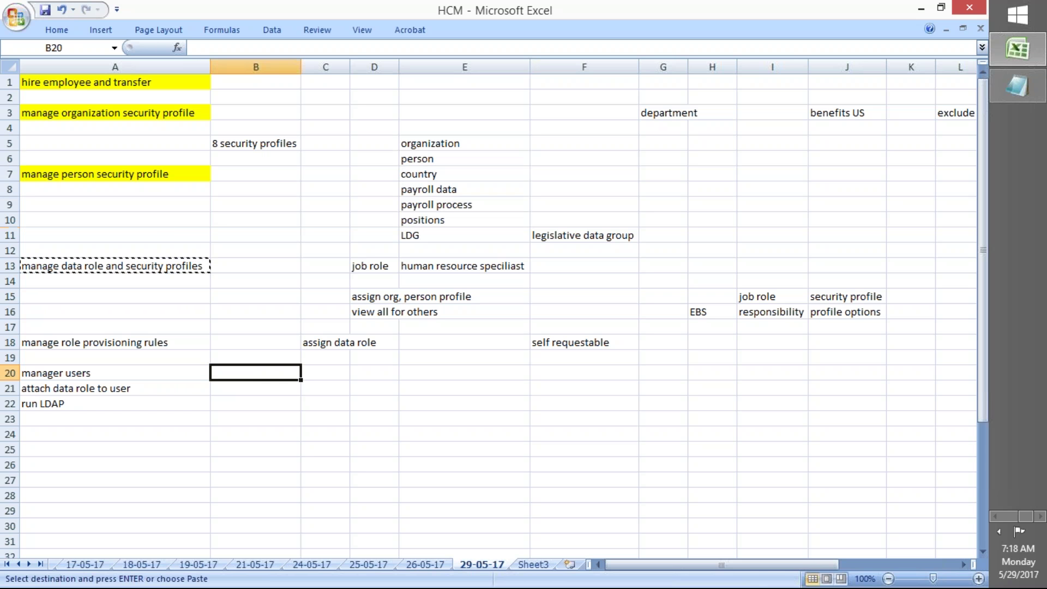
click(244, 387)
click(107, 354)
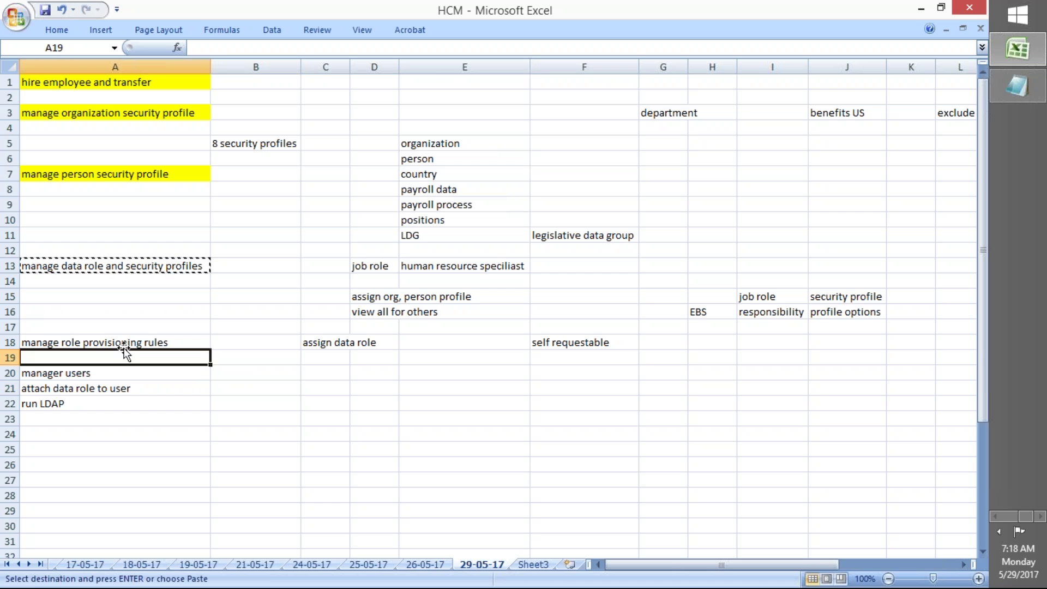
click(123, 345)
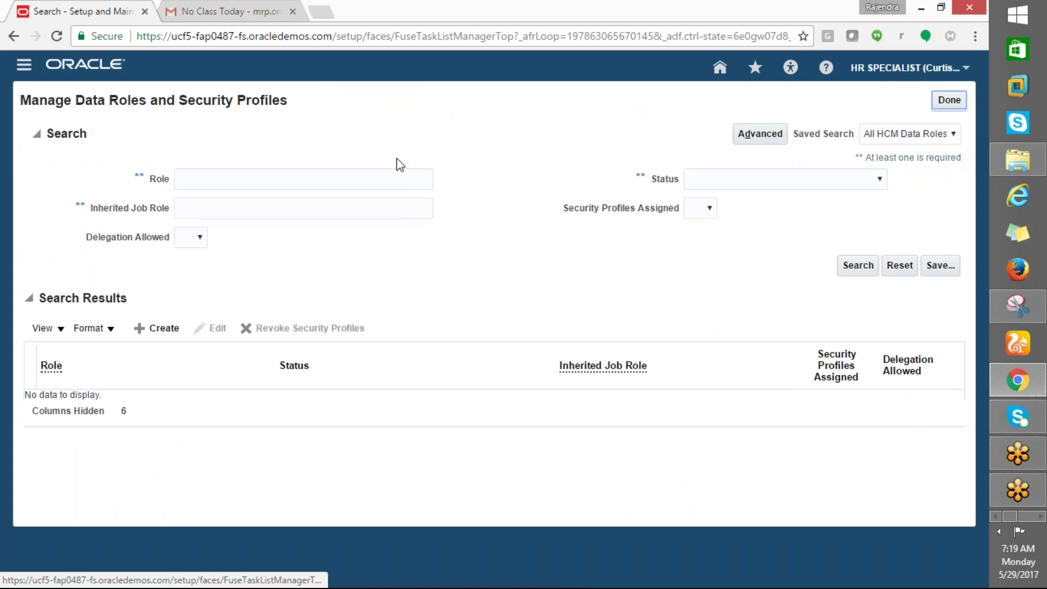
Search the data roles for ANL% to check the submitted role, and close the Manage Data Roles and Security Profiles page.
click(247, 171)
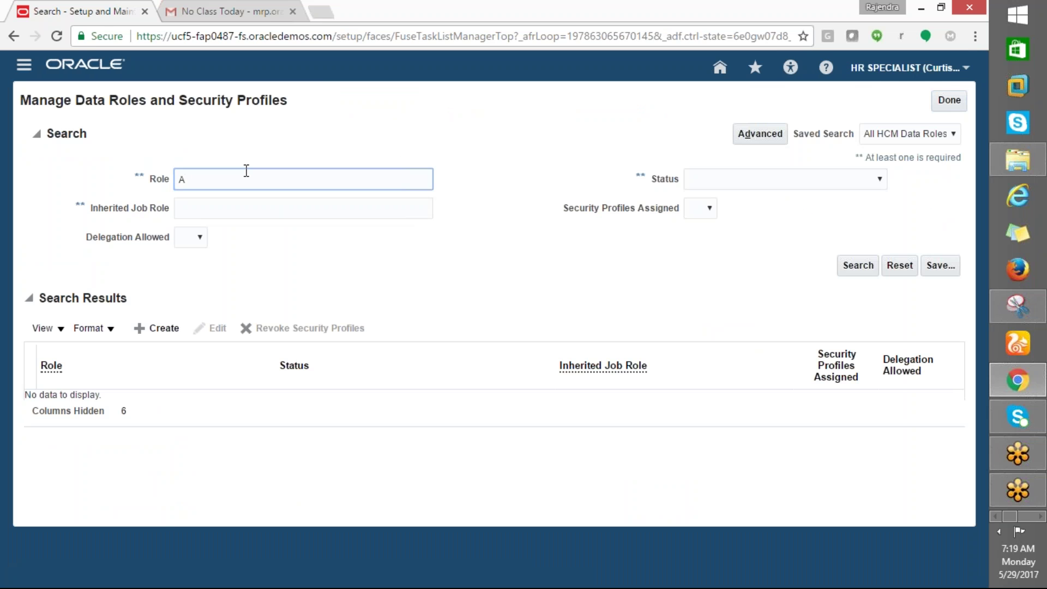
text(ANL%)
click(857, 265)
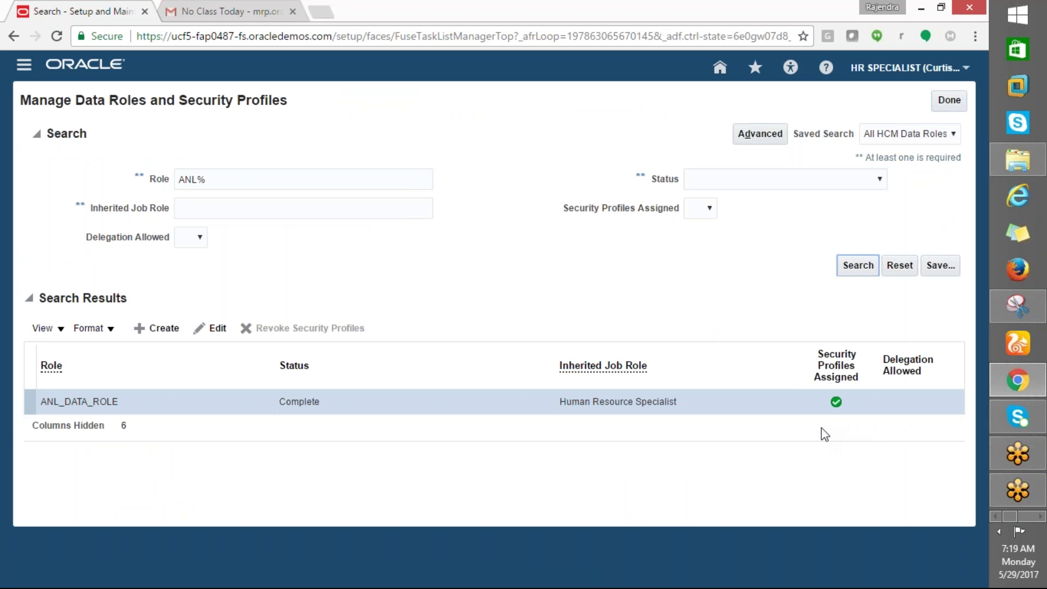
click(949, 100)
Copy the task name from Excel, search the Oracle setup tasks for "manage role provisioning rules" and open the matching task.
key(alt+Tab)
key(ctrl+c)
key(alt+Tab)
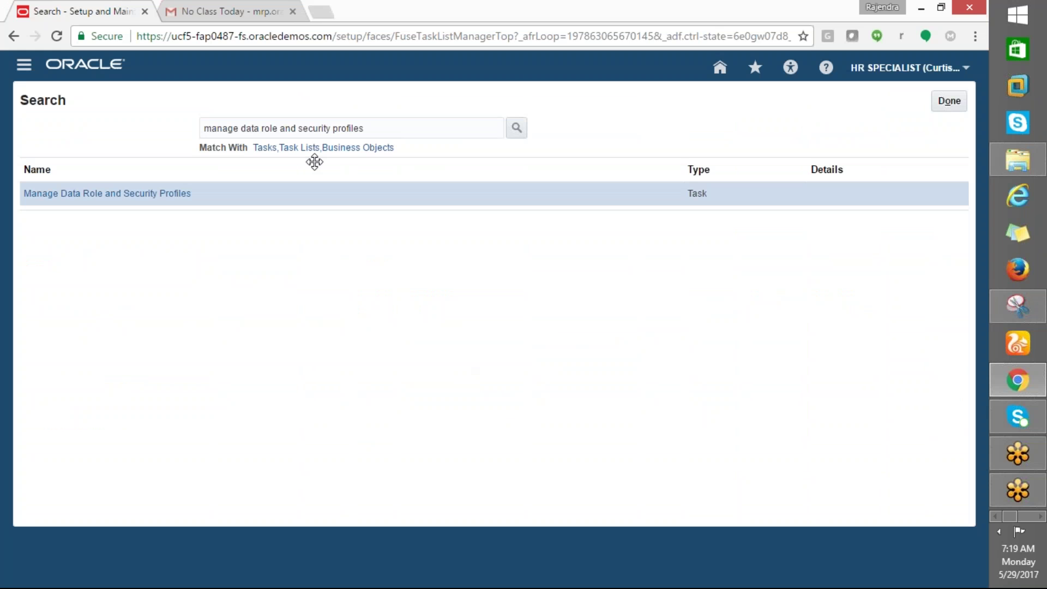
key(ctrl+a)
key(ctrl+v)
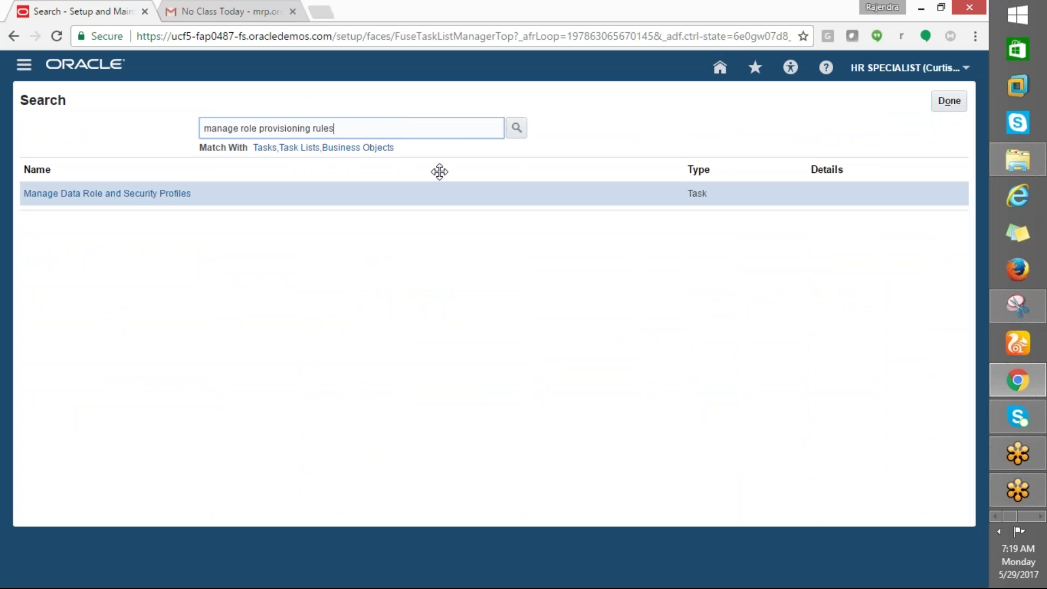
click(517, 127)
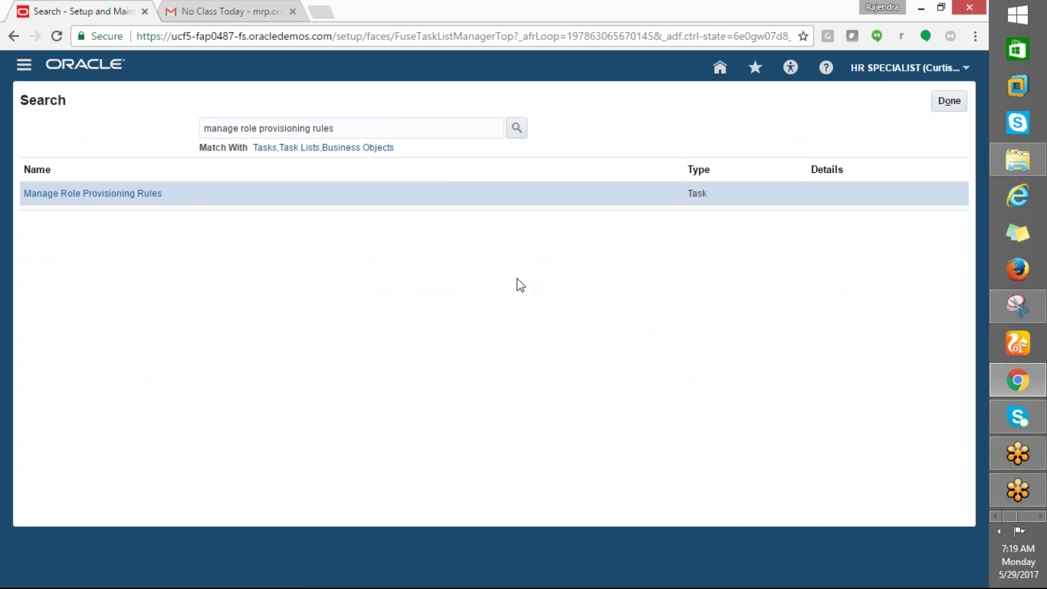
click(98, 195)
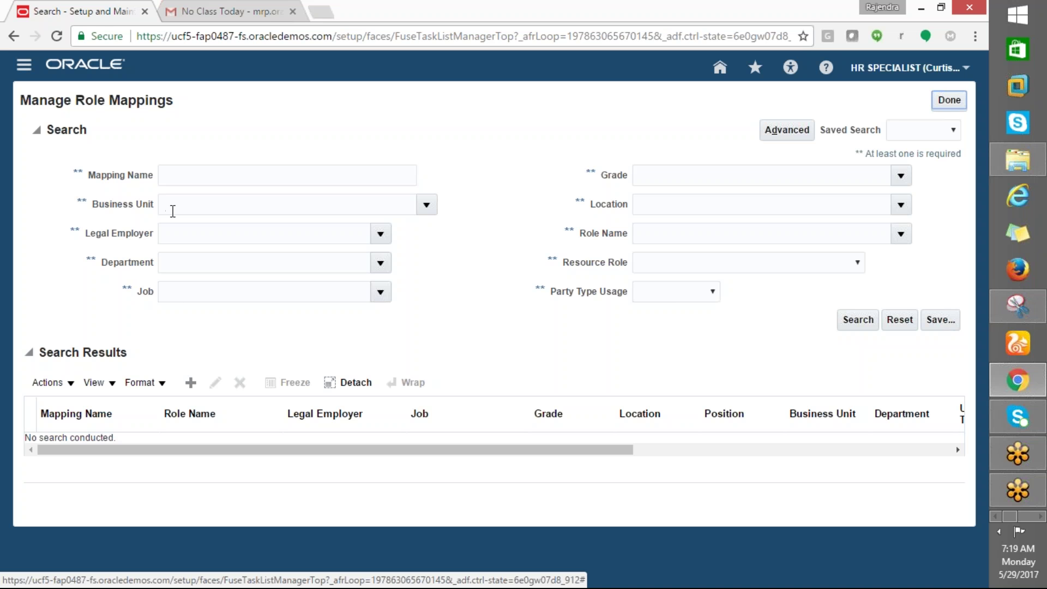
drag(385, 450, 268, 459)
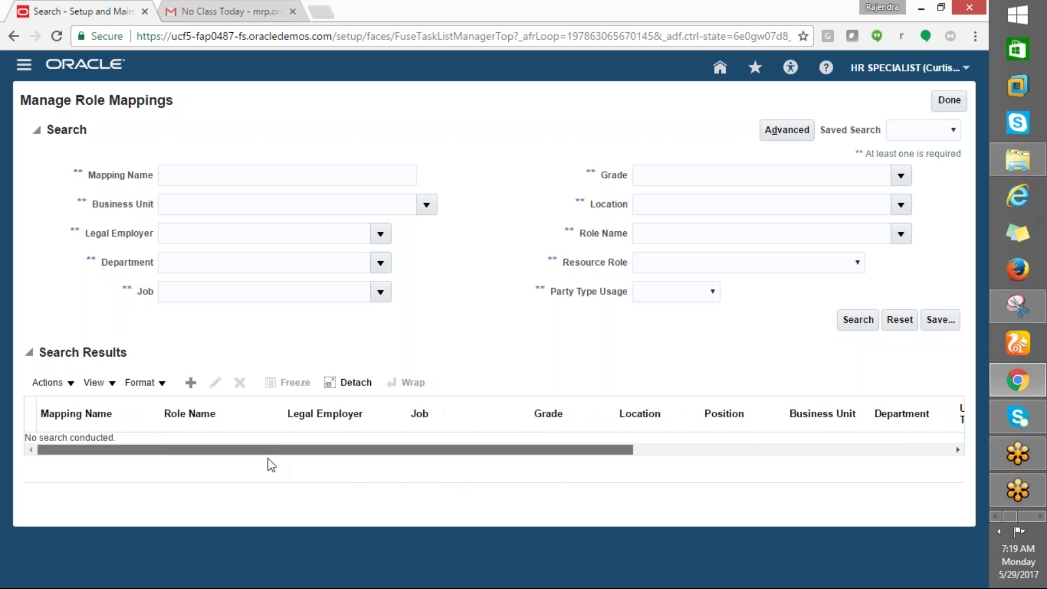
key(alt+Tab)
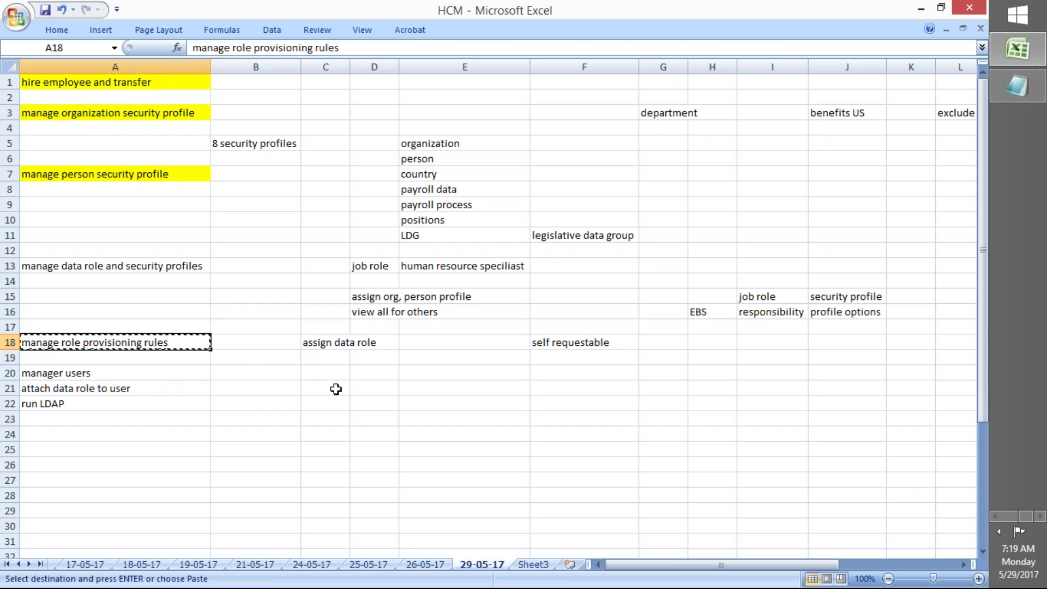
key(alt+Tab)
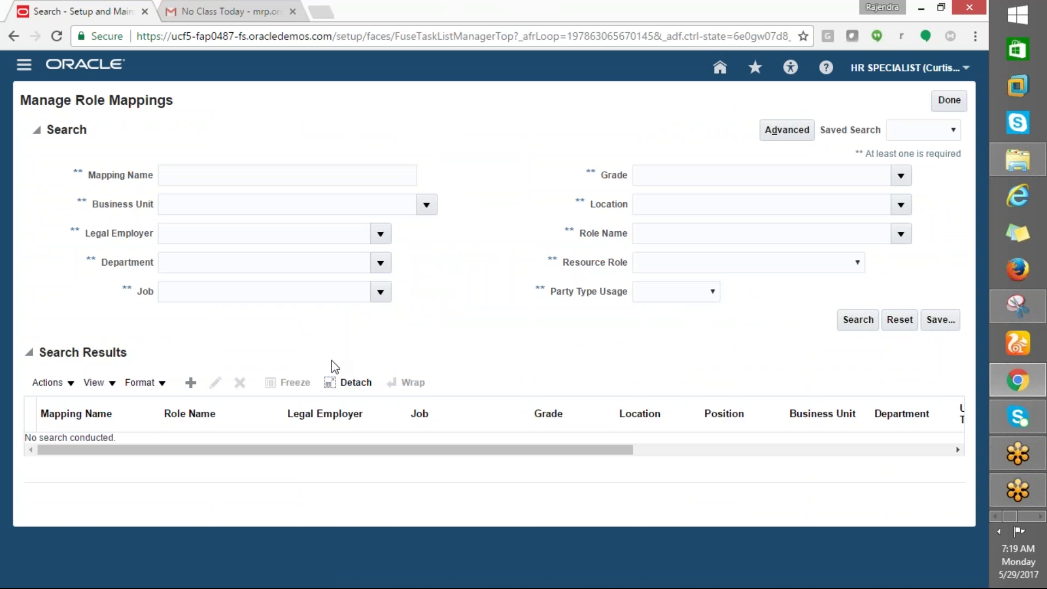
click(903, 238)
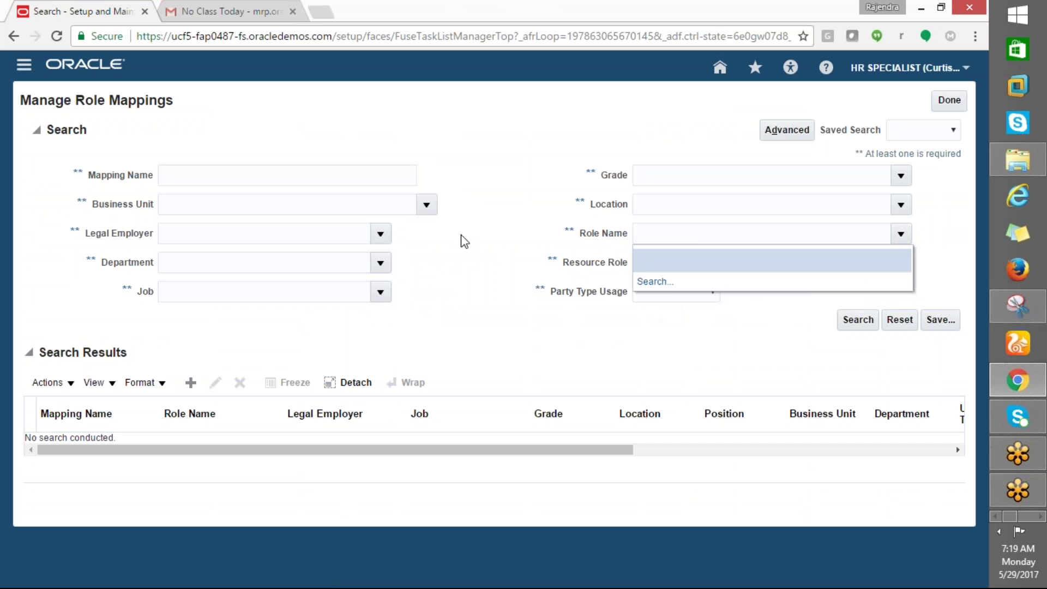
click(222, 177)
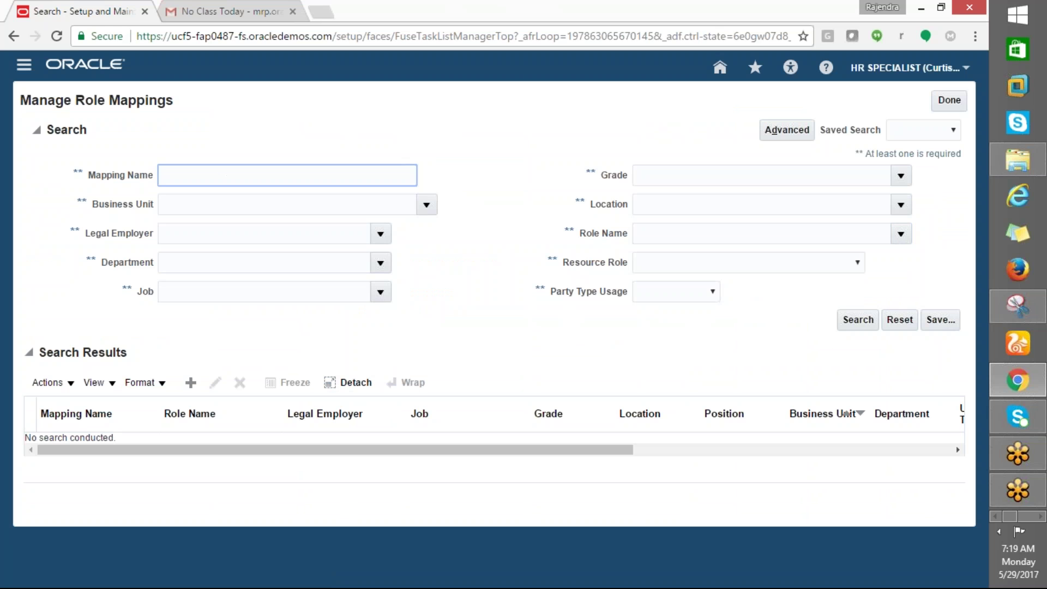
click(852, 328)
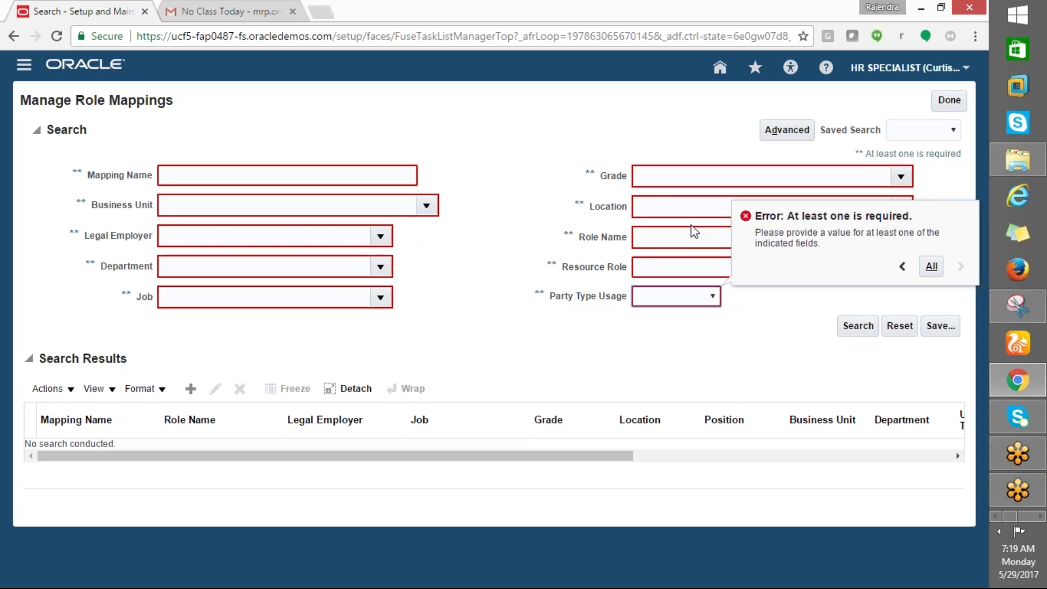
click(664, 207)
click(654, 238)
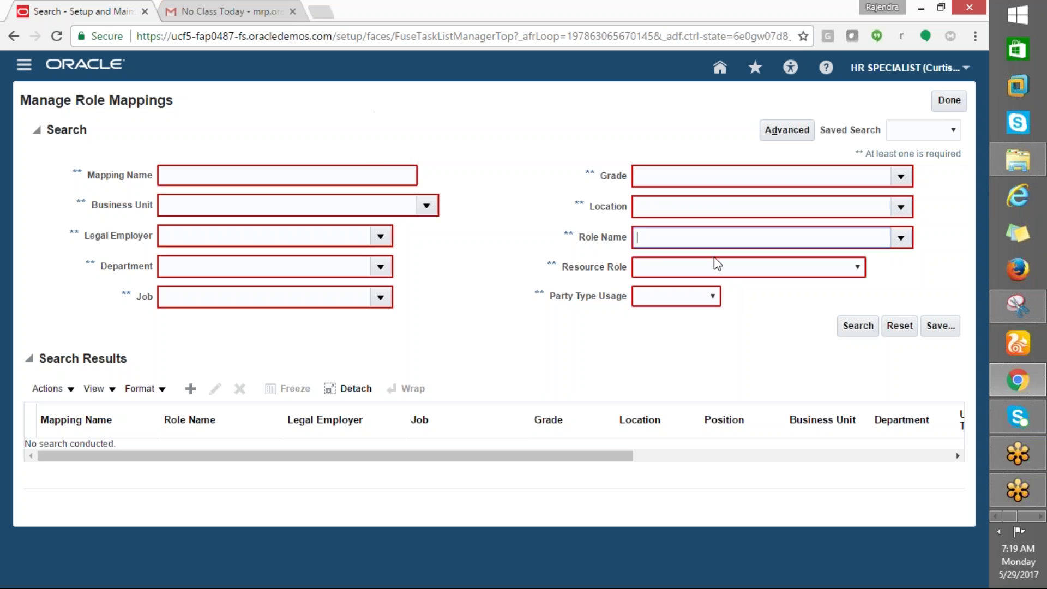
text(ANL)
click(714, 258)
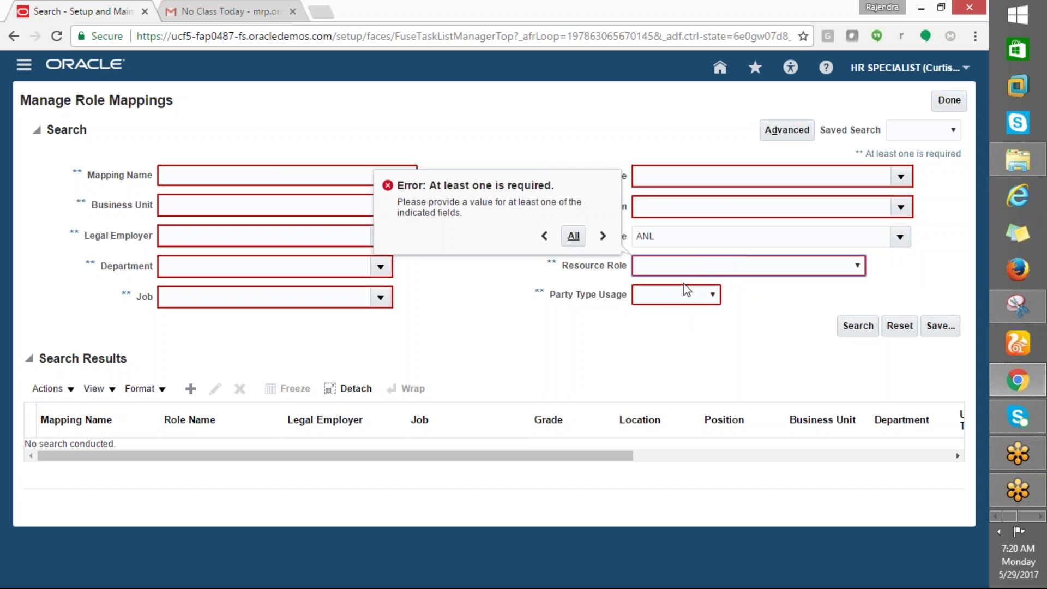
click(643, 131)
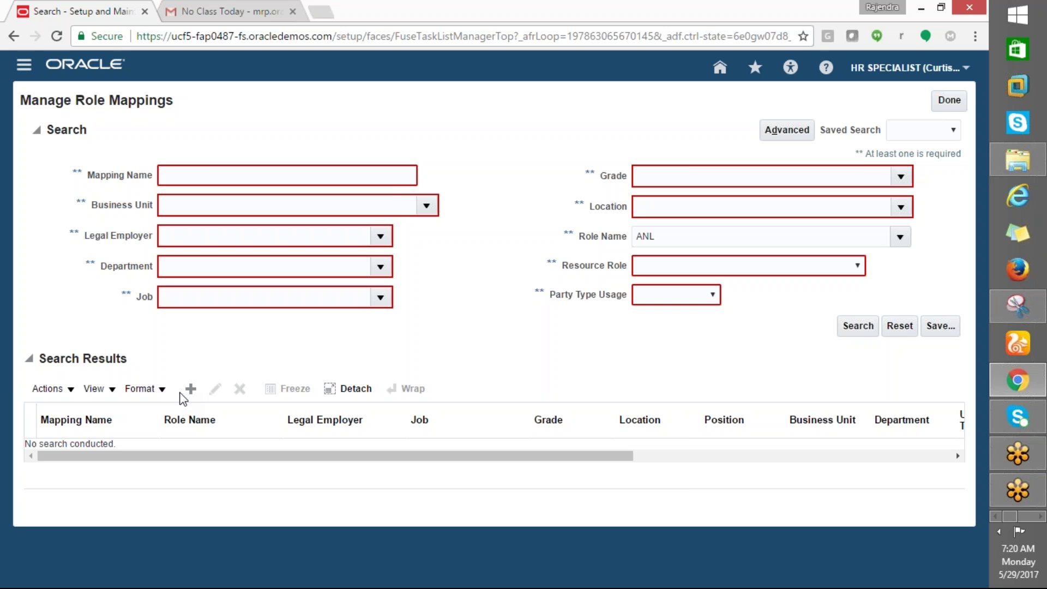
key(alt+Tab)
key(alt+Tab)
click(949, 100)
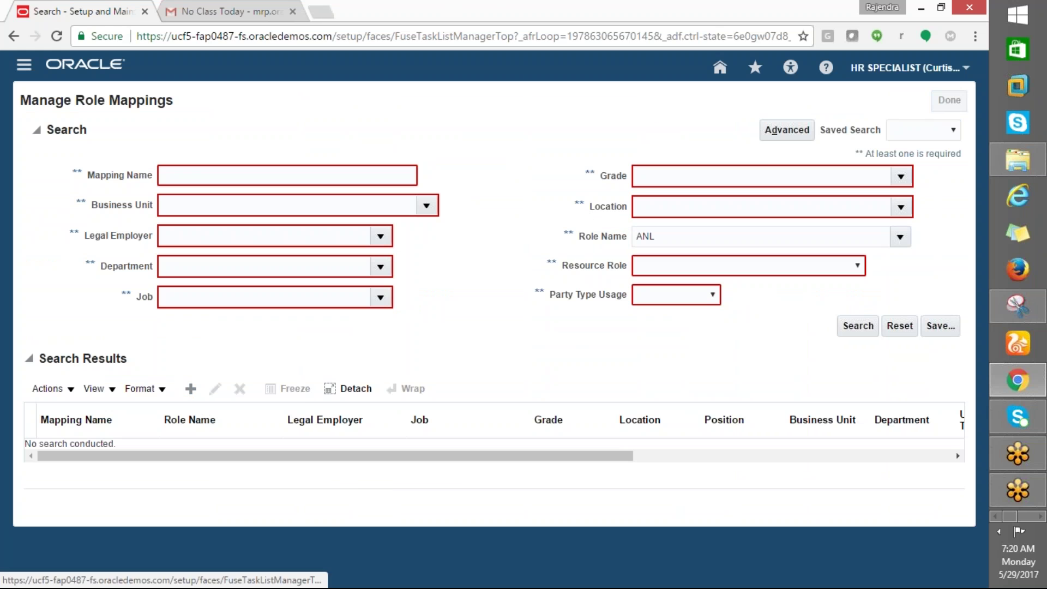
Start a new role mapping and name it ANL_ROLE_MAPPING.
click(190, 384)
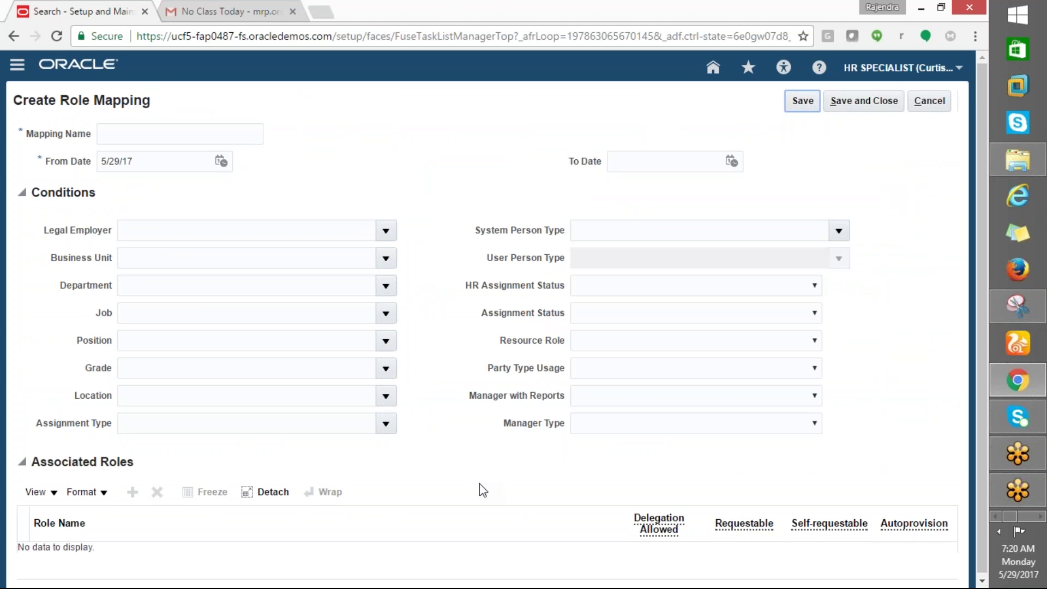
click(155, 131)
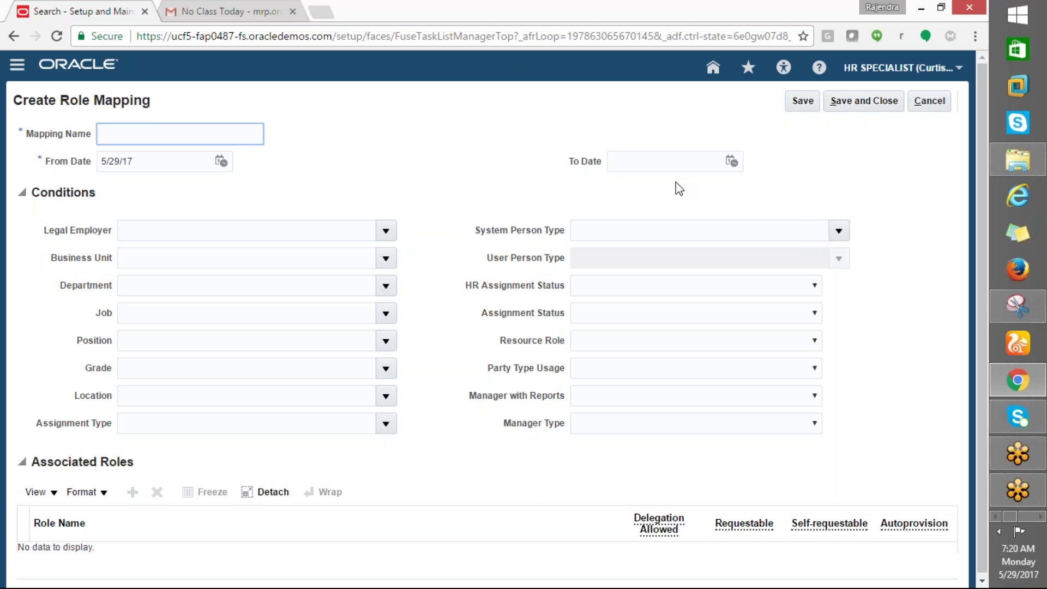
text(ANL_)
text(ROLE)
text(_MAPPING)
key(Tab)
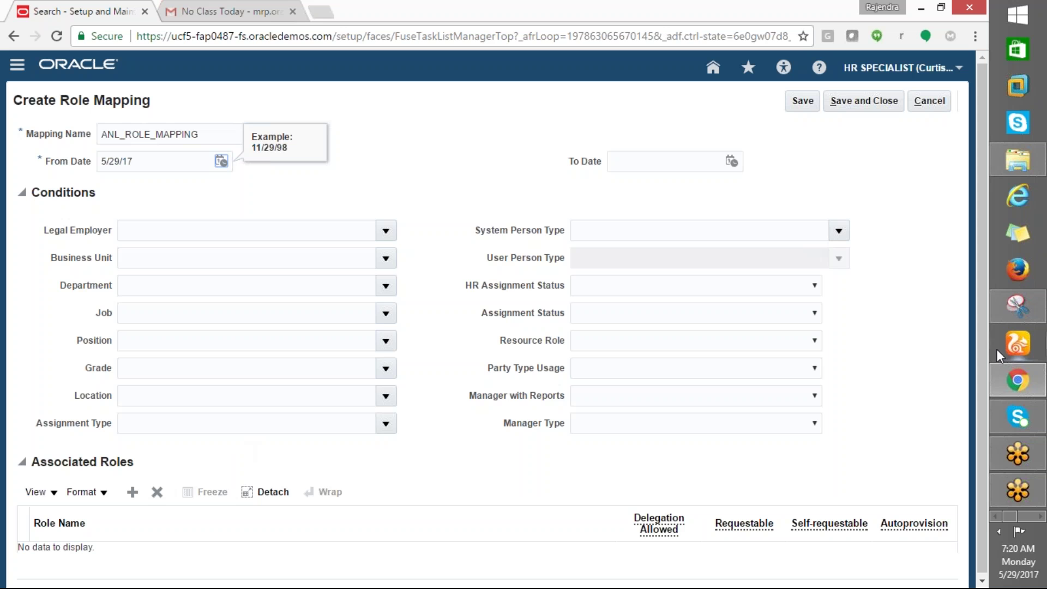
Add an associated role row to the mapping and choose ANL_DATA_ROLE as its role name.
scroll(982, 362, down, 1)
click(132, 490)
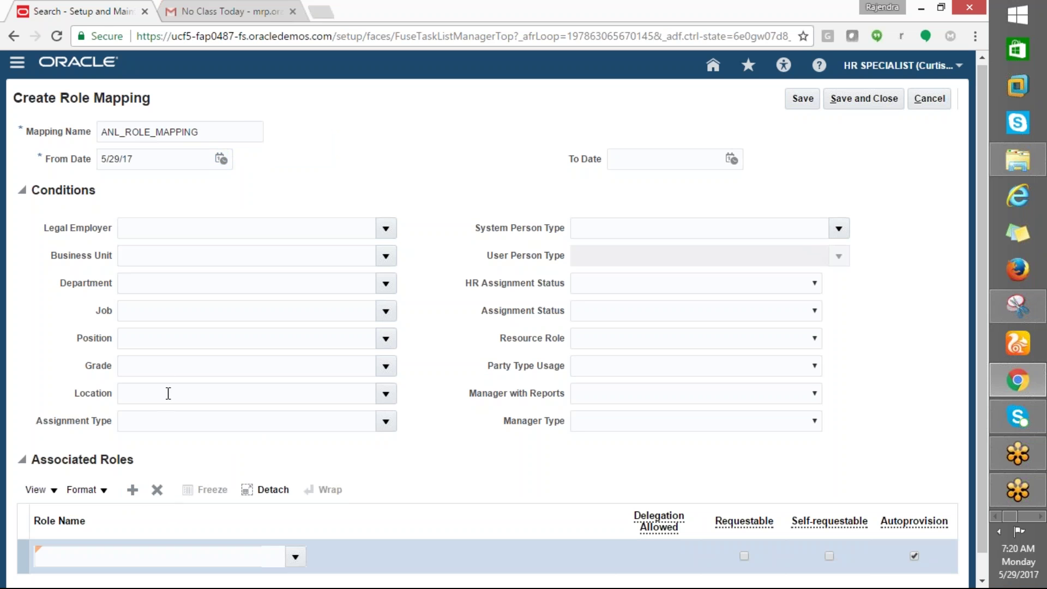
click(91, 554)
text(ANL)
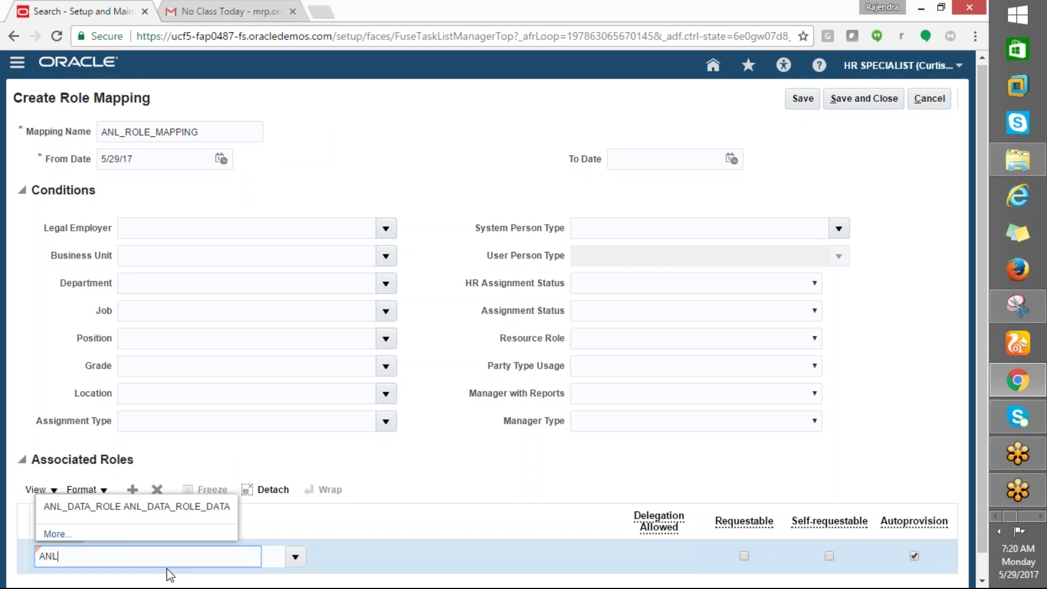
key(Tab)
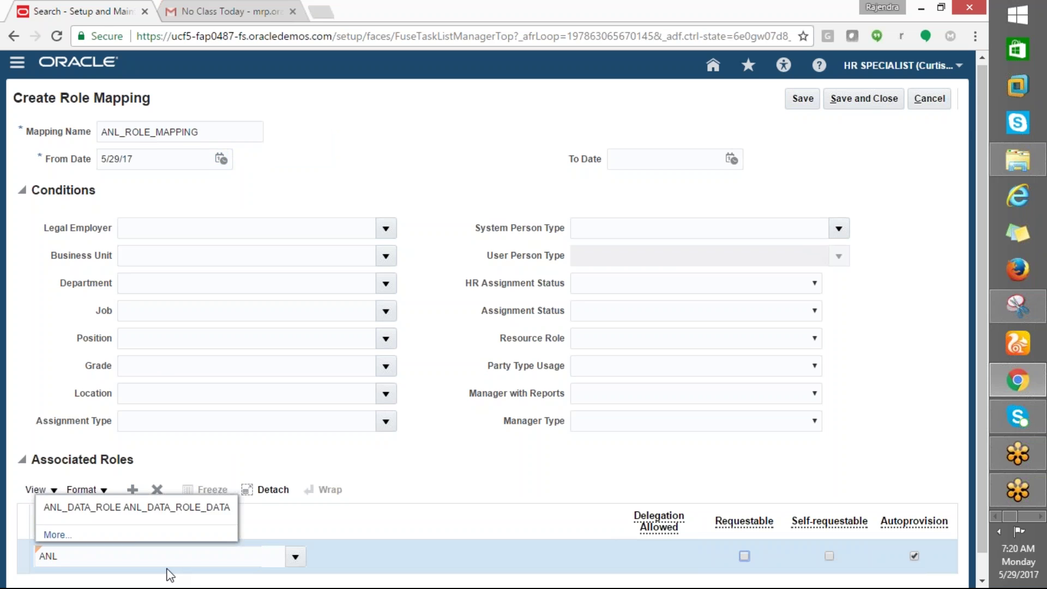
key(shift+Tab)
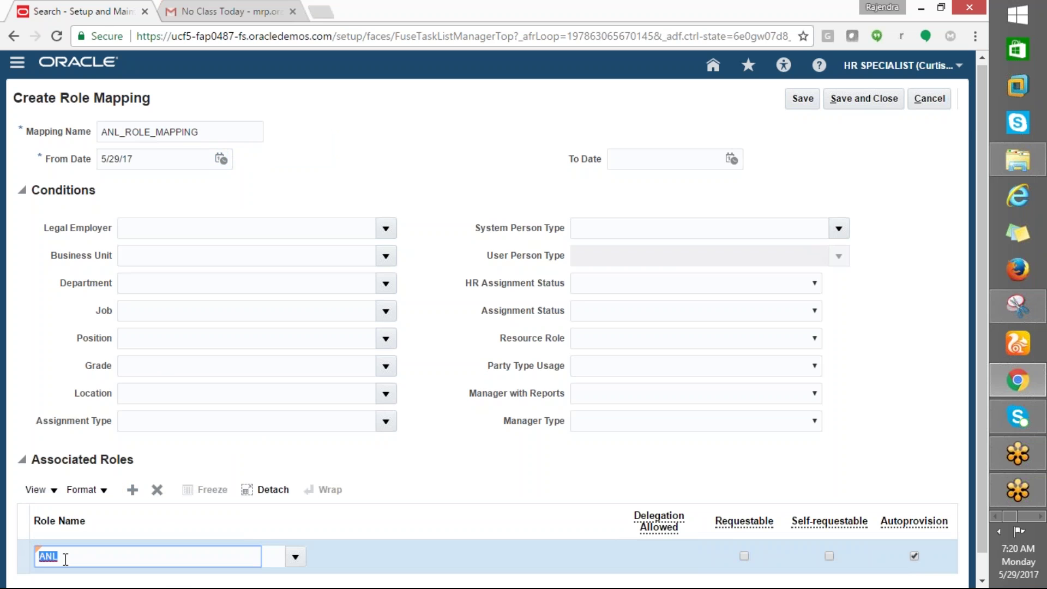
key(Tab)
double_click(75, 554)
key(BackSpace)
text(ANL)
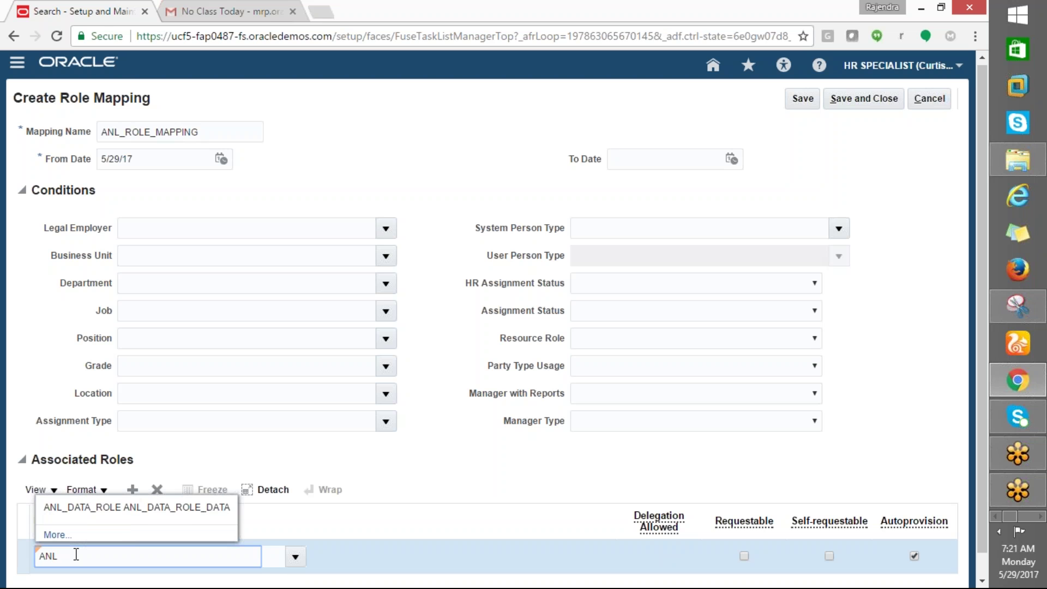
click(87, 516)
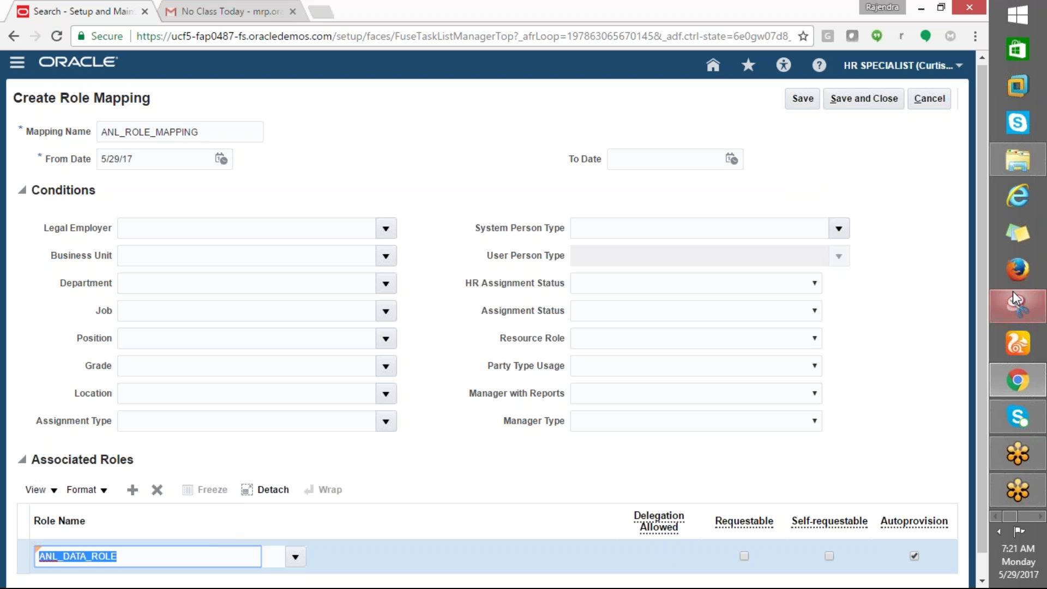
Make ANL_DATA_ROLE requestable and self-requestable without autoprovision, and save and close the role mapping.
drag(979, 313, 907, 414)
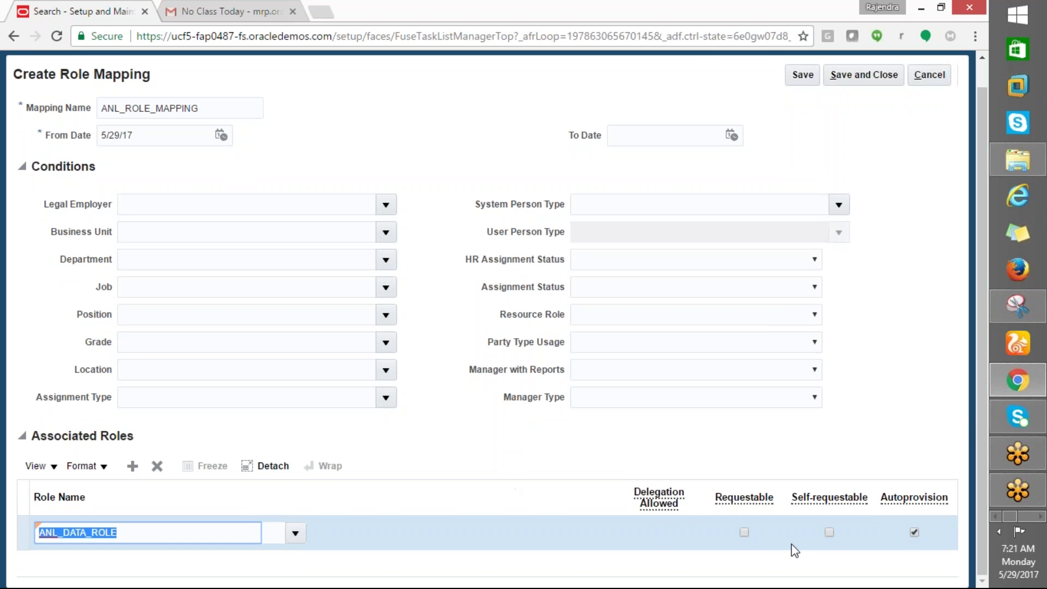
scroll(779, 512, up, 1)
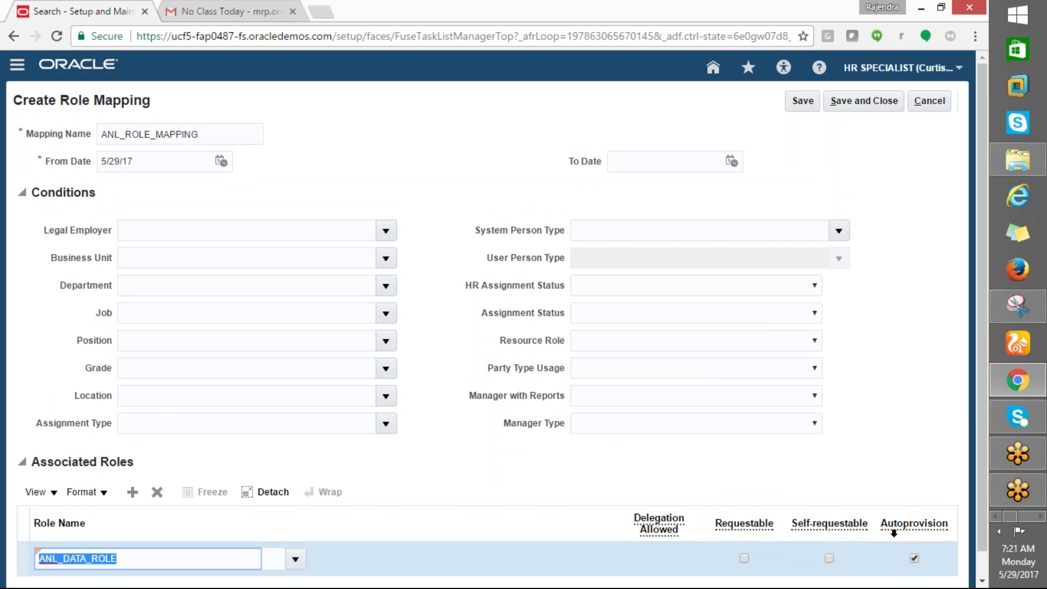
scroll(979, 551, down, 1)
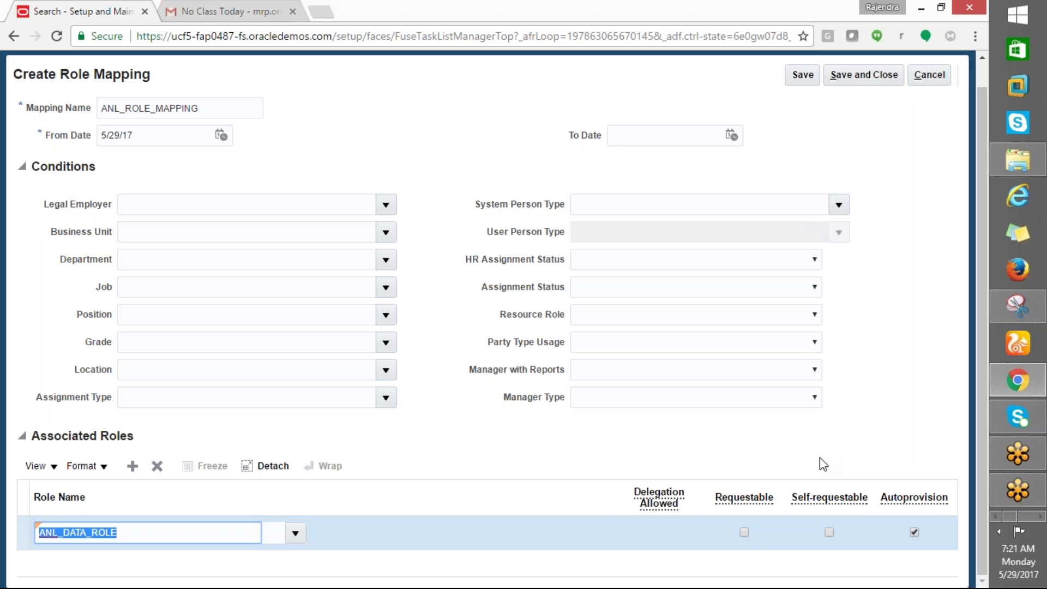
click(913, 532)
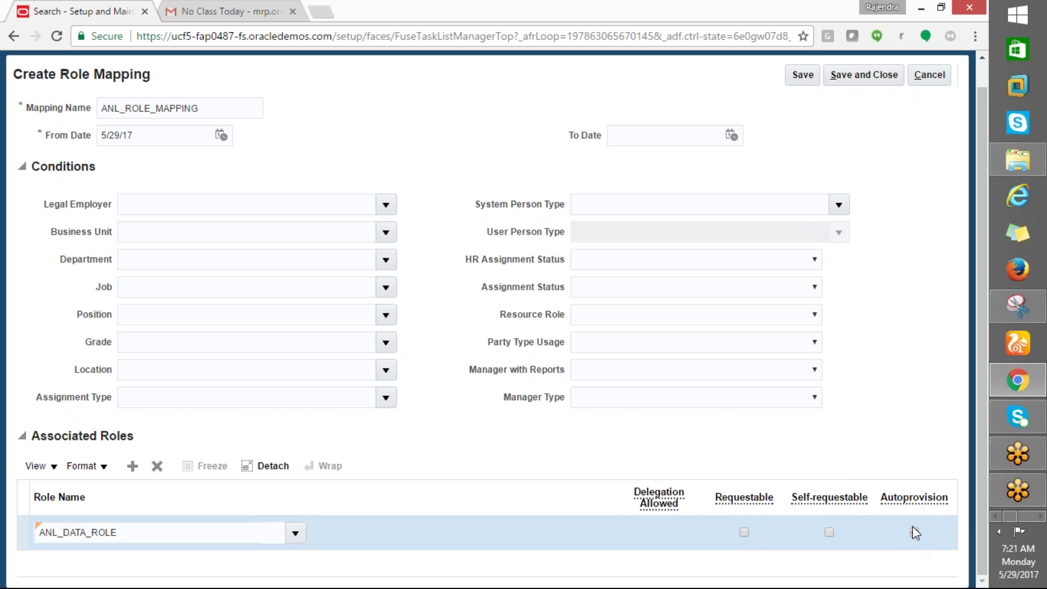
click(914, 532)
click(914, 532)
click(743, 532)
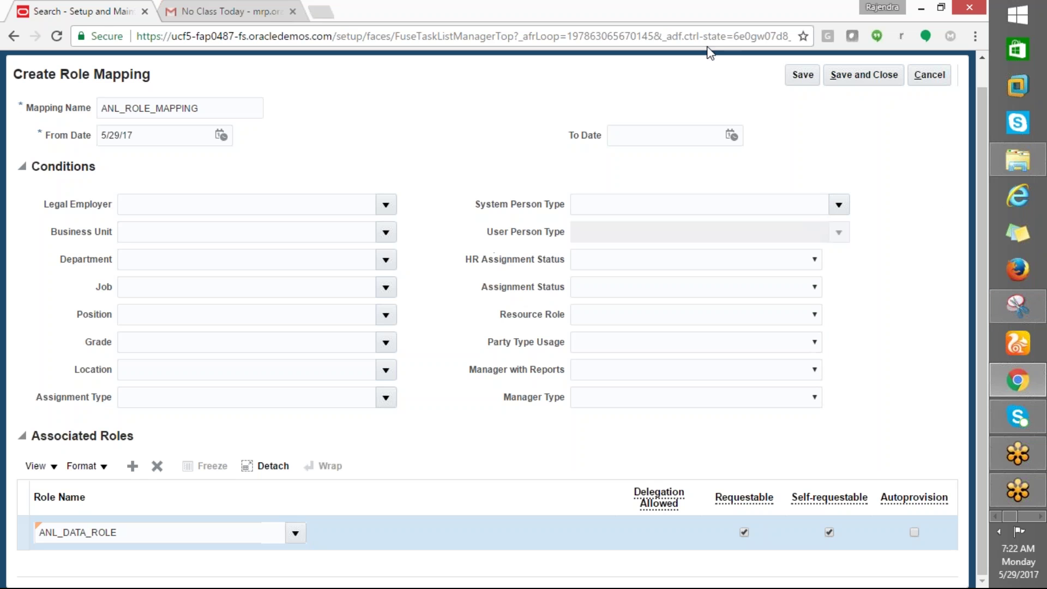
click(864, 74)
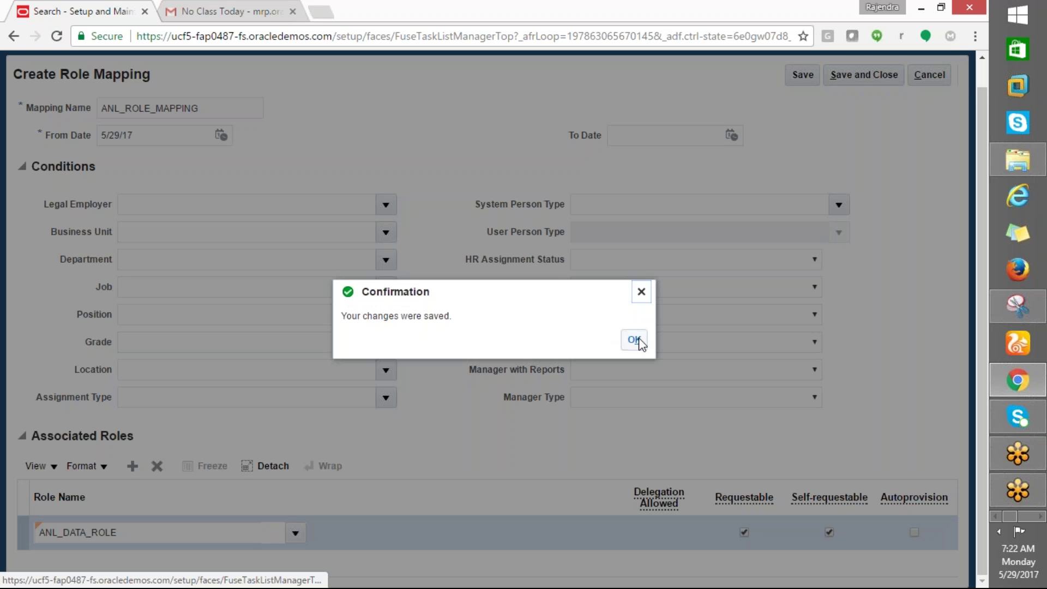
click(634, 340)
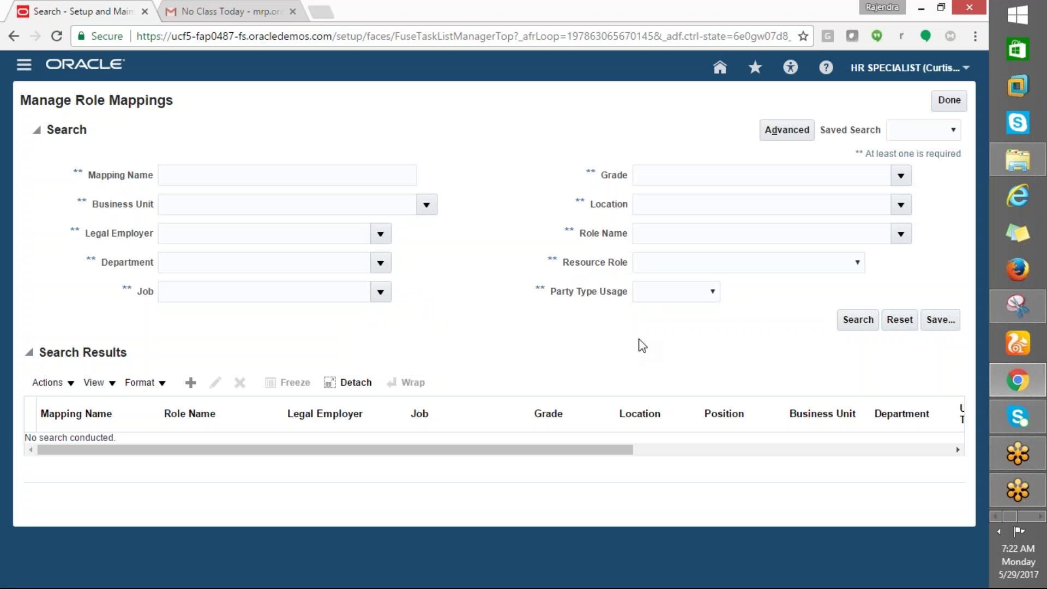
Search the role mappings by mapping name ANL% to check the saved mapping.
click(401, 175)
text(A)
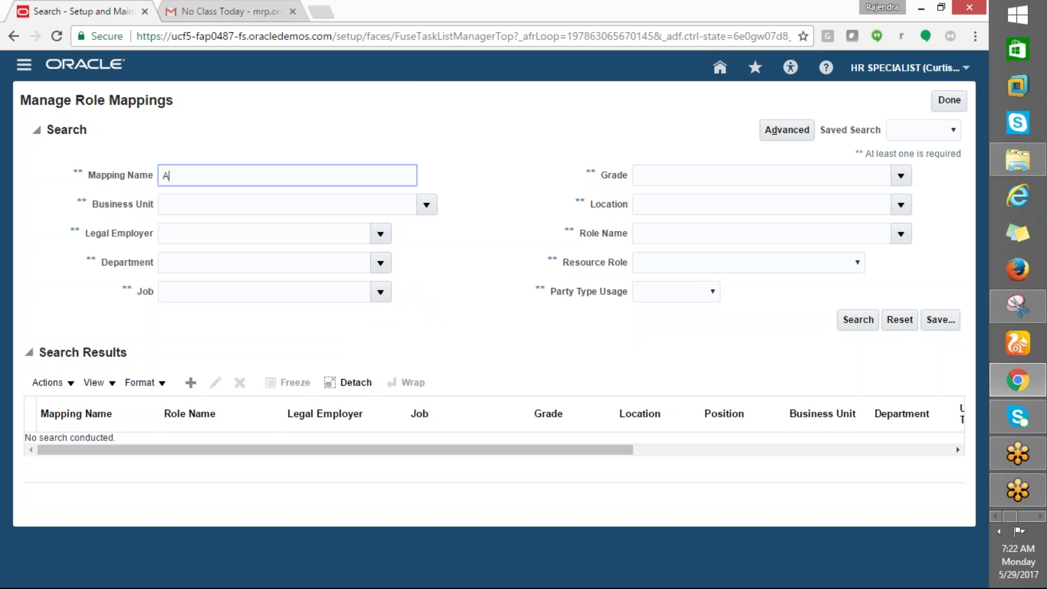
text(NL%)
click(849, 322)
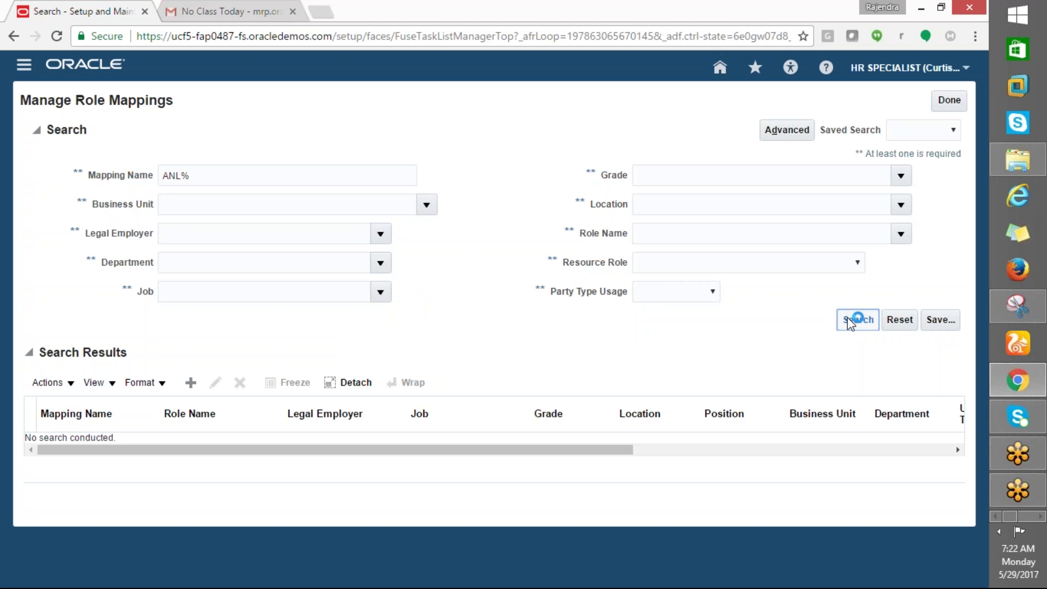
drag(529, 462, 309, 446)
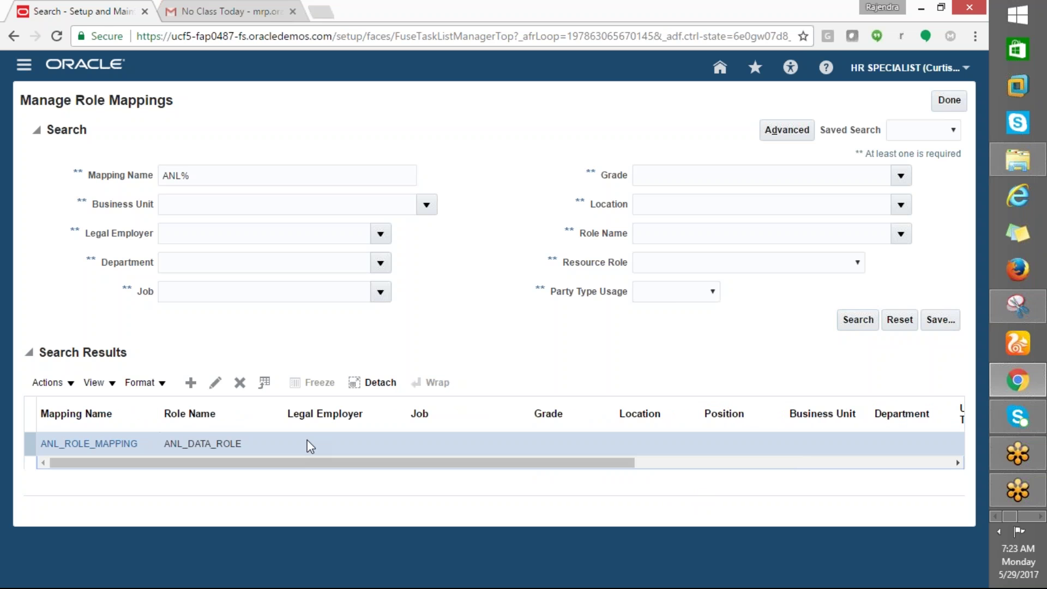
Open ANL_ROLE_MAPPING to view its conditions, cancel the edit and close the Manage Role Mappings page.
click(215, 382)
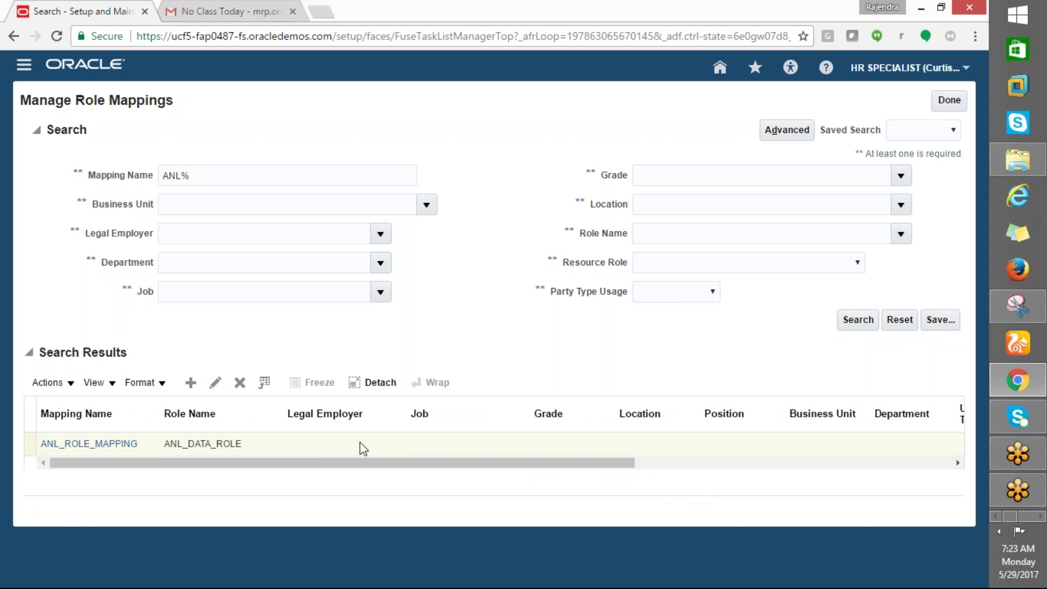
click(386, 286)
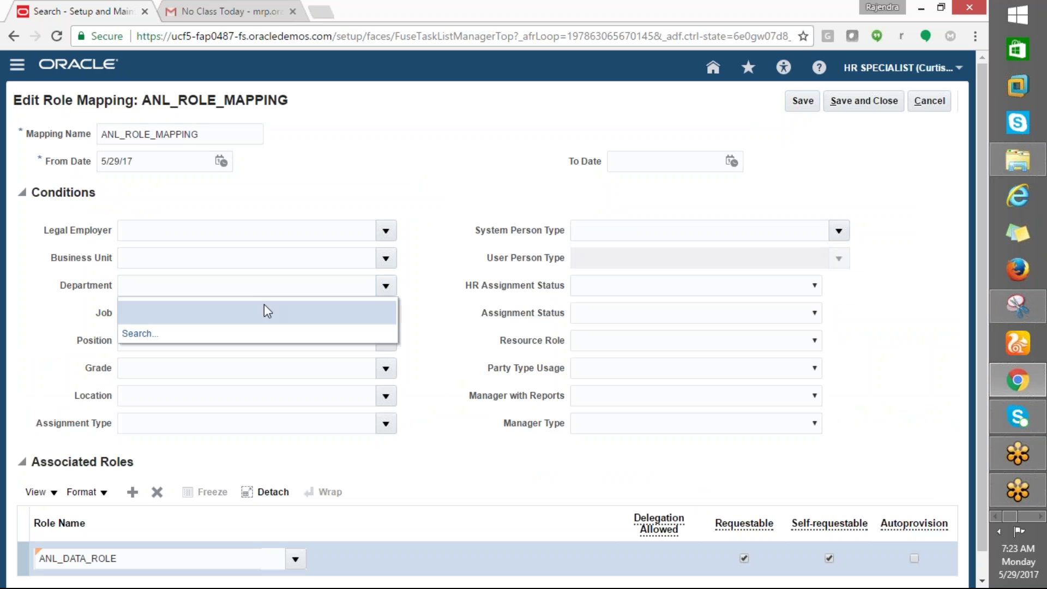
click(40, 316)
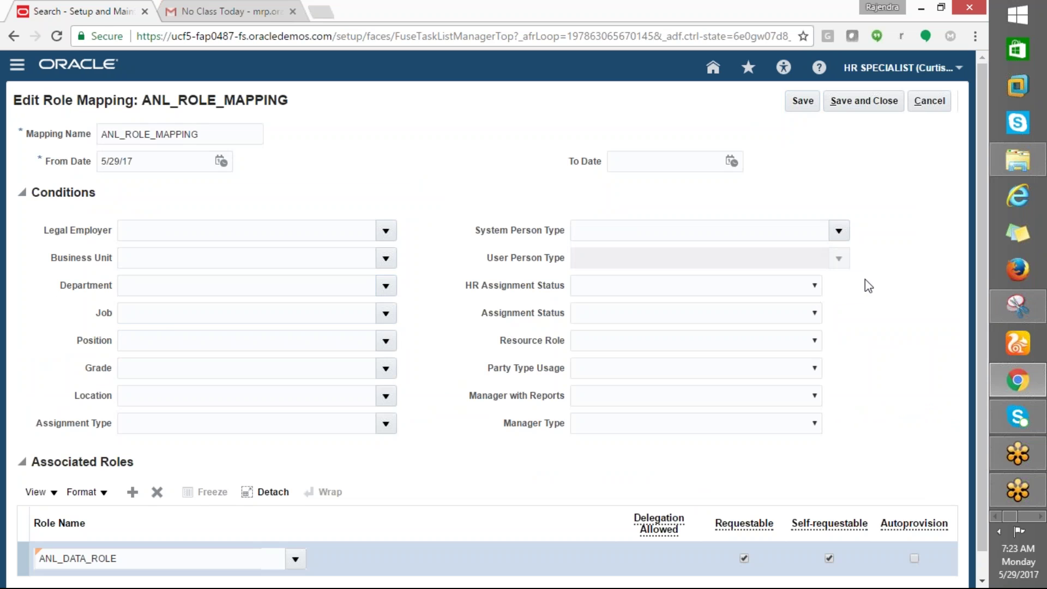
click(932, 103)
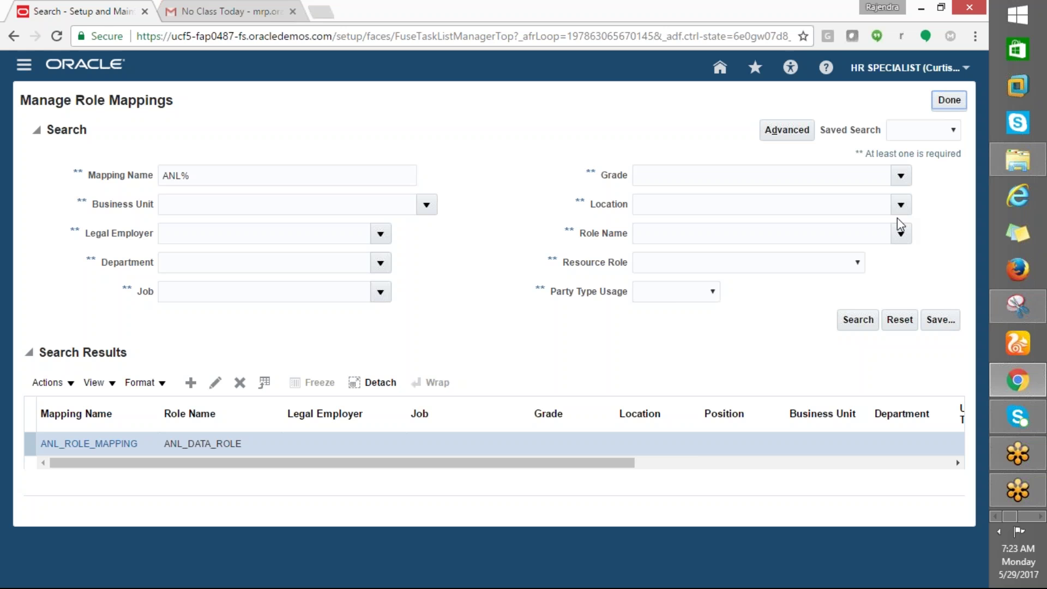
click(960, 95)
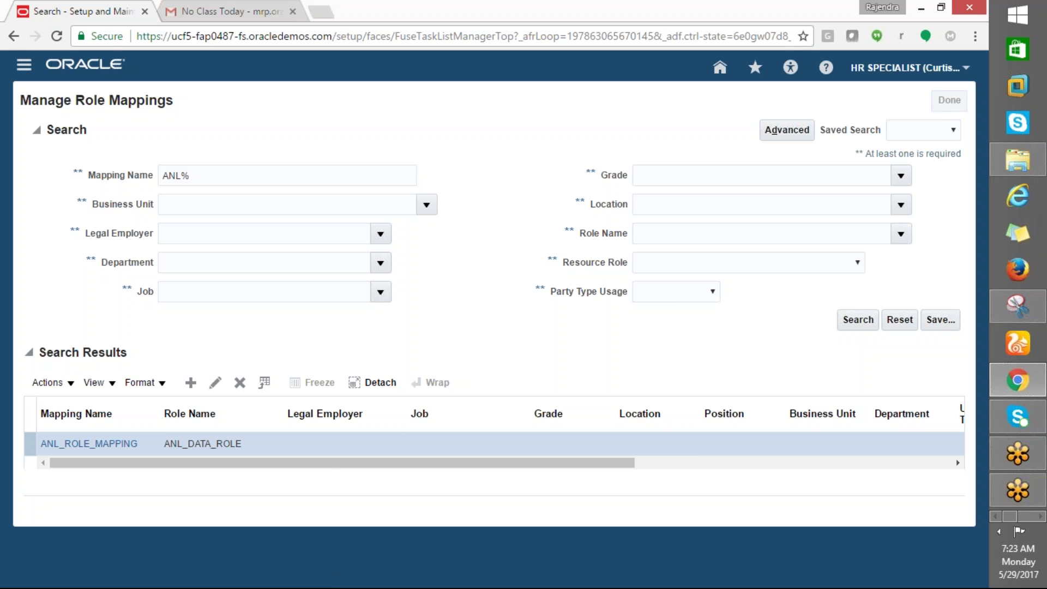
Copy the manager users note from cell A20 of the HCM workbook in Excel and try it as the setup task search in Chrome.
key(alt+Tab)
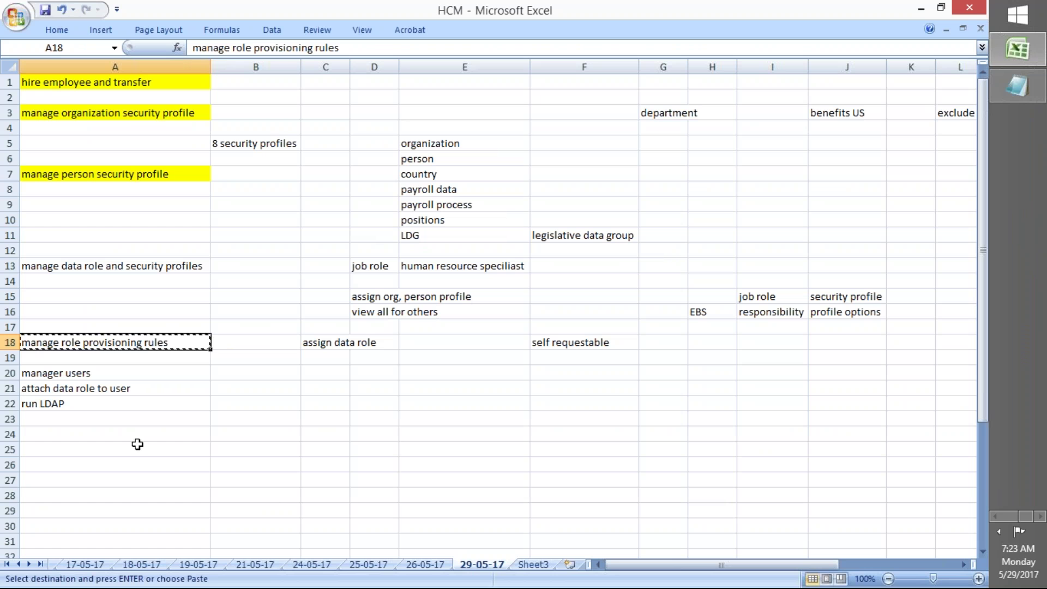
click(74, 374)
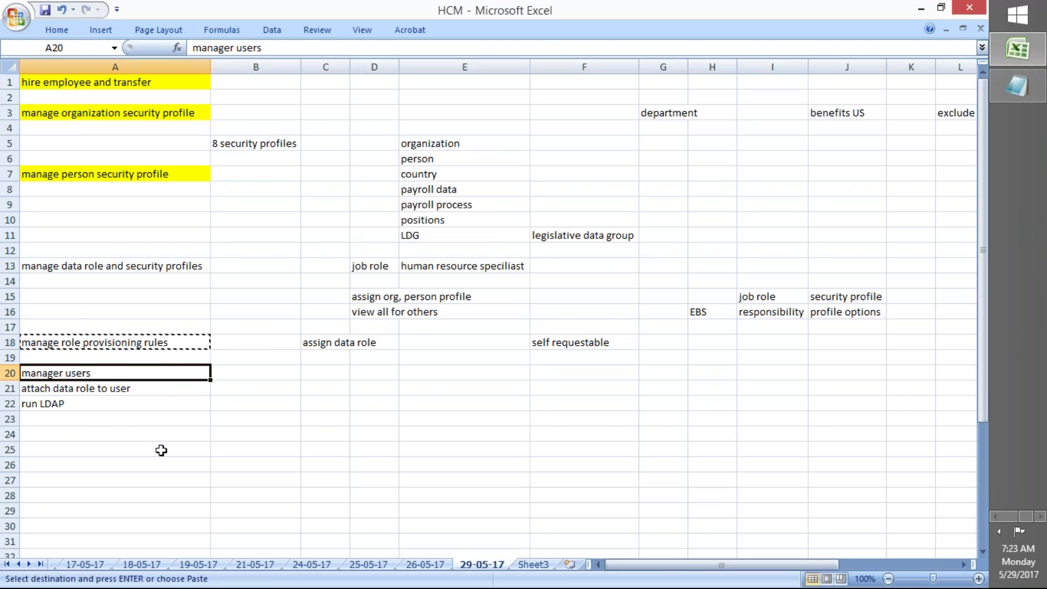
key(ctrl+c)
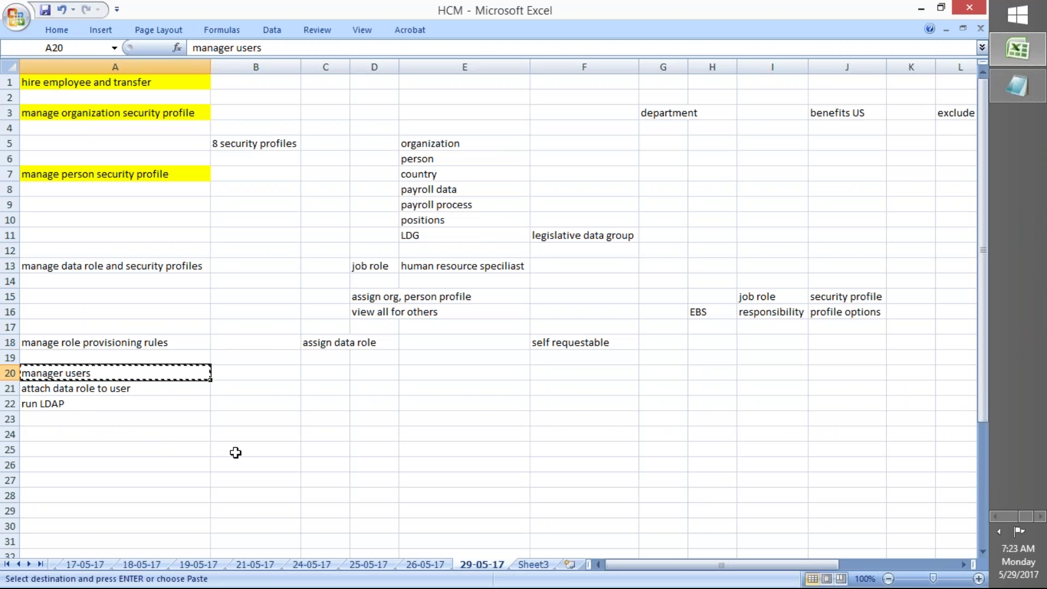
key(alt+Tab)
drag(355, 129, 77, 129)
key(ctrl+v)
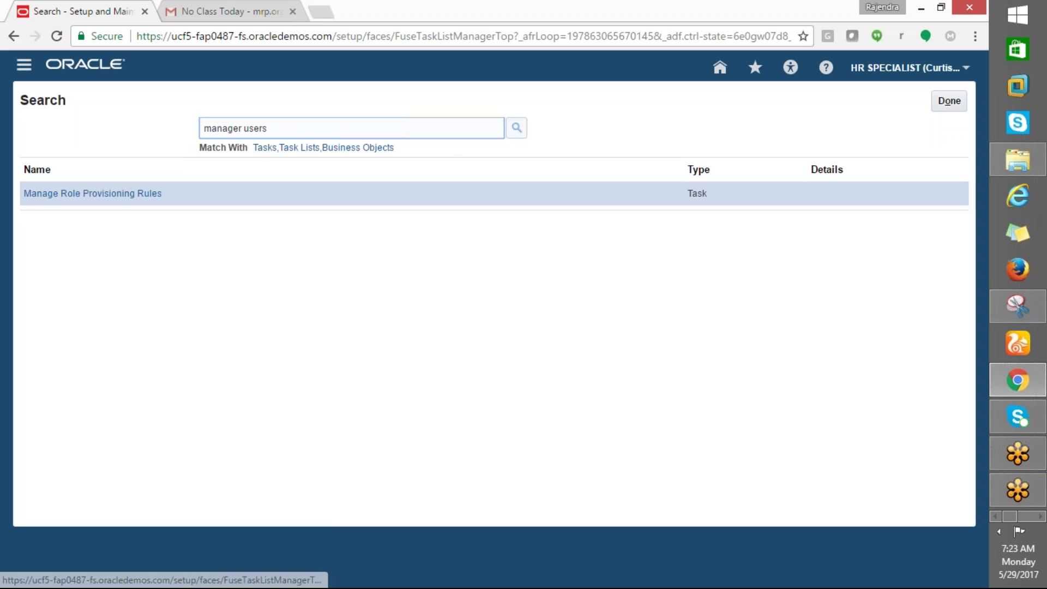
key(Return)
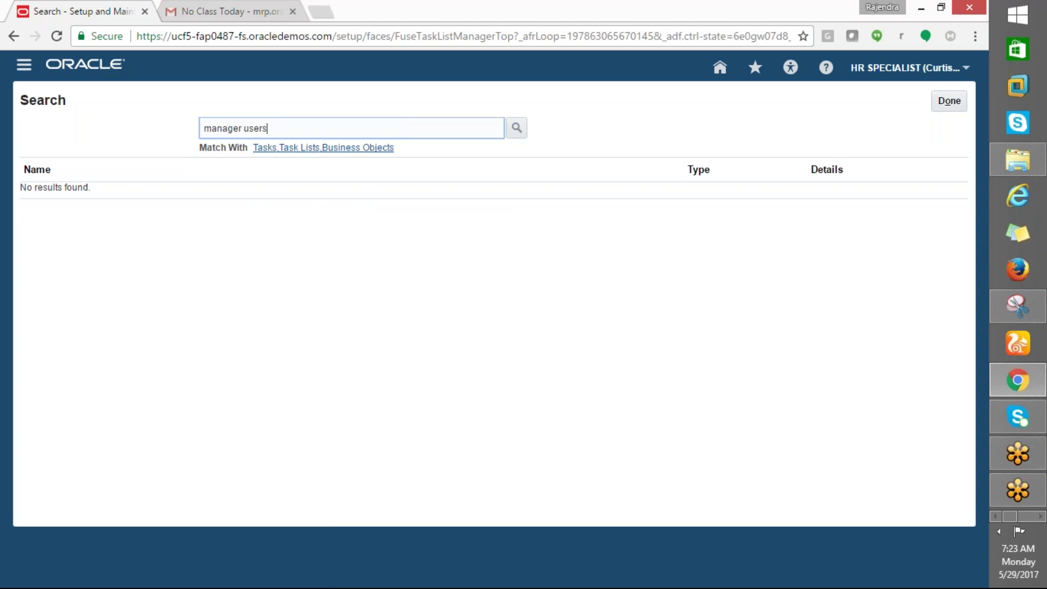
key(BackSpace)
click(517, 132)
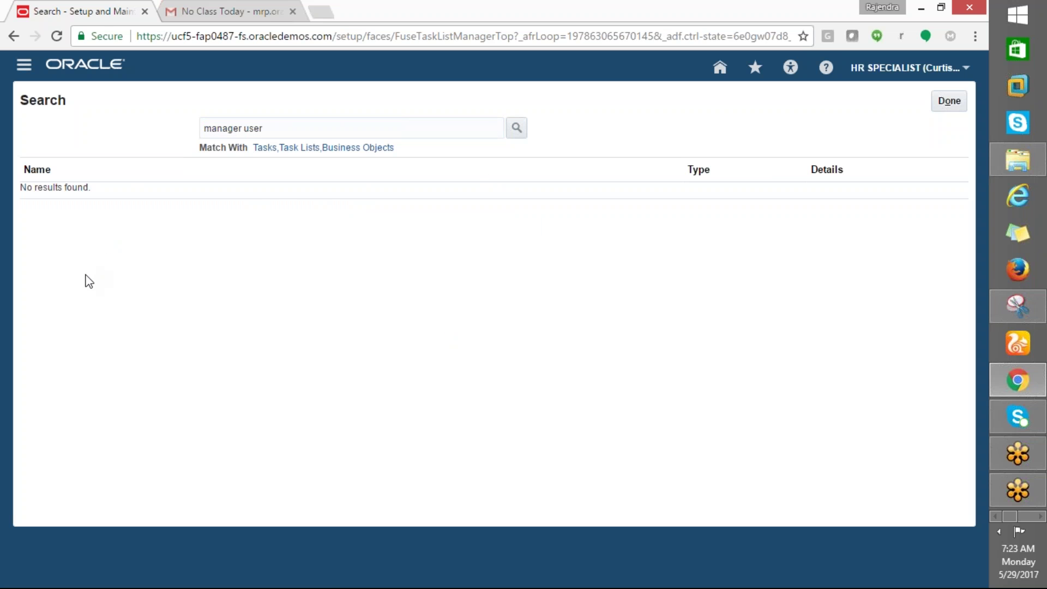
Search the setup tasks for manage user.
drag(268, 130, 111, 121)
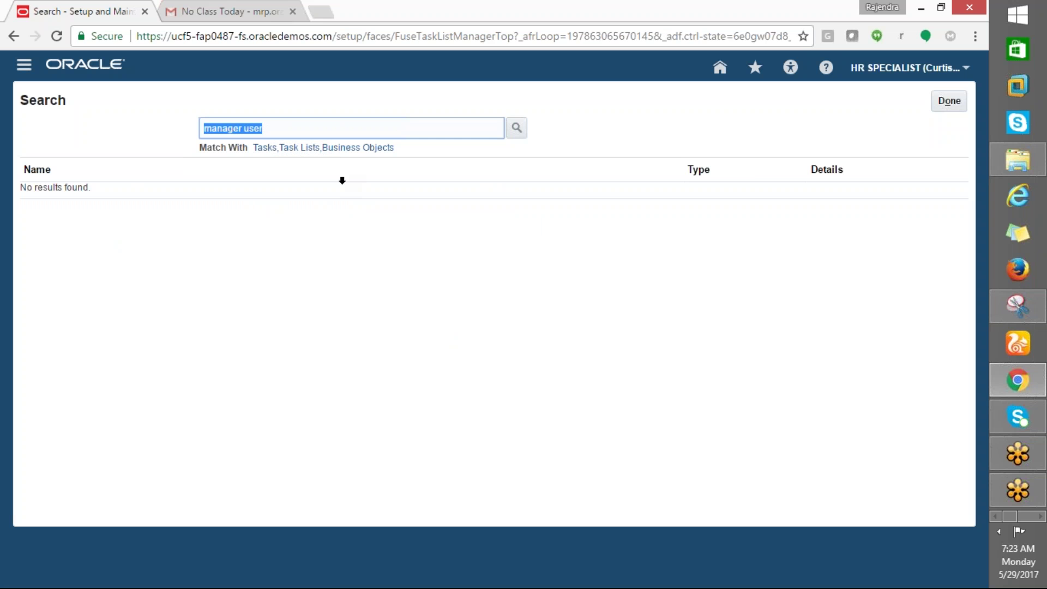
text(Maker)
key(BackSpace)
key(BackSpace)
key(BackSpace)
key(BackSpace)
key(BackSpace)
text(manage user)
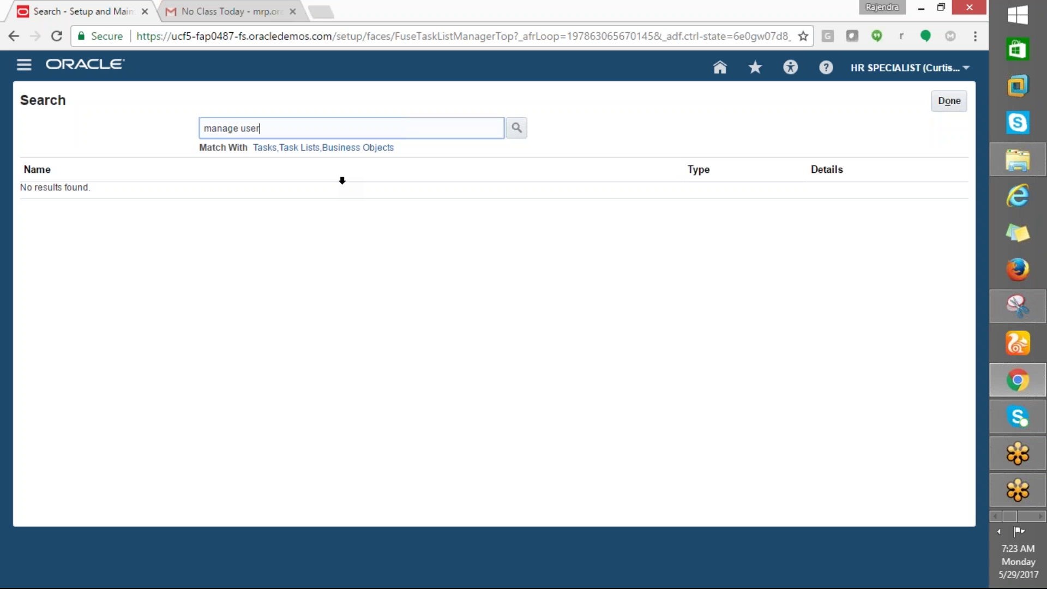
click(516, 127)
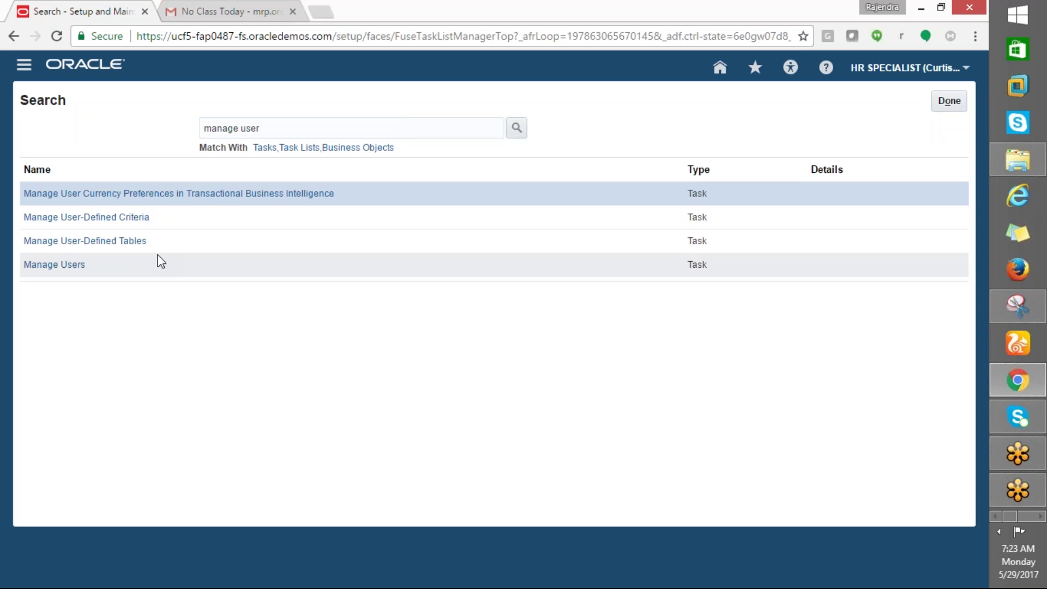
Switch to the HCM workbook in Excel, correct cell A20 to manage users, and return to Chrome.
key(alt+Tab)
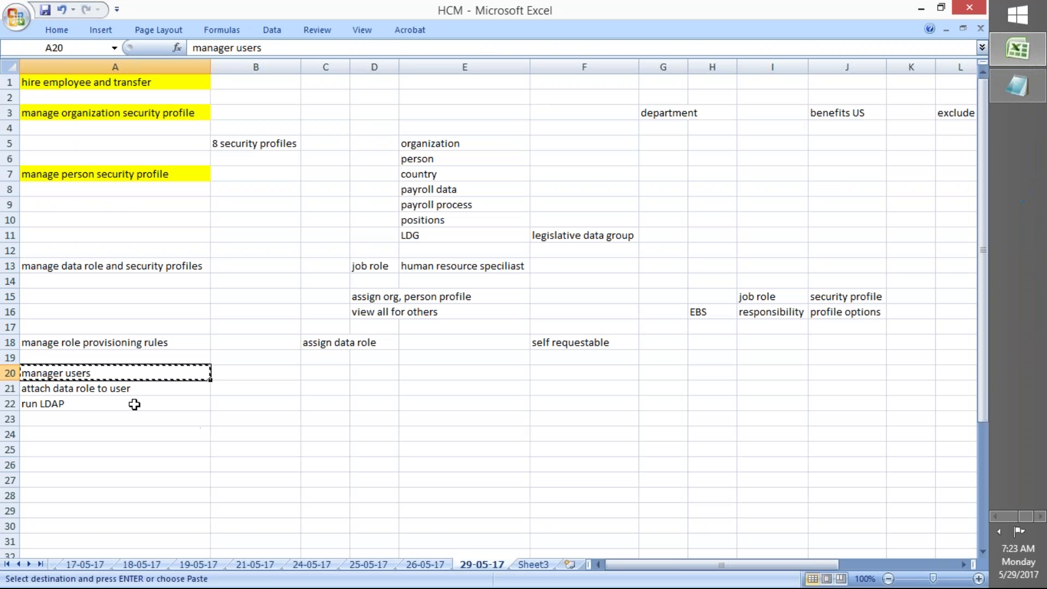
text(manage user)
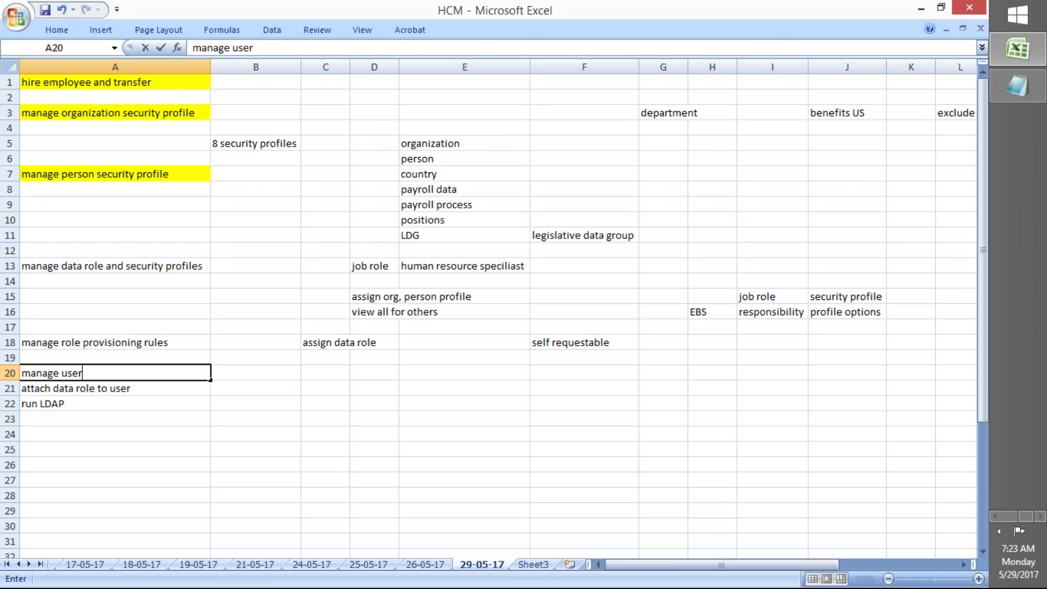
text(s)
key(Return)
key(alt+Tab)
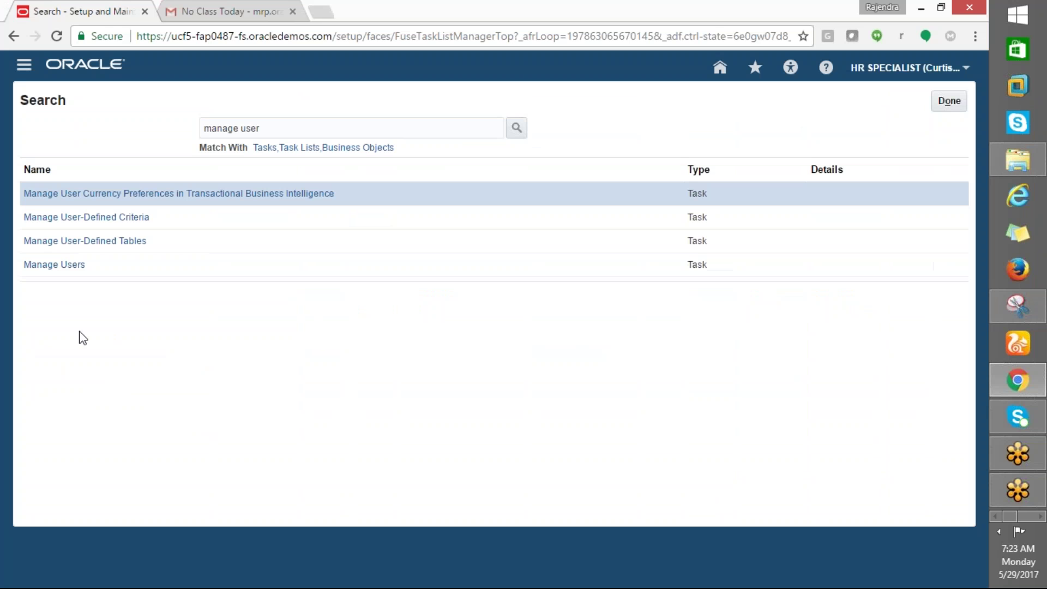
Open the Manage Users task to look up people by the keyword ANL%, and close the person search.
key(alt+Tab)
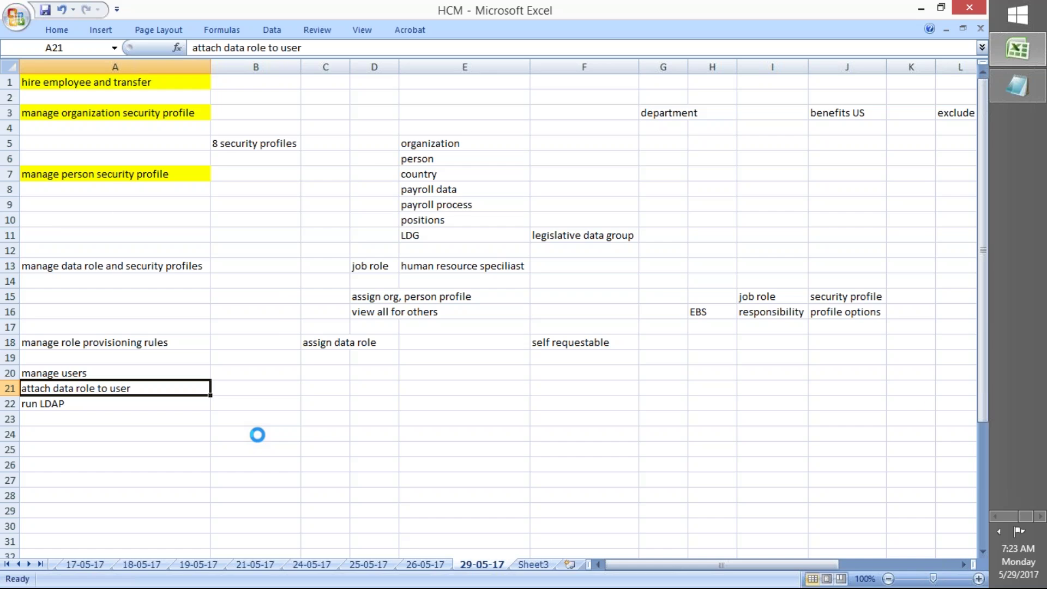
key(alt+Tab)
click(63, 267)
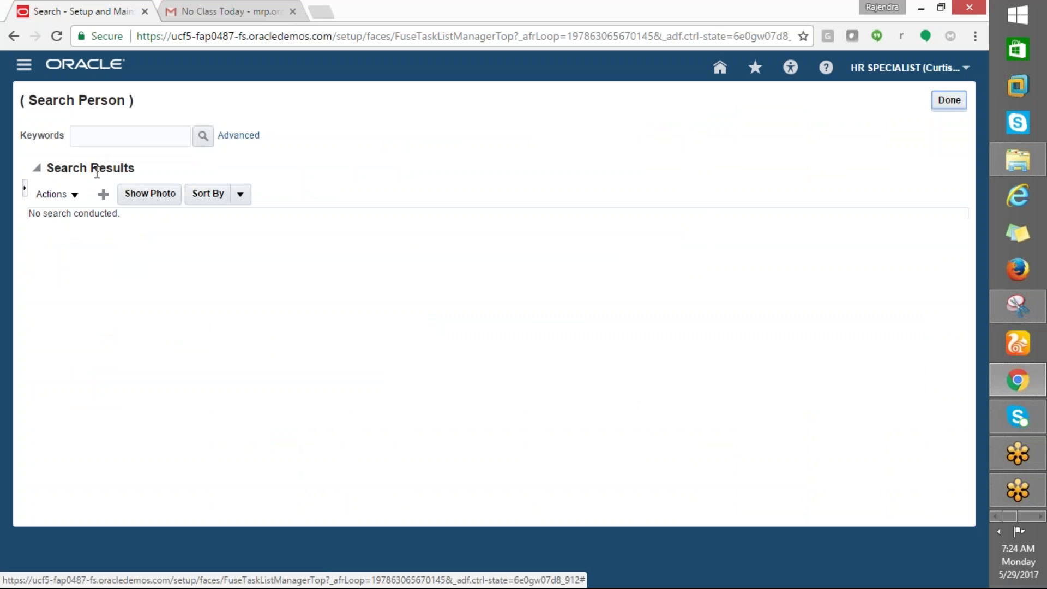
click(94, 131)
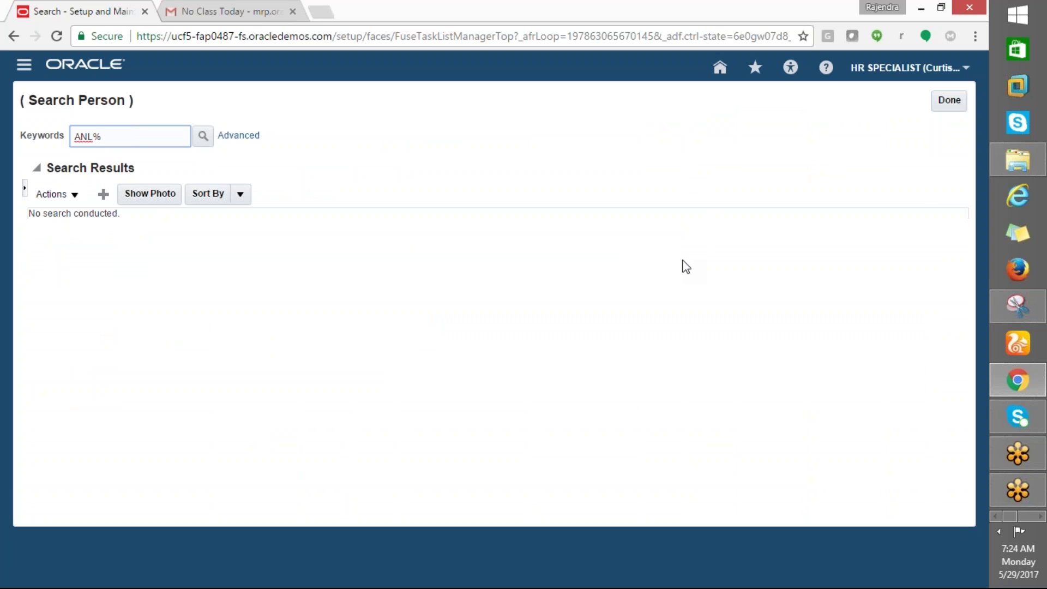
click(203, 136)
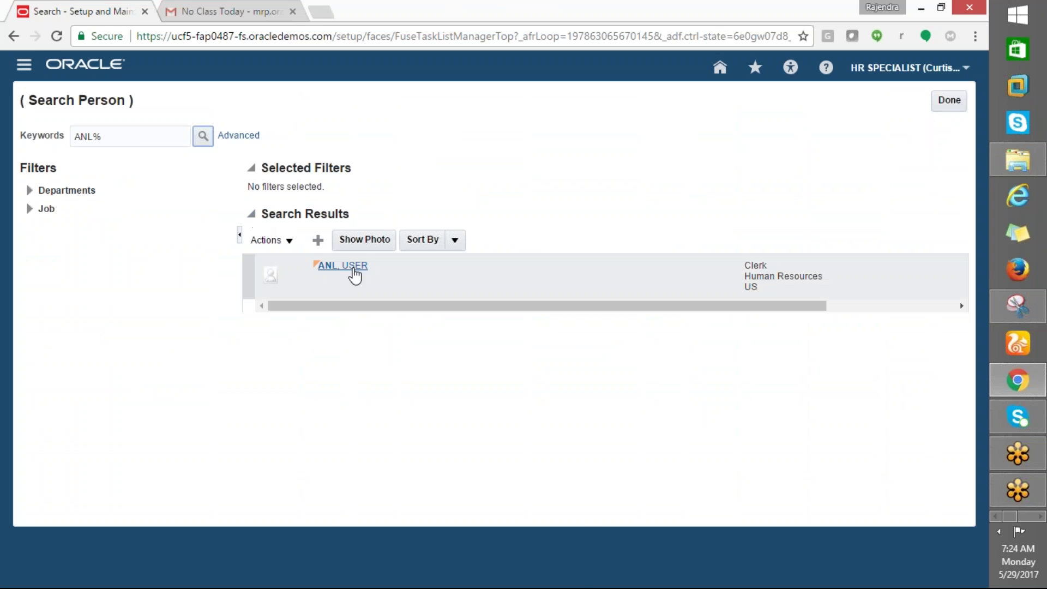
drag(325, 305, 224, 304)
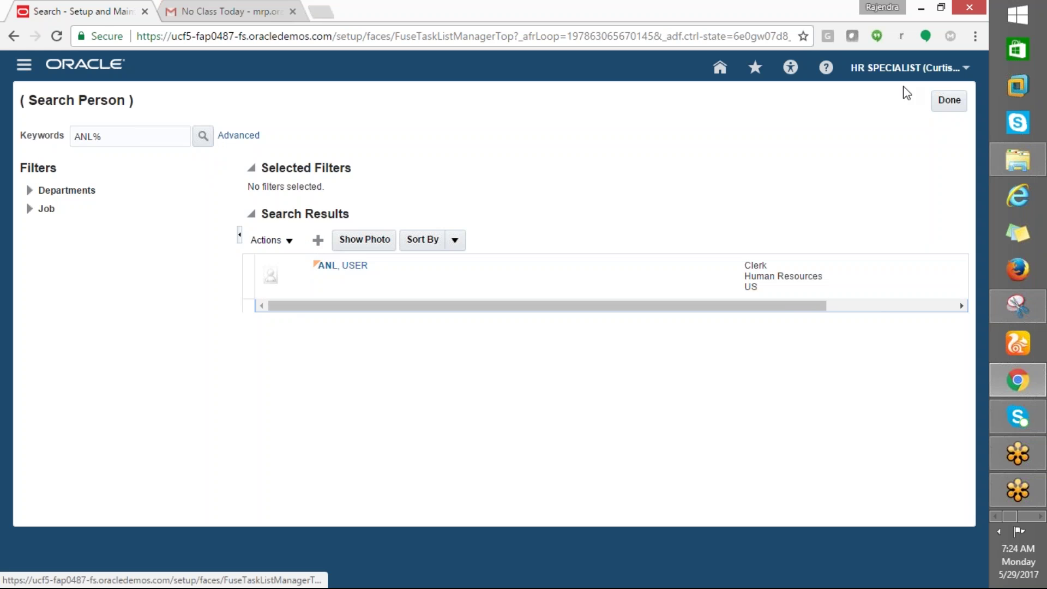
click(951, 101)
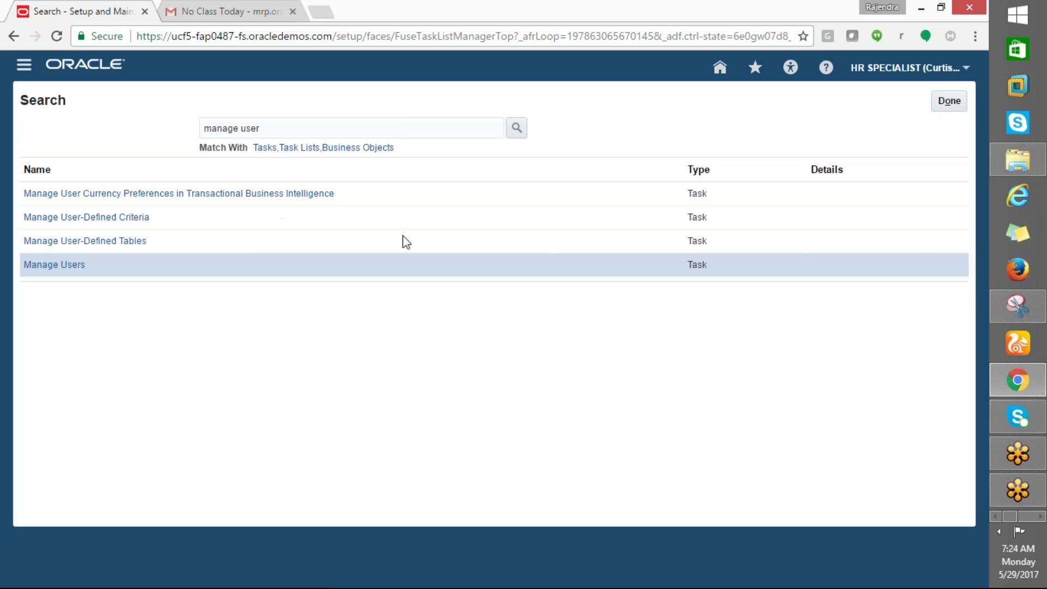
Search the setup tasks for create implementation% and open the Create Implementation Users task in Identity Manager.
click(498, 134)
text(cr)
key(BackSpace)
key(BackSpace)
text(create )
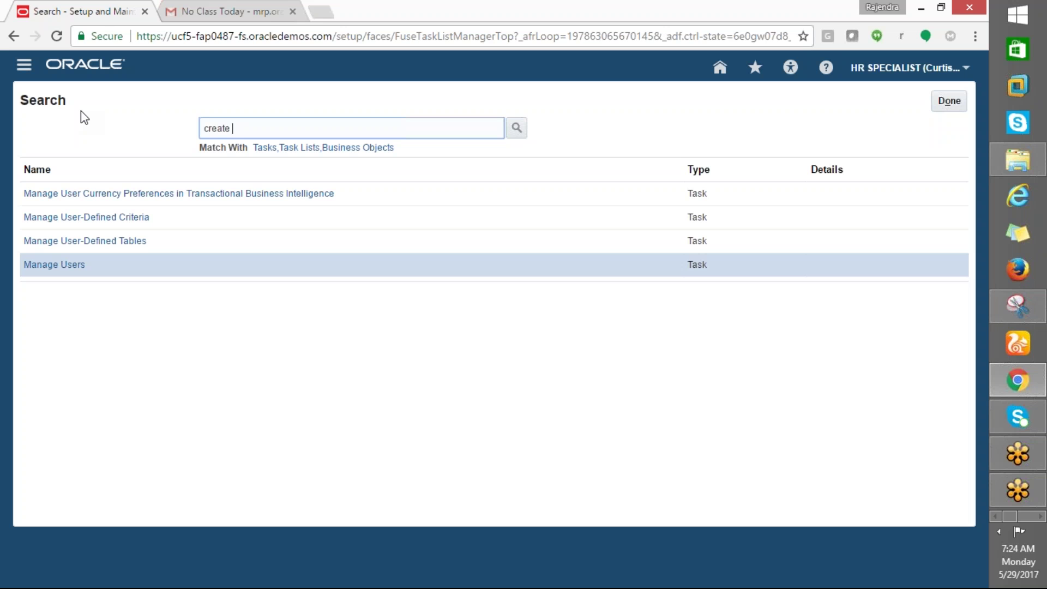
text(implementation%)
click(516, 128)
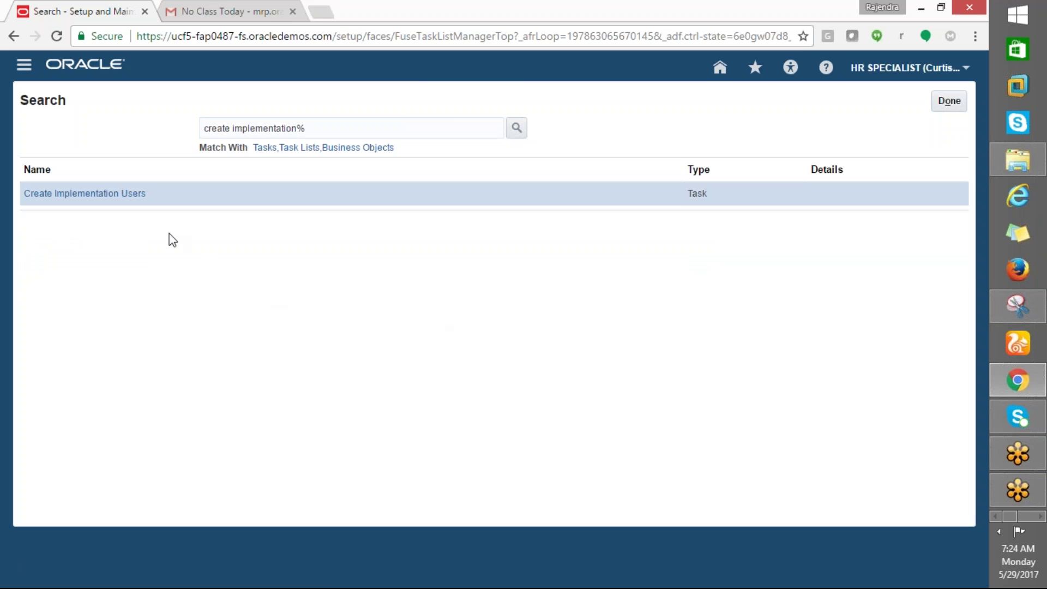
click(80, 194)
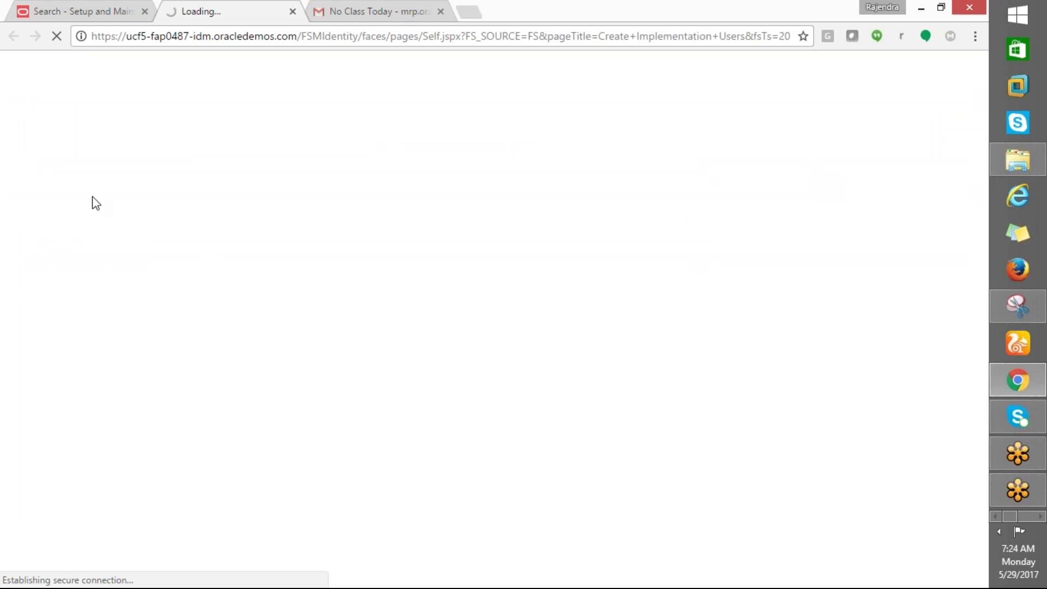
click(85, 12)
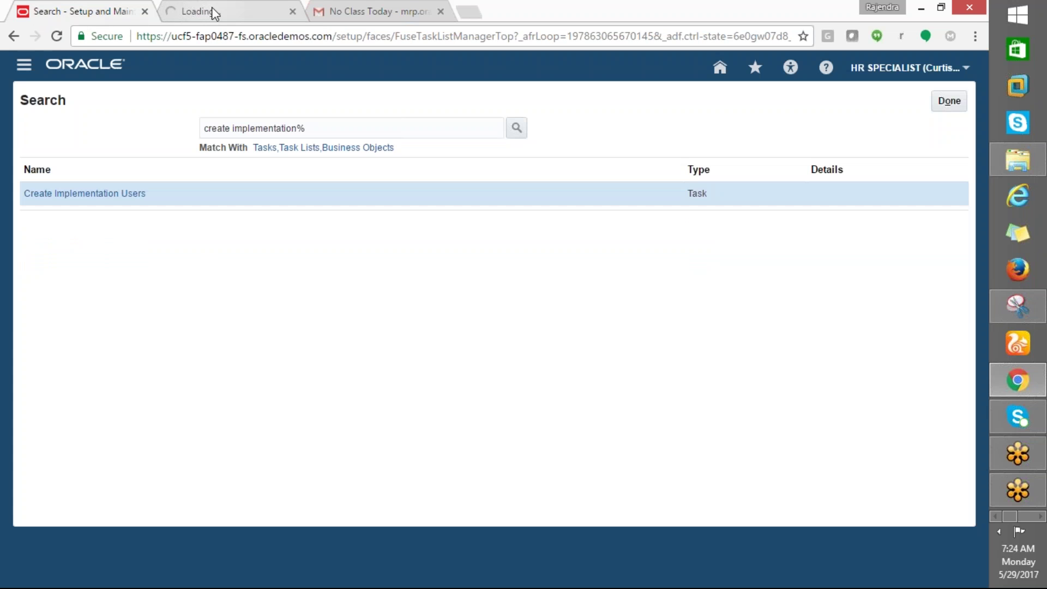
click(197, 16)
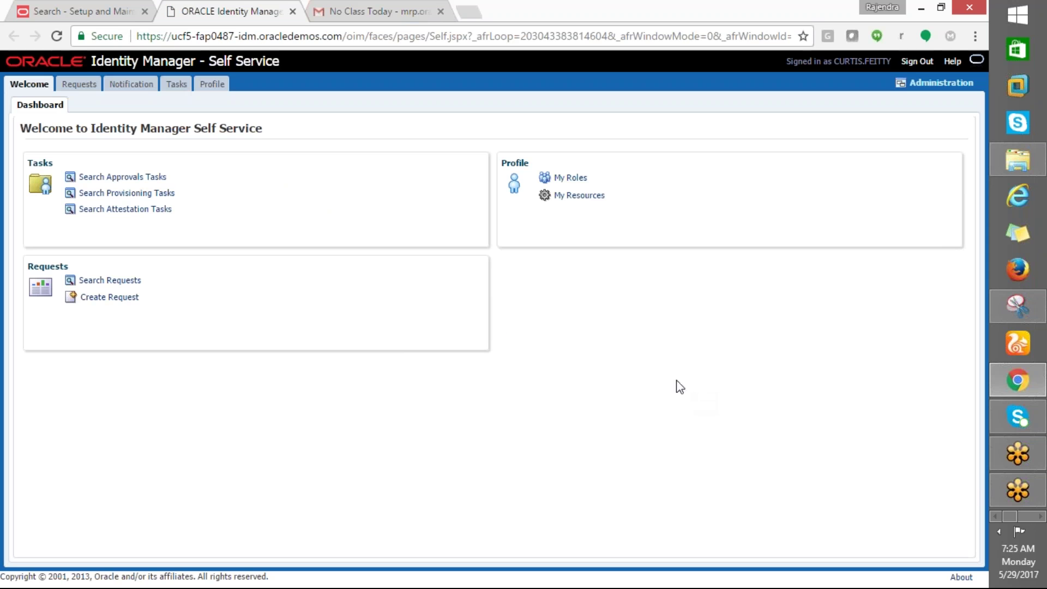
Go to Identity Manager's delegated administration, search users for ANL%, and open the roles of USER ANL.
click(941, 82)
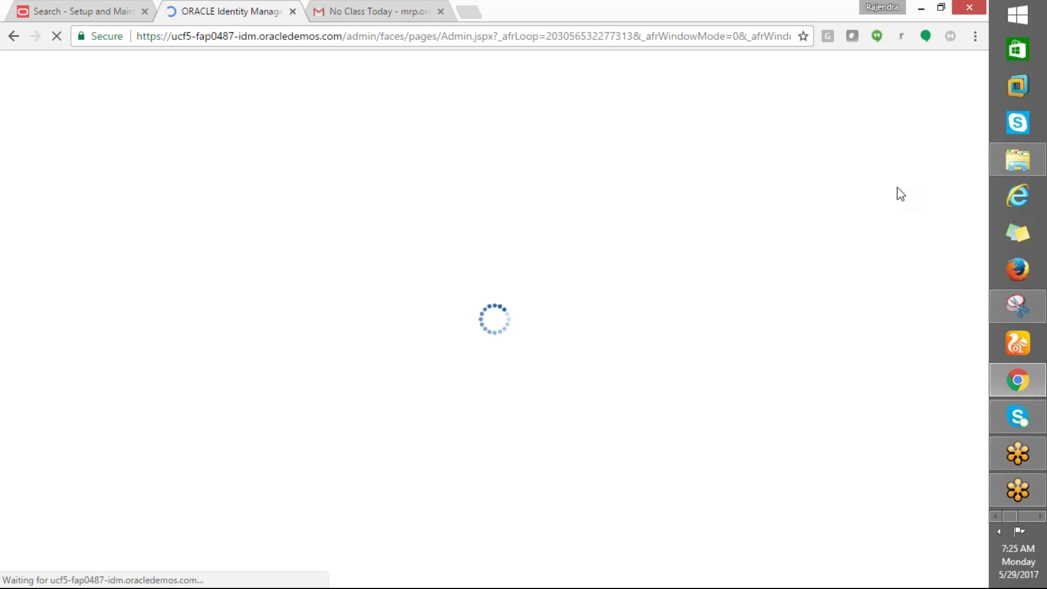
click(109, 138)
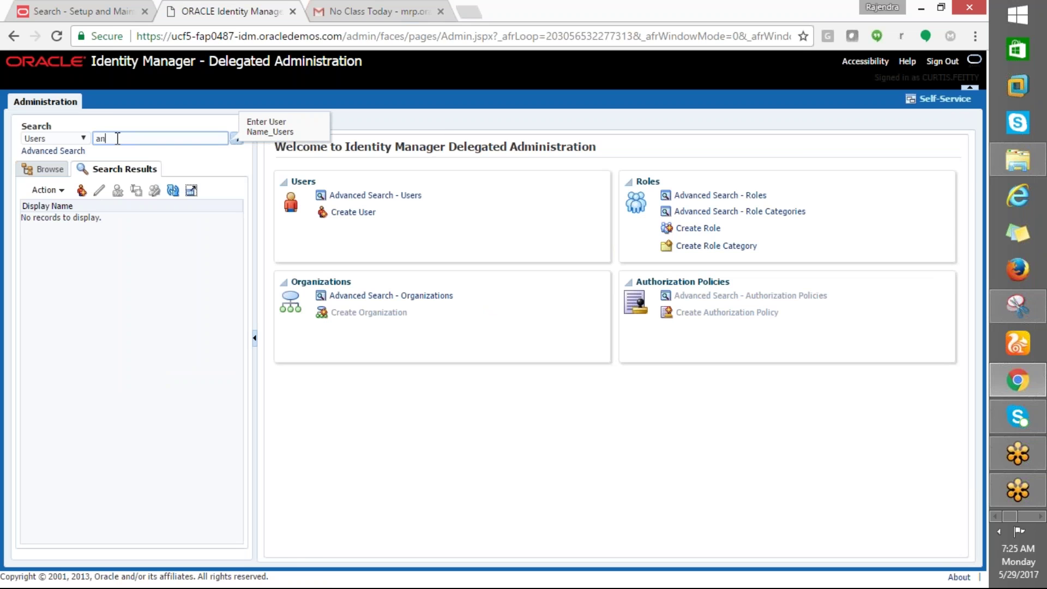
text(ANL%)
key(Return)
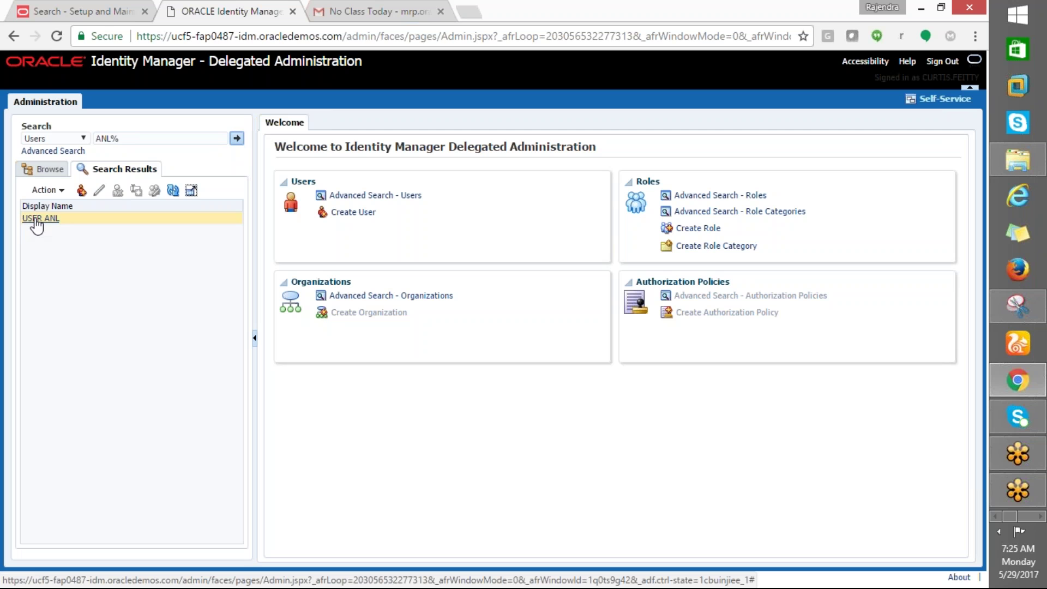
click(35, 220)
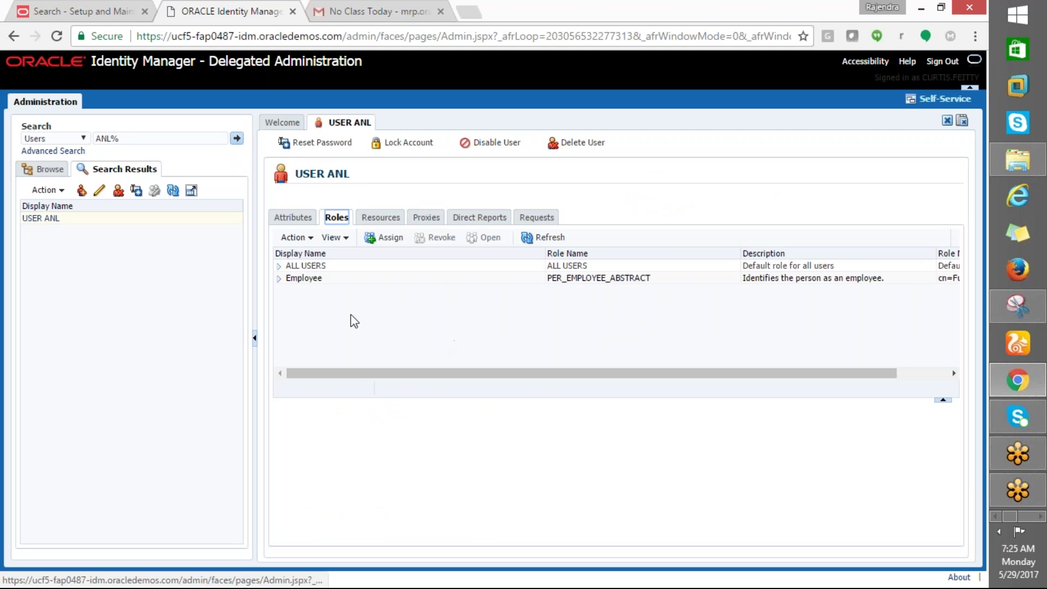
Examine the roles assigned to USER ANL and check the role provisioning rules note in the HCM workbook in Excel.
click(320, 281)
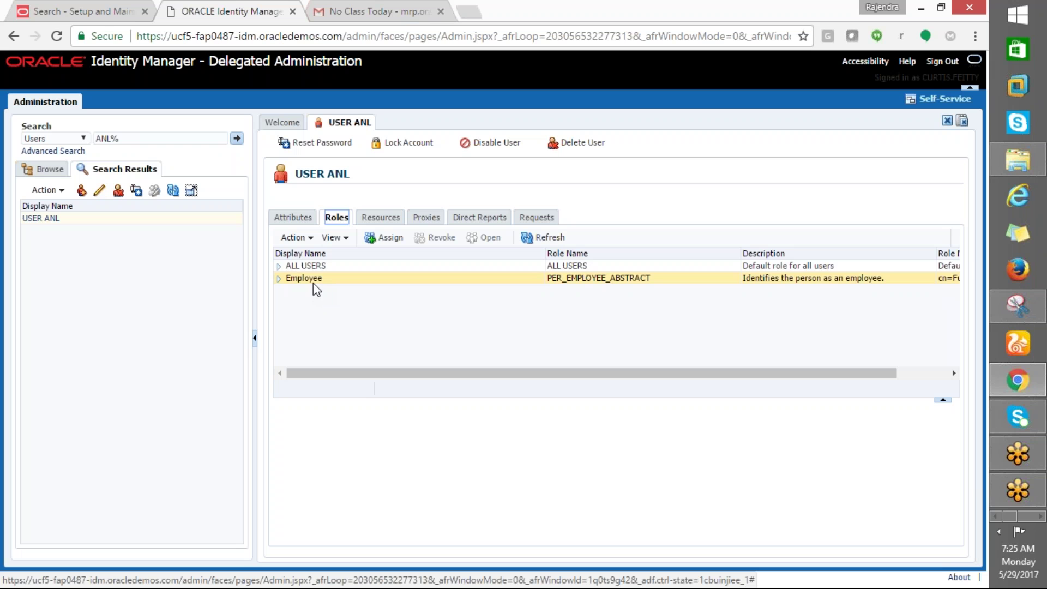
click(306, 266)
click(312, 281)
click(309, 265)
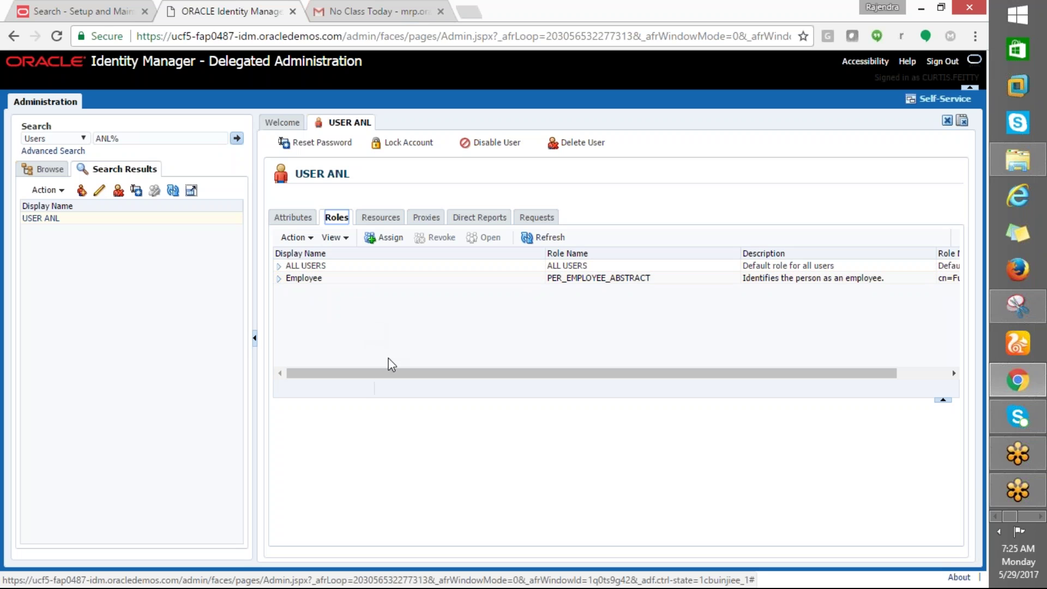
click(1033, 516)
click(1014, 55)
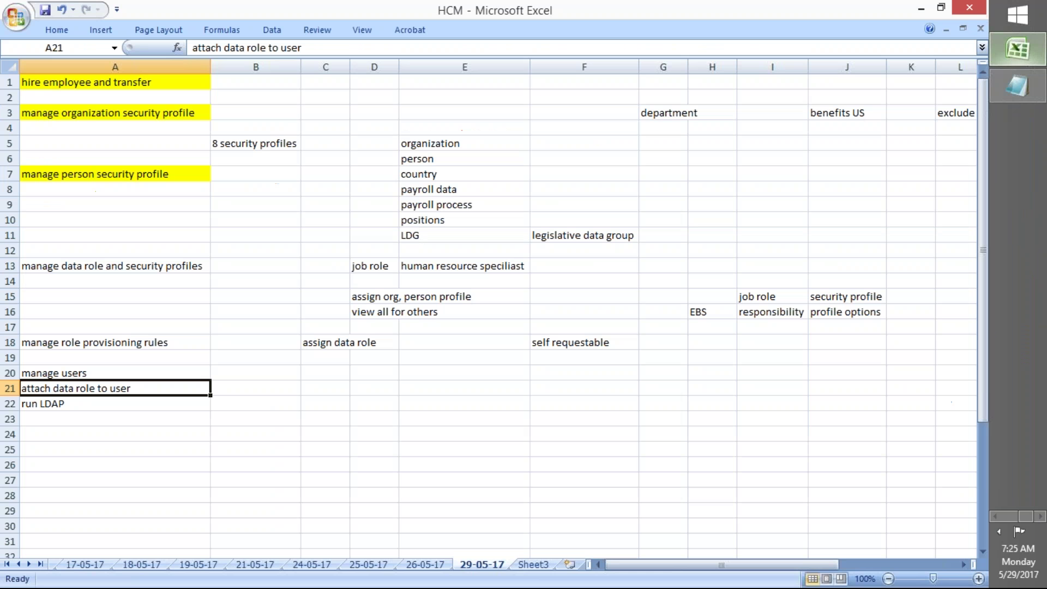
click(58, 345)
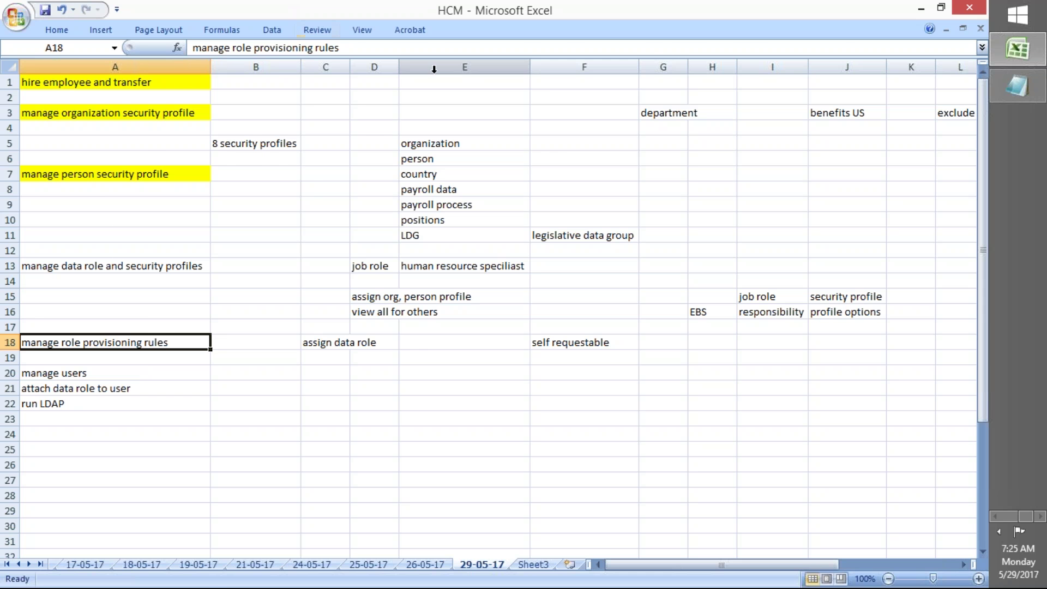
key(alt+Tab)
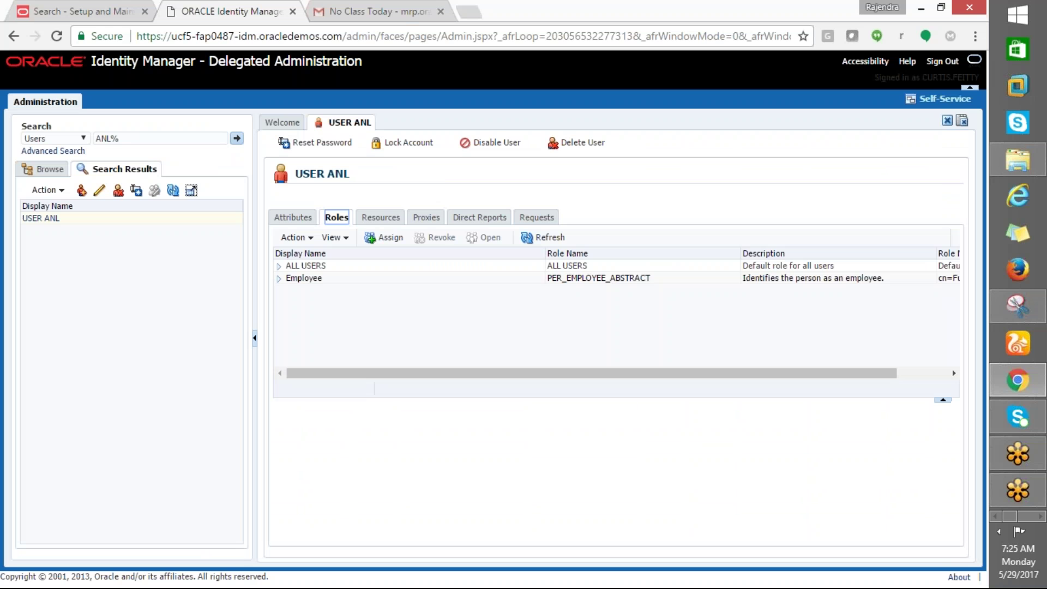
Search roles whose display name begins with ANL% and assign ANL_DATA_ROLE to USER ANL.
click(383, 237)
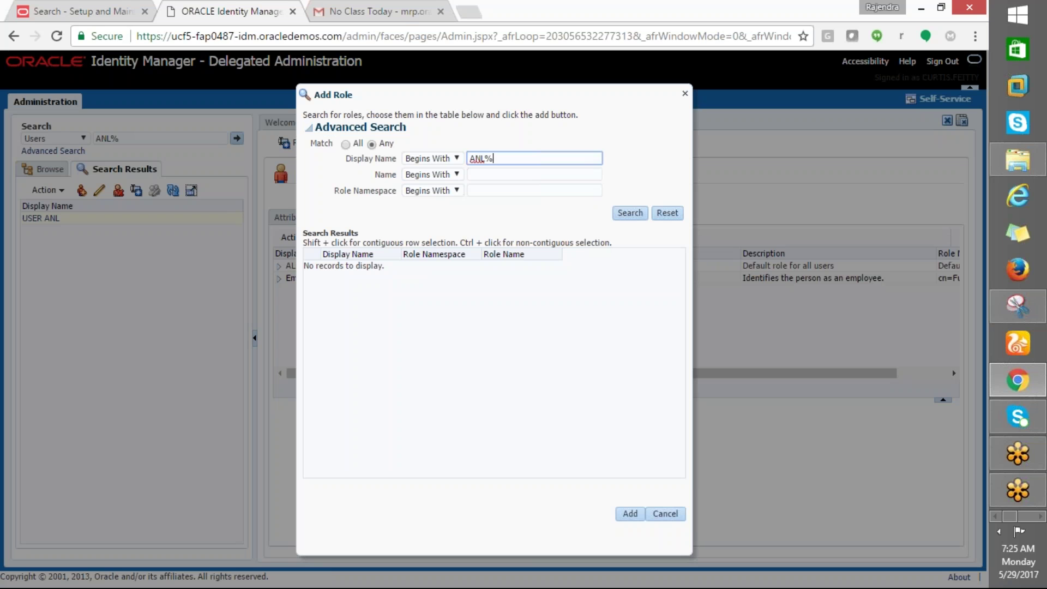
click(630, 213)
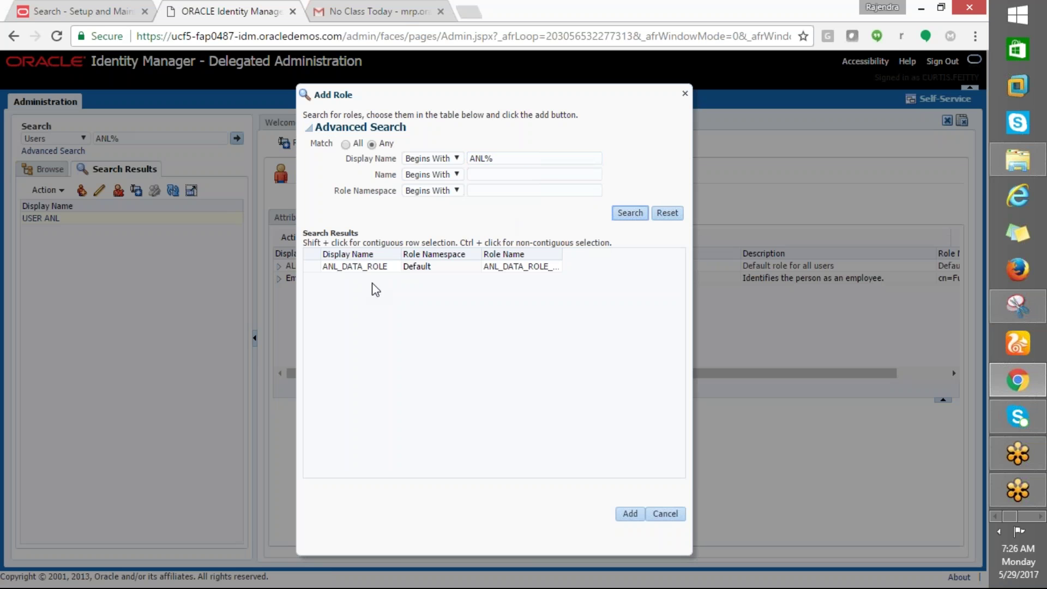
click(348, 268)
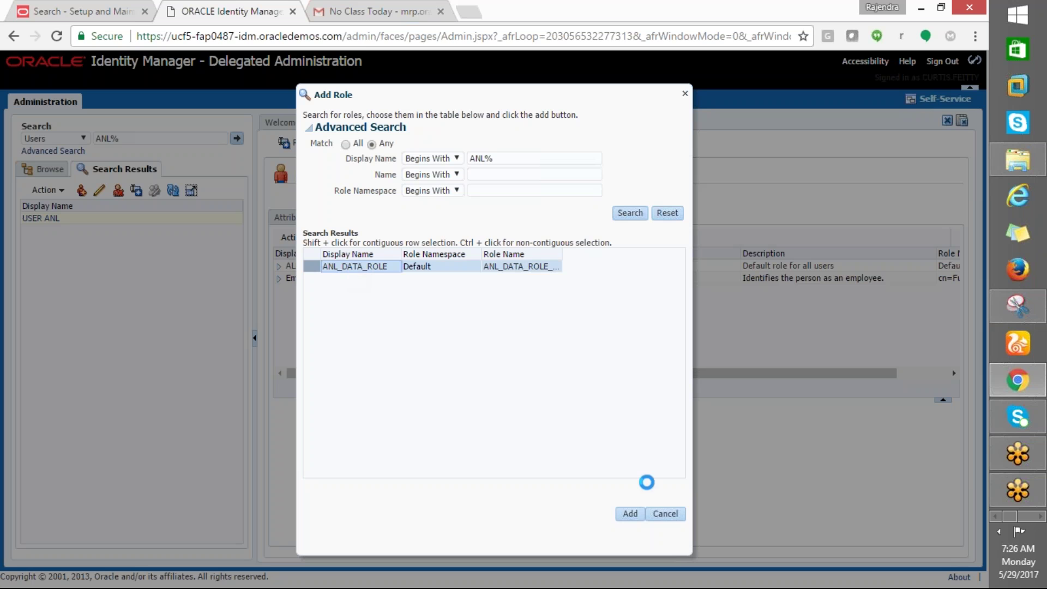
click(627, 518)
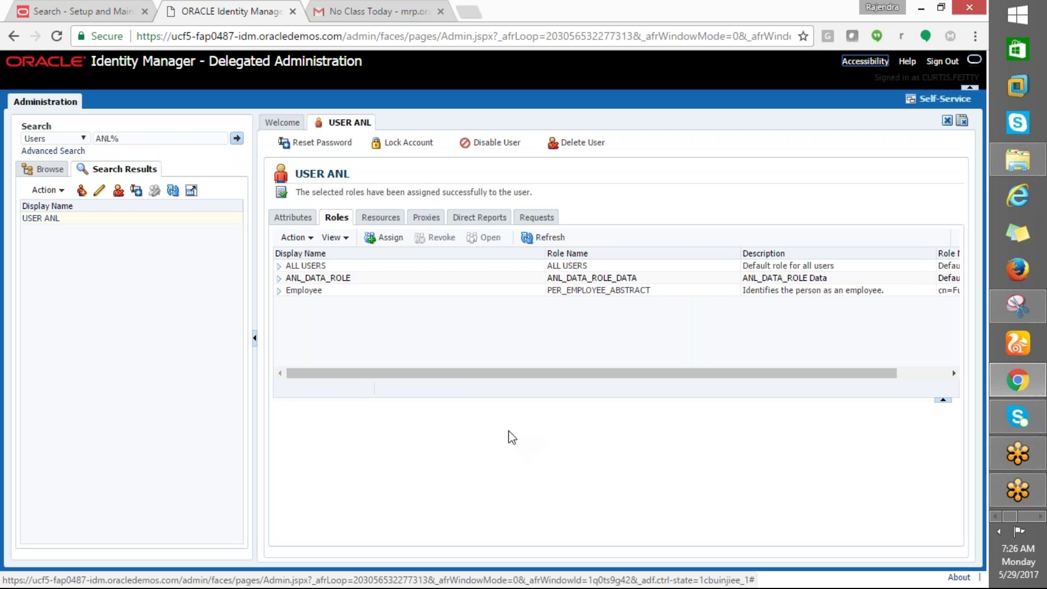
Examine the roles nested under ANL_DATA_ROLE and Employee in USER ANL's role list, and collapse both.
click(278, 278)
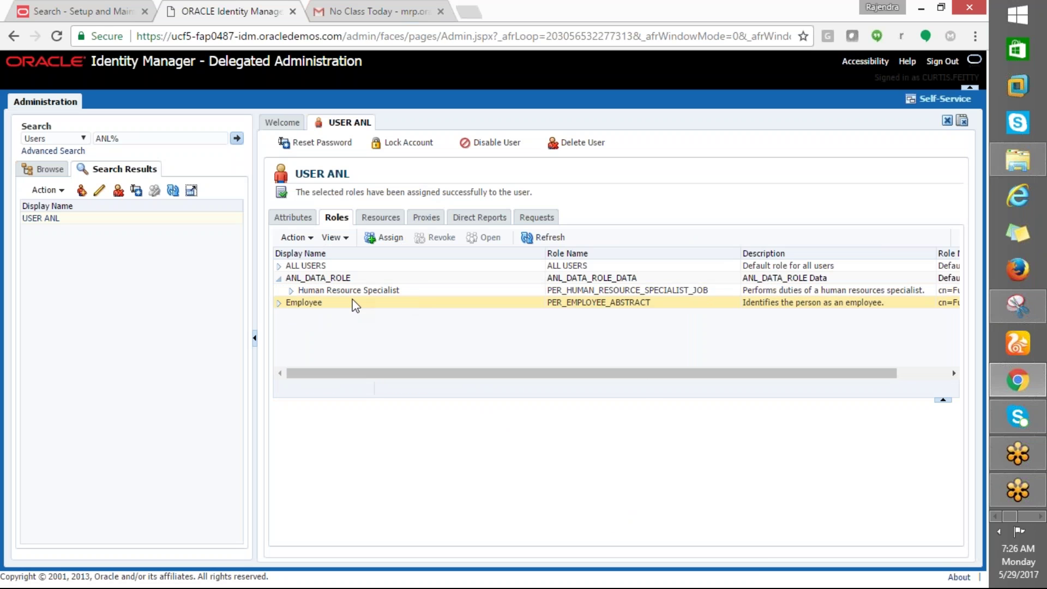
click(284, 309)
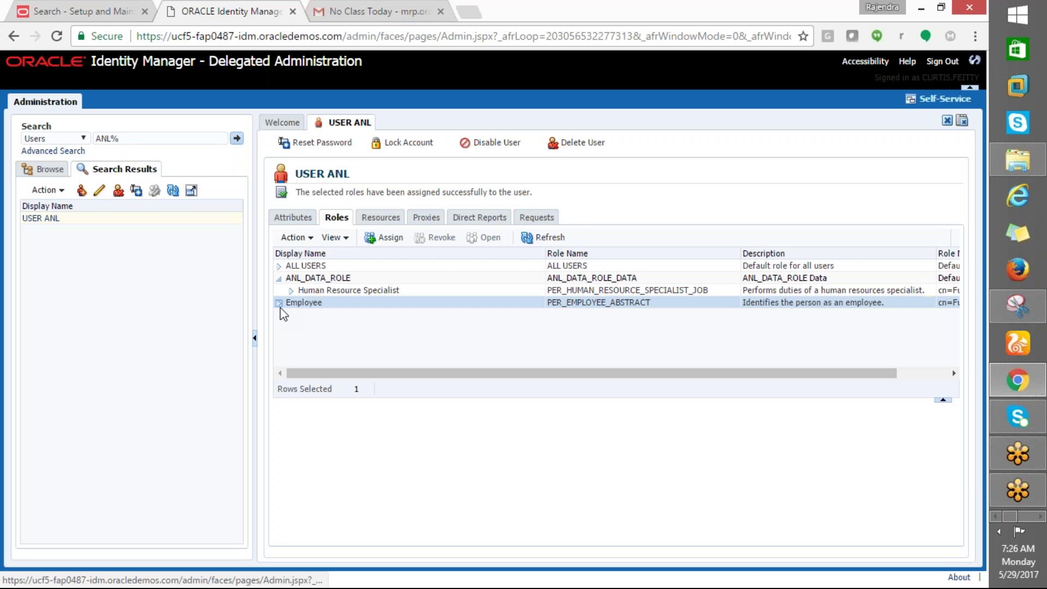
click(279, 302)
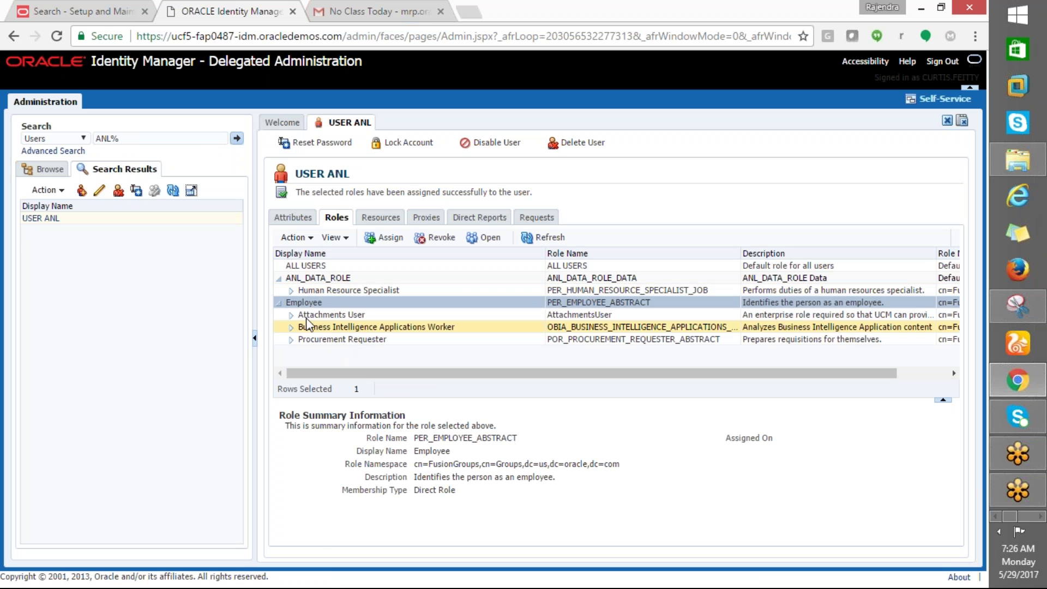
click(279, 304)
click(279, 303)
click(279, 278)
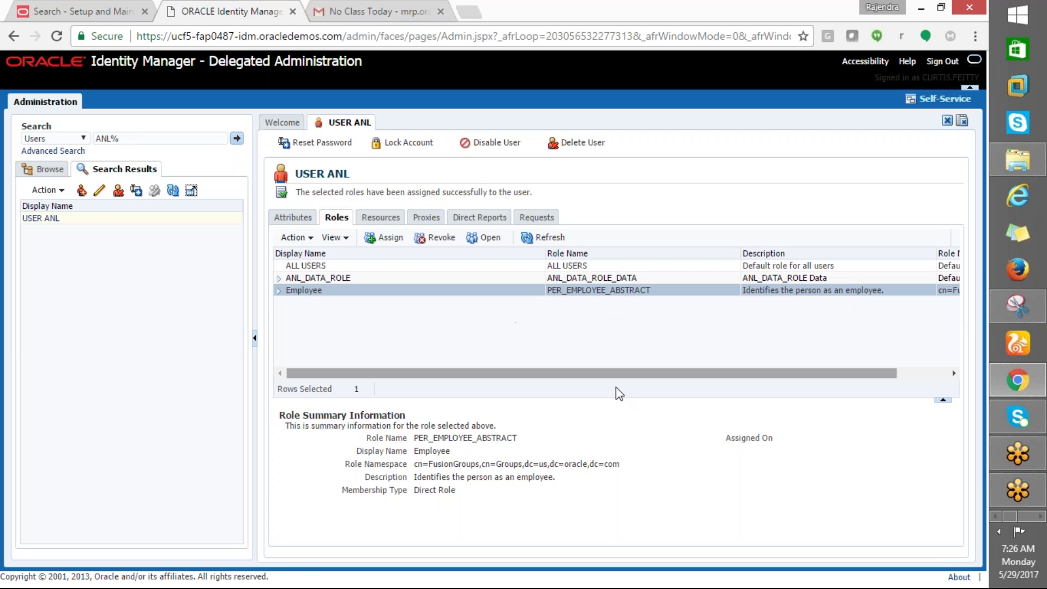
Switch to the HCM workbook in Excel and highlight the "manage data role and security profiles" cell A13 in yellow.
key(alt+Tab)
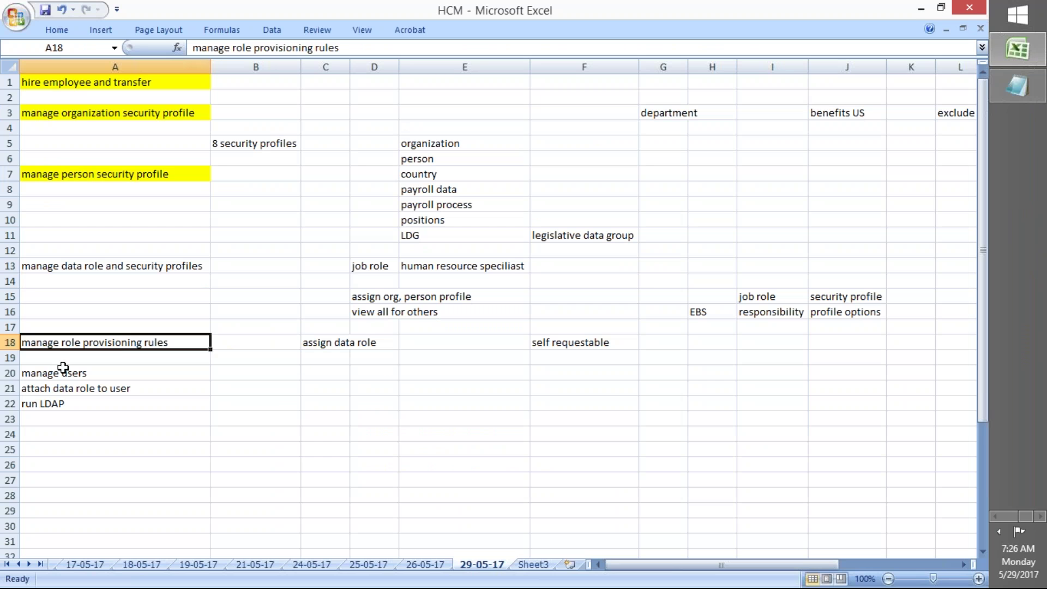
click(64, 388)
click(63, 340)
click(78, 265)
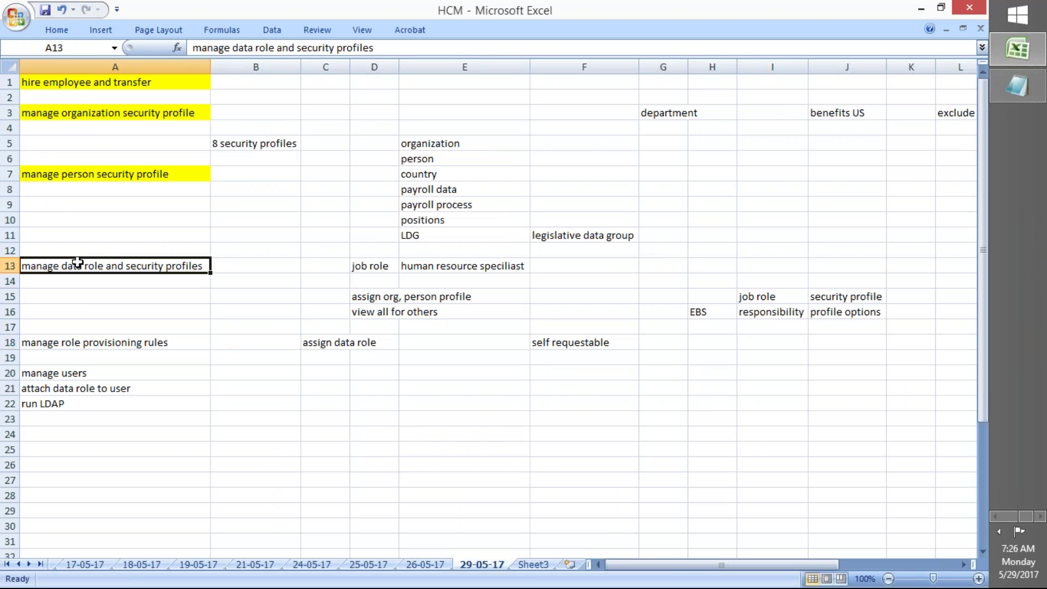
click(62, 32)
click(225, 78)
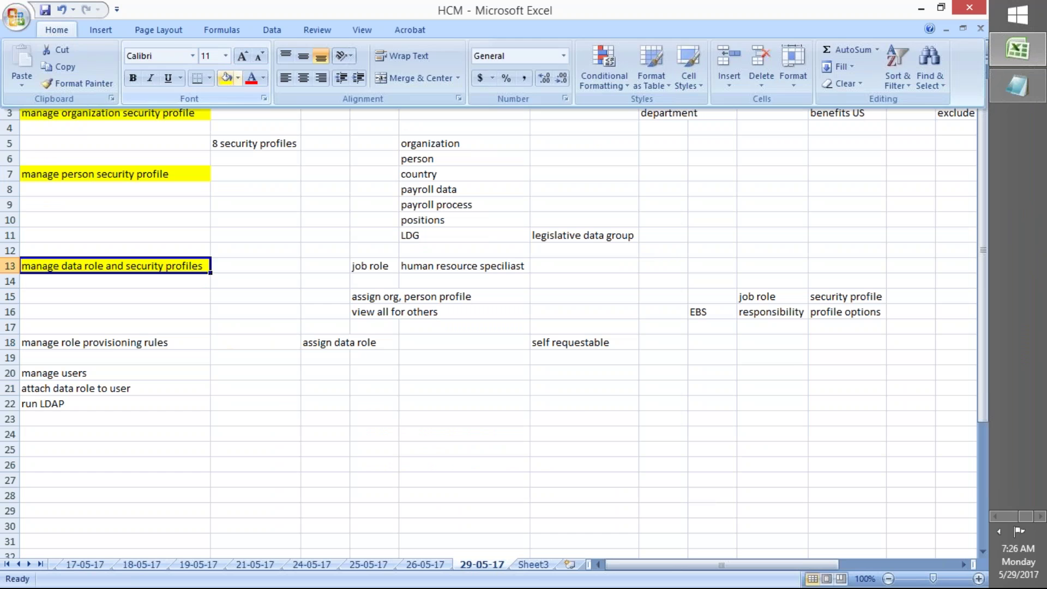
Check the LDAP notes on sheet 26-05-17, and highlight "manage role provisioning rules" in A18 of sheet 29-05-17 in yellow.
click(83, 342)
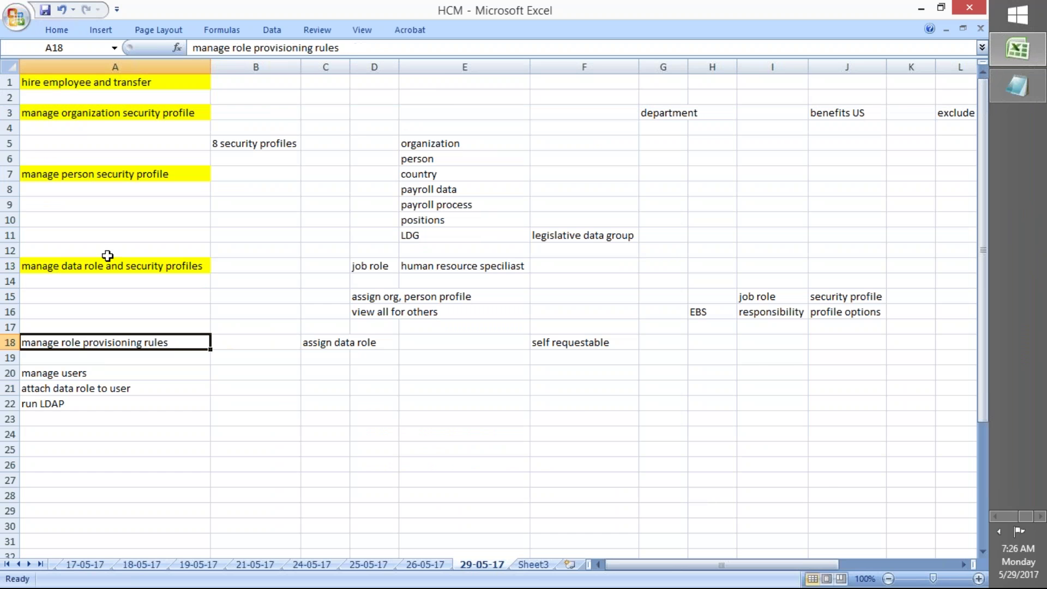
click(426, 564)
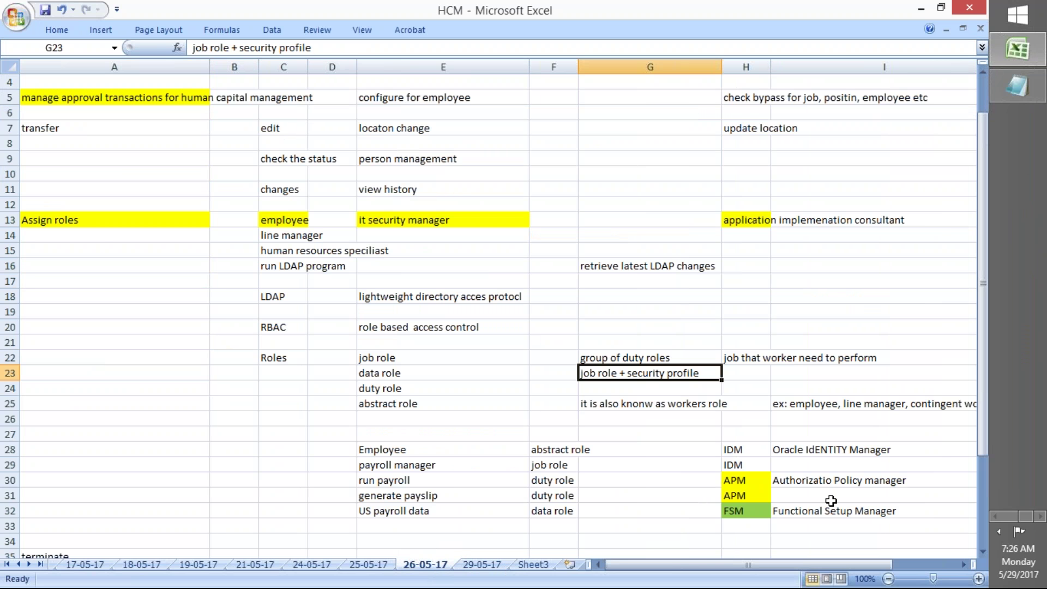
click(369, 300)
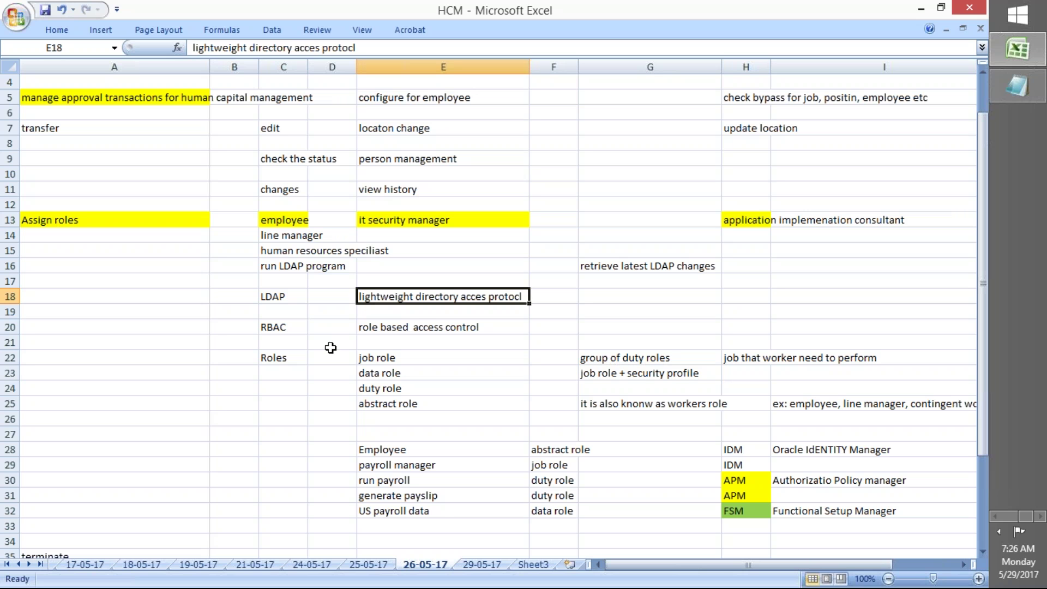
click(486, 565)
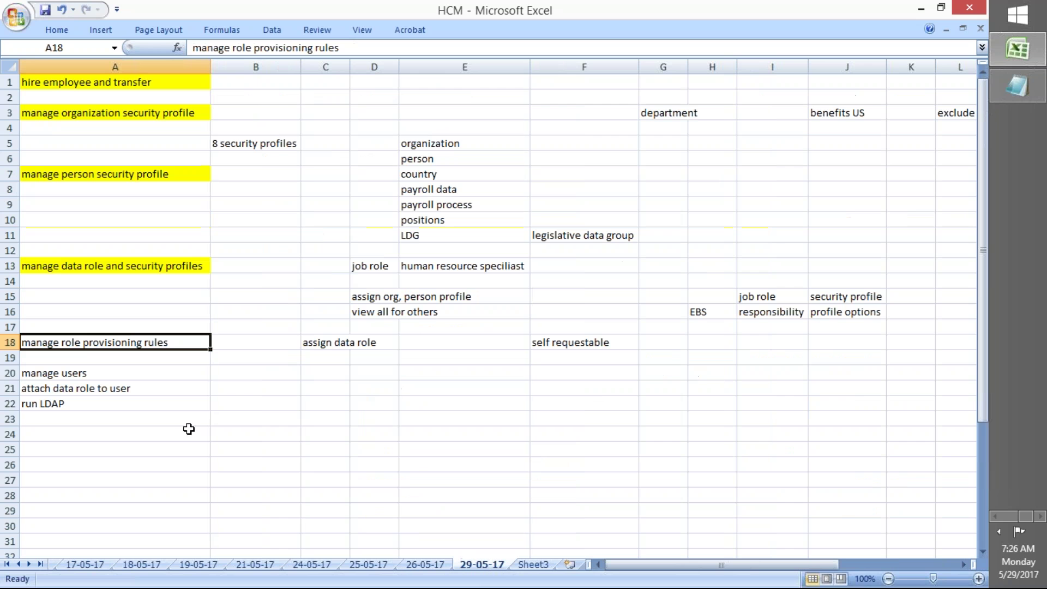
click(52, 30)
click(225, 77)
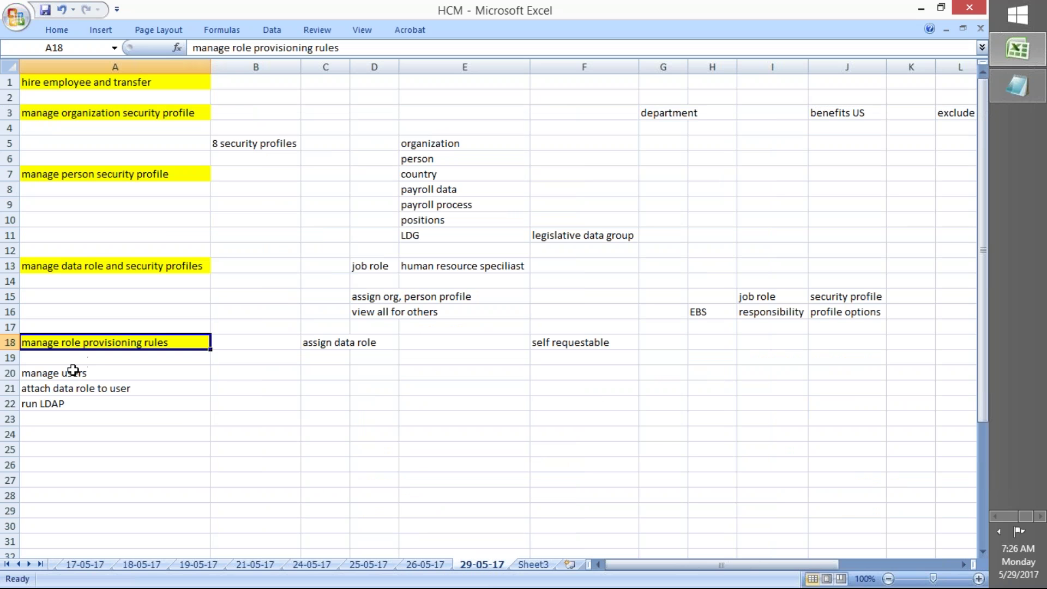
Highlight the "manage users", "attach data role to user" and "run LDAP" cells A20 to A22 in yellow.
click(71, 371)
click(55, 30)
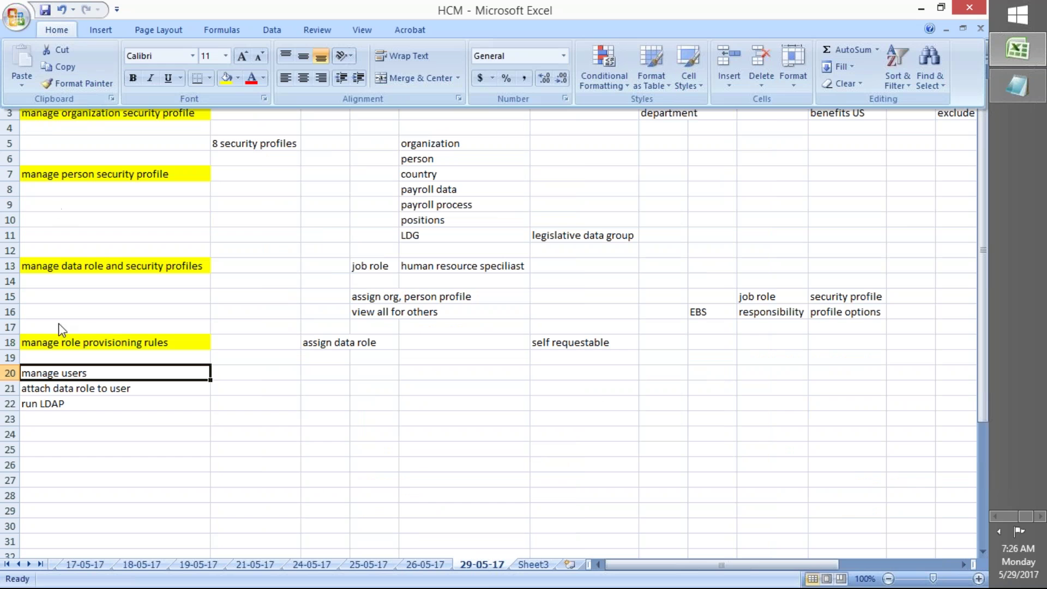
click(225, 78)
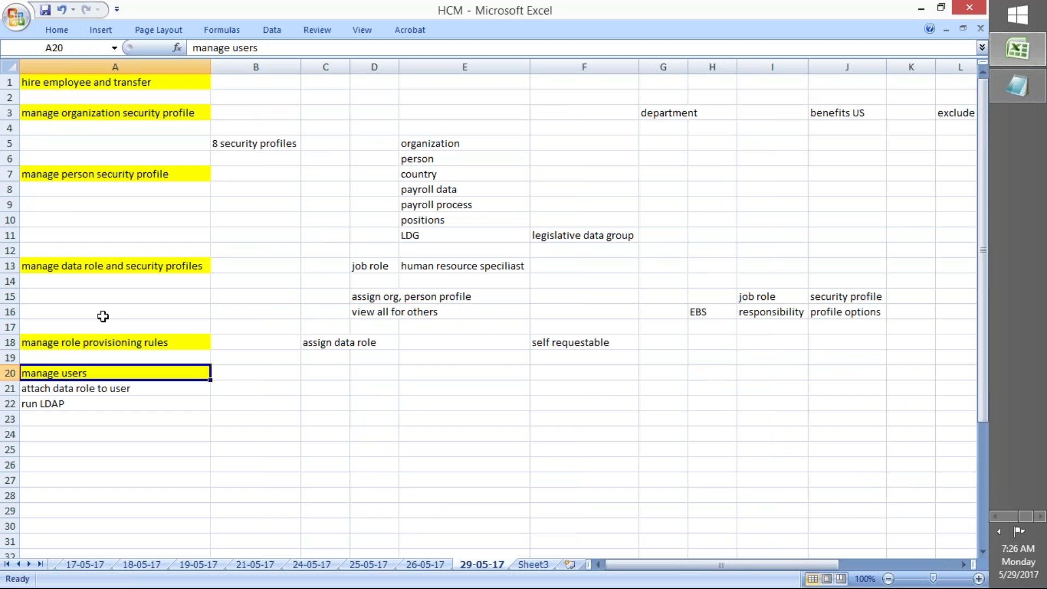
click(63, 387)
click(44, 27)
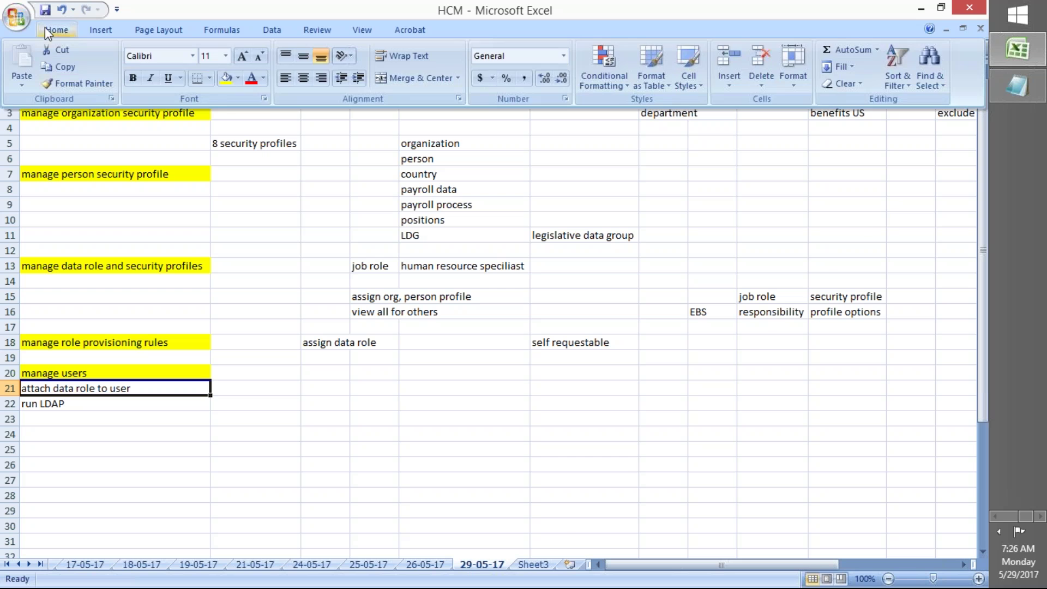
click(226, 78)
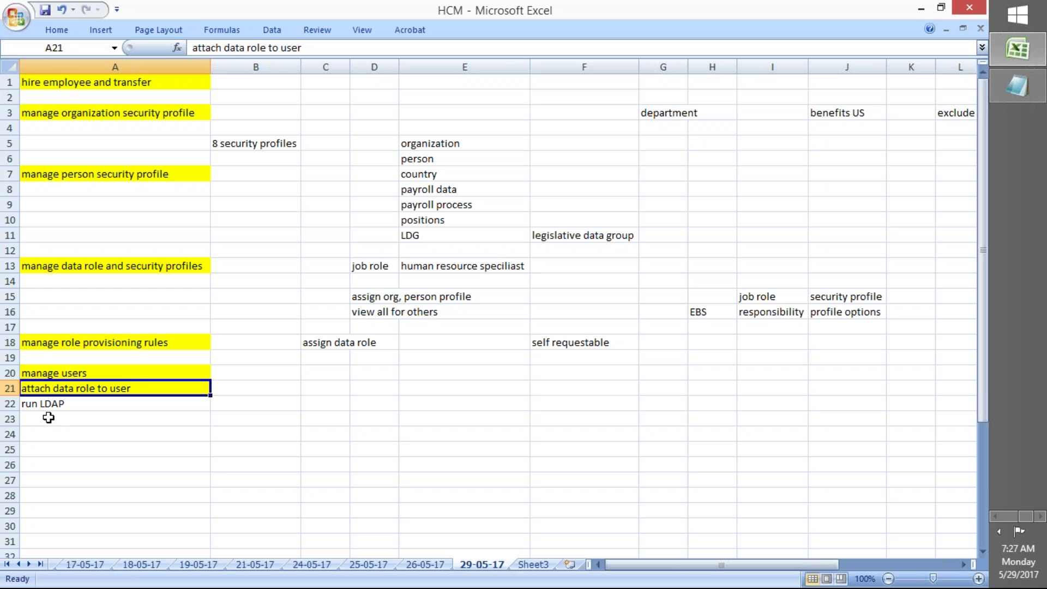
click(48, 408)
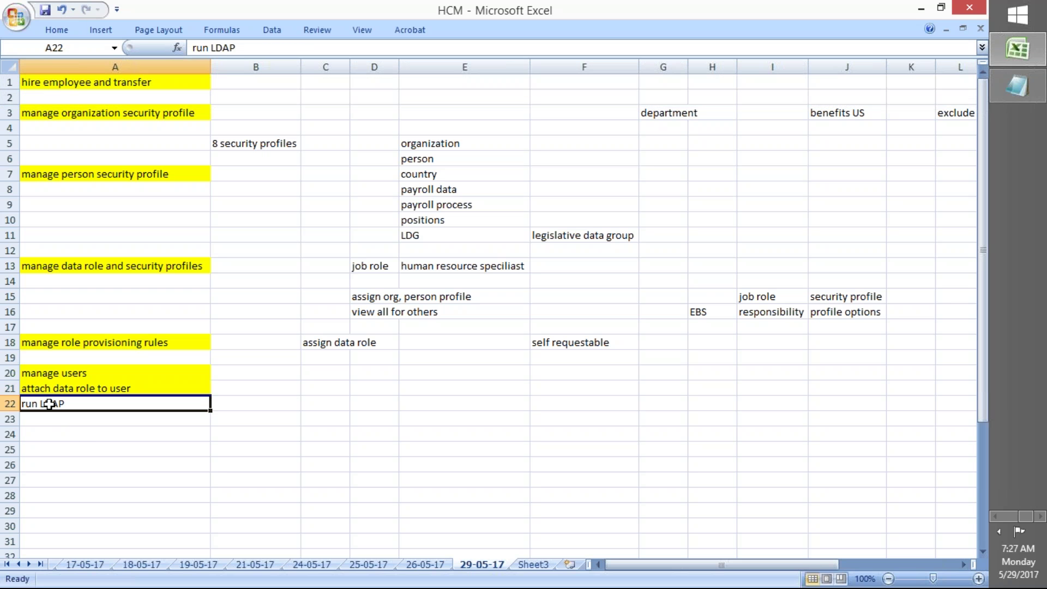
click(62, 28)
click(225, 78)
click(321, 418)
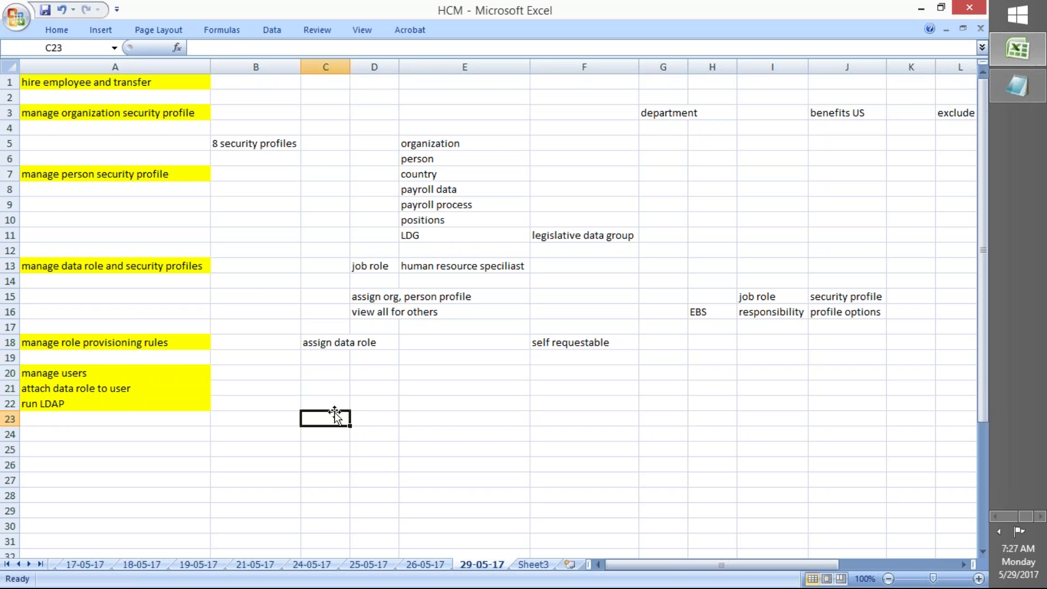
Switch to the Oracle setup task search in Chrome and search for LDAP%.
key(alt+Tab)
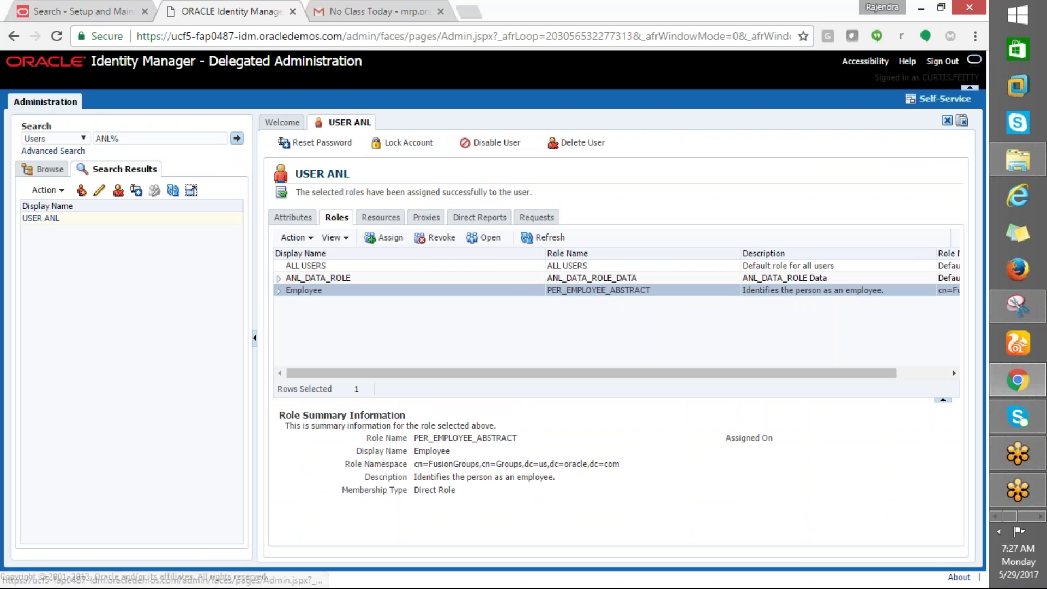
click(68, 10)
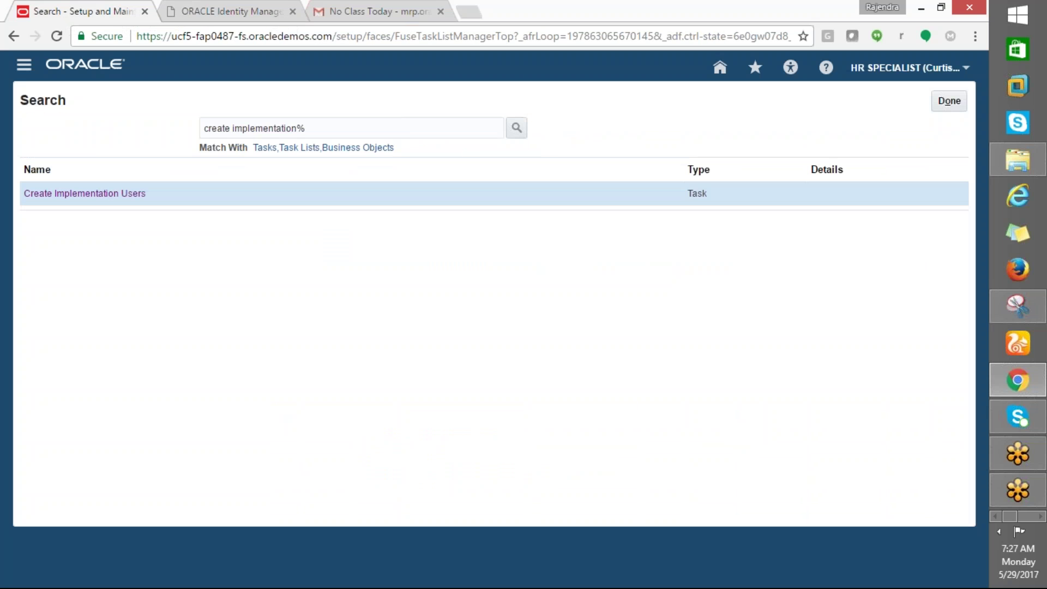
triple_click(339, 134)
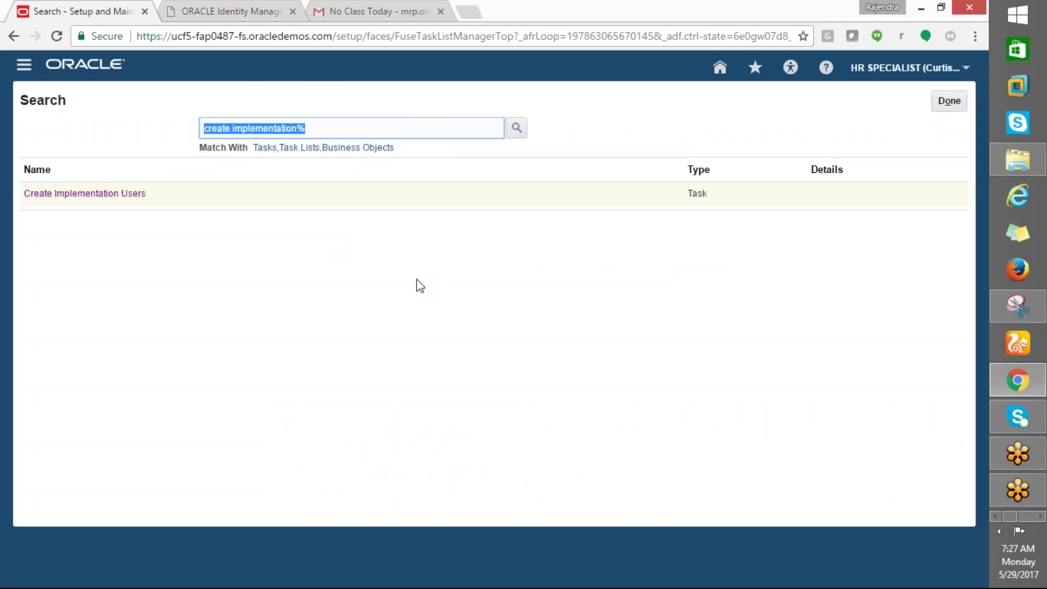
text(R)
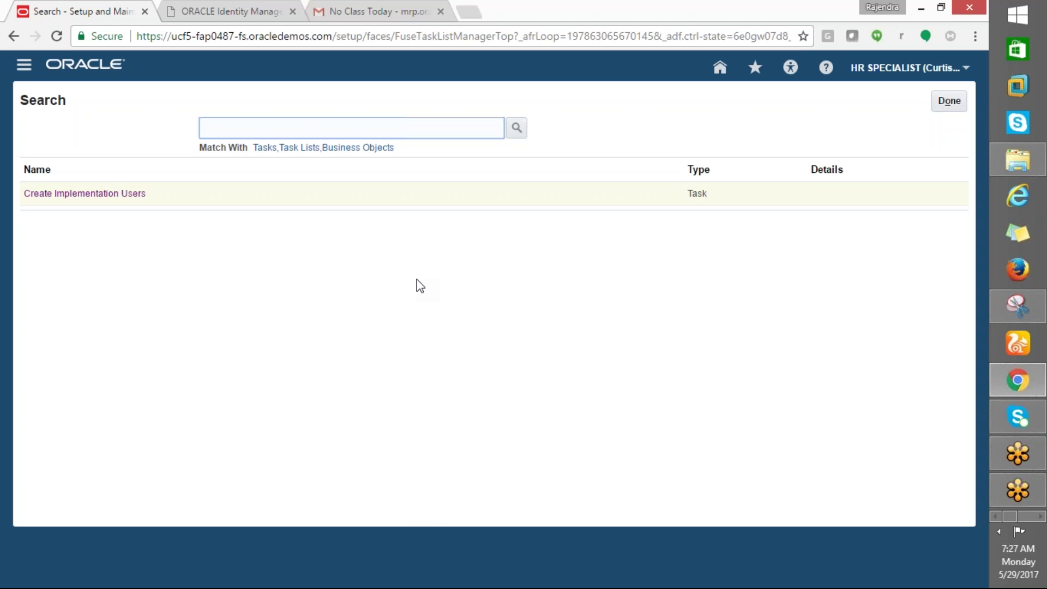
text(%)
click(516, 128)
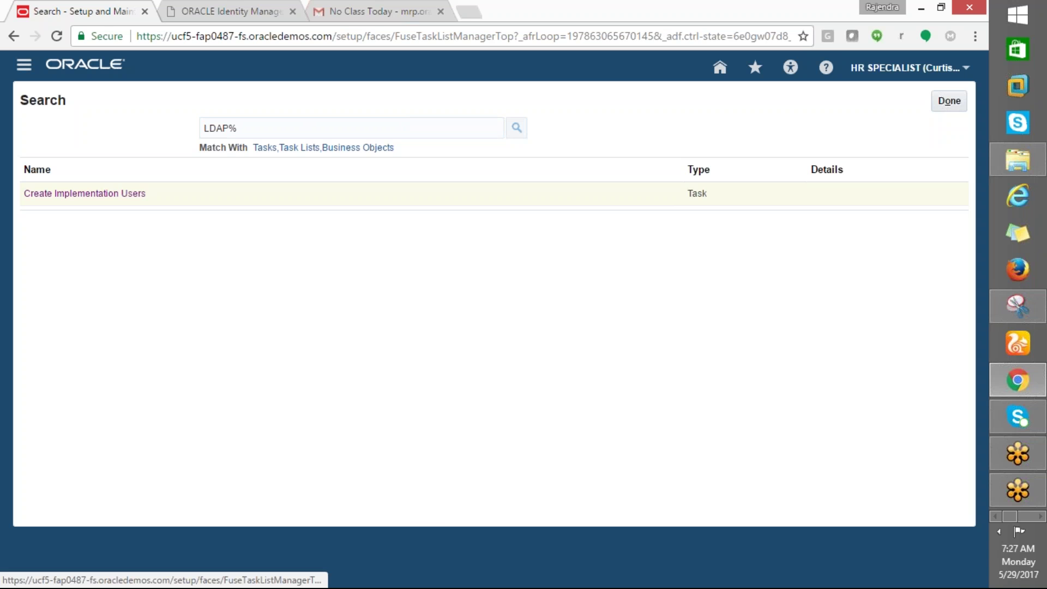
click(85, 193)
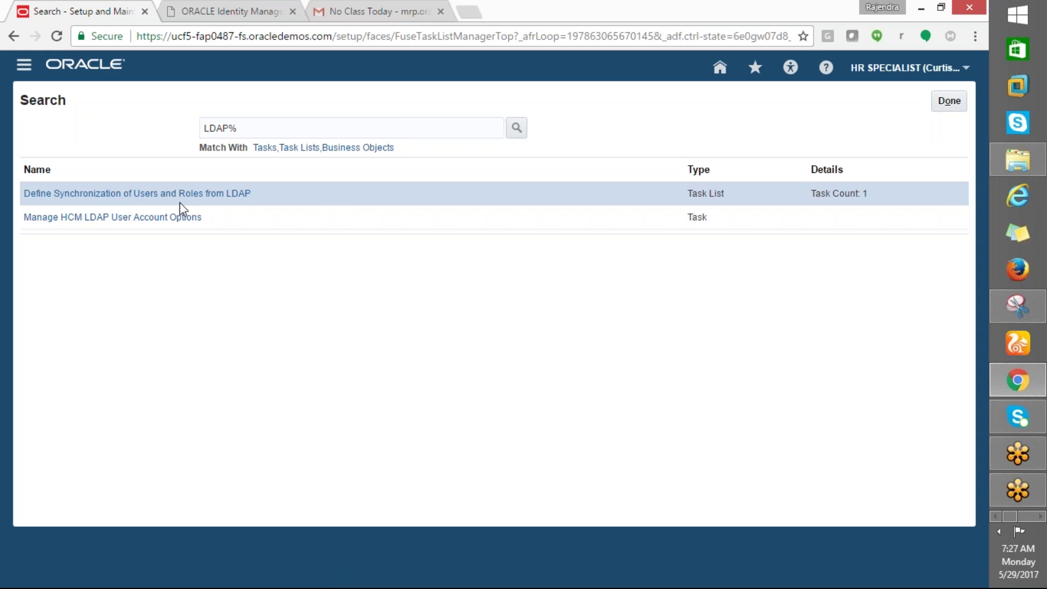
Search the setup tasks for RUN%USERS% and return to the Setup and Maintenance overview.
drag(257, 129, 171, 142)
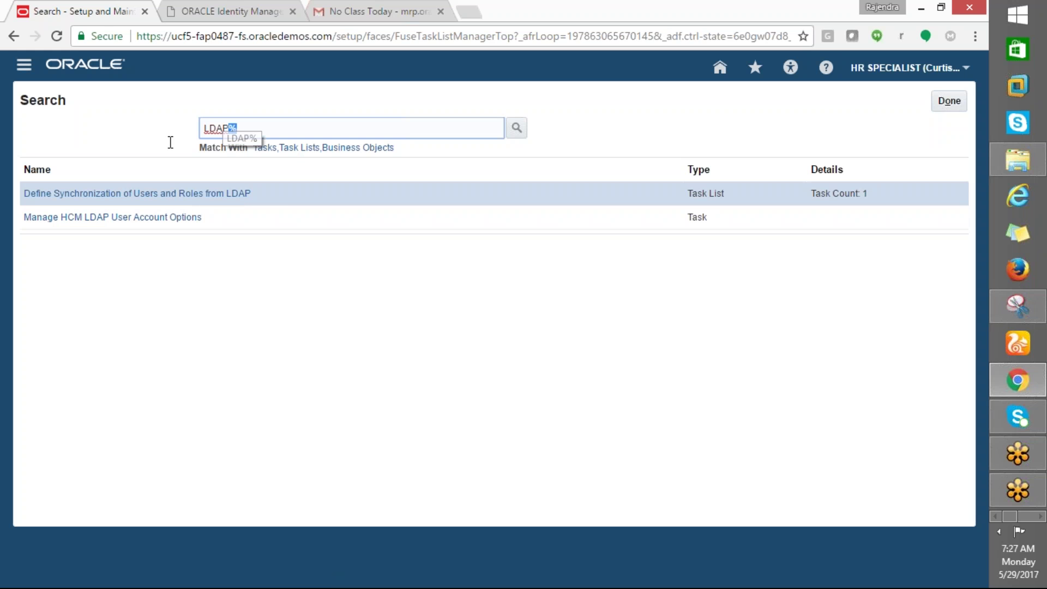
text(RUN)
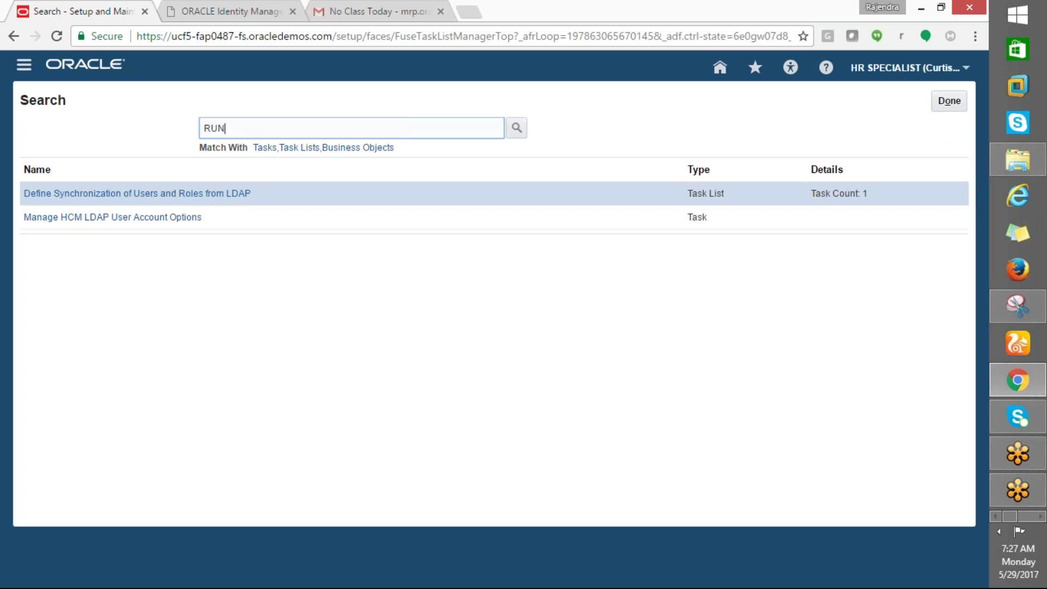
text(%USERS%)
click(516, 128)
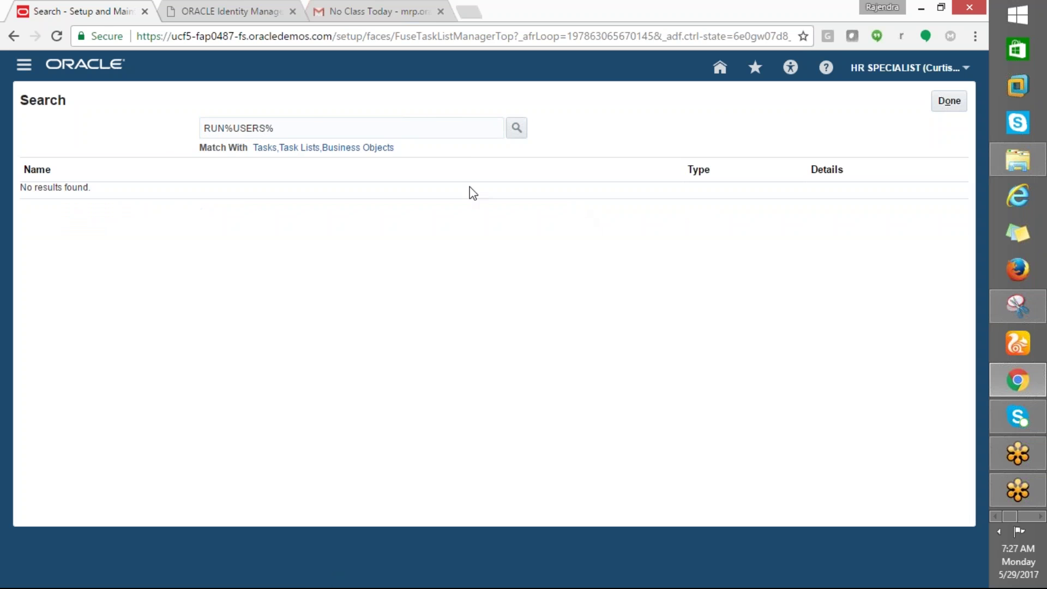
click(949, 100)
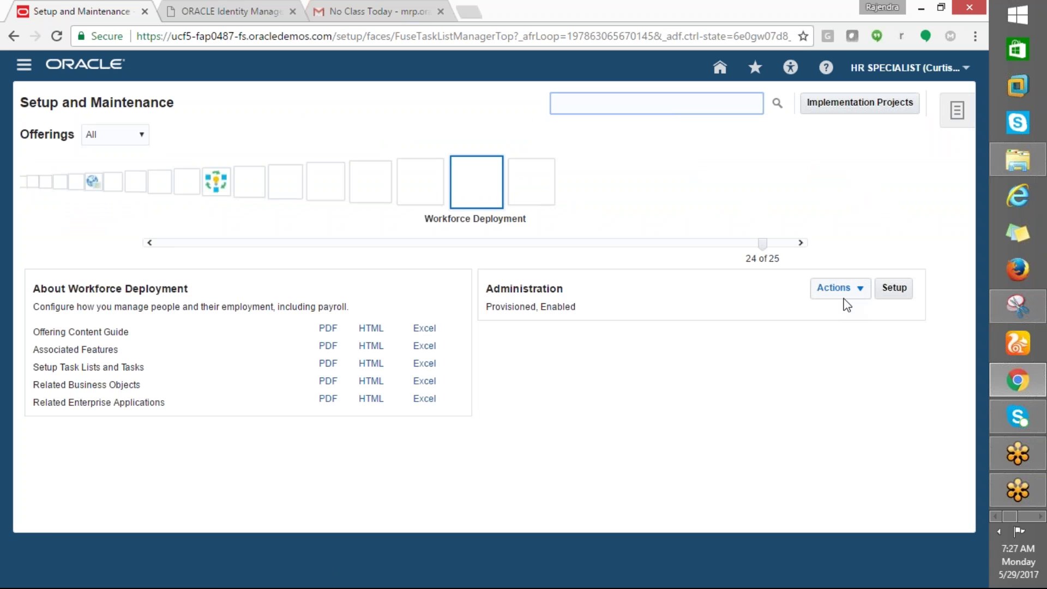
Open the setup of the Workforce Deployment offering and check the tasks of its Initial Users functional area.
click(893, 288)
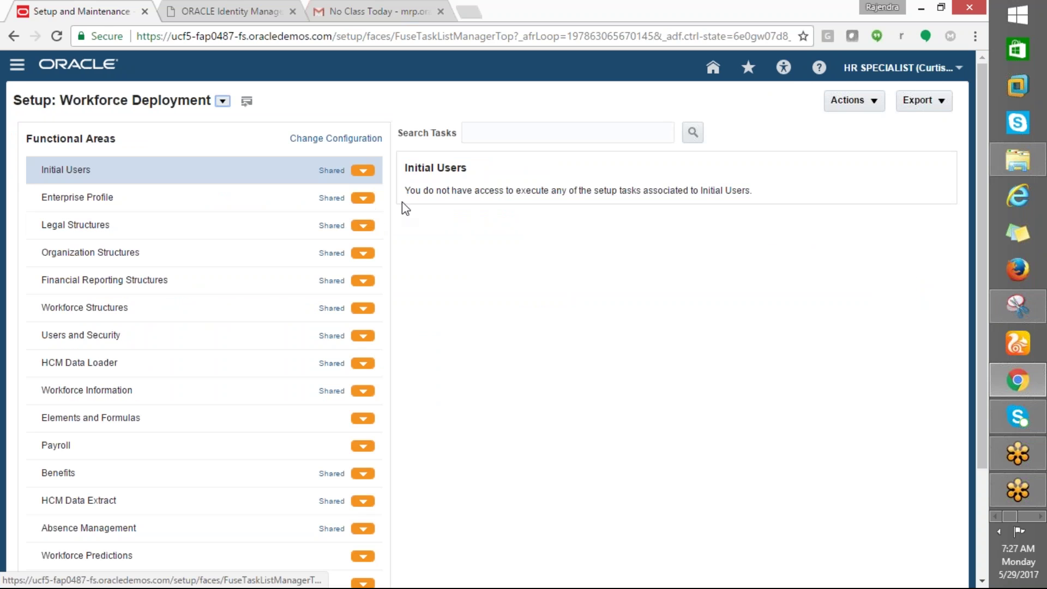
click(155, 202)
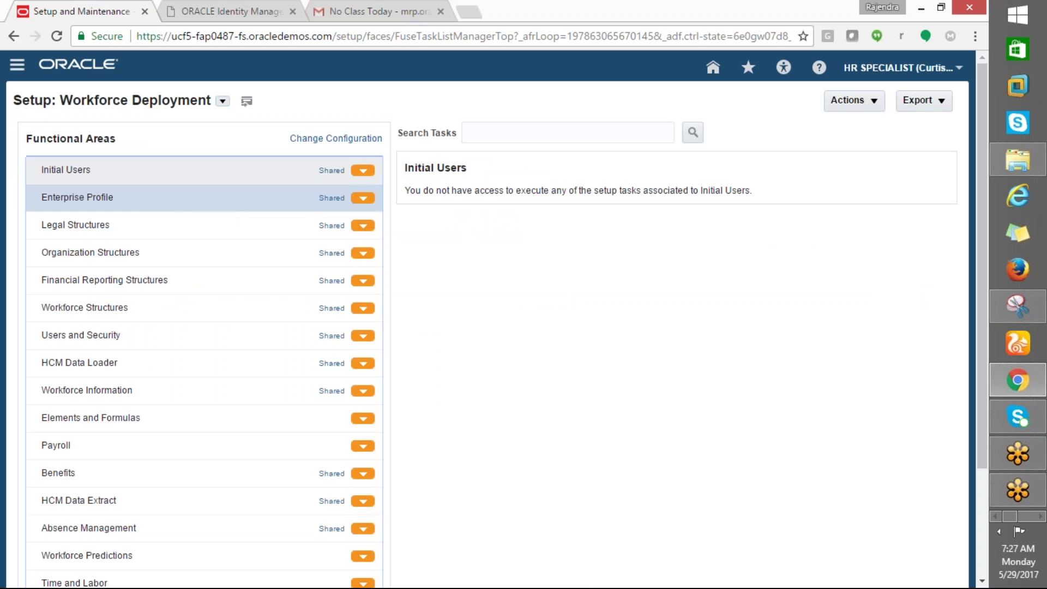
click(372, 173)
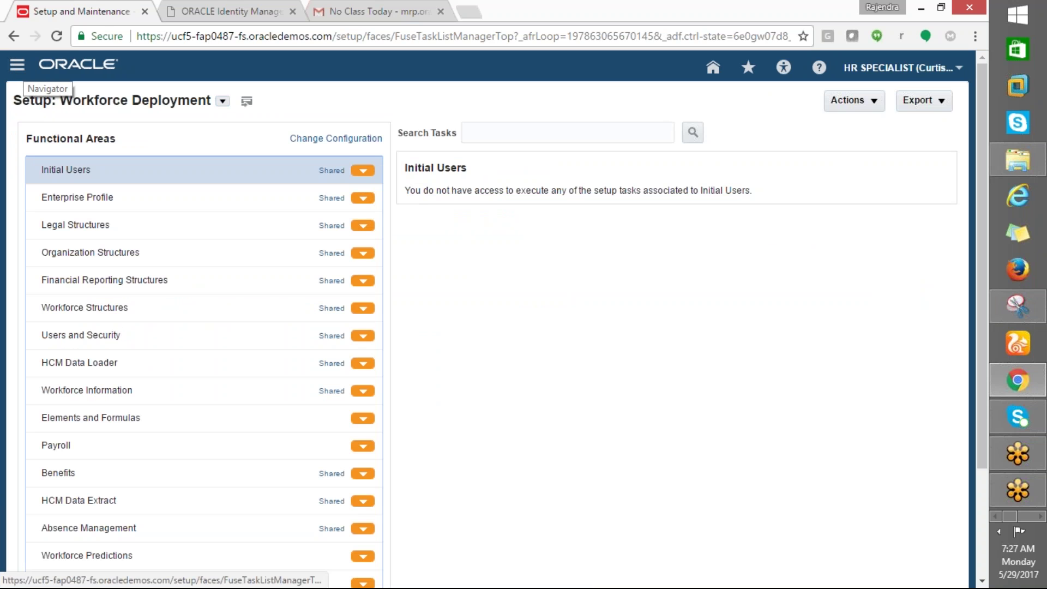
Check the setup tasks and the available actions of the Users and Security functional area.
click(127, 333)
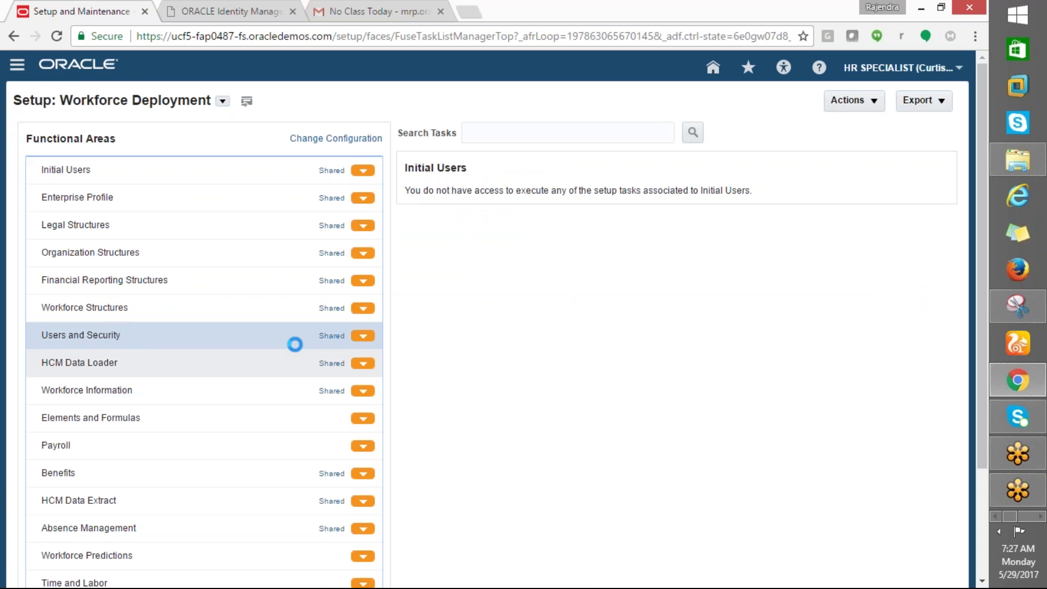
click(370, 336)
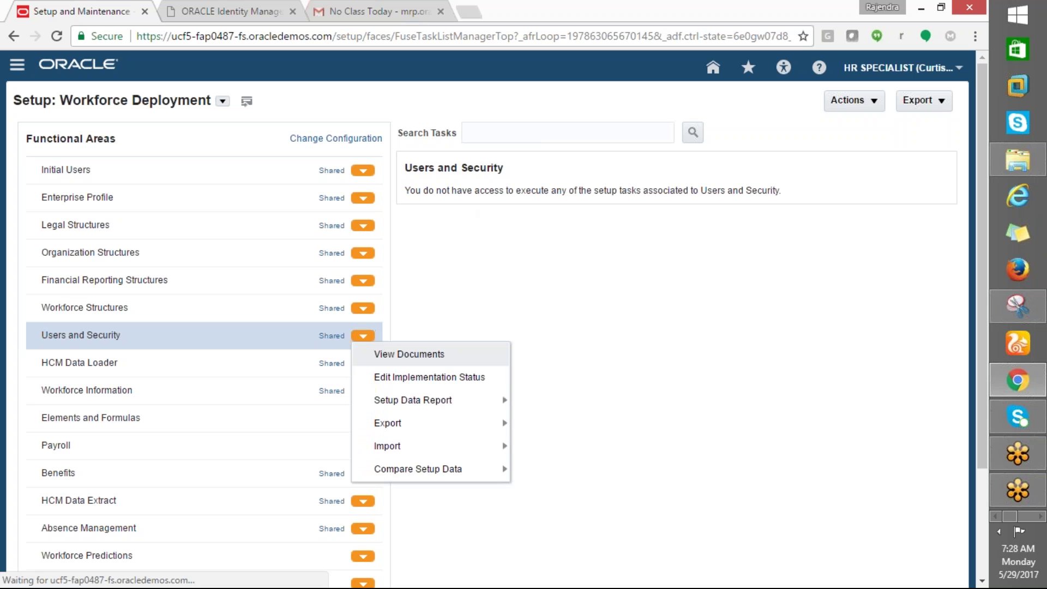
Open the Scheduled Processes work area and start scheduling a new process.
click(16, 68)
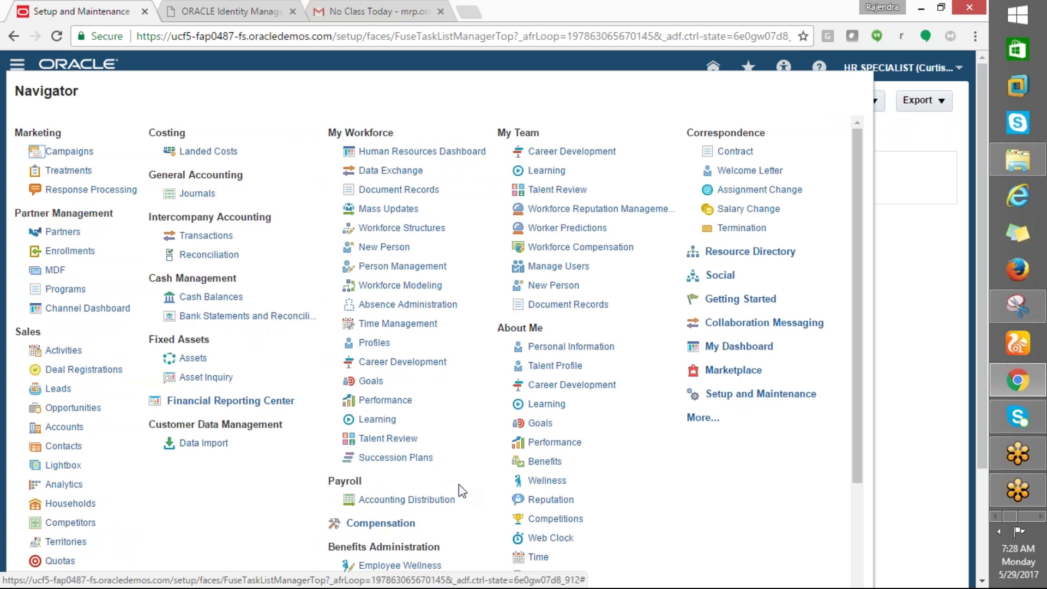
scroll(632, 505, down, 2)
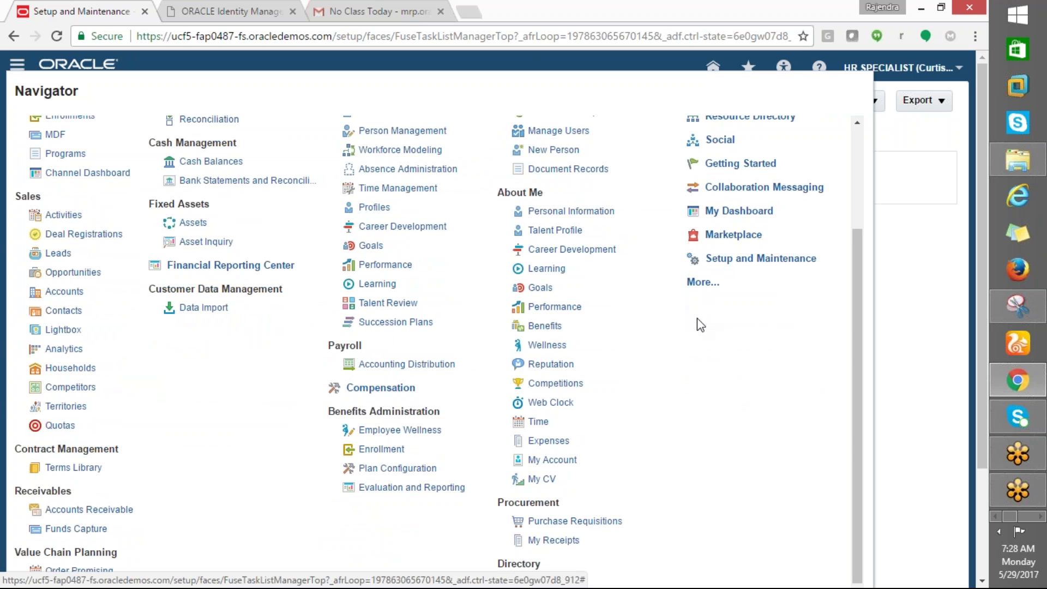
scroll(834, 322, up, 1)
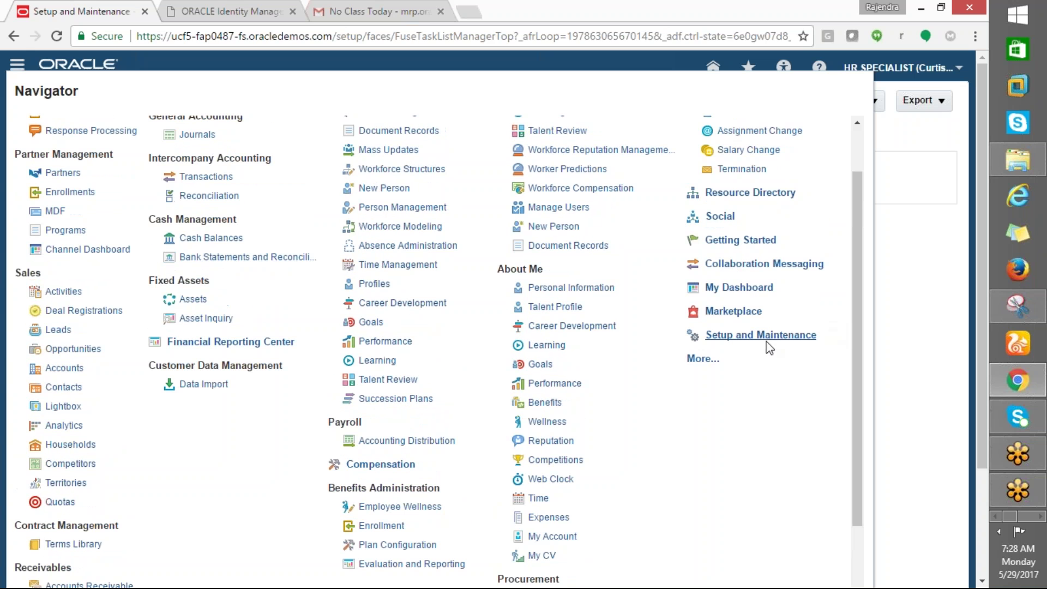
click(697, 365)
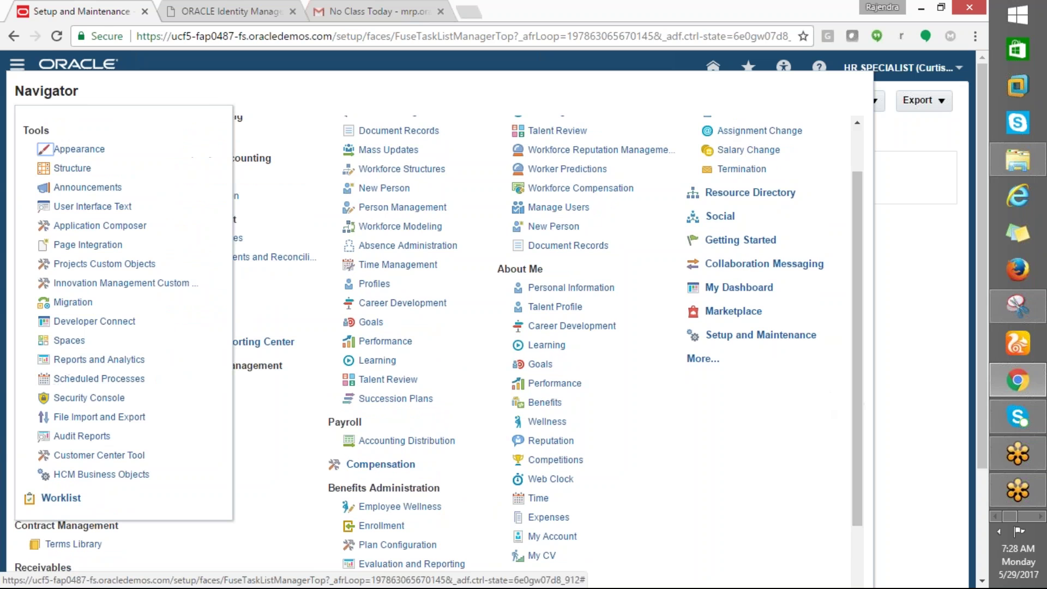
click(76, 380)
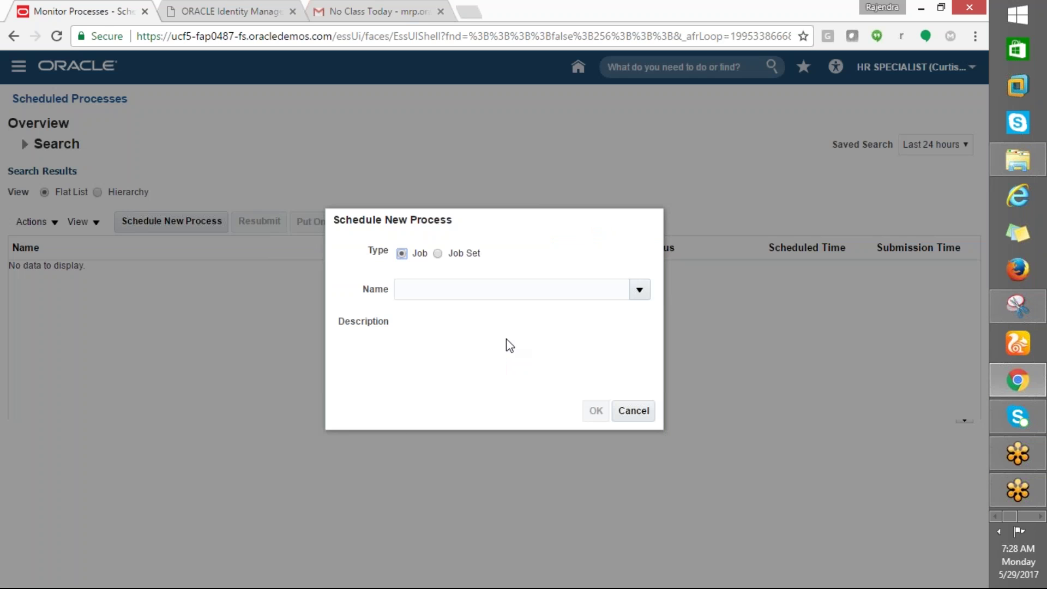
Enter DFSFFSD as the job name to bring up the name search, and search it for retrive%.
click(419, 297)
text(DFSFFSD)
key(Tab)
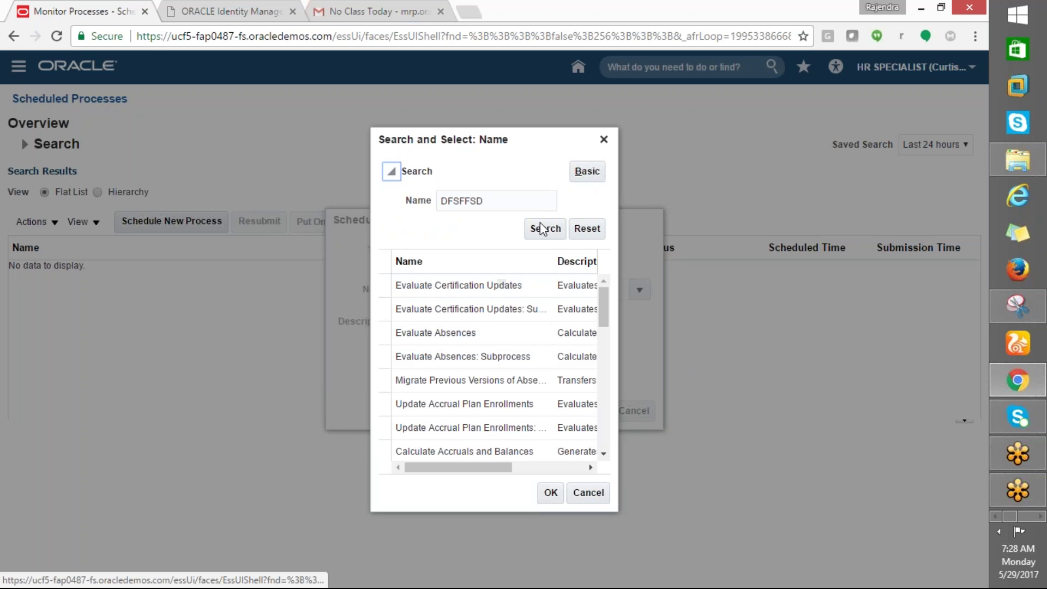
double_click(495, 200)
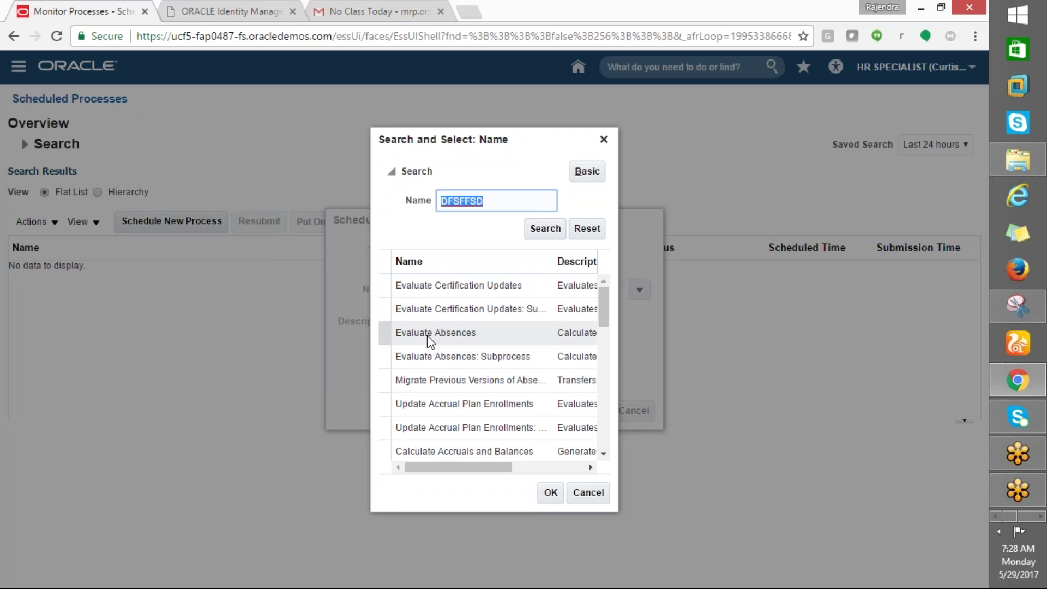
text(retrive%)
click(542, 228)
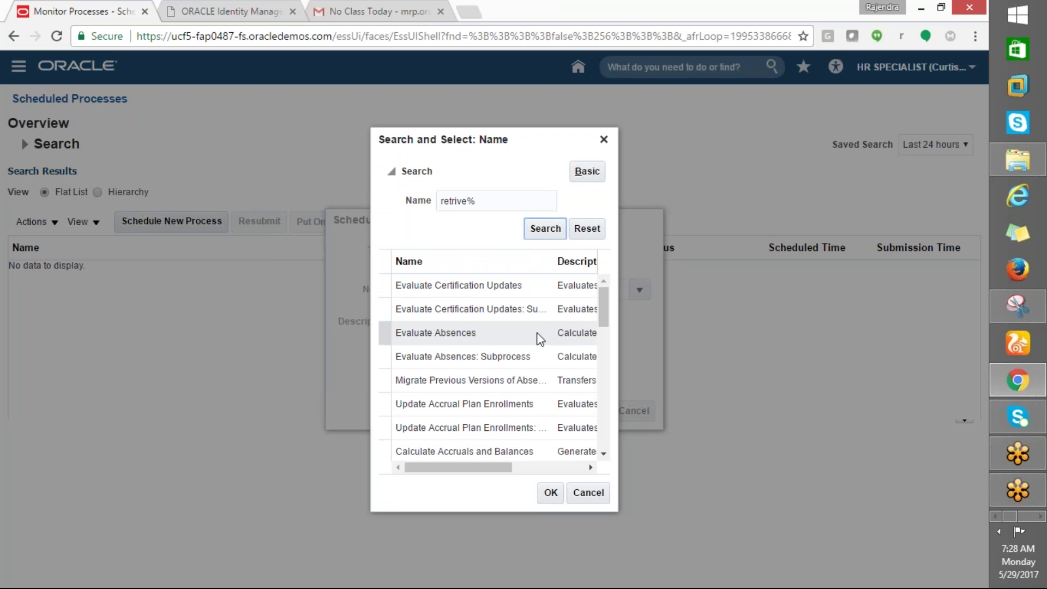
Search the process names for LDAP% and choose the Retrieve Latest LDAP Changes job.
click(471, 201)
key(BackSpace)
key(BackSpace)
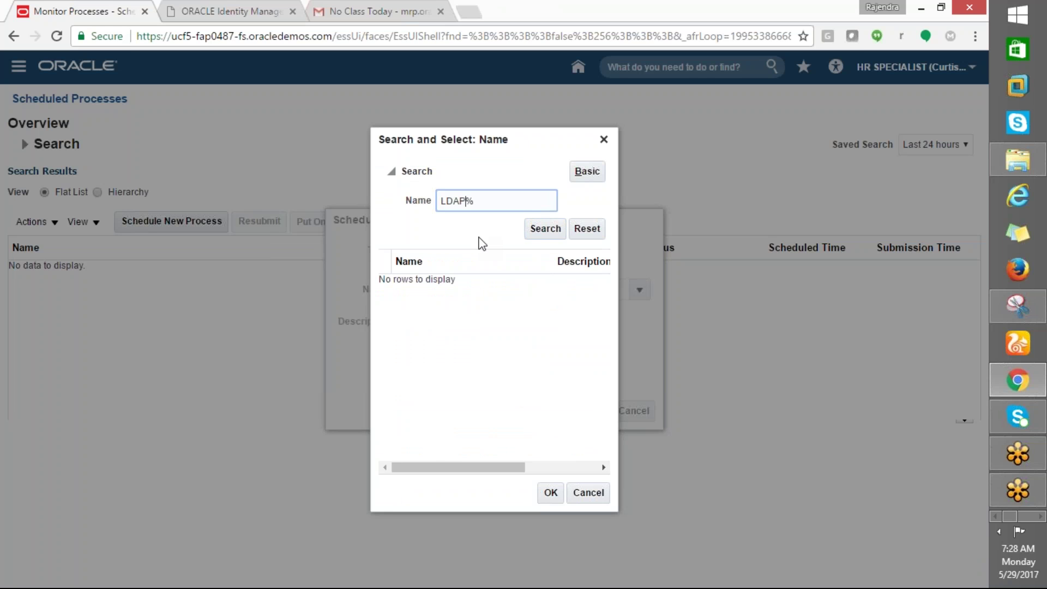
click(529, 231)
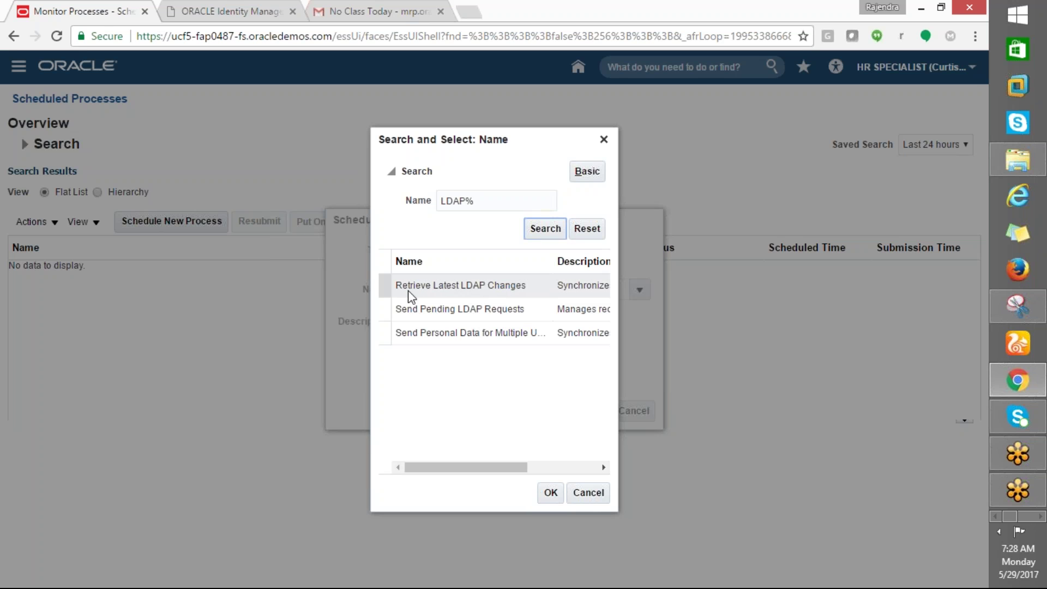
click(417, 292)
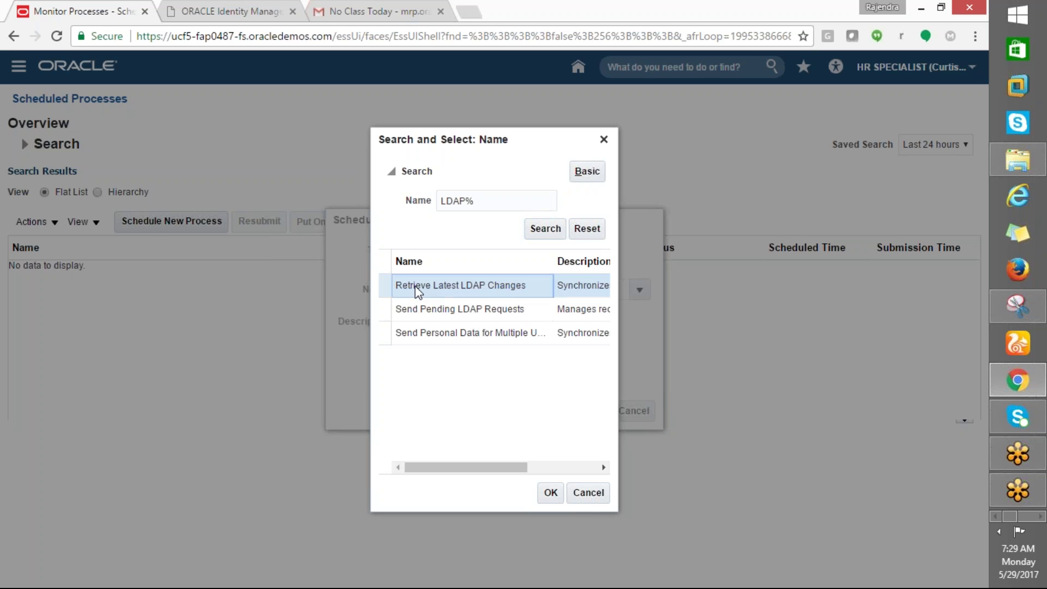
drag(518, 467, 568, 491)
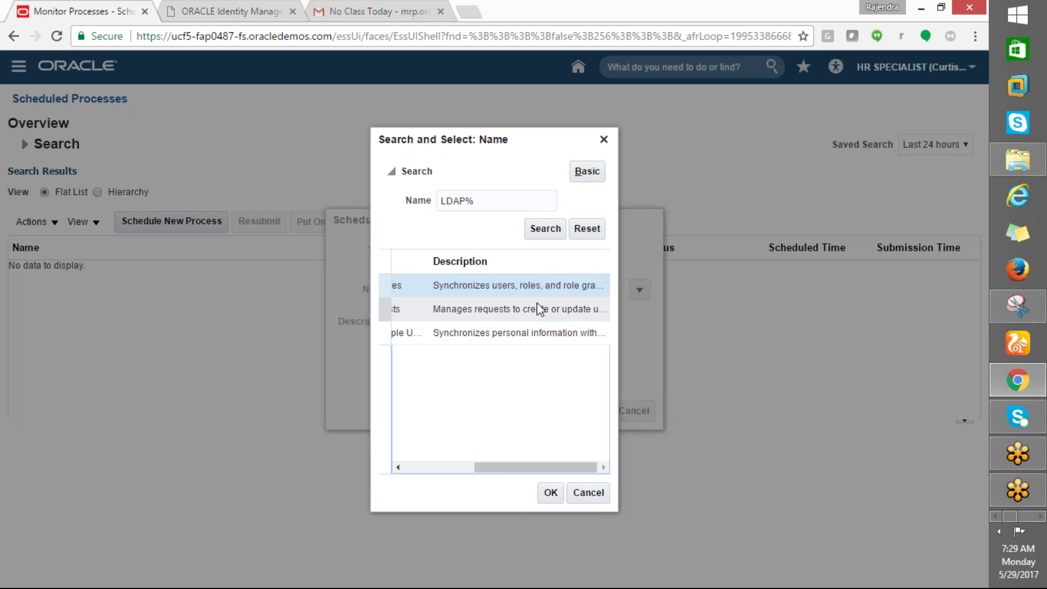
drag(494, 467, 422, 467)
click(551, 494)
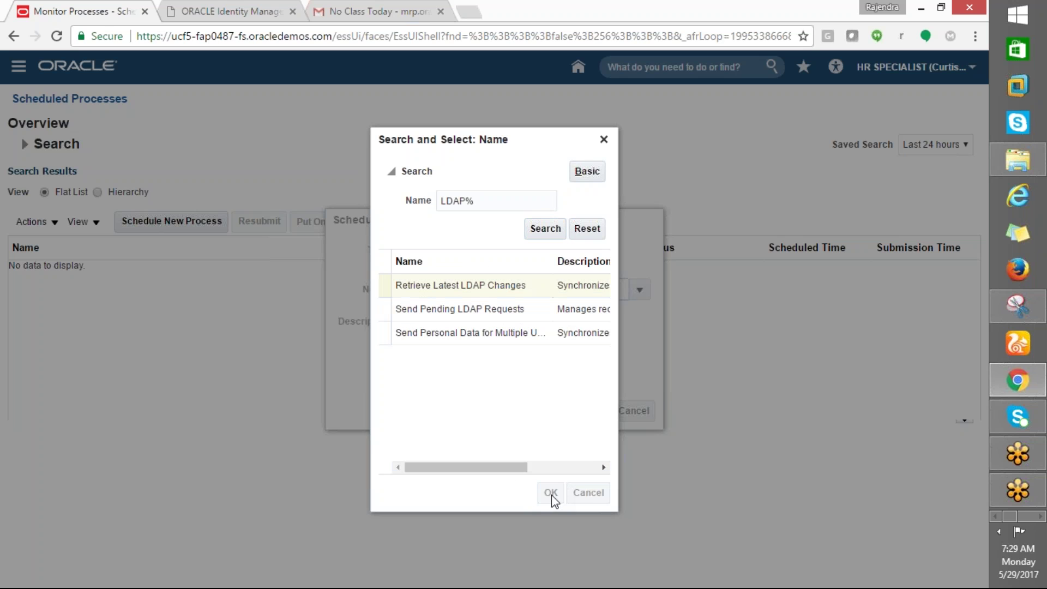
Submit the Retrieve Latest LDAP Changes process with its default options and refresh the process list to check its status.
click(599, 418)
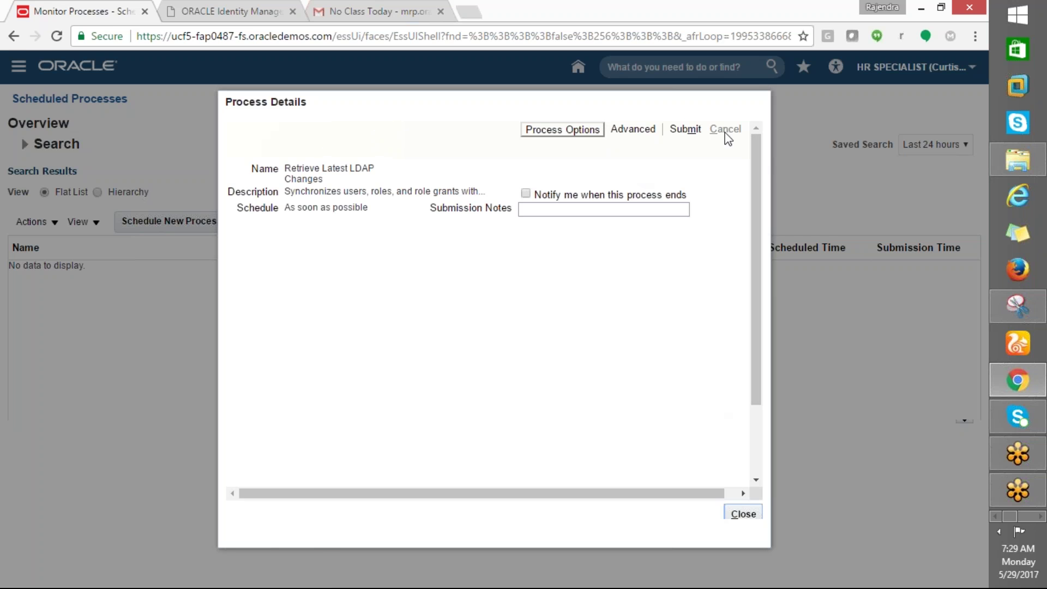
click(685, 129)
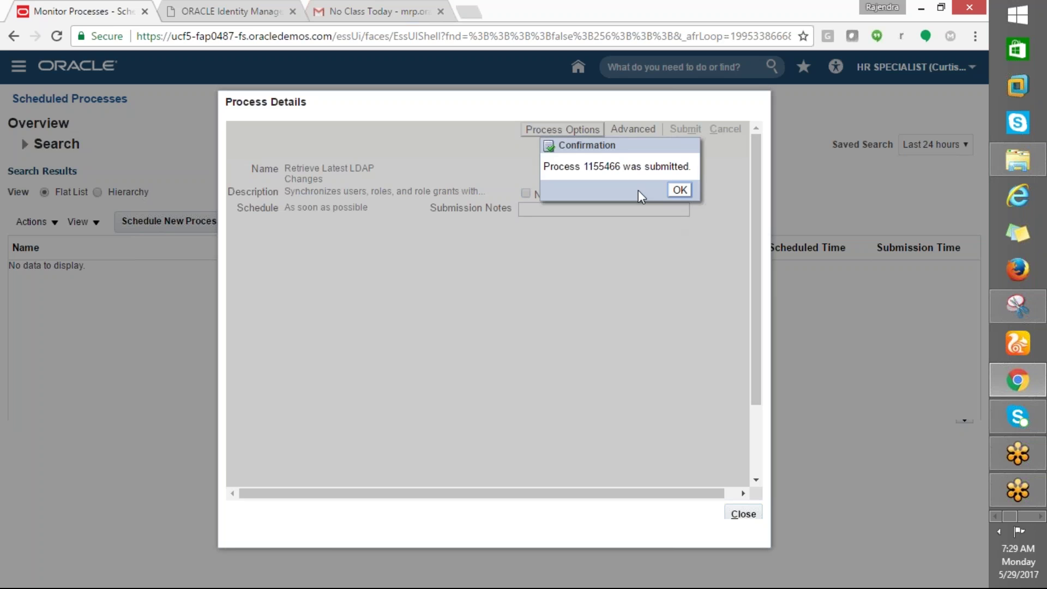
click(680, 190)
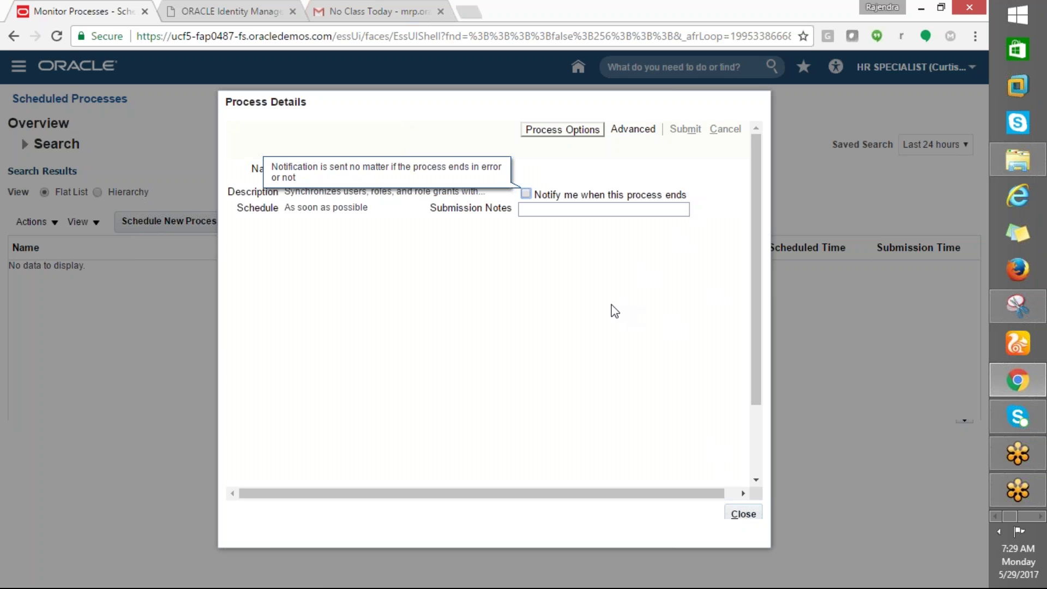
click(741, 512)
click(600, 221)
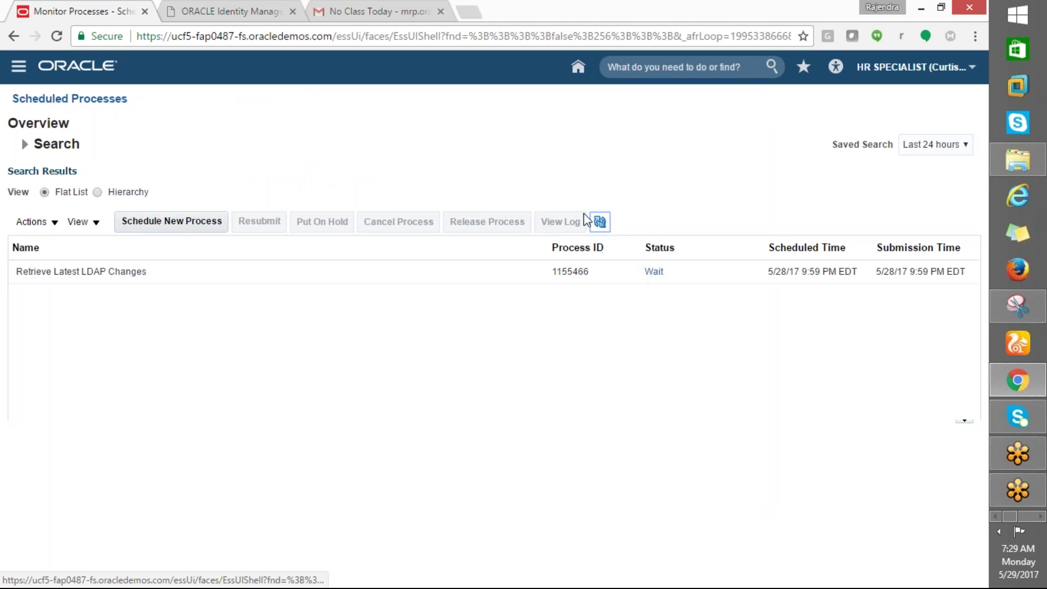
click(599, 221)
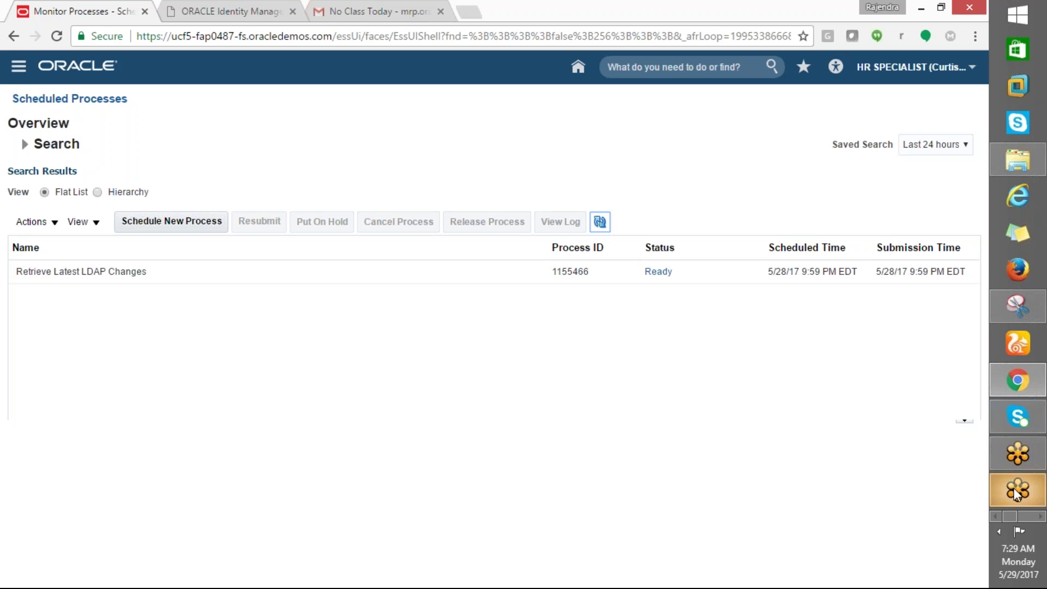
Switch to the HCM workbook in Excel and review the security setup notes on sheet 29-05-17.
click(994, 512)
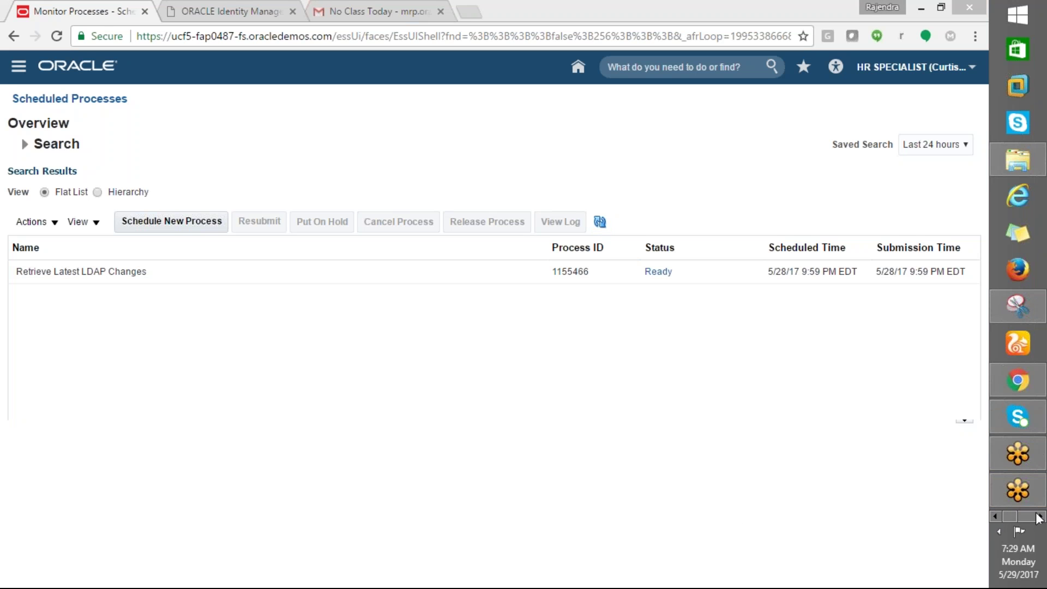
click(1012, 512)
click(1015, 52)
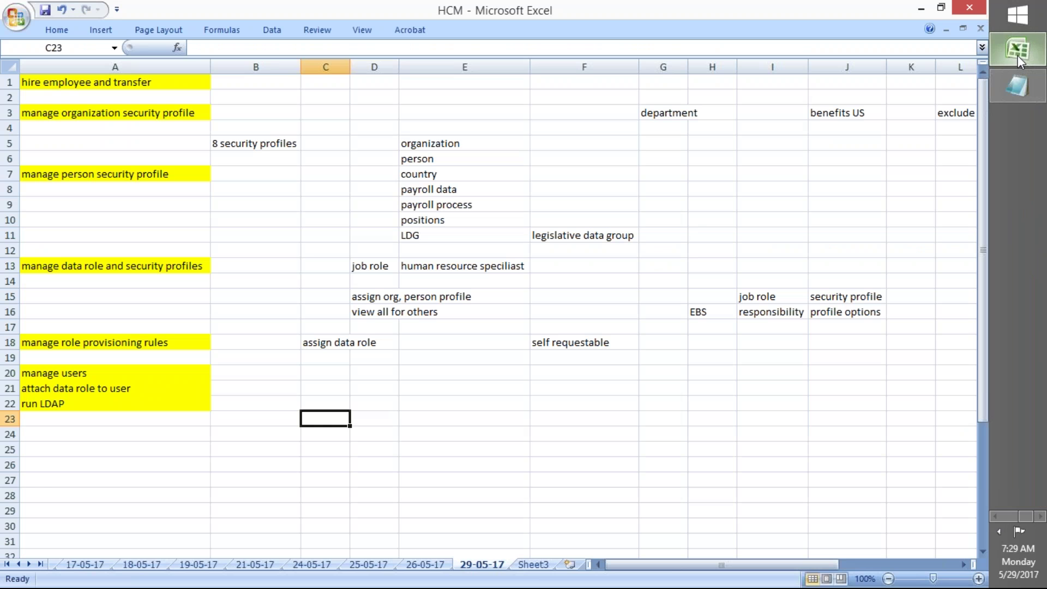
click(306, 248)
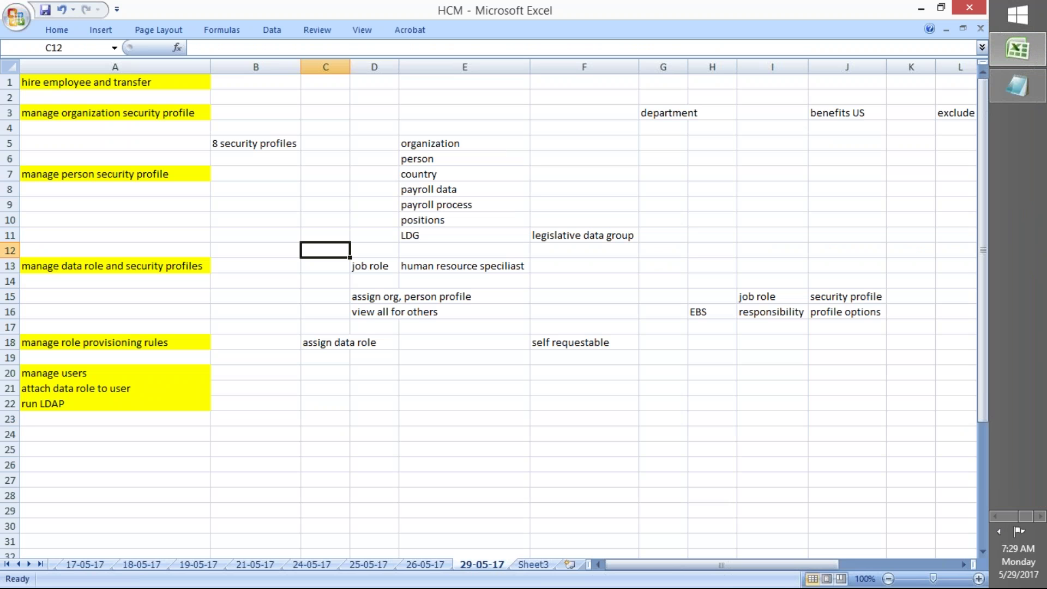
click(269, 225)
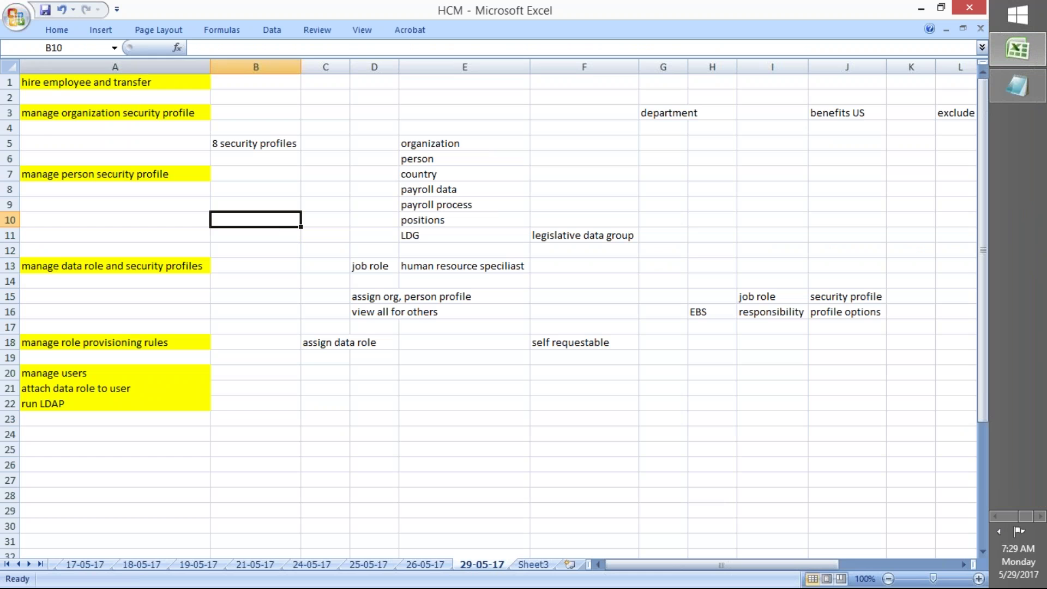
Look at the role notes on sheet 26-05-17, return to sheet 29-05-17 and save the workbook.
click(419, 565)
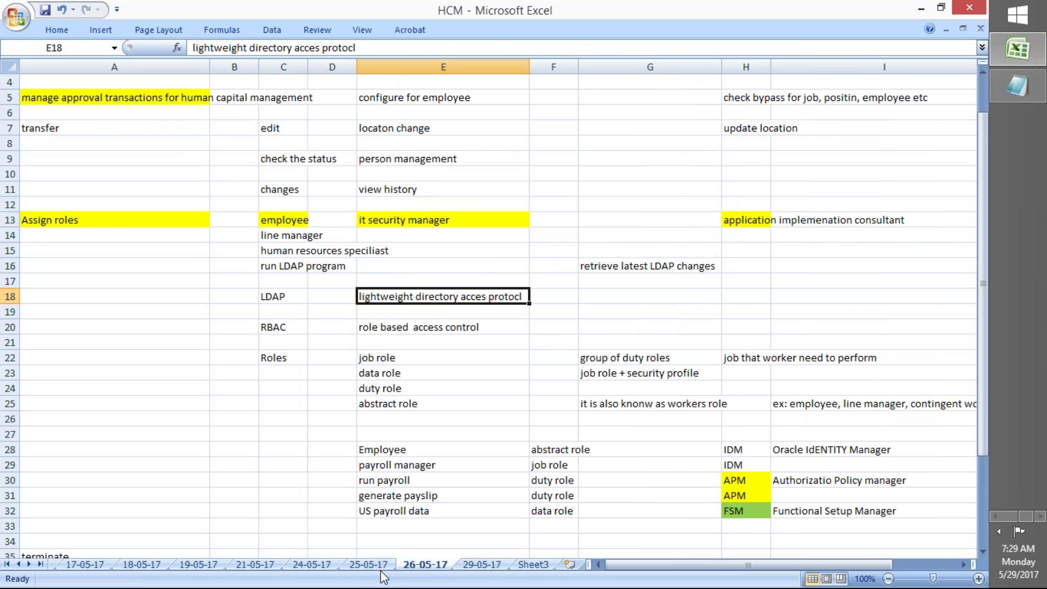
click(472, 567)
click(292, 160)
key(ctrl+s)
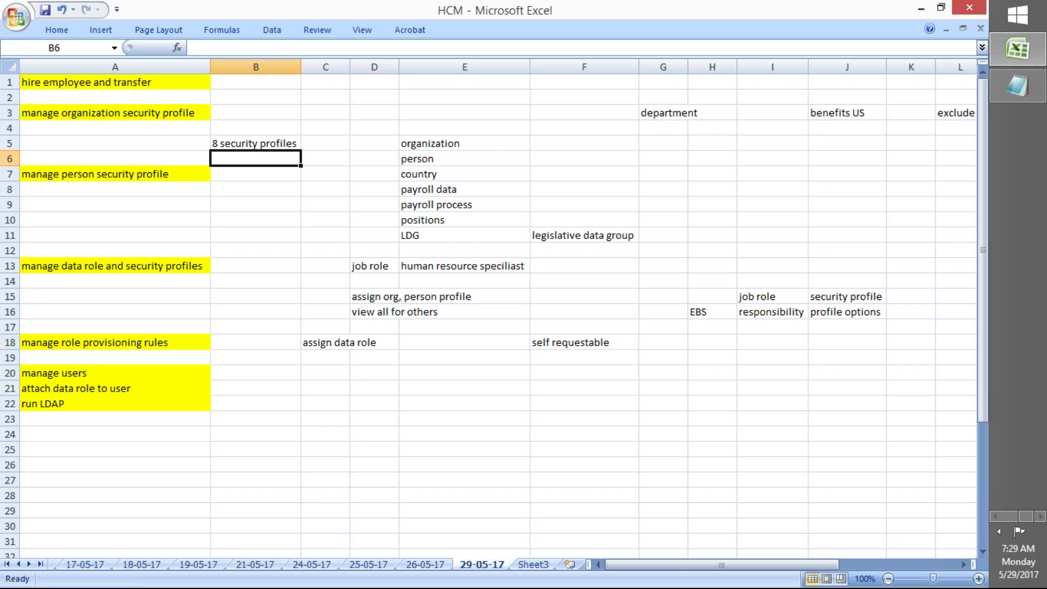
click(980, 27)
click(974, 33)
click(643, 279)
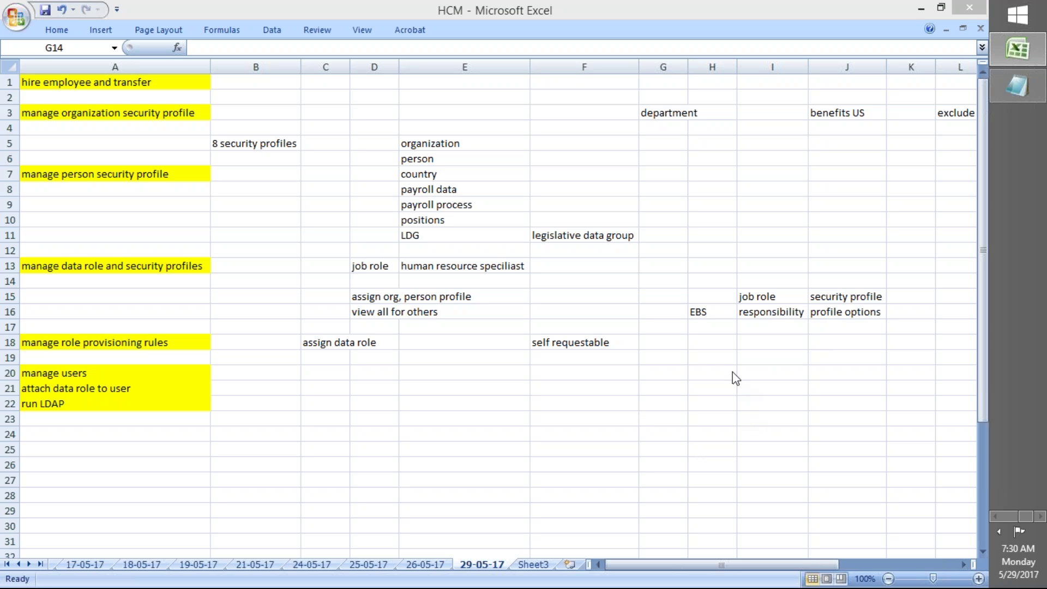
click(671, 374)
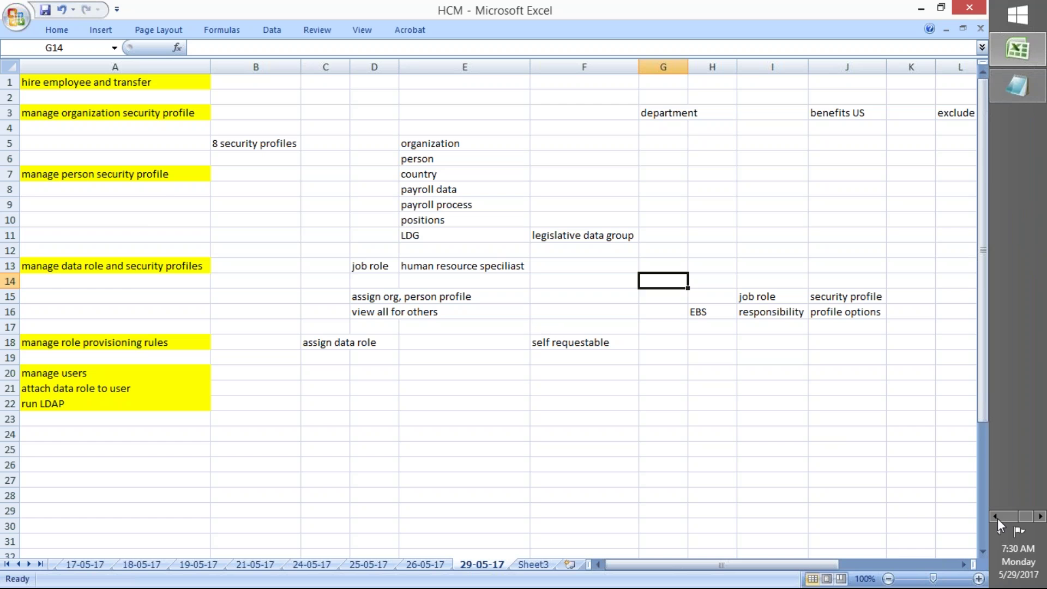
Switch to the Fusion folder in File Explorer and select the ORACLE_HCM_CLOUD_R11 workbook.
click(1017, 159)
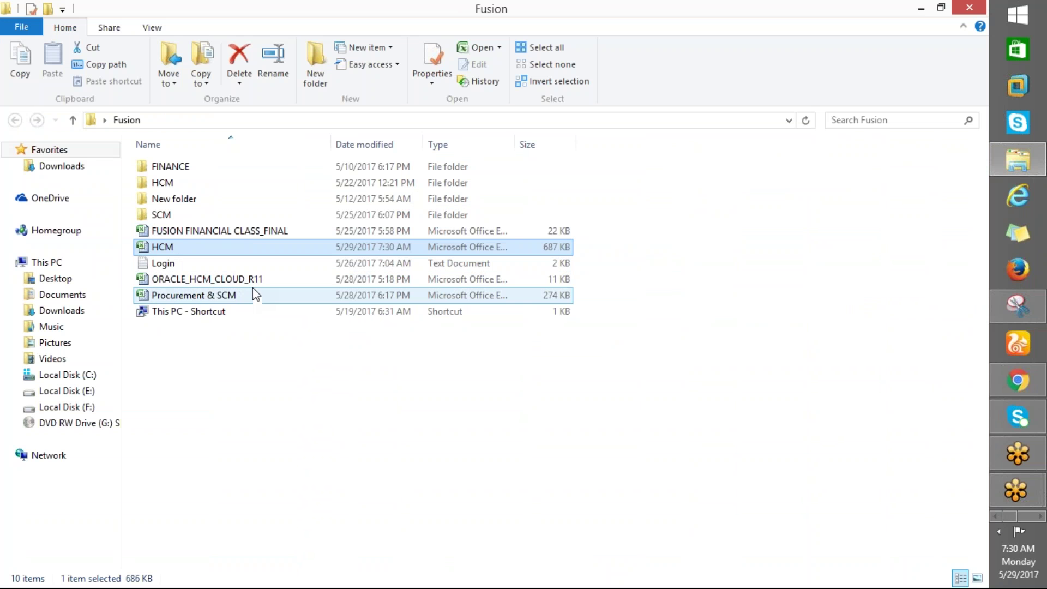
click(223, 281)
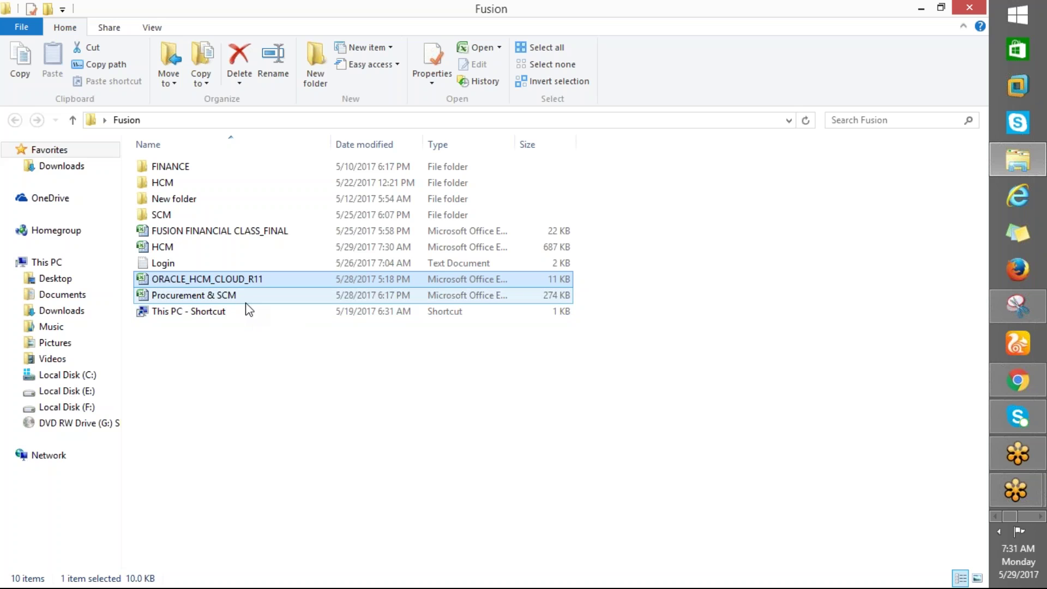